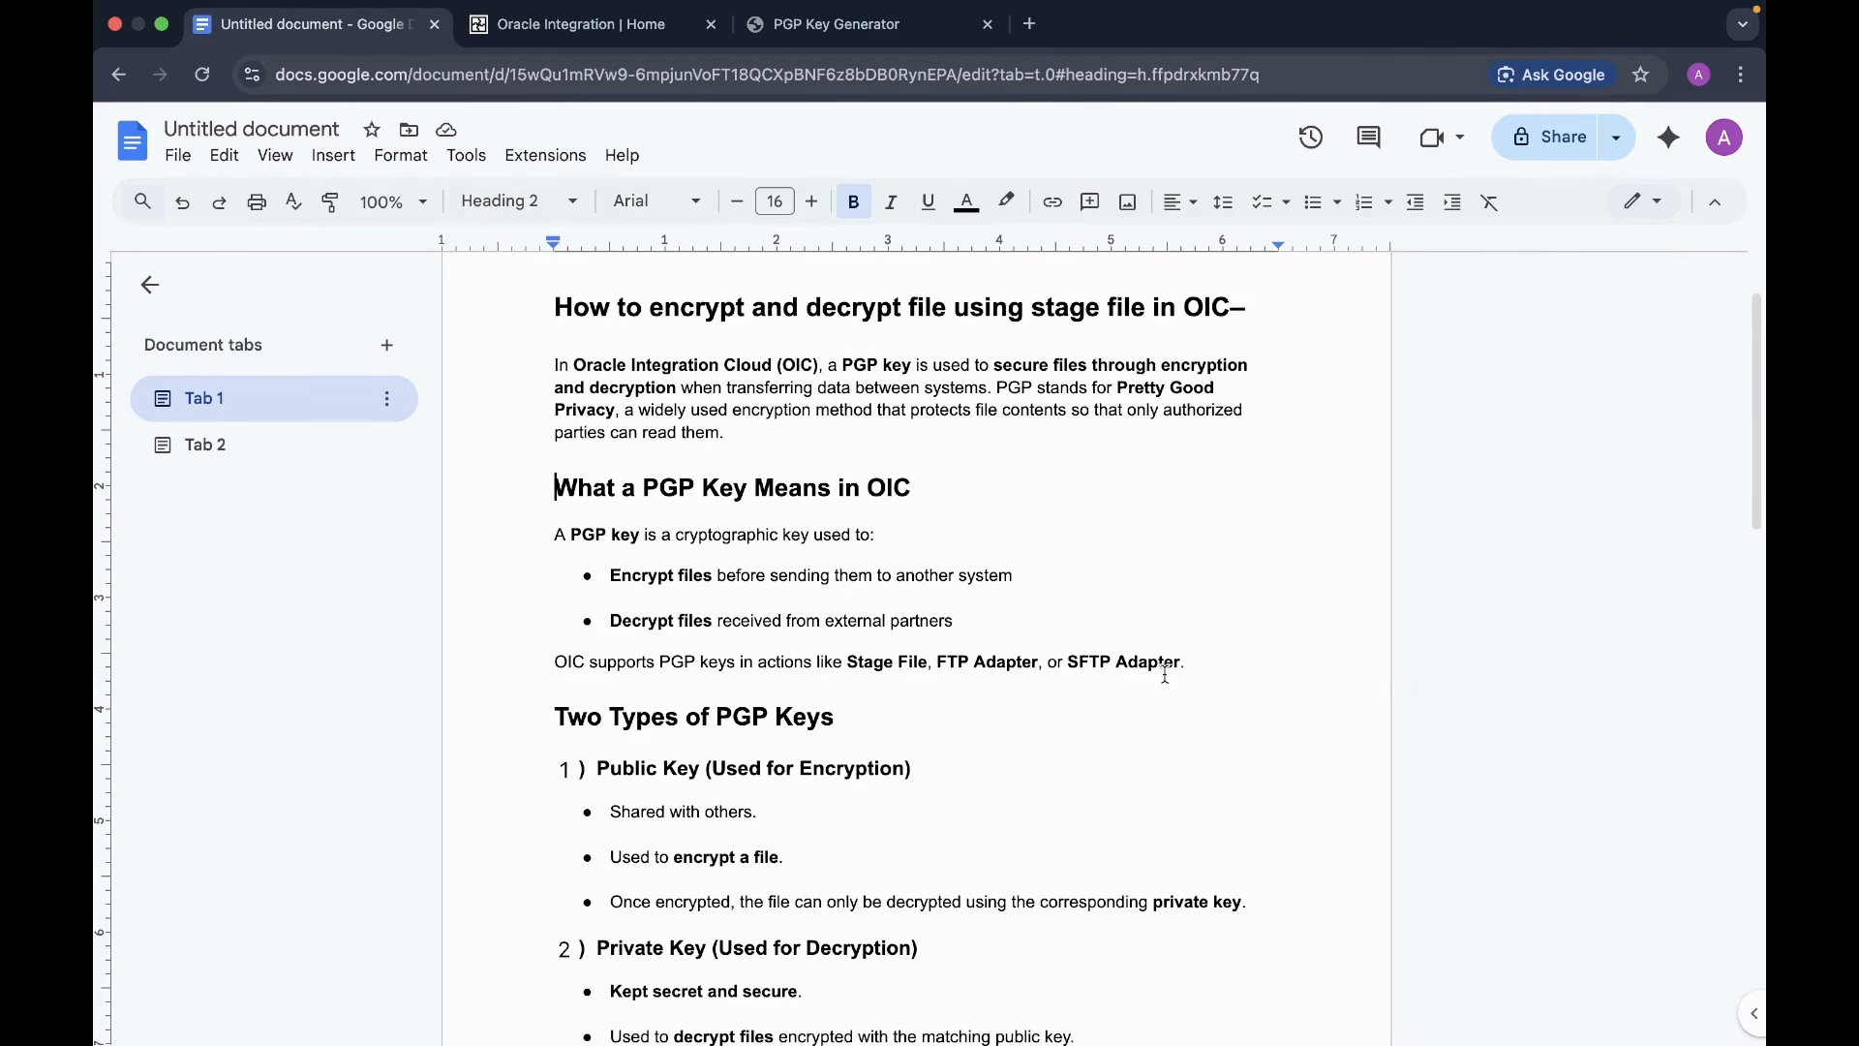
- Scroll through the 'pgp key generator' search results and switch to the PGP Key Generator tab
scroll(1113, 705, "down", 5)
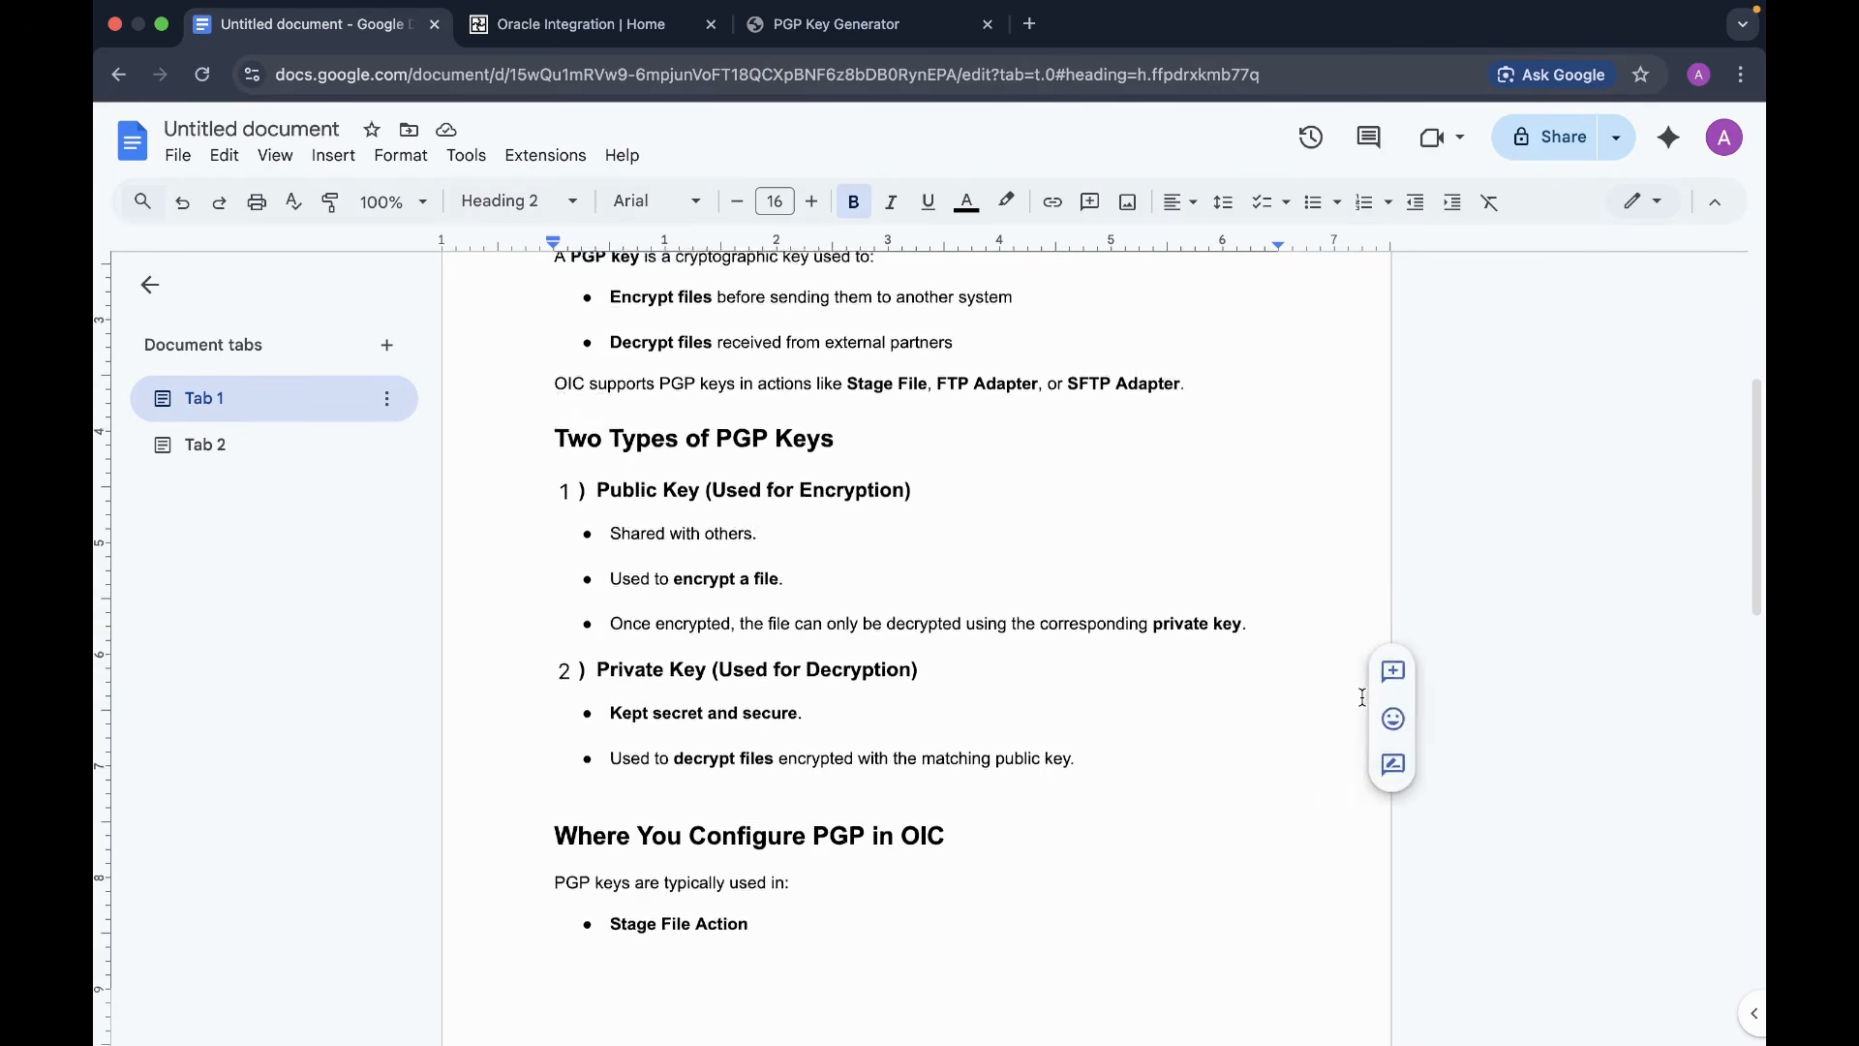
scroll(1362, 698, "down", 1)
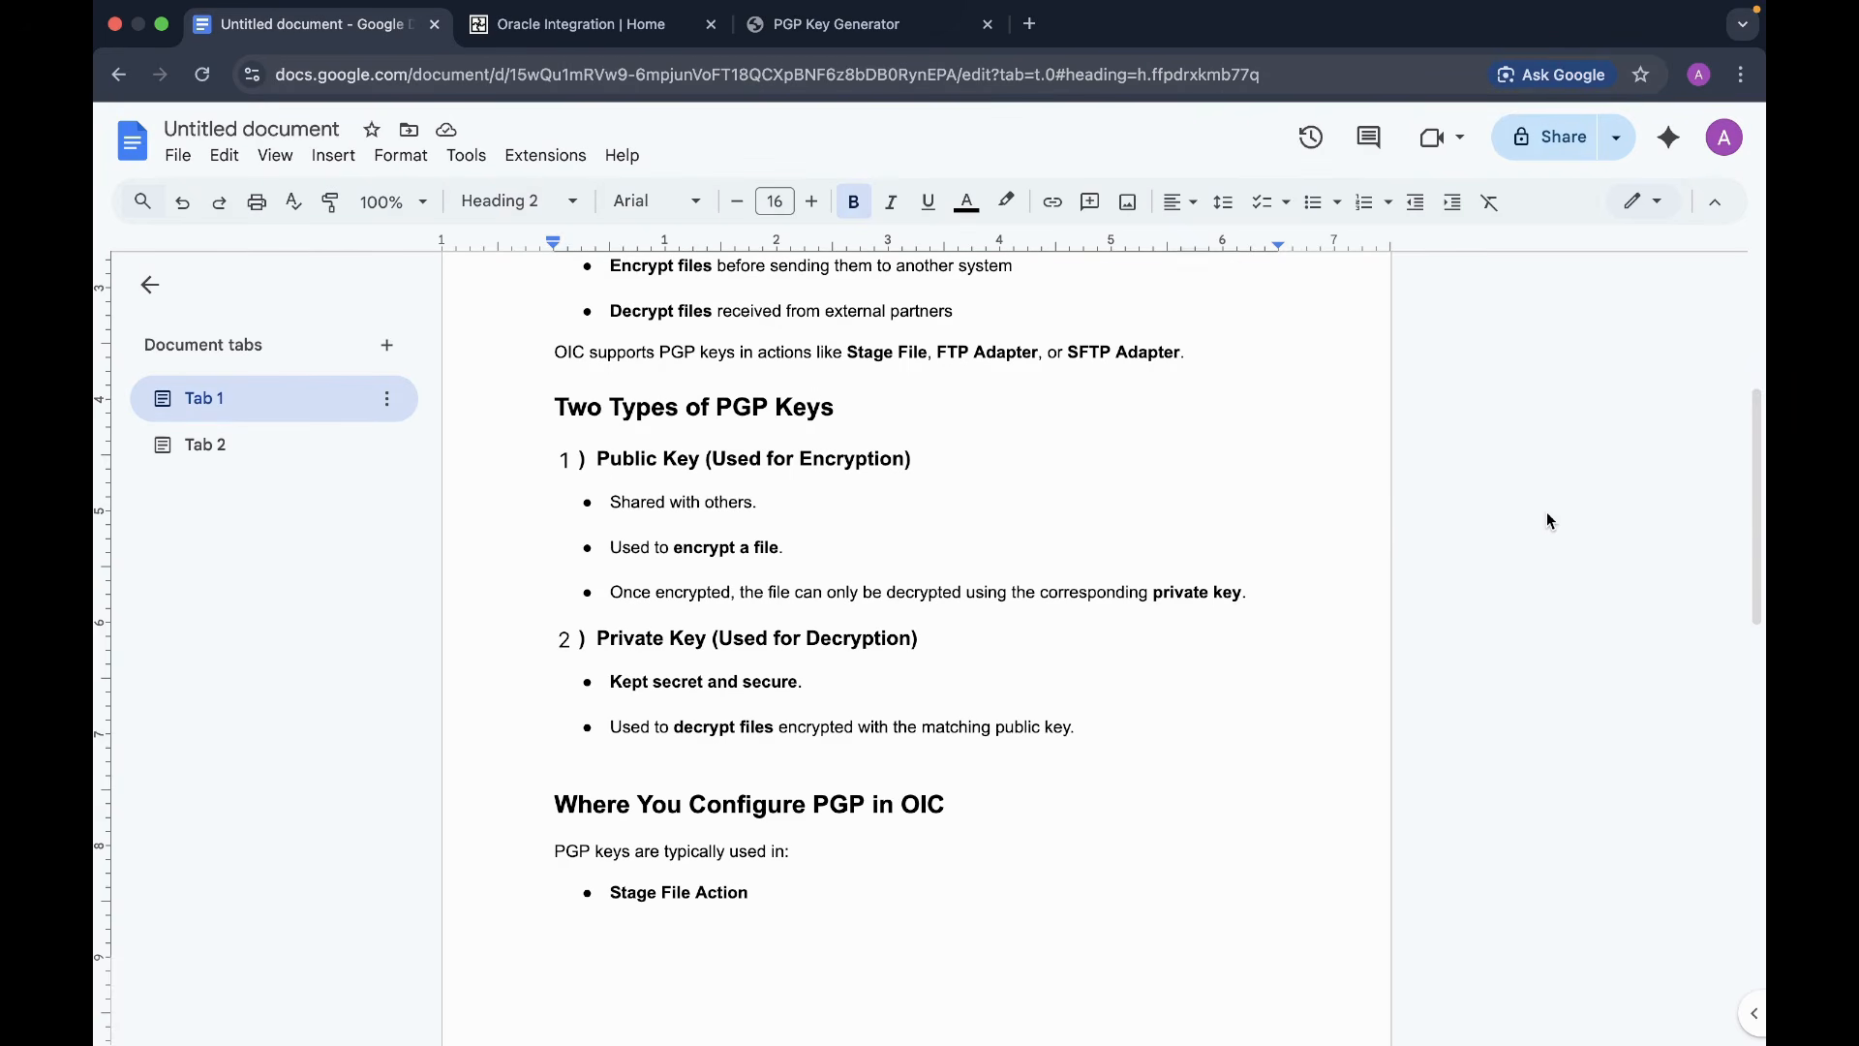
scroll(1759, 678, "down", 1)
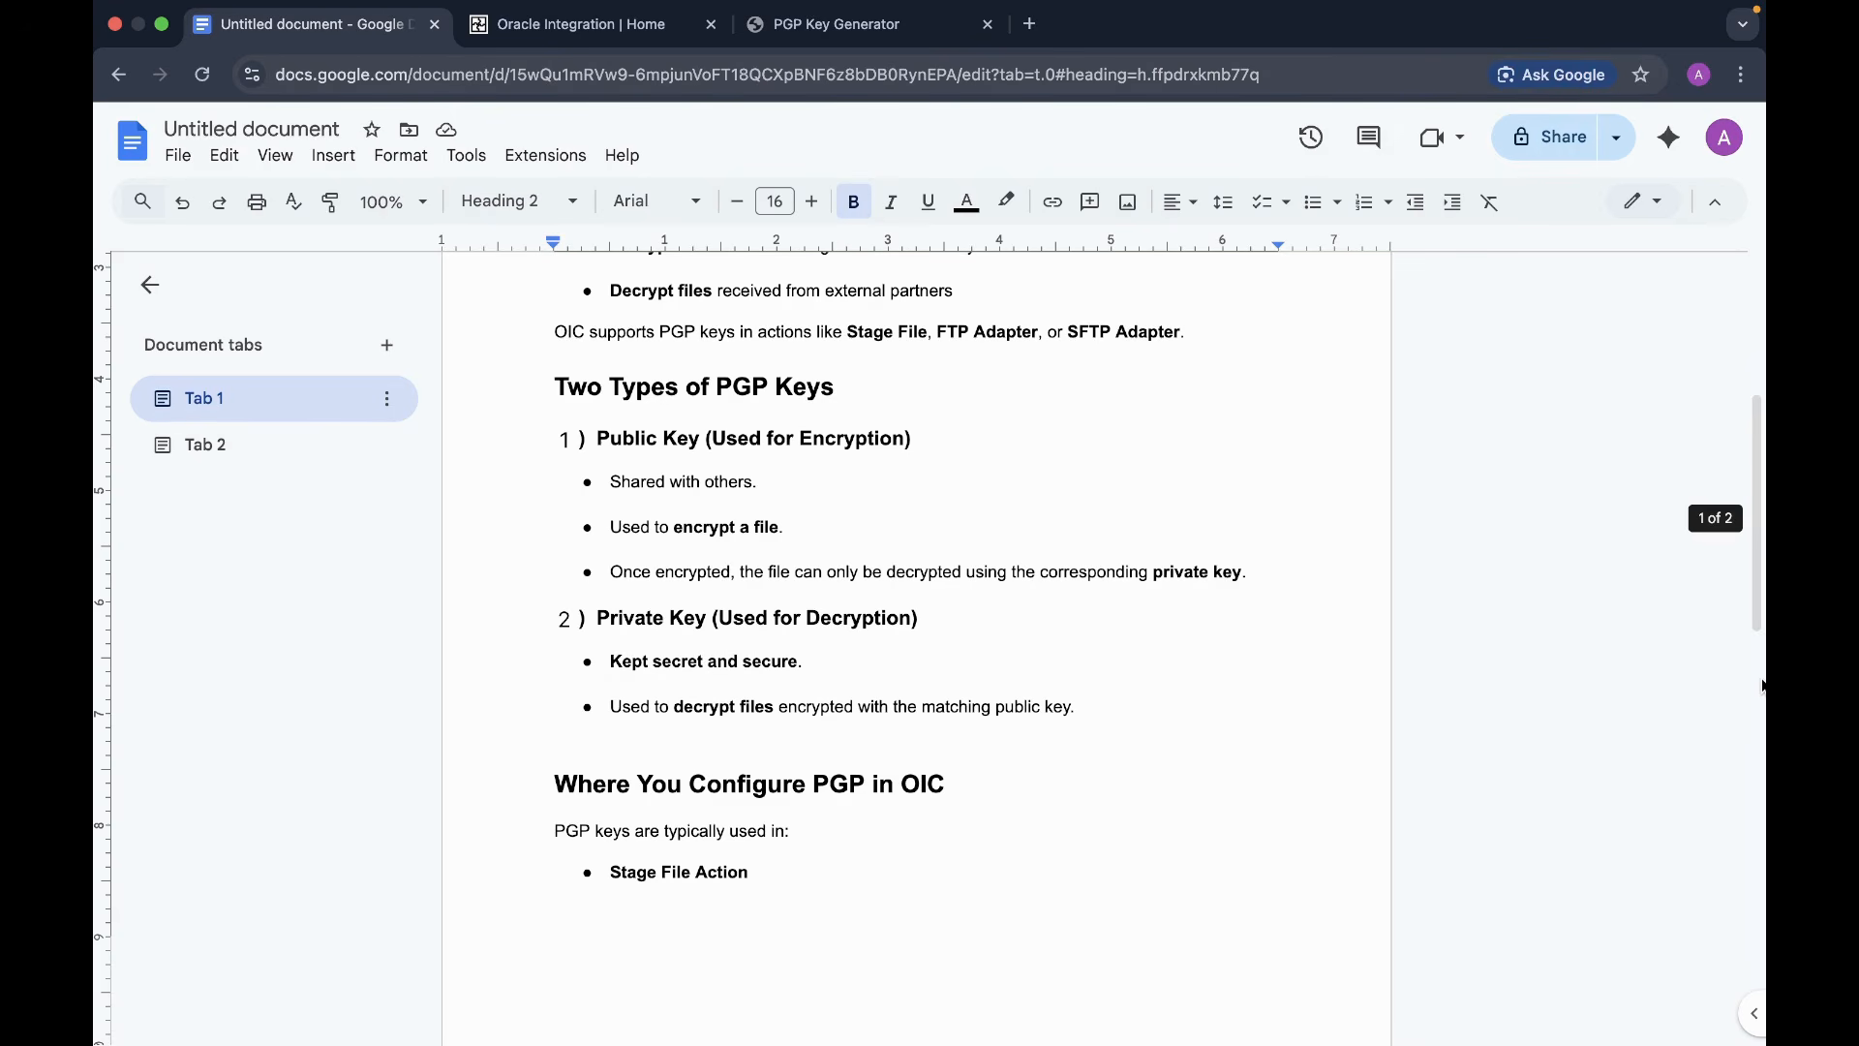
scroll(1191, 896, "down", 4)
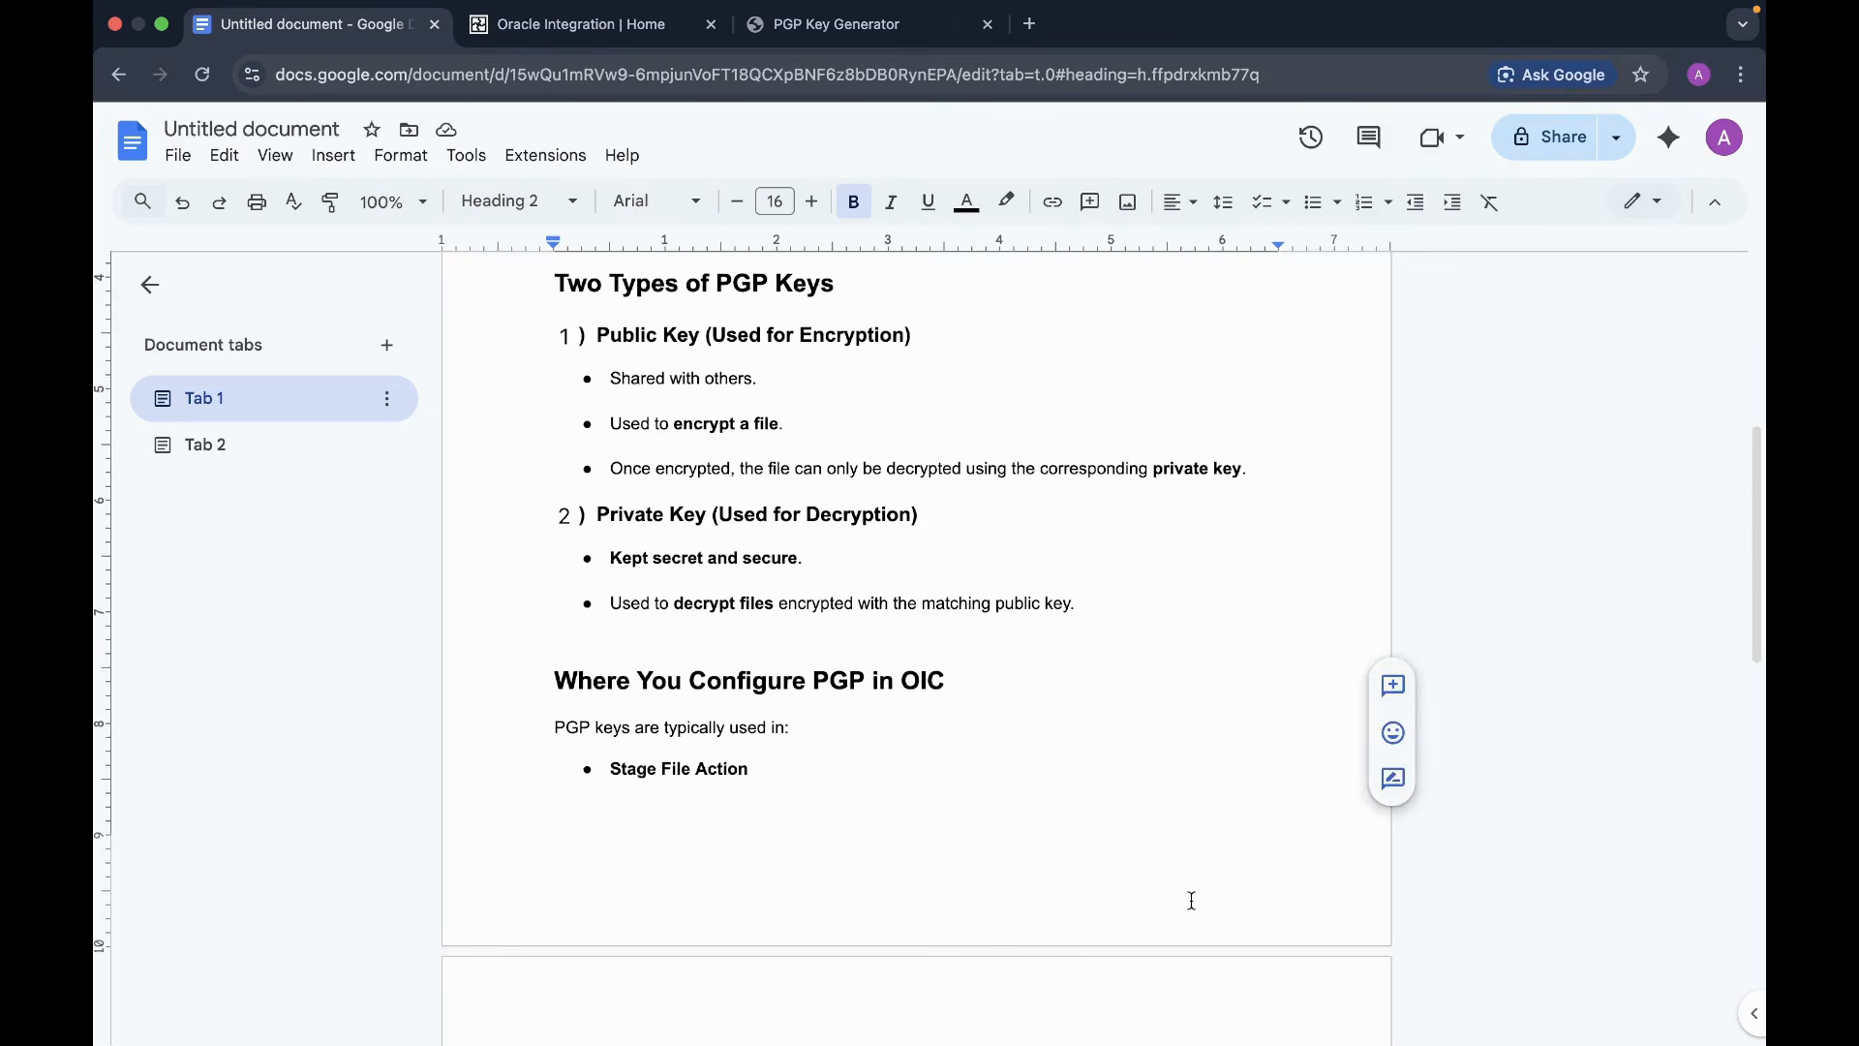
scroll(1187, 726, "down", 2)
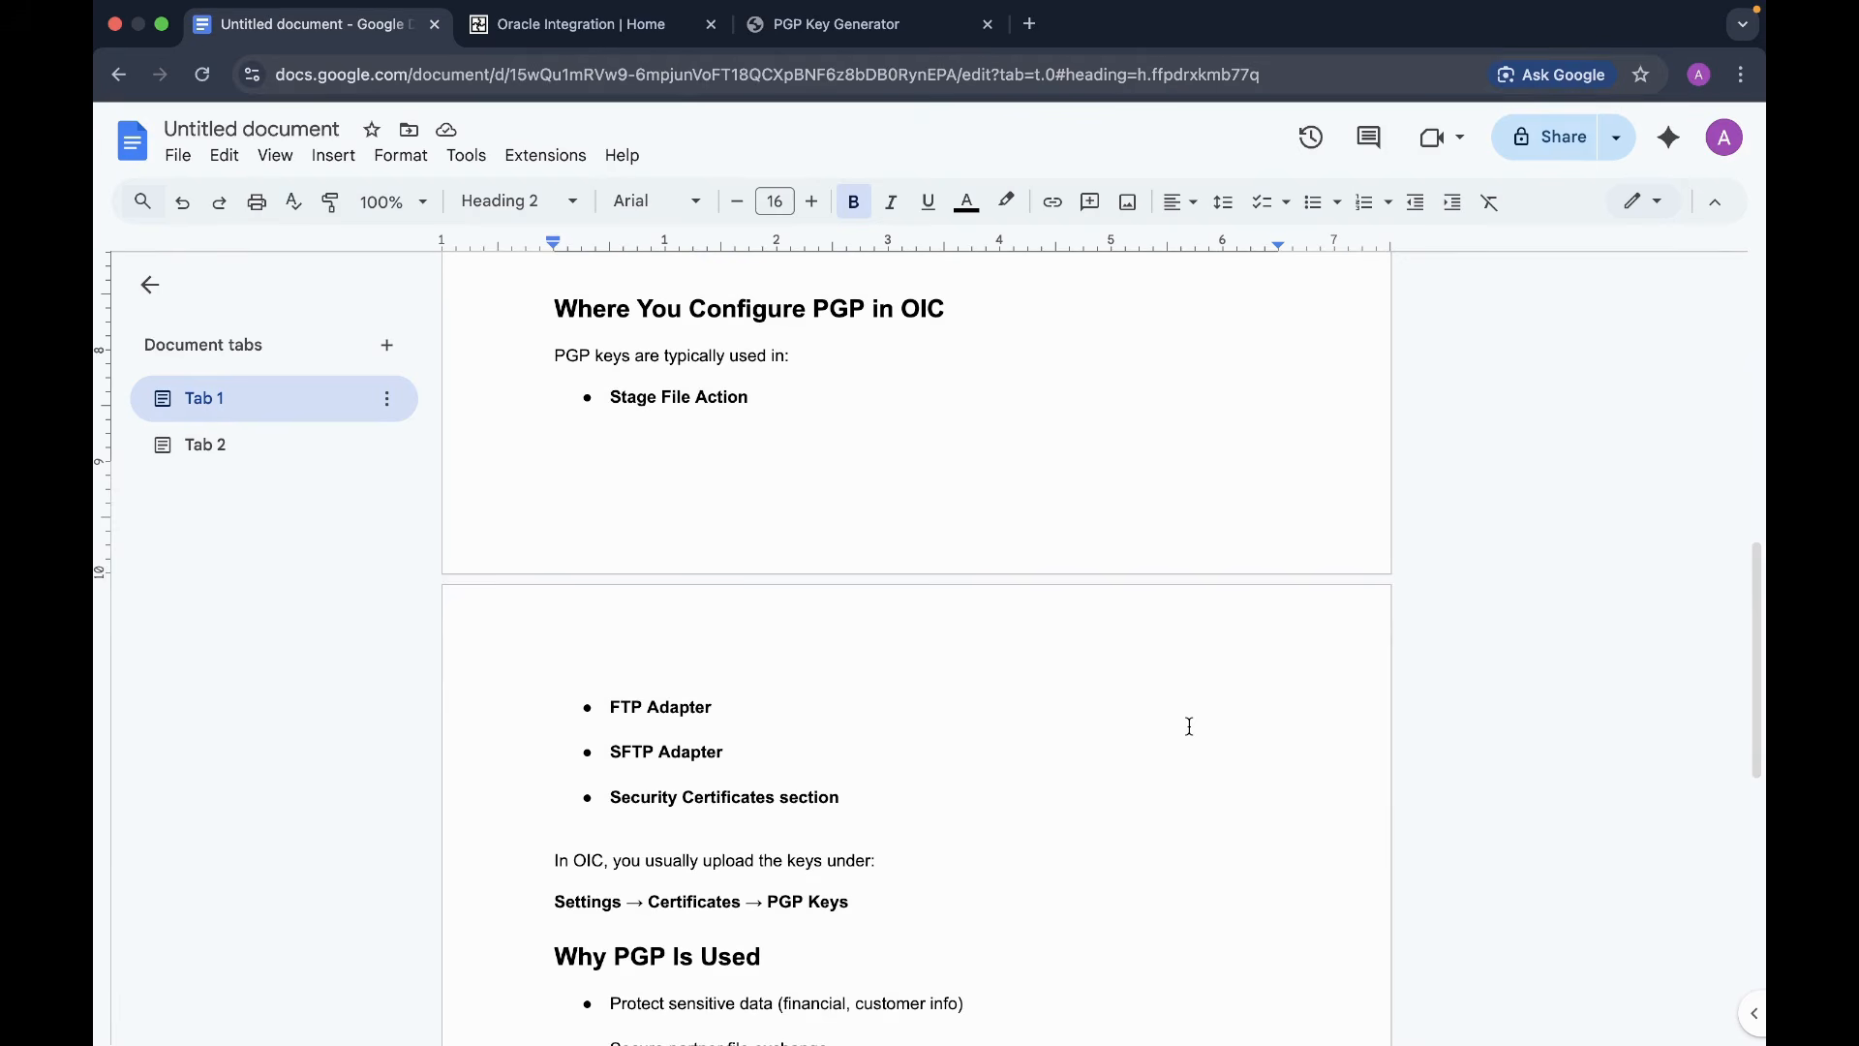
scroll(1190, 726, "down", 2)
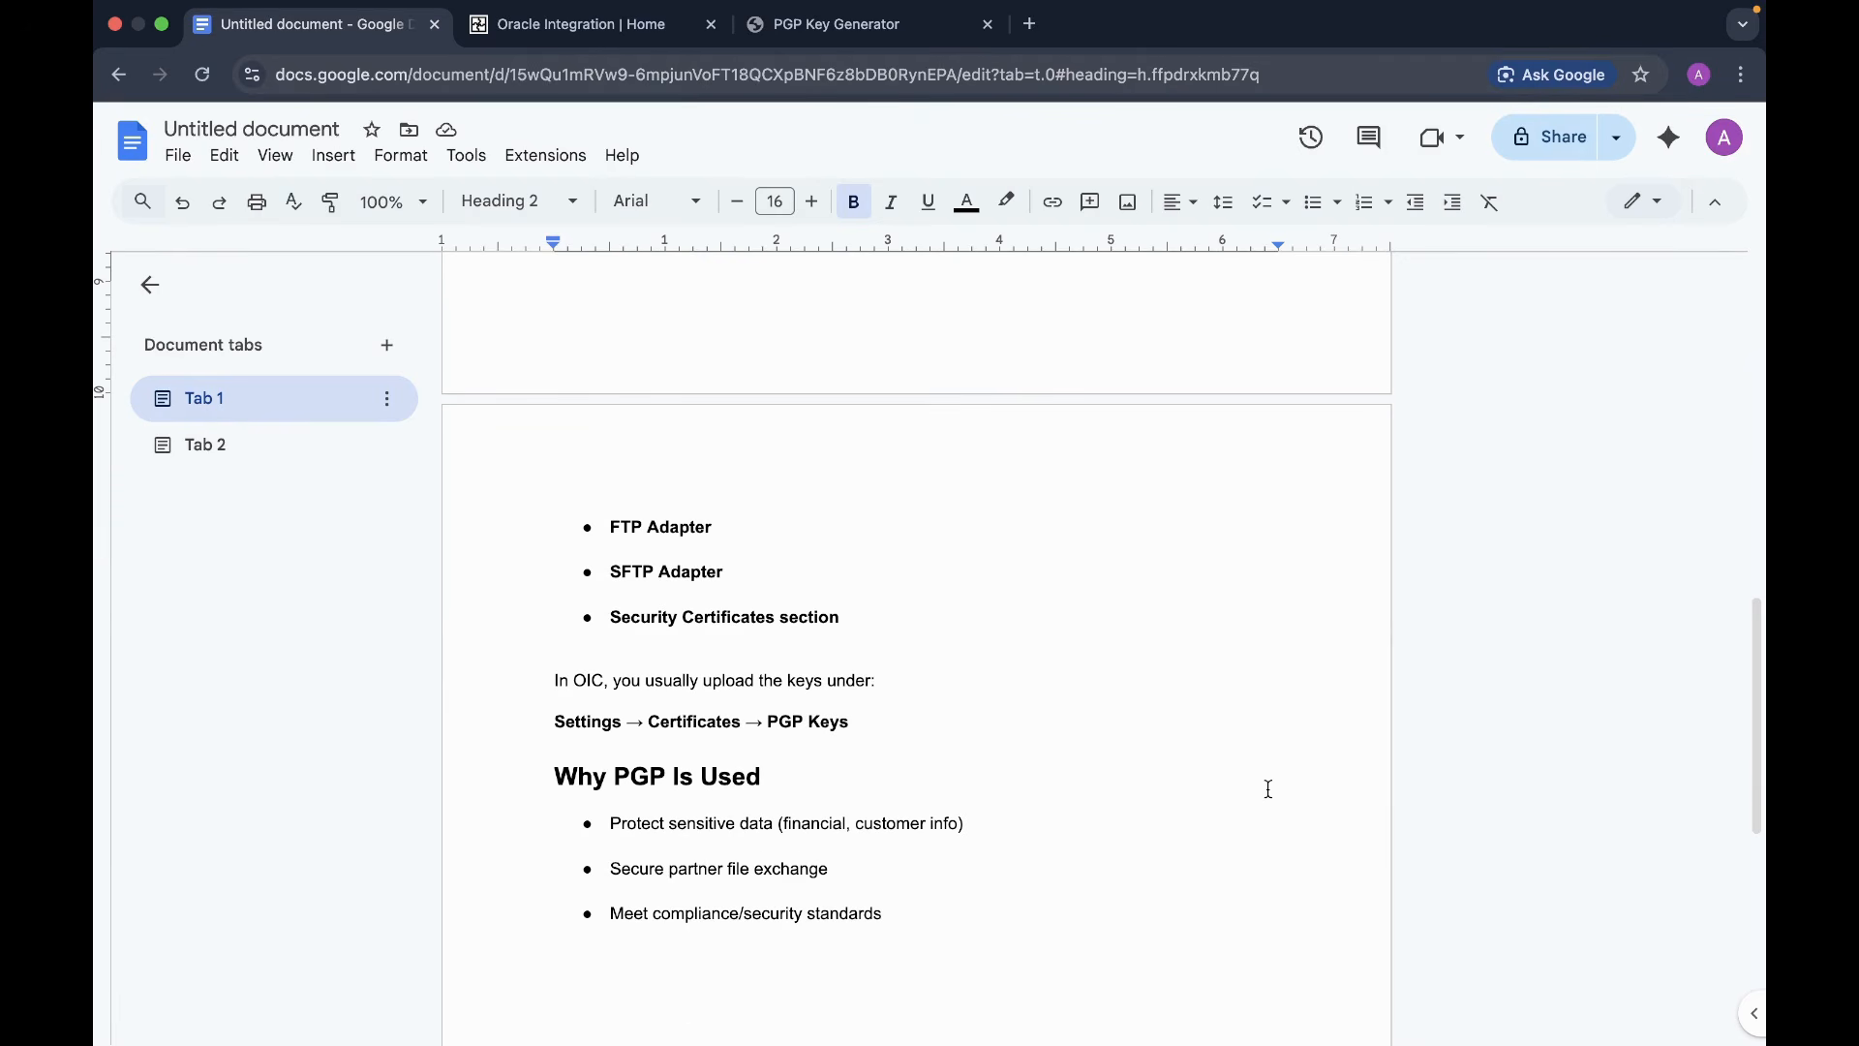
scroll(1269, 789, "down", 5)
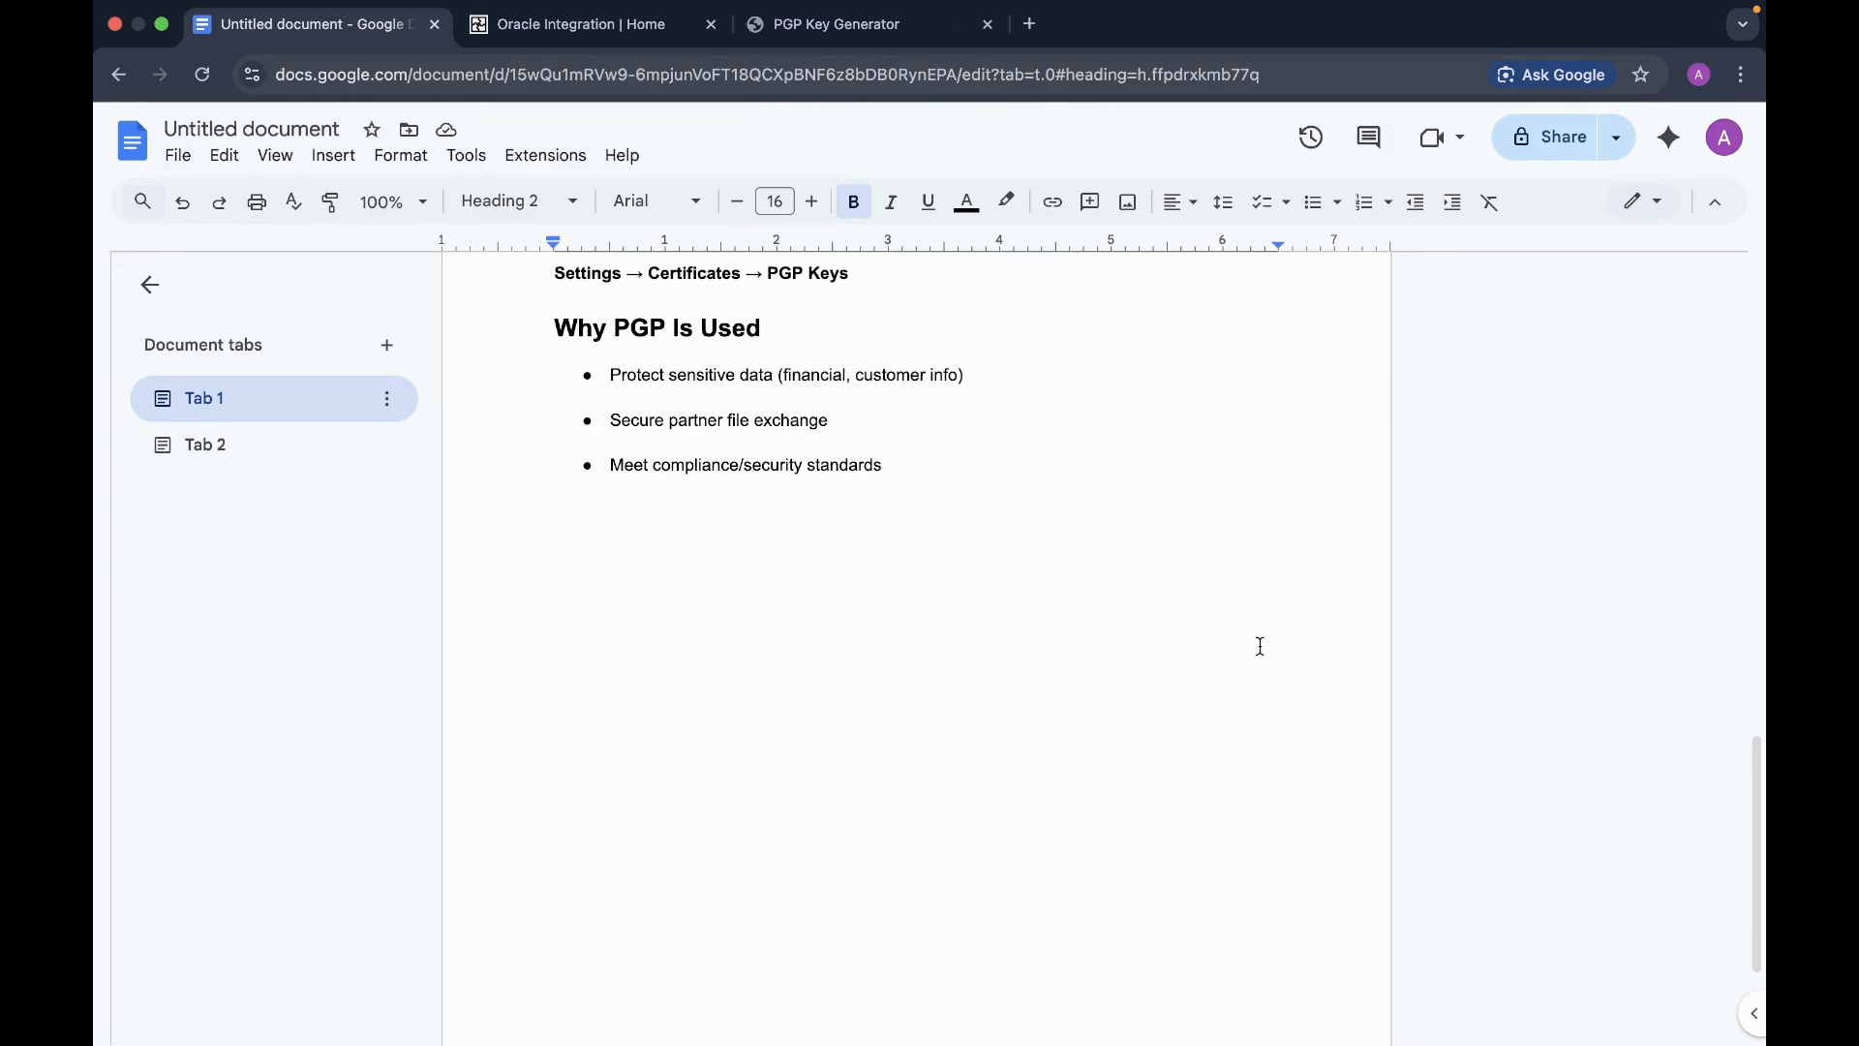
scroll(1092, 706, "up", 12)
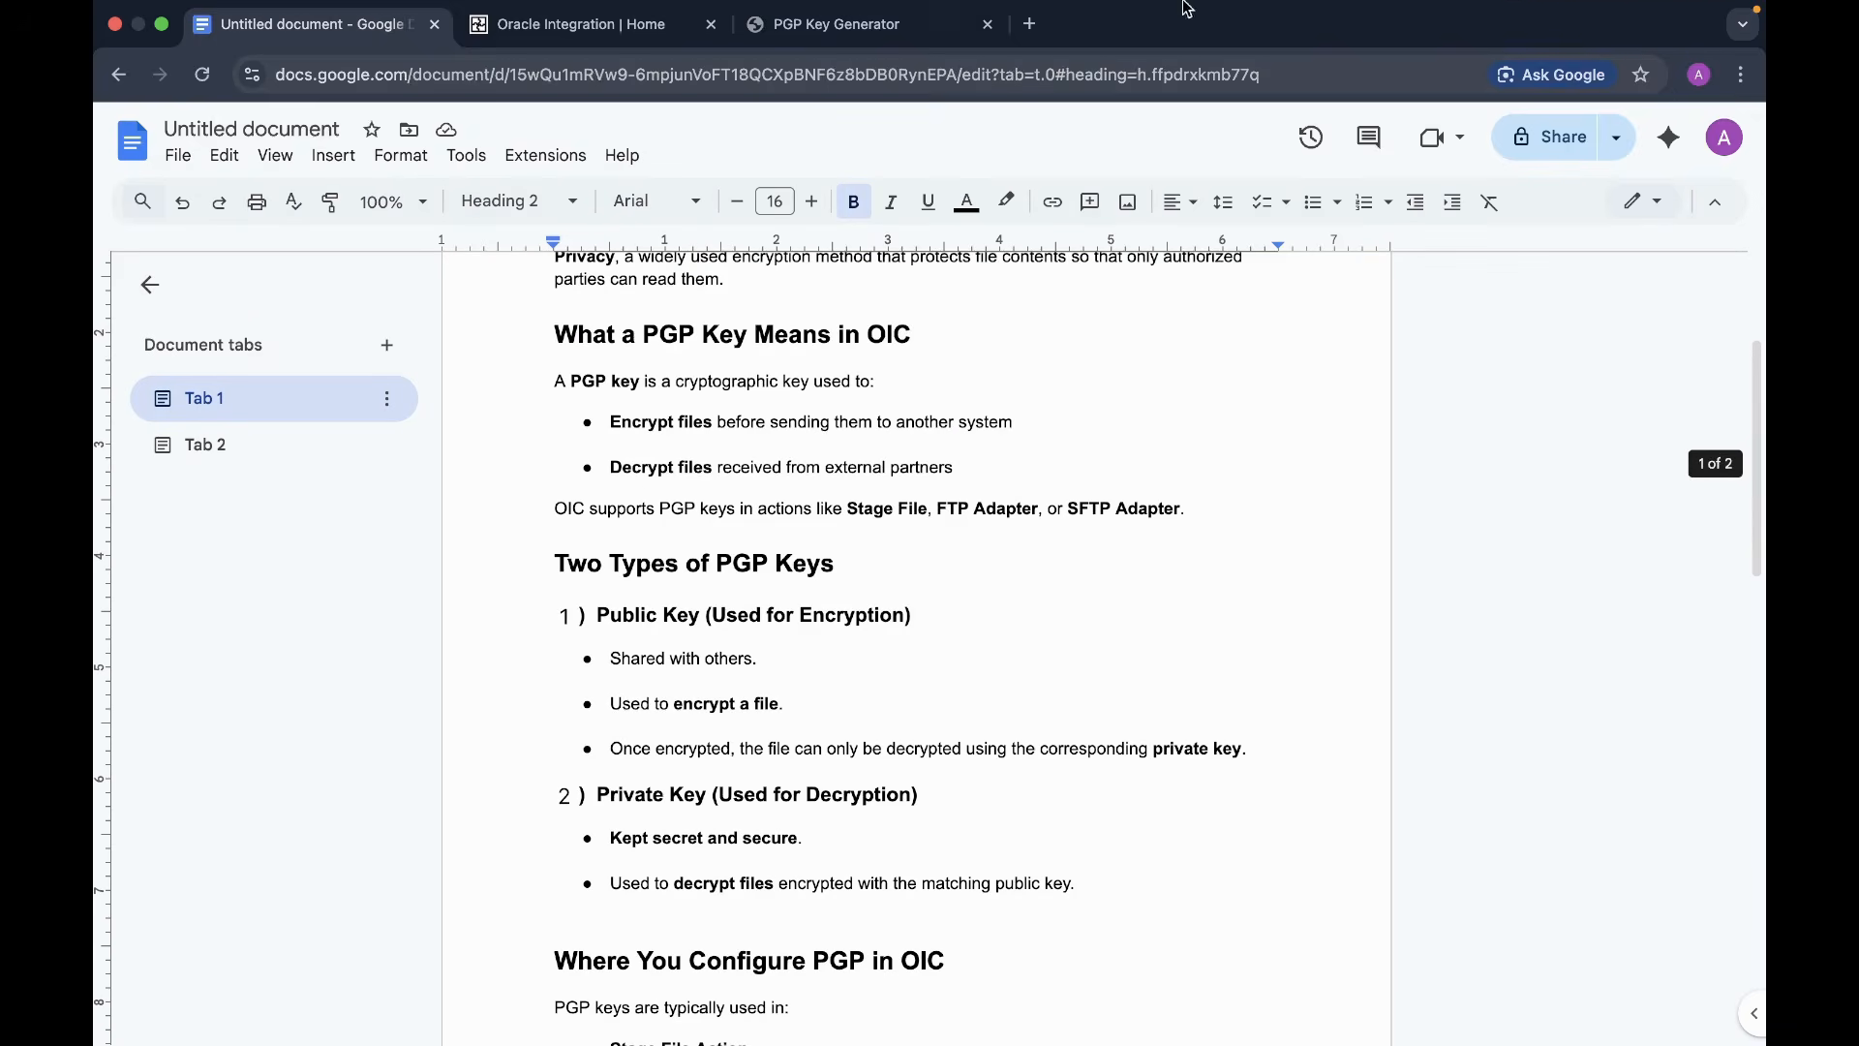
mouse_move(588, 61)
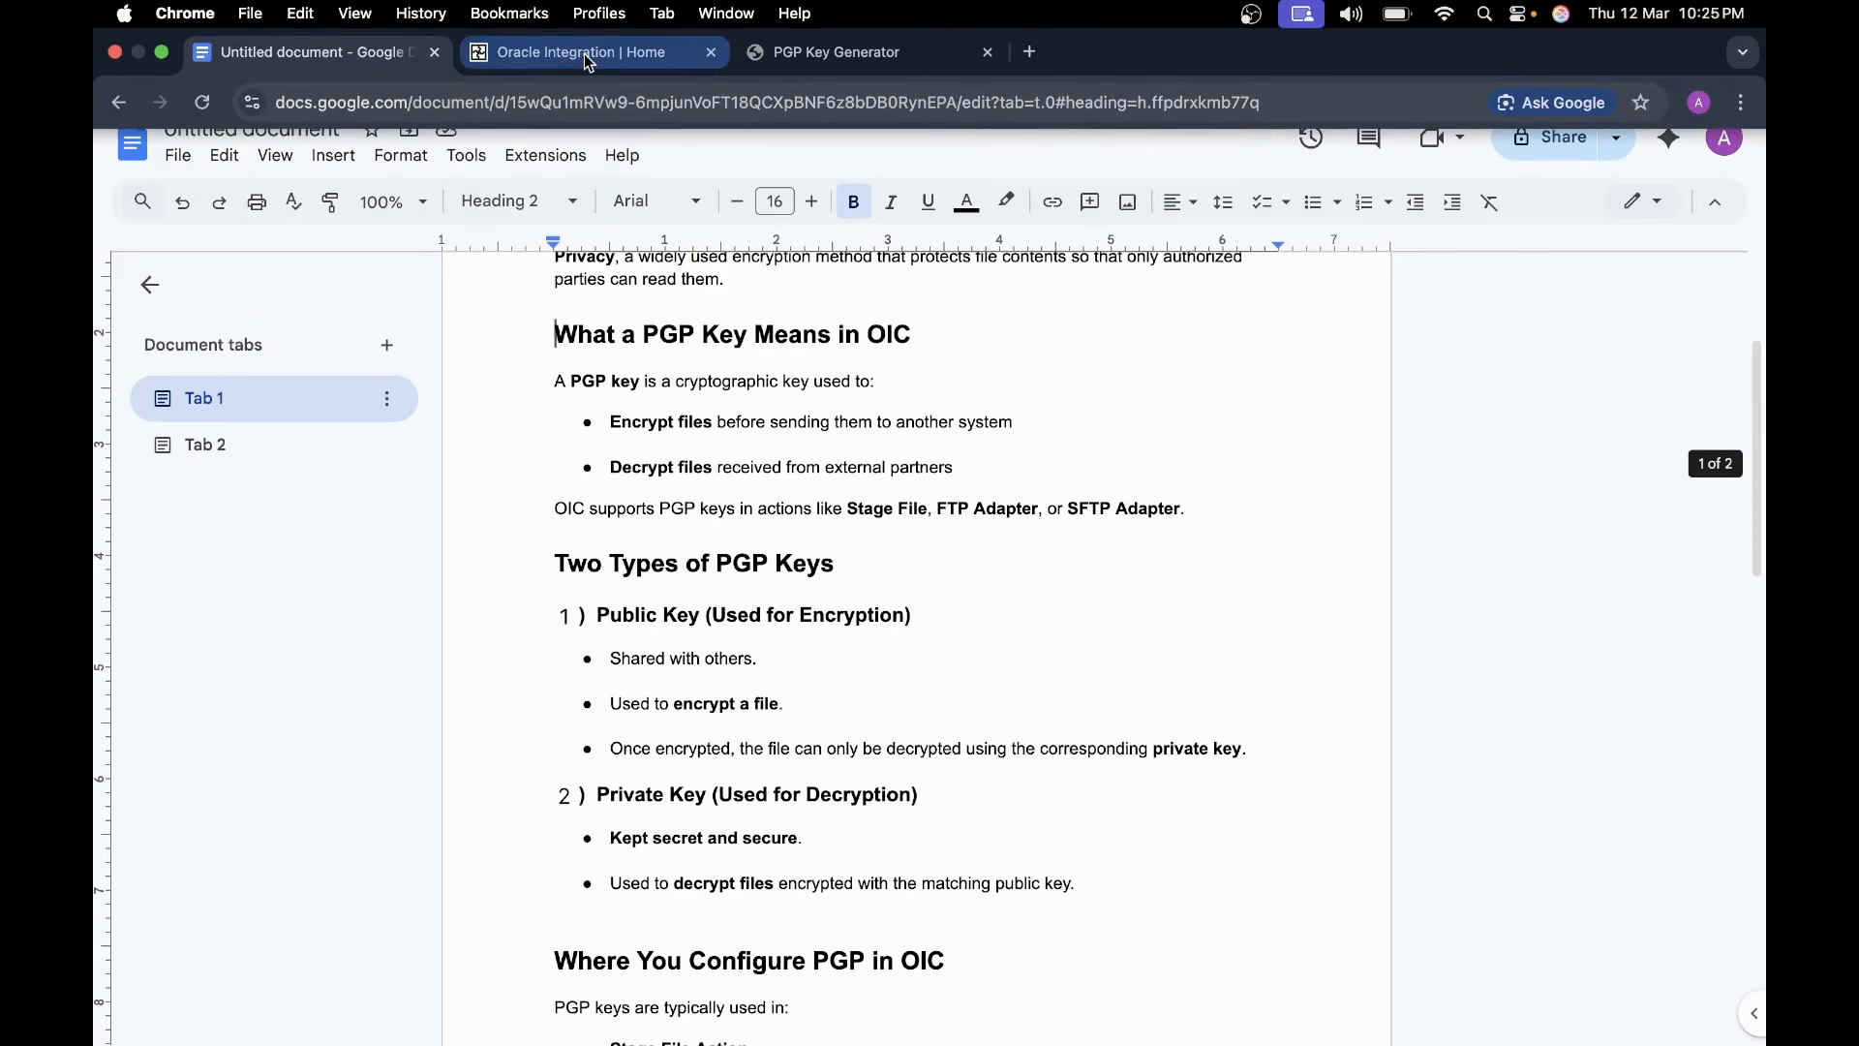
left_click(840, 54)
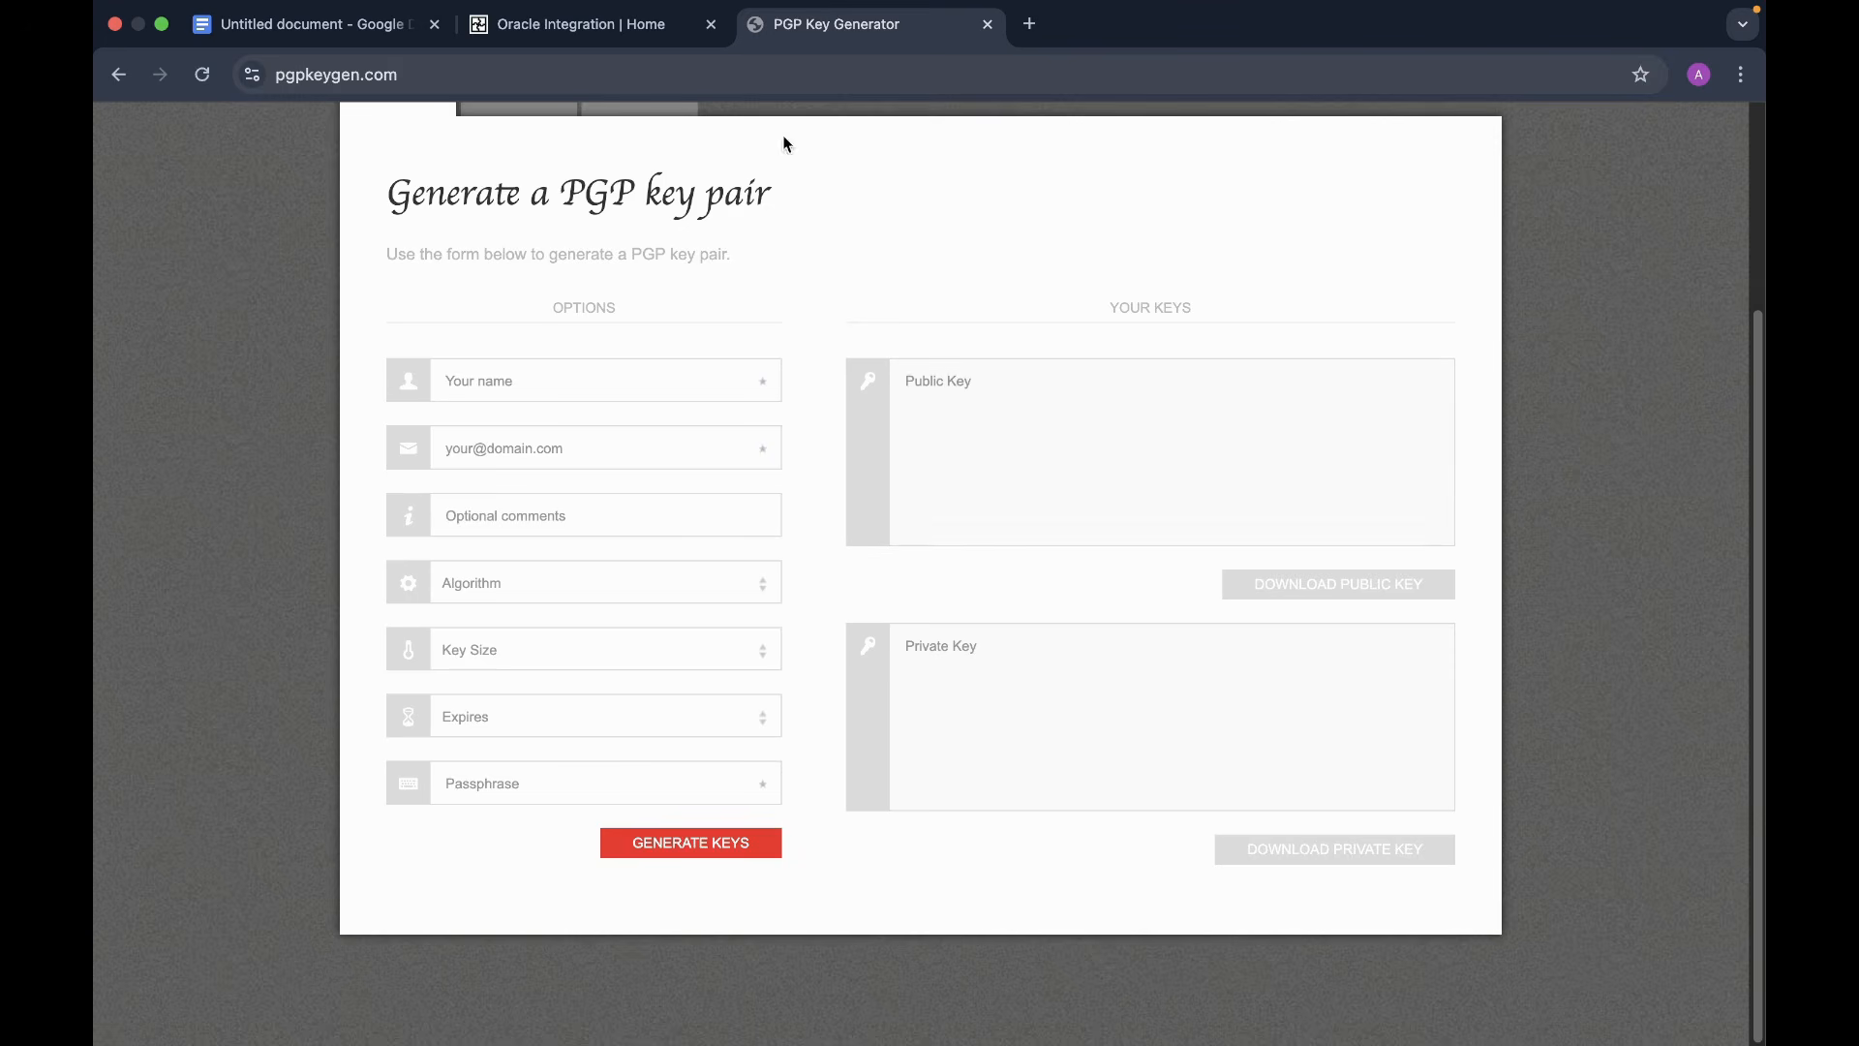
- Return to the results, open pgpkeygen.com and place the cursor in the Your name field
left_click(117, 74)
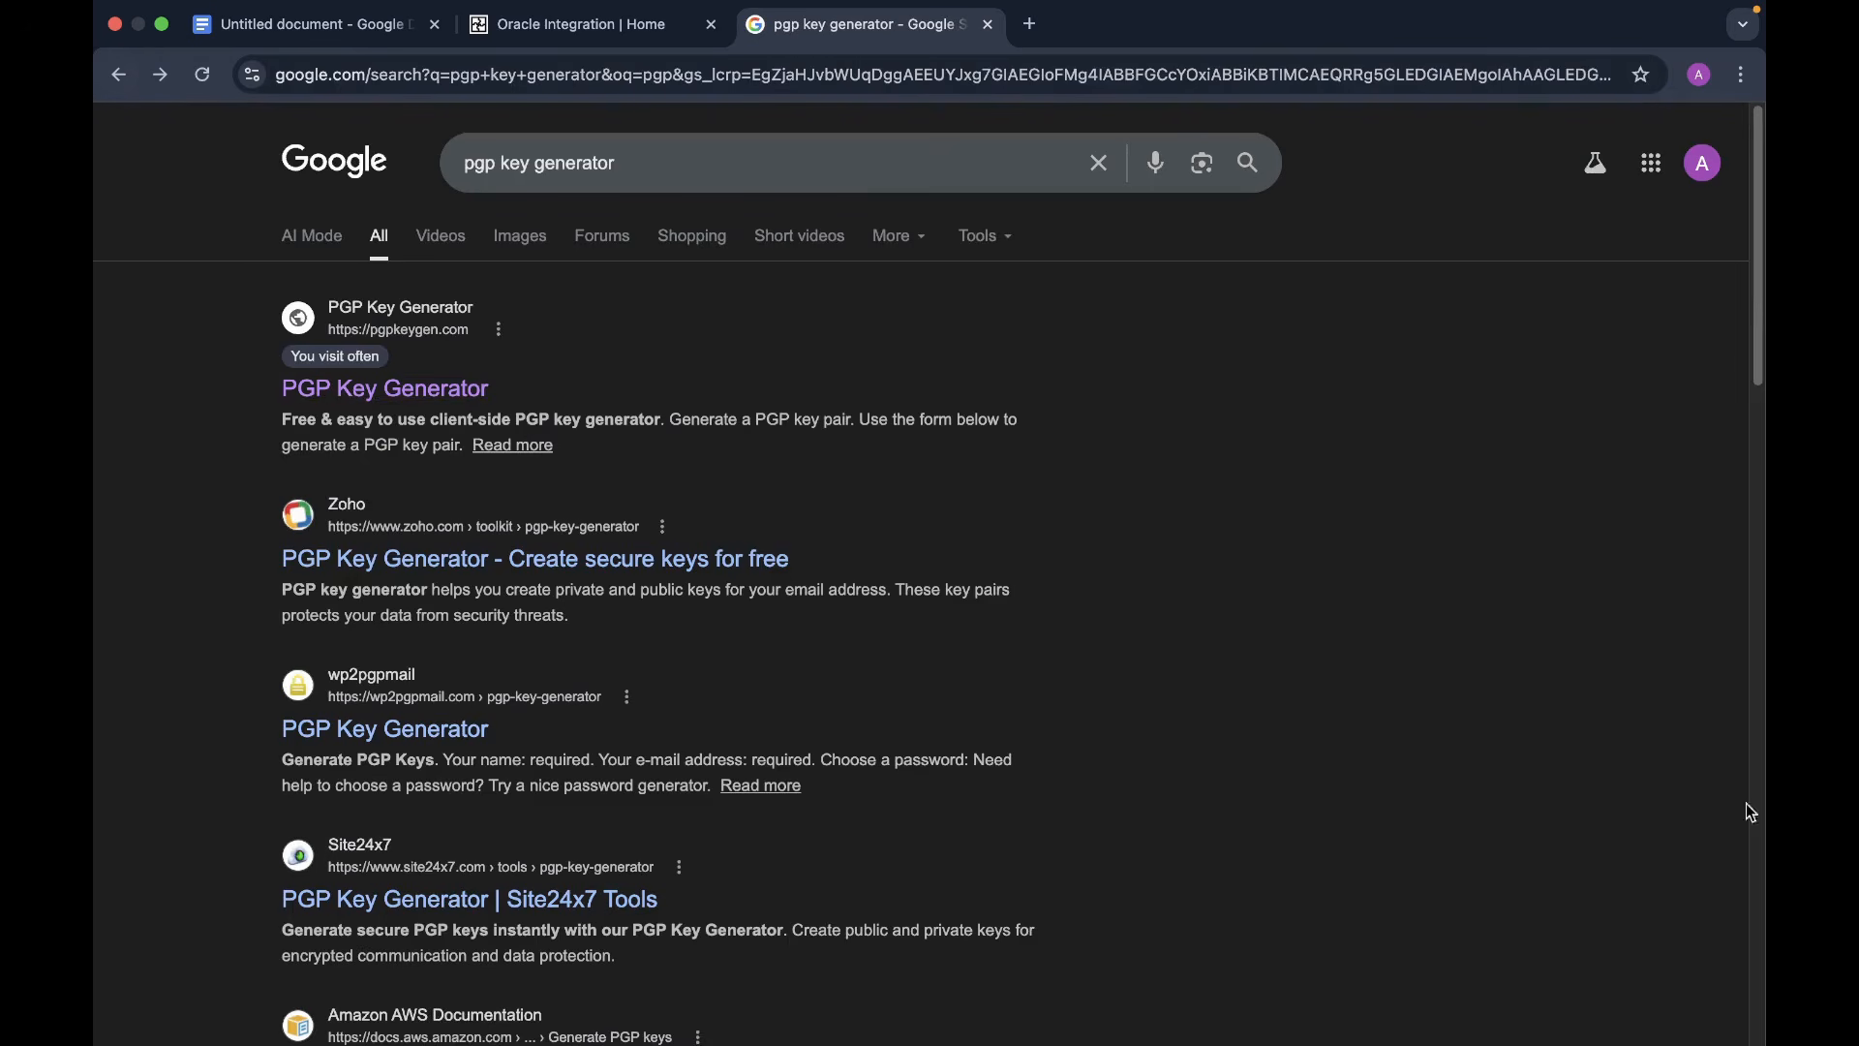
left_click(420, 397)
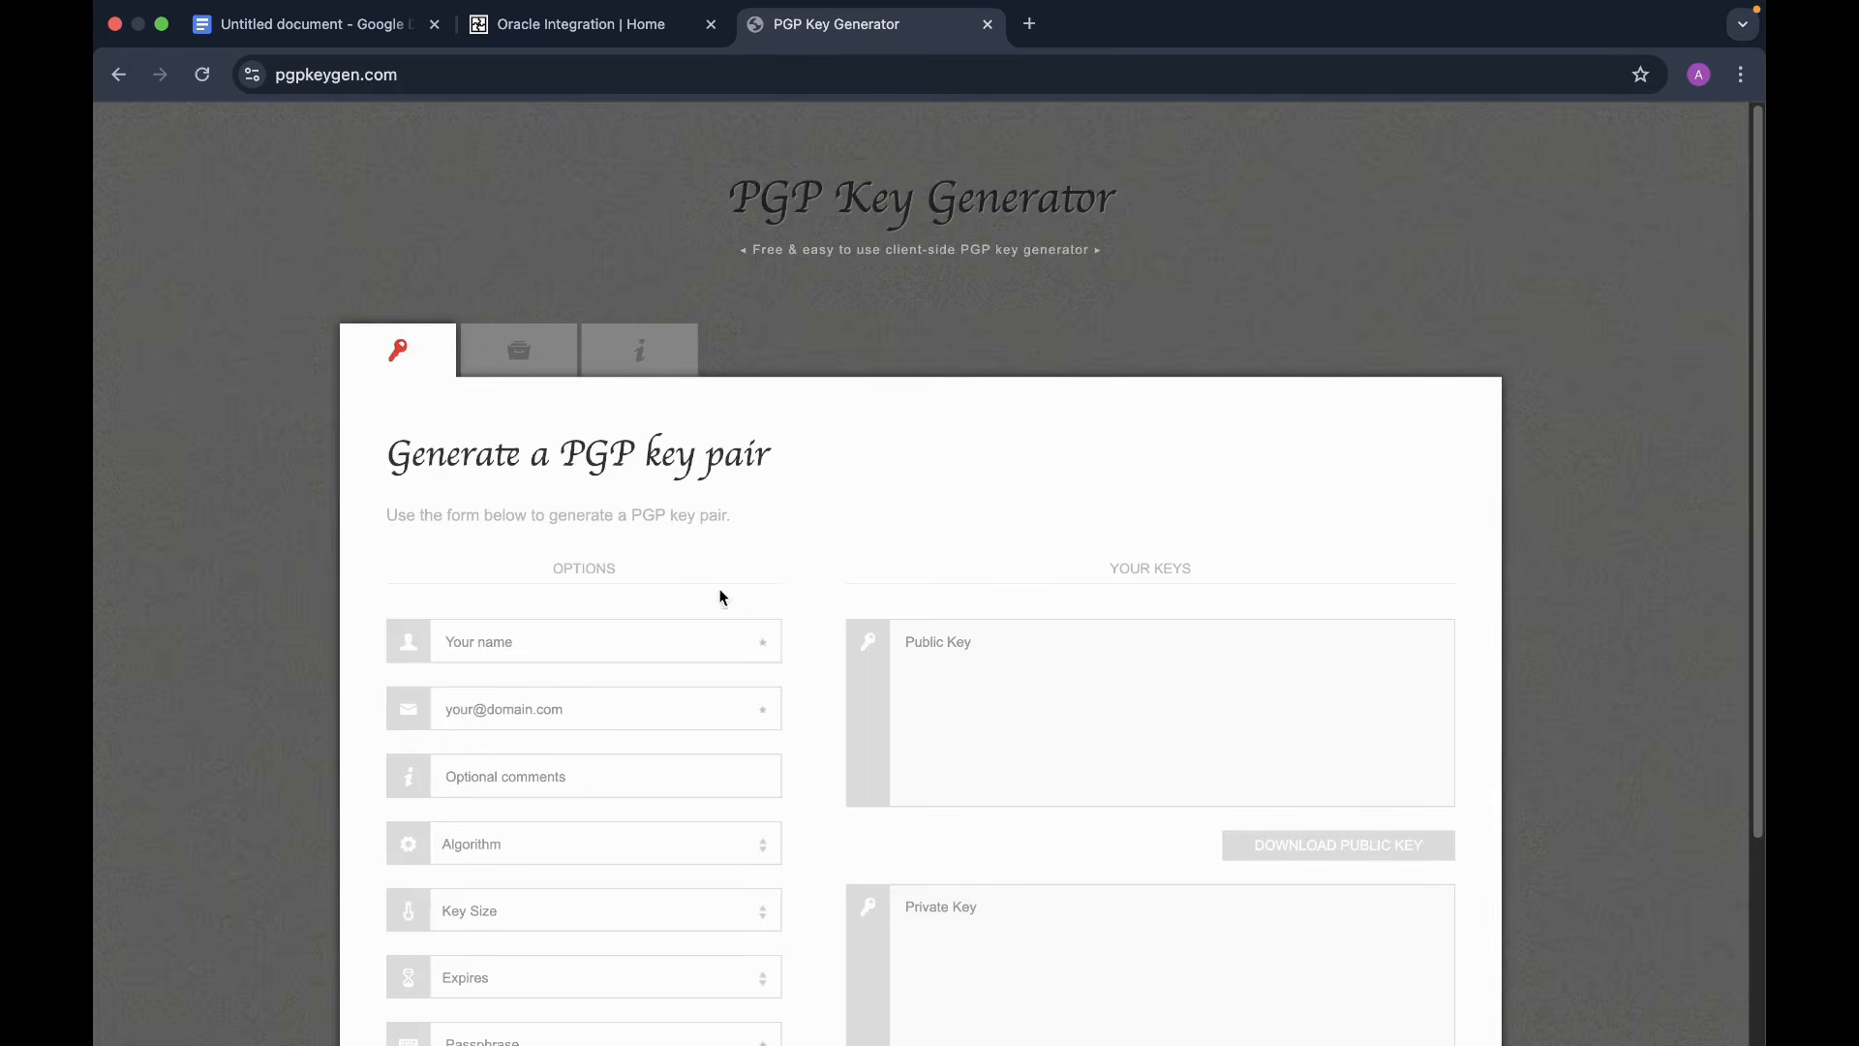
scroll(785, 664, "down", 3)
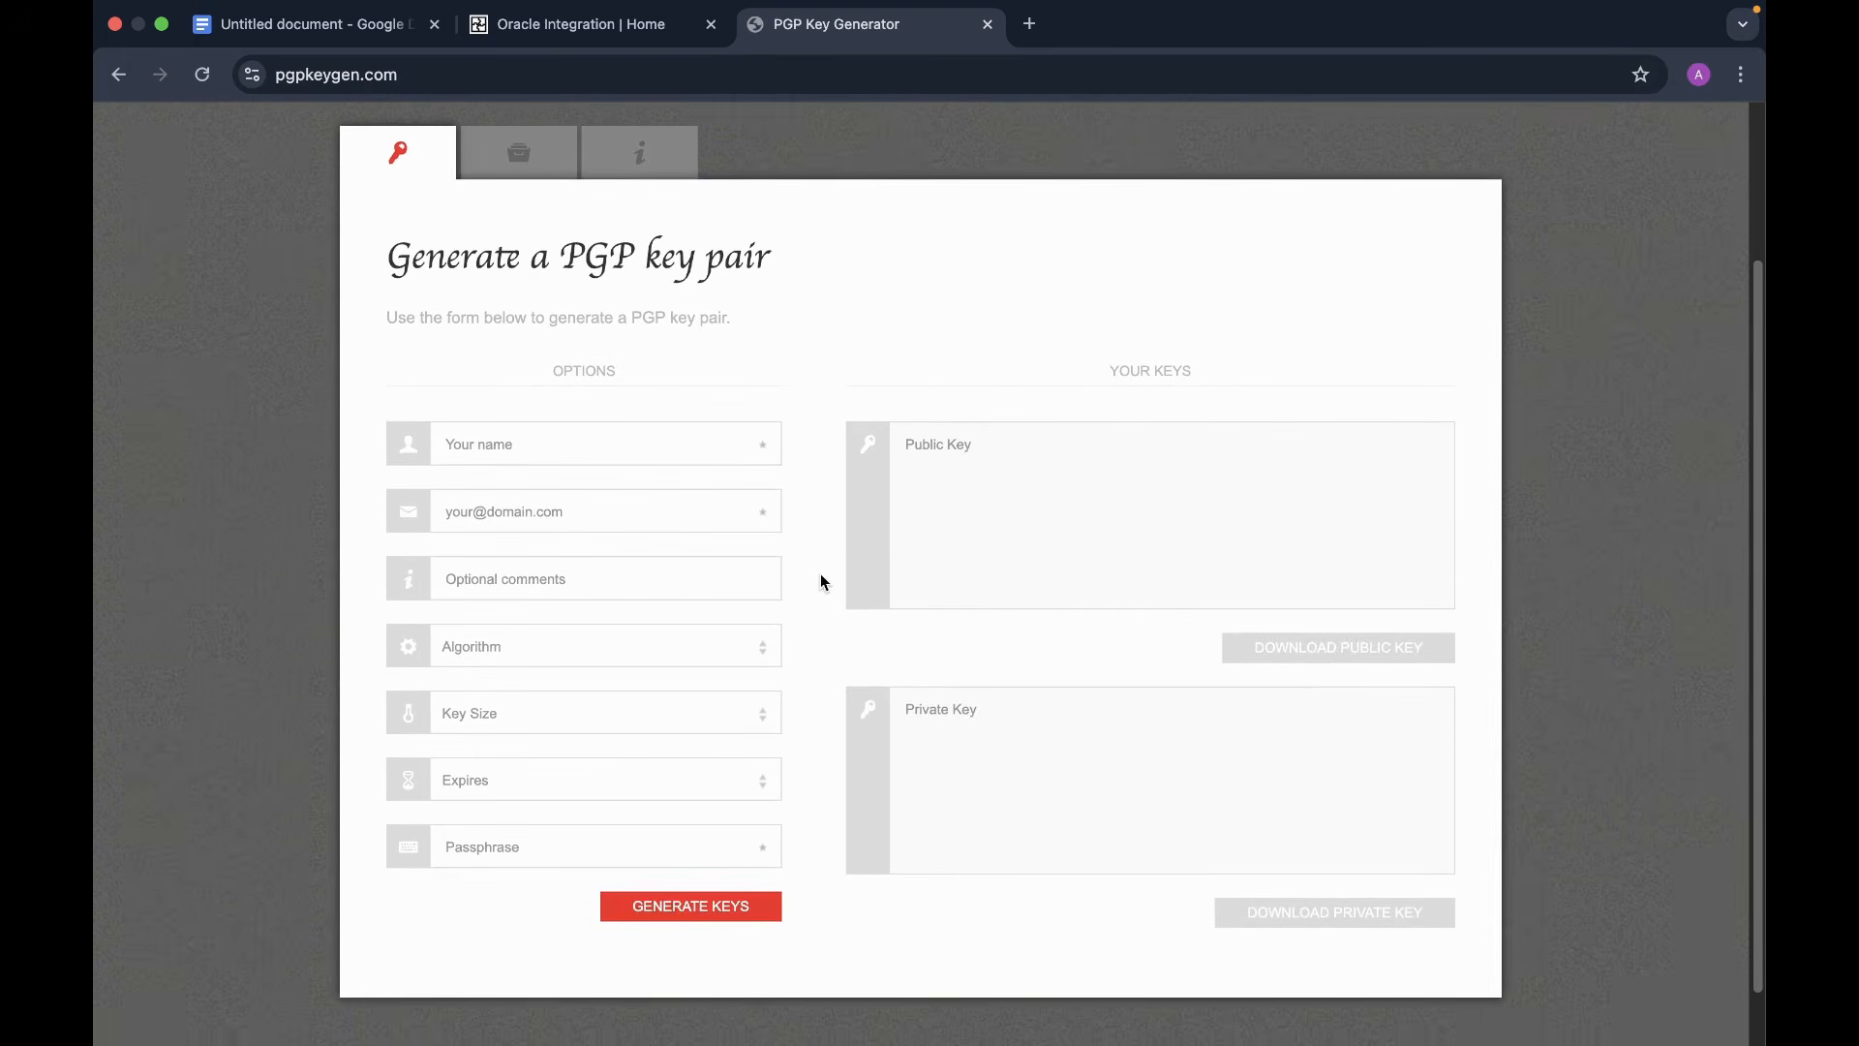
left_click(706, 442)
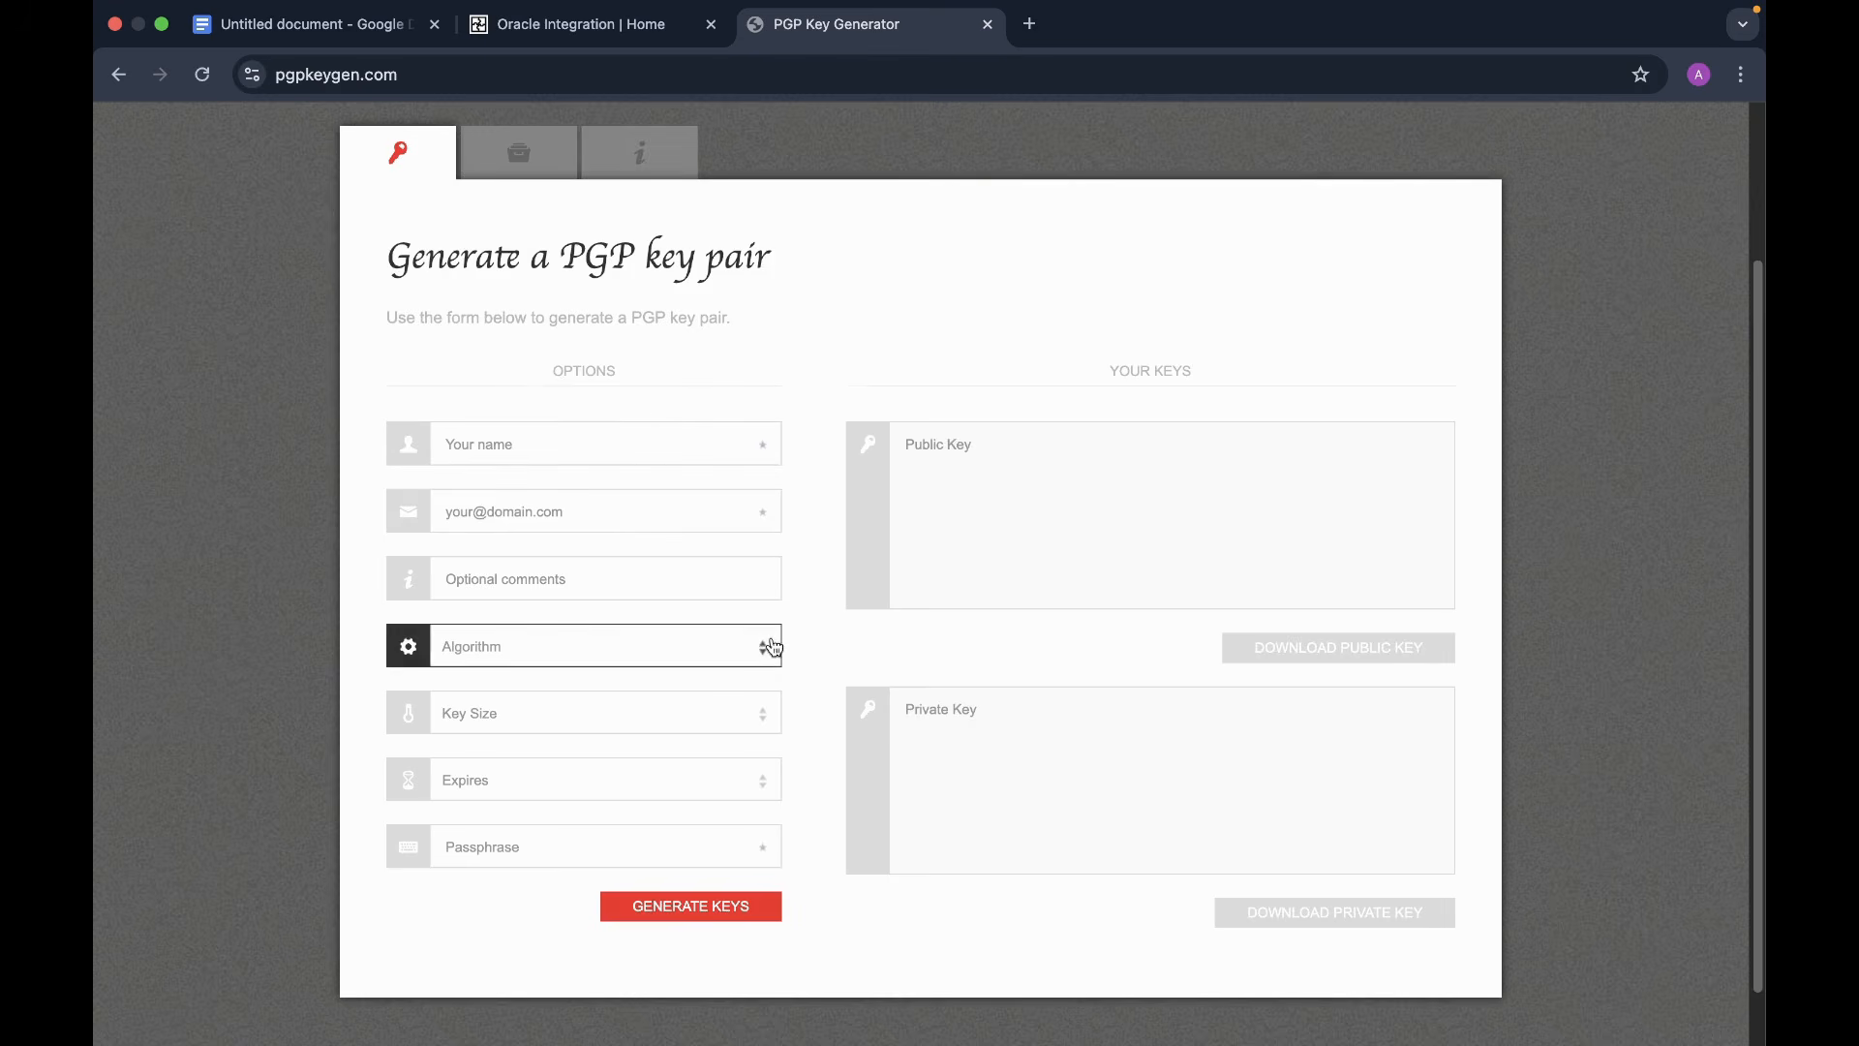
scroll(764, 648, "down", 1)
left_click(644, 406)
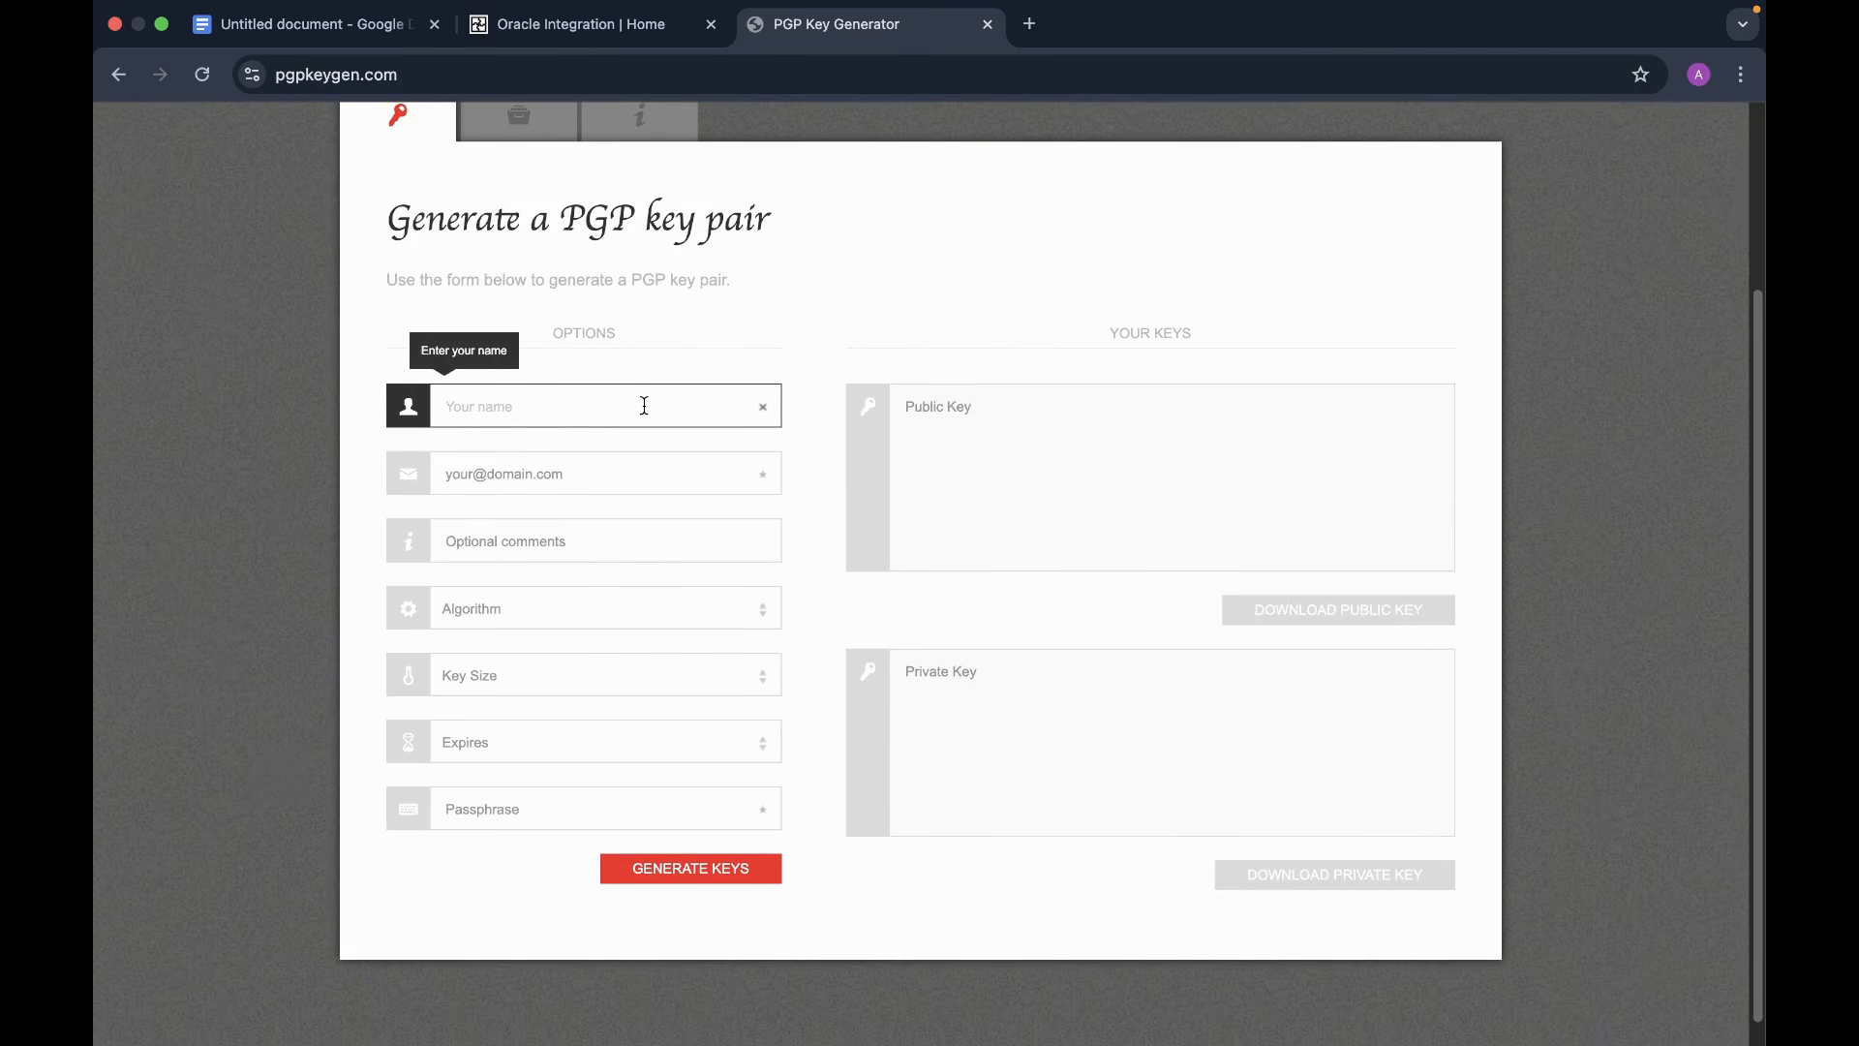
- Enter the key owner's name and e-mail address in the key-pair form
type("Akanksha")
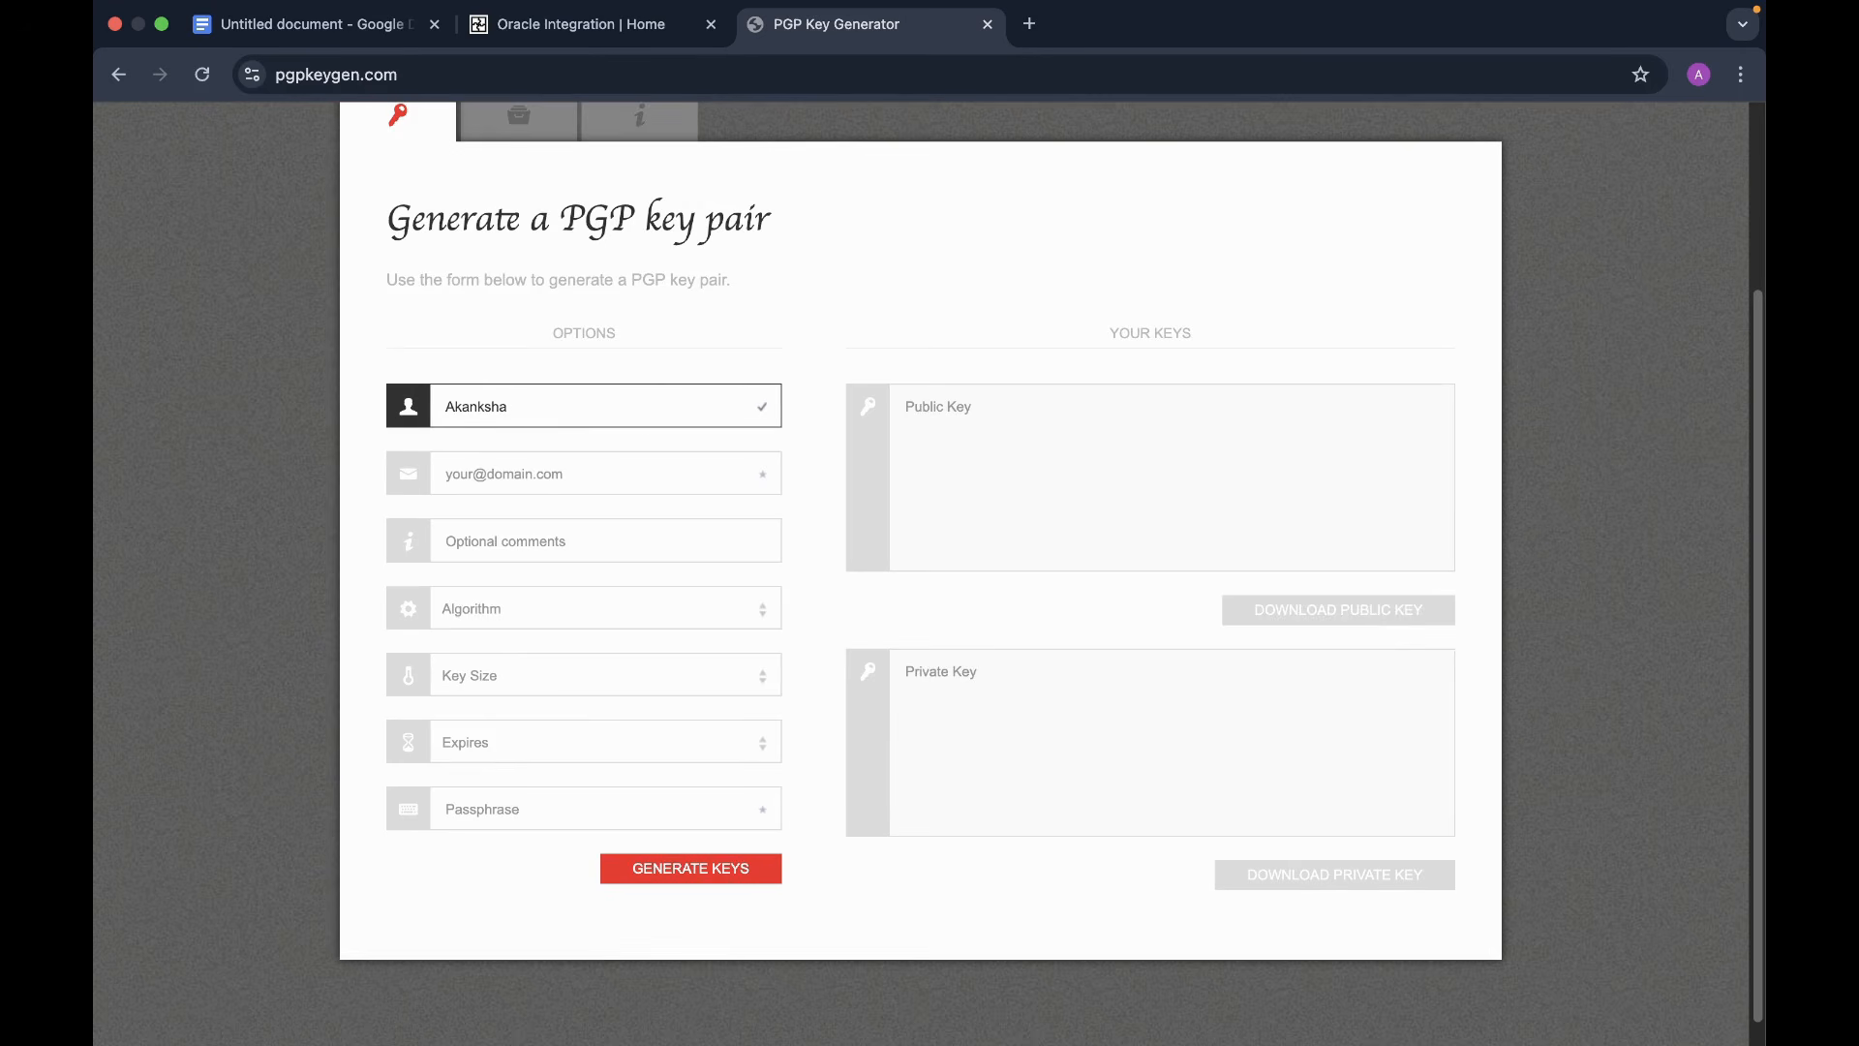
scroll(648, 496, "down", 1)
left_click(585, 445)
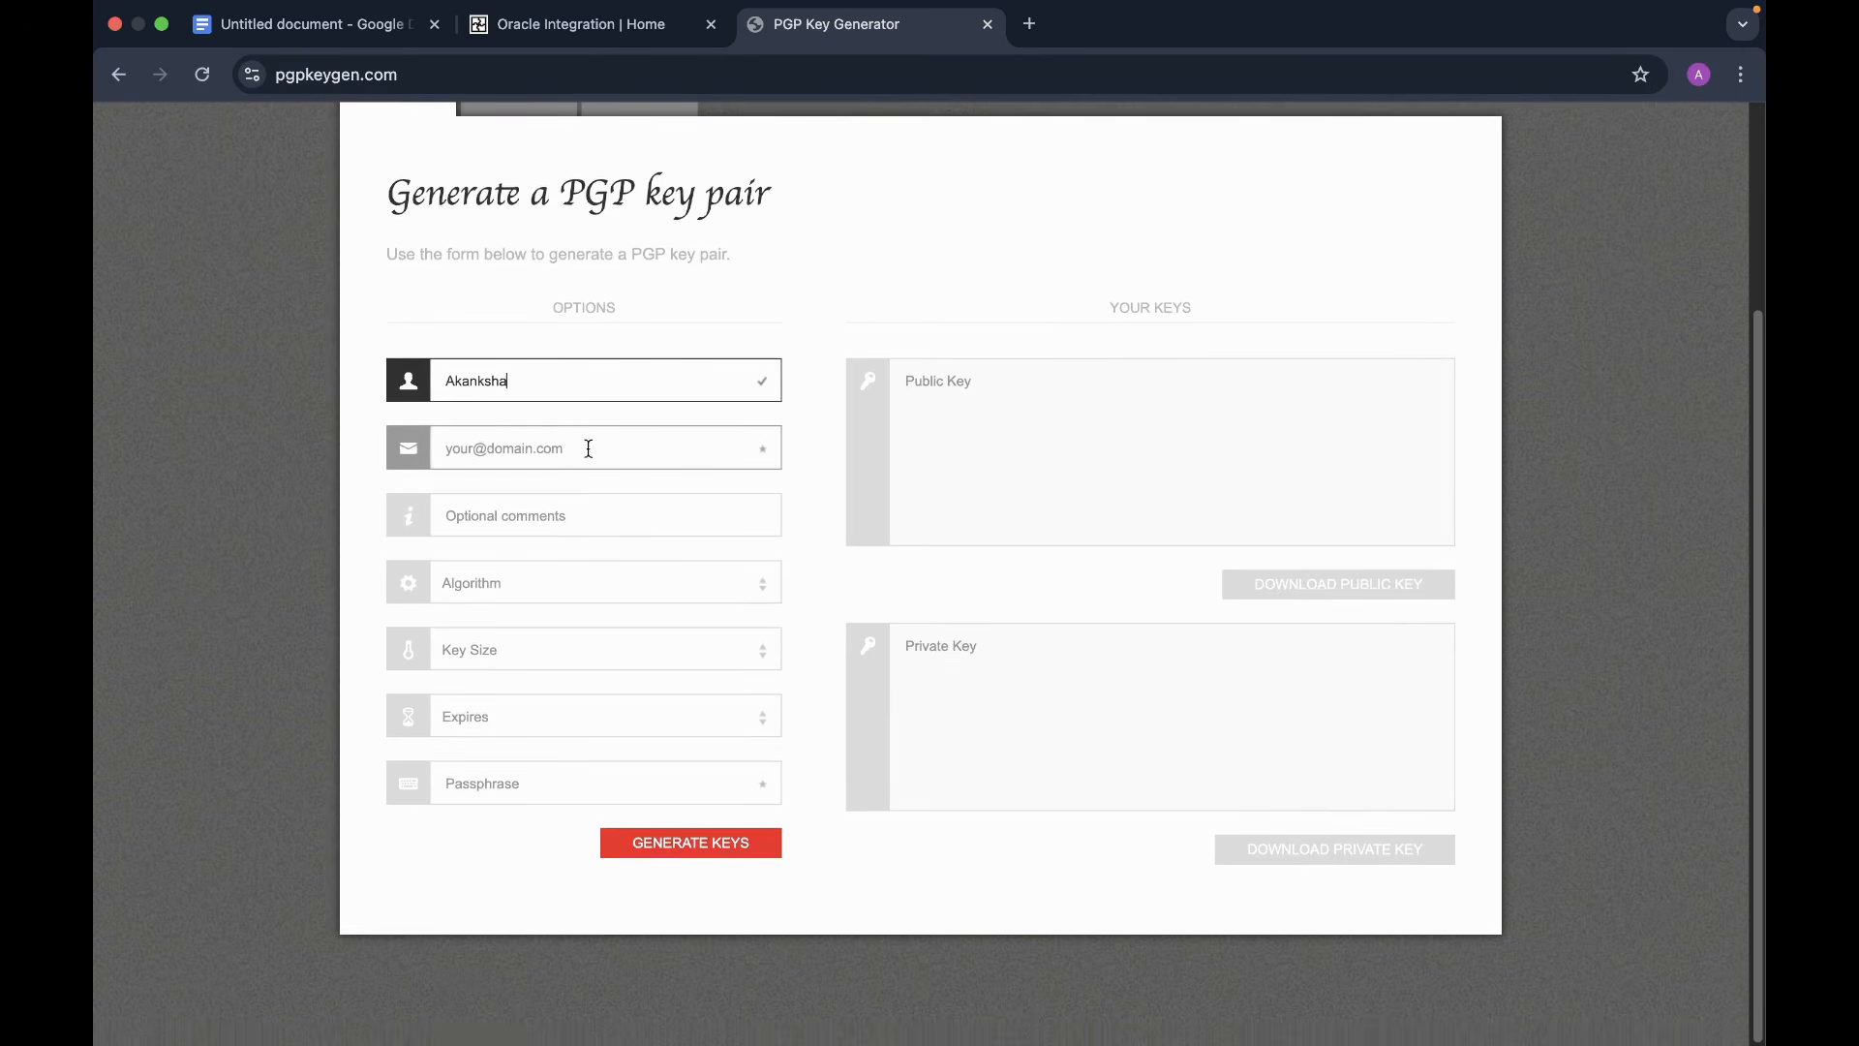
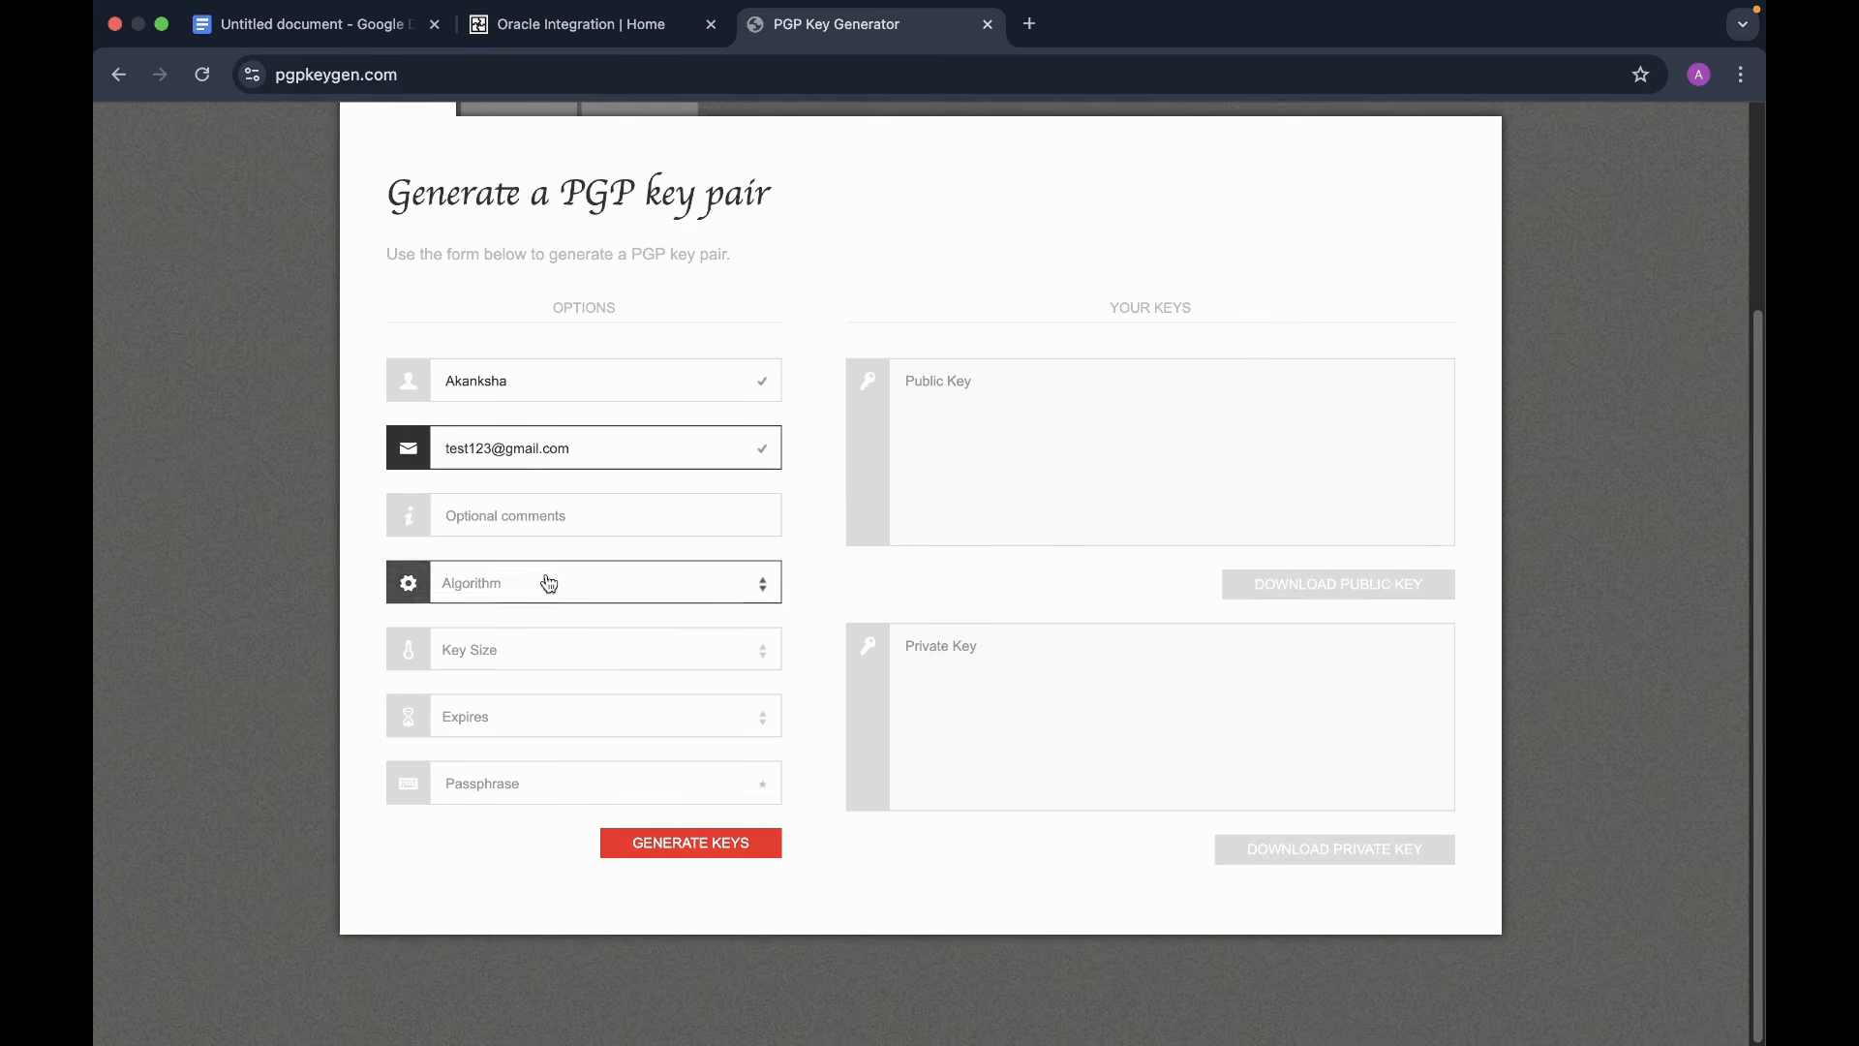
- Choose RSA (Recommended) algorithm, 2048-bit key size and Never expiry
left_click(759, 583)
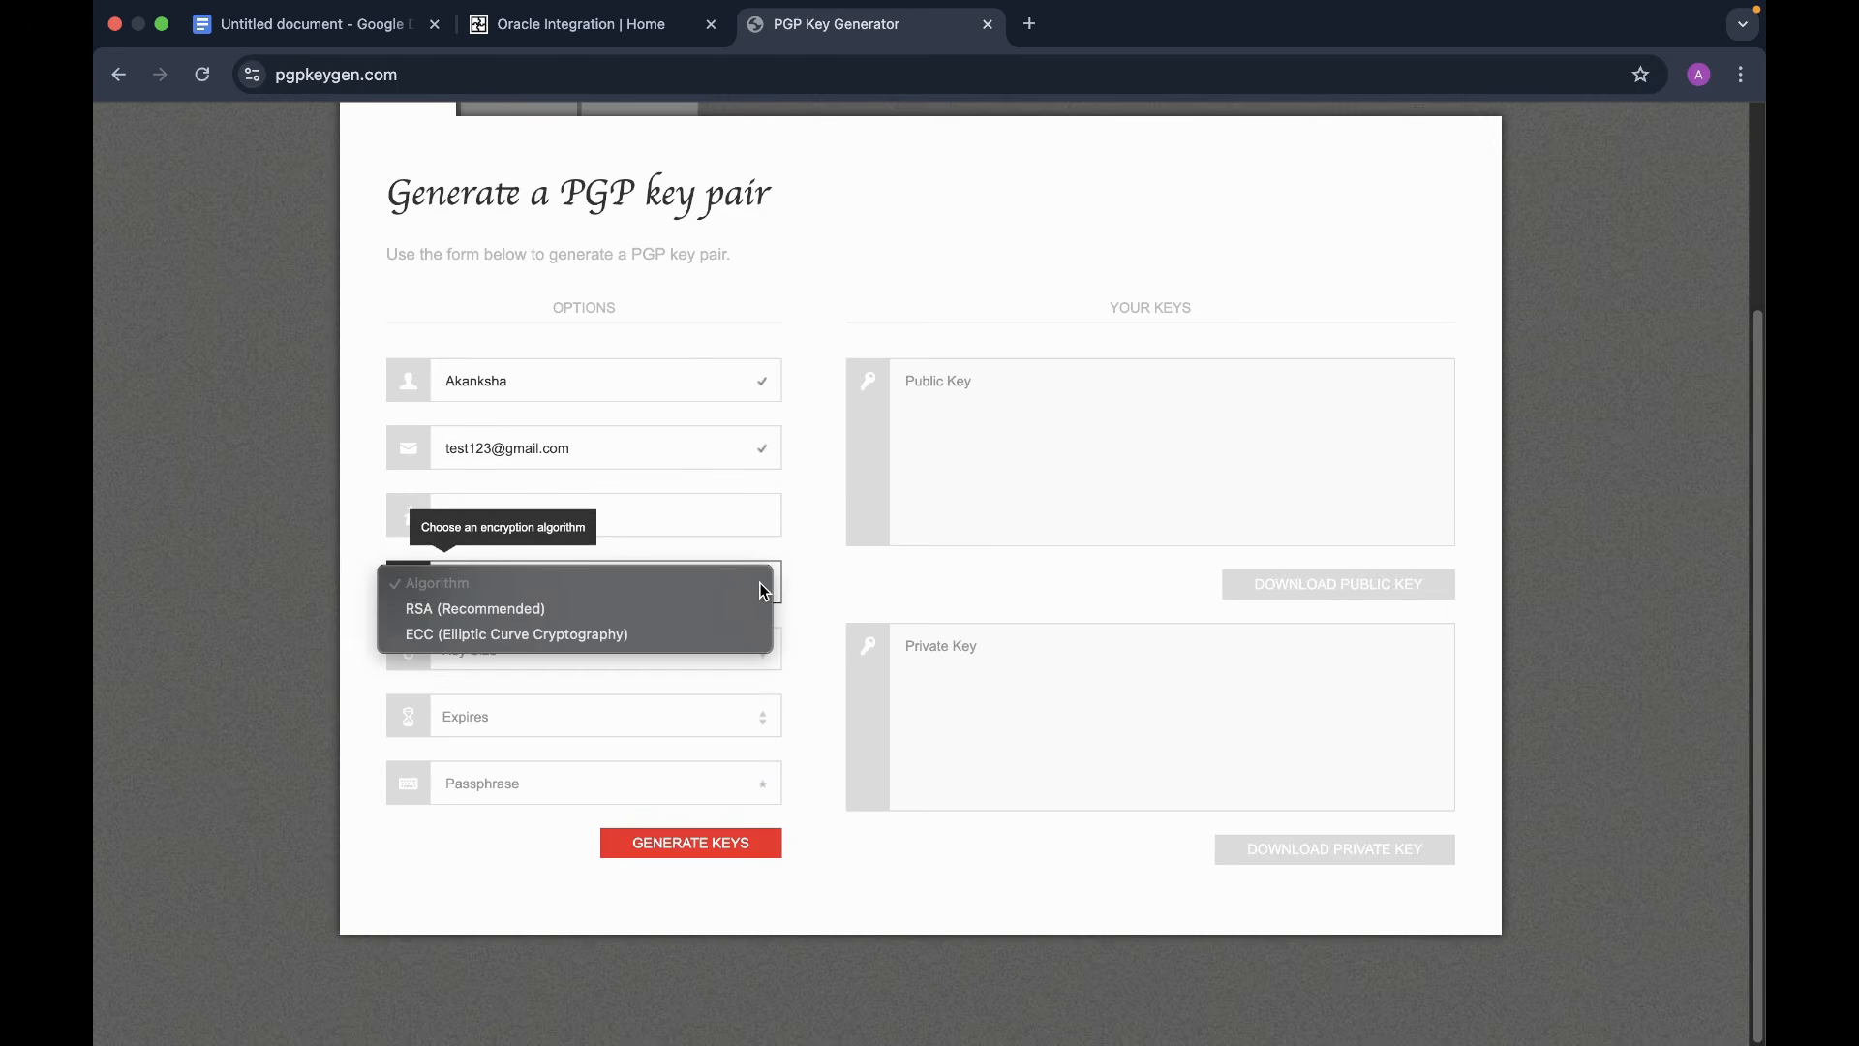
left_click(514, 606)
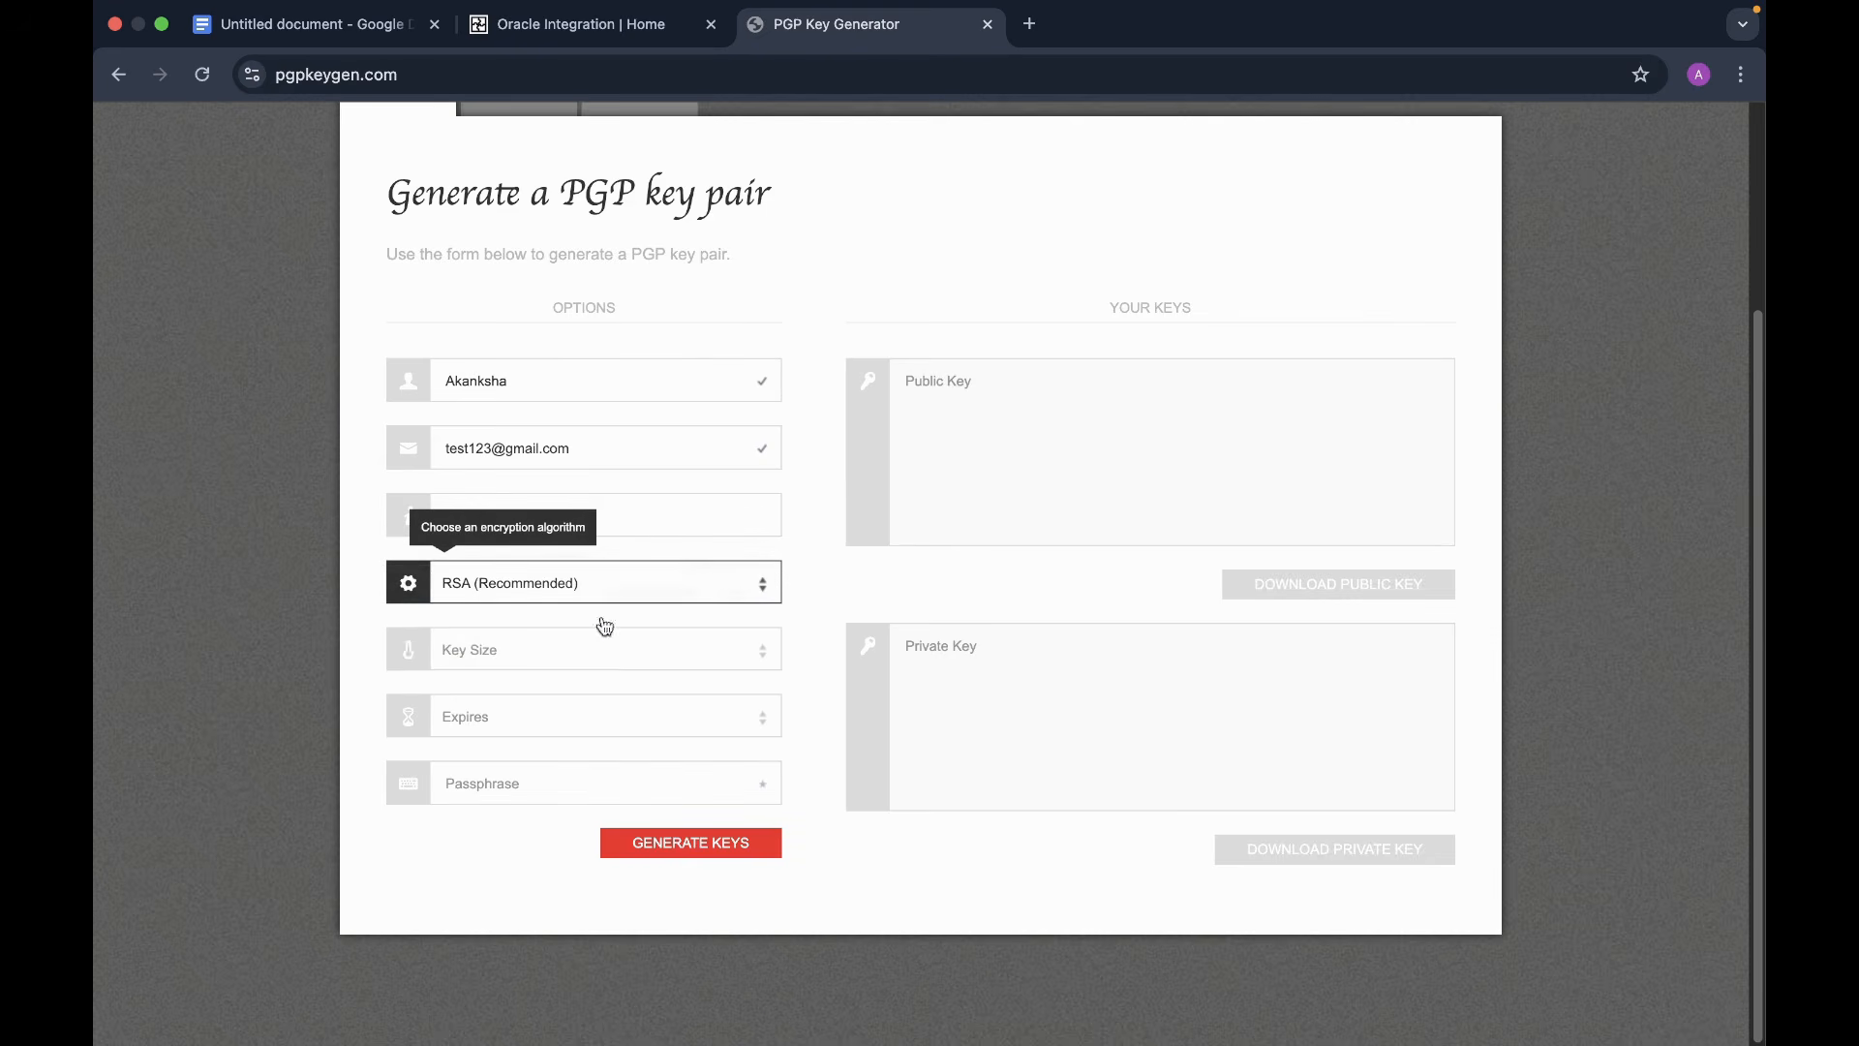
left_click(765, 653)
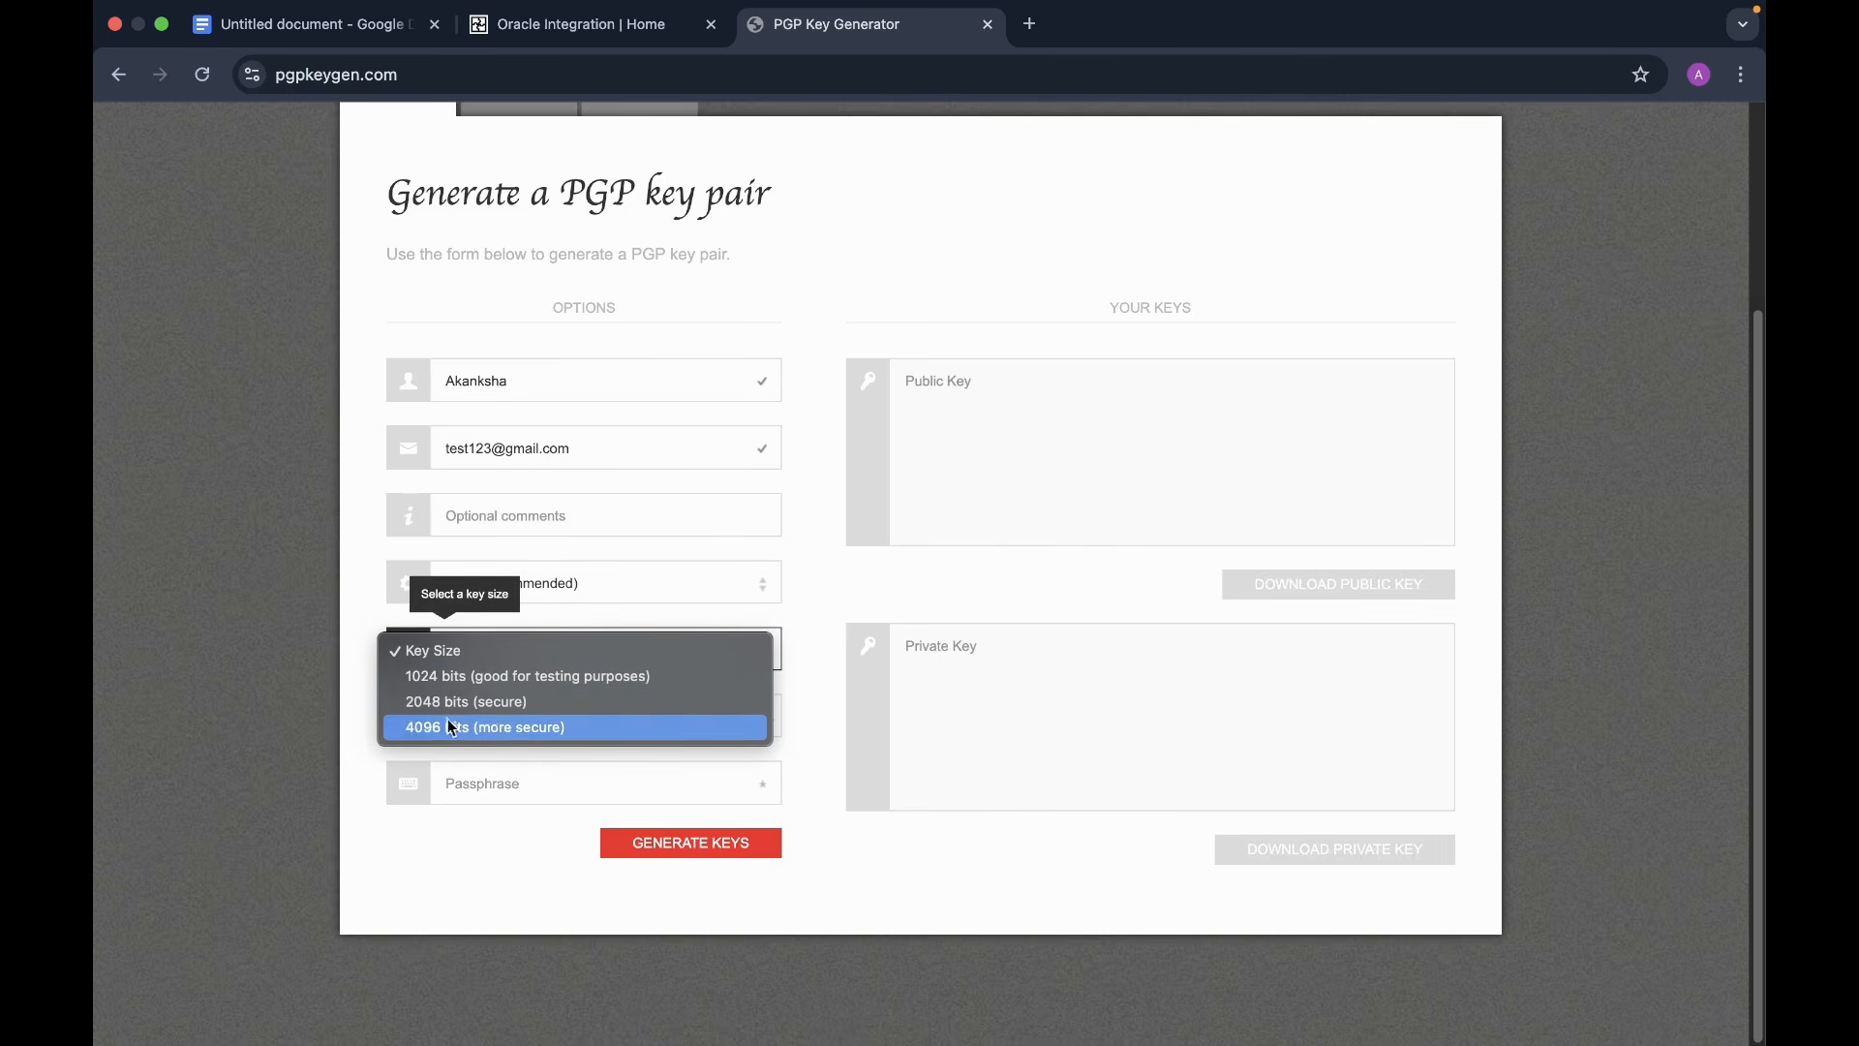
left_click(534, 703)
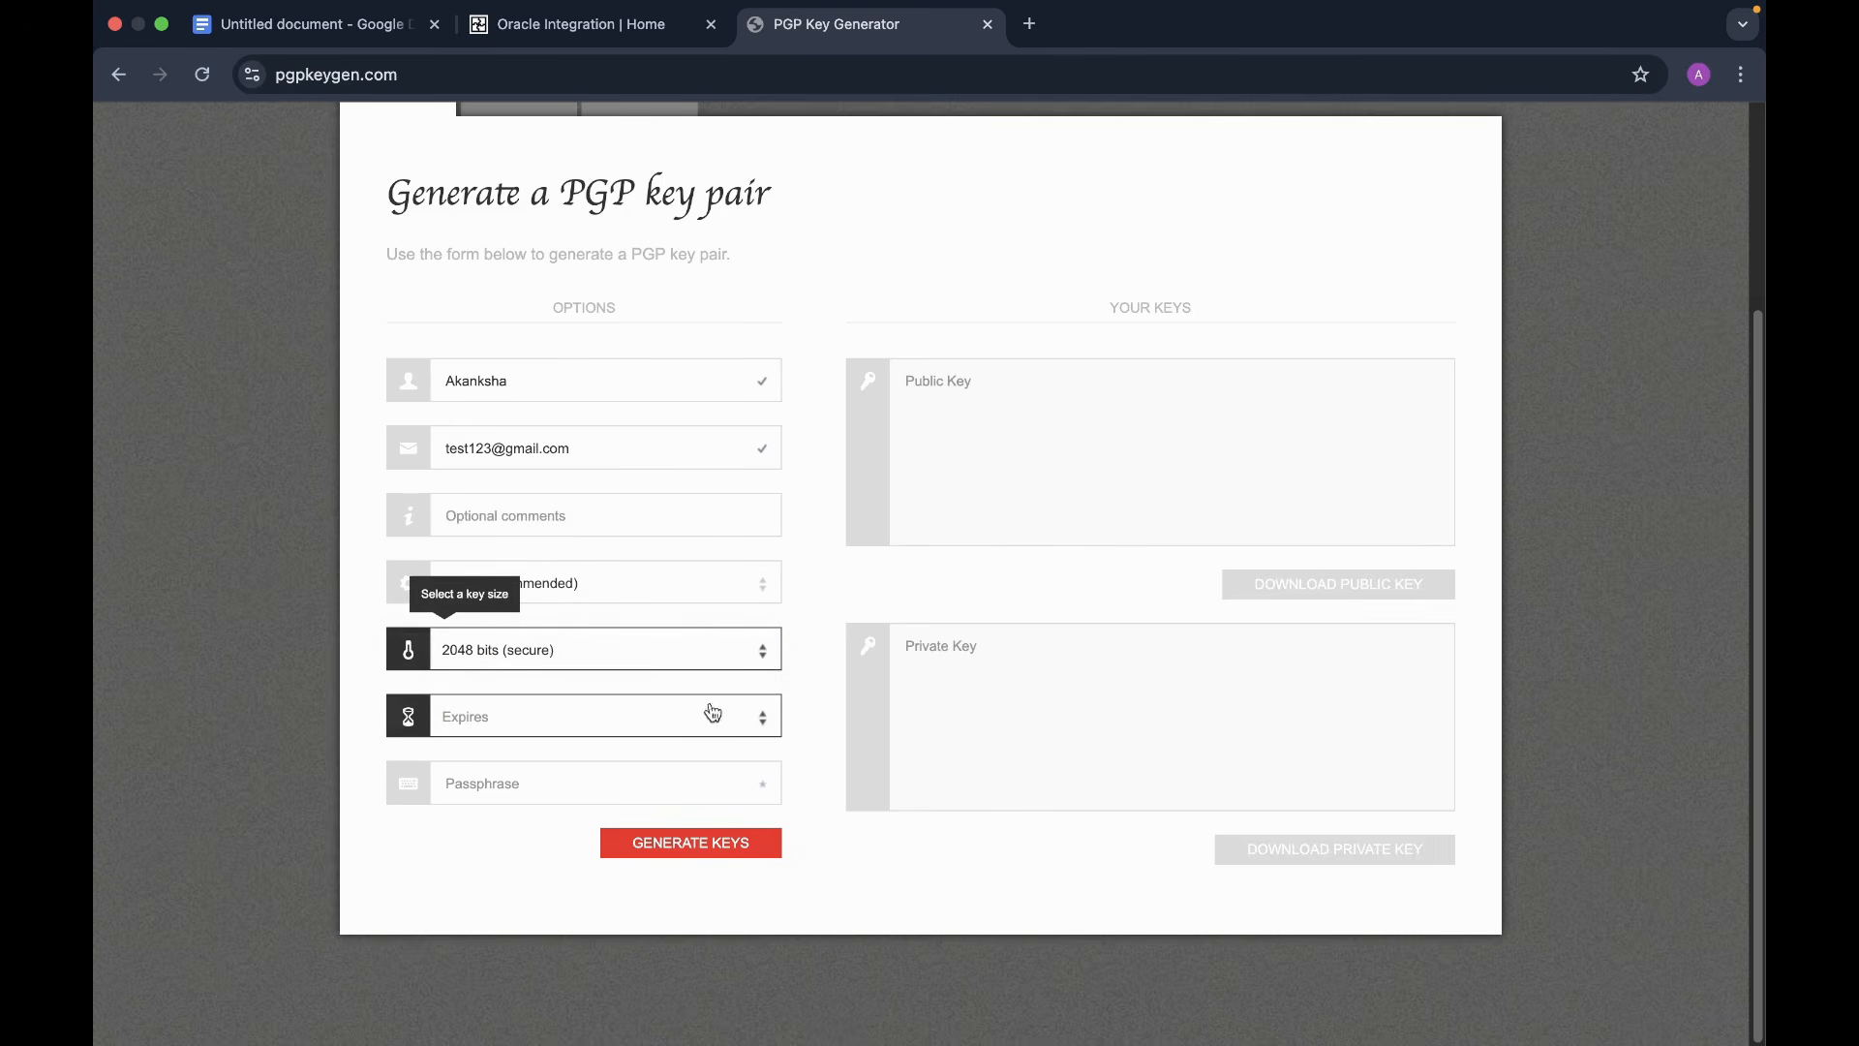
left_click(767, 717)
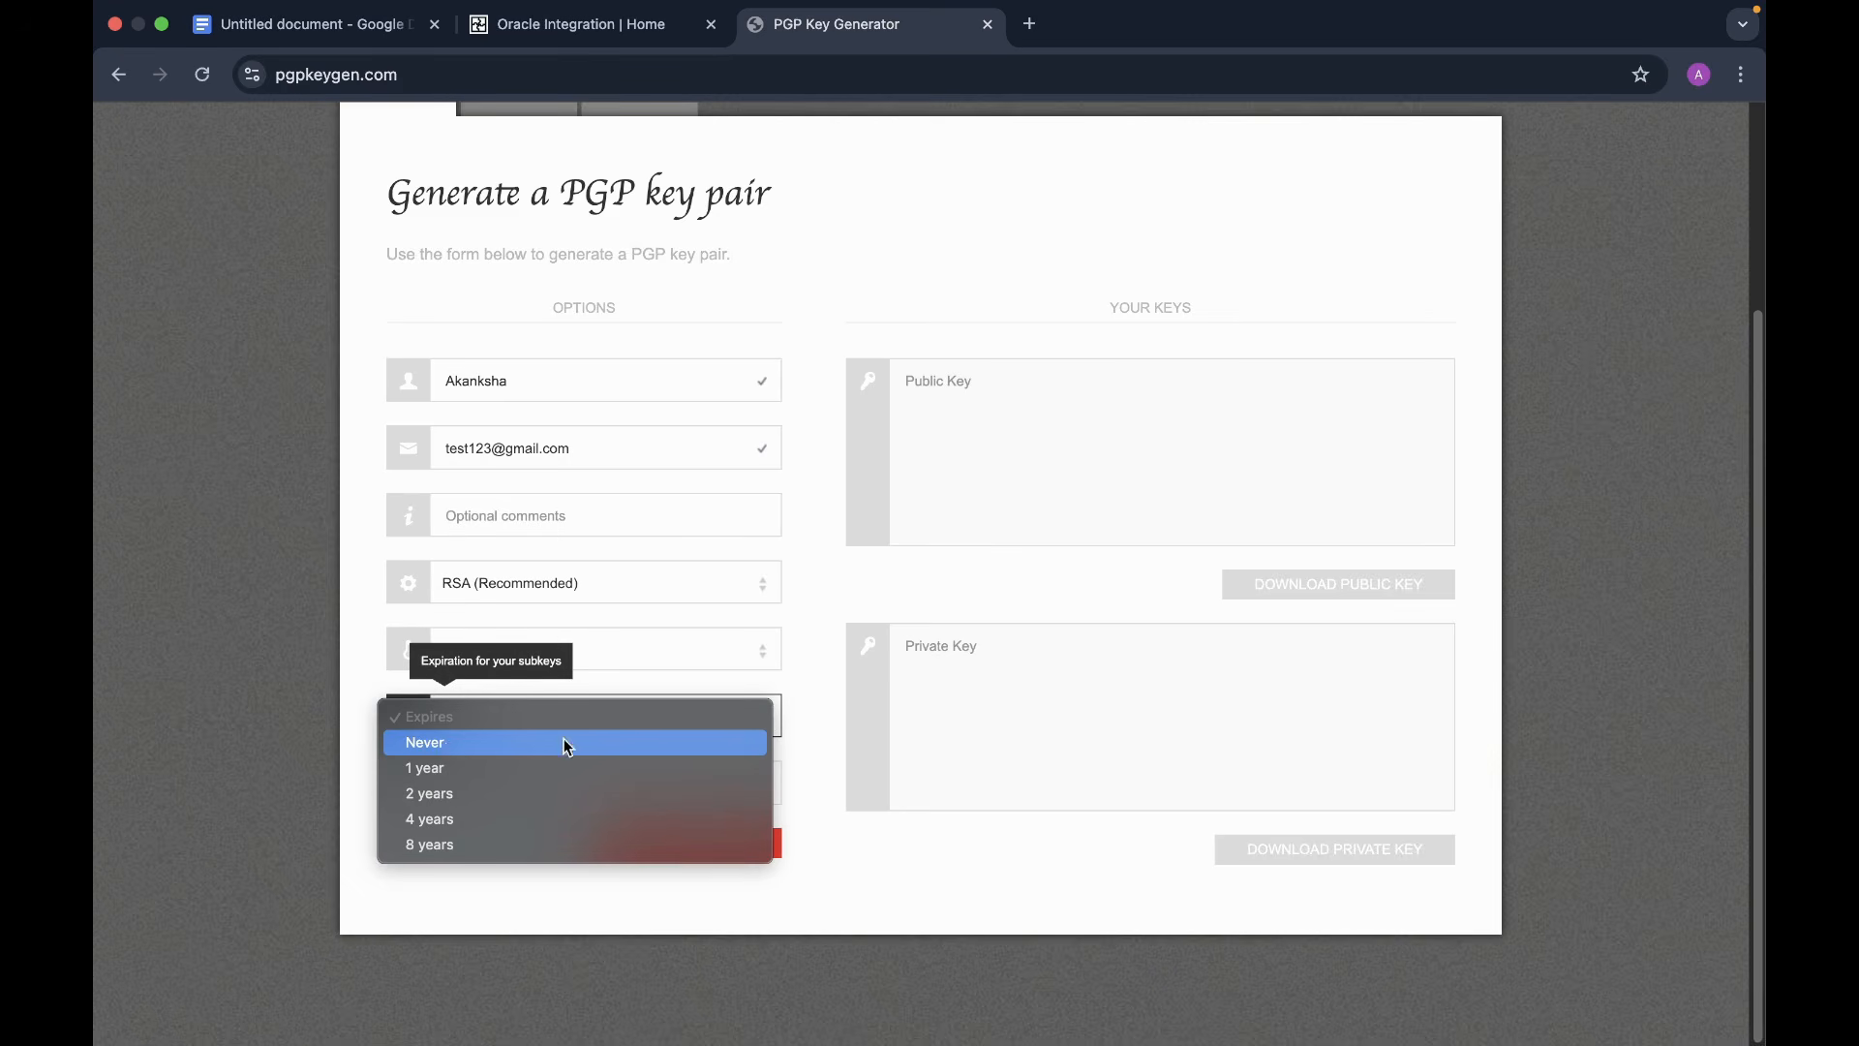
left_click(425, 744)
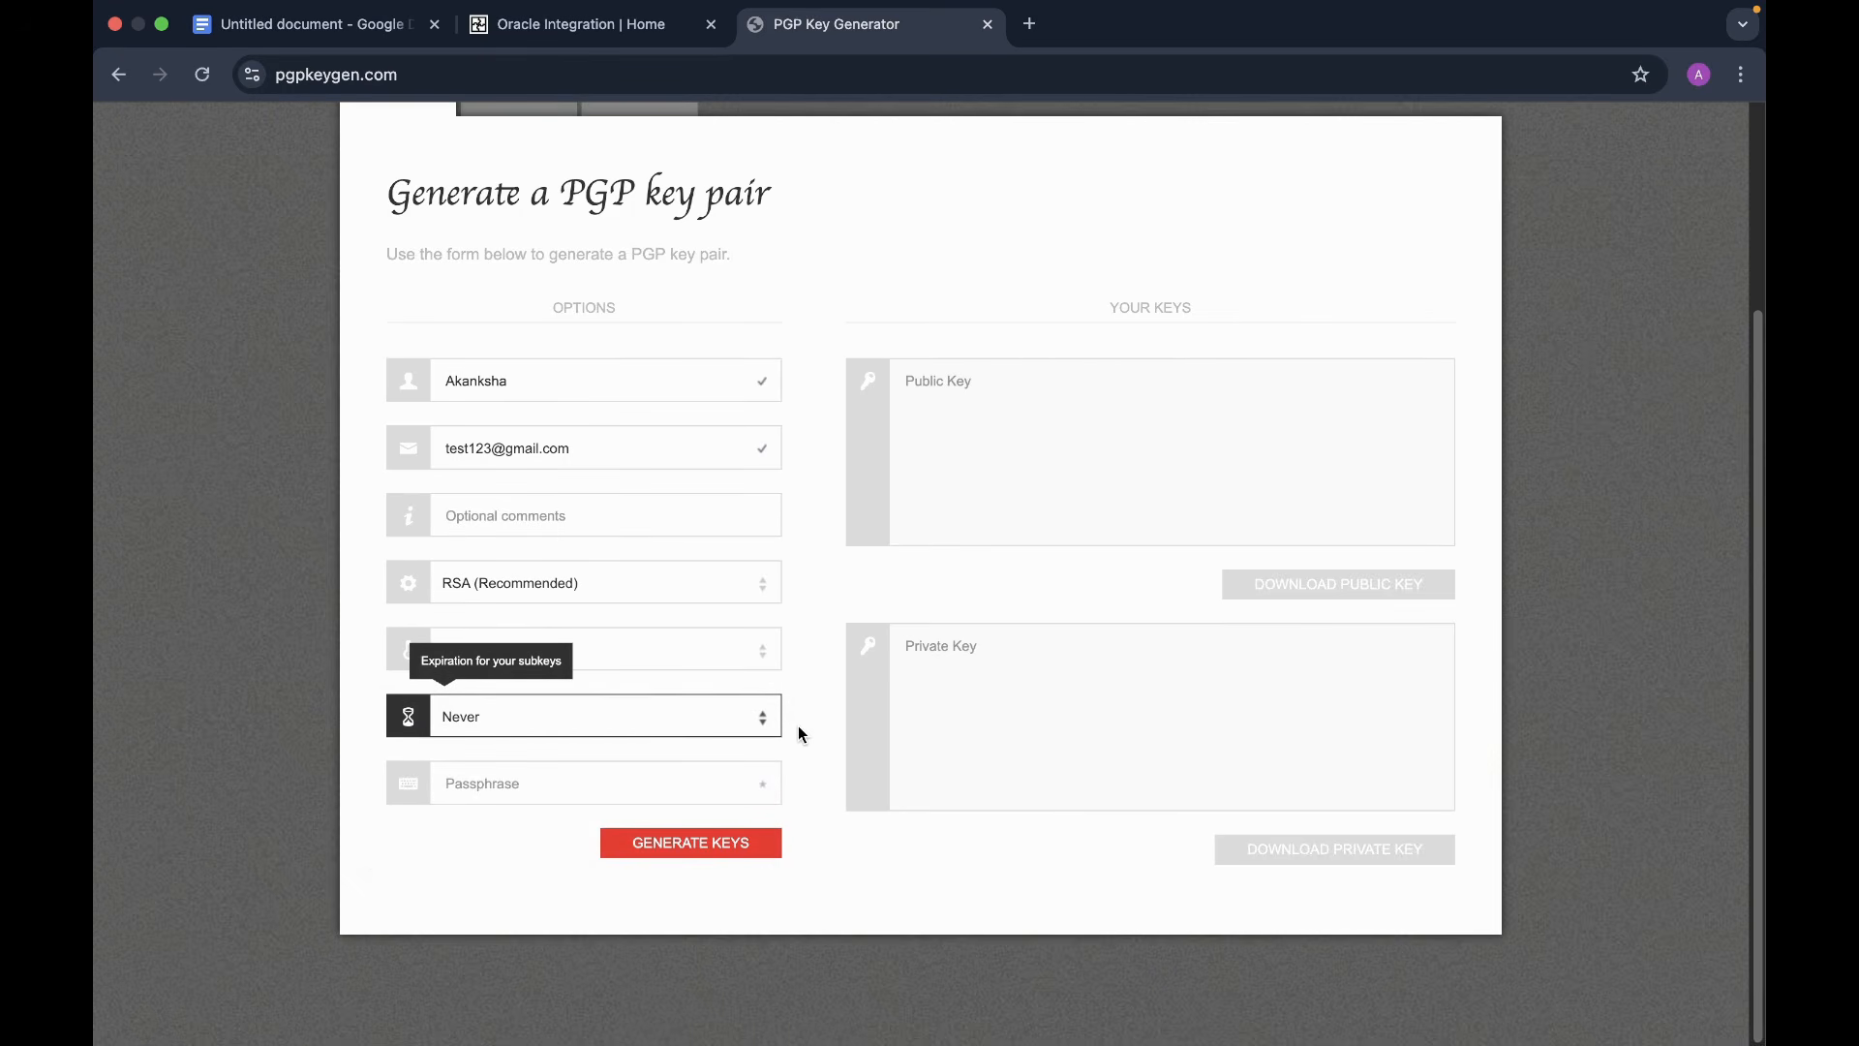
- Enter the key passphrase and start generating the key pair
left_click(659, 784)
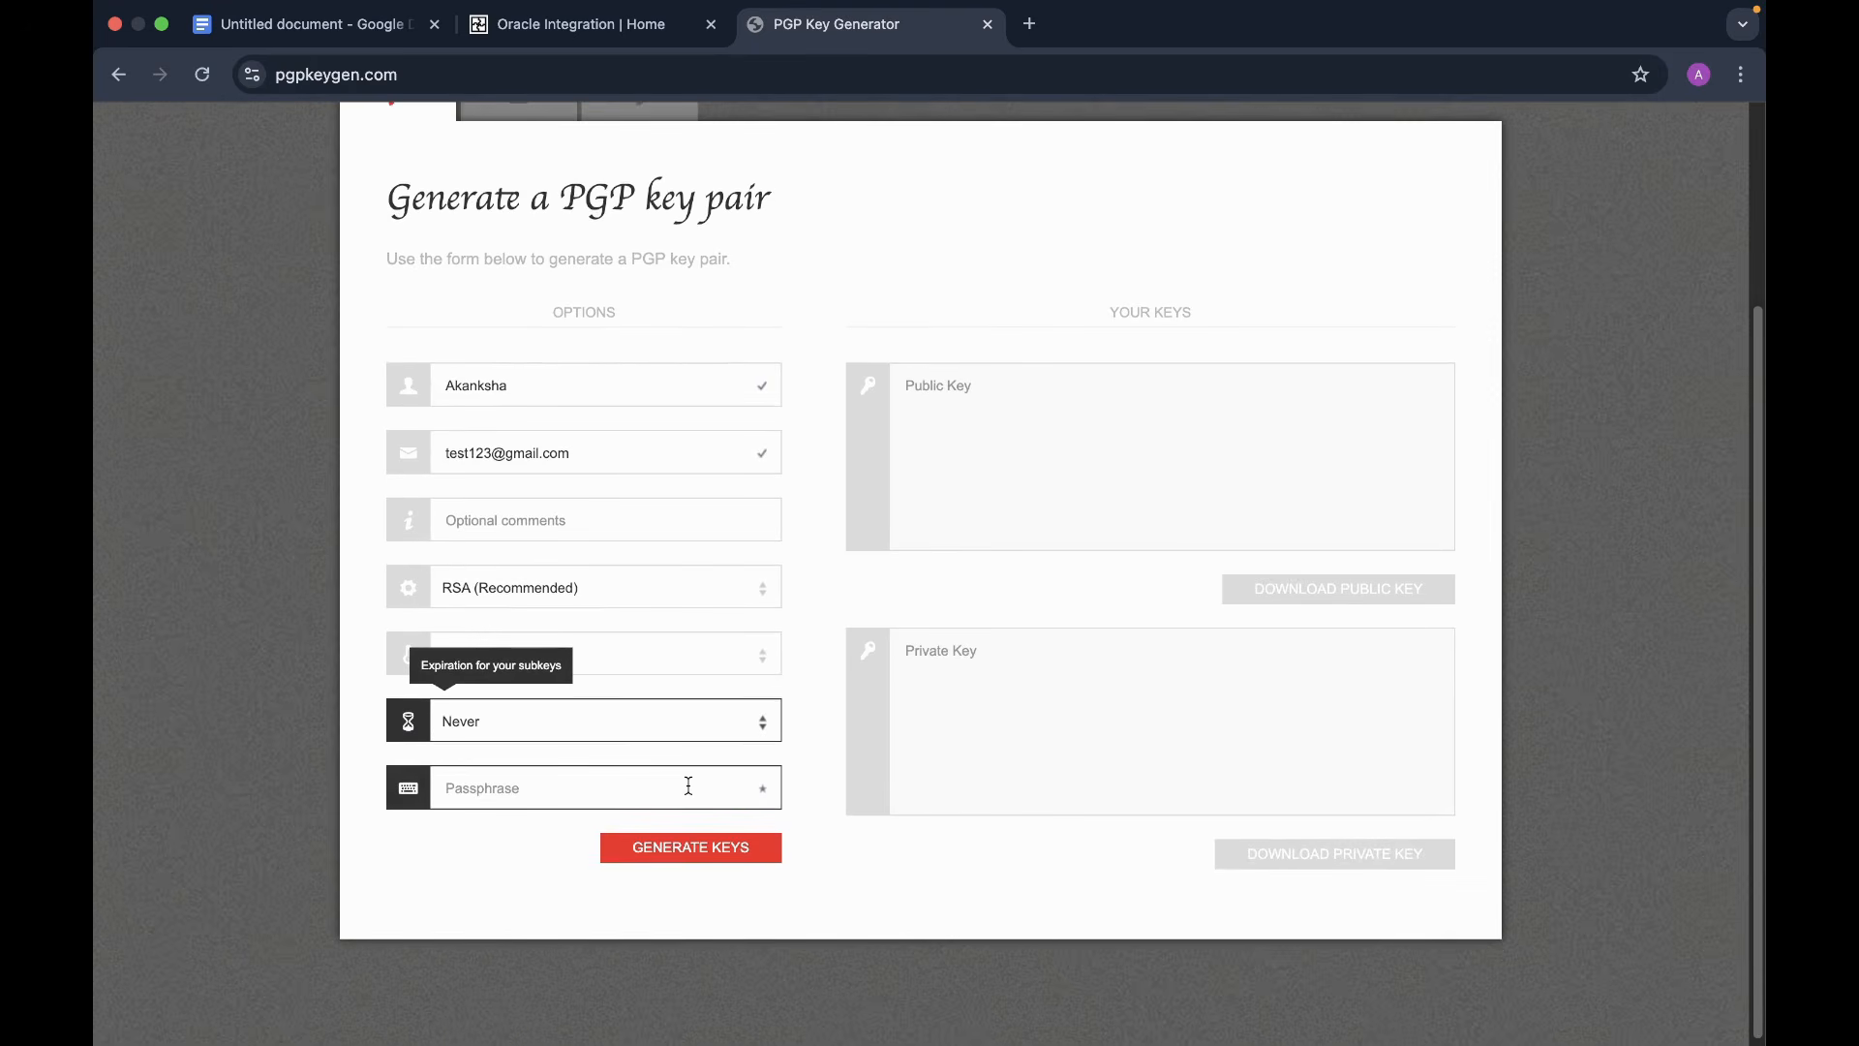
left_click(677, 786)
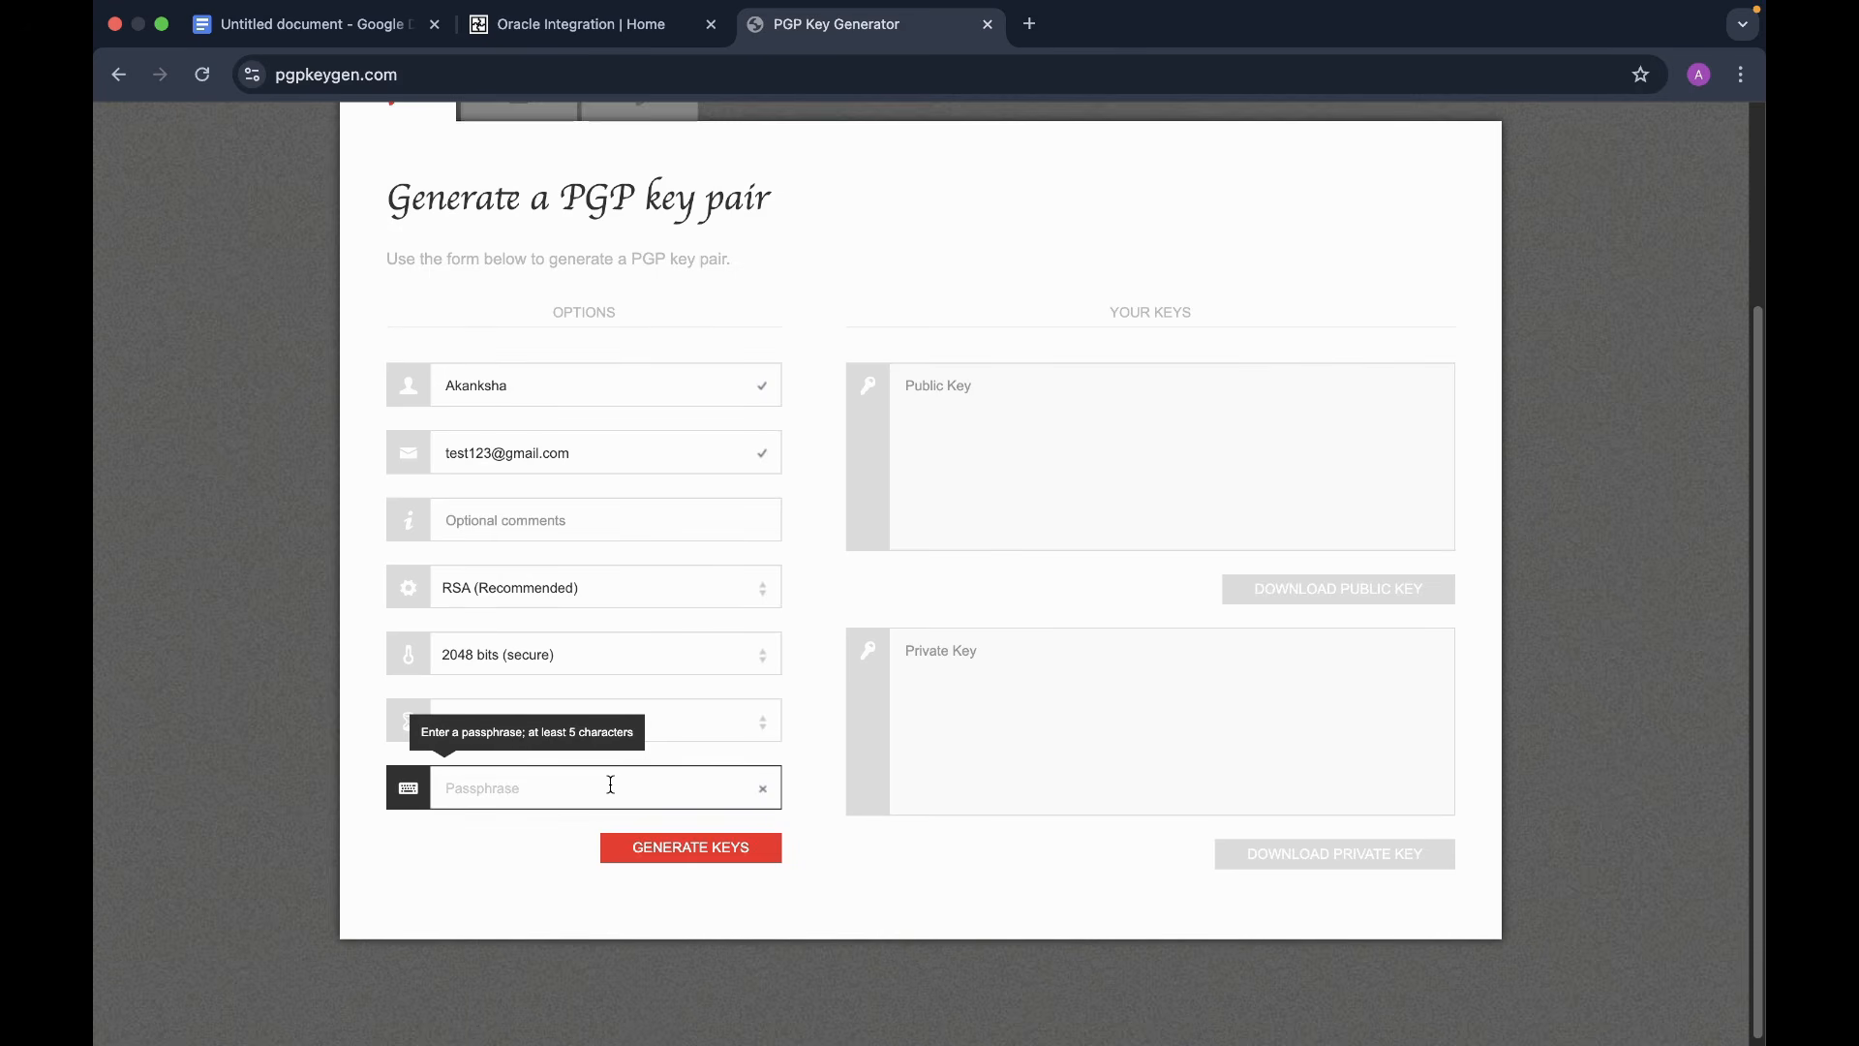
type("••••••")
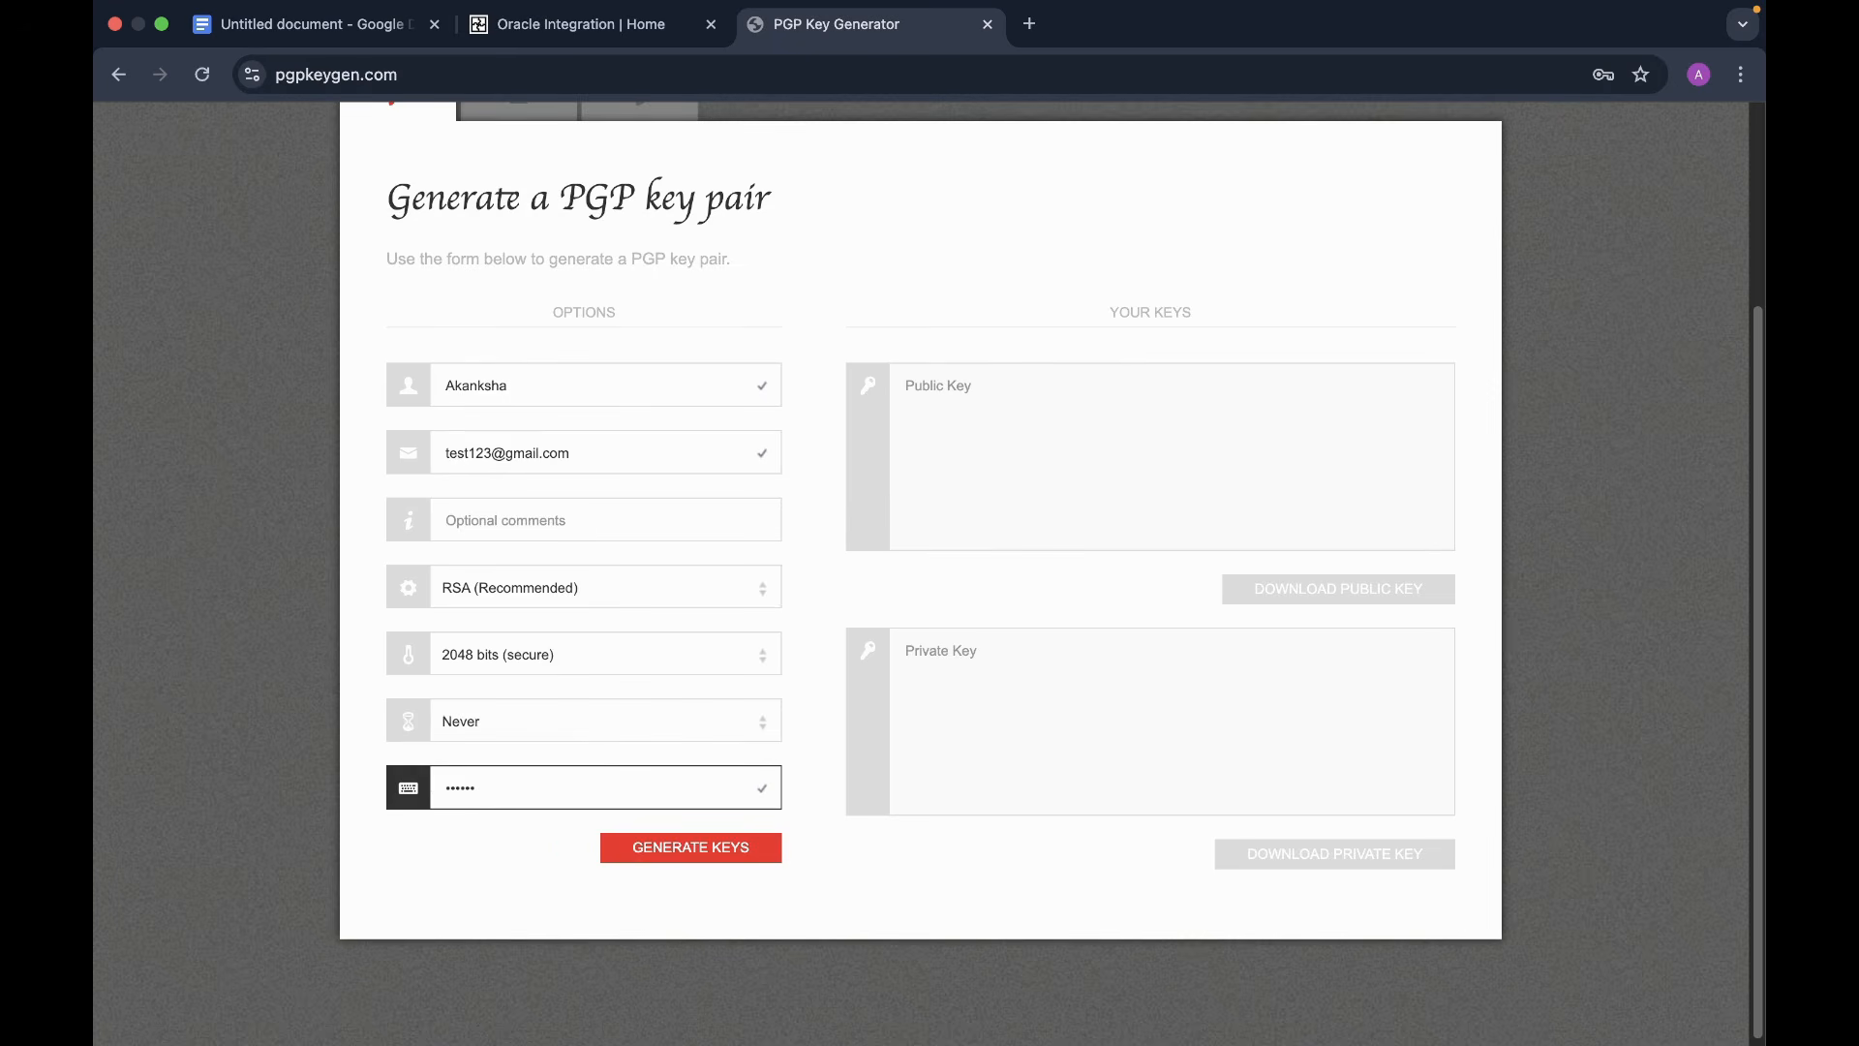
scroll(668, 736, "up", 1)
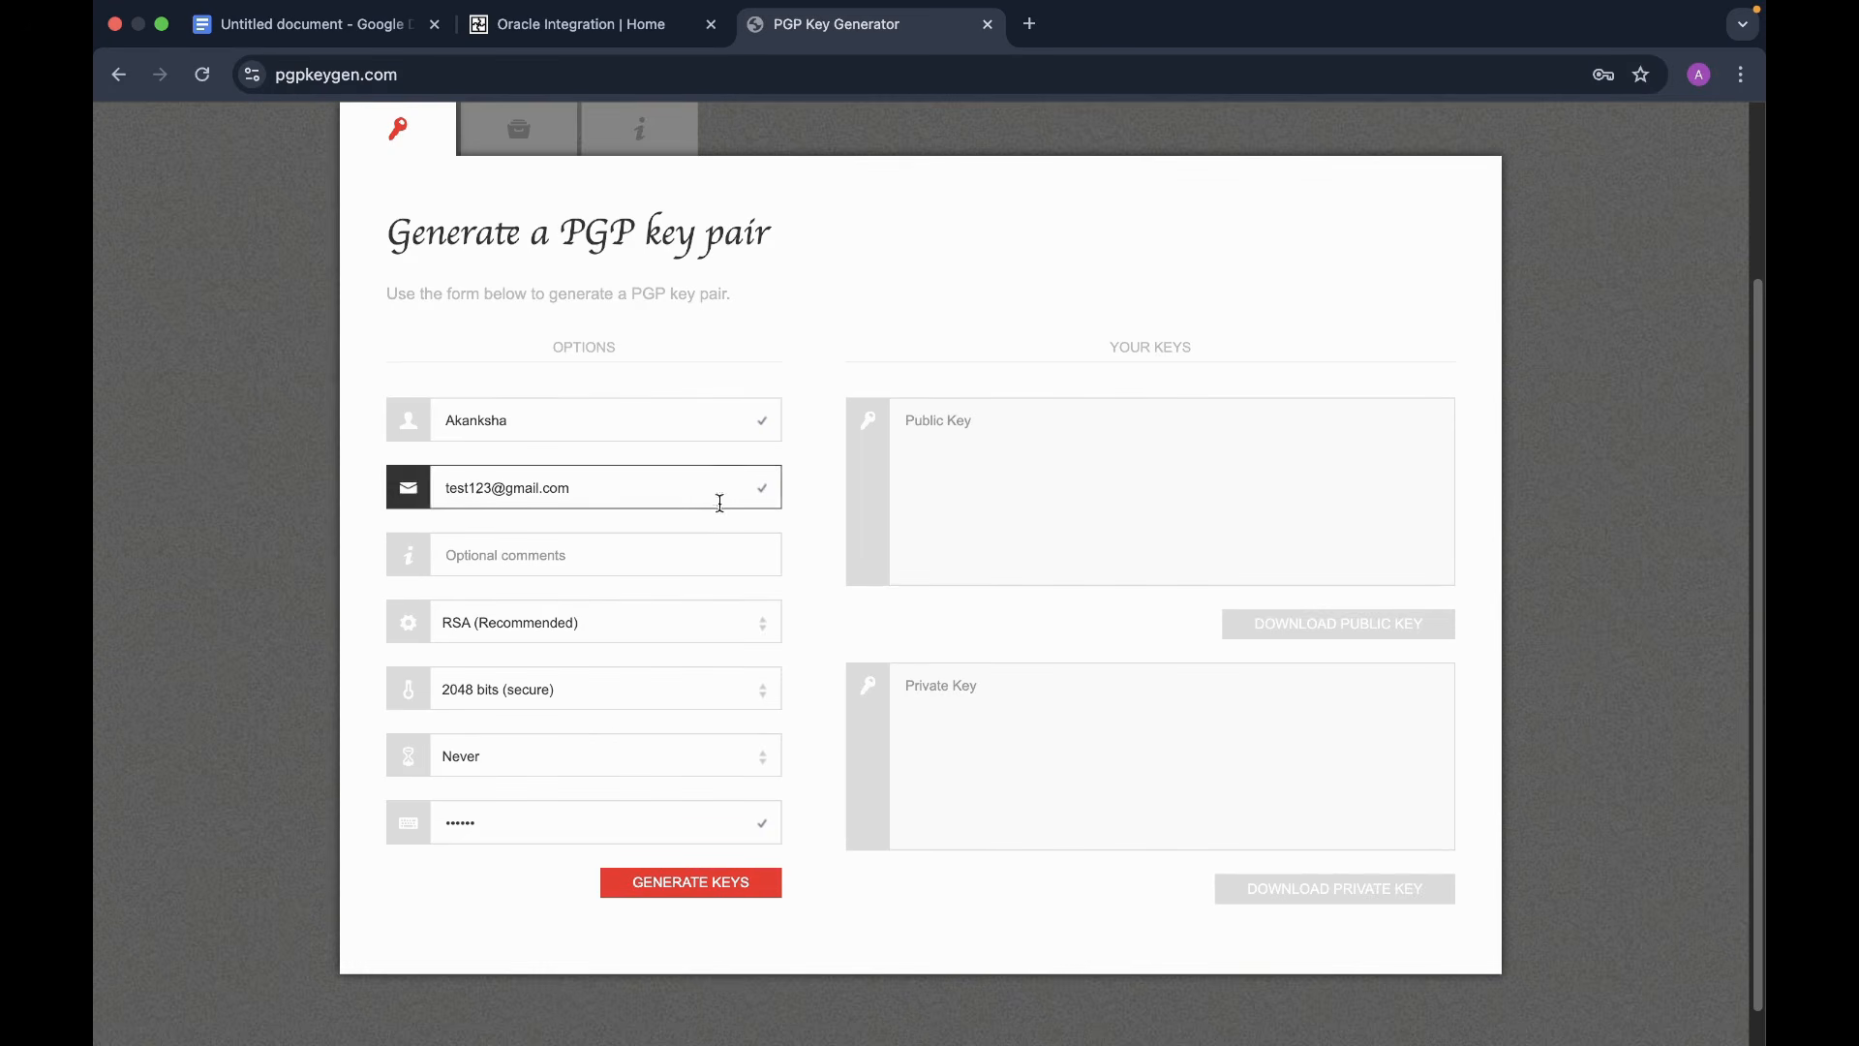
scroll(794, 750, "down", 1)
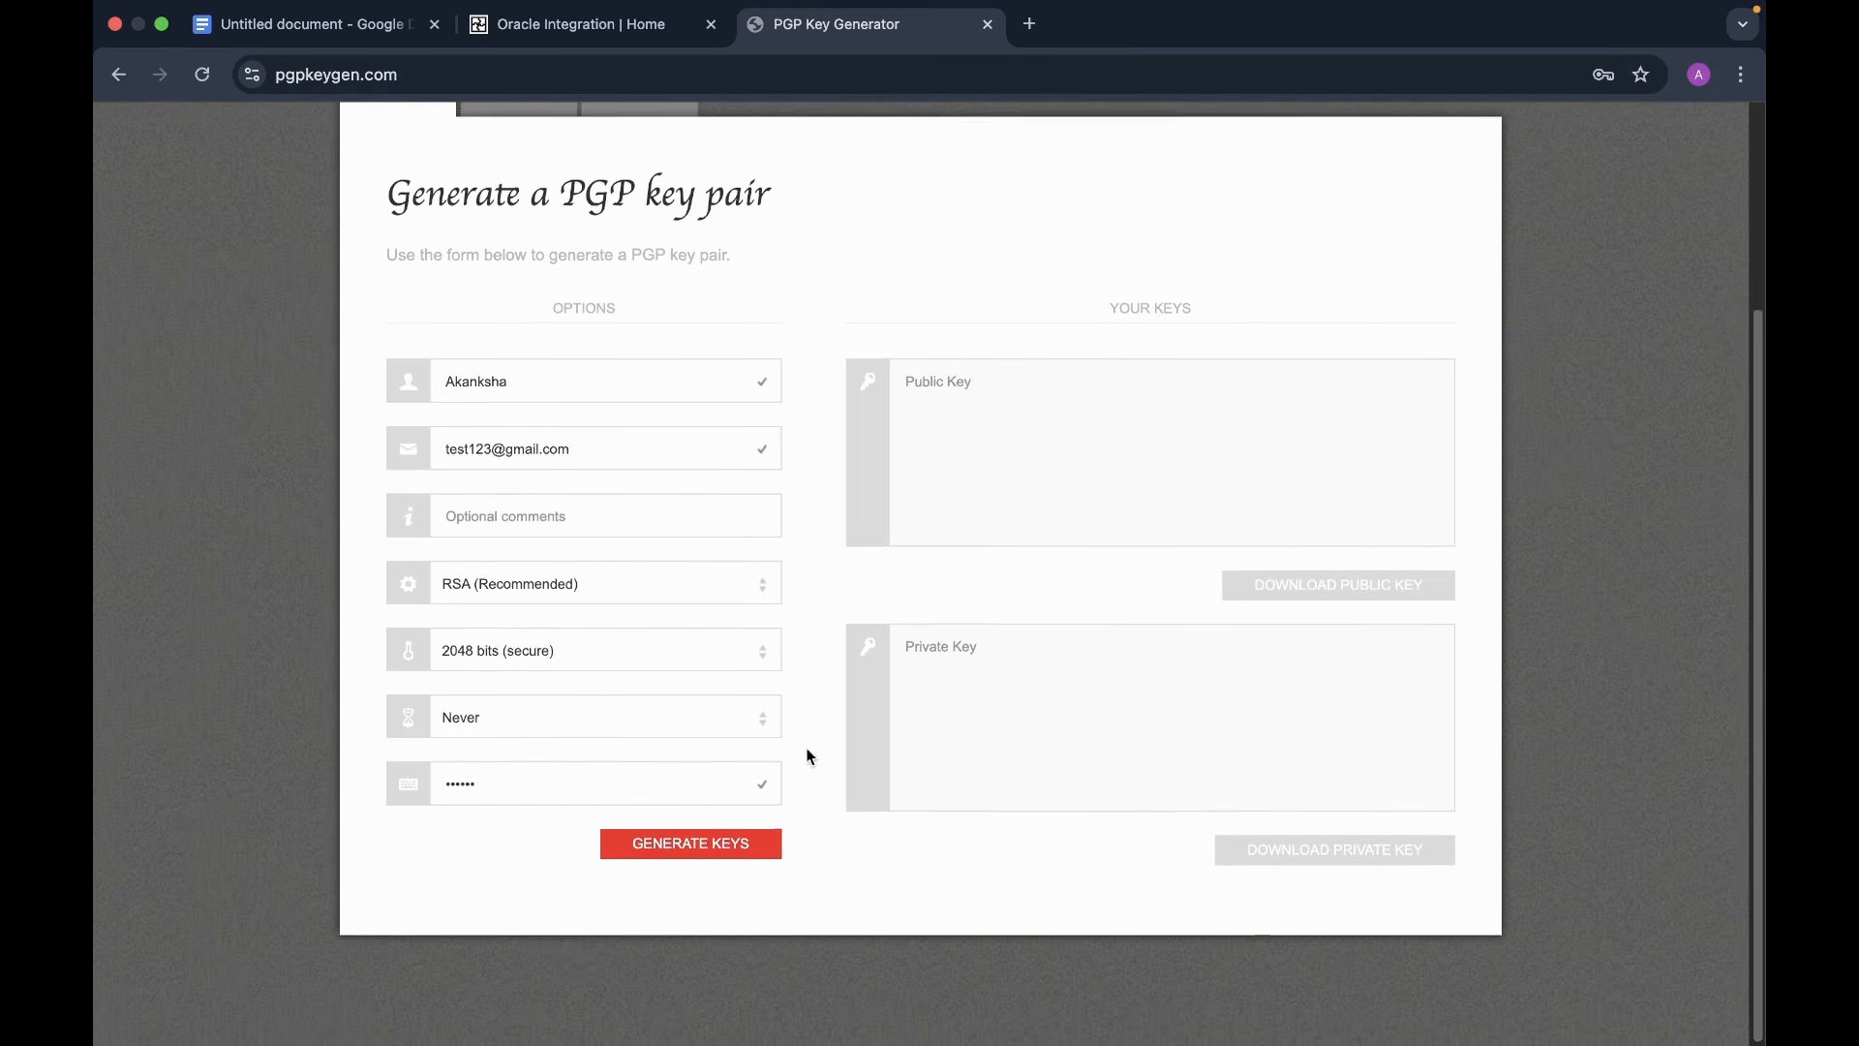
left_click(694, 862)
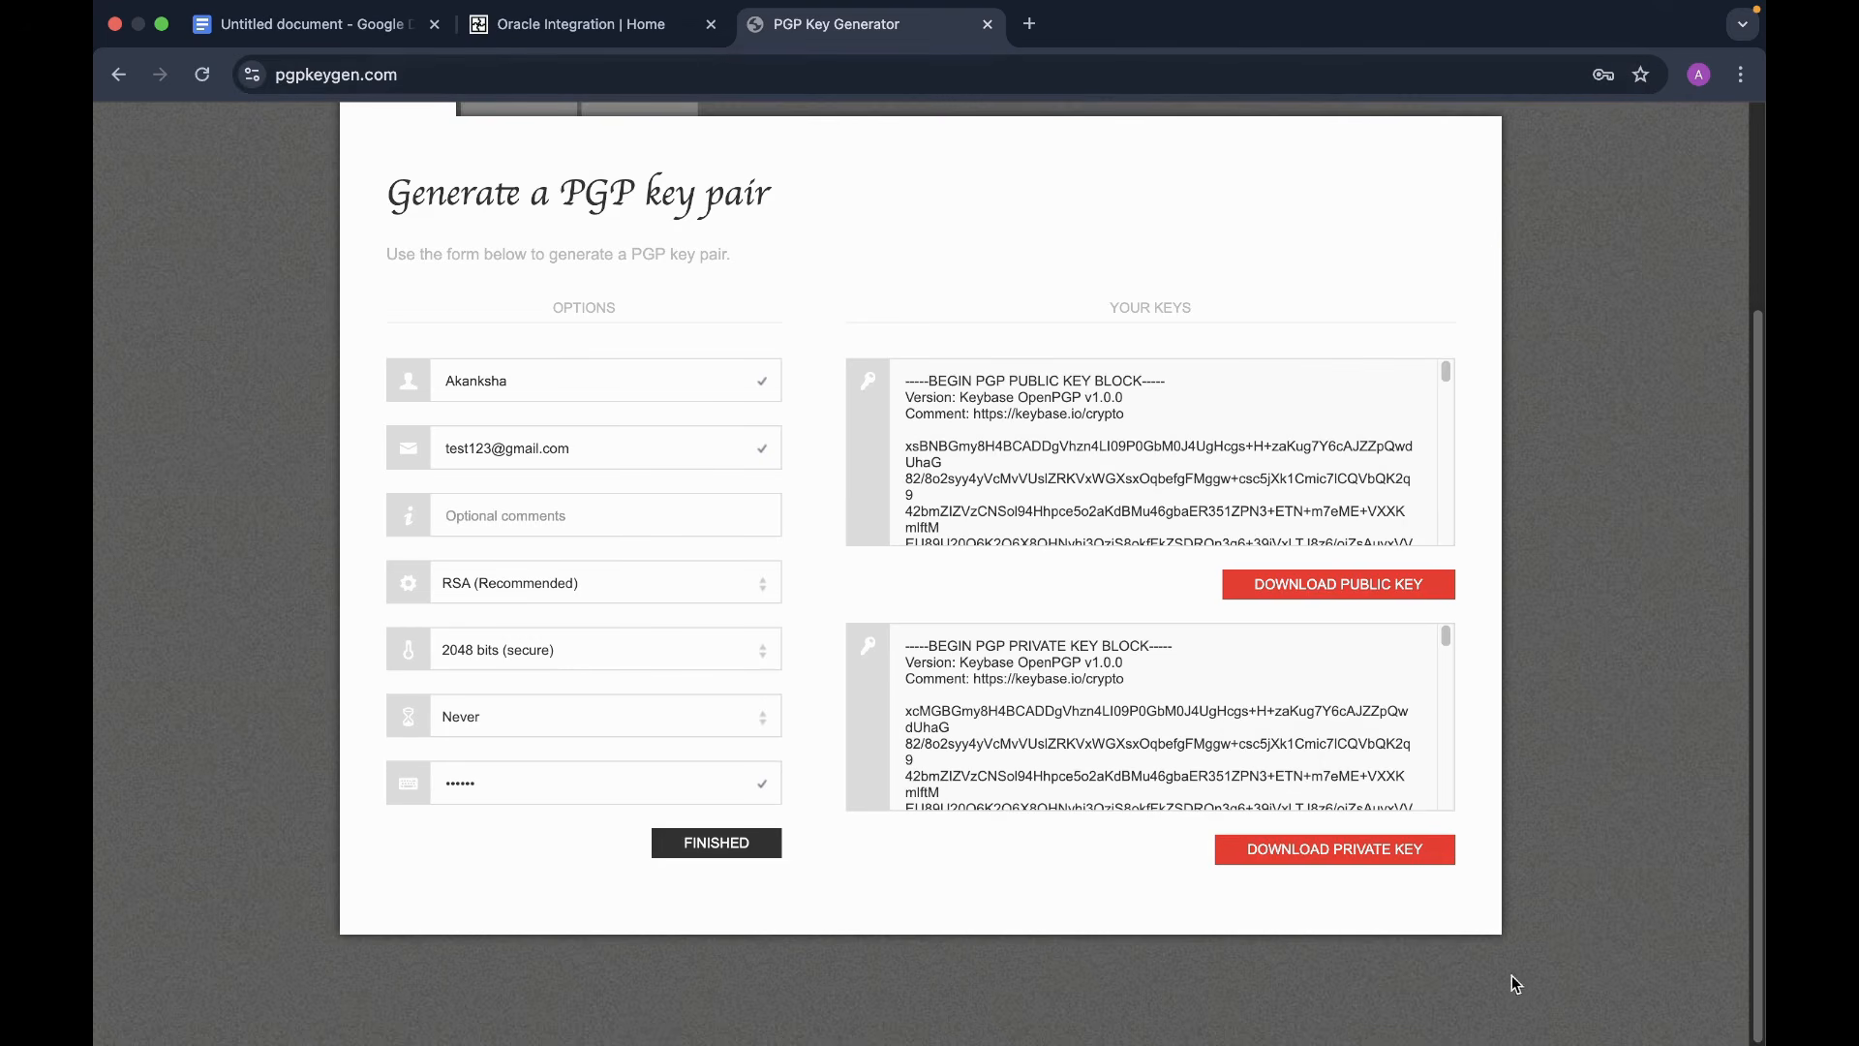
- Wait until the Public Key and Private Key blocks are filled and download buttons are ready
mouse_move(1681, 1041)
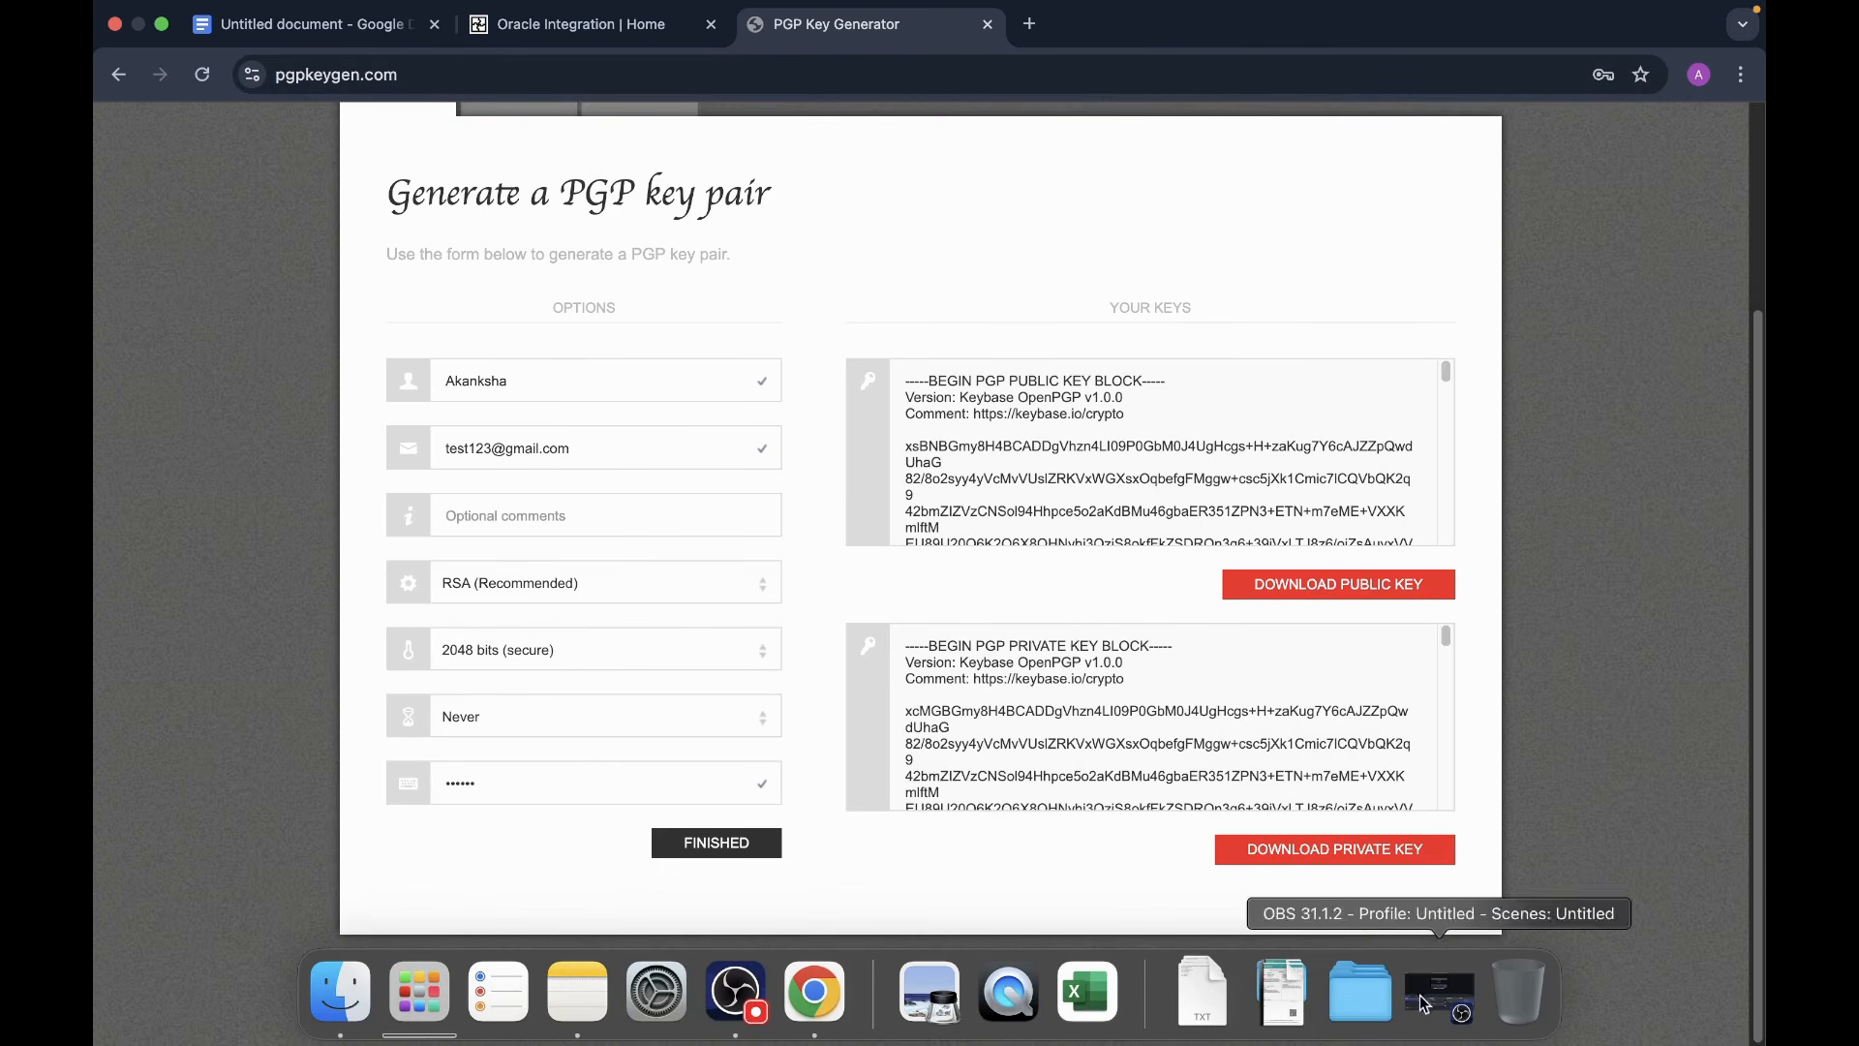
- Open the Desktop's PGP keys folder in a full-screen Finder window
left_click(1363, 997)
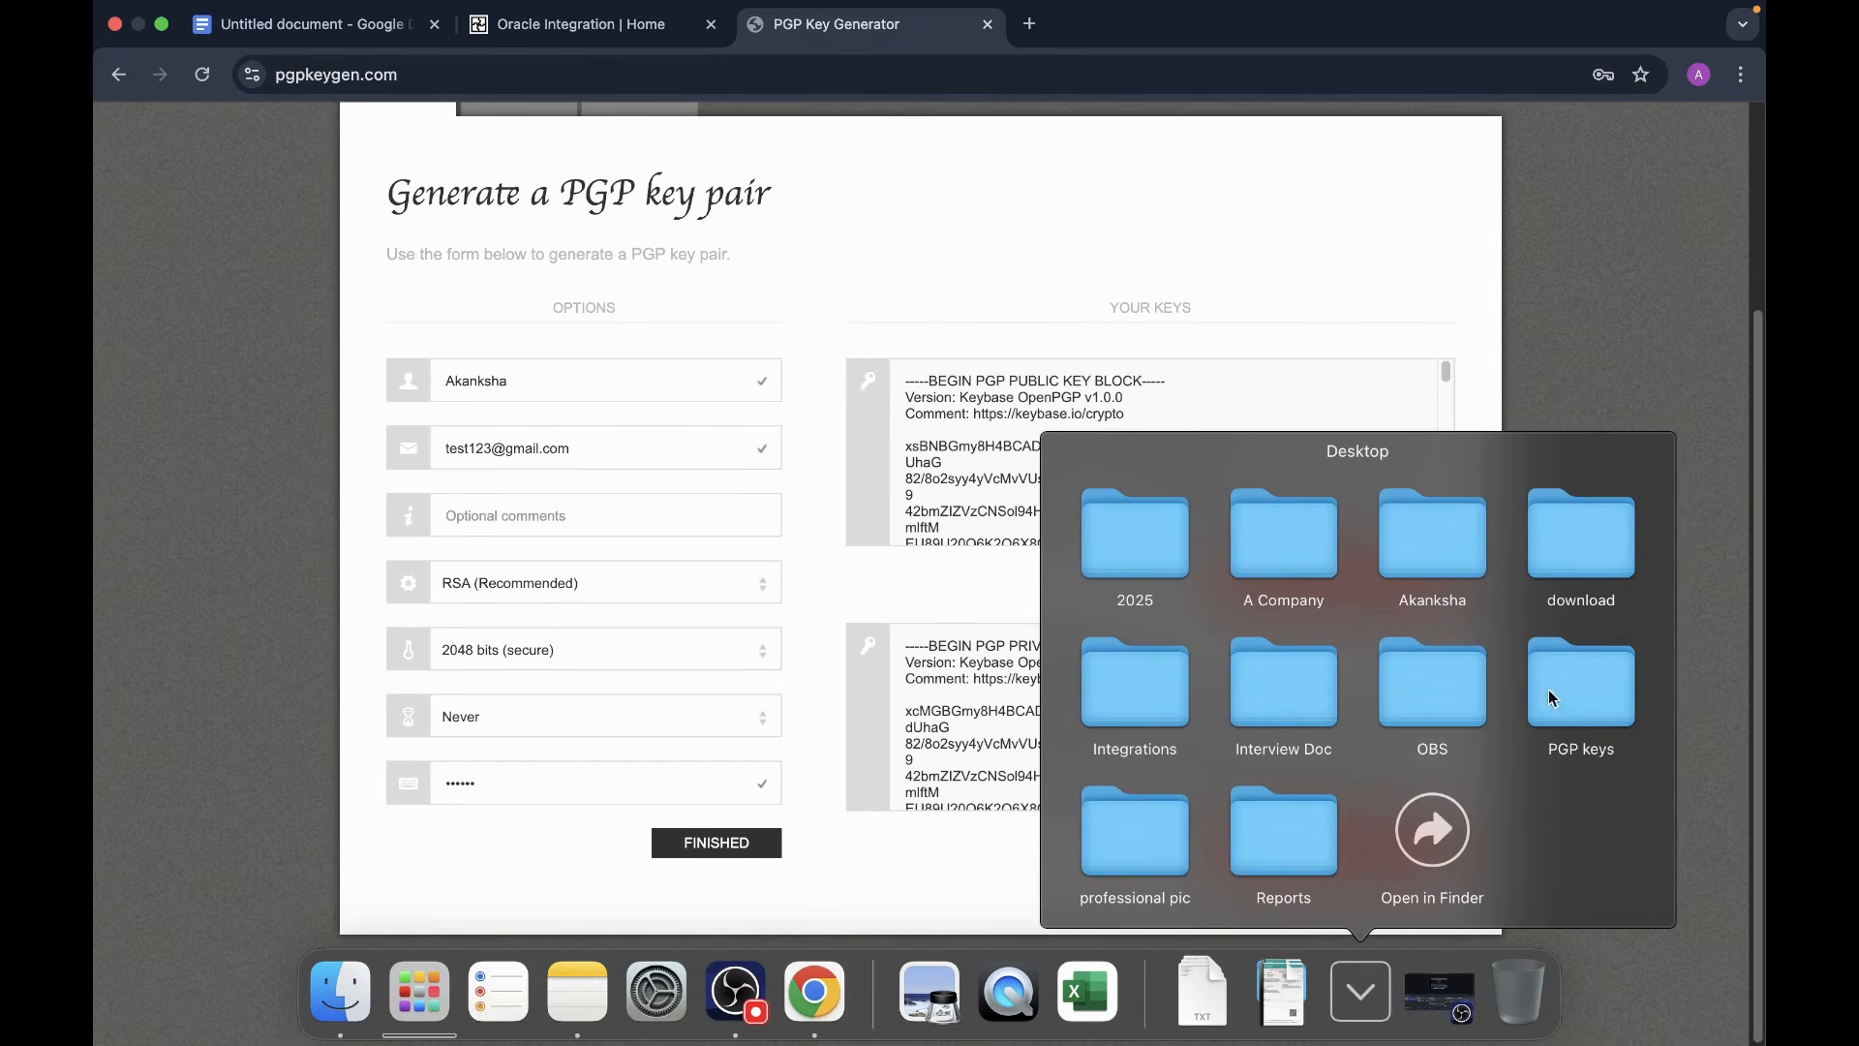
left_click(1578, 693)
left_click(1507, 830)
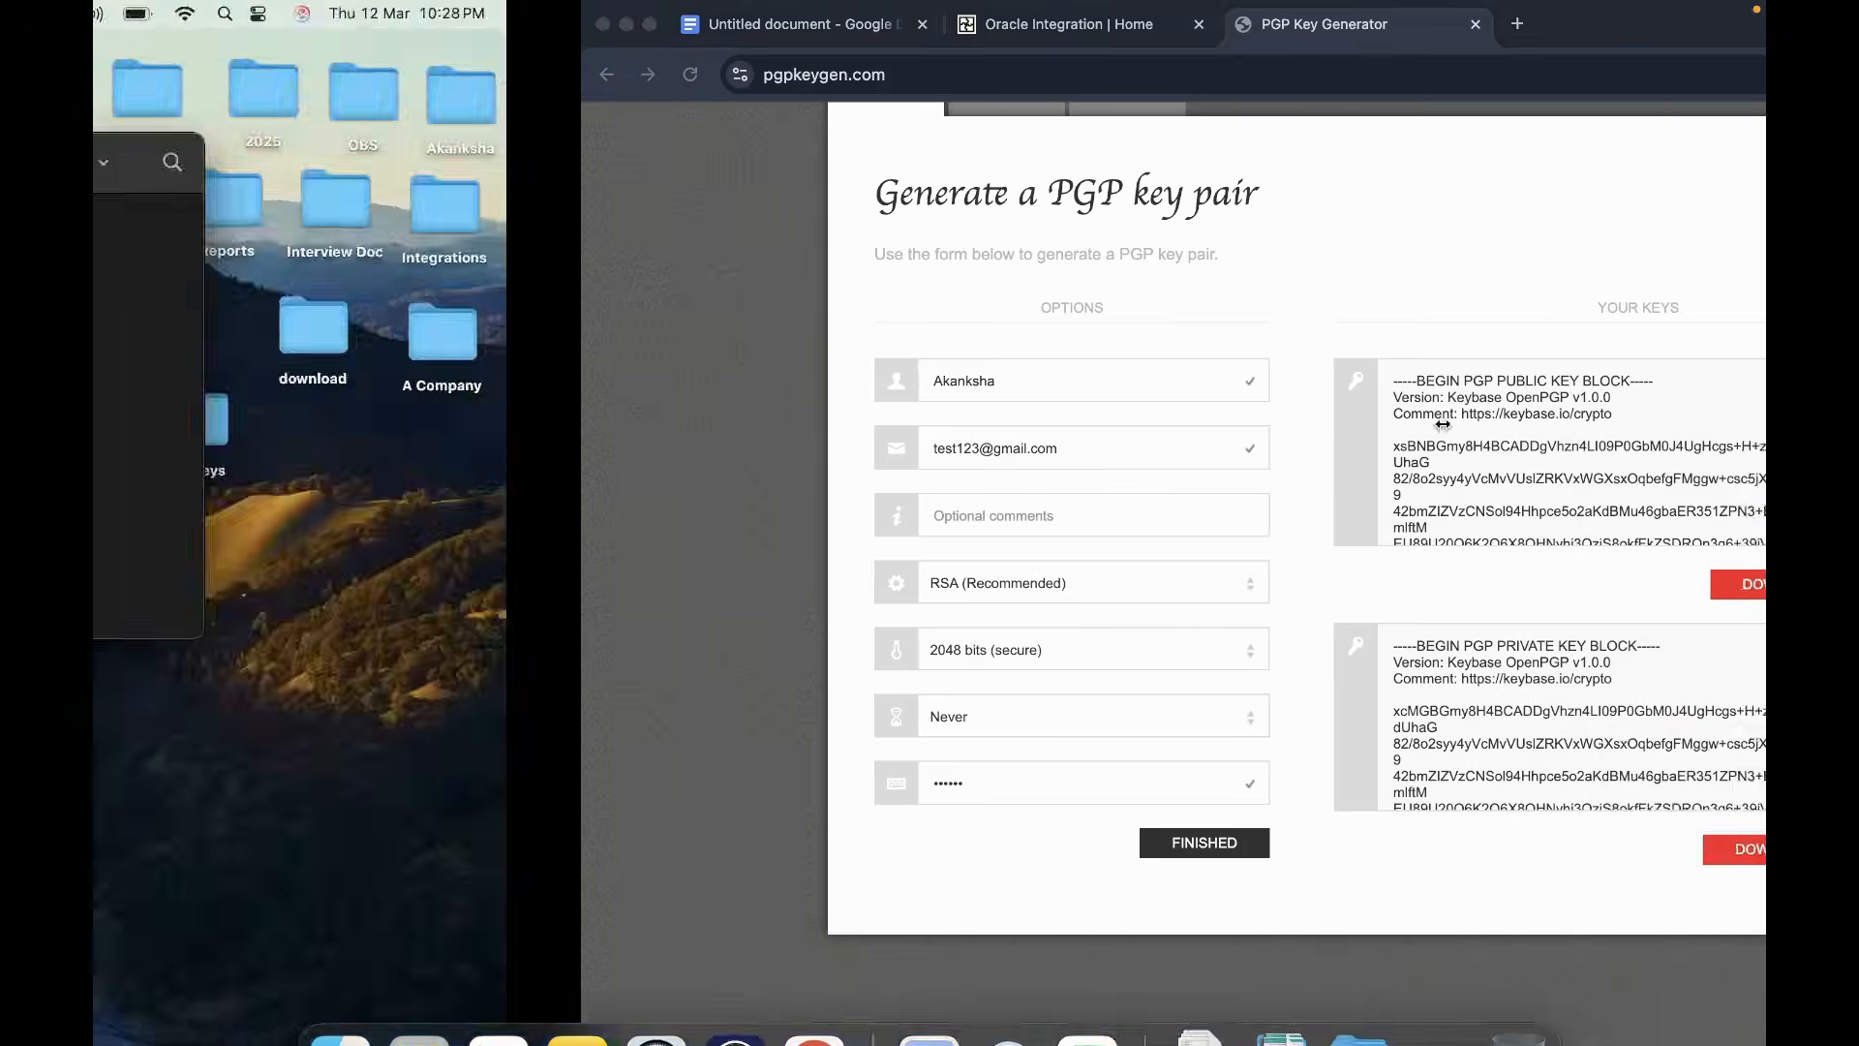
left_click(472, 163)
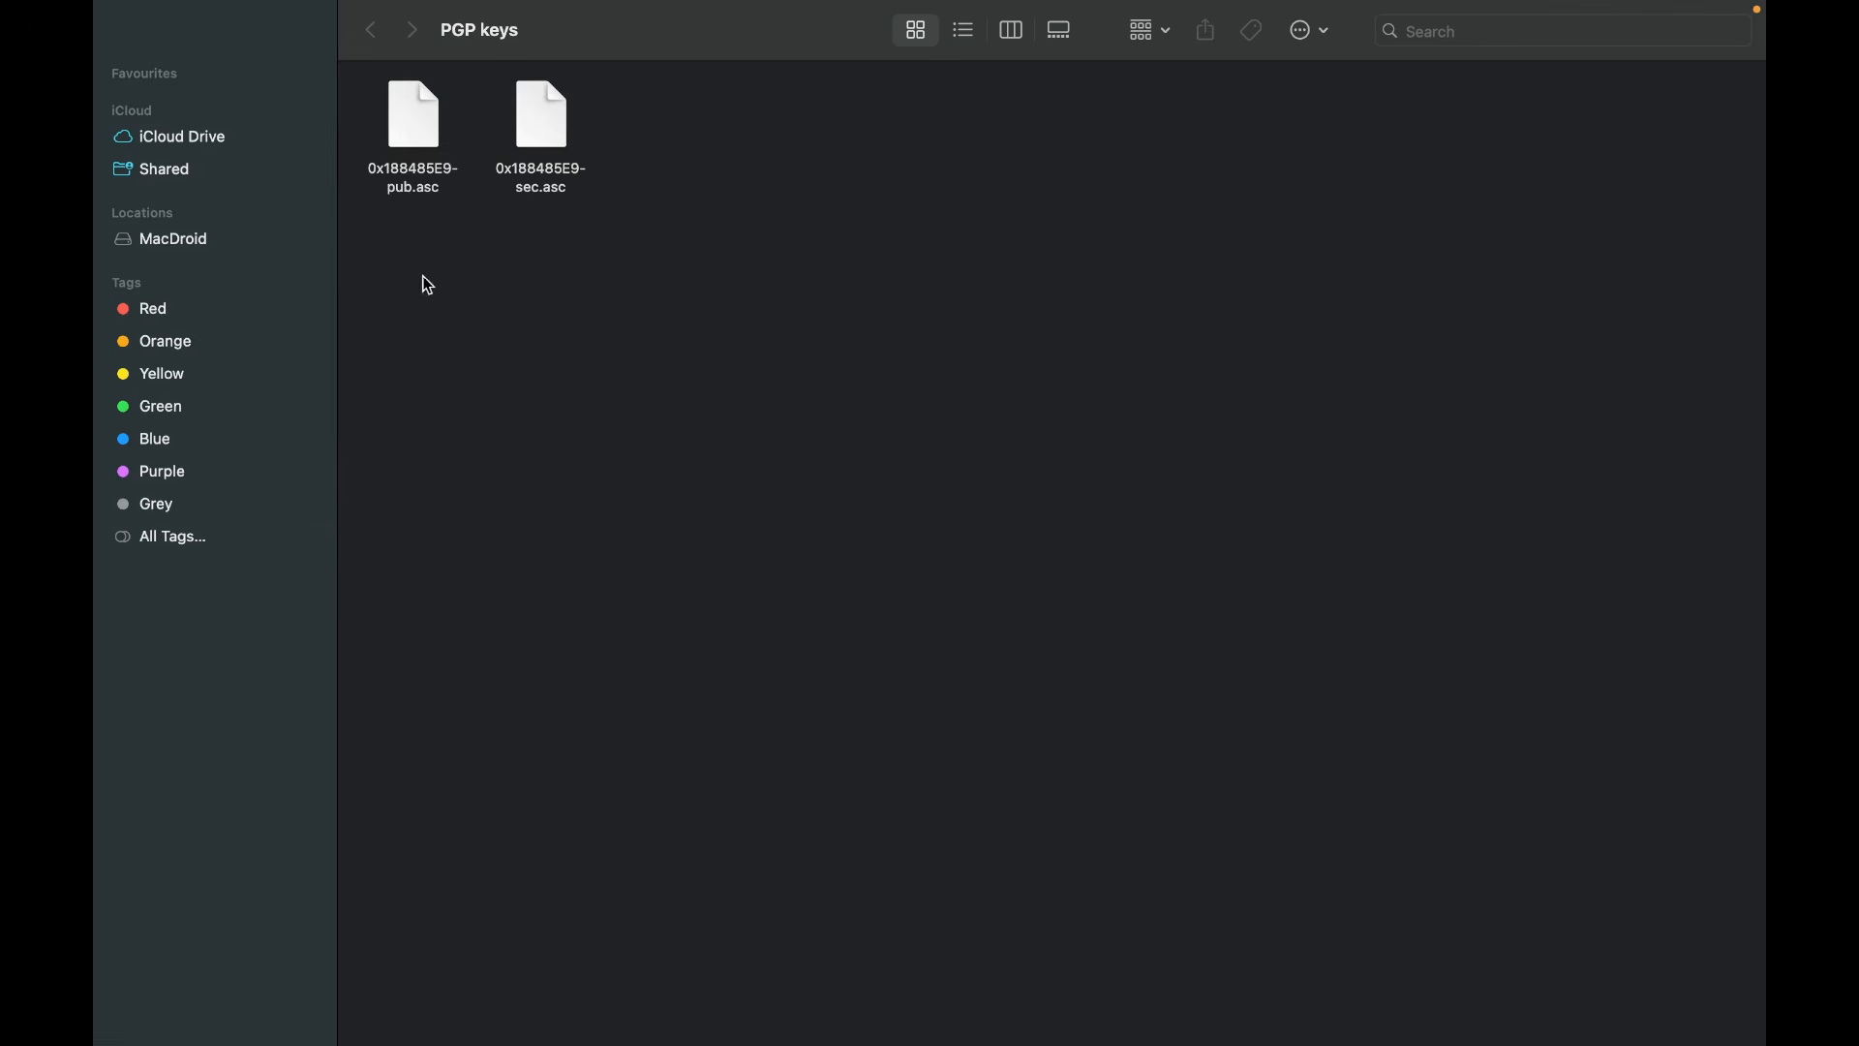
- Rename the -pub.asc file to a public PGP key name, keeping the .asc extension
left_click(396, 196)
key("Return")
key("Right")
key("BackSpace")
key("BackSpace")
key("BackSpace")
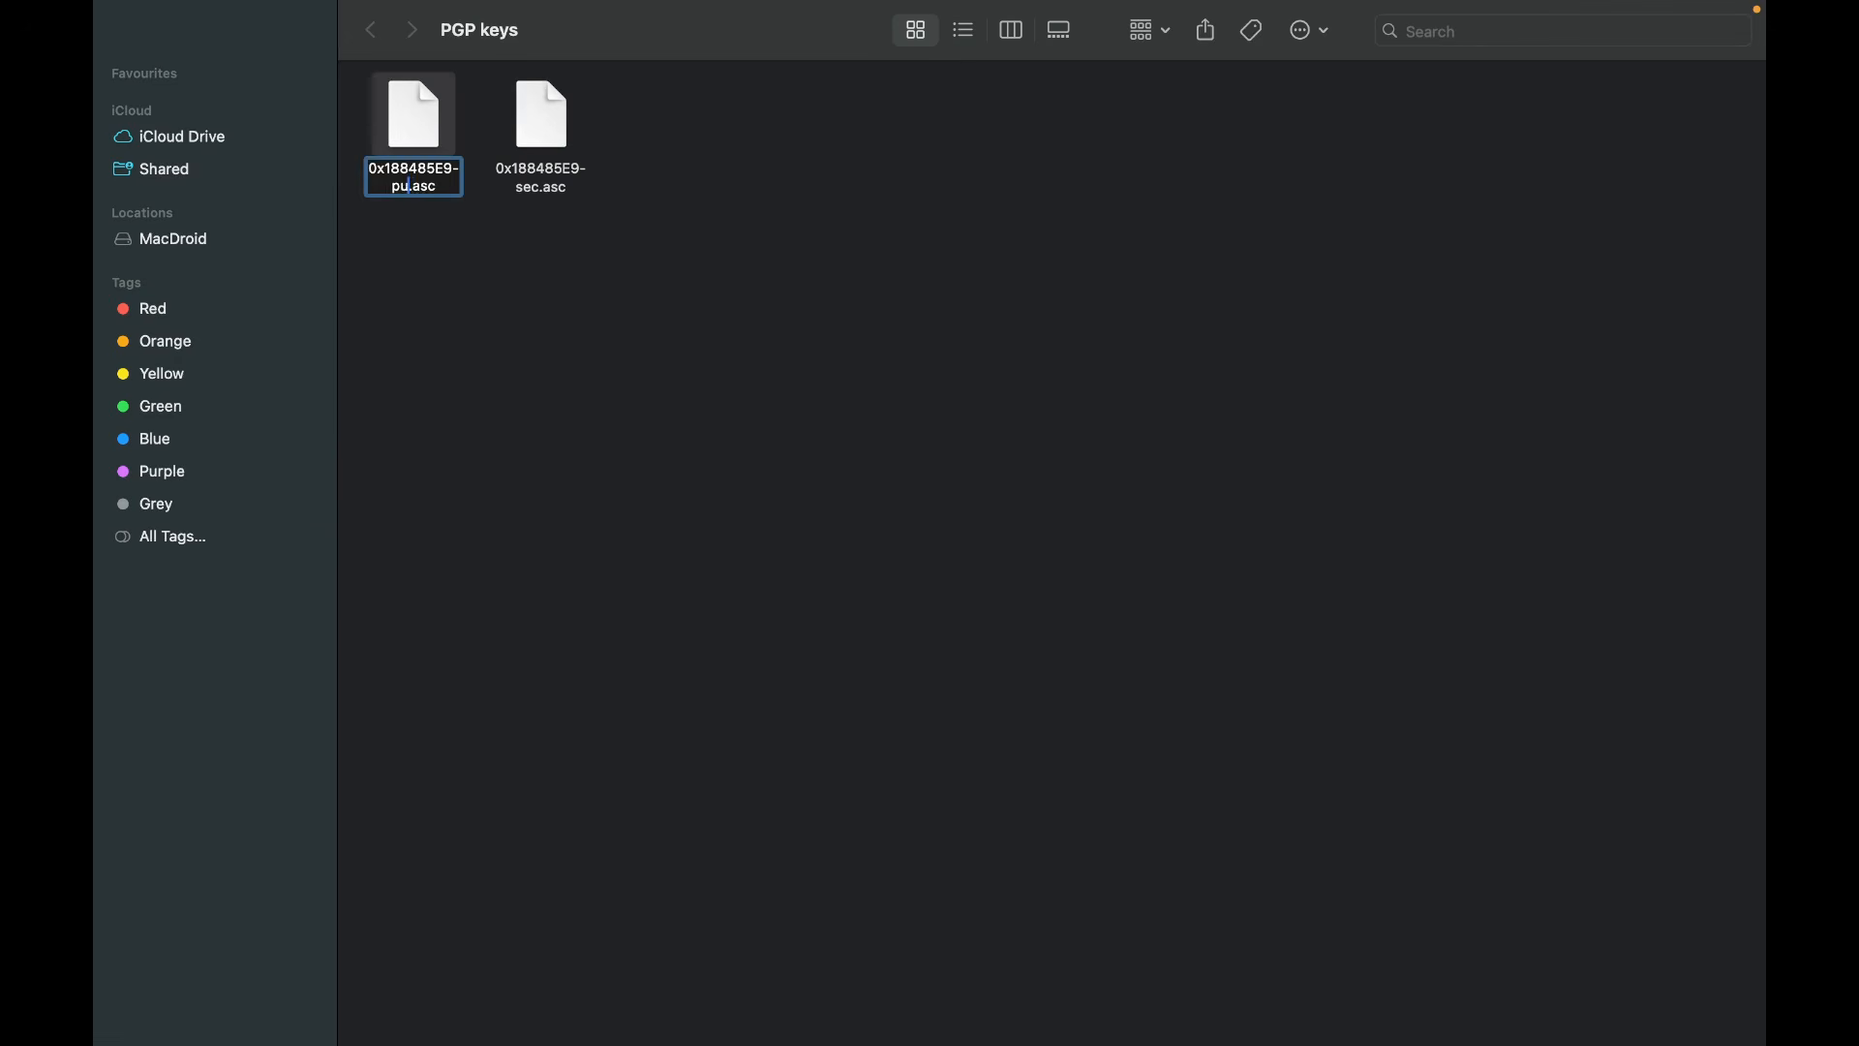
key("BackSpace")
key("BackSpace")
key("BackSpace")
key("BackSpace")
key("BackSpace")
key("BackSpace")
key("BackSpace")
key("BackSpace")
key("BackSpace")
key("BackSpace")
key("BackSpace")
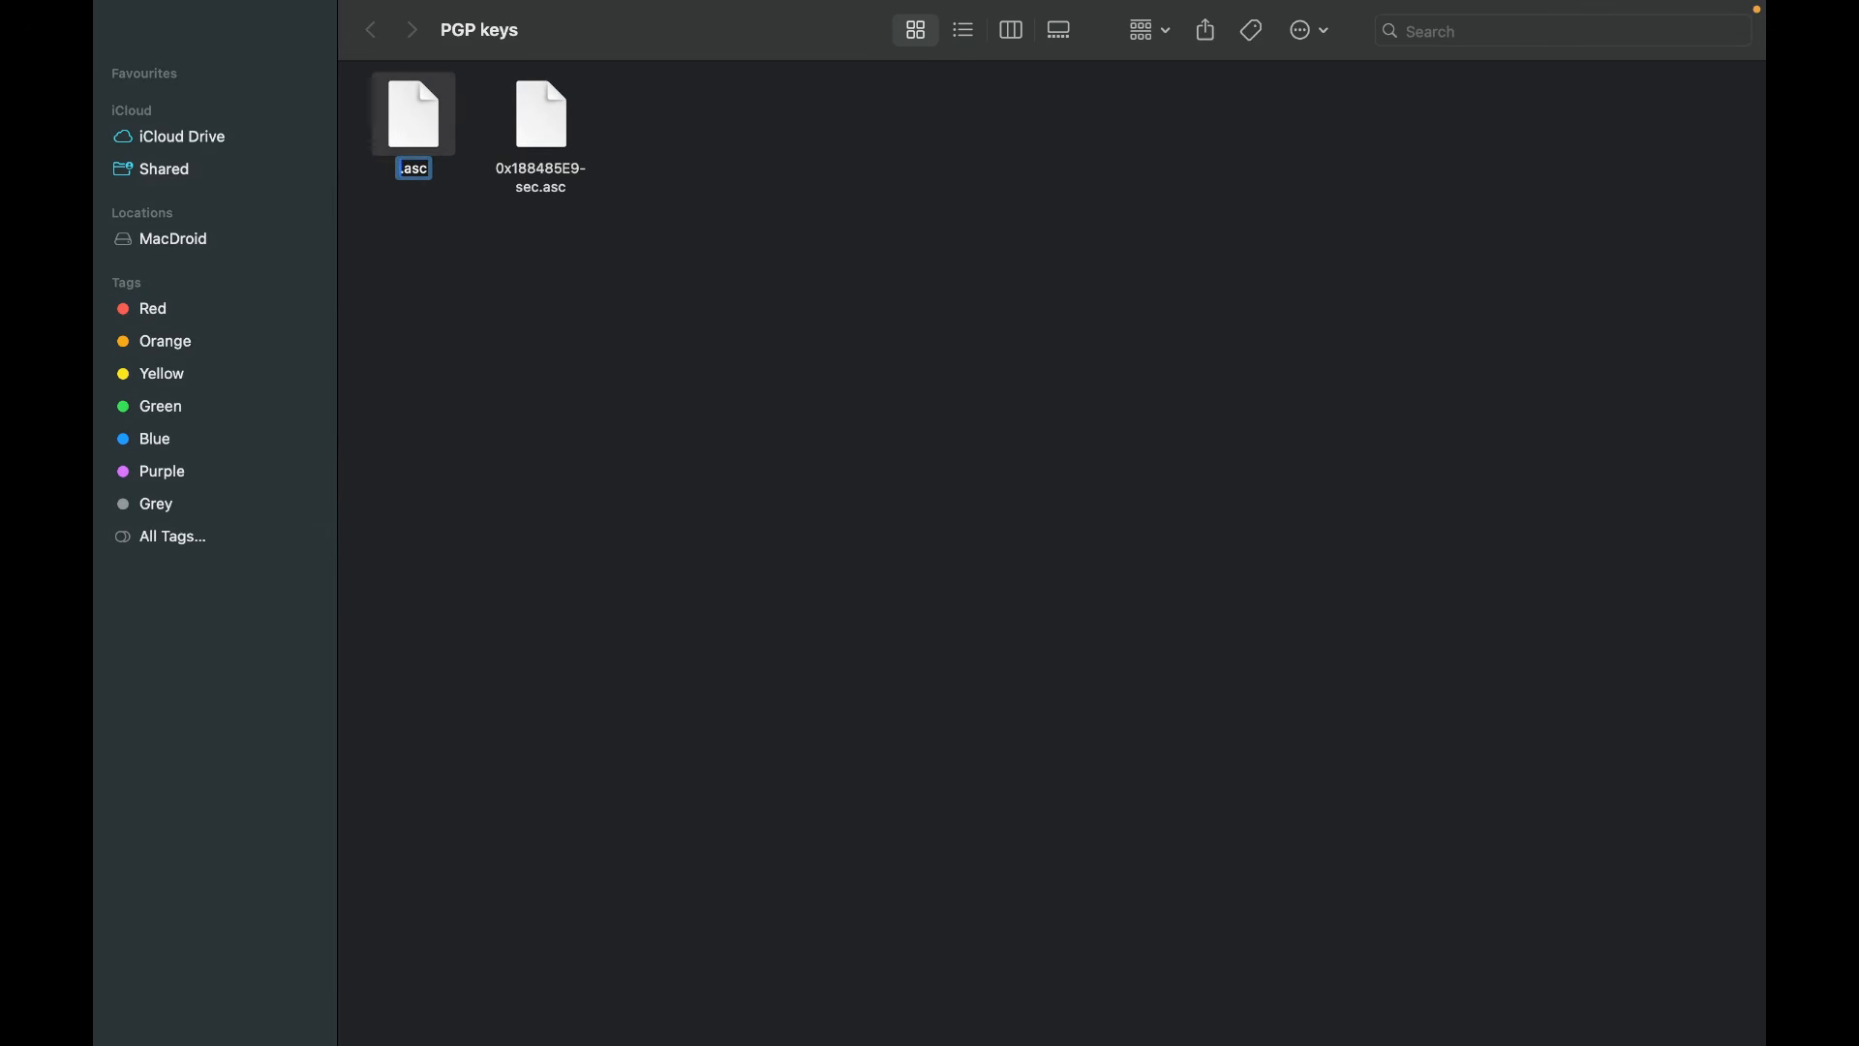
type("P")
type("u")
type("blic_pr")
key("BackSpace")
key("BackSpace")
type("PGP_")
type("key")
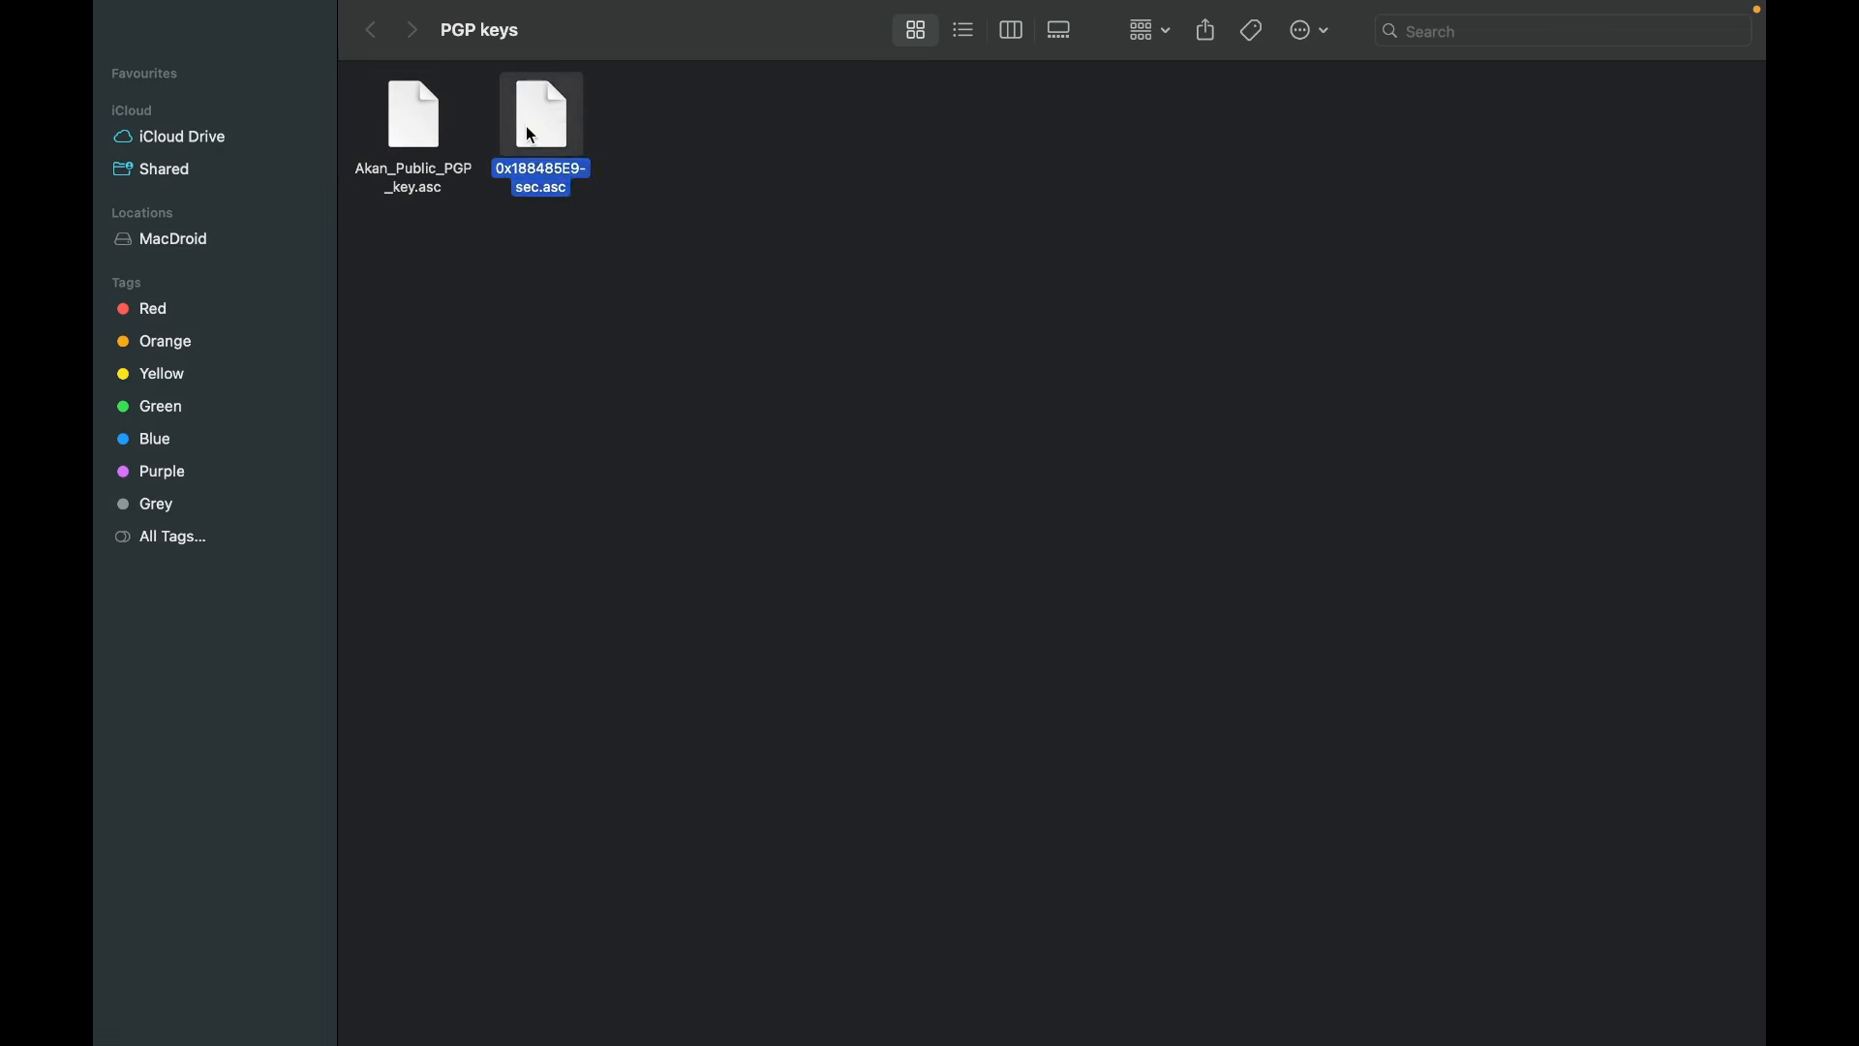
- Rename the -sec.asc file to Akank_Private_PGP_key.asc and return to Chrome
right_click(526, 128)
left_click(484, 273)
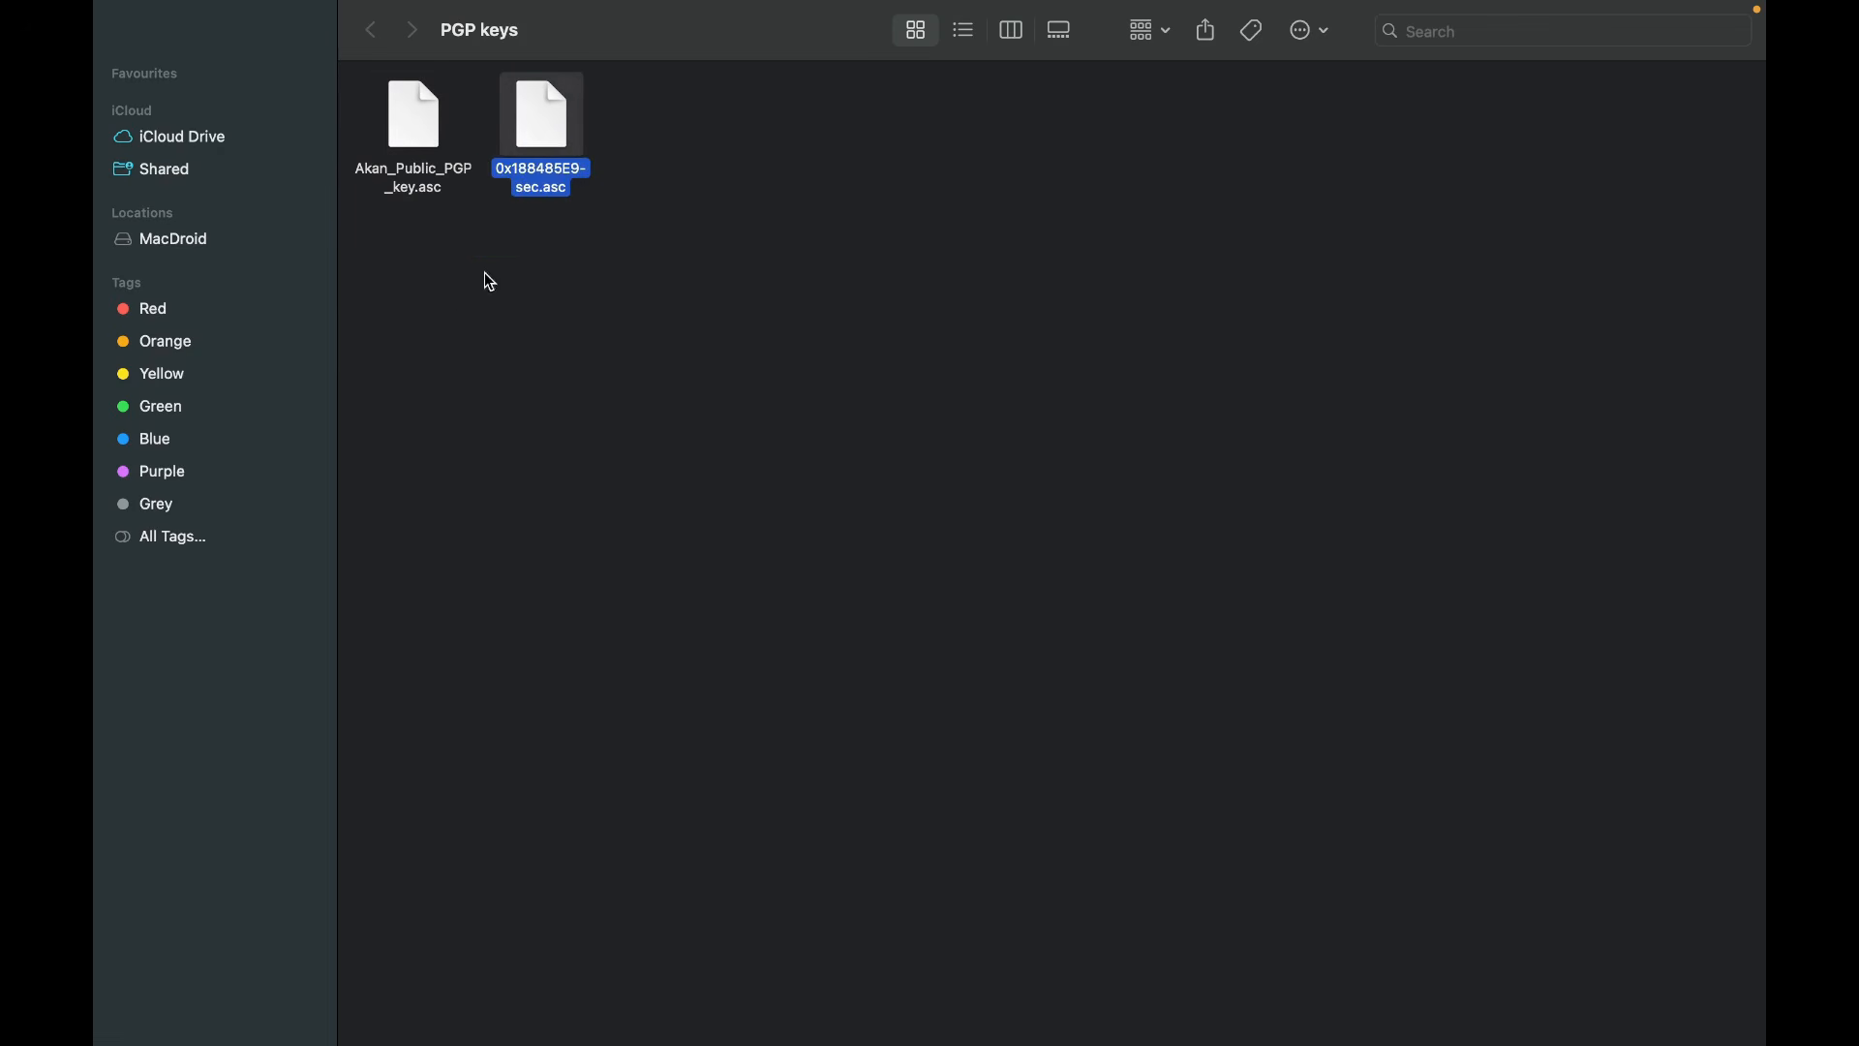
right_click(549, 141)
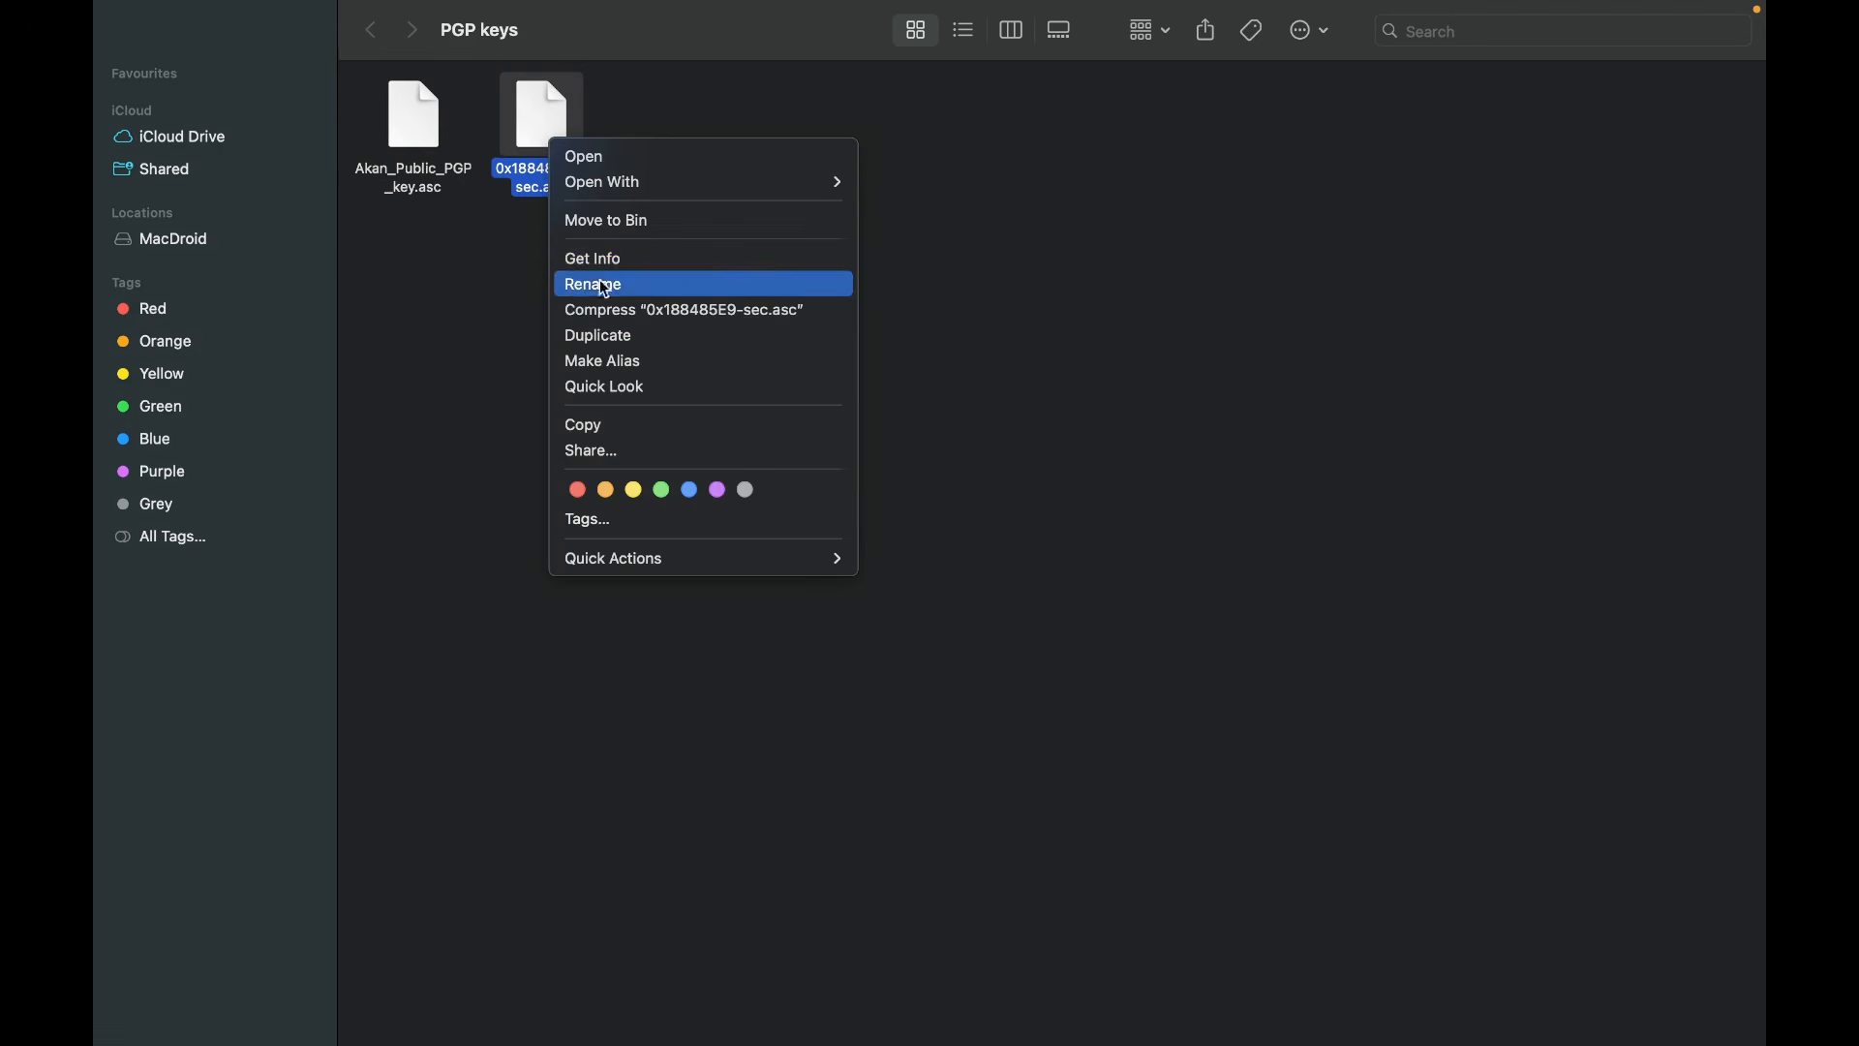
left_click(595, 284)
left_click(541, 184)
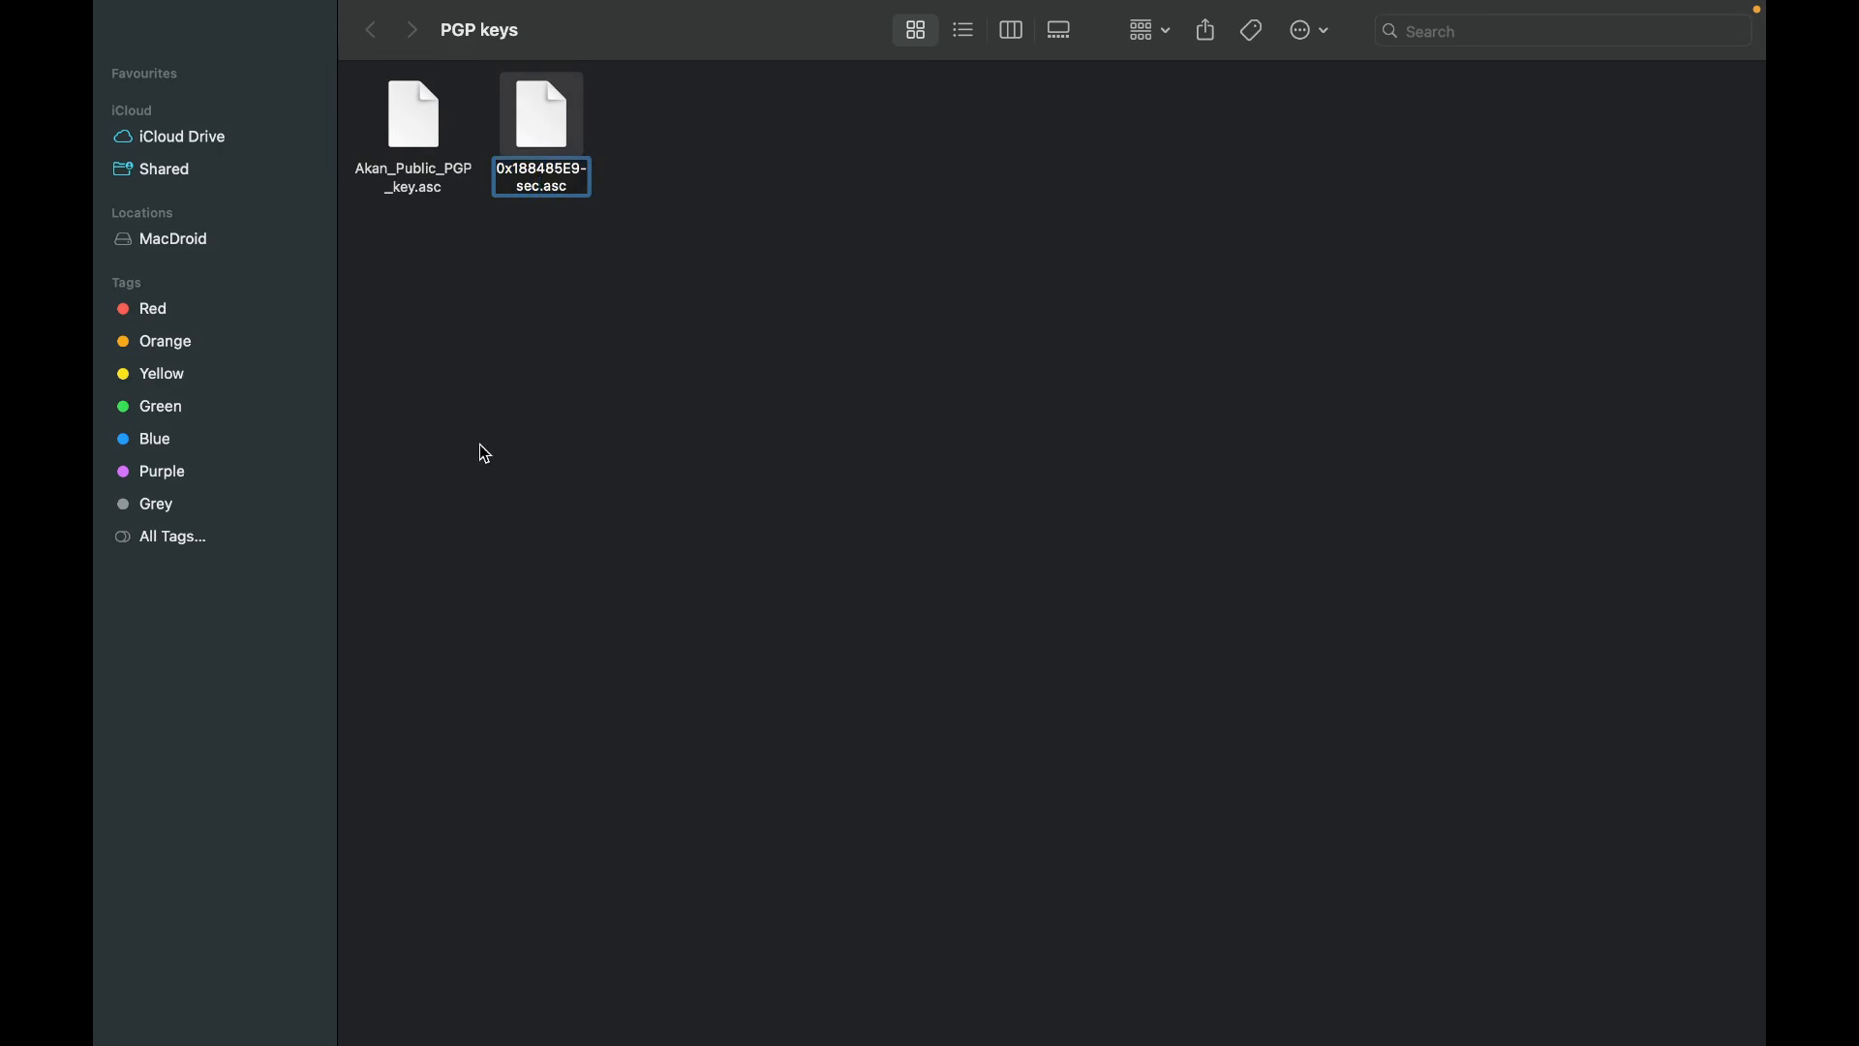
key("BackSpace")
key("BackSpace")
key("BackSpace")
key("BackSpace")
key("BackSpace")
key("BackSpace")
key("BackSpace")
key("BackSpace")
key("BackSpace")
key("BackSpace")
key("BackSpace")
key("BackSpace")
key("BackSpace")
key("BackSpace")
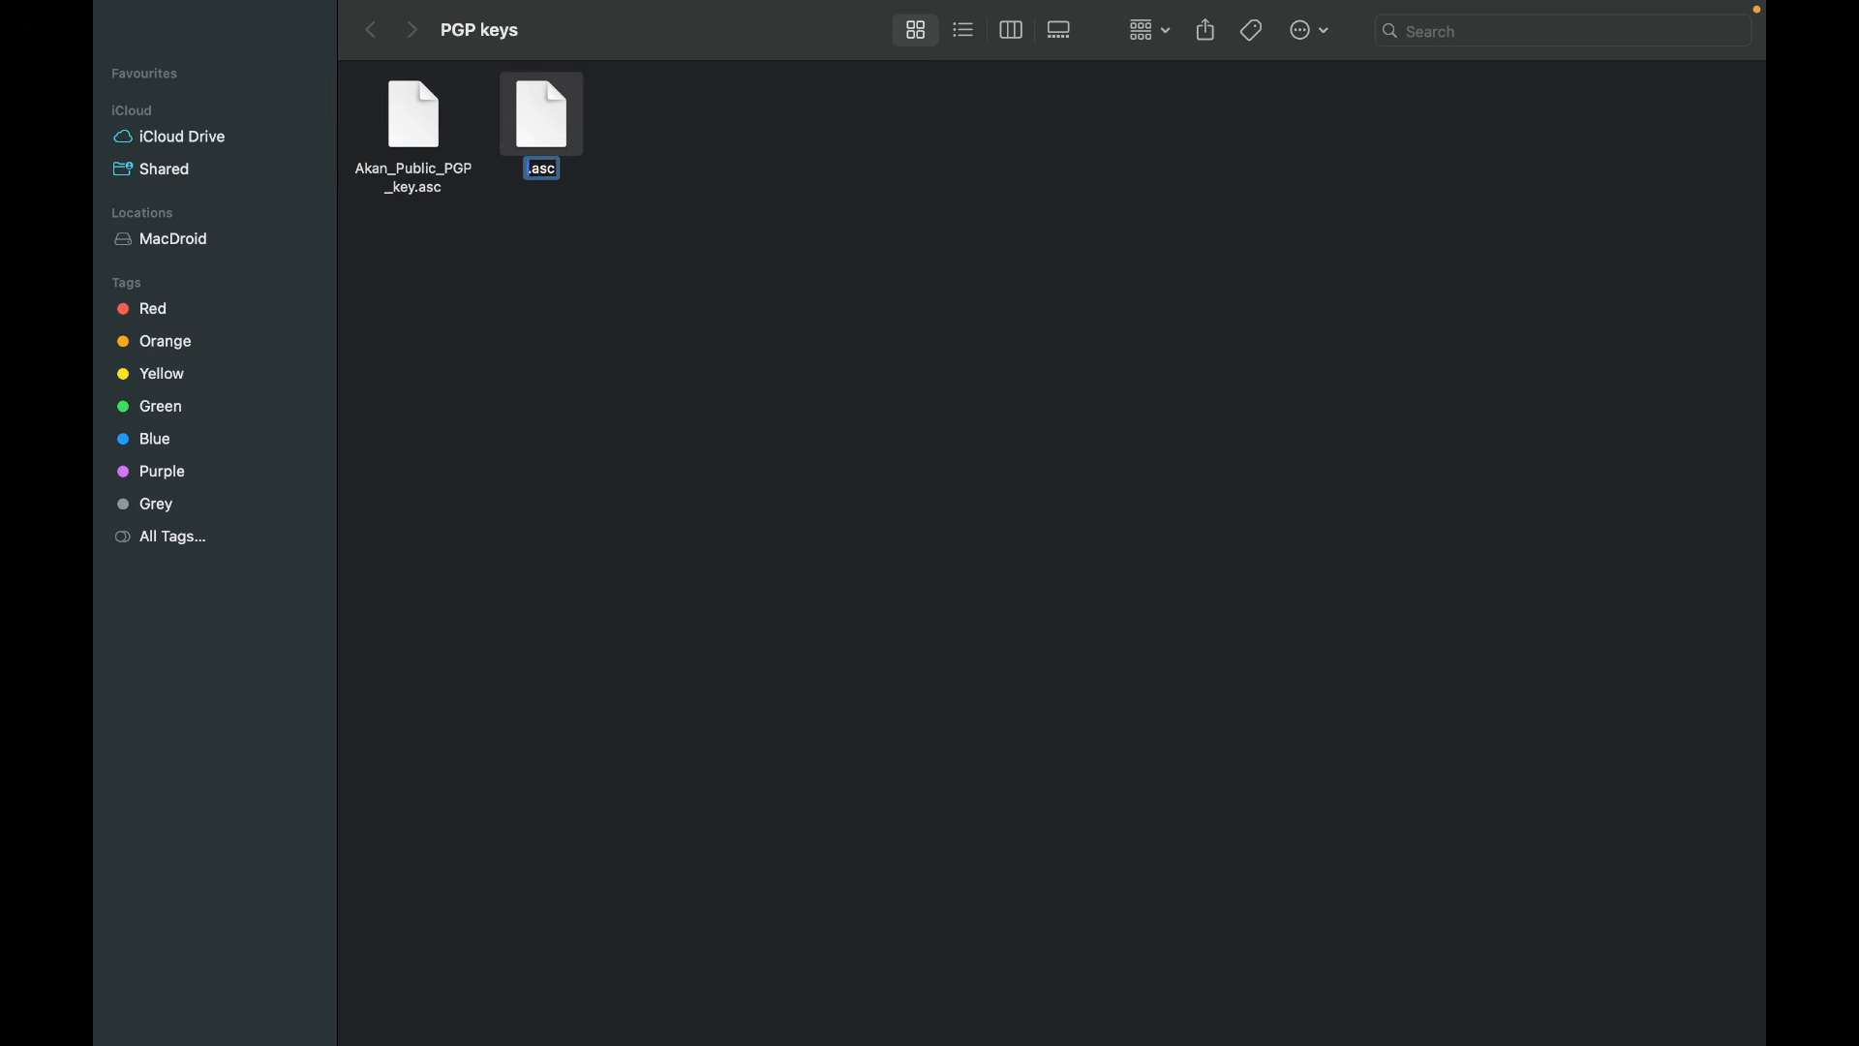
type("Akank")
type("_Private")
type("_PGP")
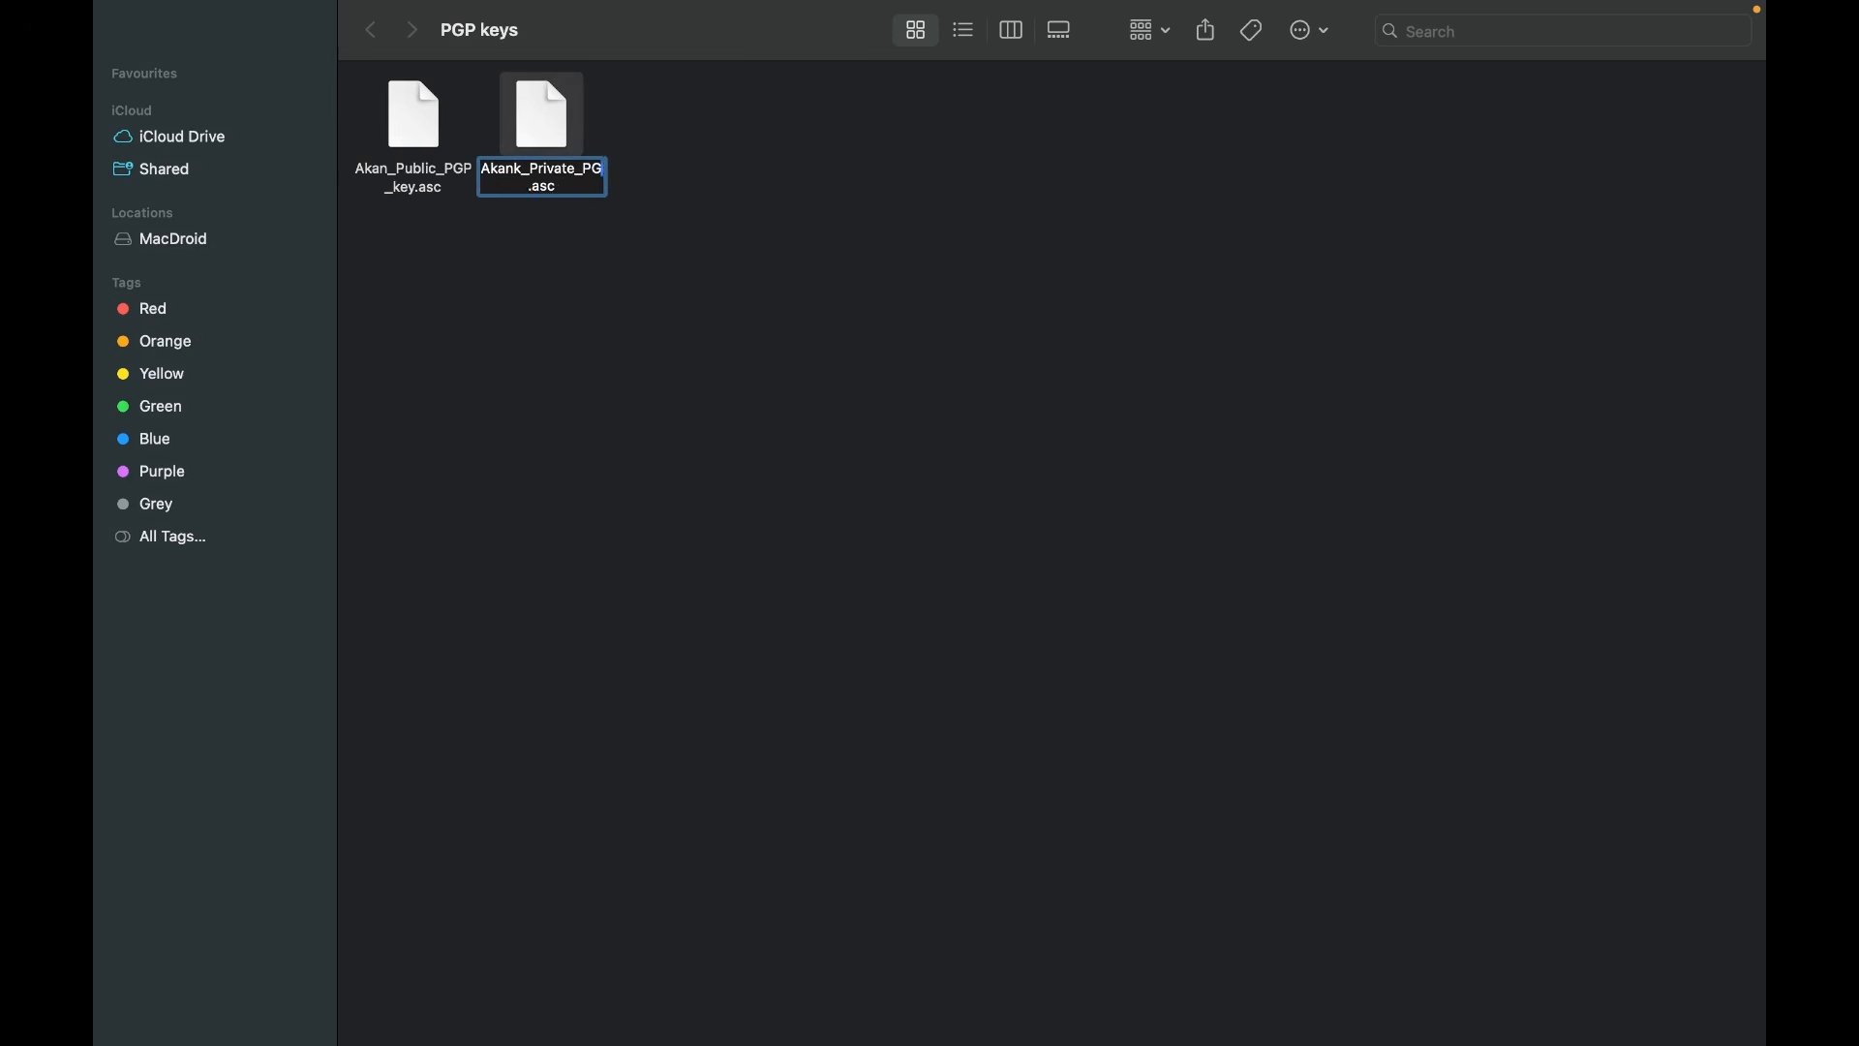
type("_key")
left_click(618, 378)
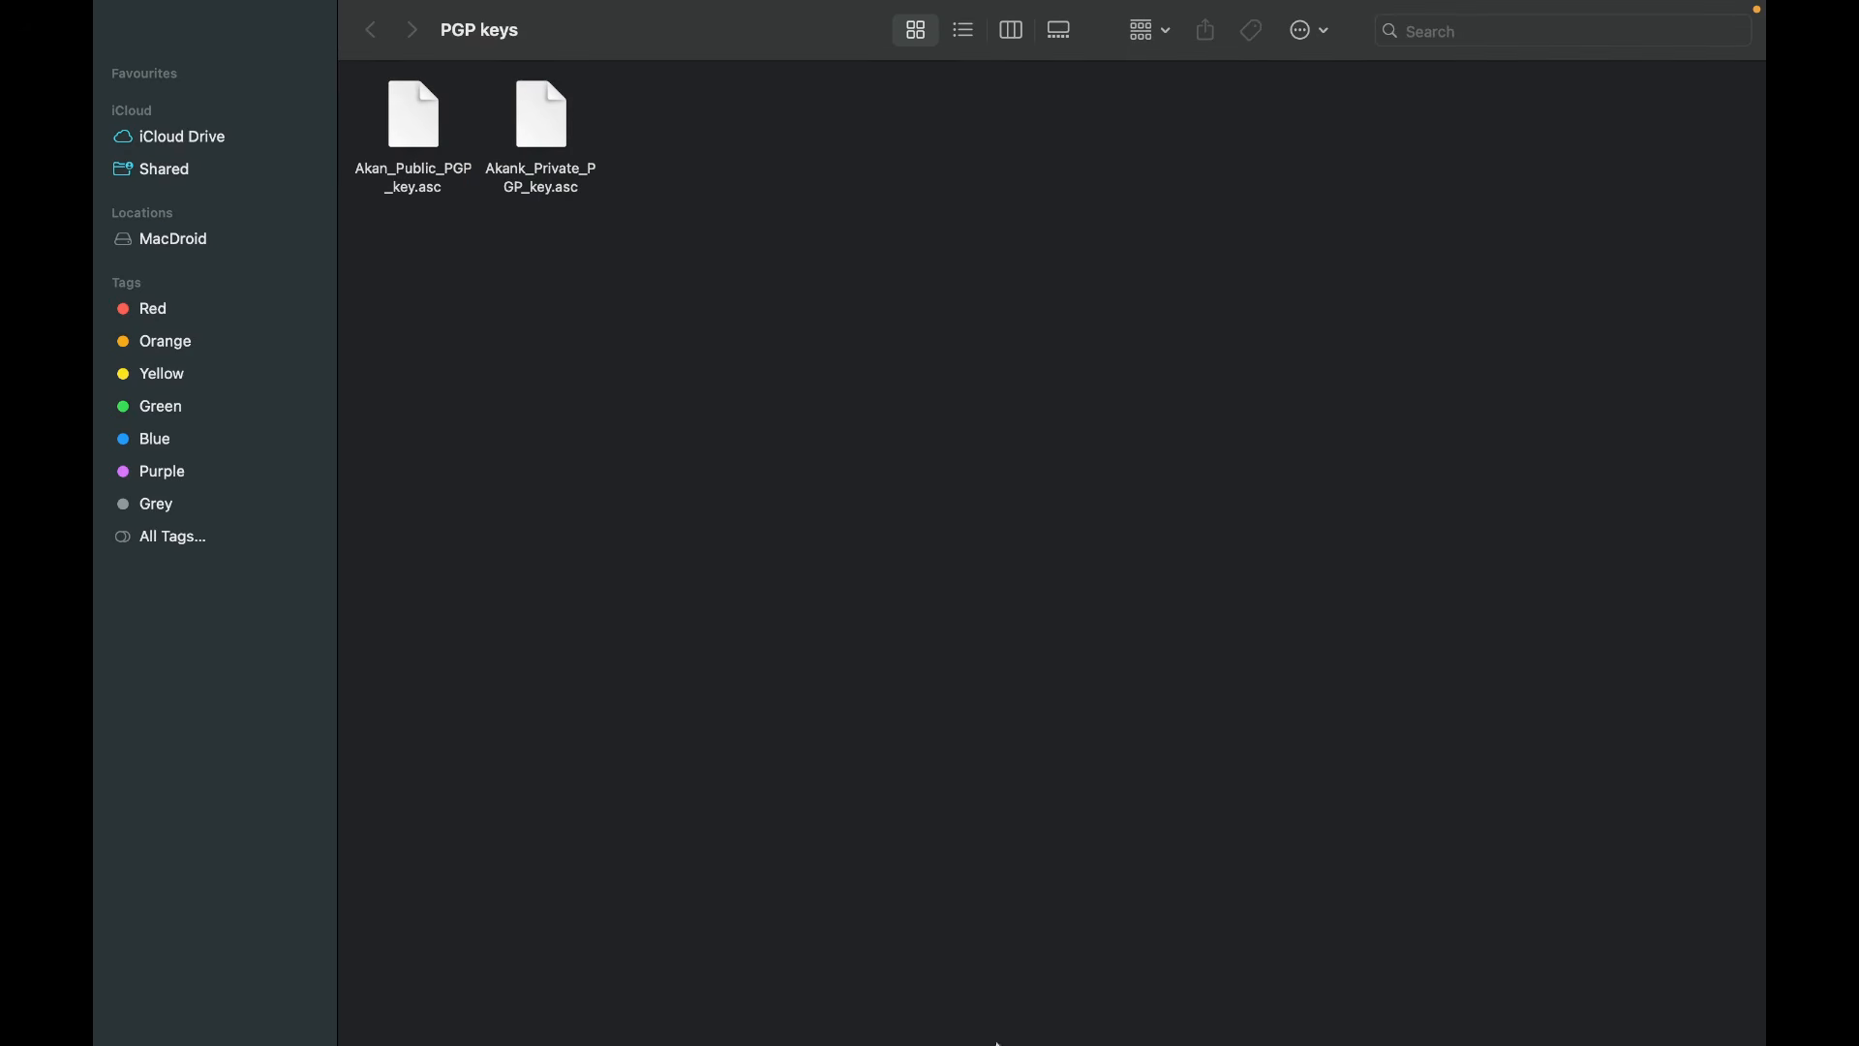
mouse_move(1016, 1041)
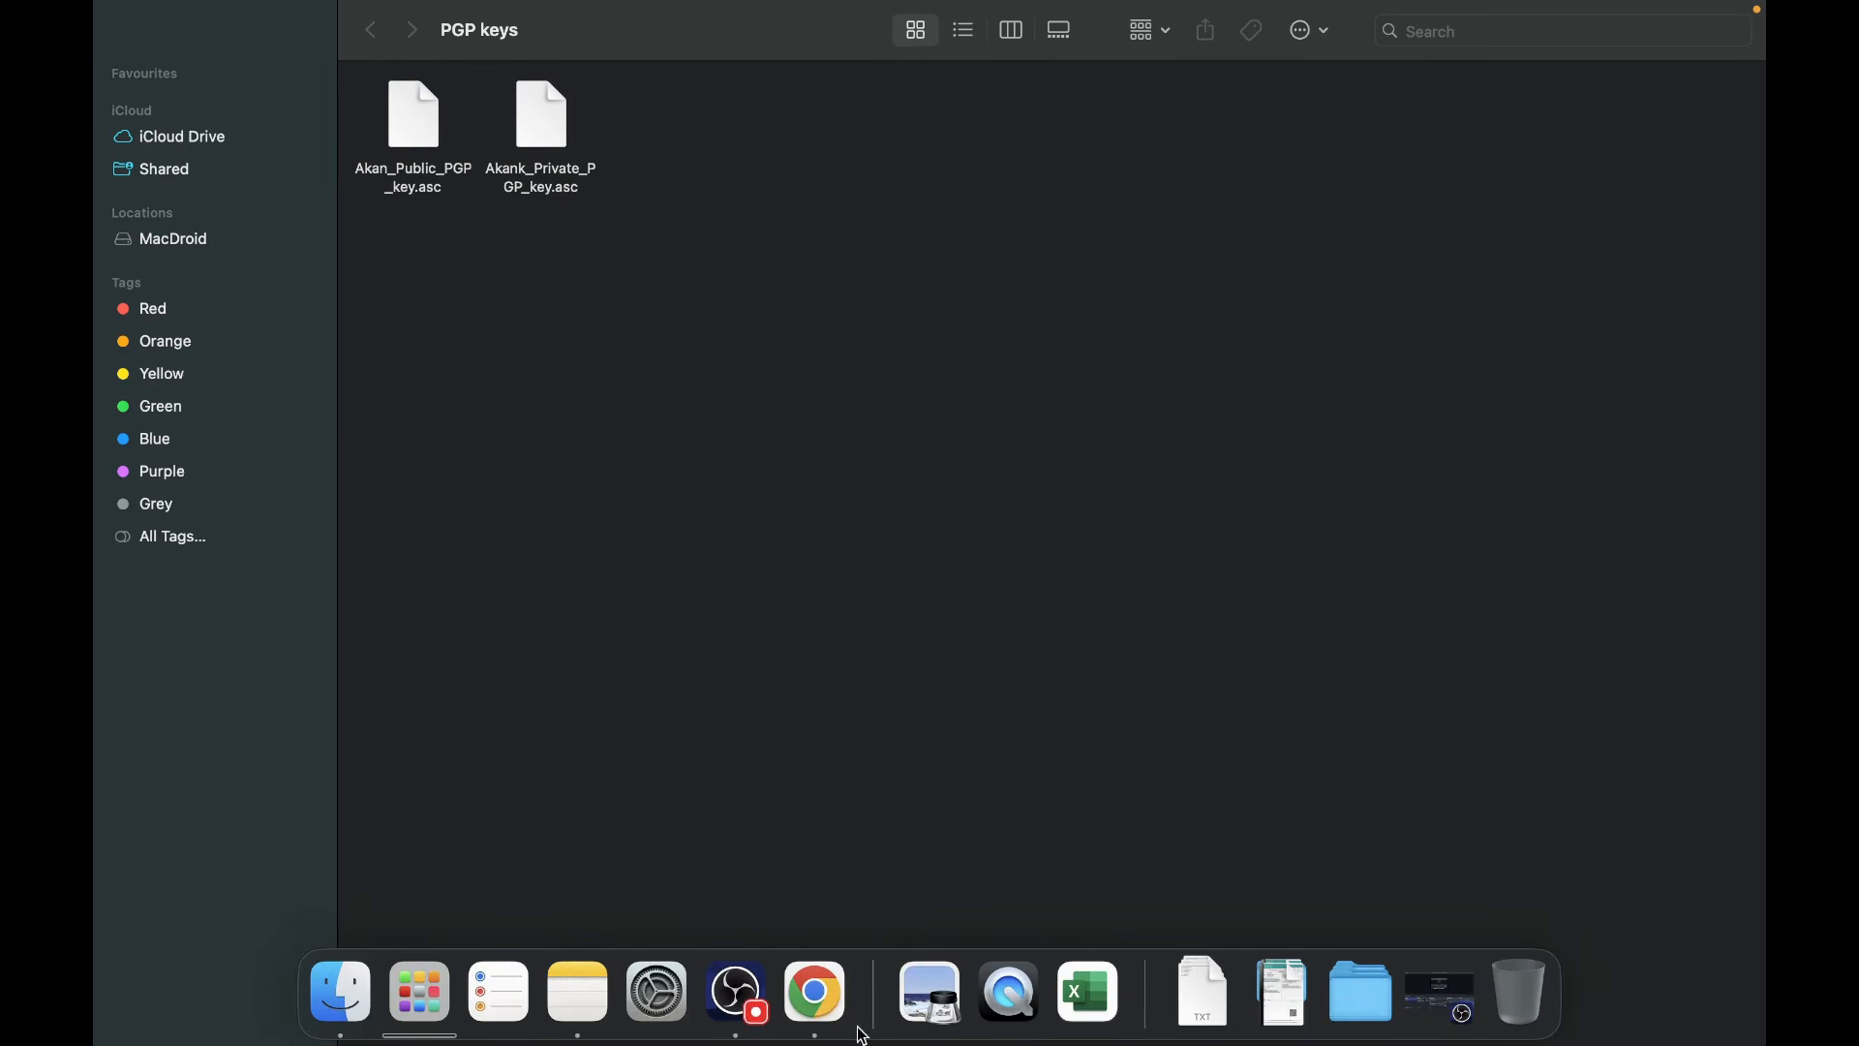
left_click(819, 1003)
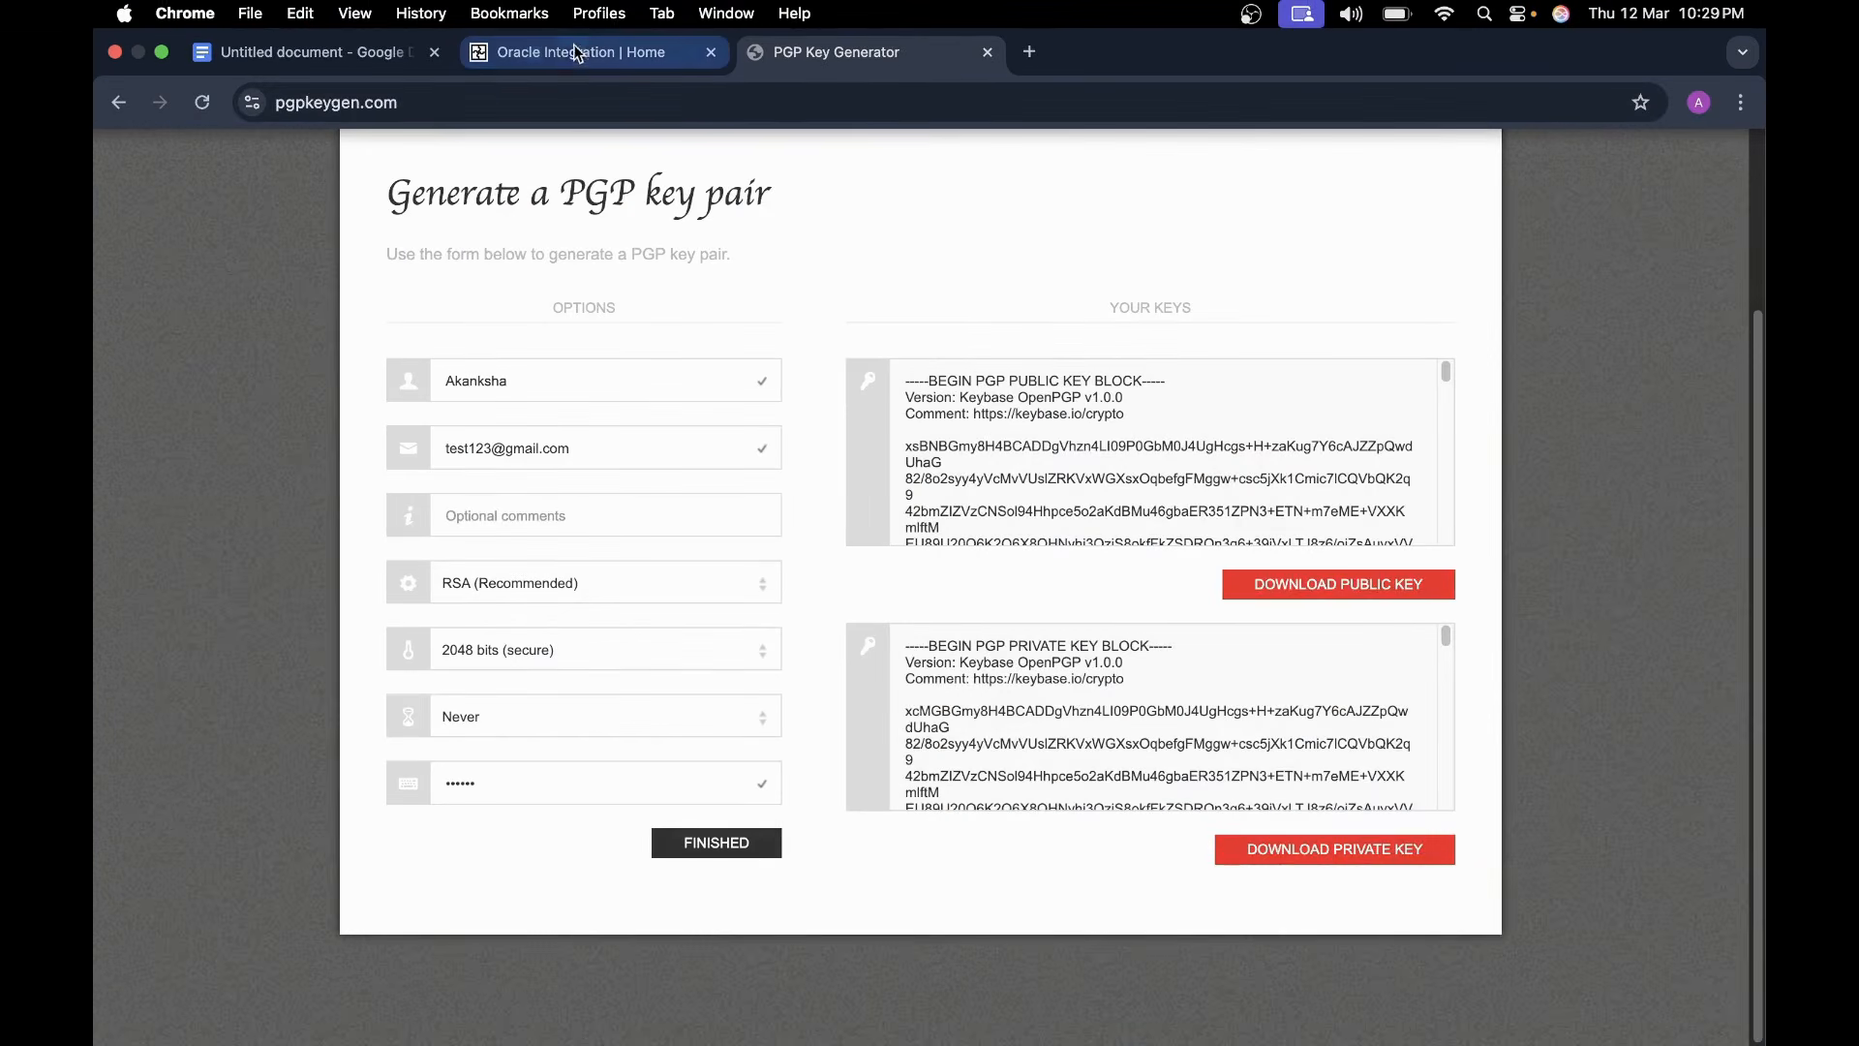
- Go to Settings > Certificates in Oracle Integration and open the Upload certificate panel
left_click(668, 24)
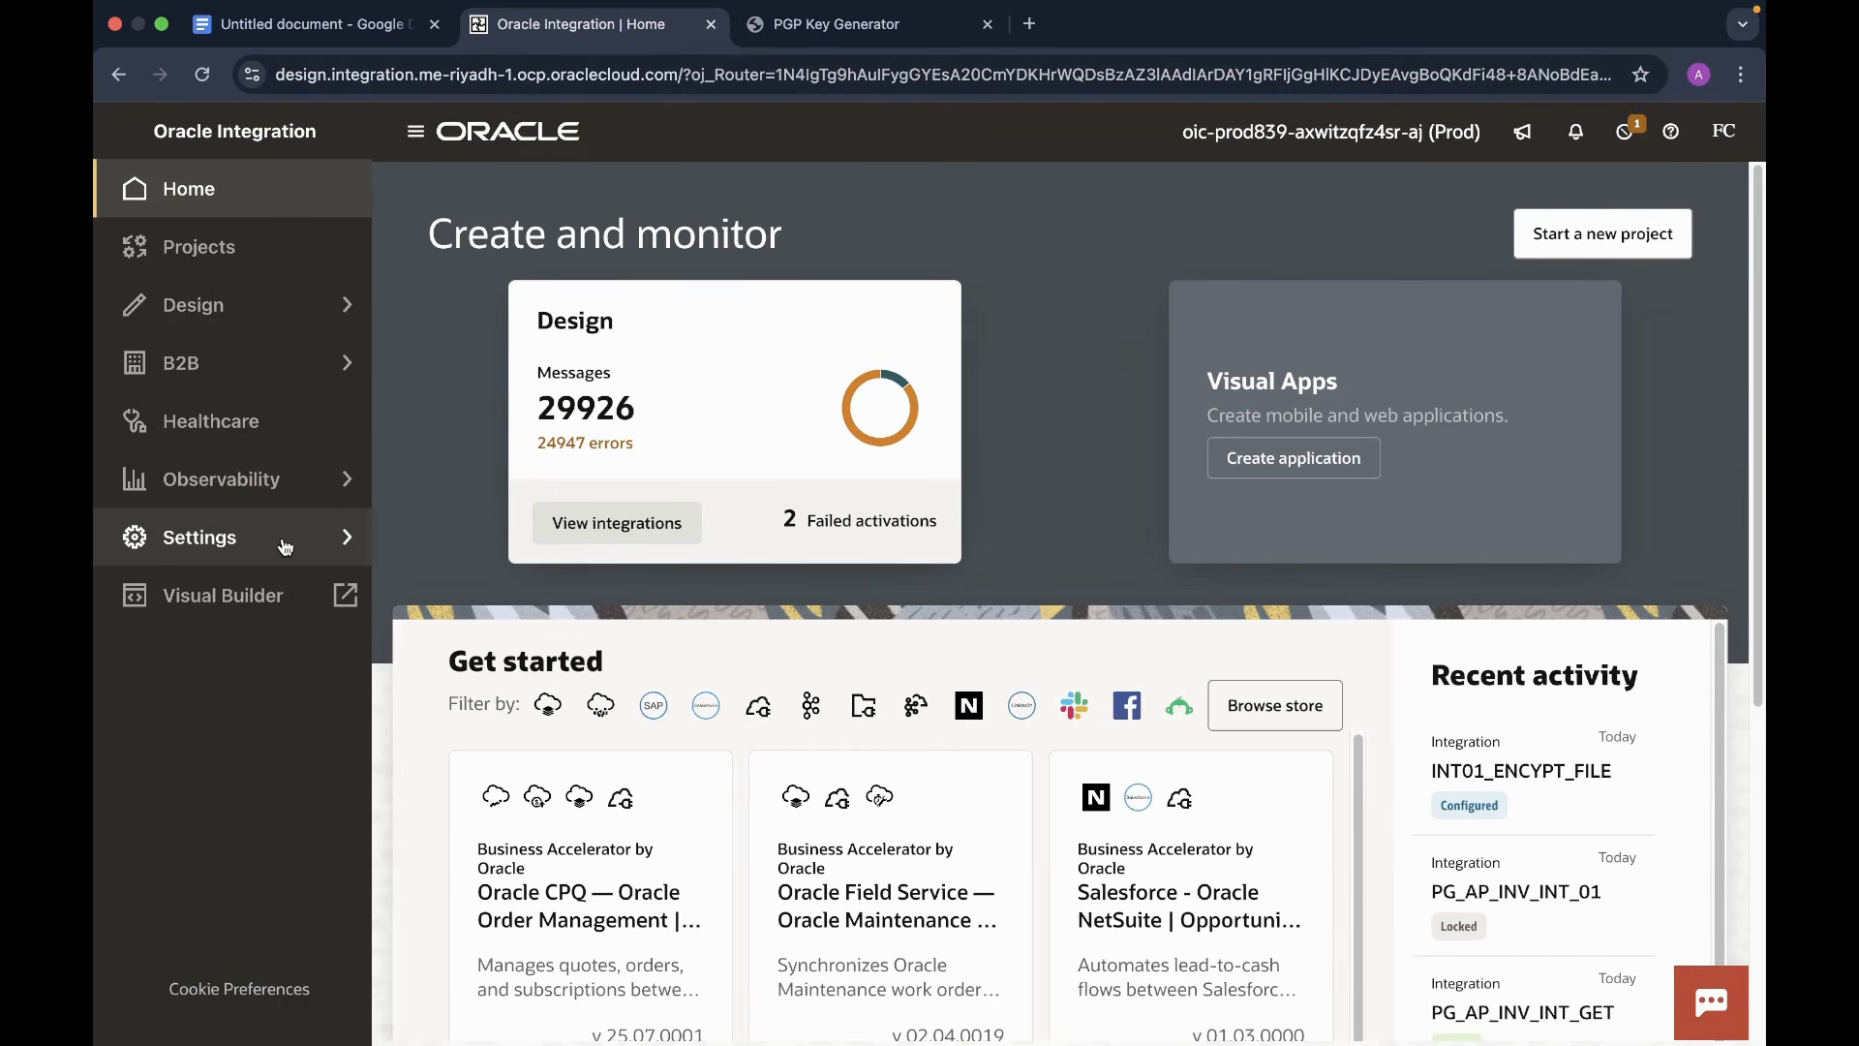
left_click(314, 543)
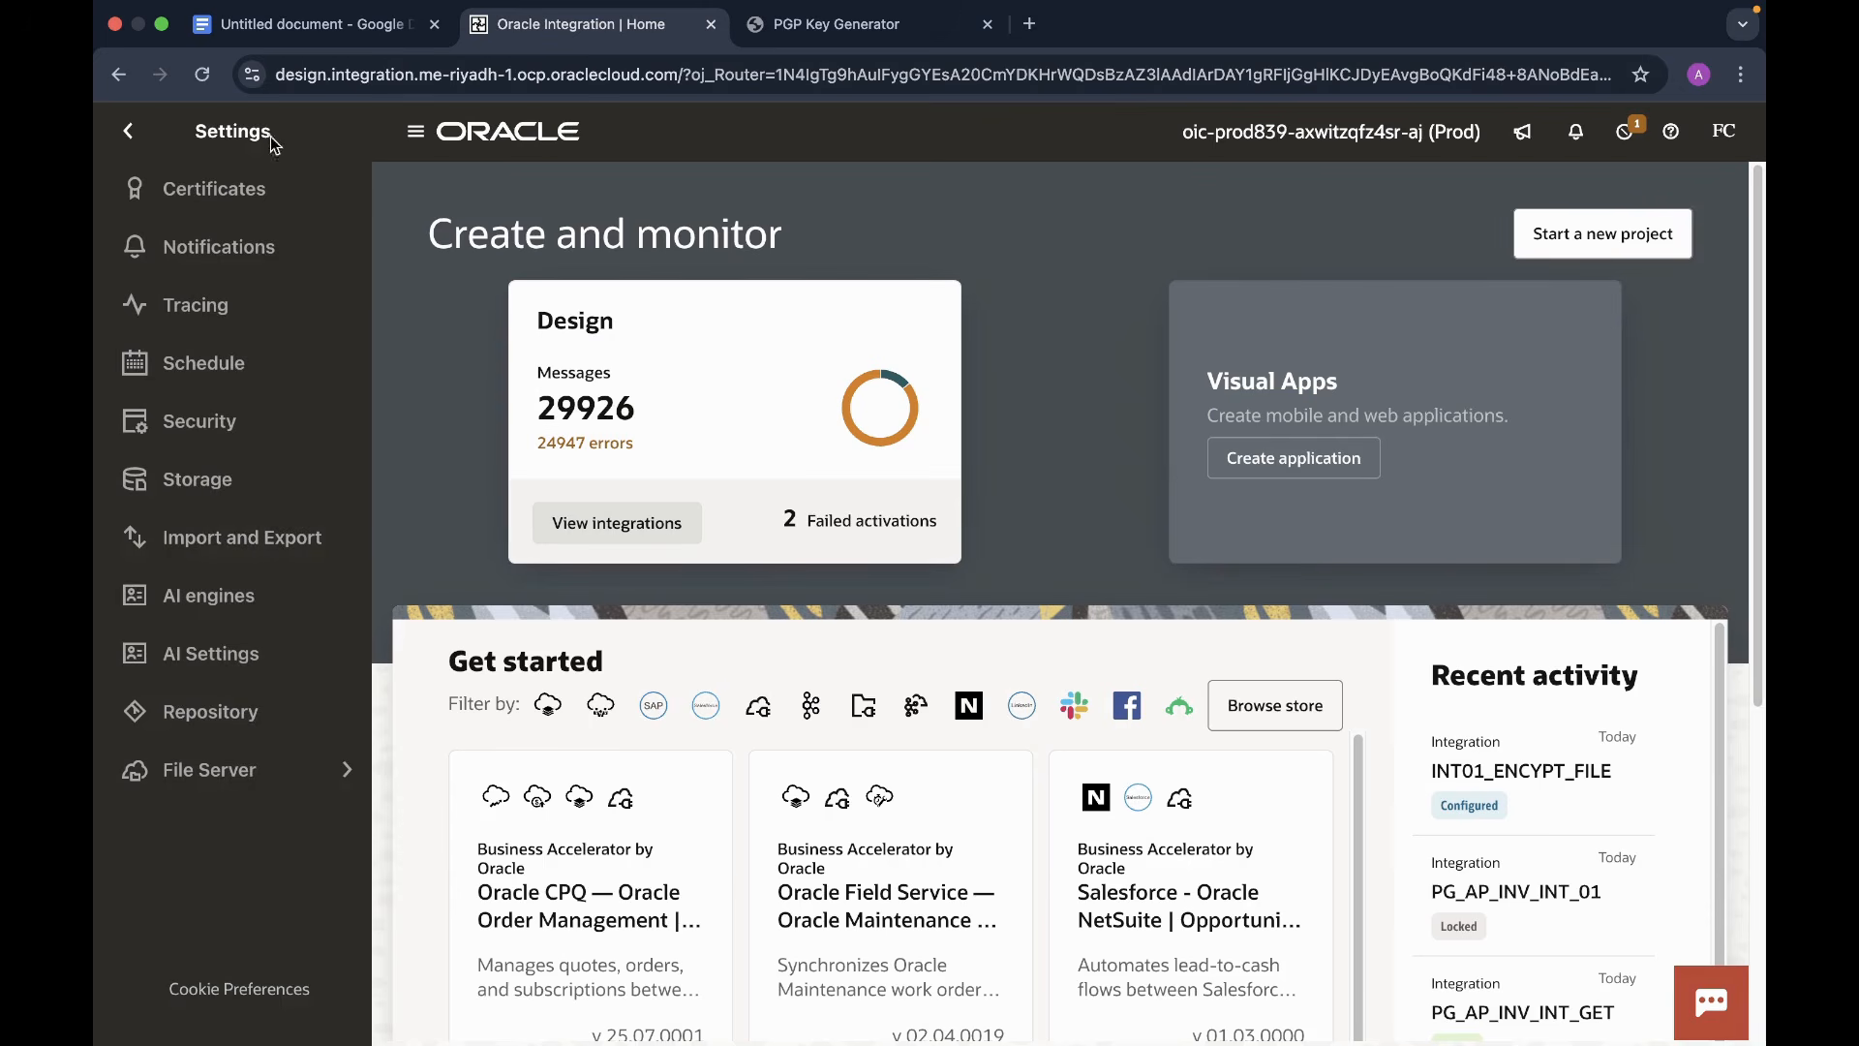
left_click(188, 198)
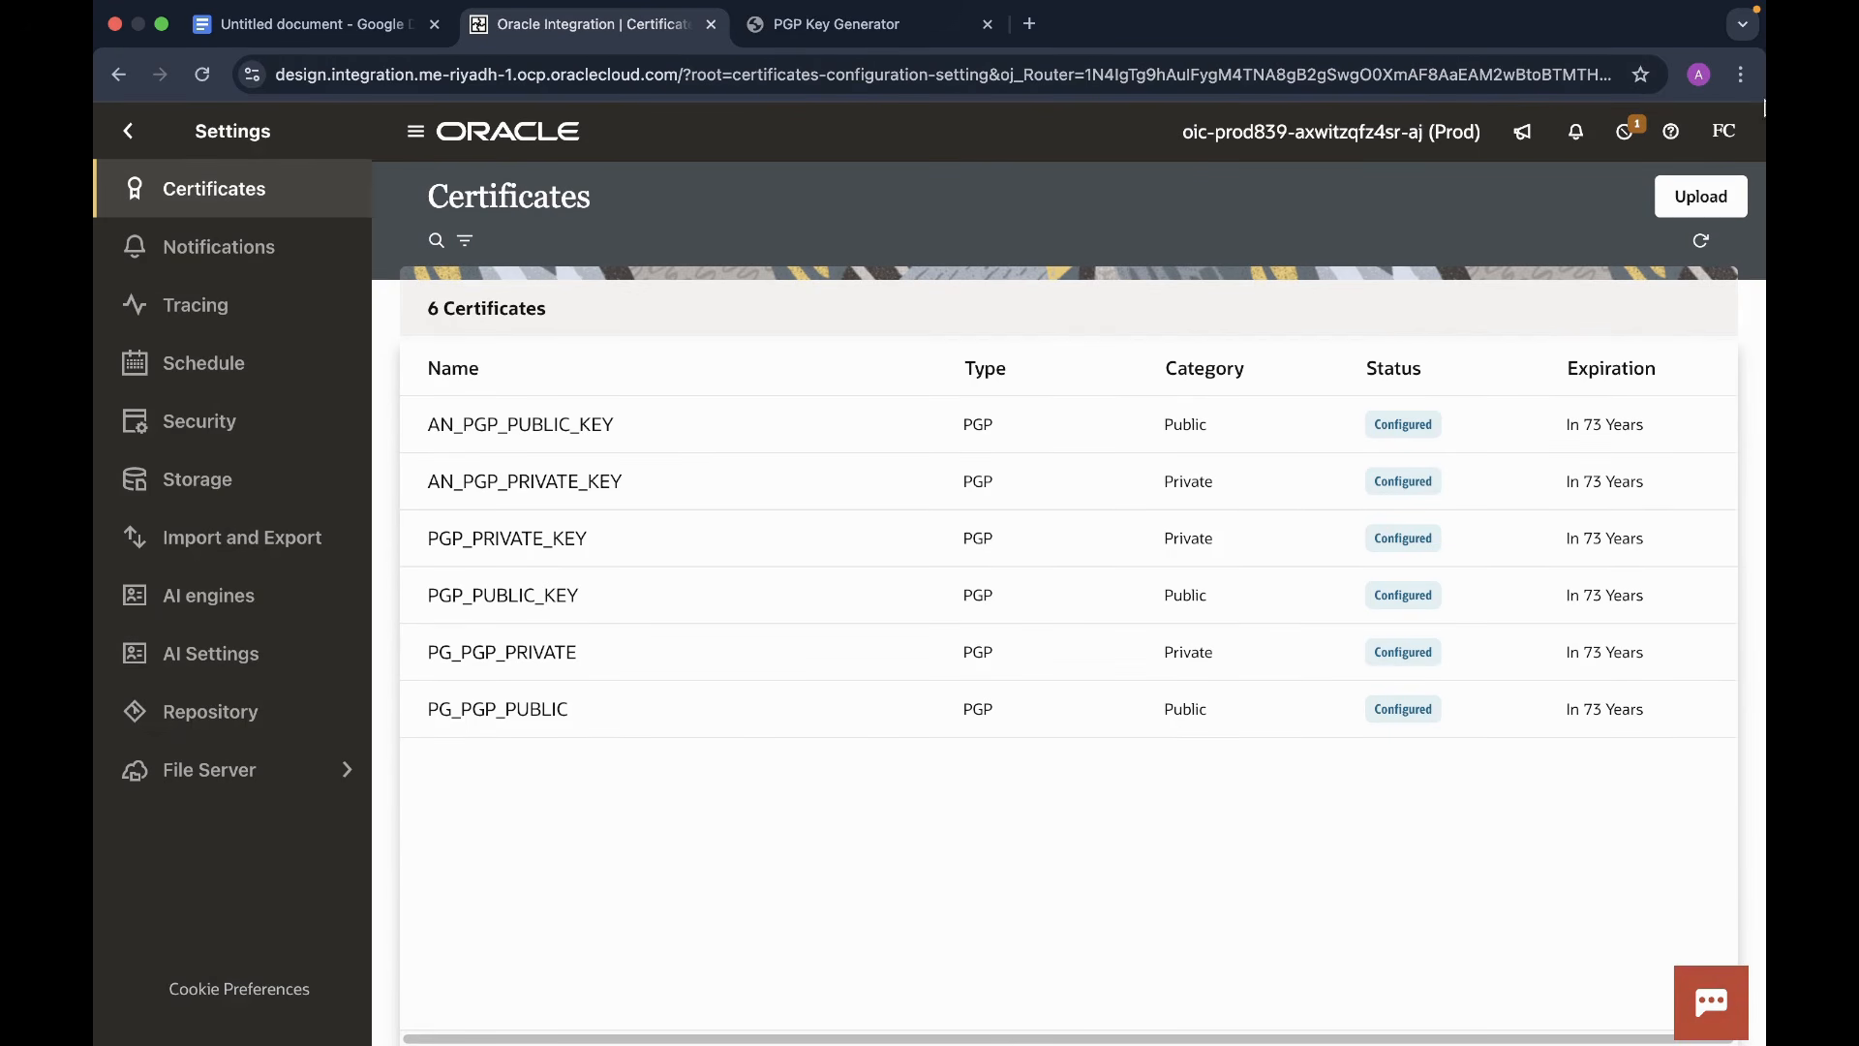
left_click(1696, 197)
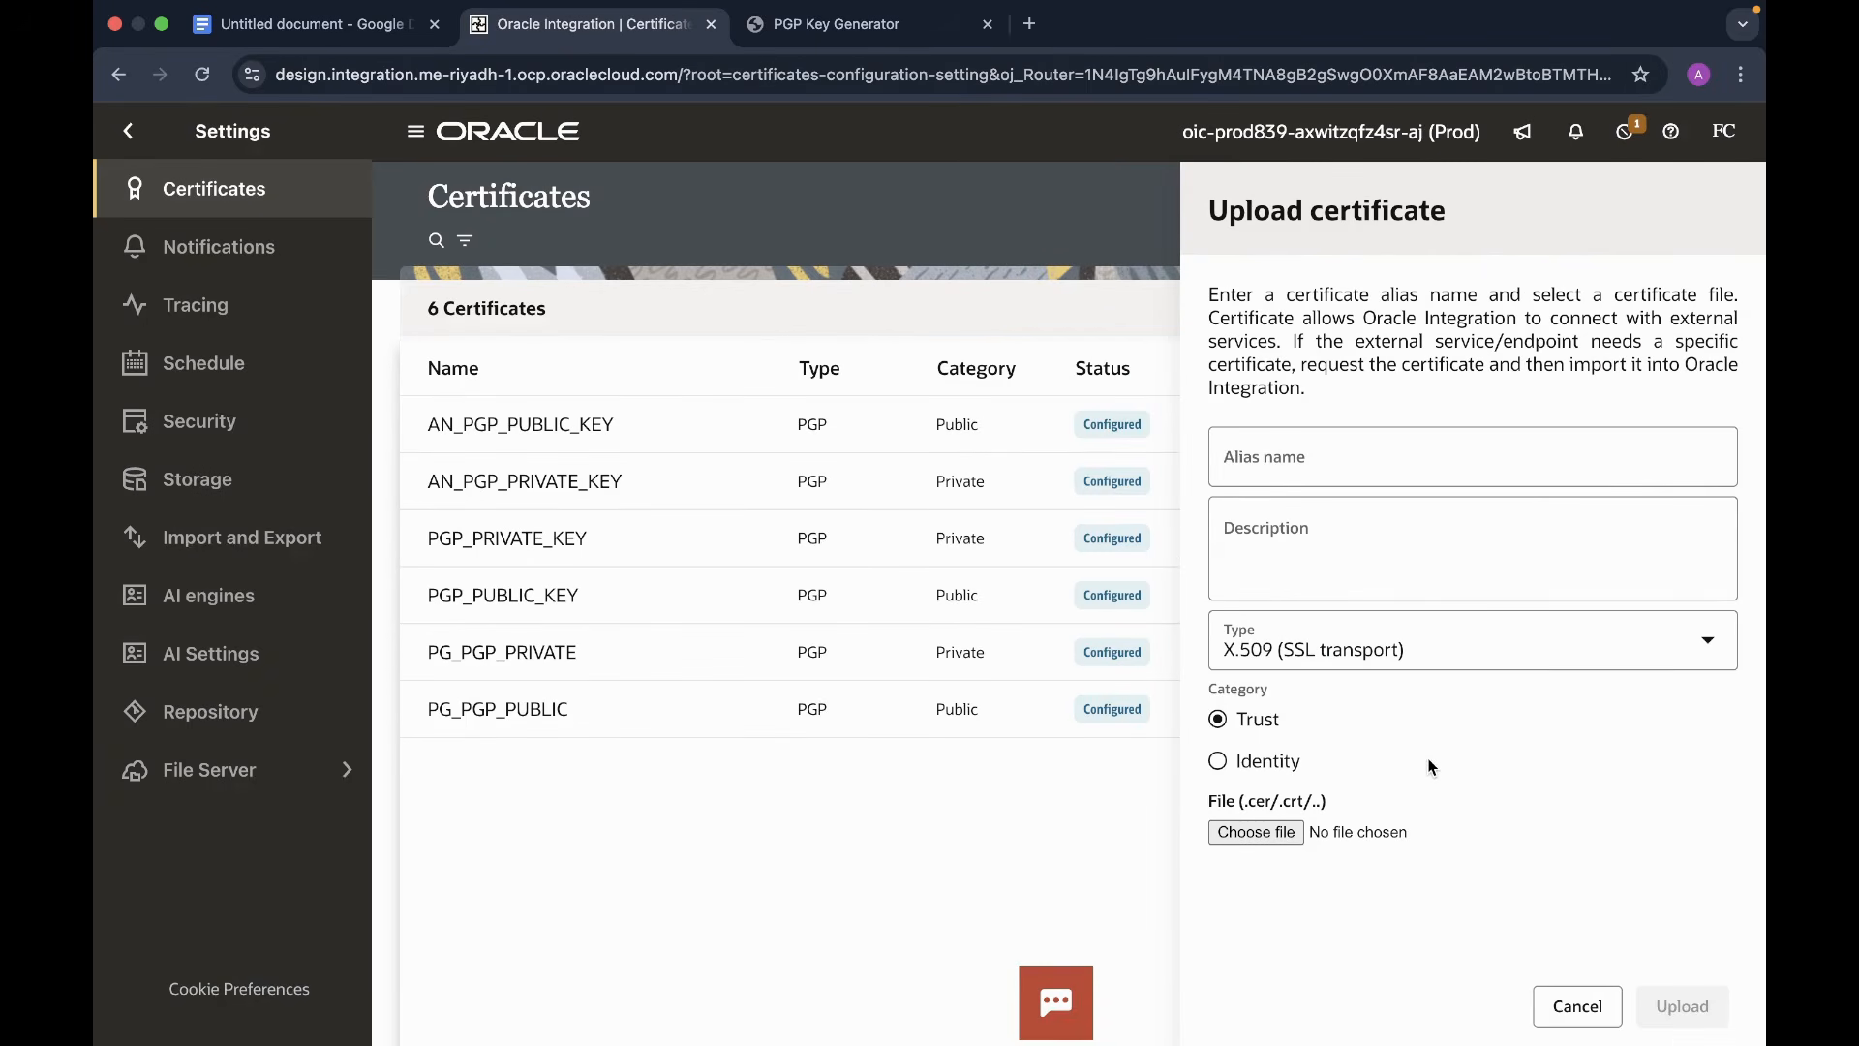
- Give the certificate alias Akanksha_Public_PGP_key, type PGP (Encryption and decryption), category Public, and browse for its file
left_click(1347, 459)
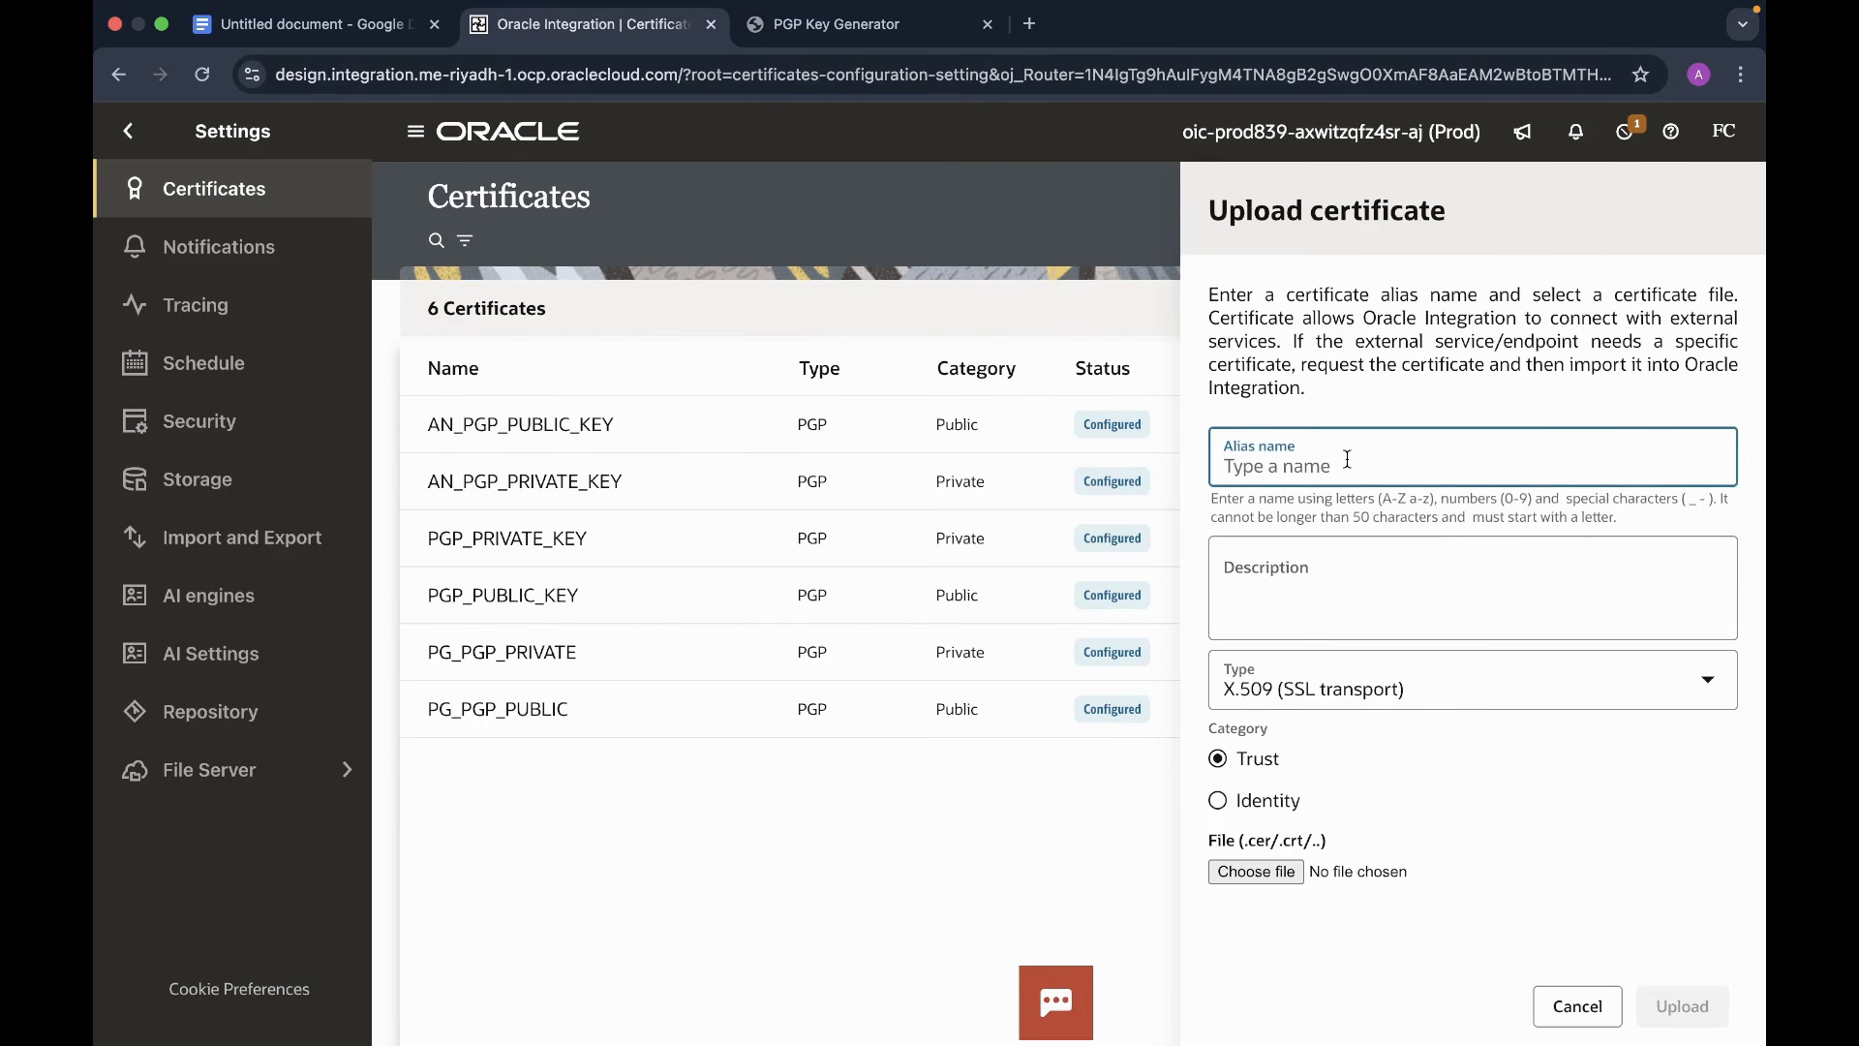
type("Akanksha_Public_PGP_key")
left_click(1711, 688)
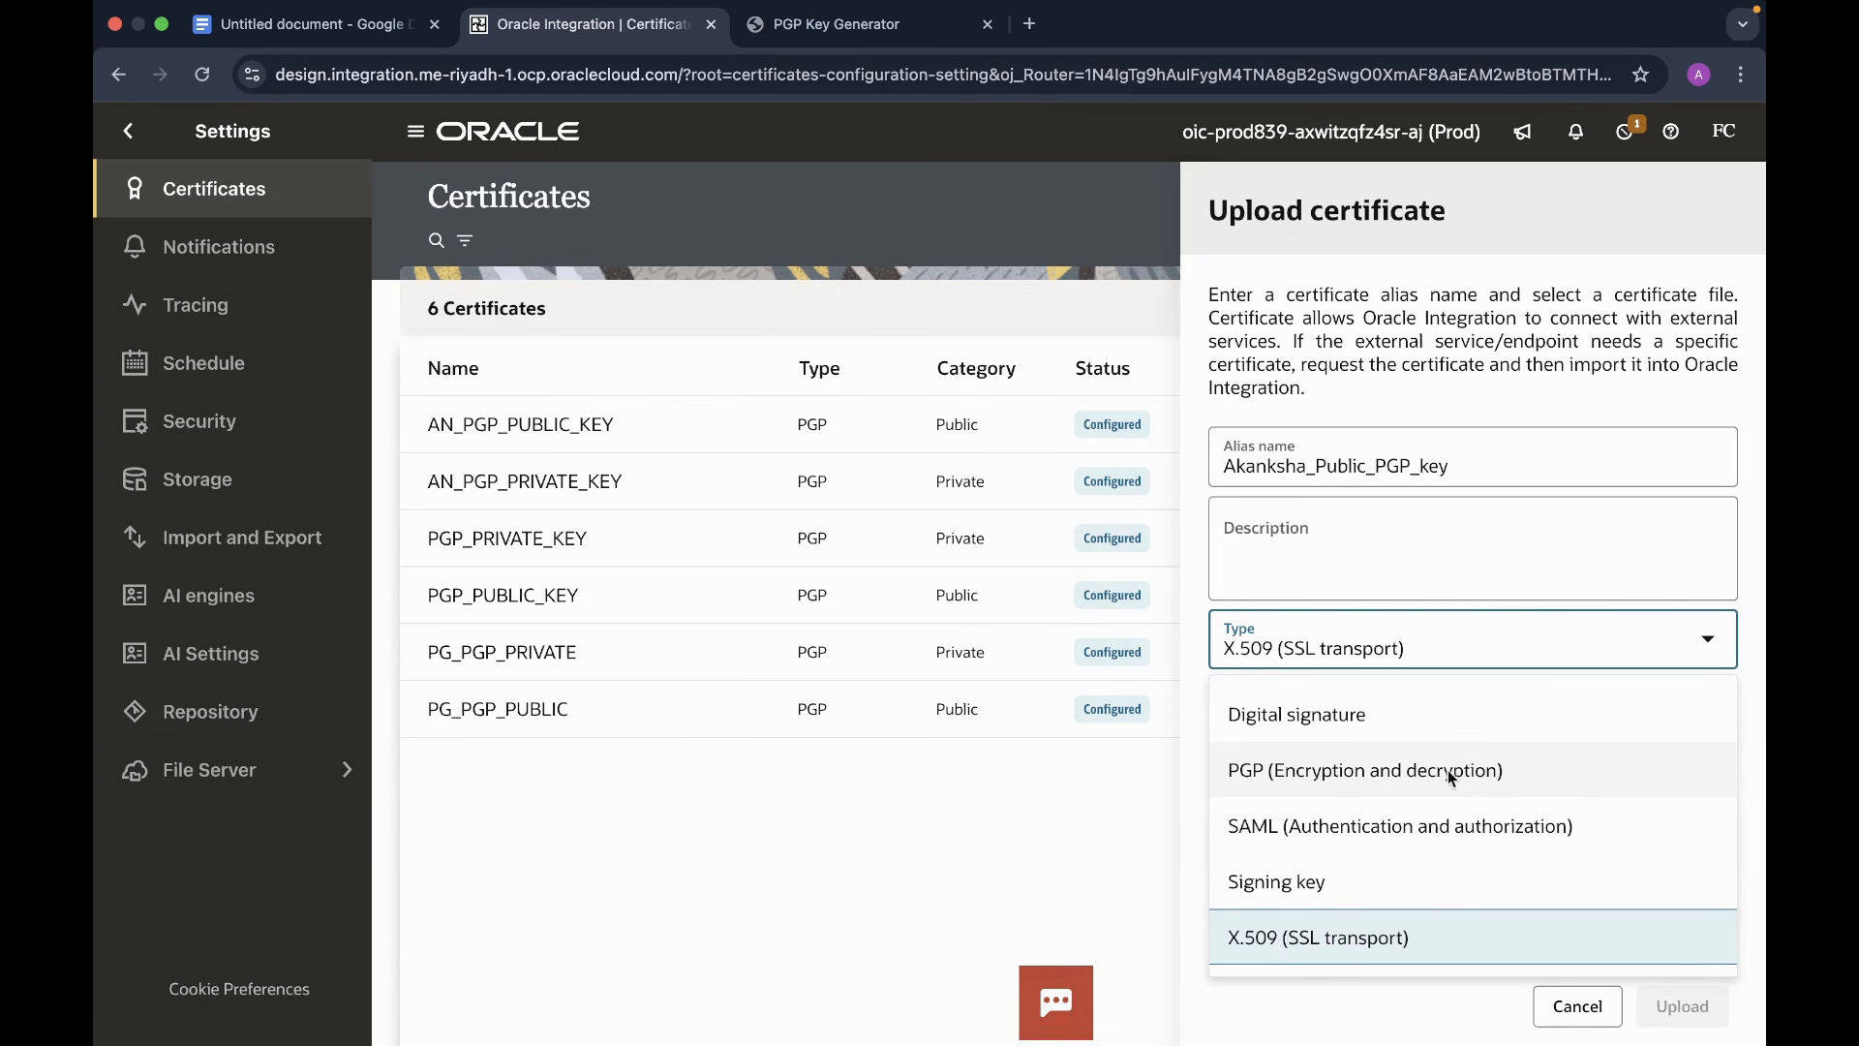
left_click(1375, 771)
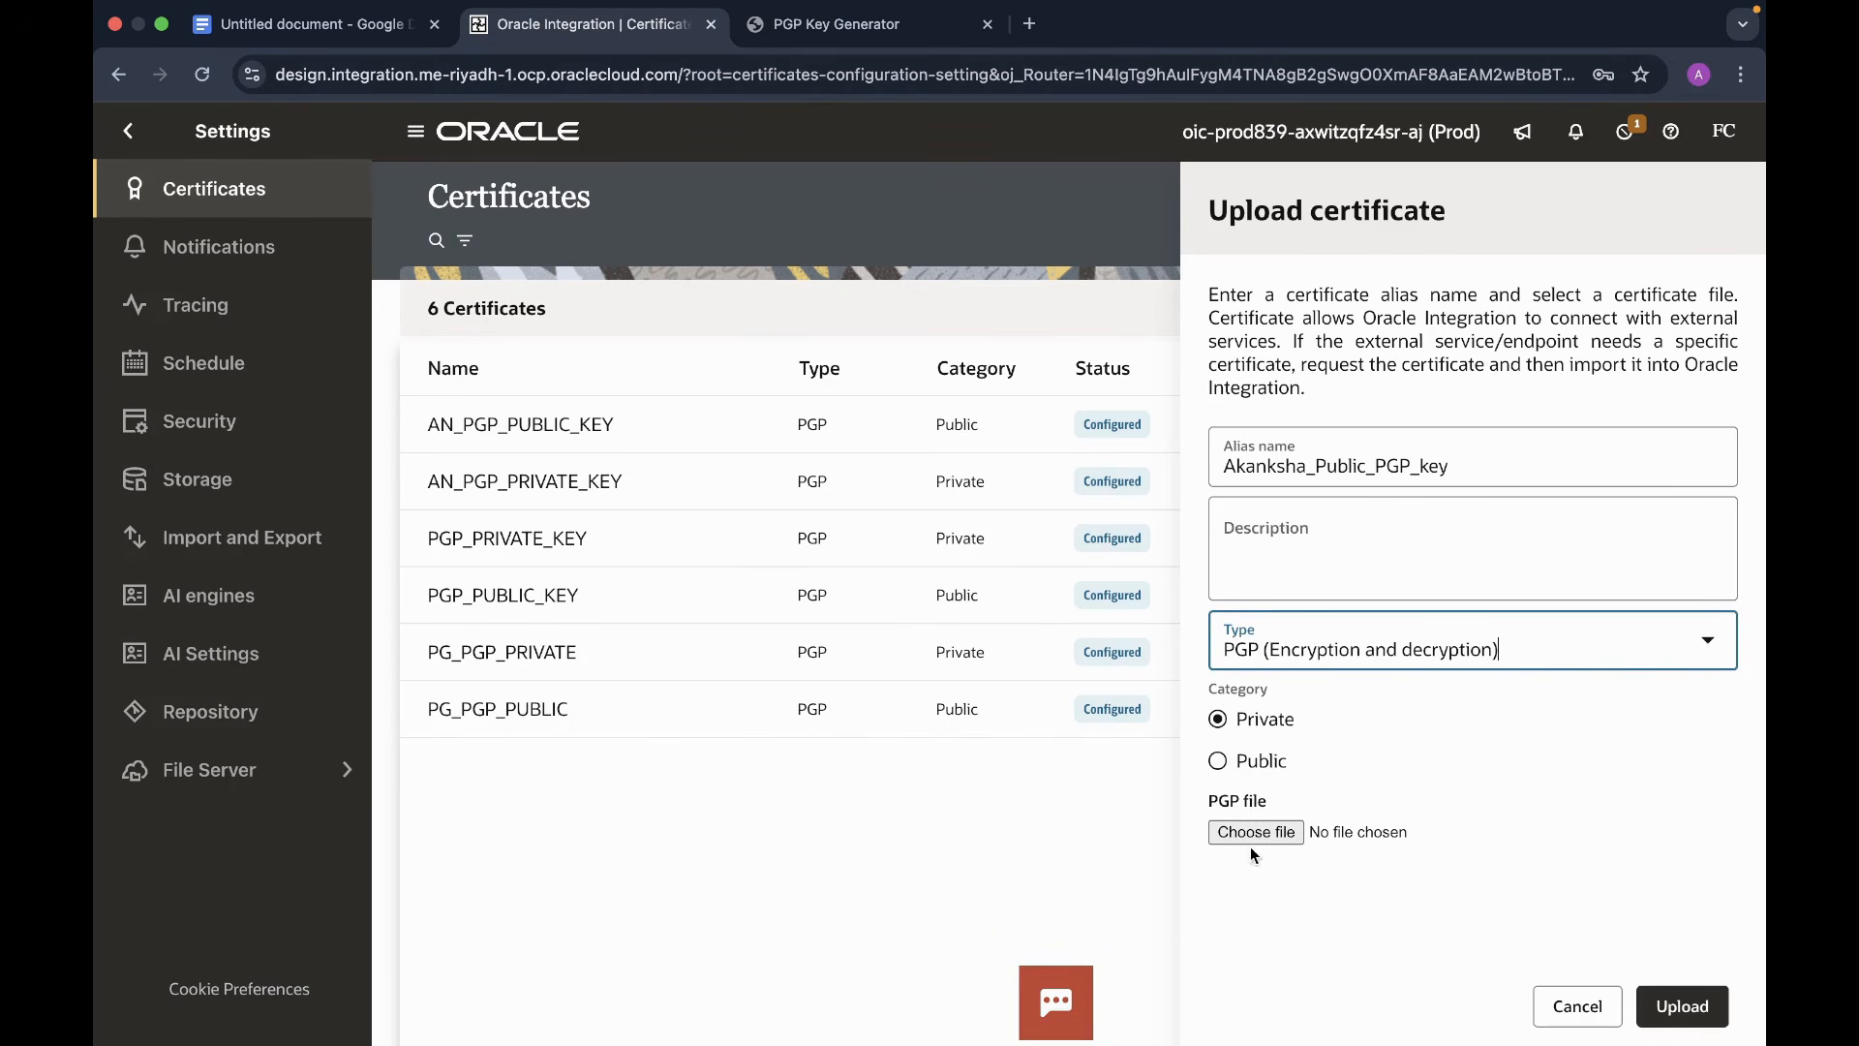
left_click(1218, 760)
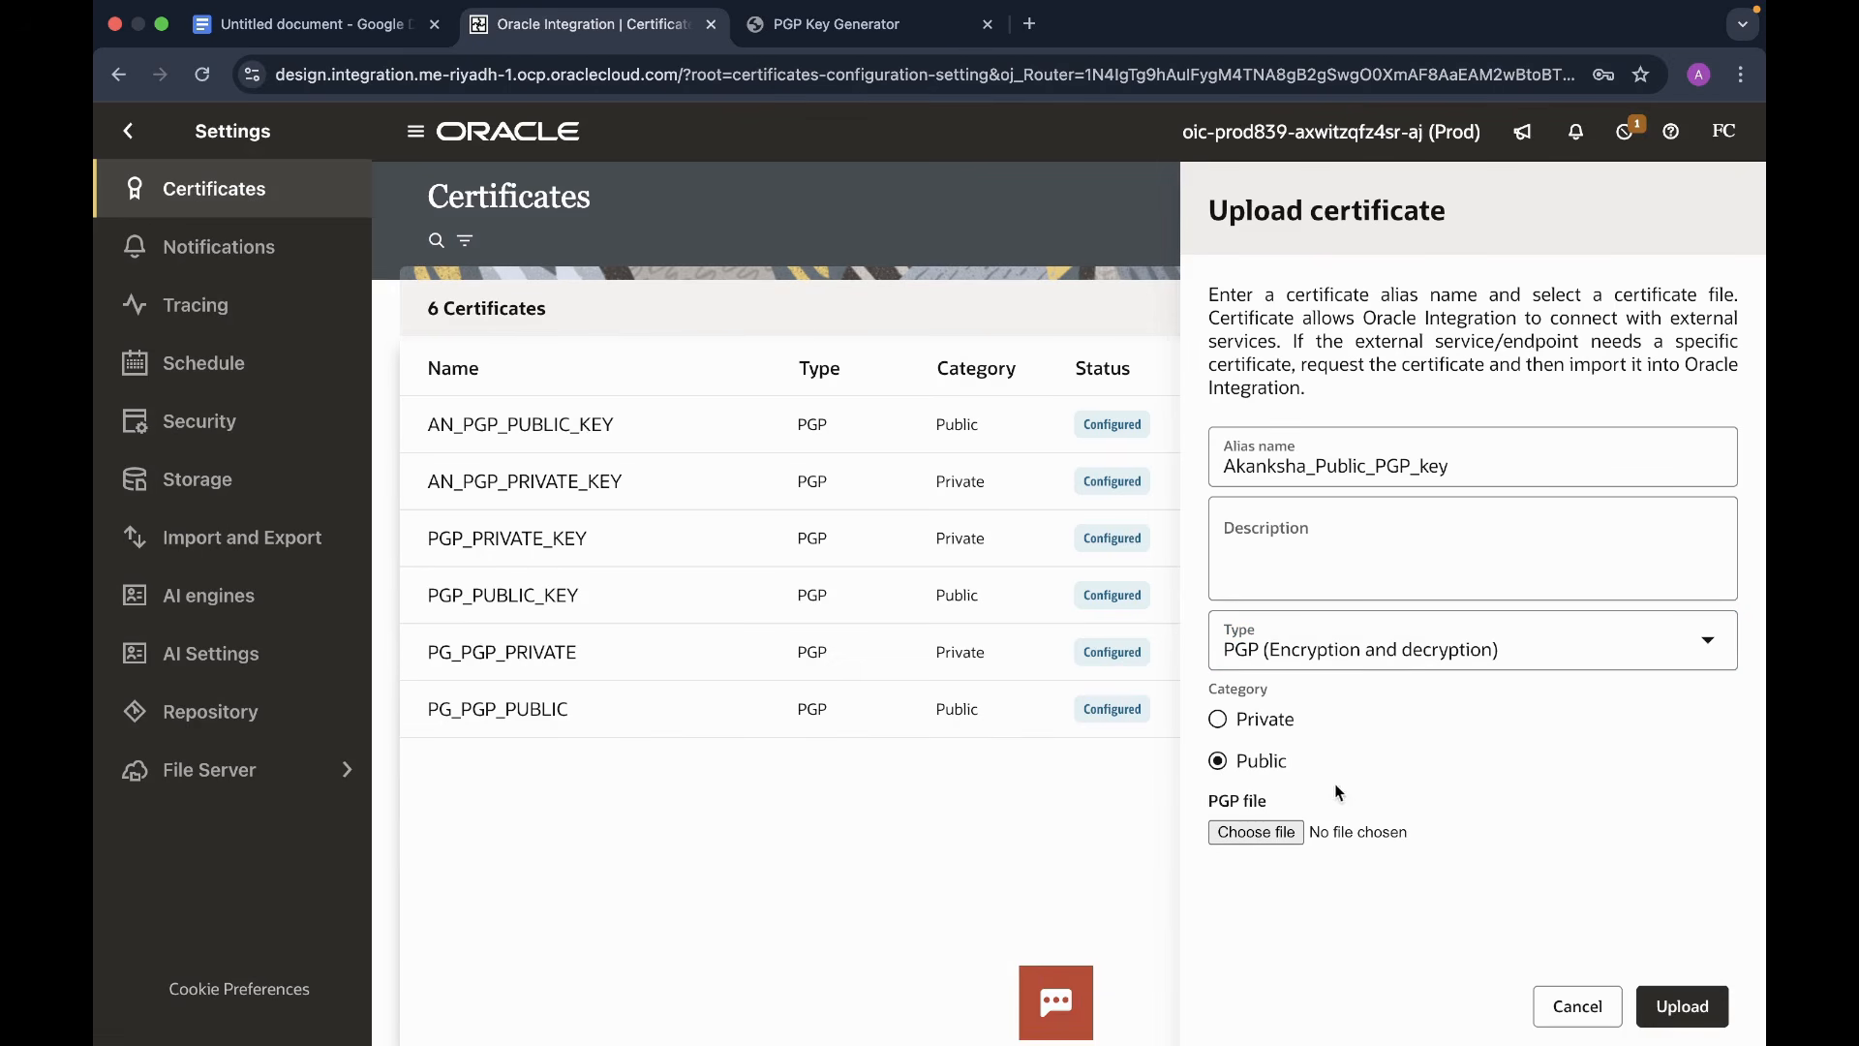
left_click(1249, 833)
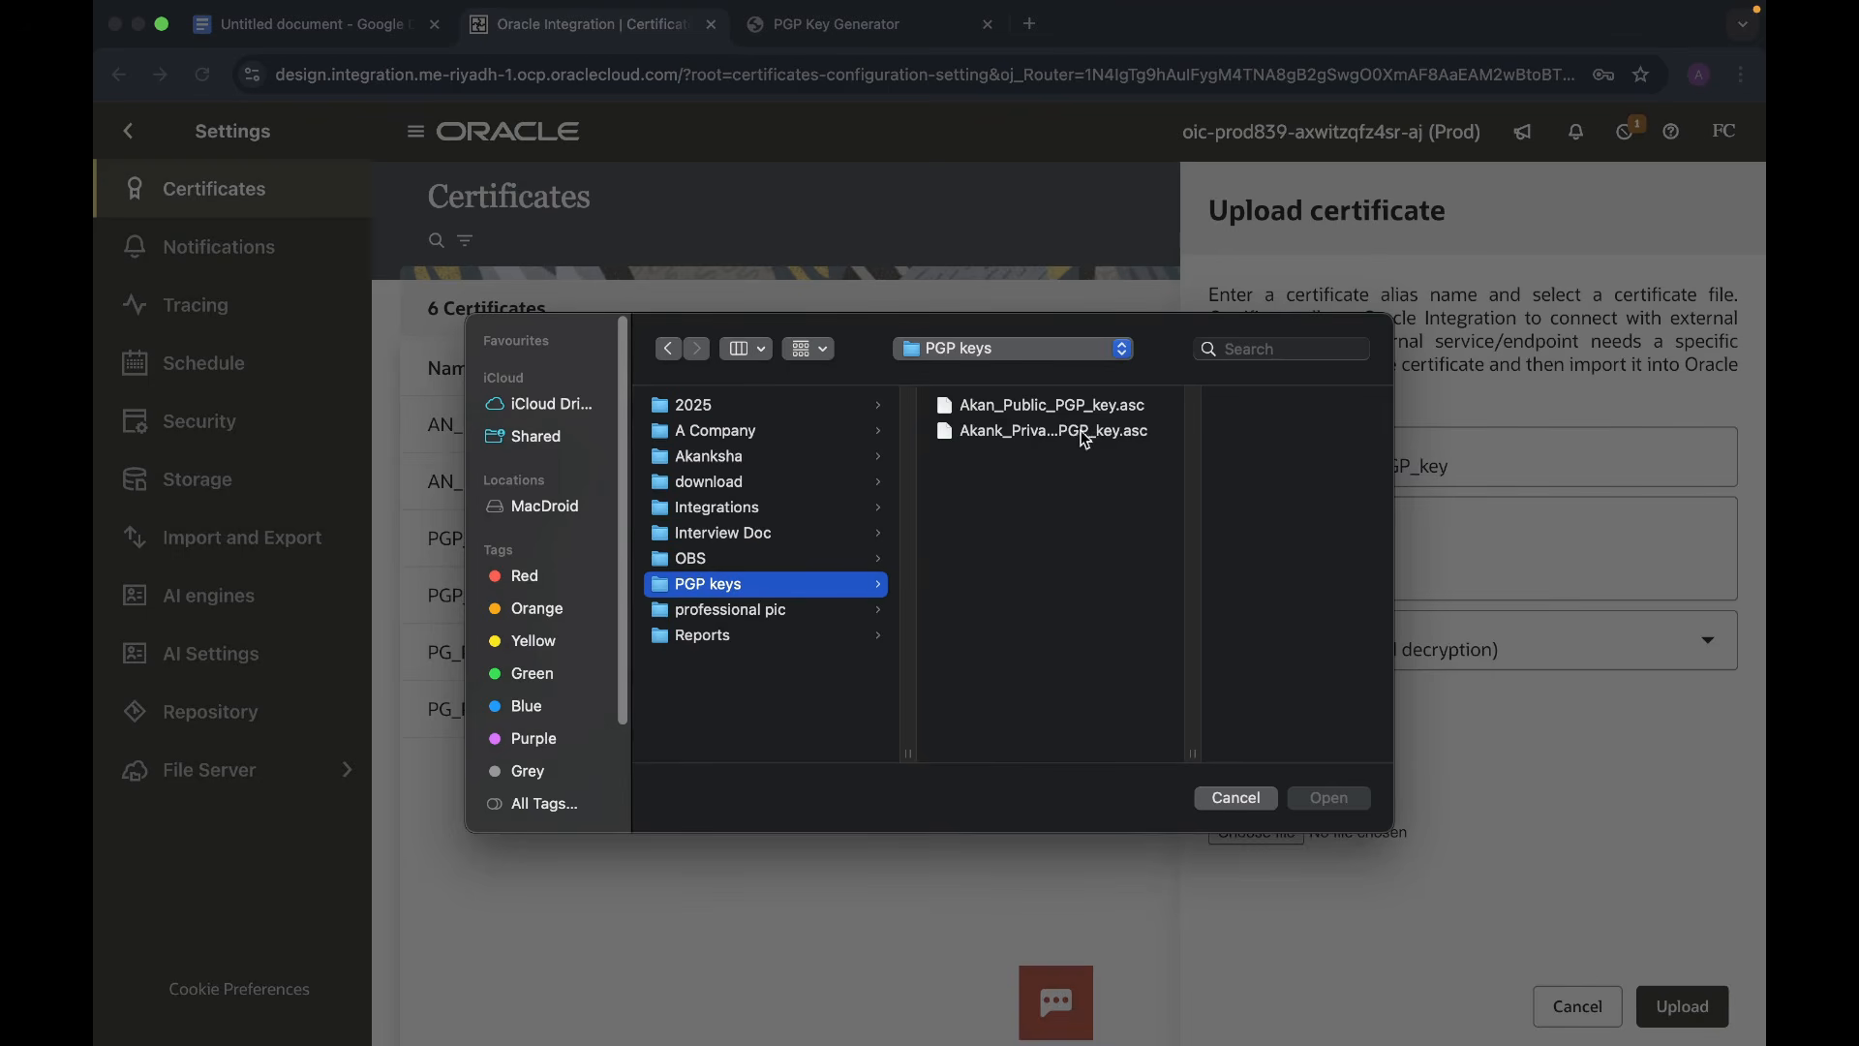
- Attach the public key file, set the cipher algorithm to AES128 and upload the certificate
left_click(1030, 406)
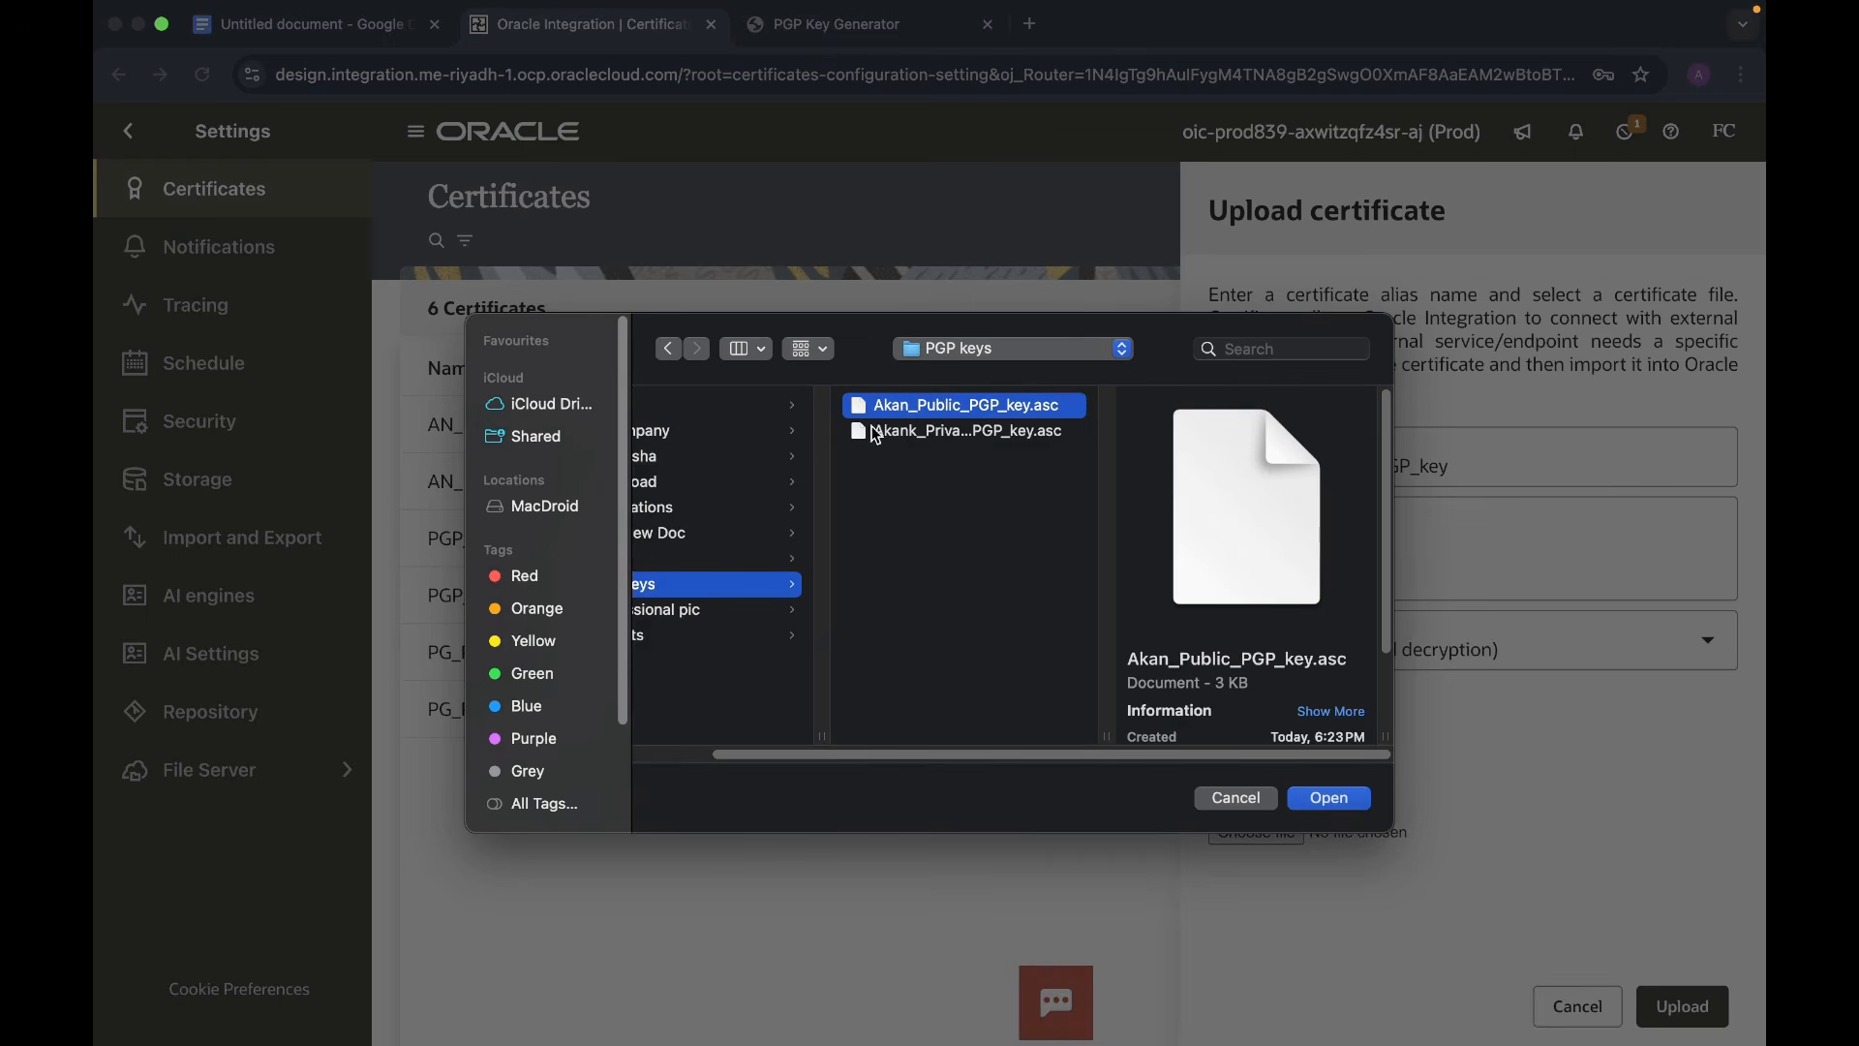
left_click(1334, 802)
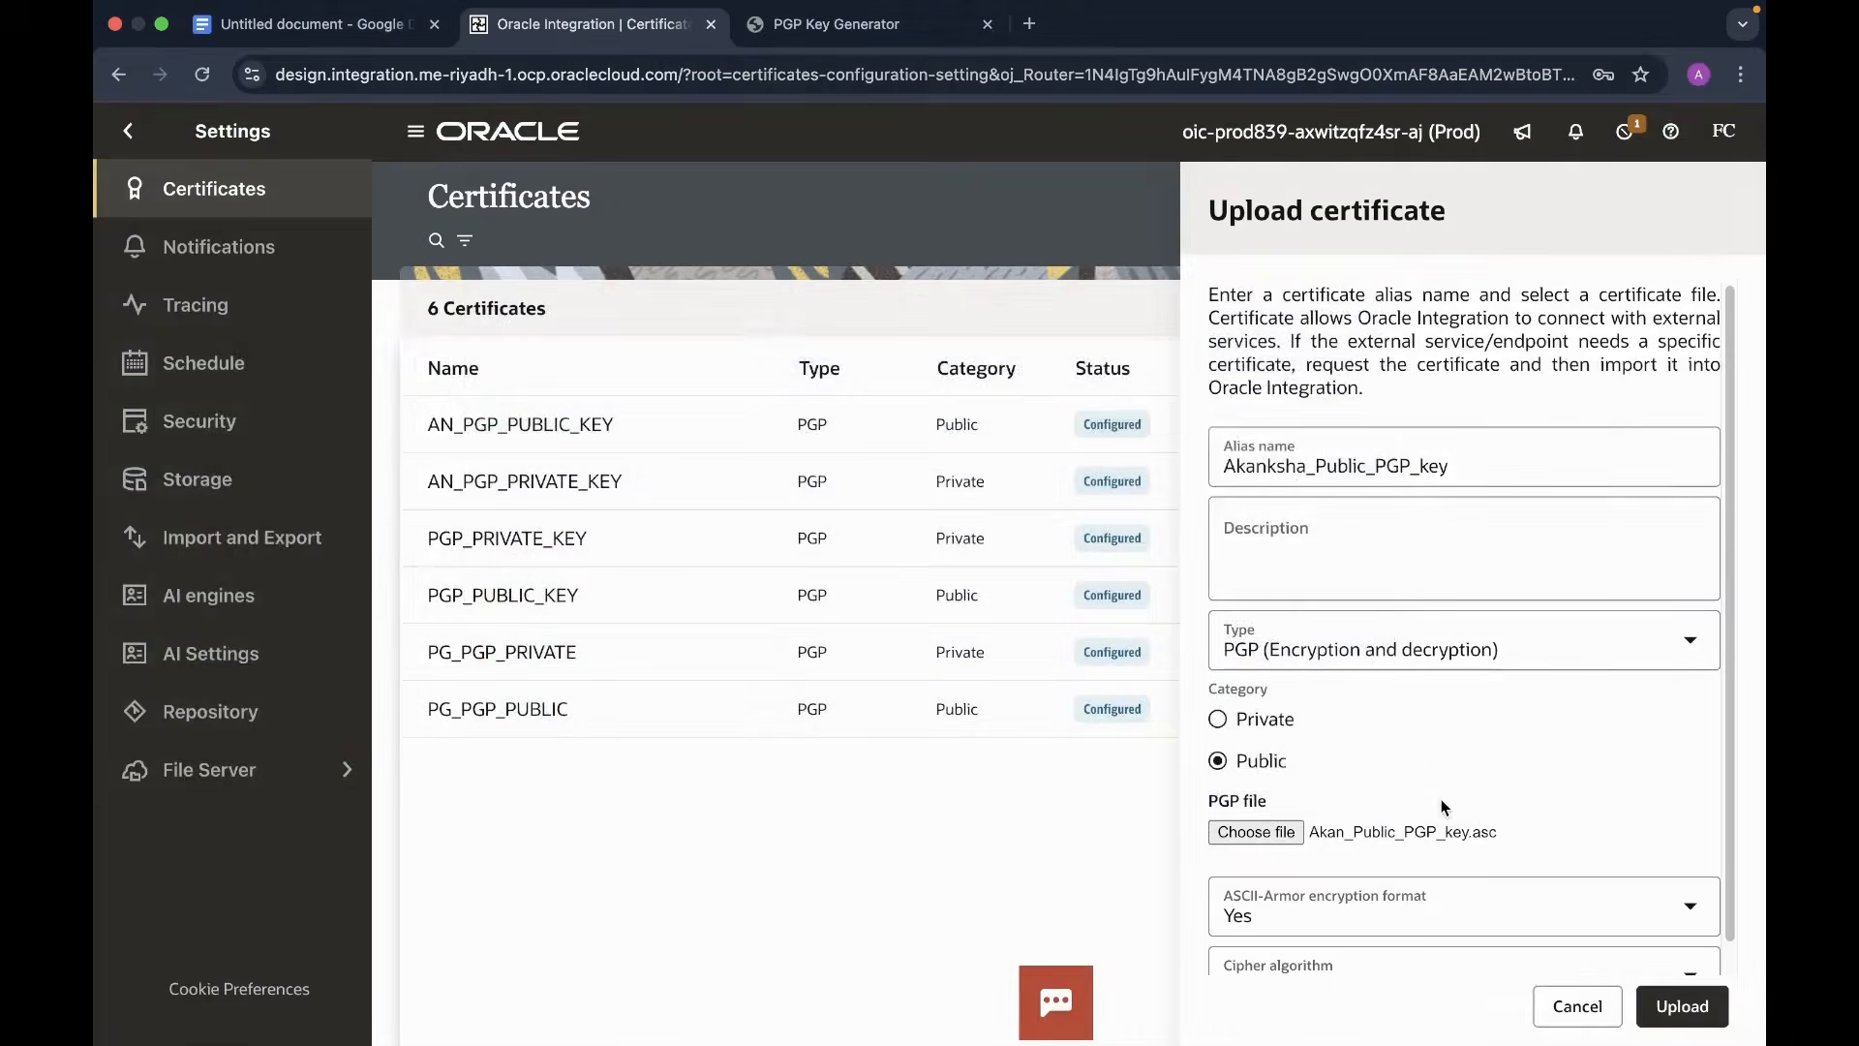
scroll(1461, 767, "down", 1)
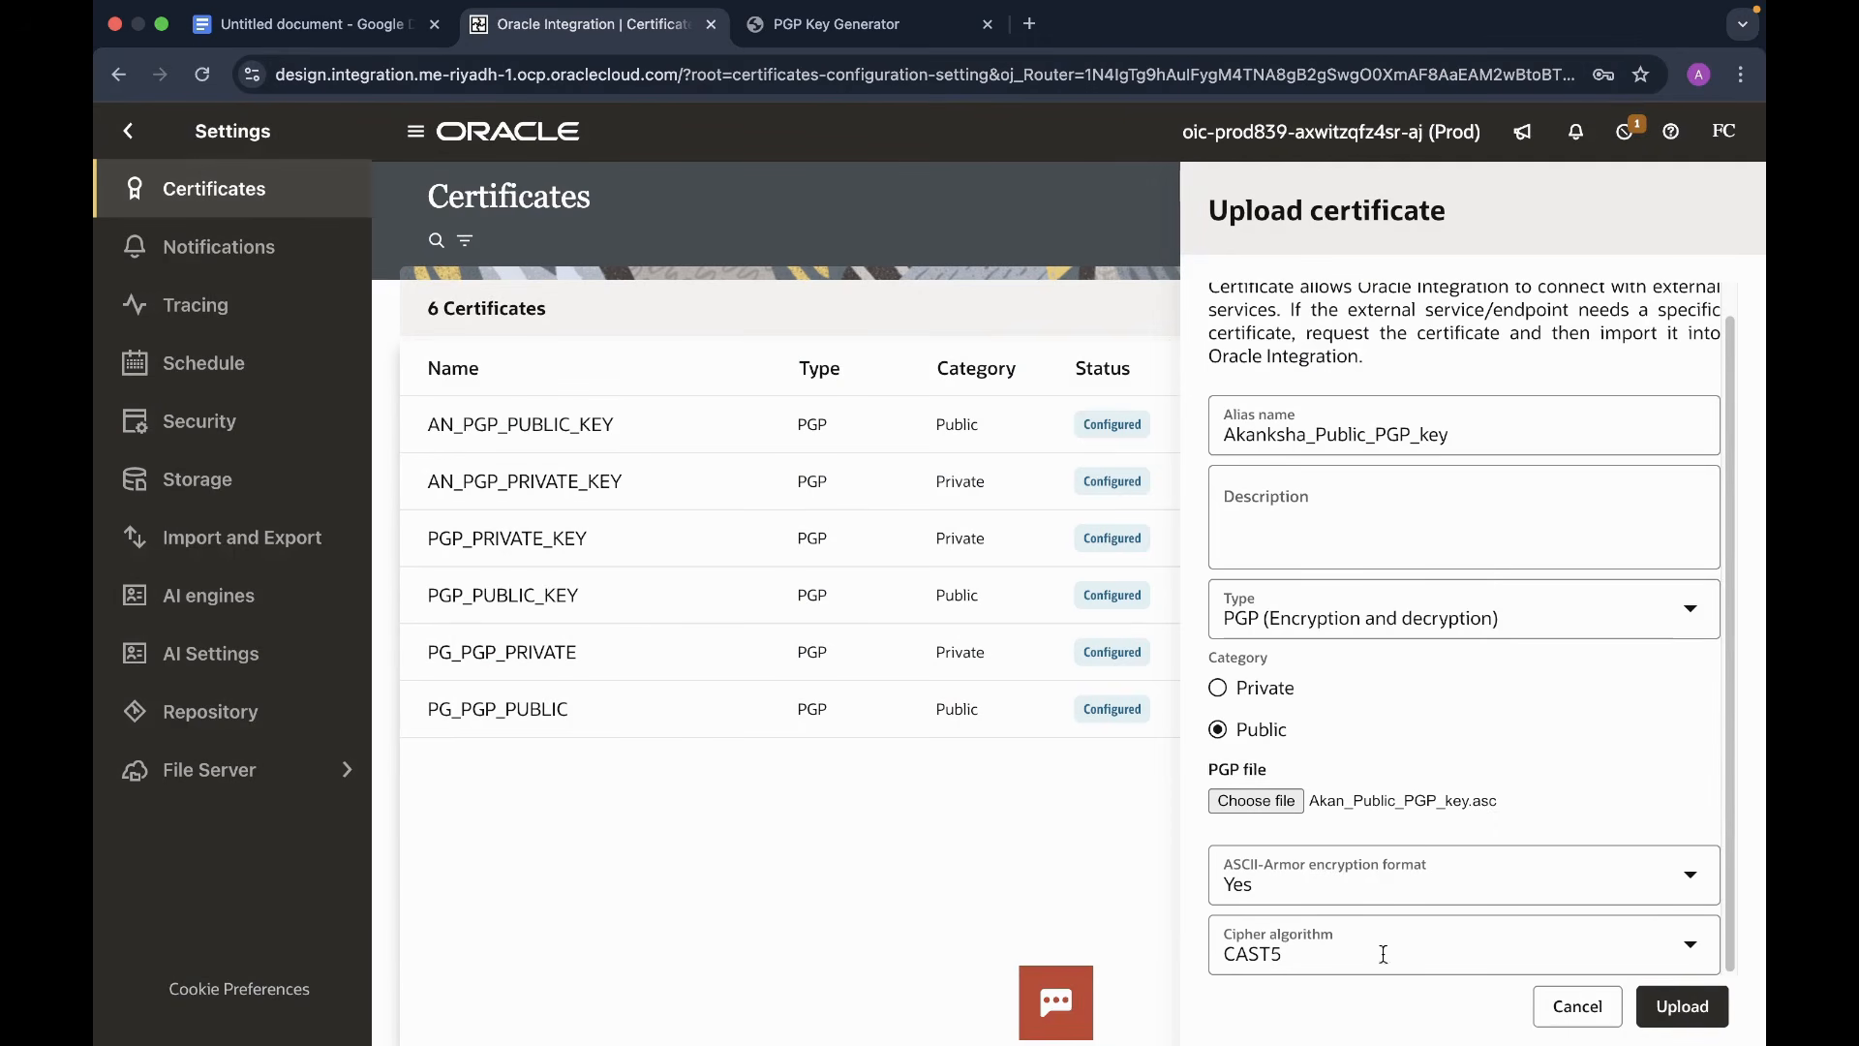
left_click(1658, 956)
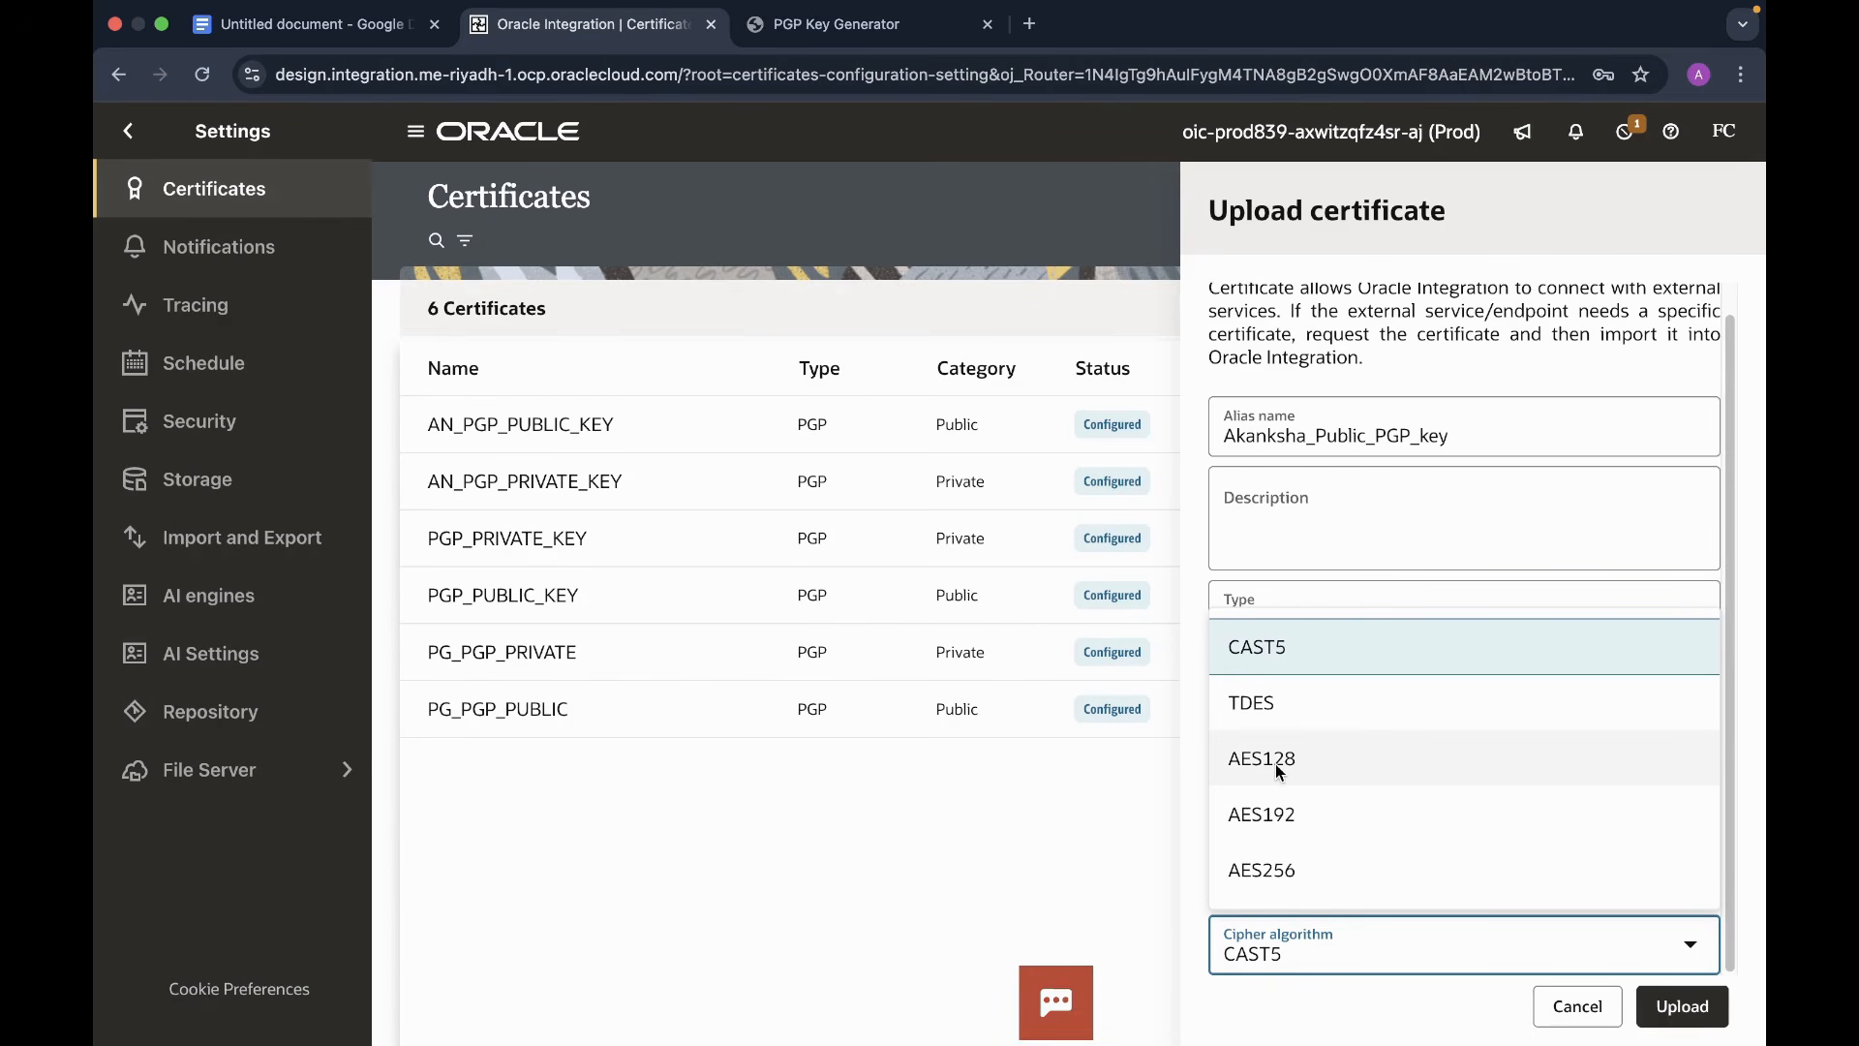
left_click(1327, 759)
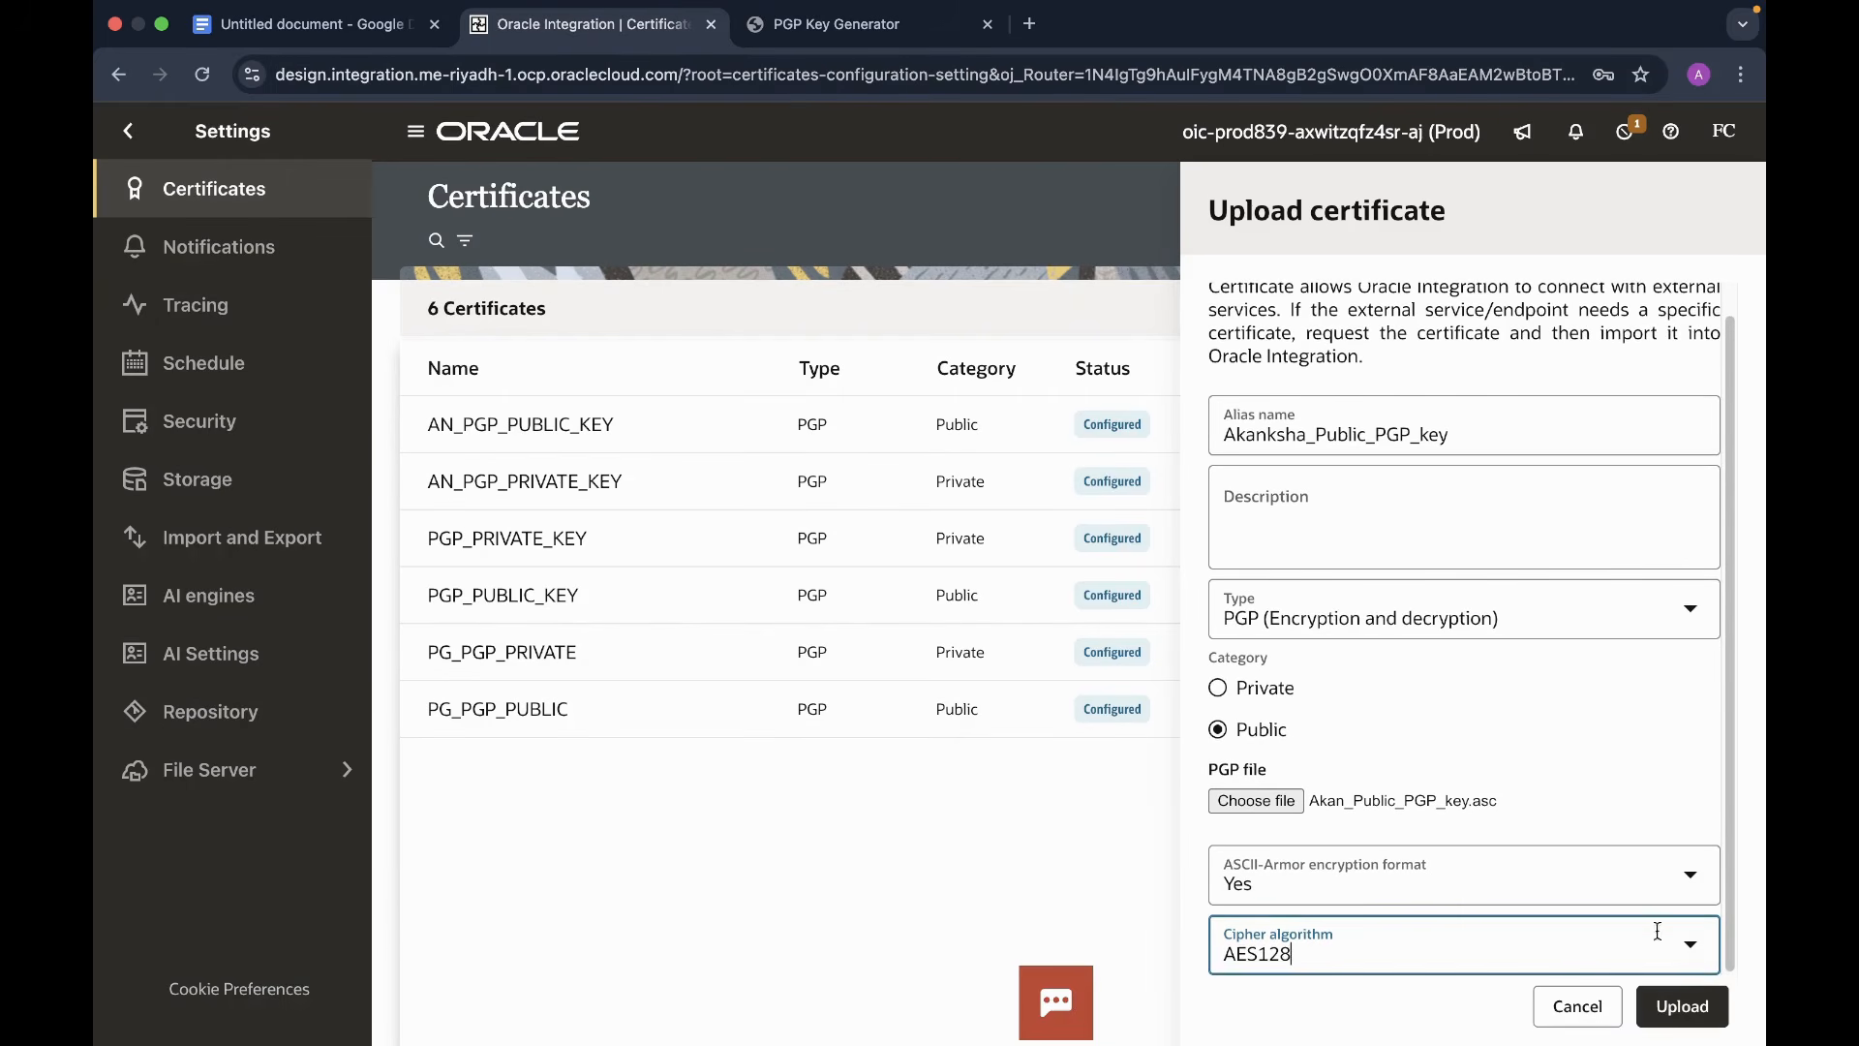
left_click(1683, 1014)
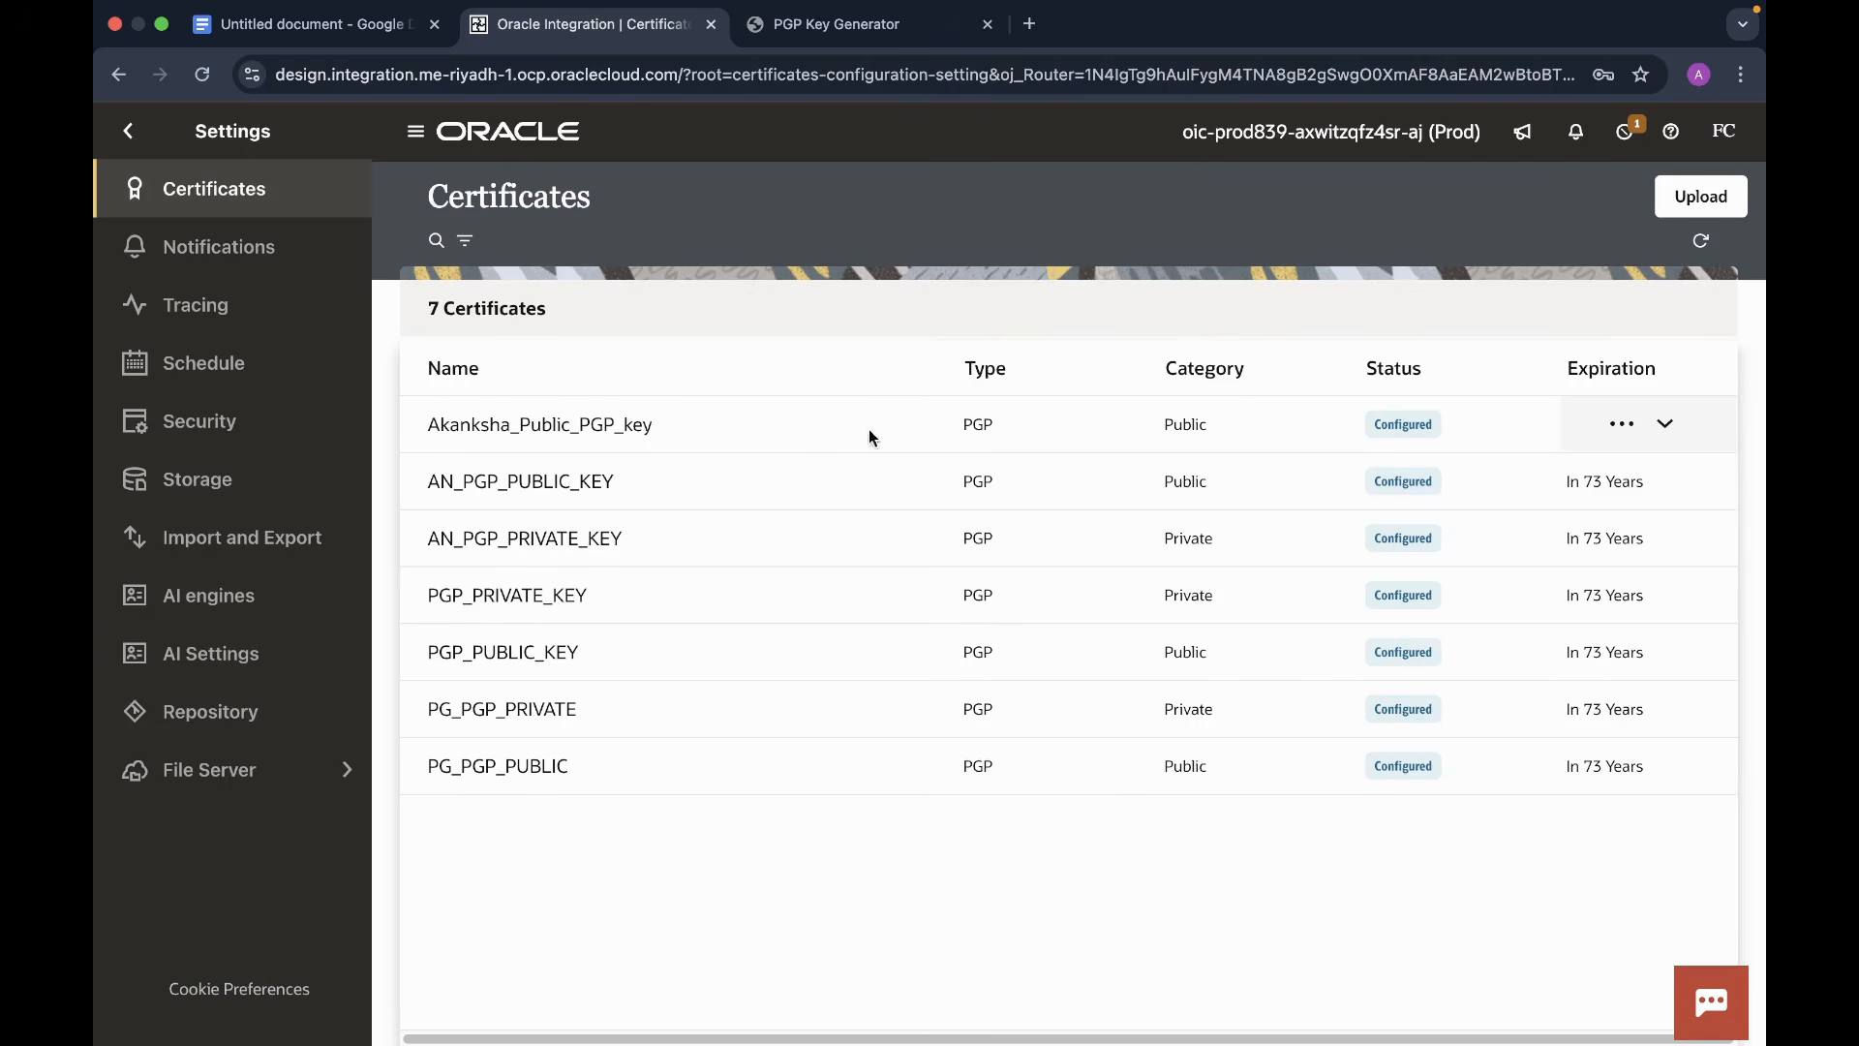
left_click(1701, 200)
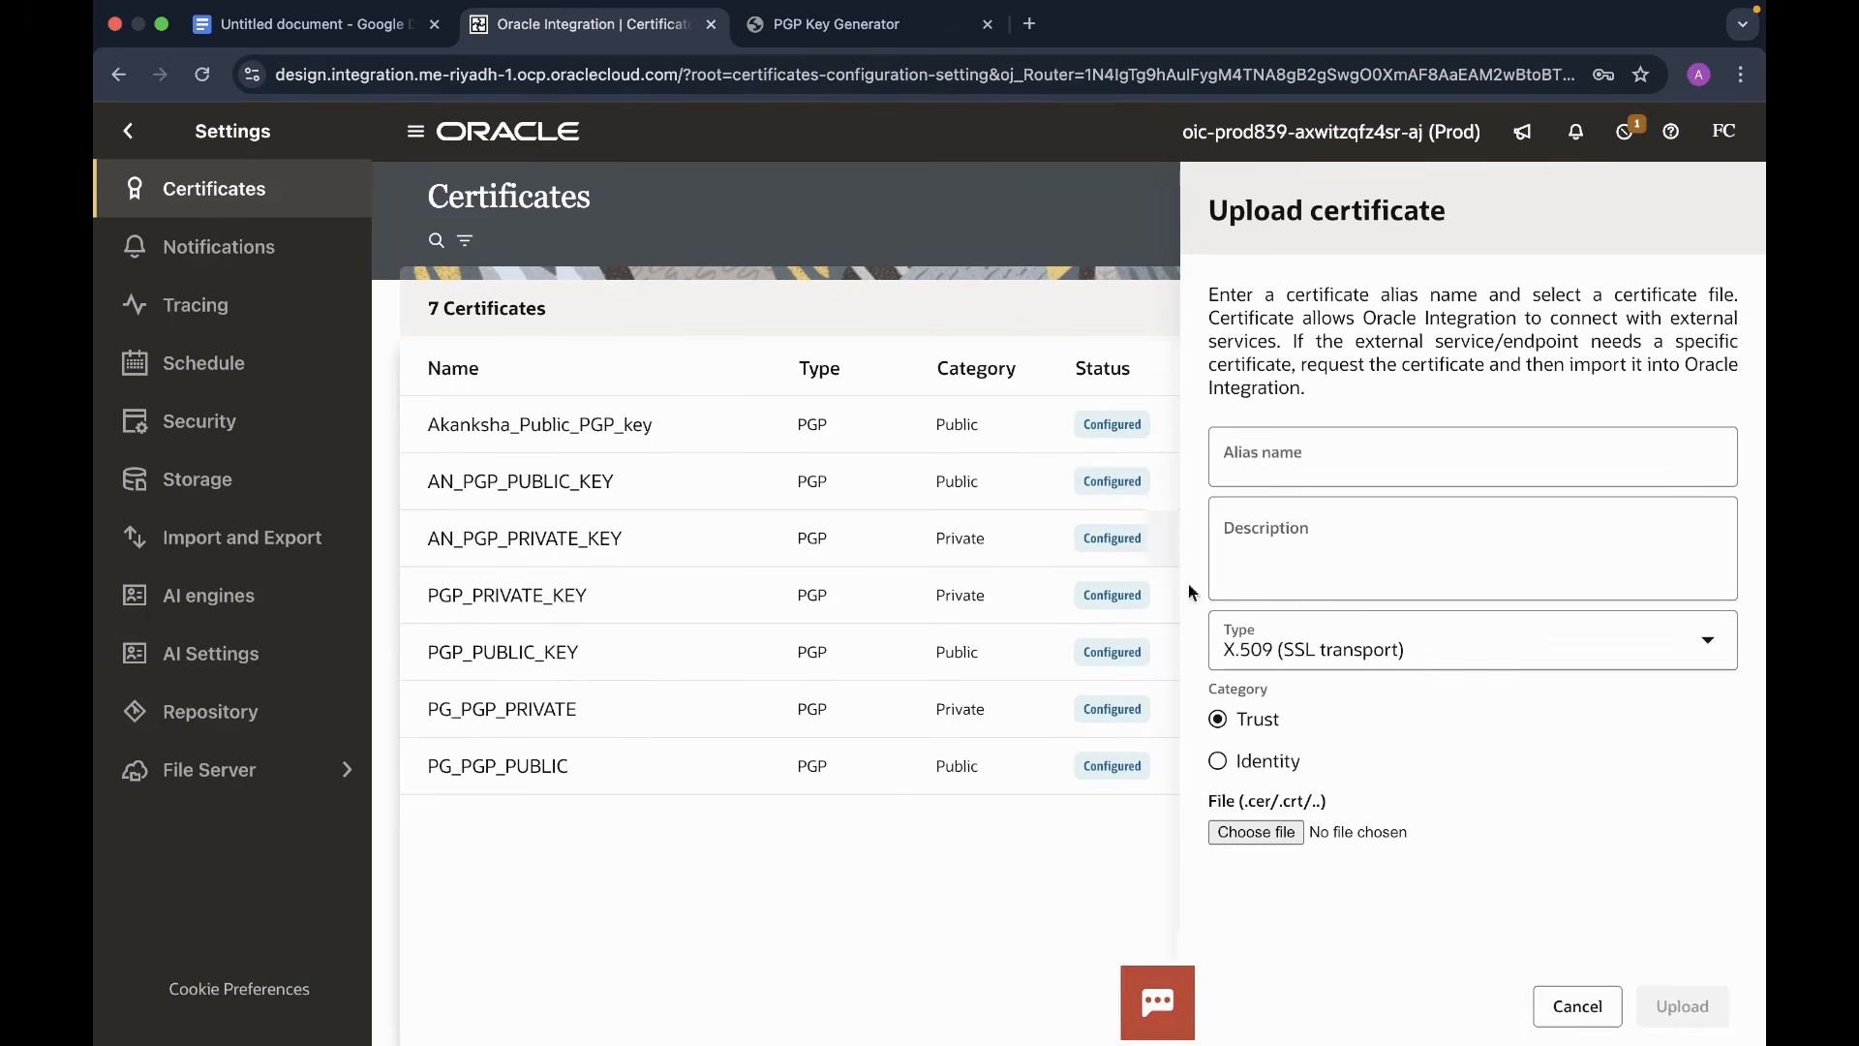
- Name the certificate Akanksha_Private_PGP_key, set Type to PGP and attach Akank_Private_PGP_key.asc
left_click(1362, 473)
type("Akanksha")
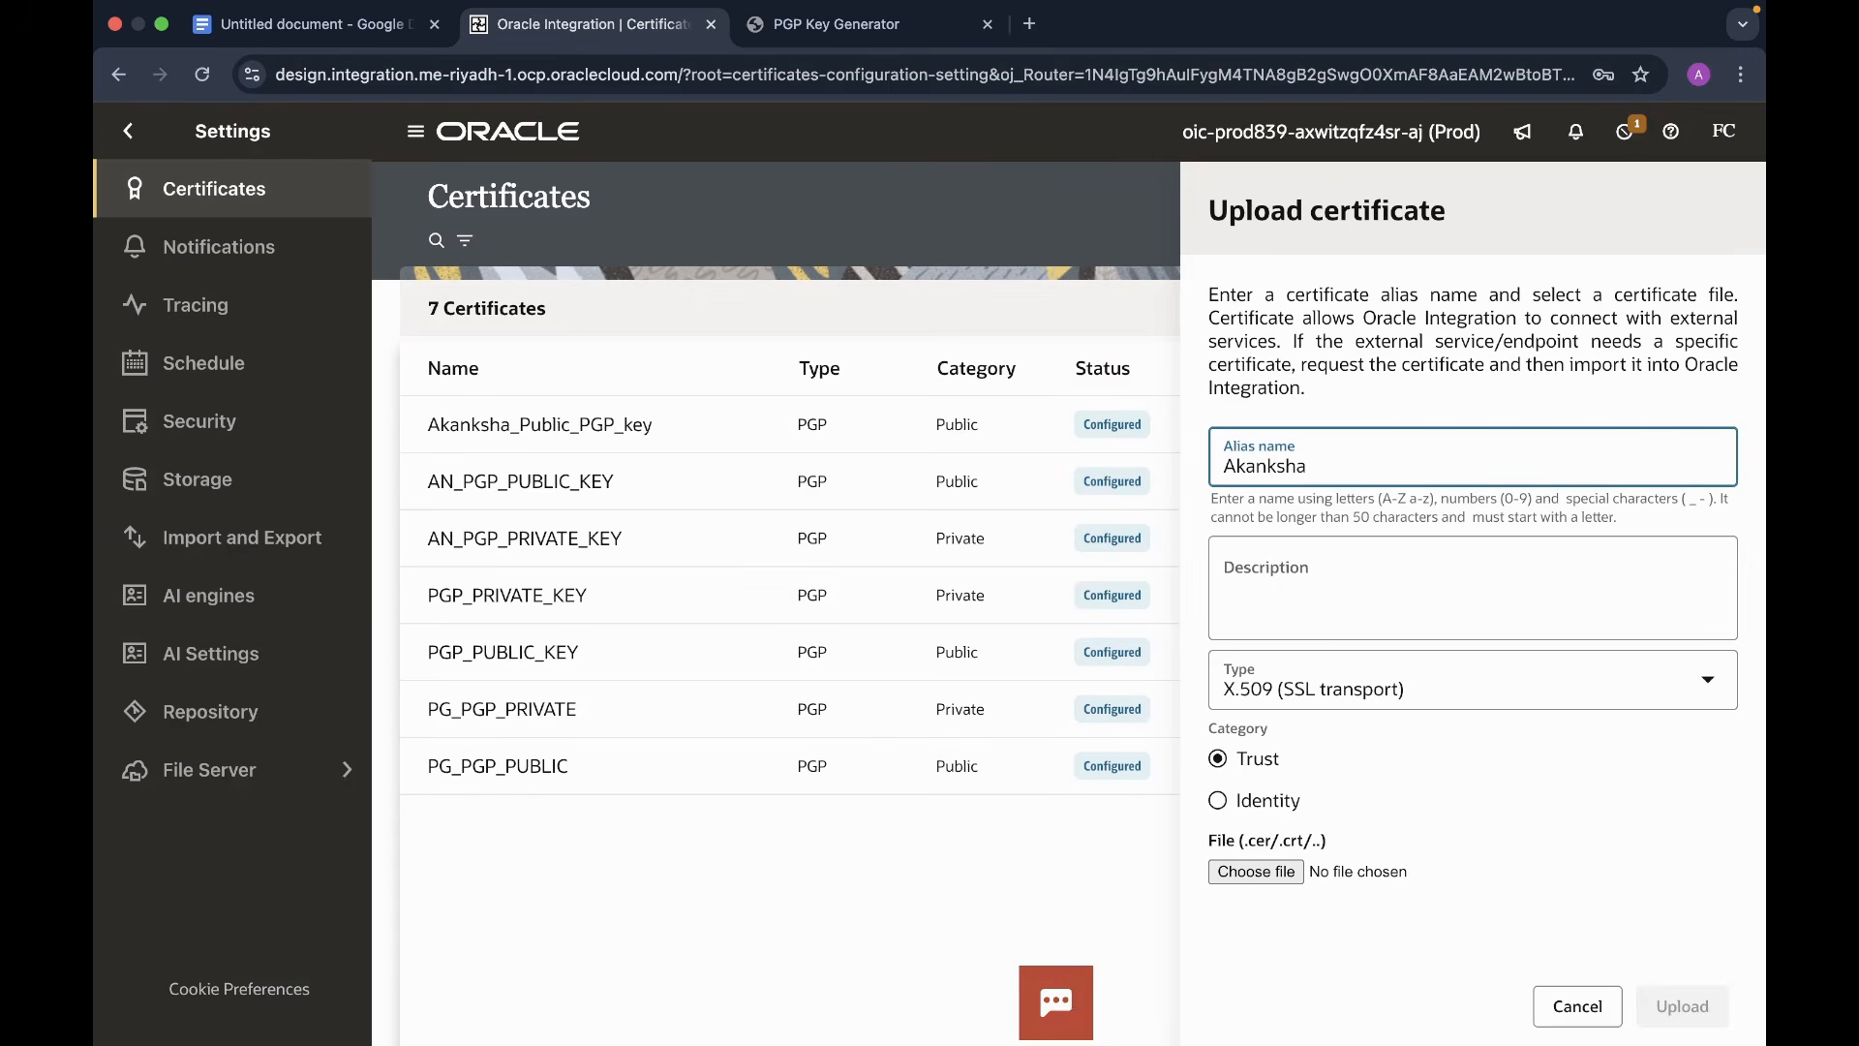
type("_Private_PGP_key")
left_click(1562, 696)
left_click(1374, 809)
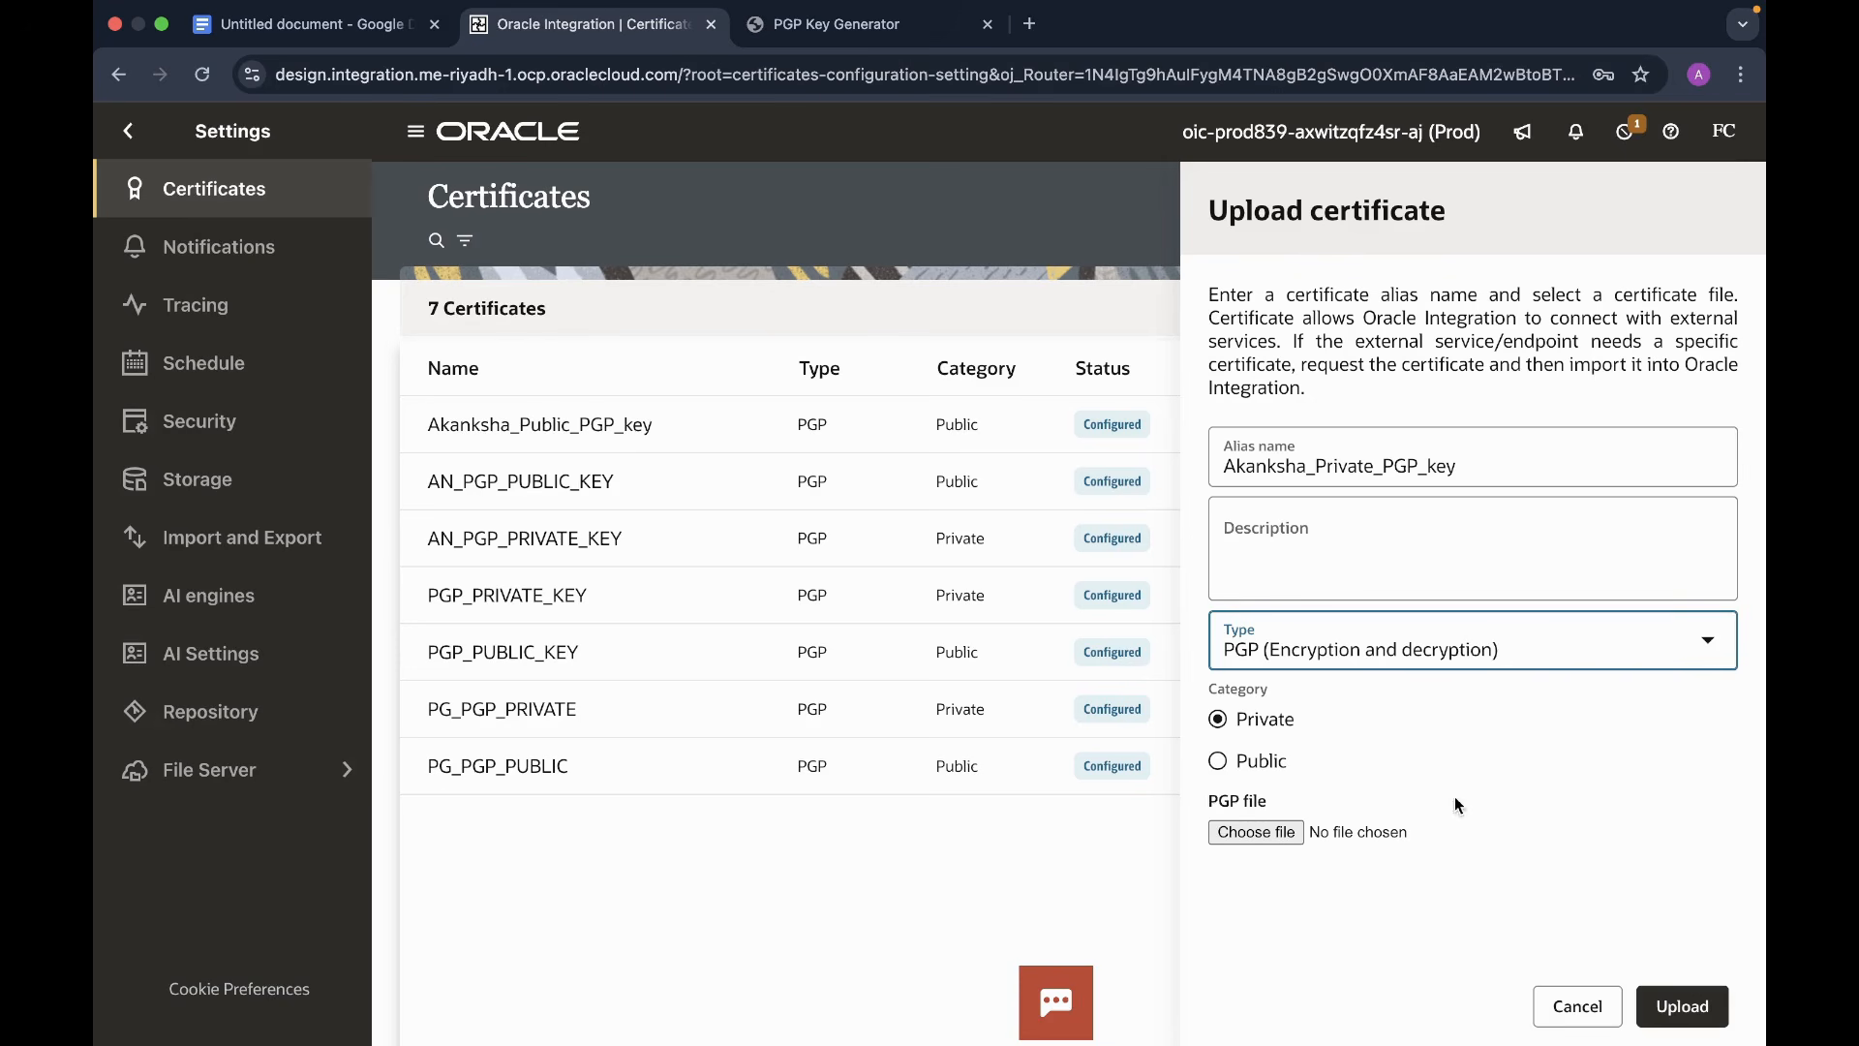
left_click(1244, 831)
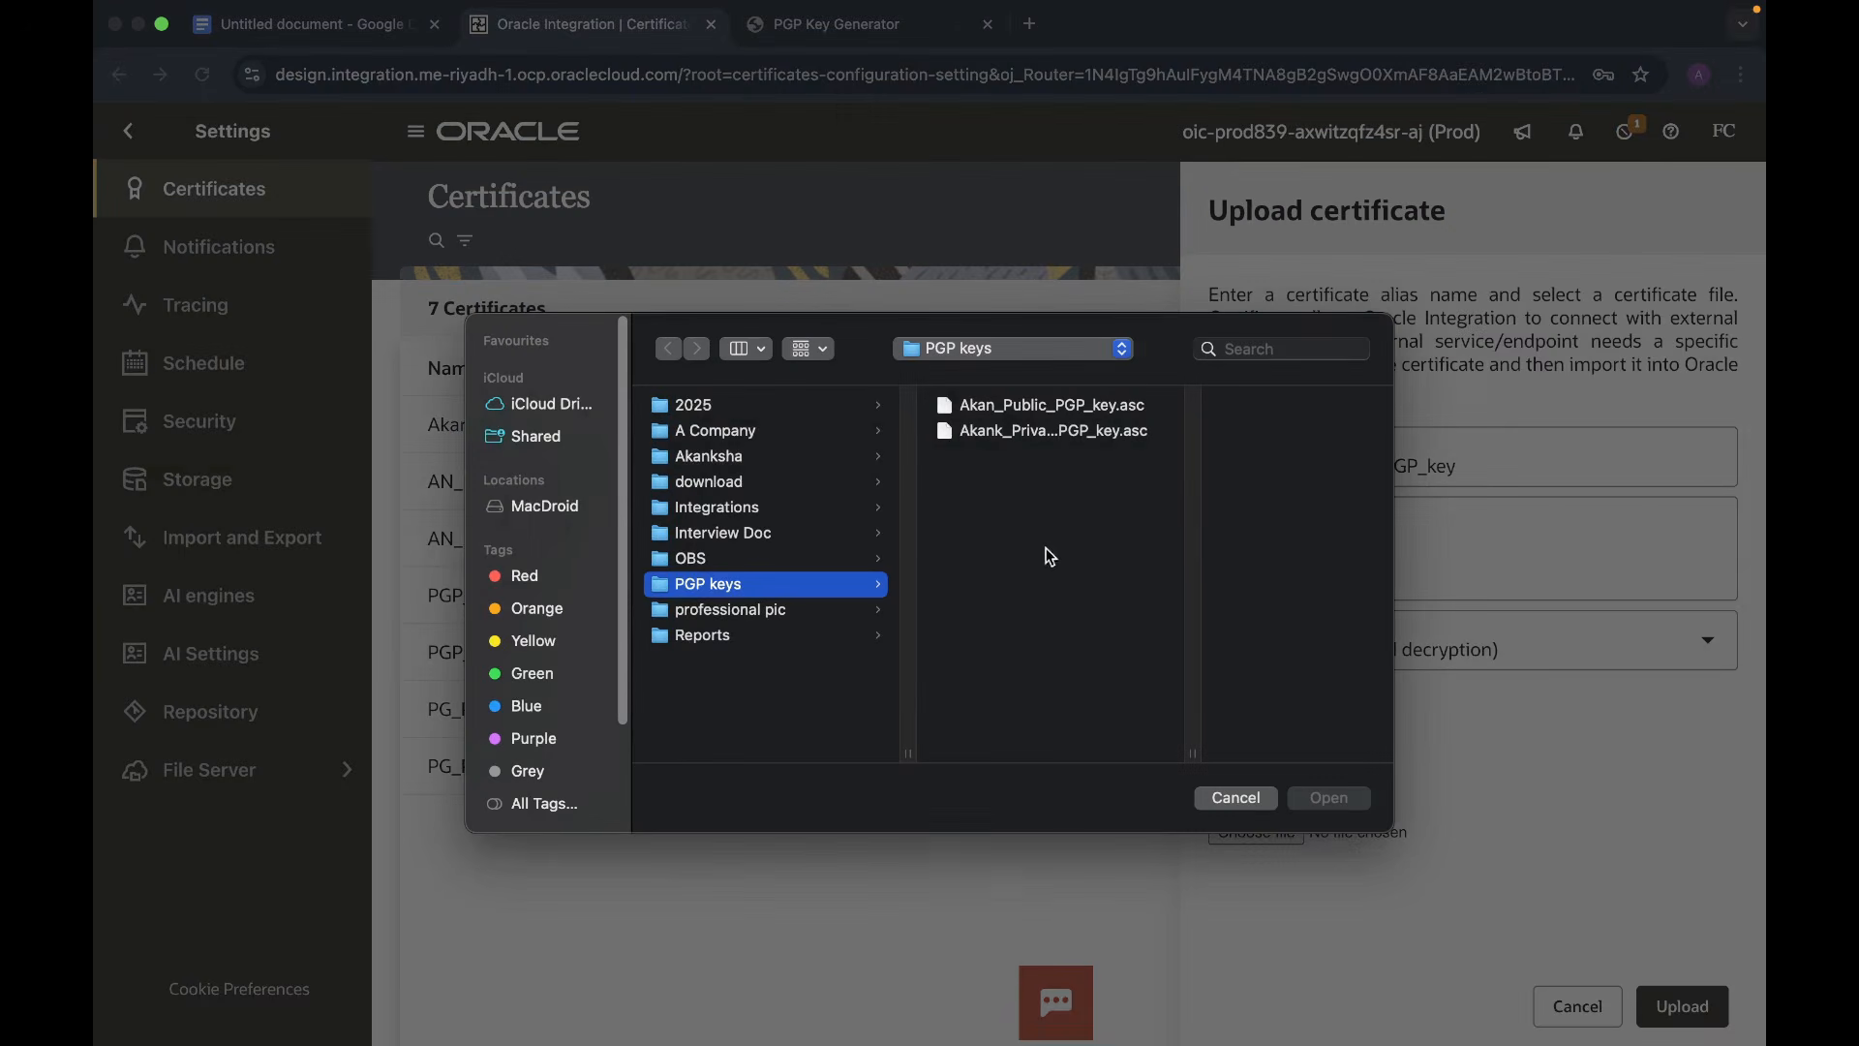
left_click(1065, 432)
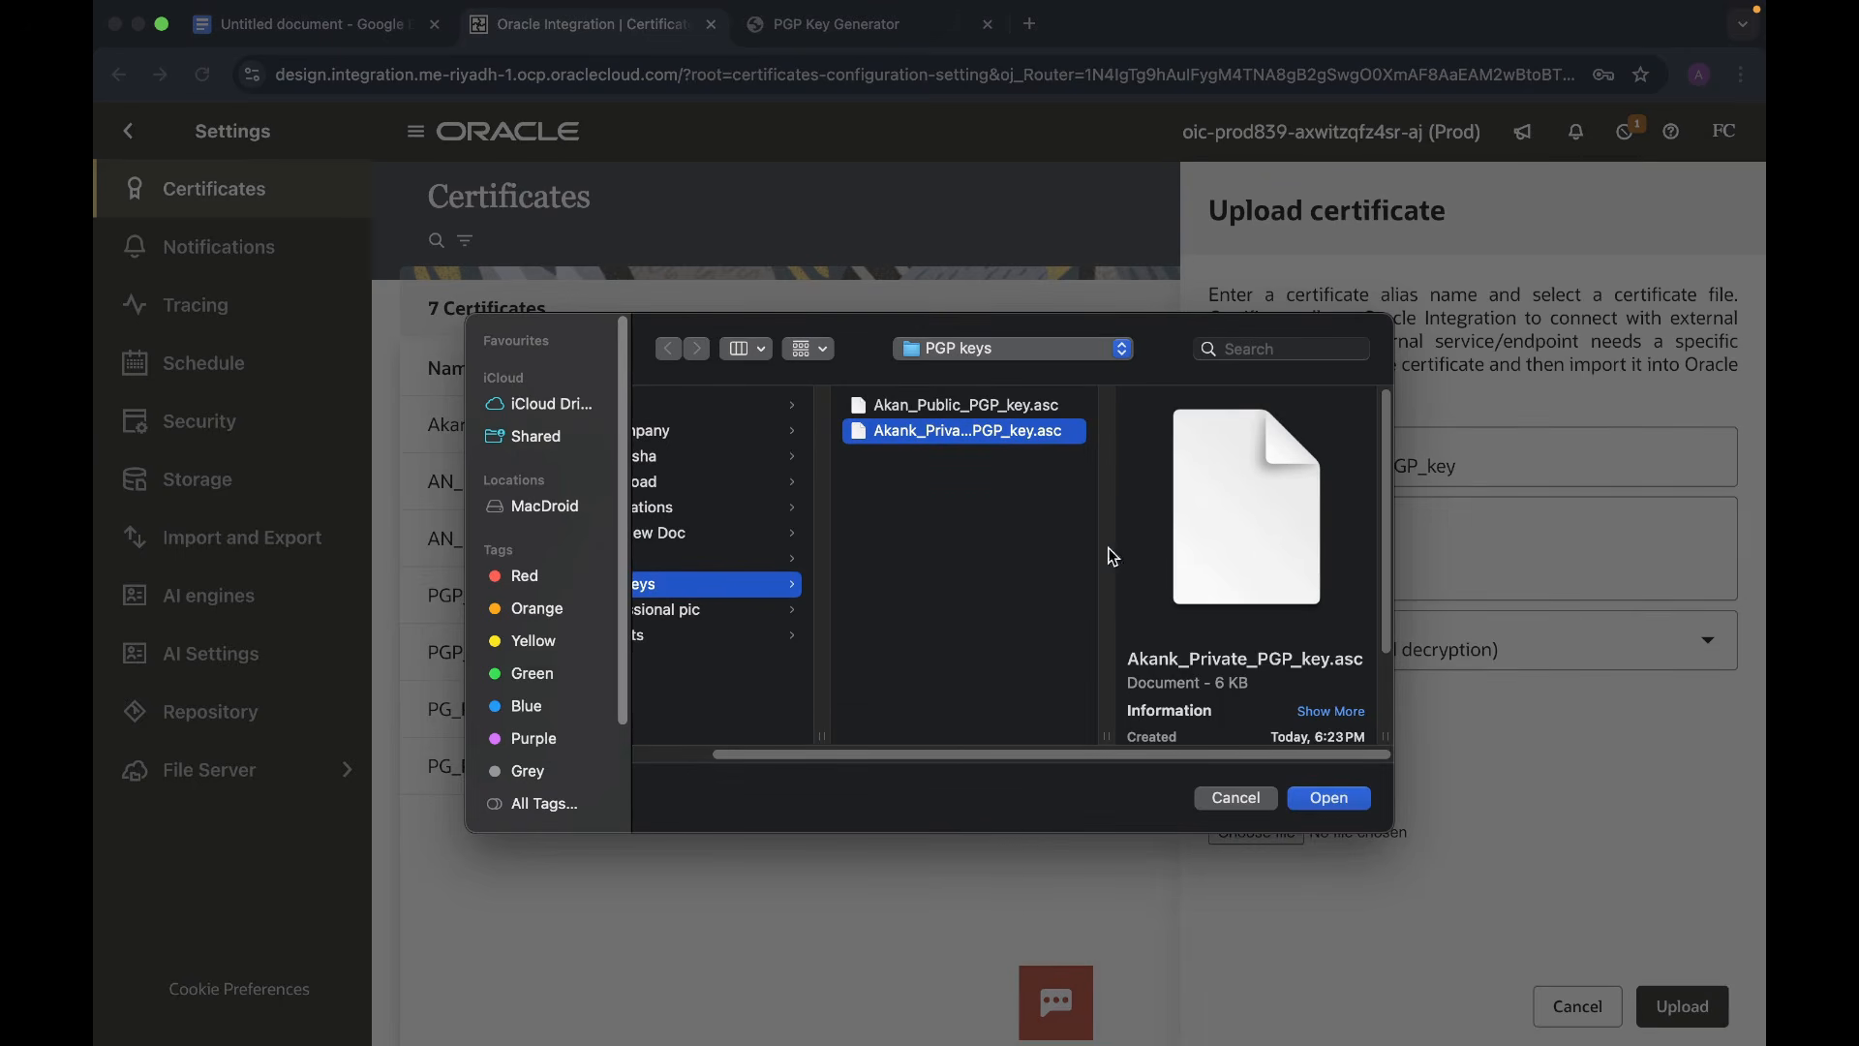
left_click(1303, 796)
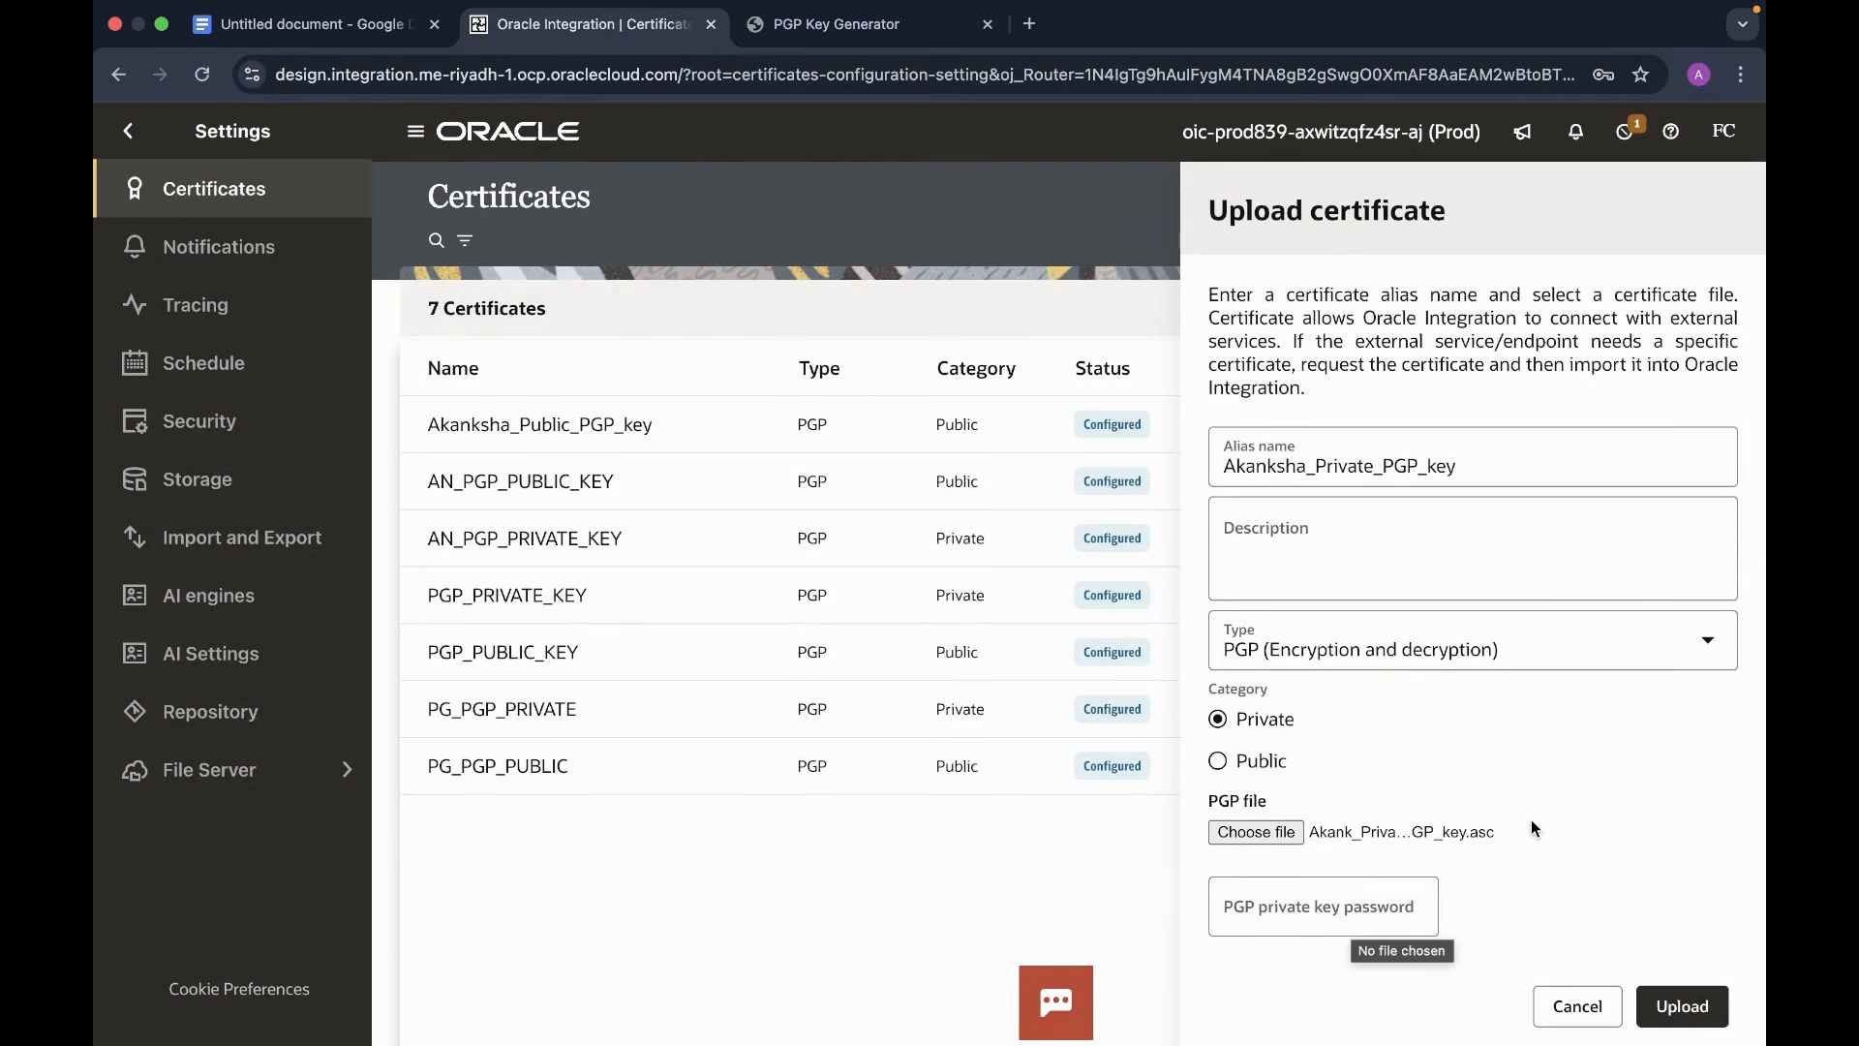
- Enter the private key password after checking the passphrase on the key generator page
left_click(1281, 910)
type("*******")
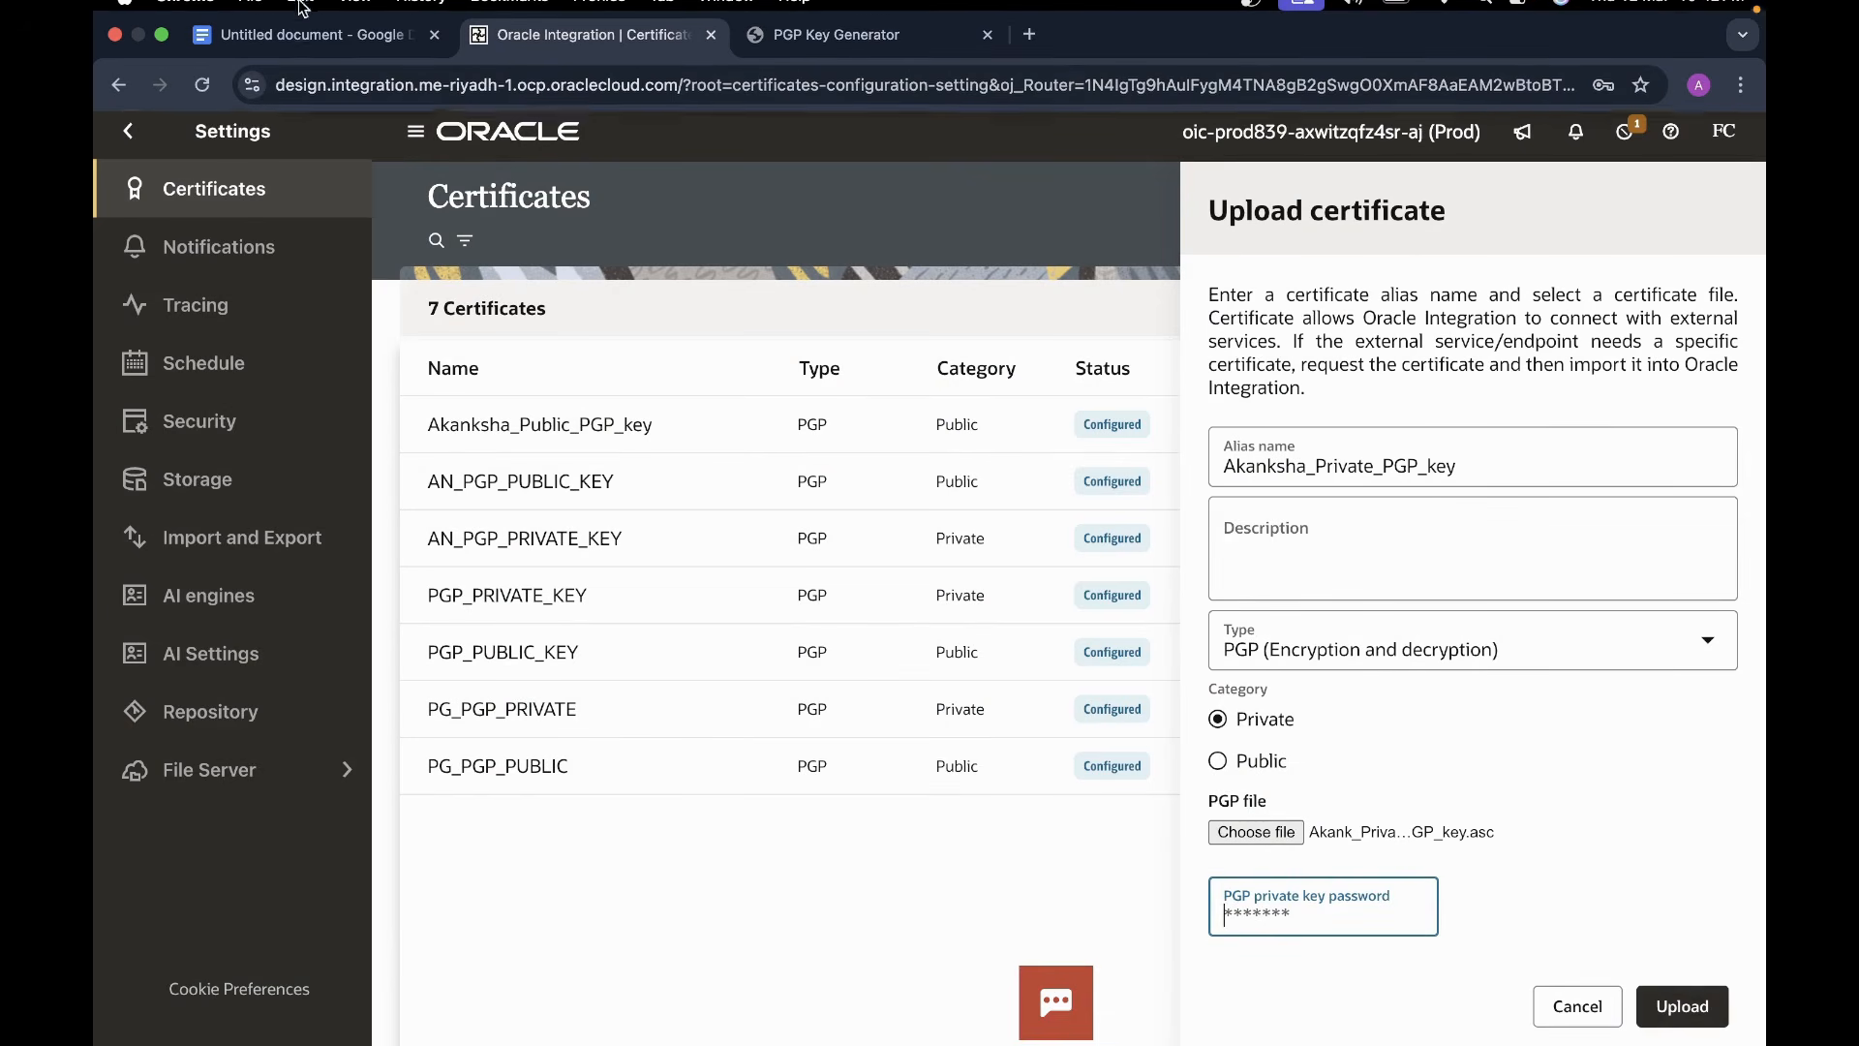
left_click(774, 56)
left_click(487, 783)
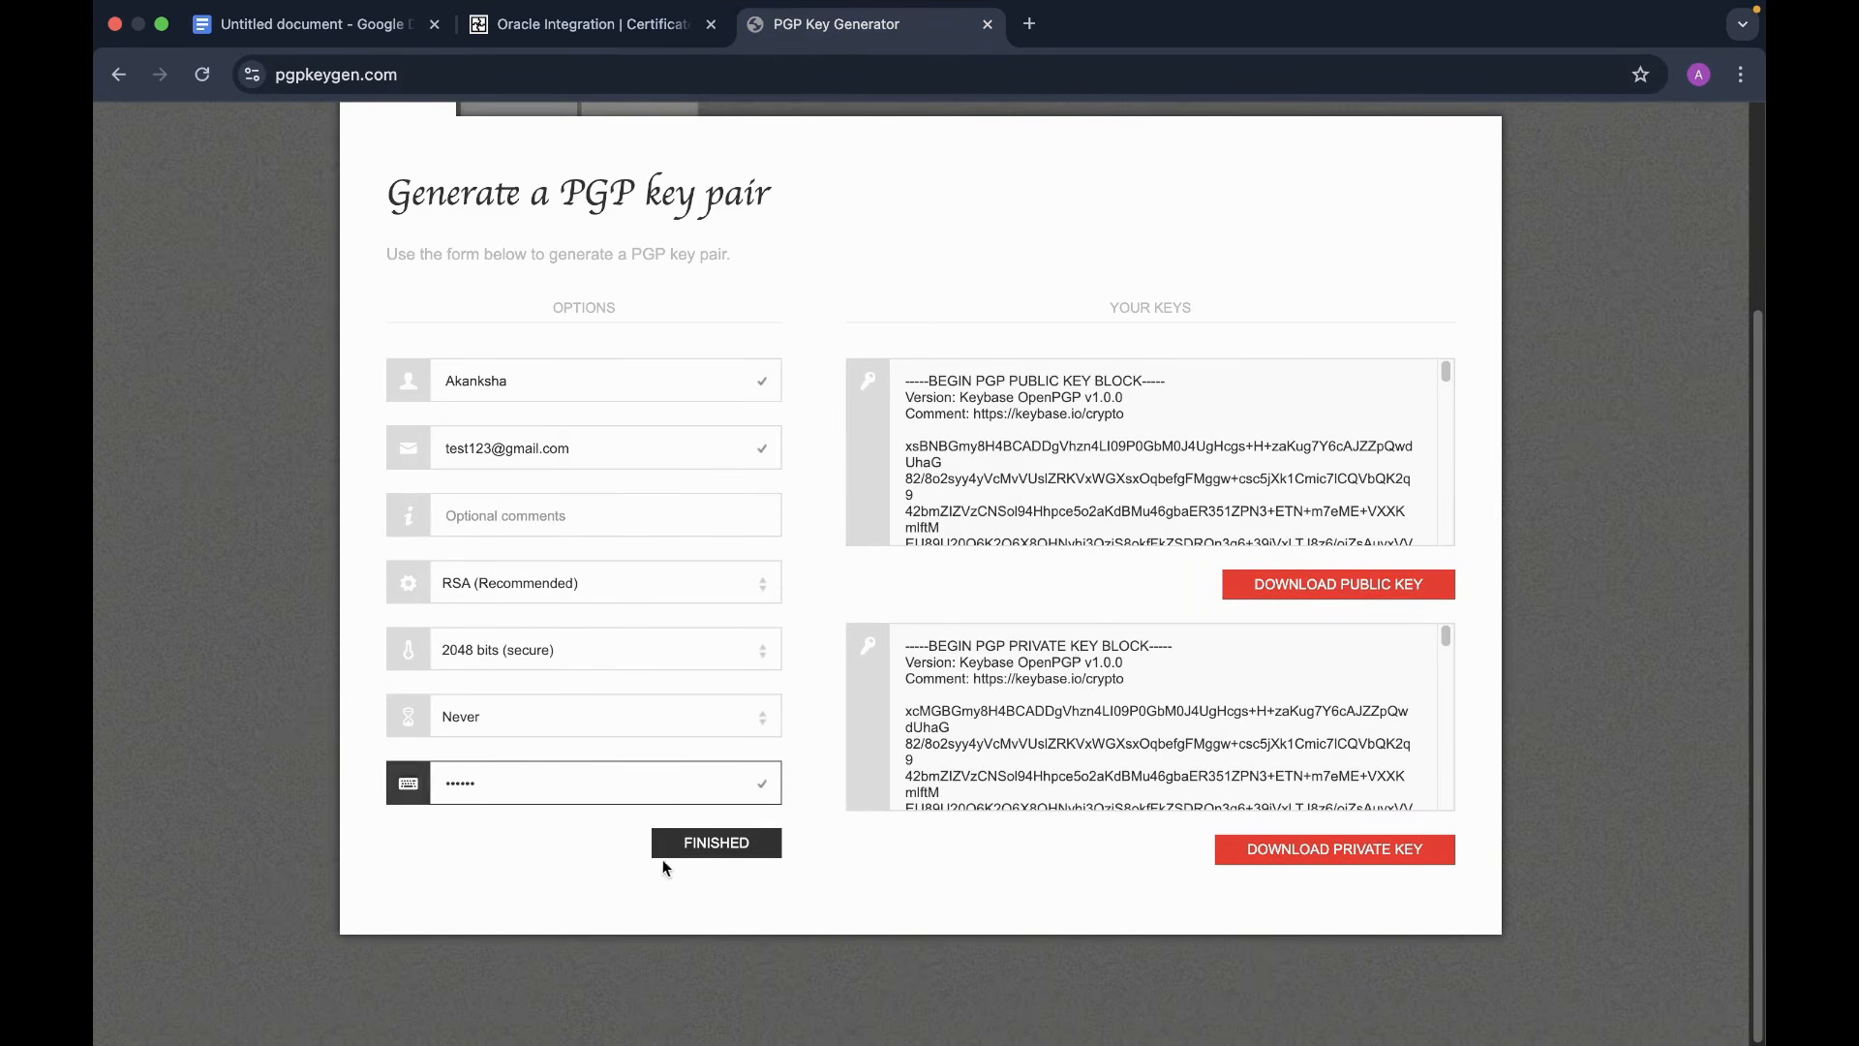
left_click(528, 852)
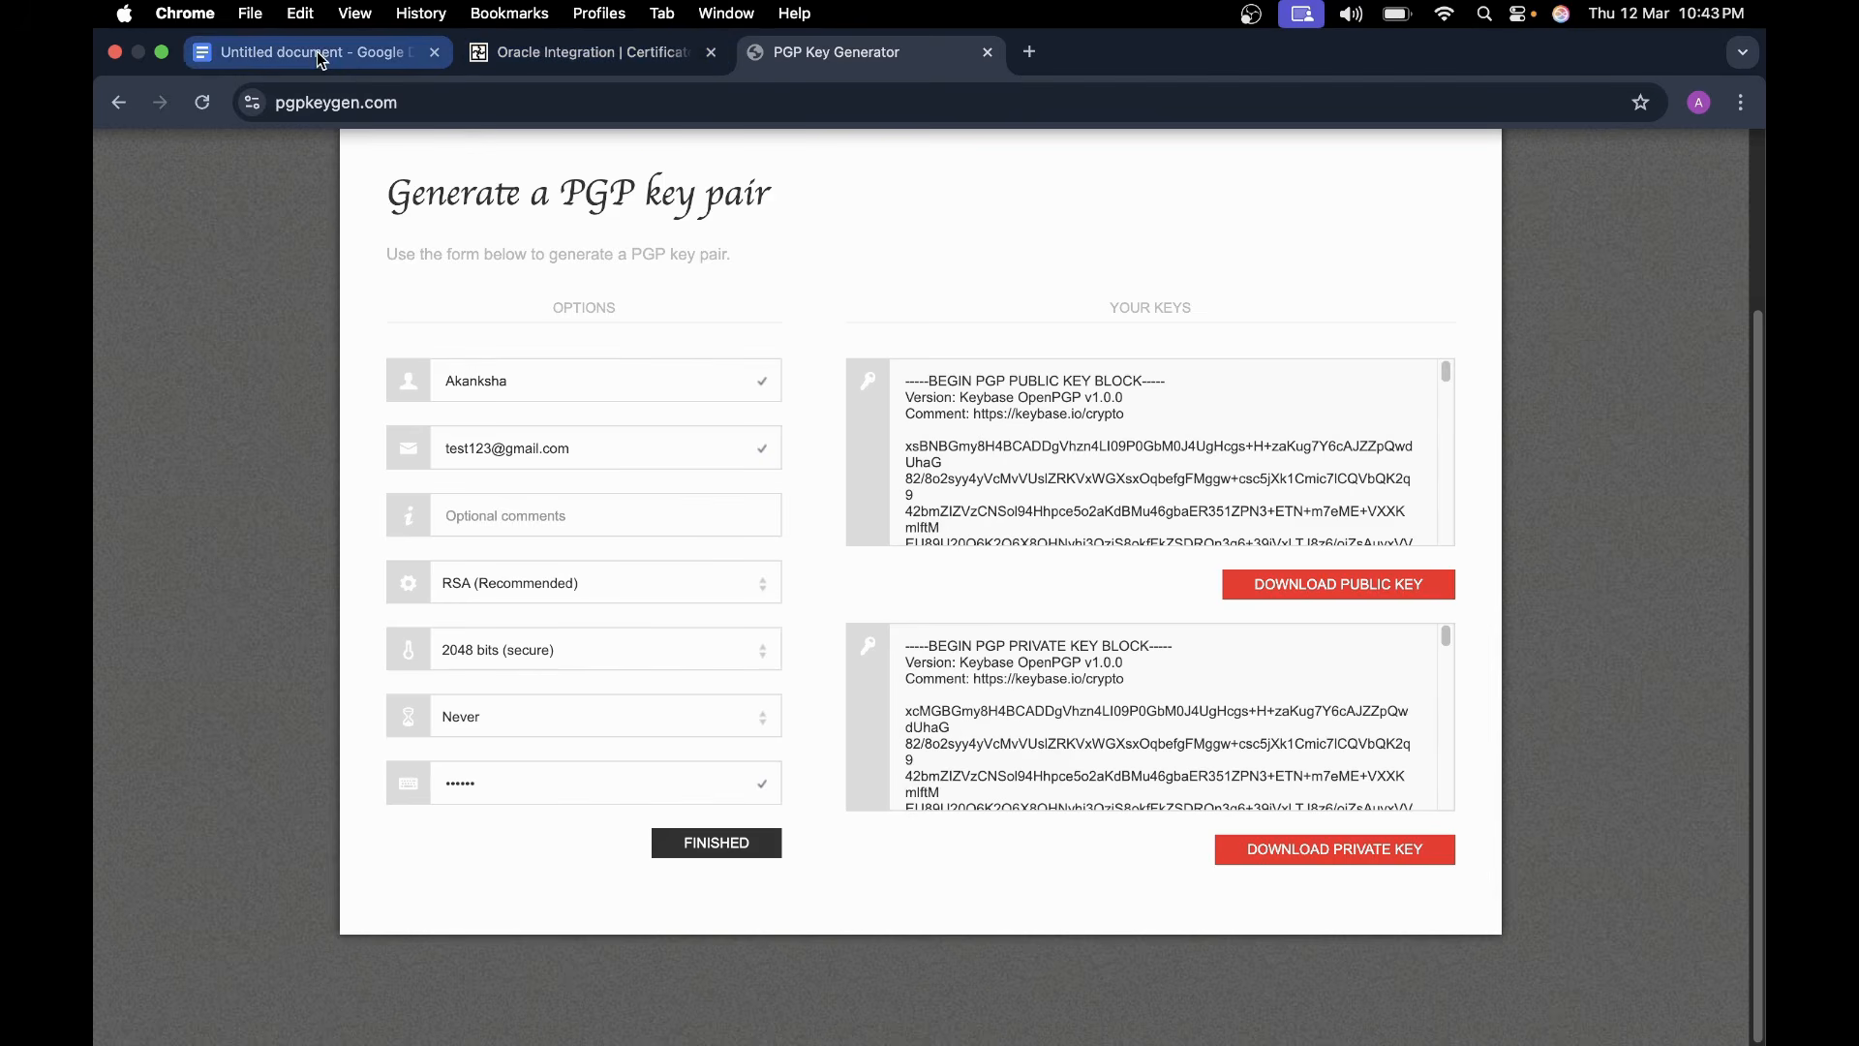
left_click(320, 53)
left_click(581, 52)
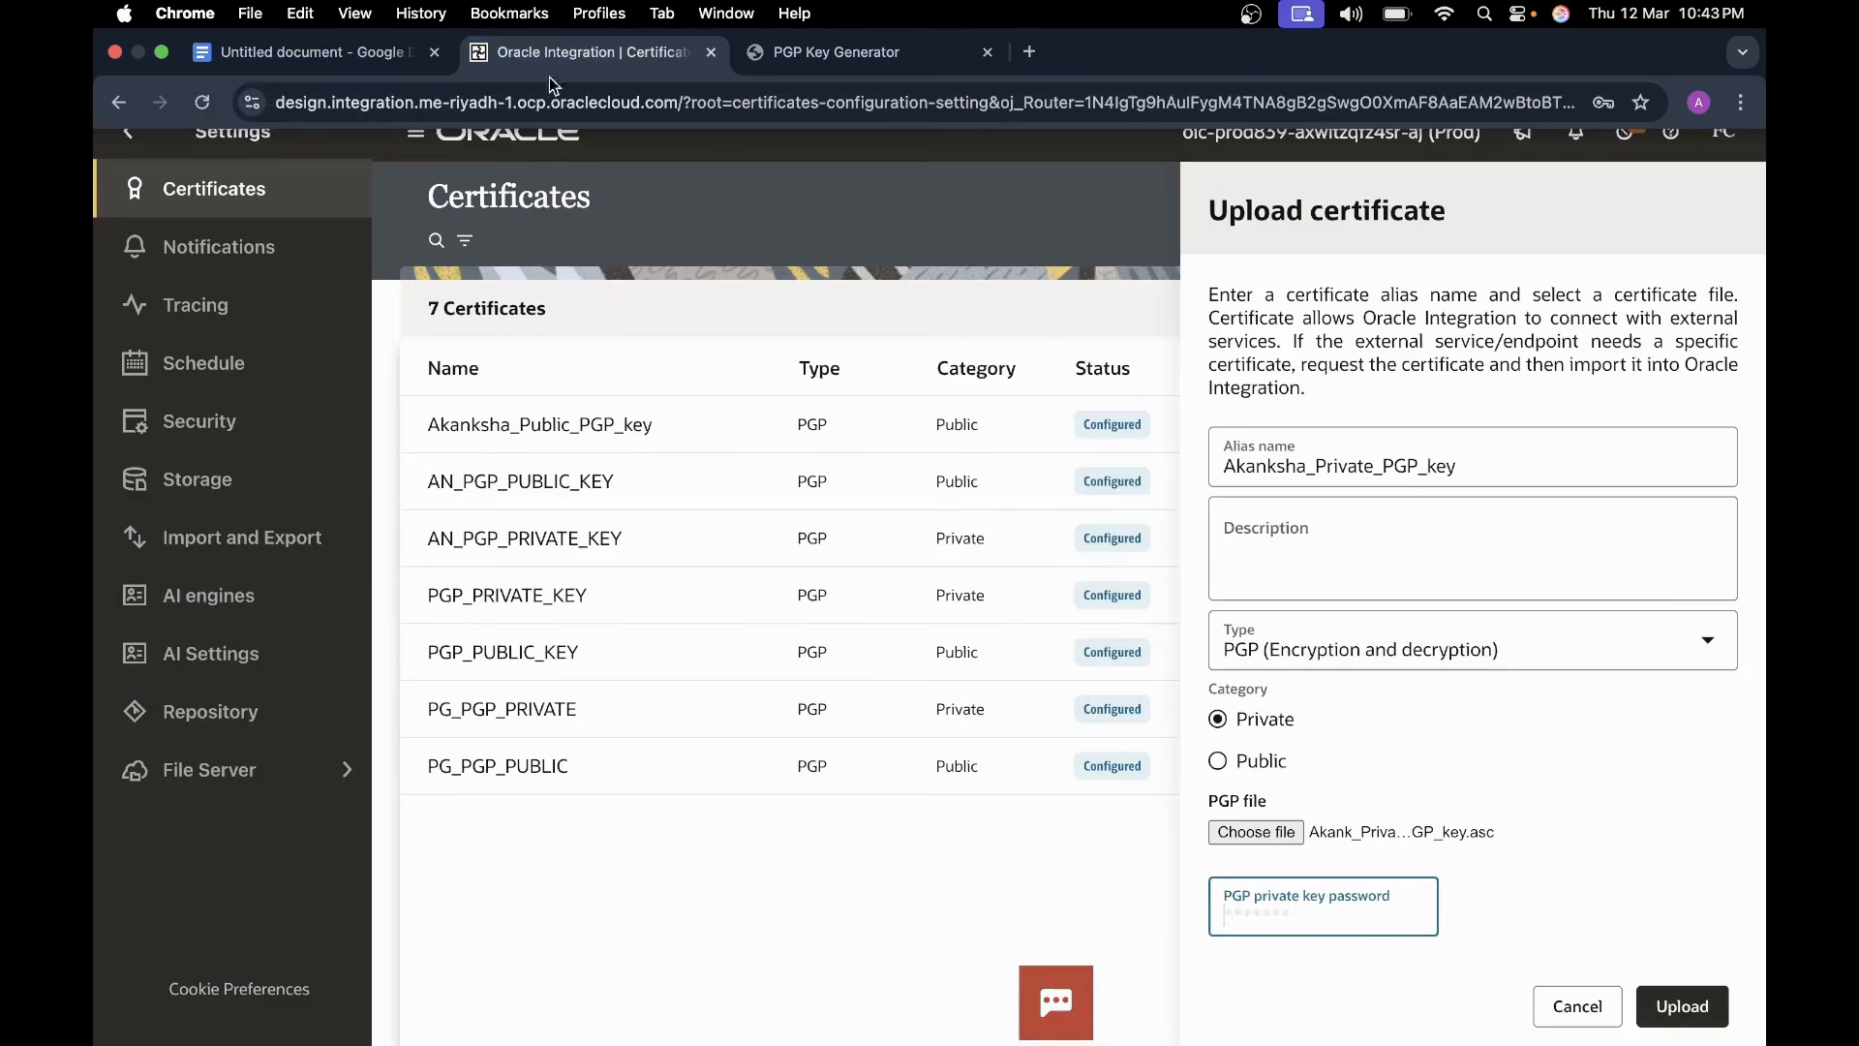
left_click(1315, 914)
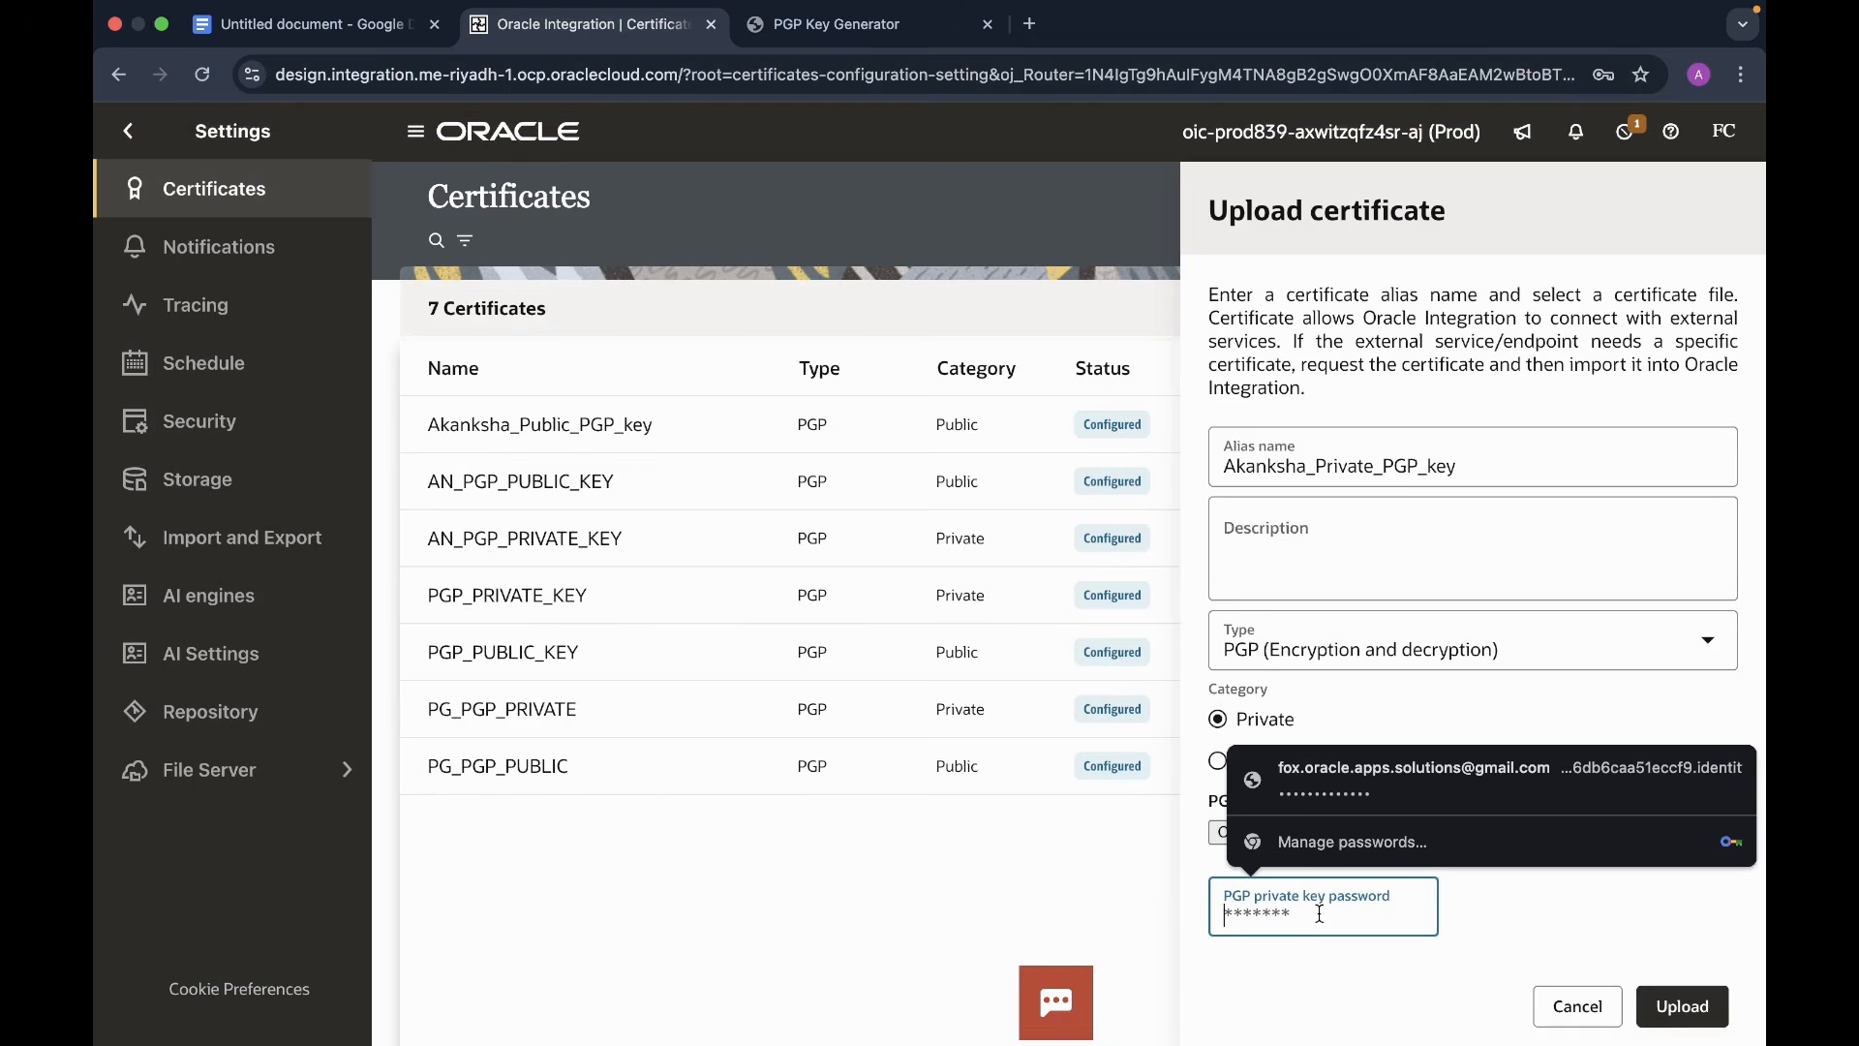
type("123")
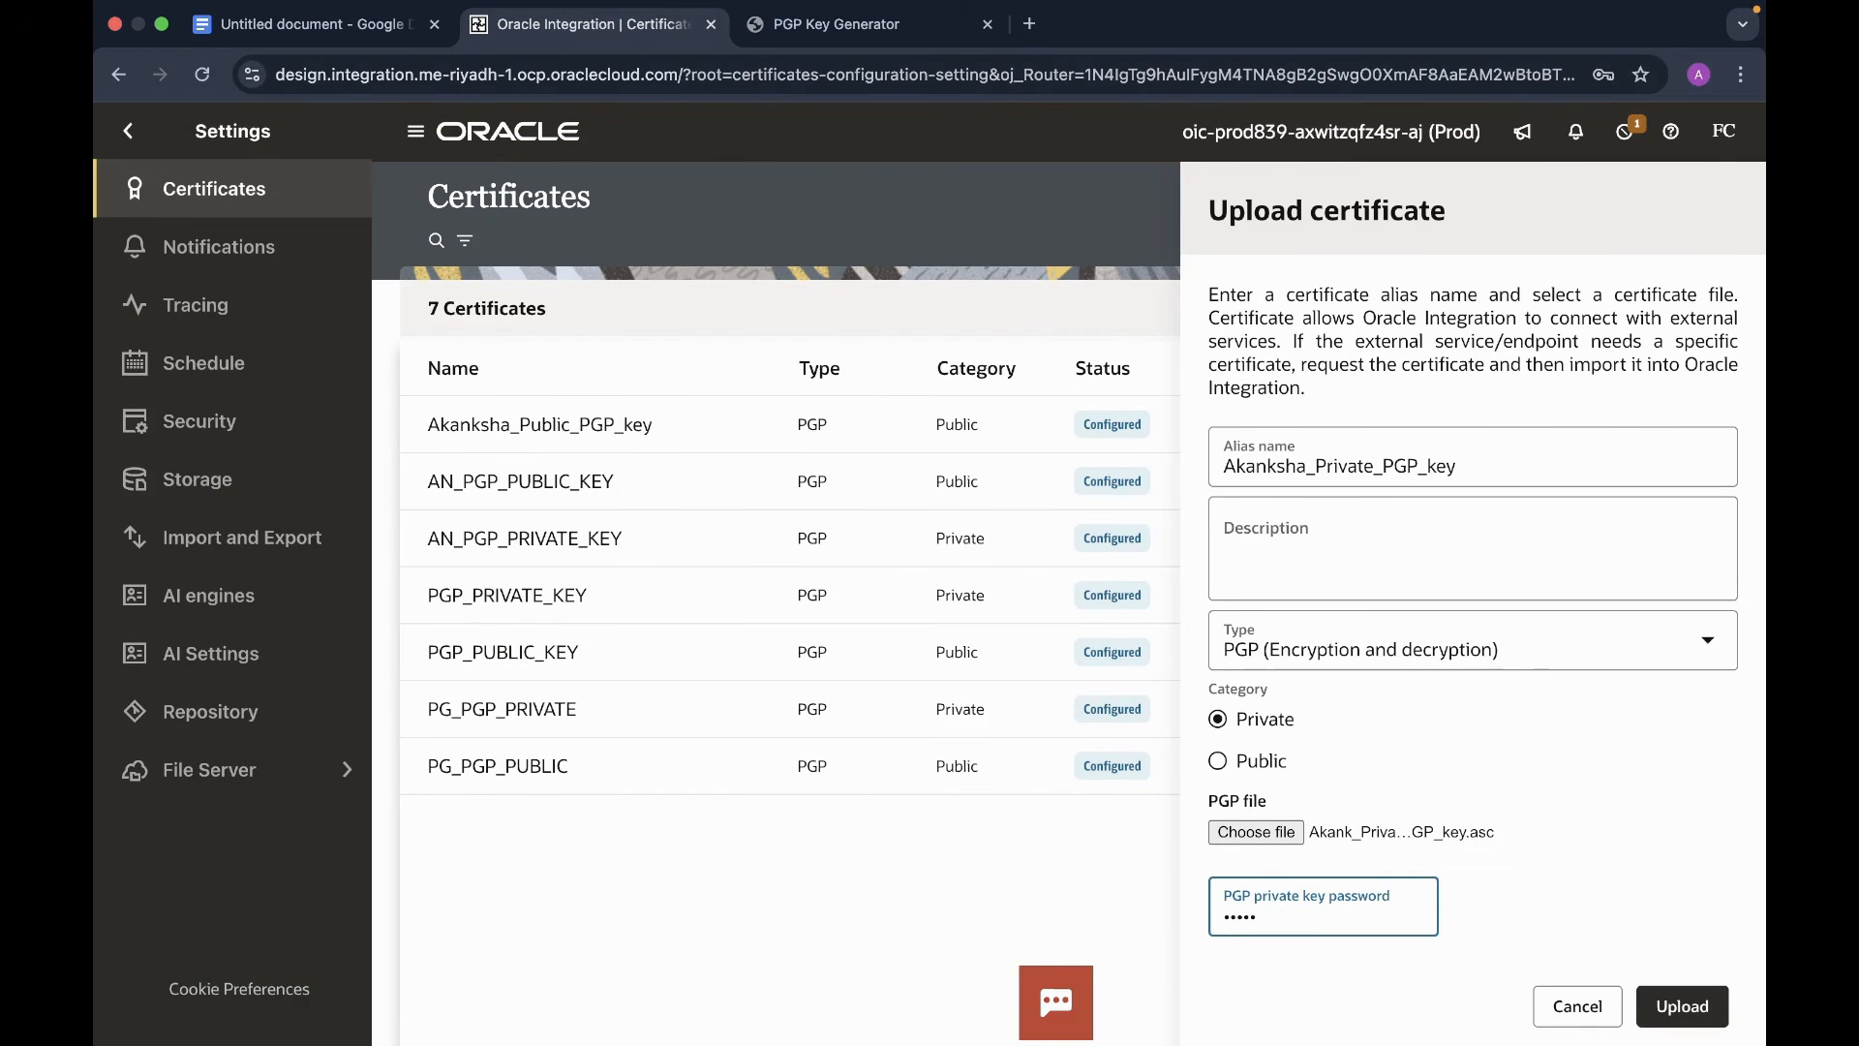
type("•")
key("BackSpace")
key("BackSpace")
key("BackSpace")
key("BackSpace")
type("••••")
- Upload the private key certificate and start a new Application-triggered integration in AP_001
left_click(1678, 1005)
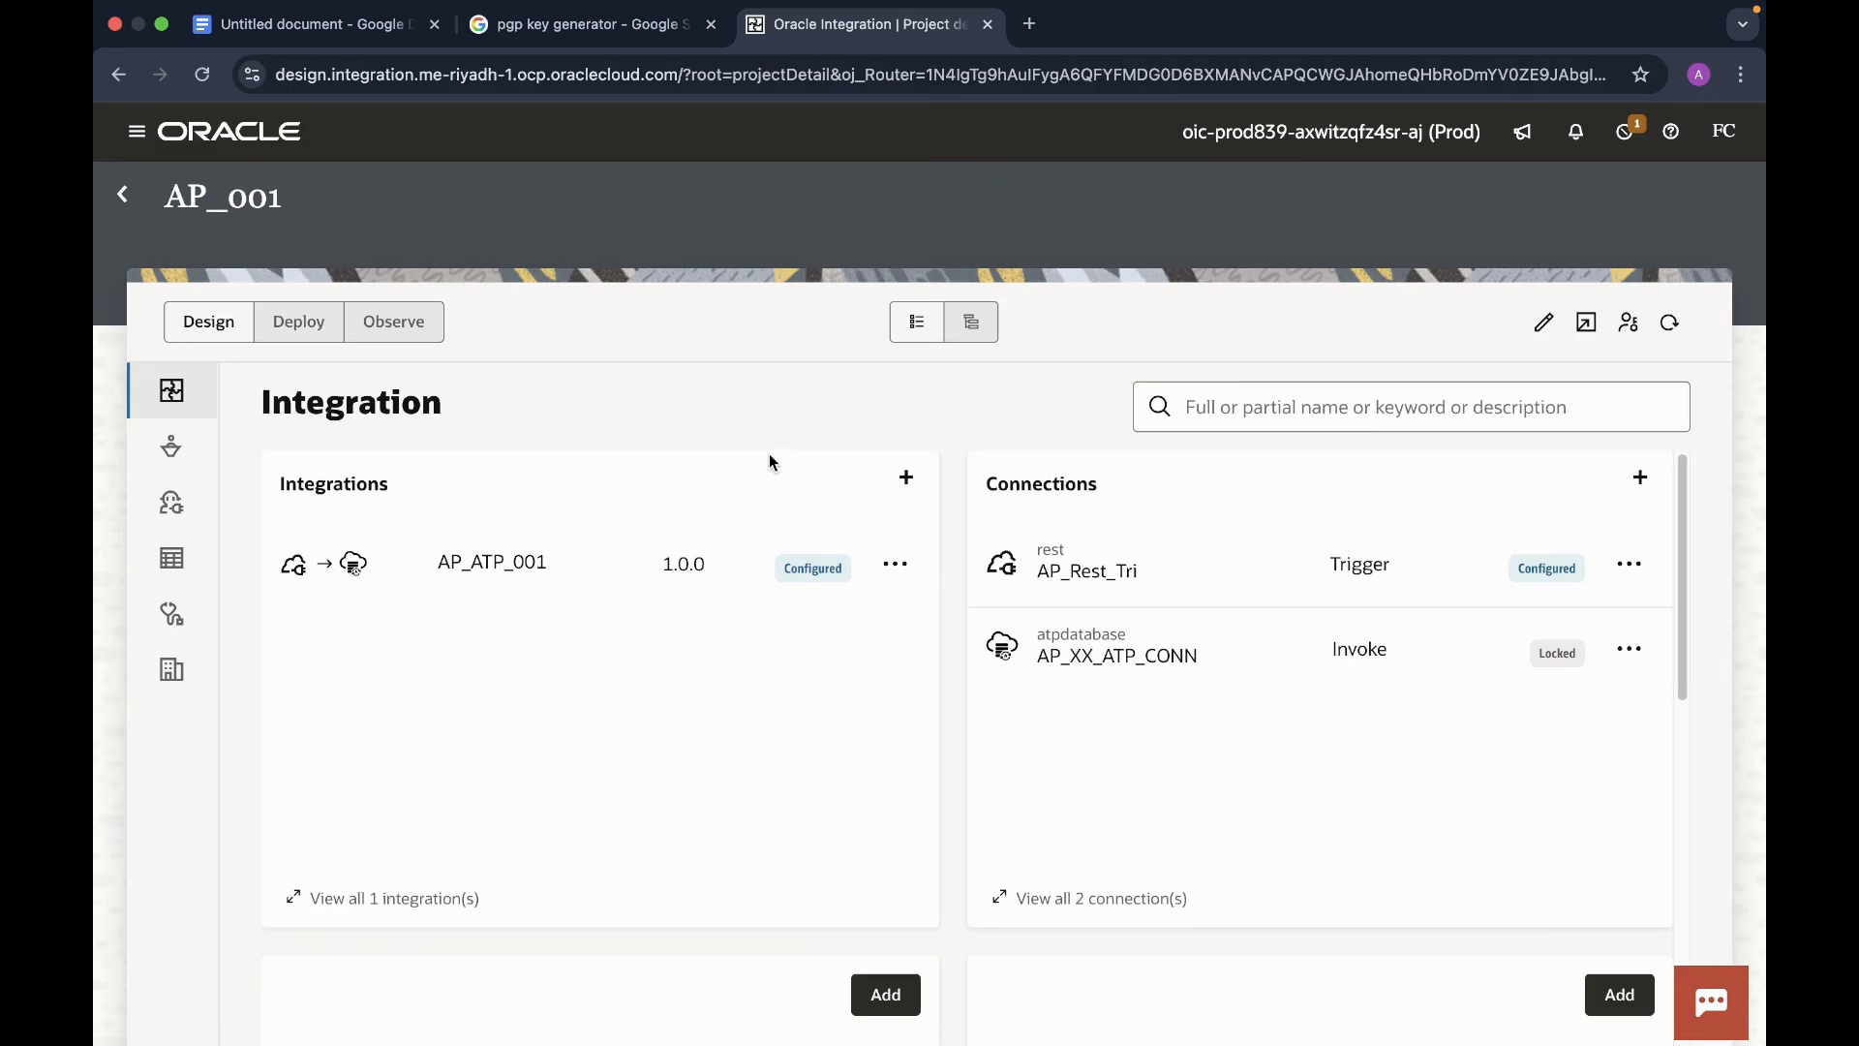
left_click(908, 479)
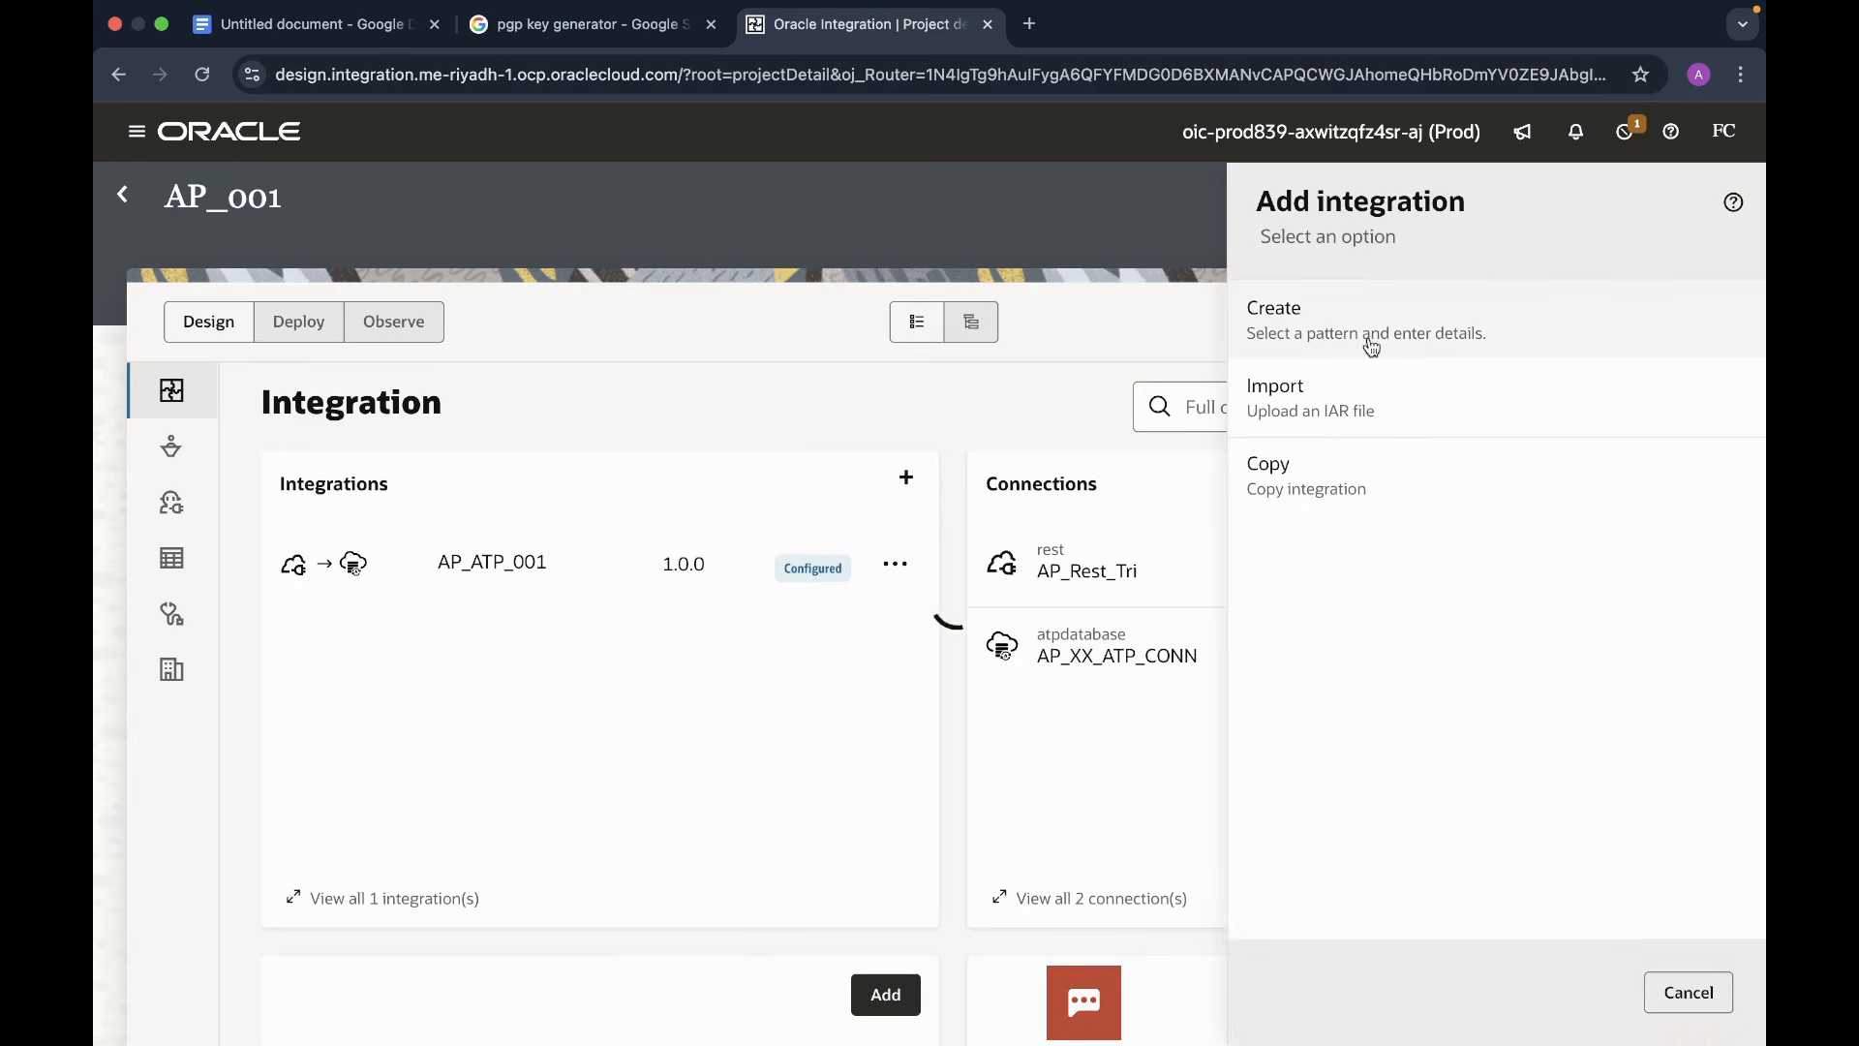
left_click(1306, 332)
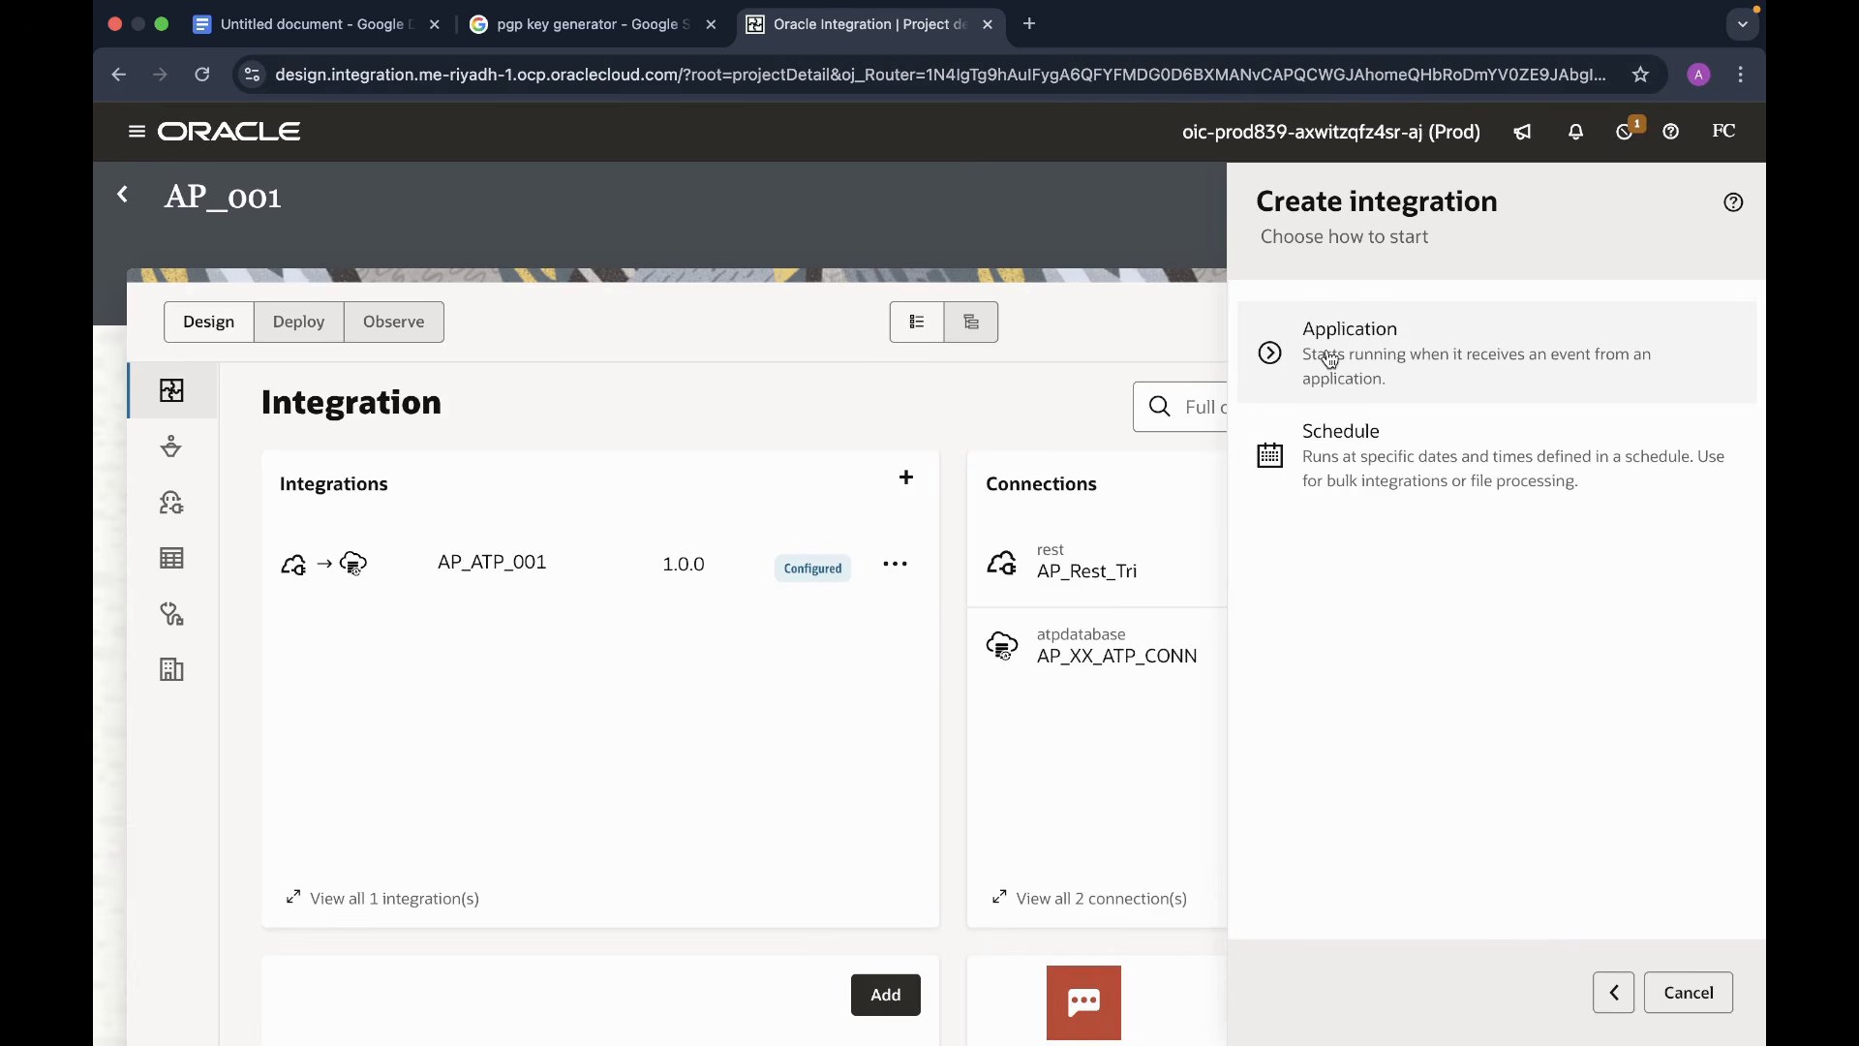
left_click(1406, 364)
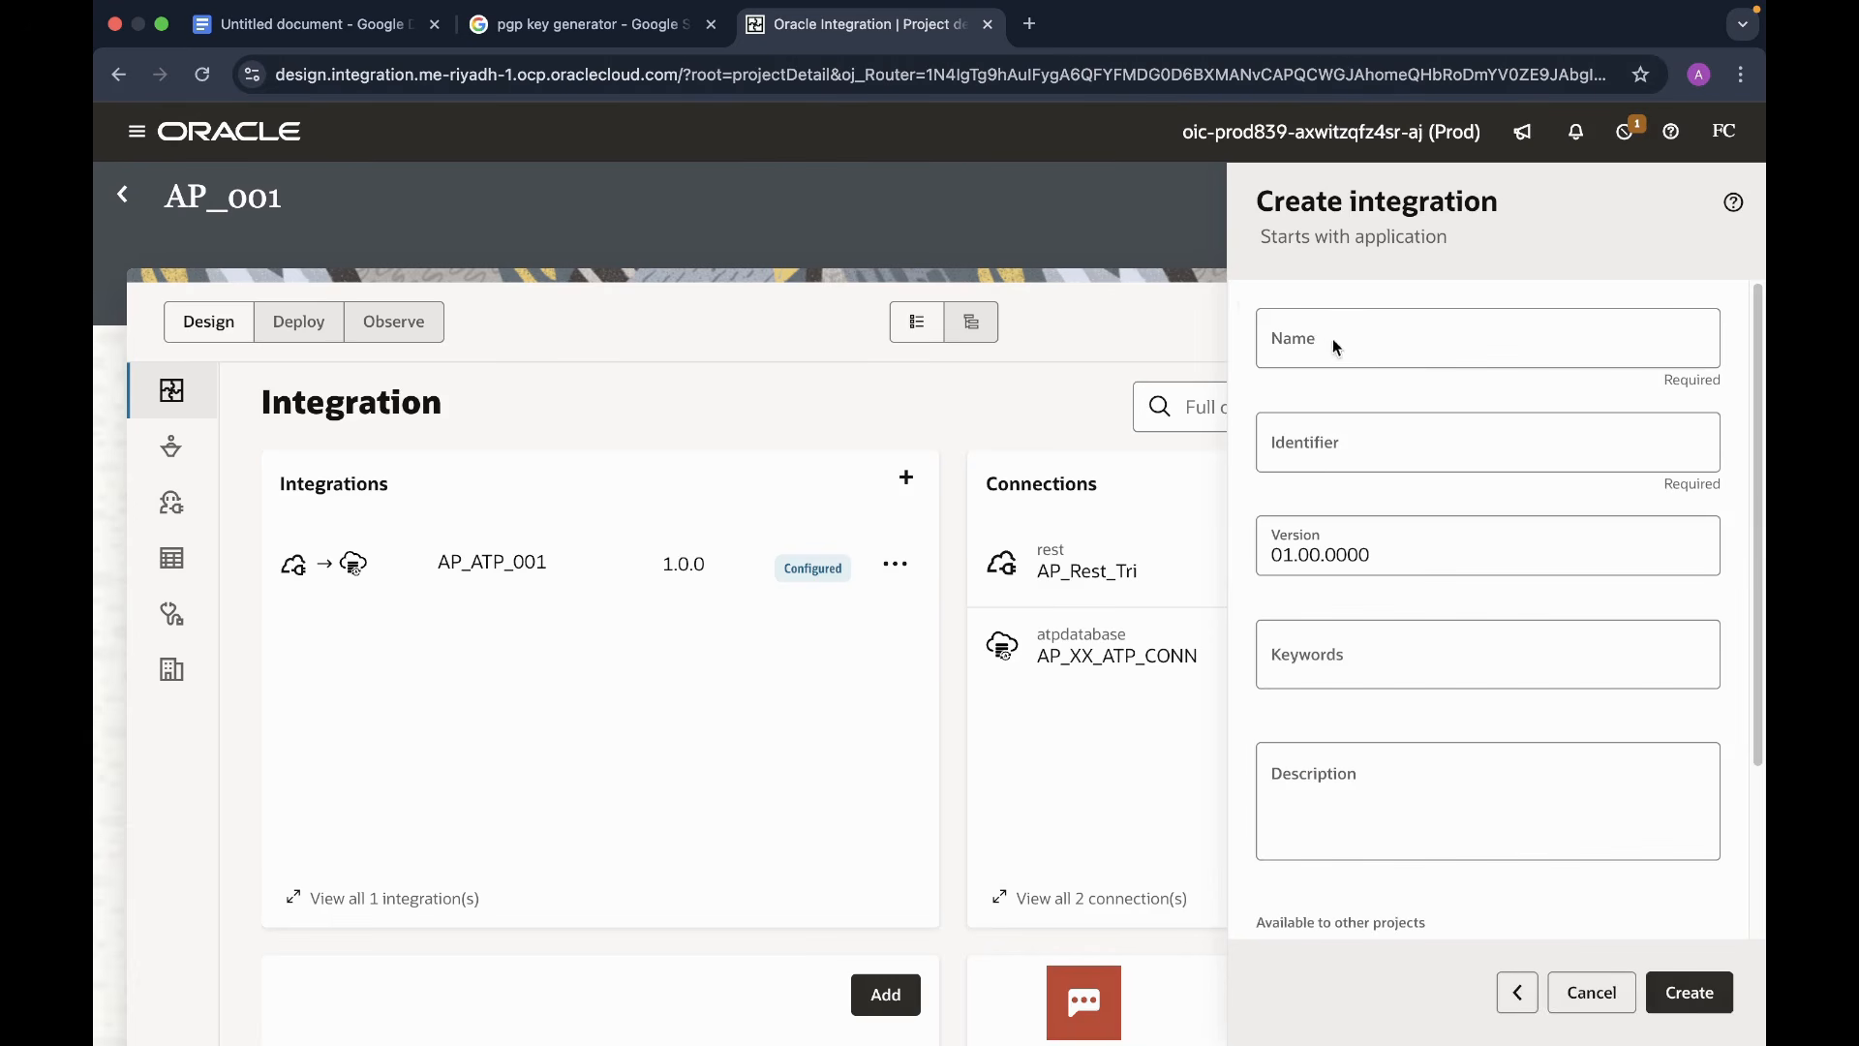
- Name the integration Akn_Encrypt_File and create it
left_click(1298, 348)
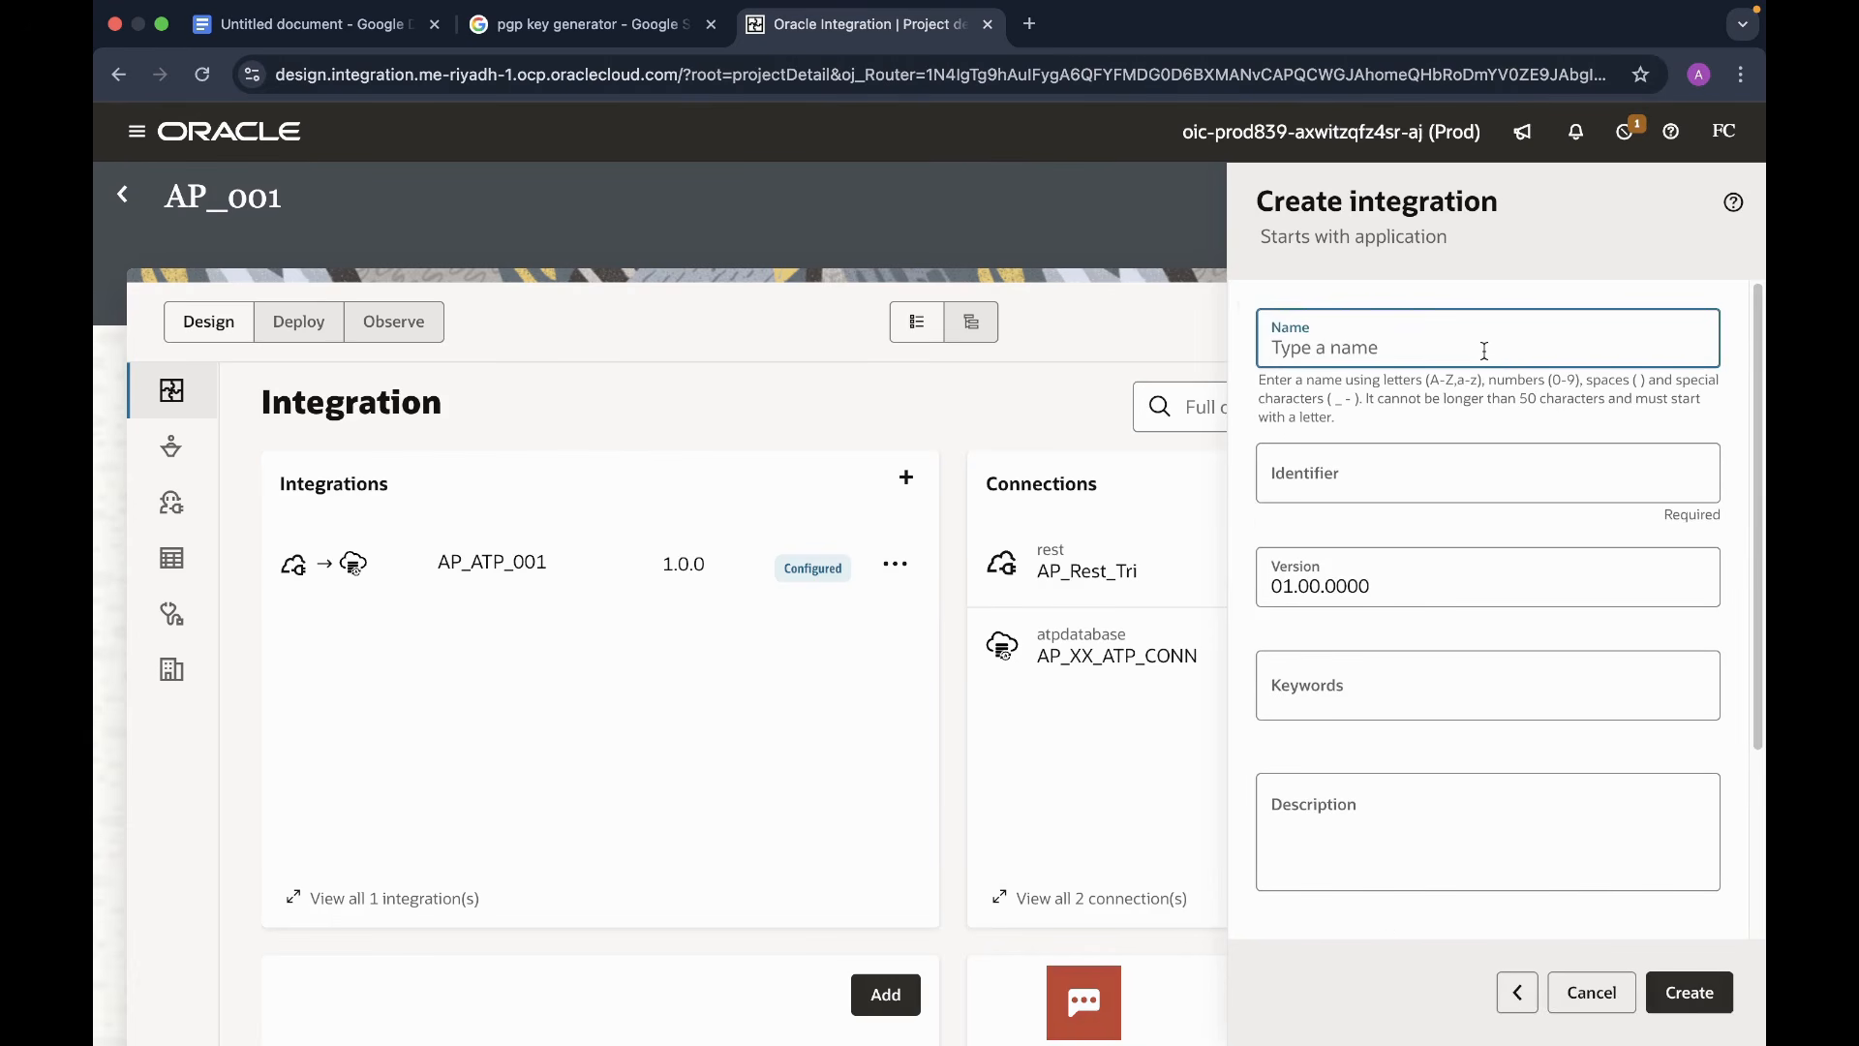
type("A")
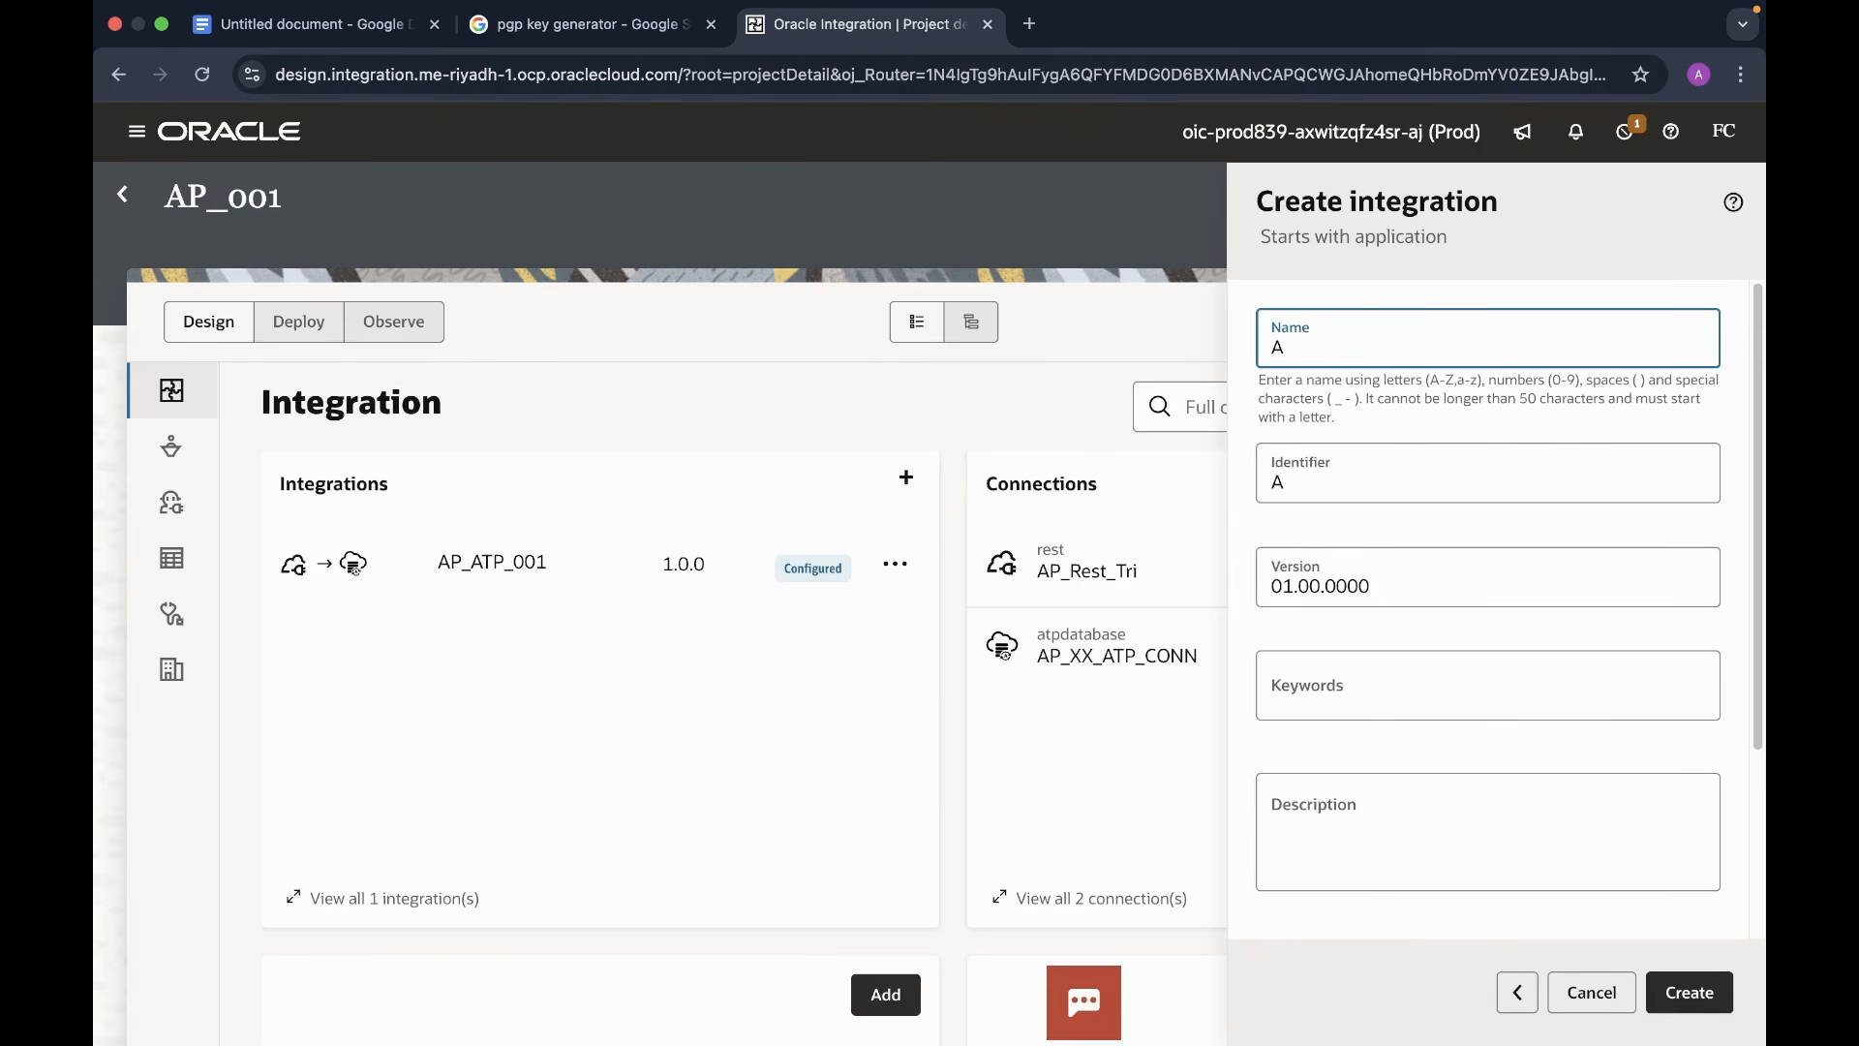
type("kn_Encrypte")
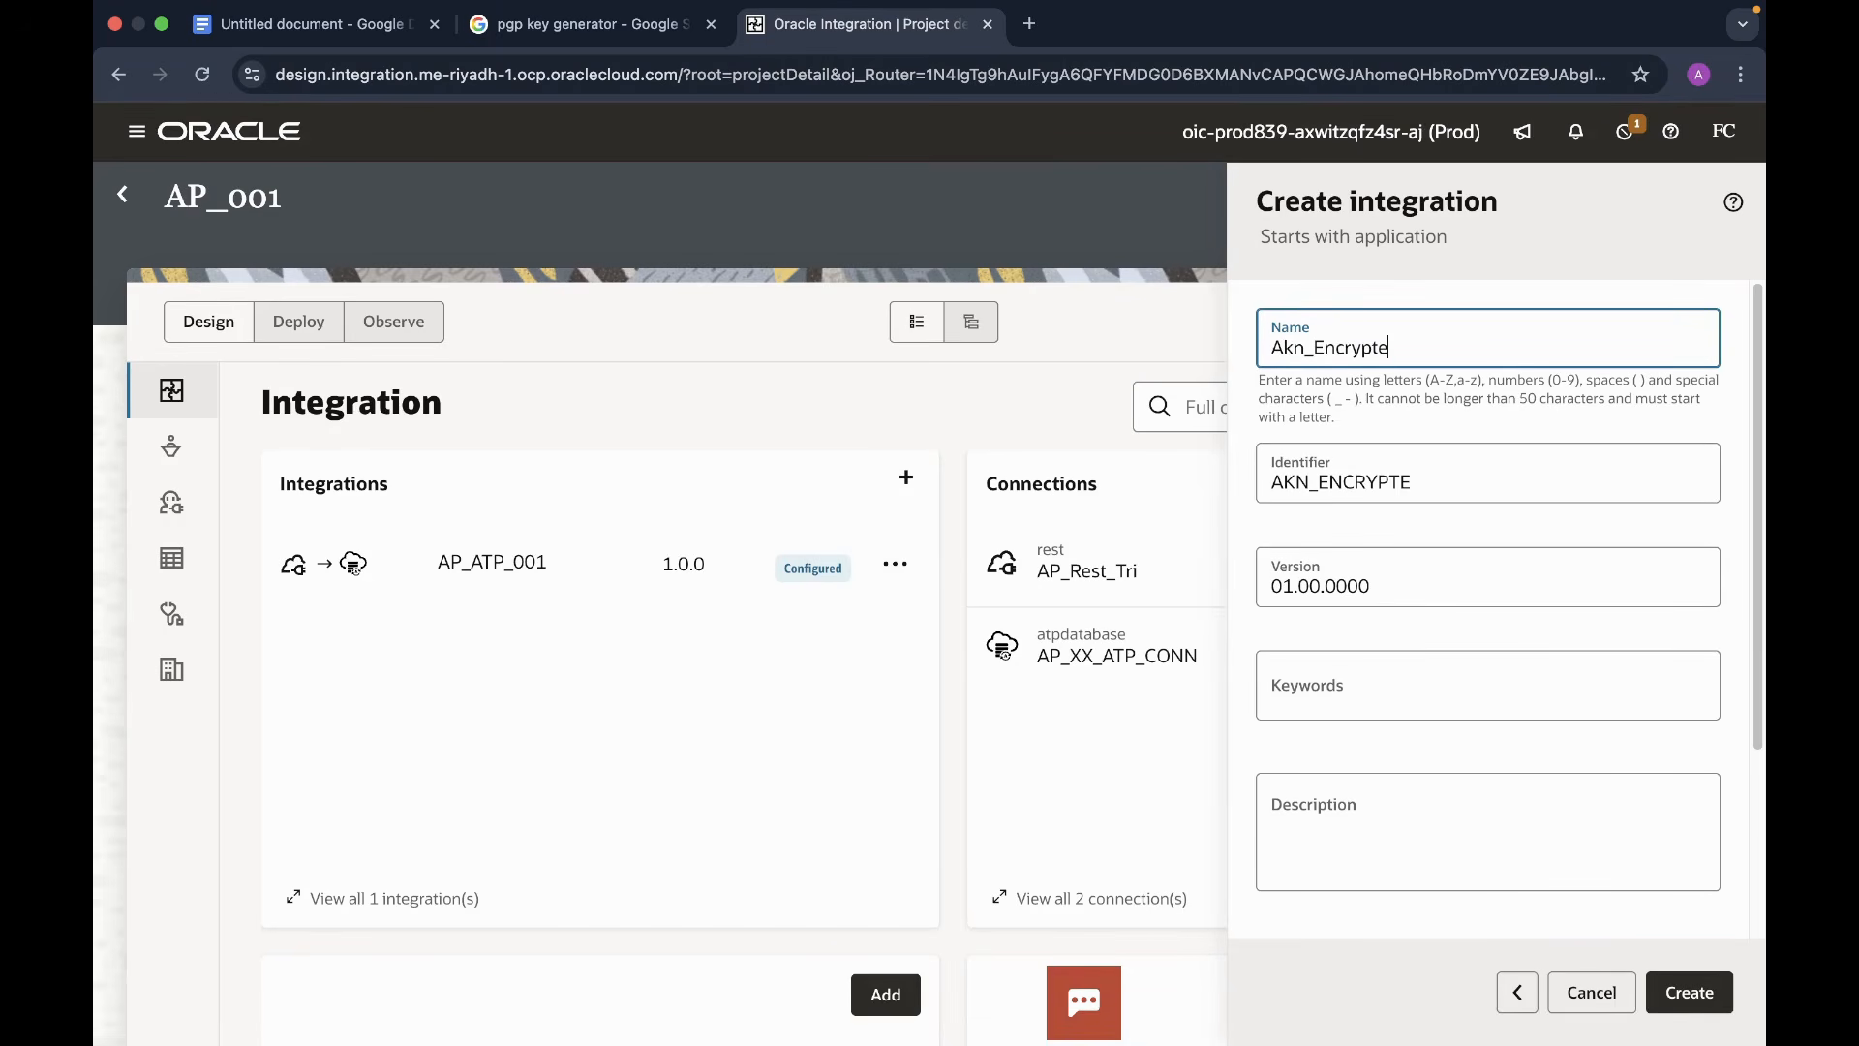
type("d")
key("BackSpace")
key("BackSpace")
type("_File")
scroll(1557, 756, "down", 3)
scroll(1654, 709, "up", 3)
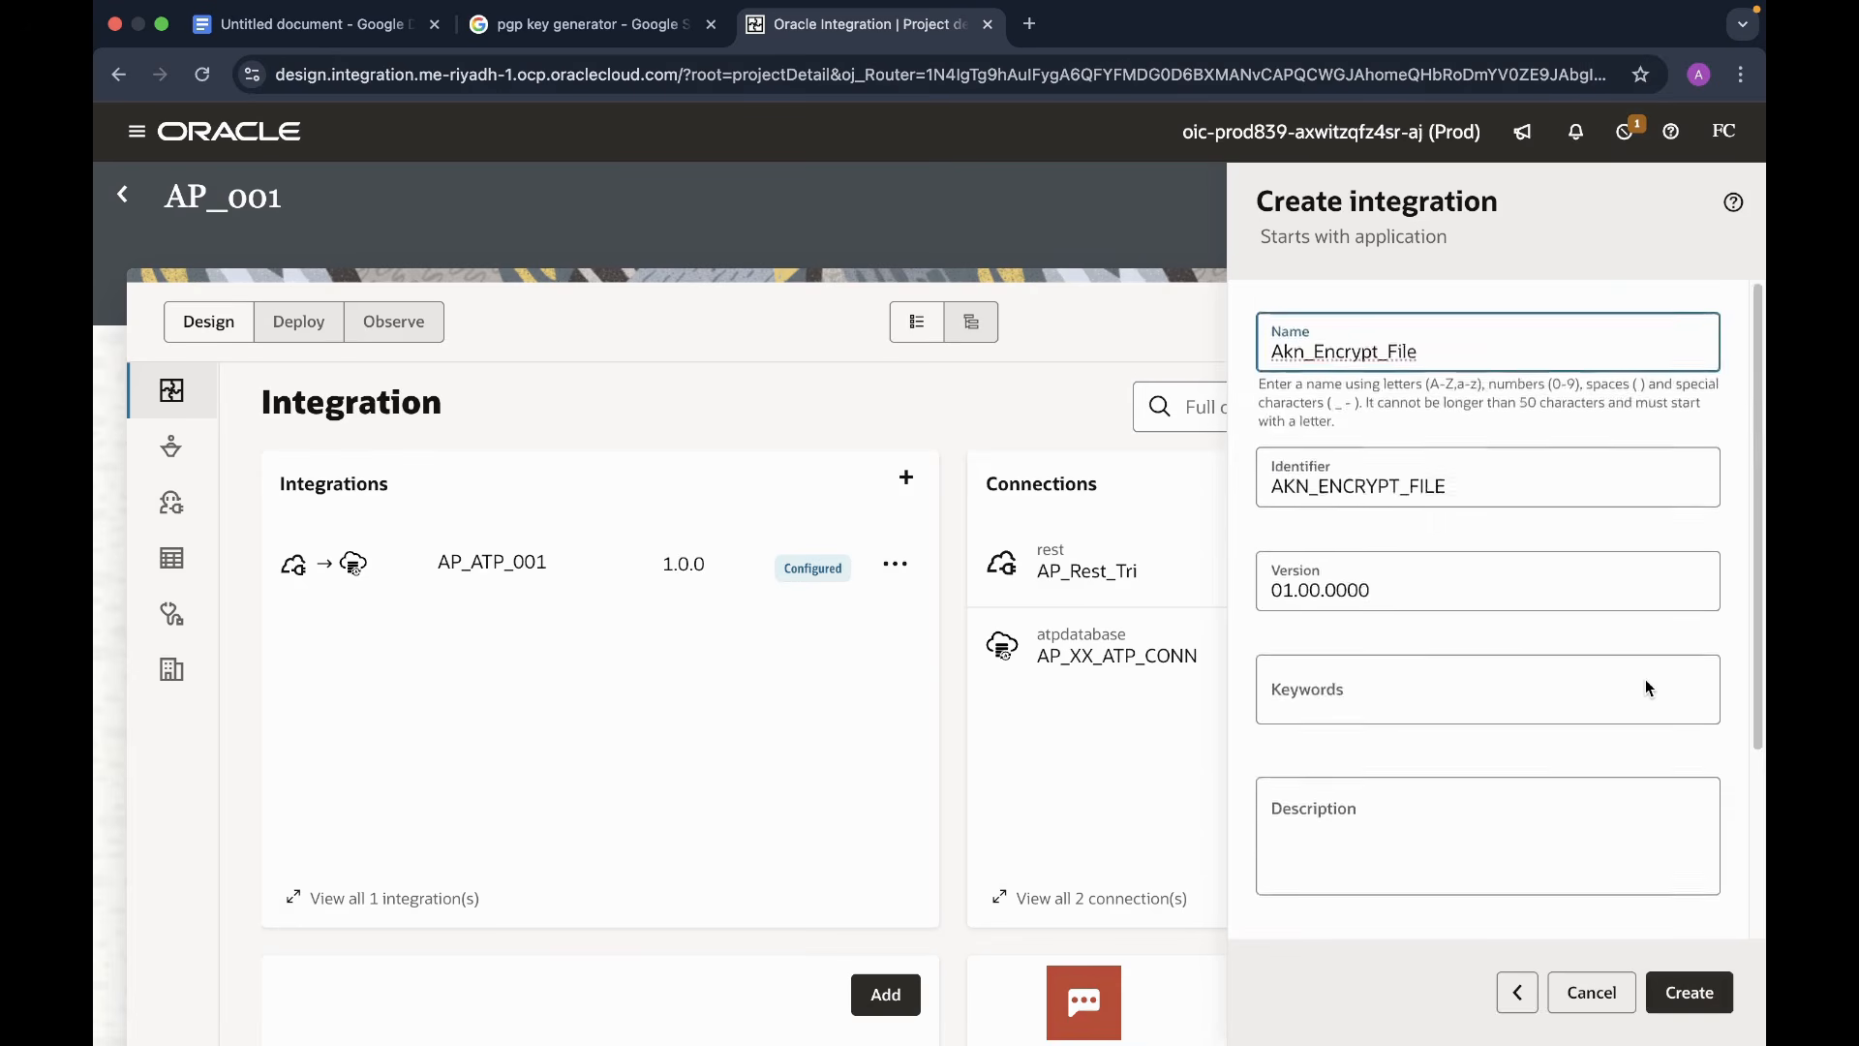
scroll(1654, 709, "down", 3)
left_click(1692, 991)
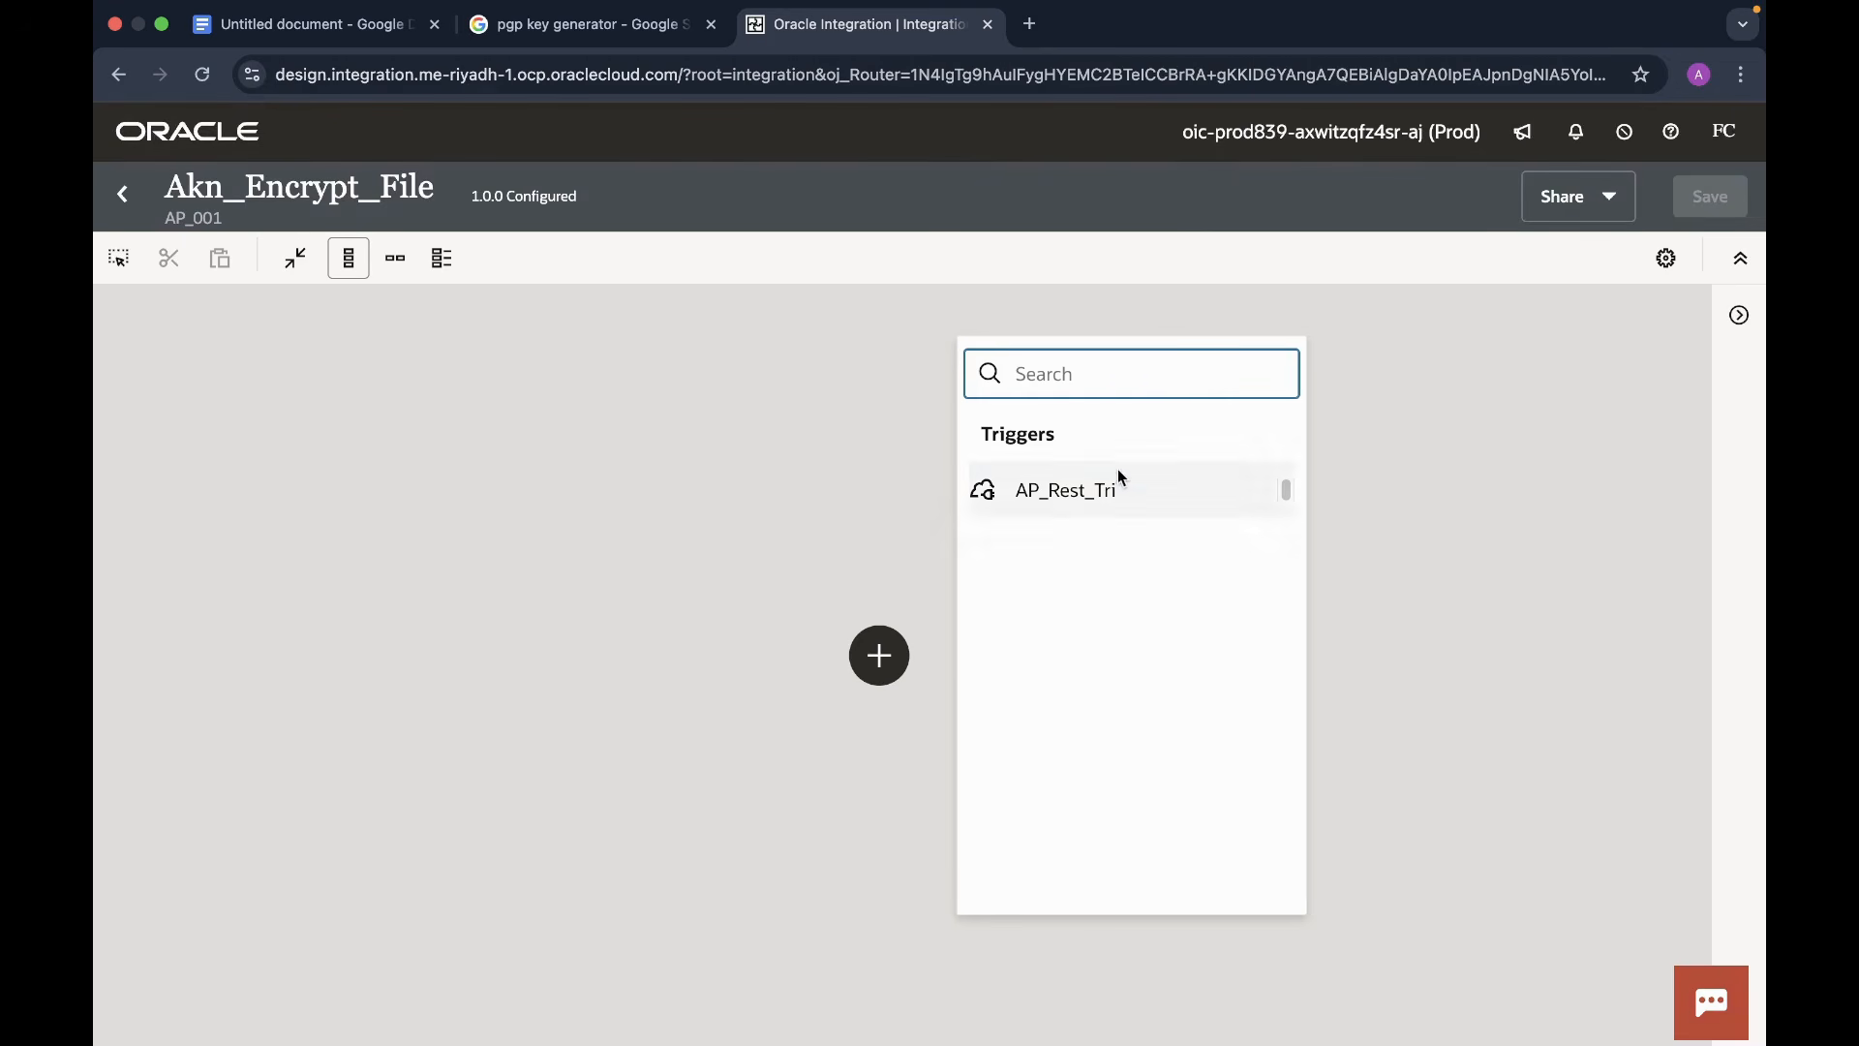
- Use AP_Rest_Tri as the trigger and name its REST endpoint startRest
left_click(1054, 511)
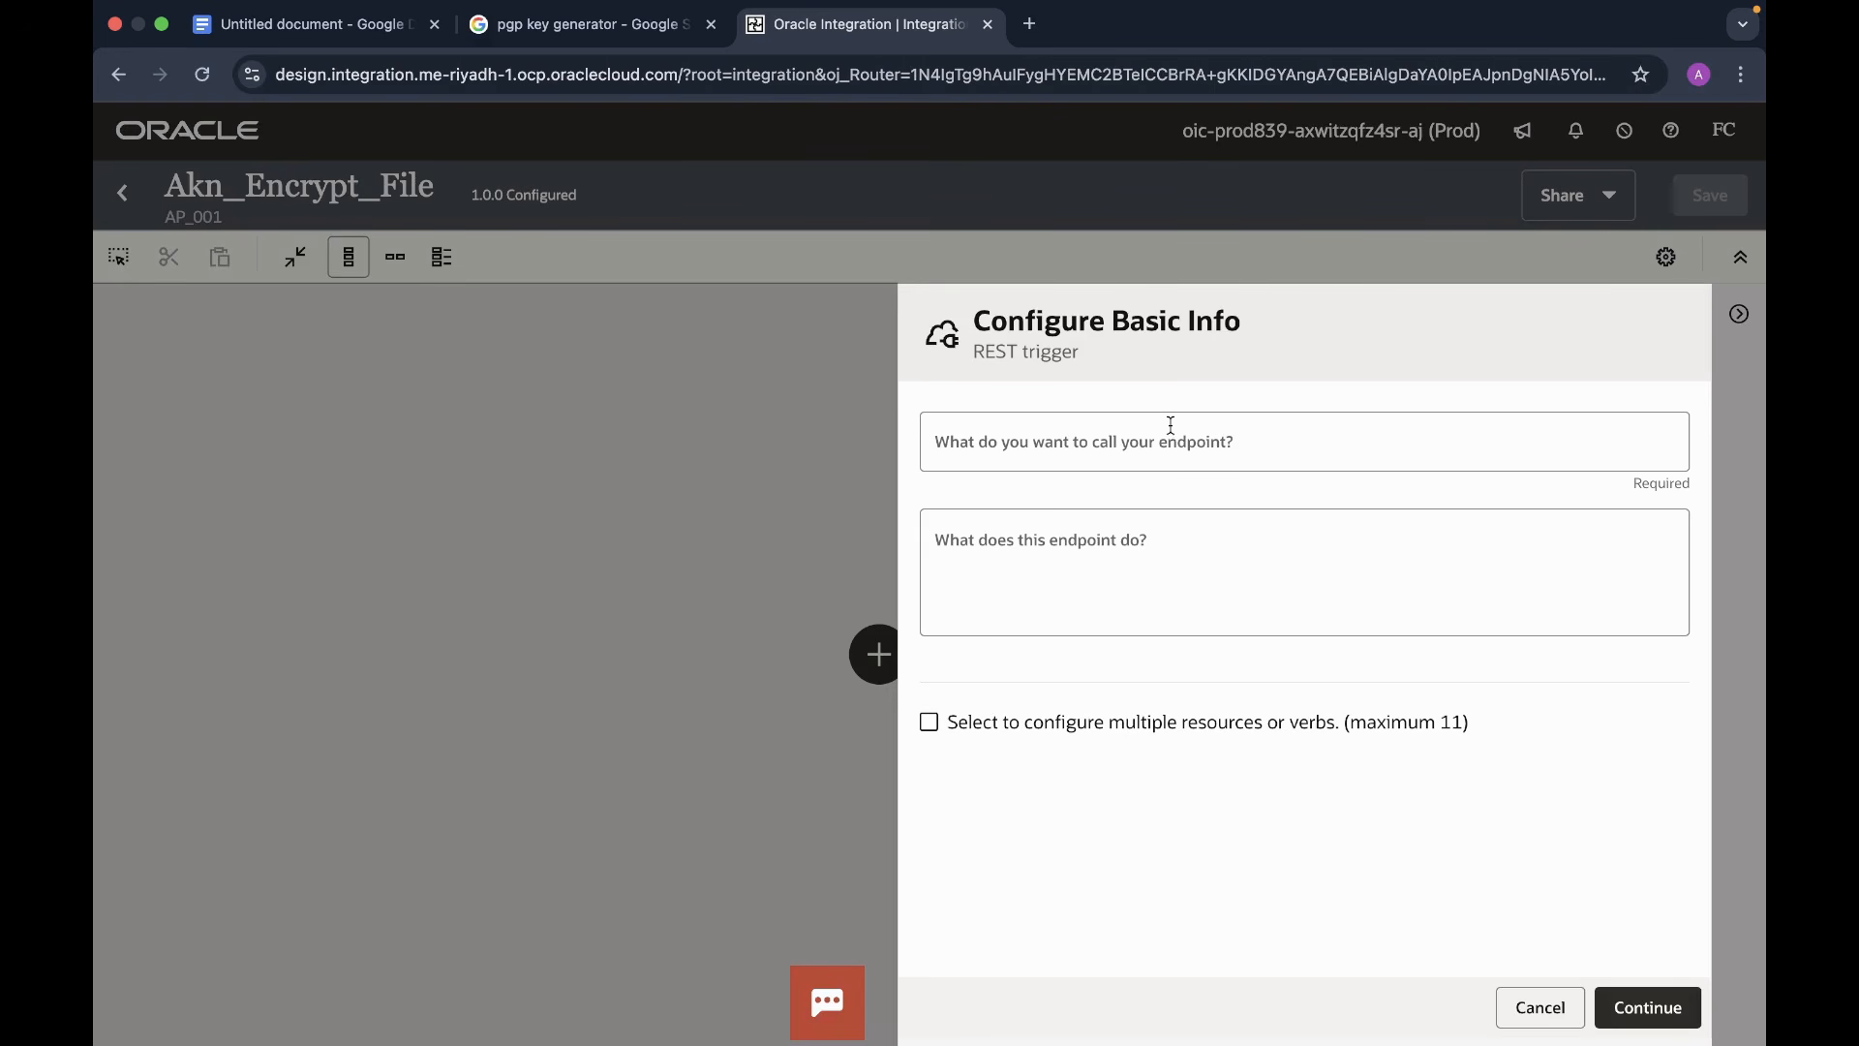
left_click(1084, 448)
type("sta")
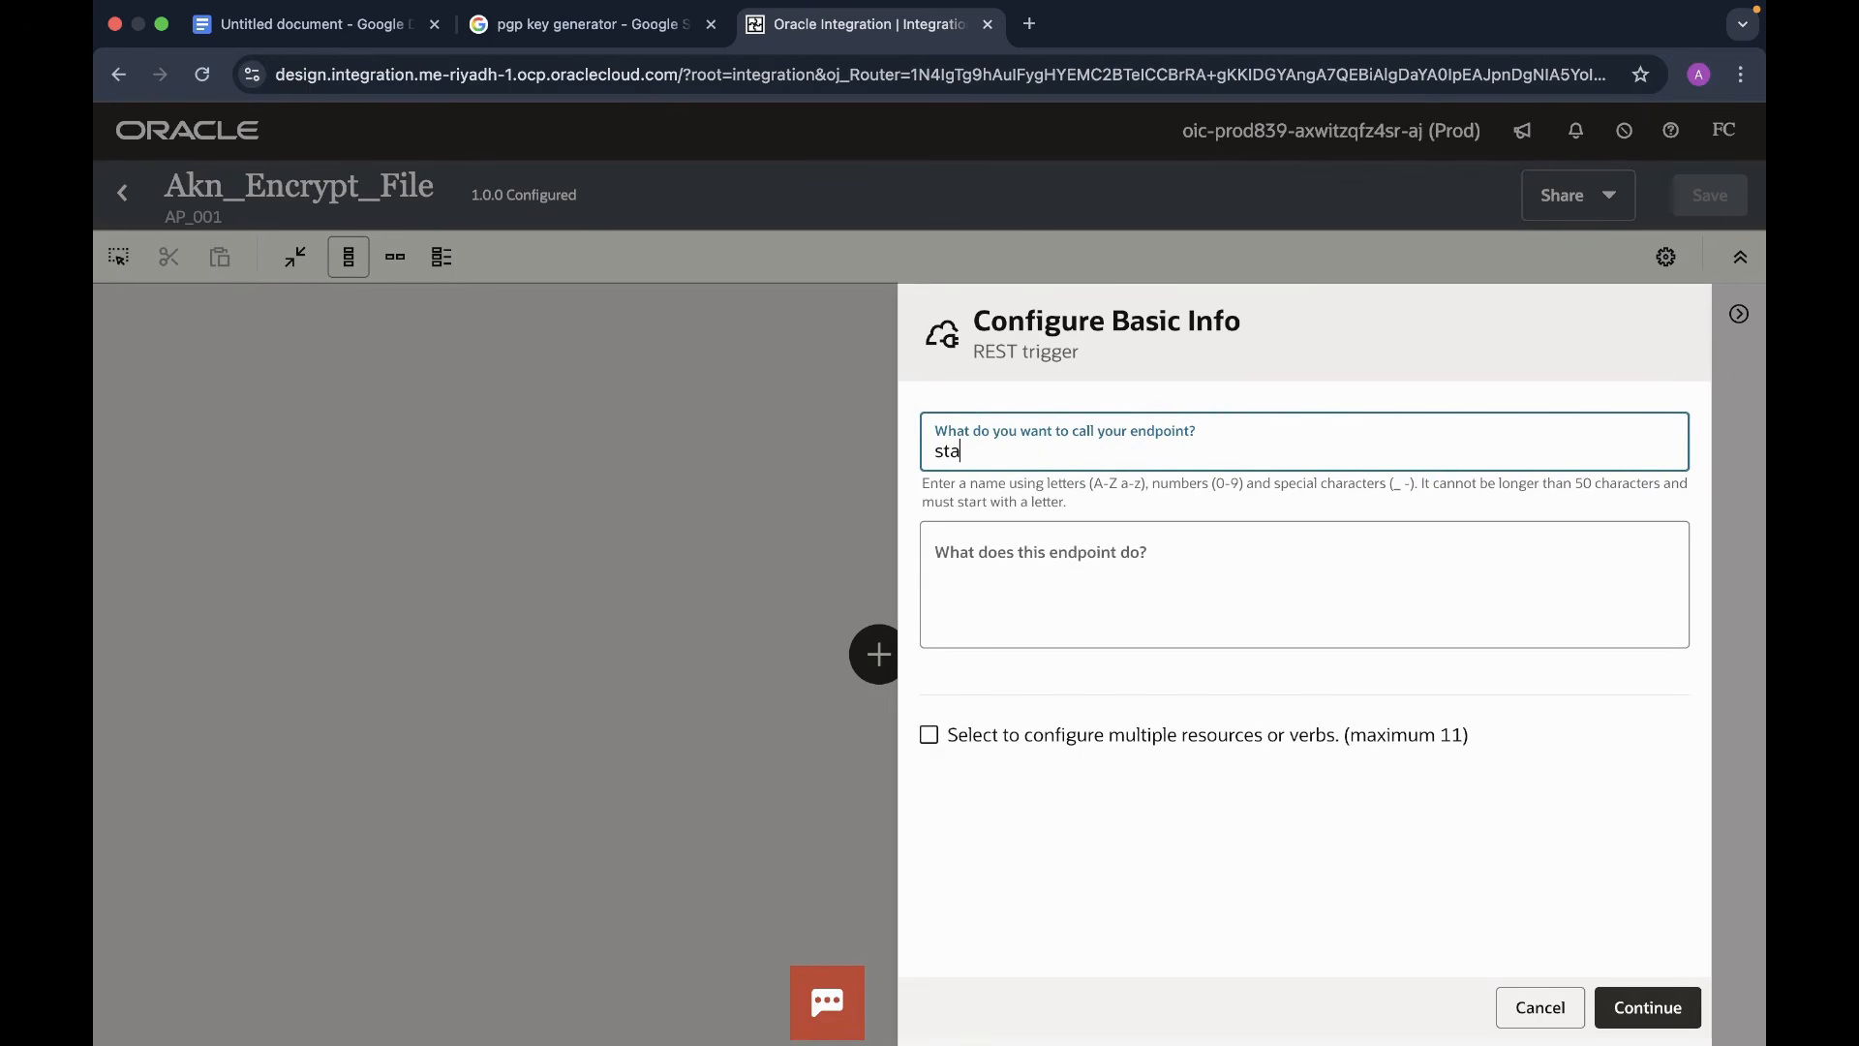
type("rtRest")
- Set the REST trigger's relative resource URI to /encrypt-file
left_click(1648, 1011)
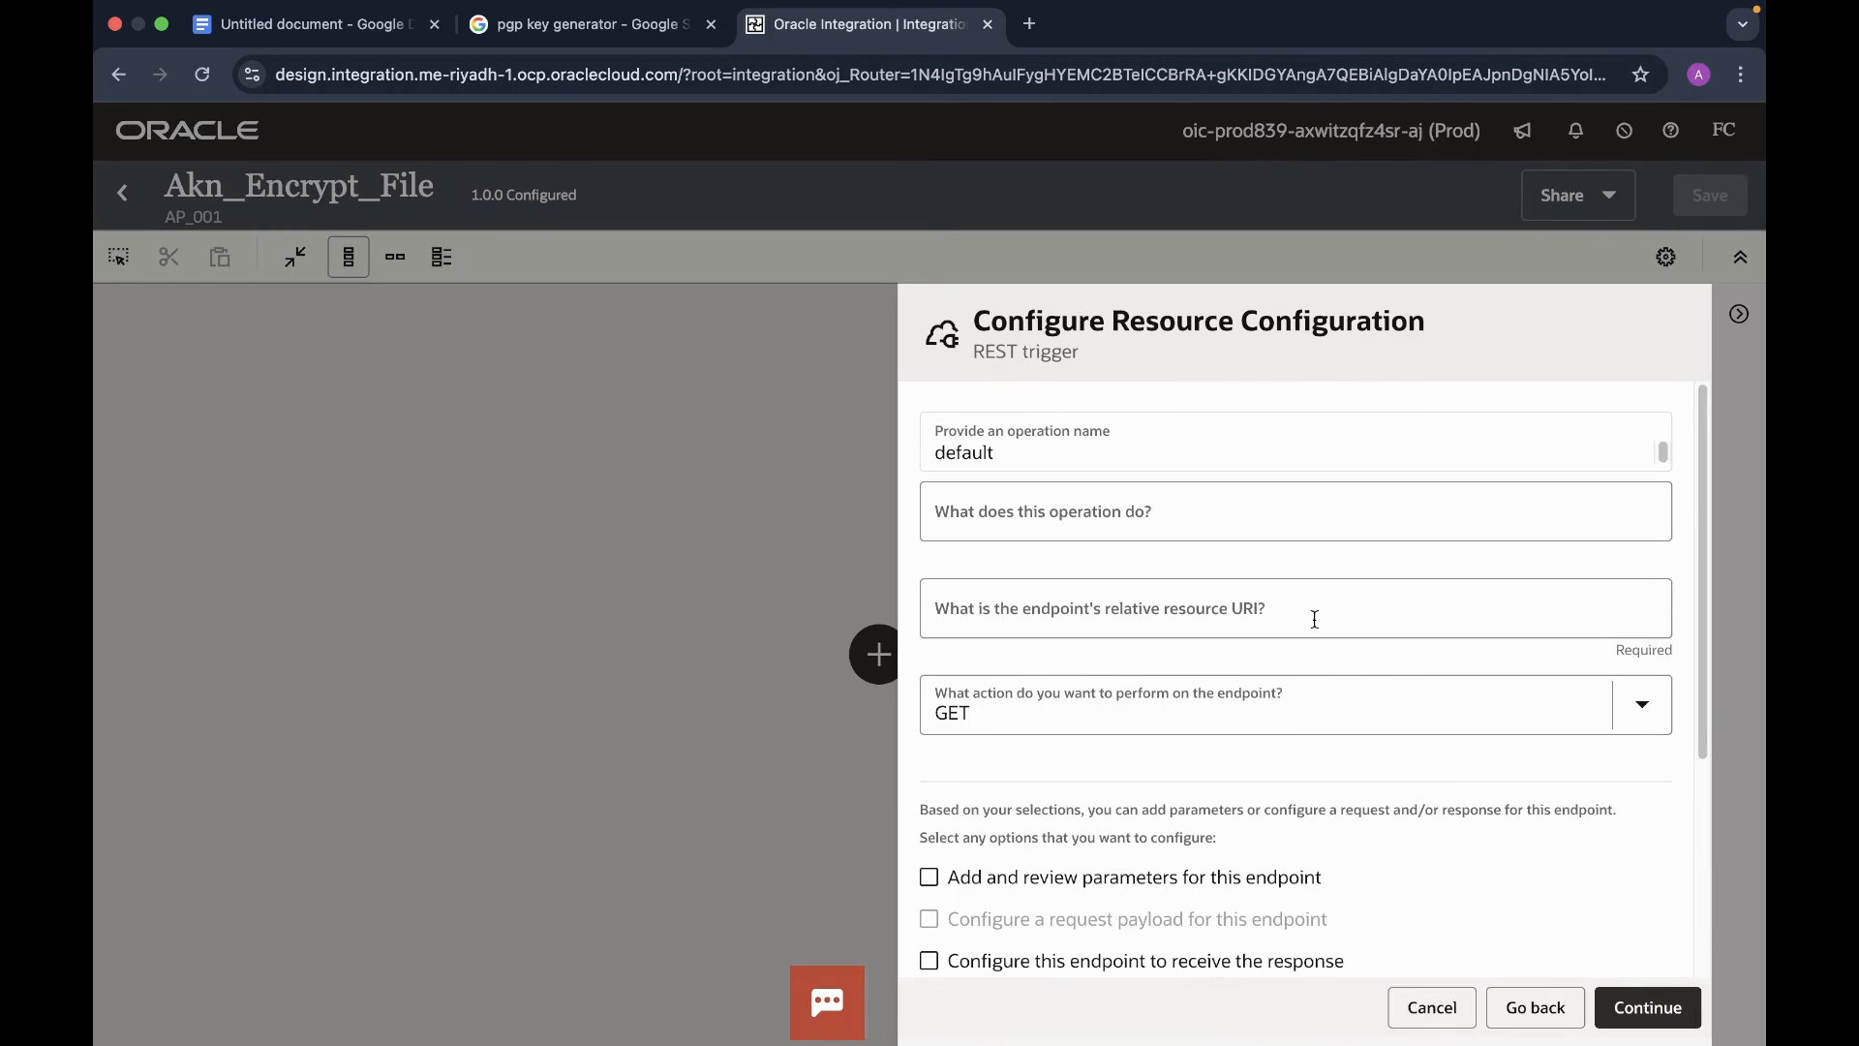
left_click(1278, 618)
type("/")
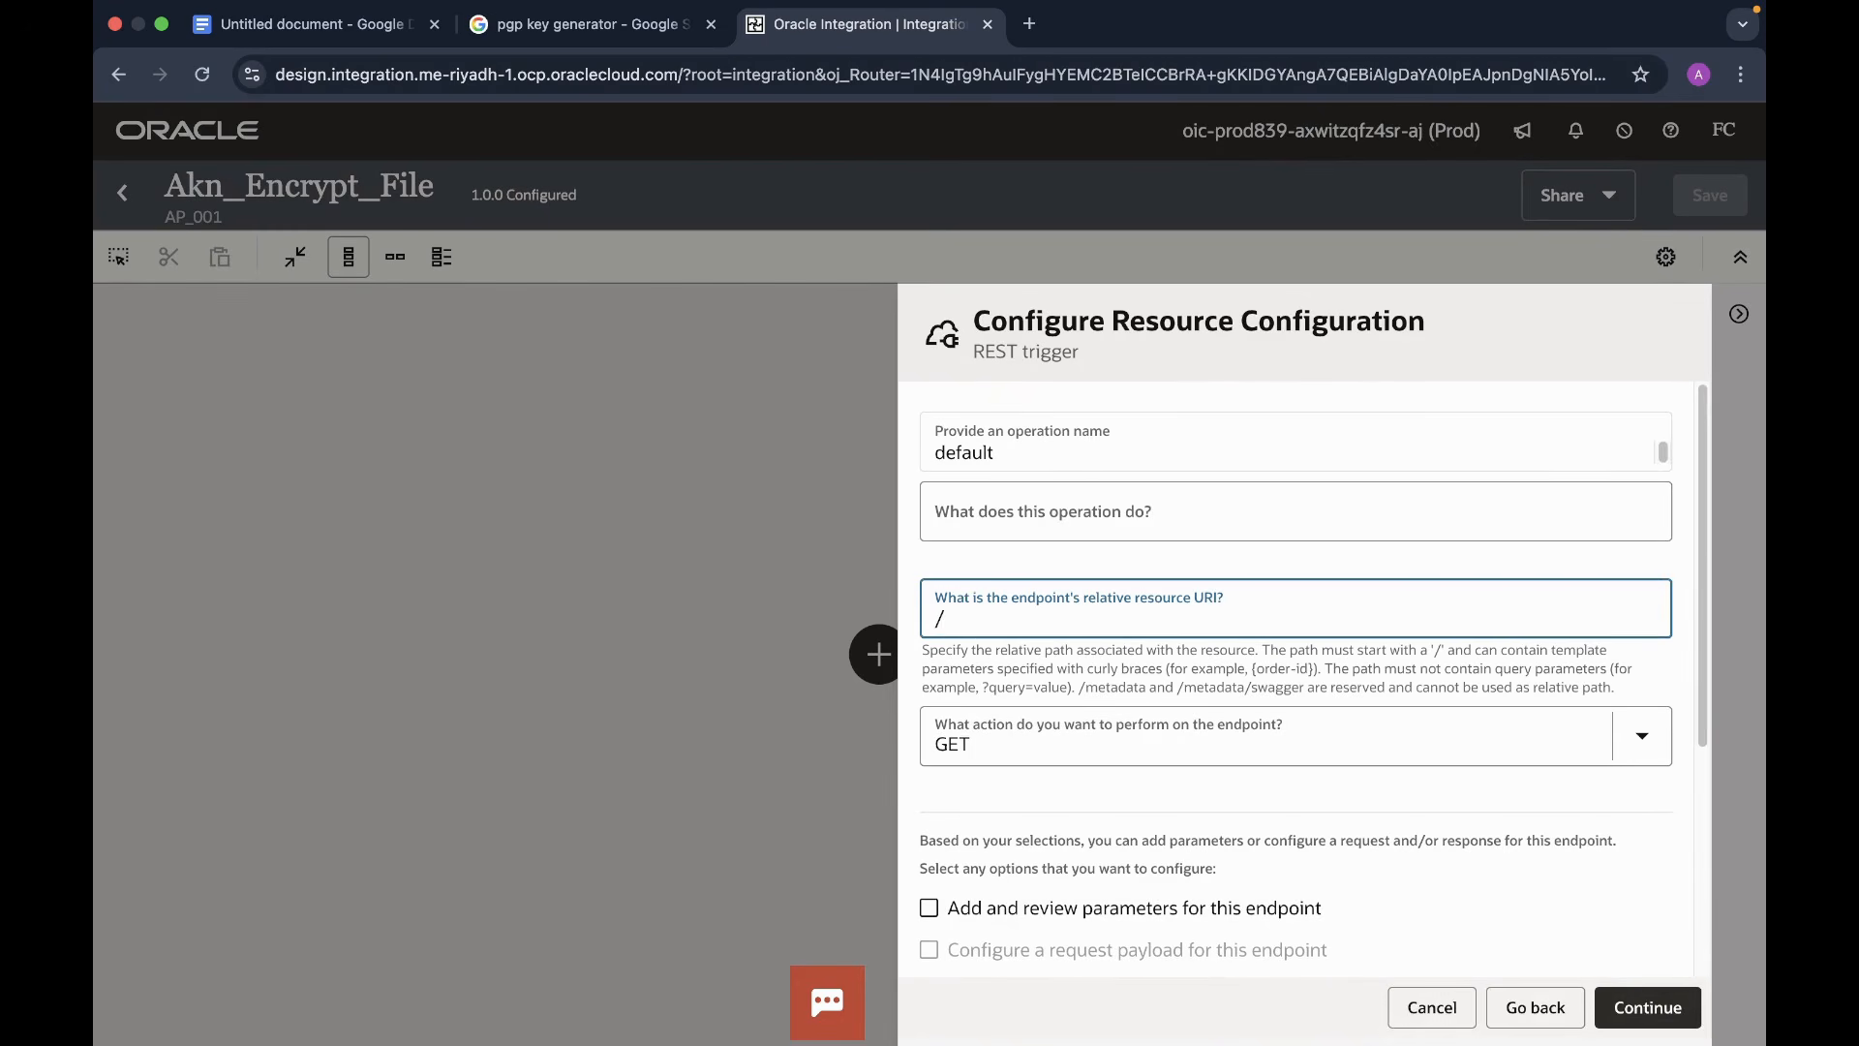
type("ecrypt-file")
left_click(955, 618)
type("n")
scroll(1246, 646, "down", 2)
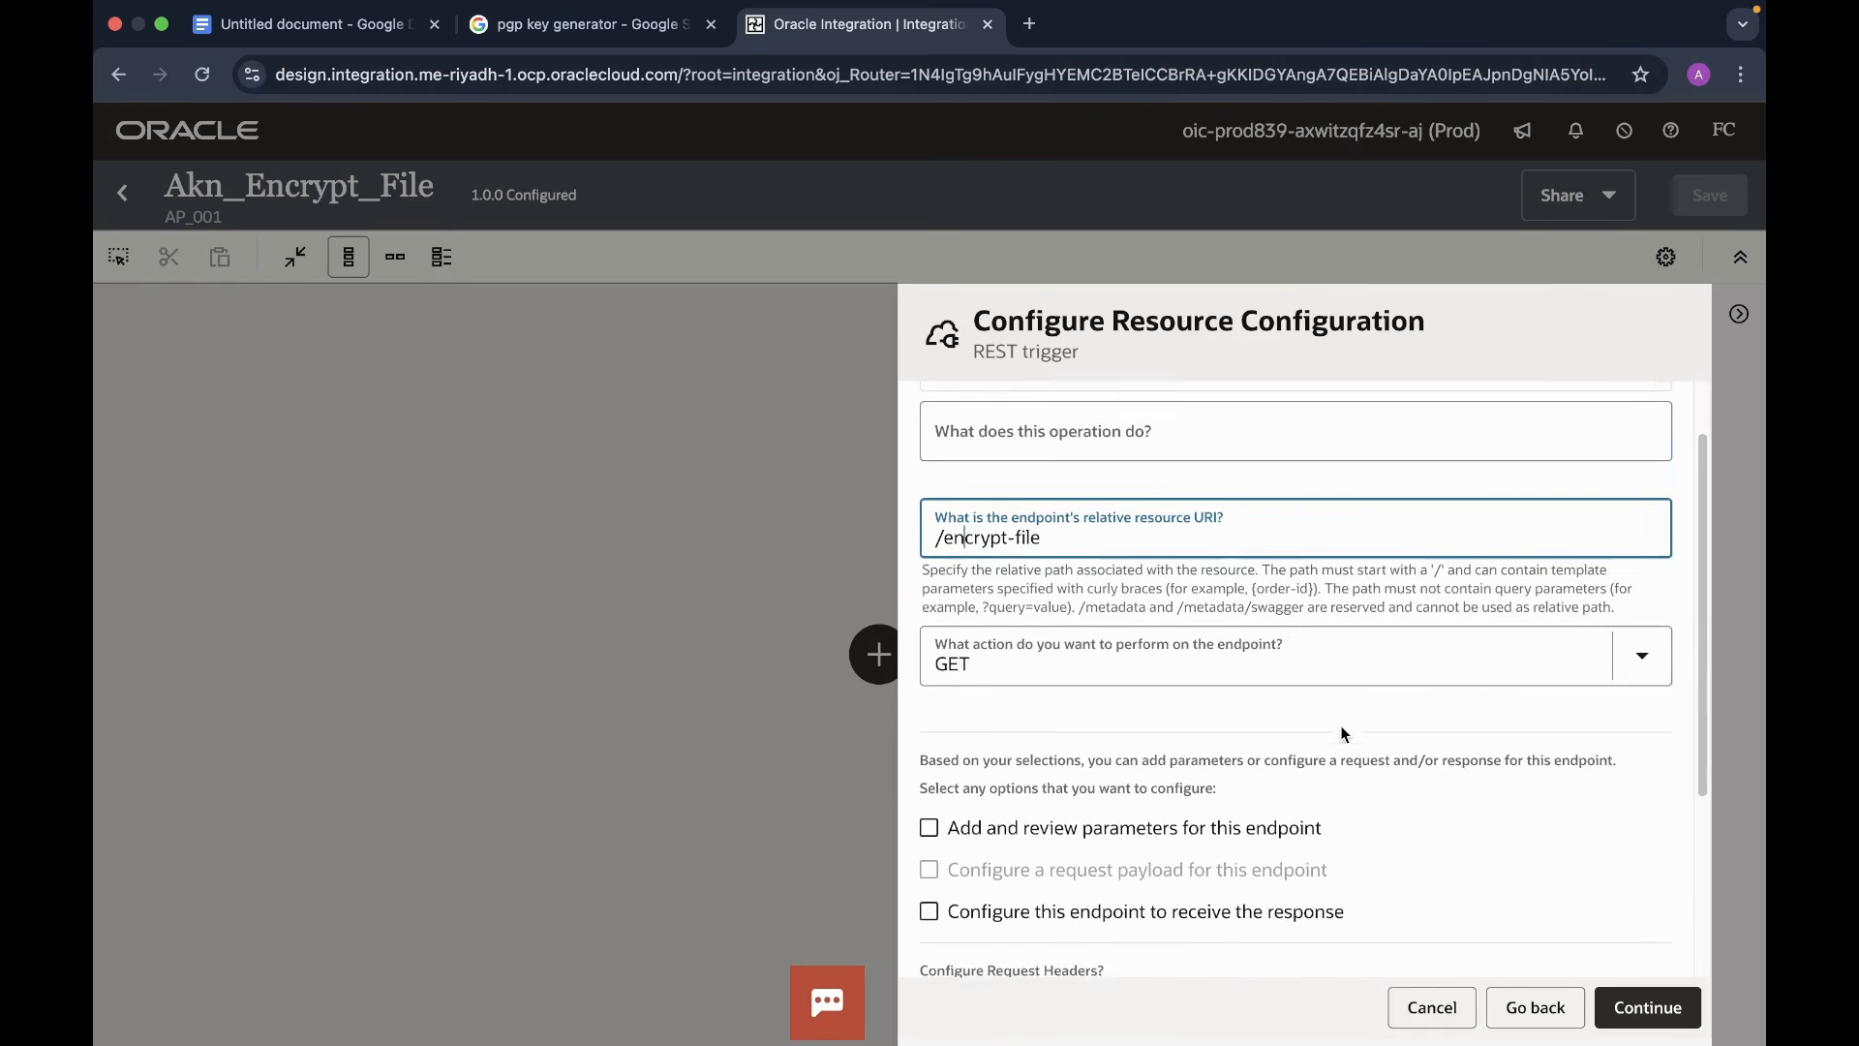
scroll(1345, 733, "down", 3)
scroll(1518, 600, "up", 1)
- Make the endpoint a POST with both a request payload and a response configured
left_click(1644, 515)
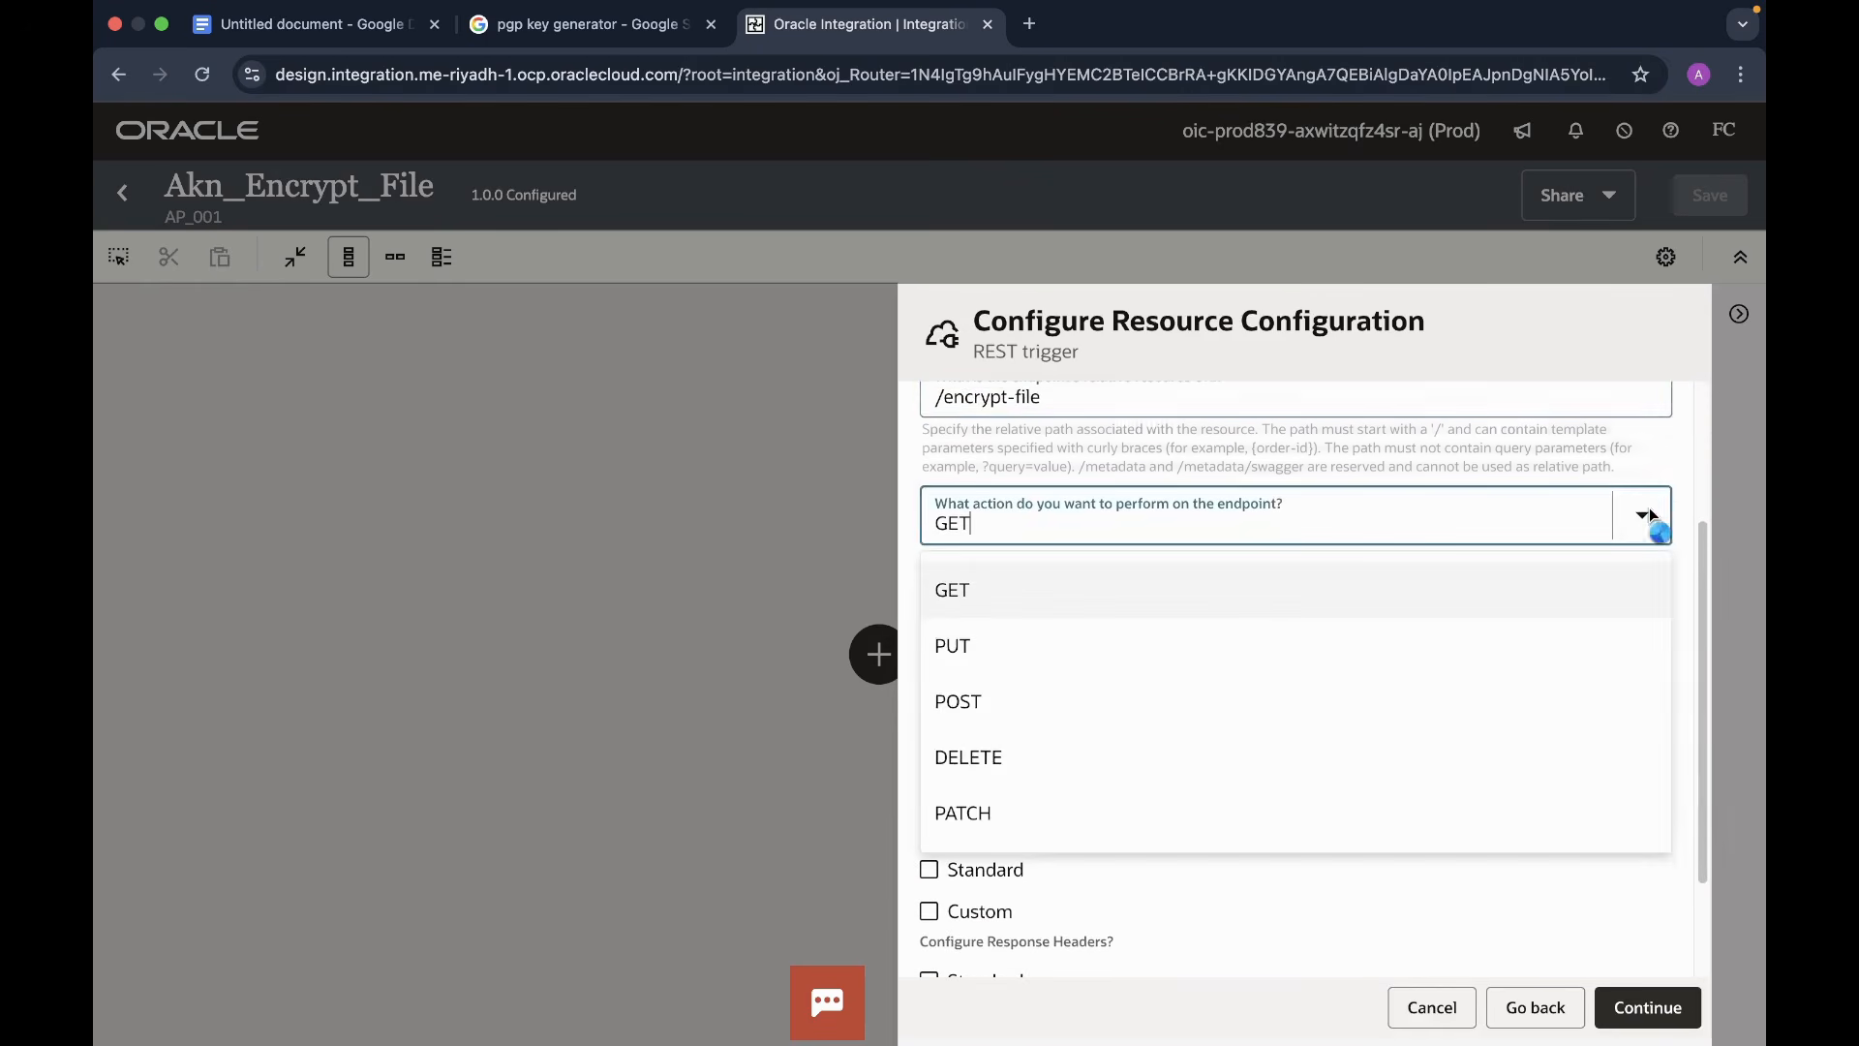
scroll(1069, 647, "up", 3)
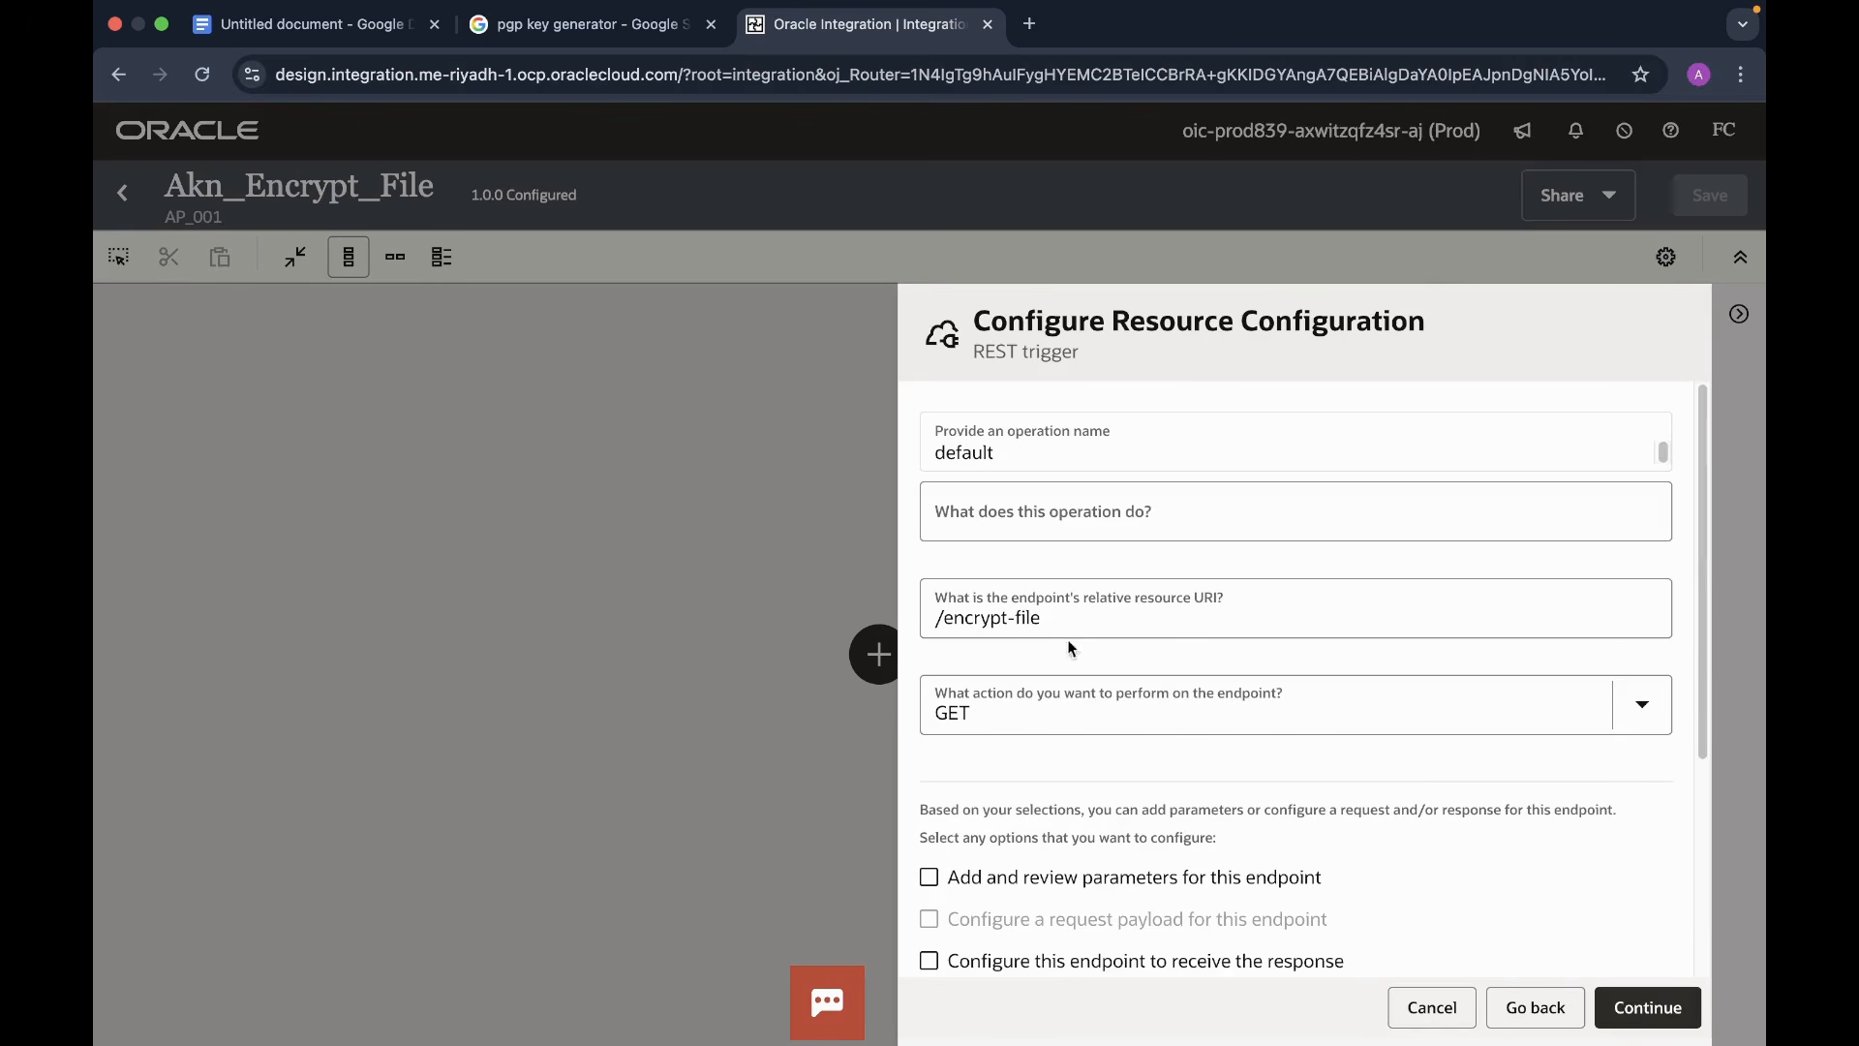
left_click(1642, 704)
left_click(980, 892)
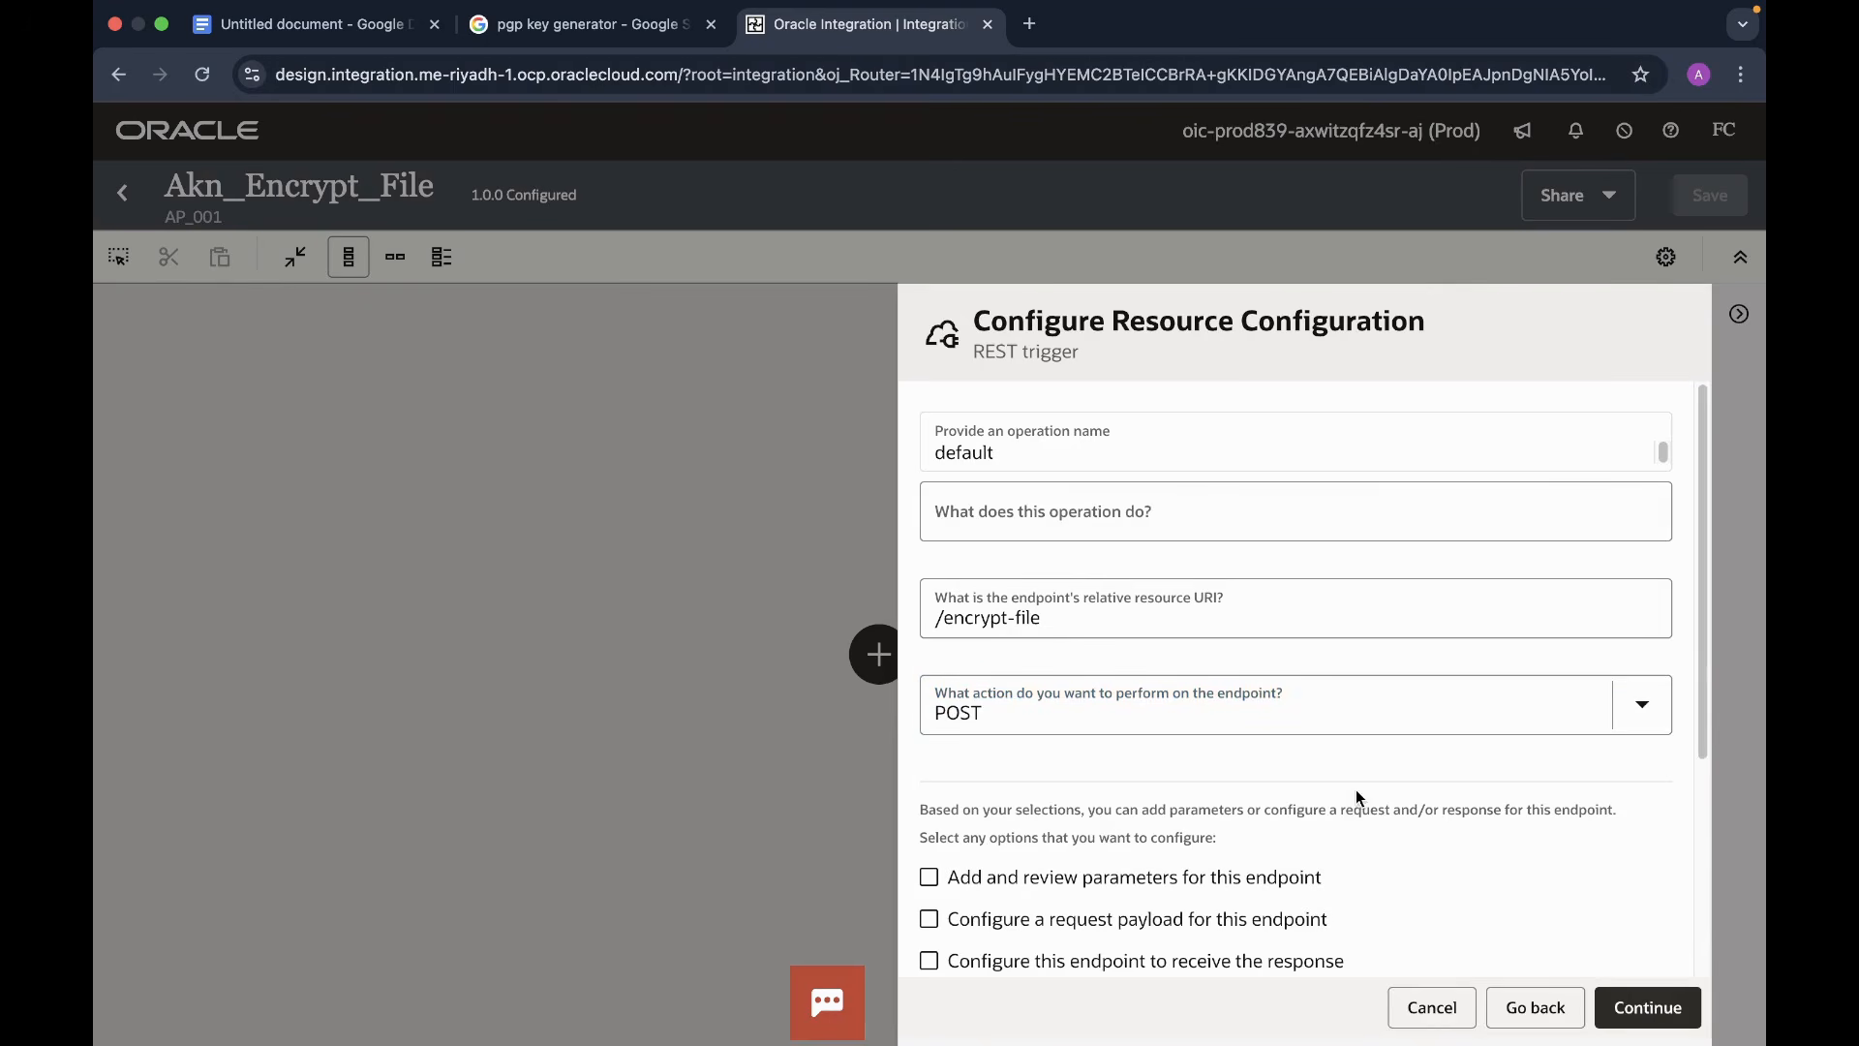
scroll(1416, 835, "down", 5)
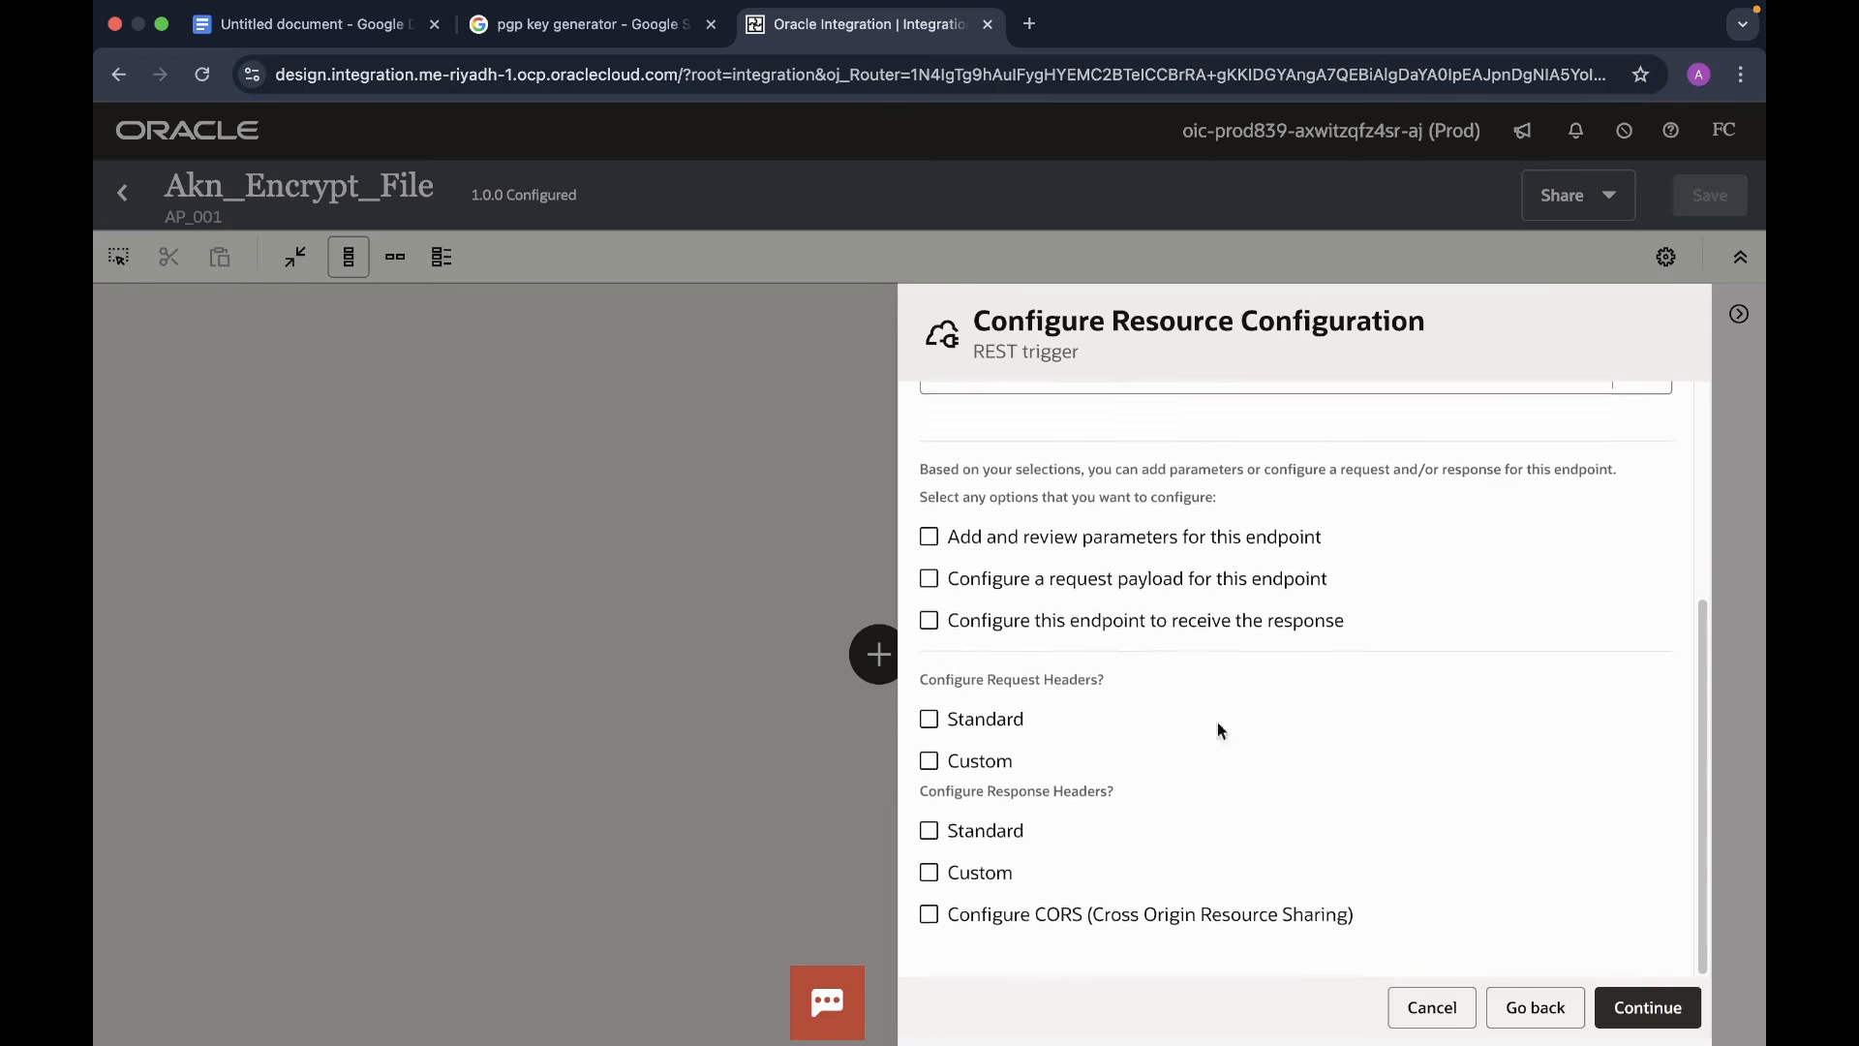
left_click(929, 584)
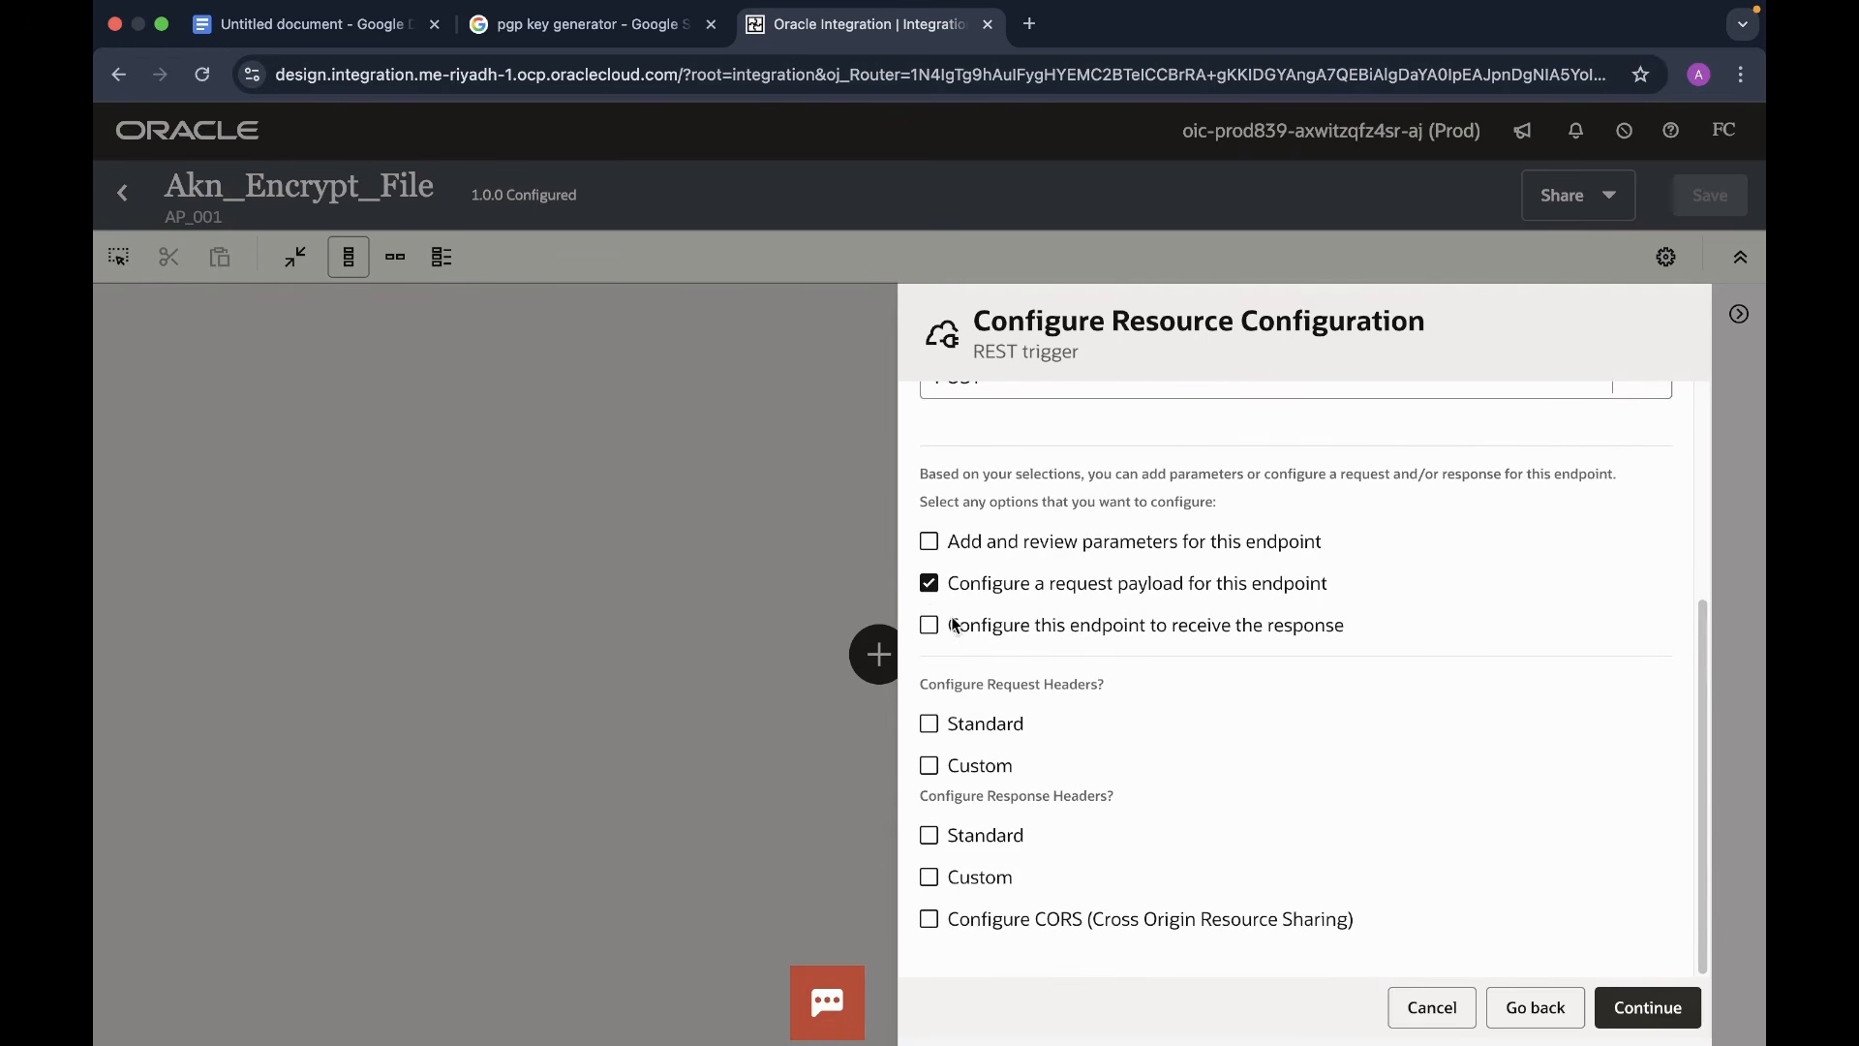
left_click(929, 627)
scroll(1298, 763, "up", 2)
scroll(1298, 763, "down", 2)
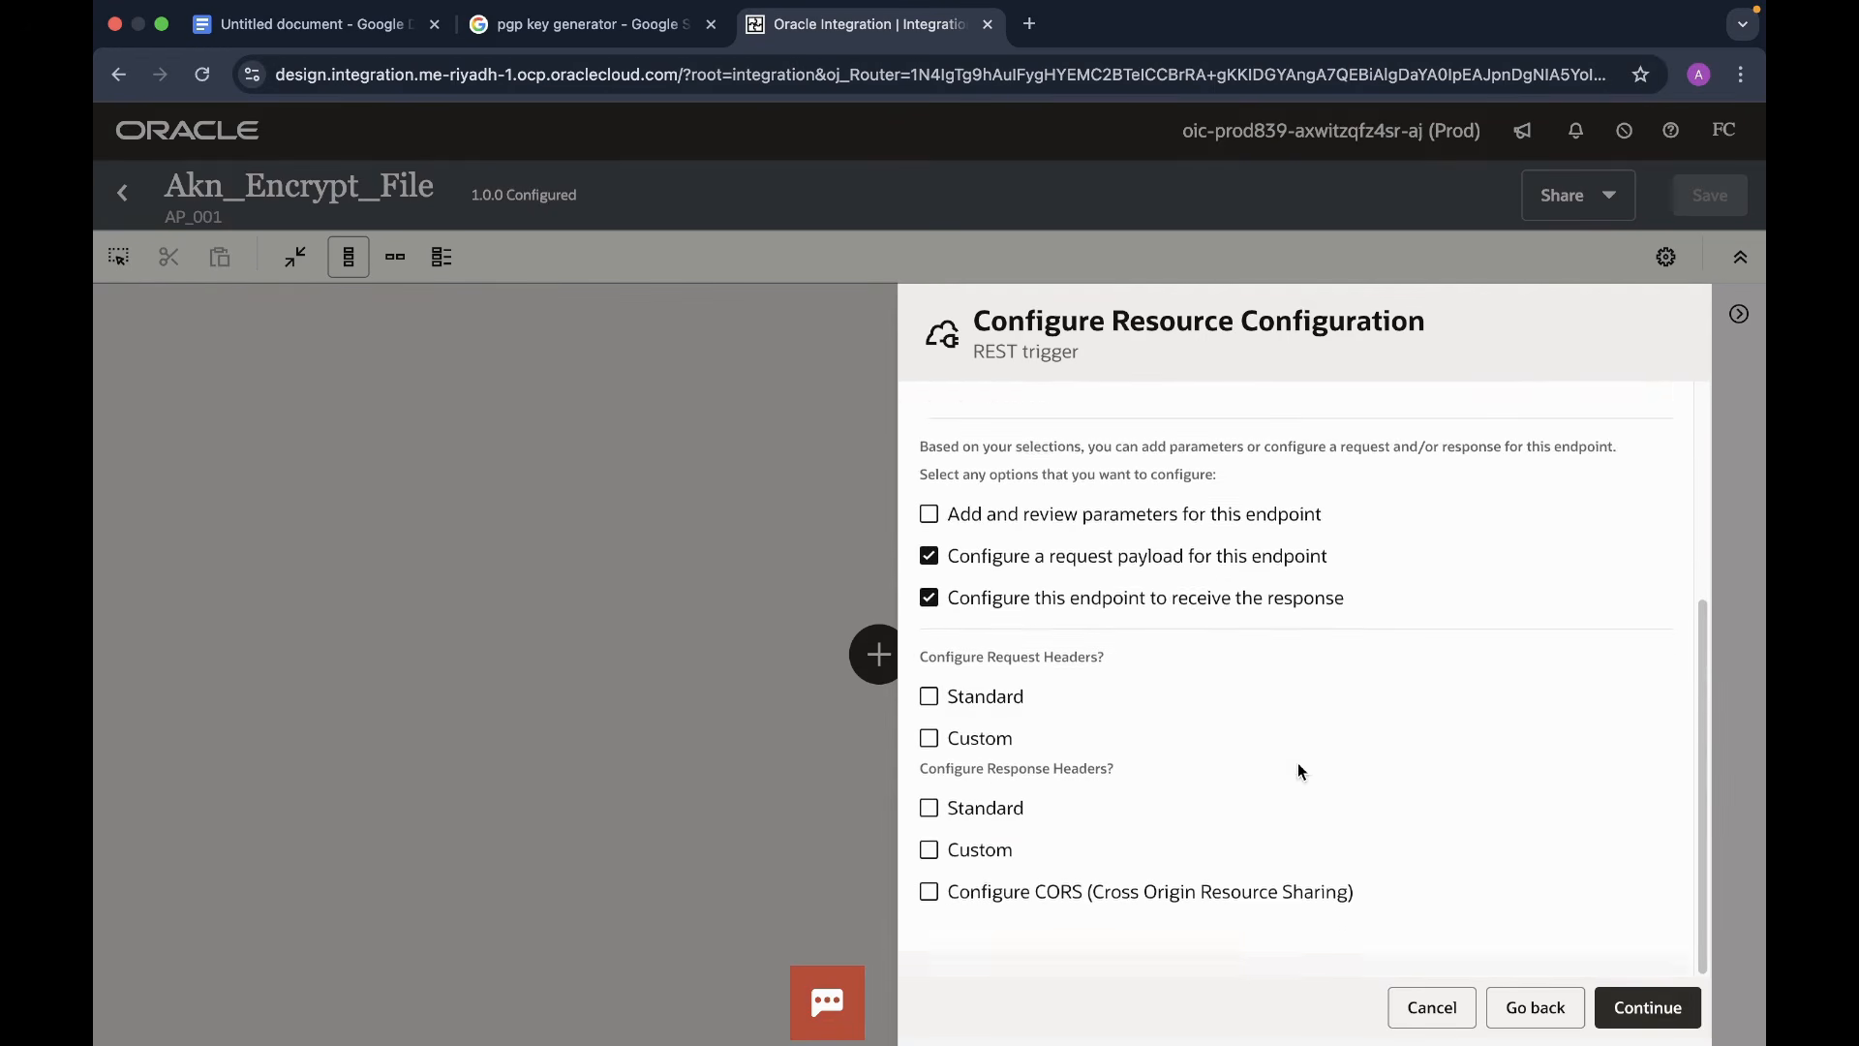
left_click(1639, 1017)
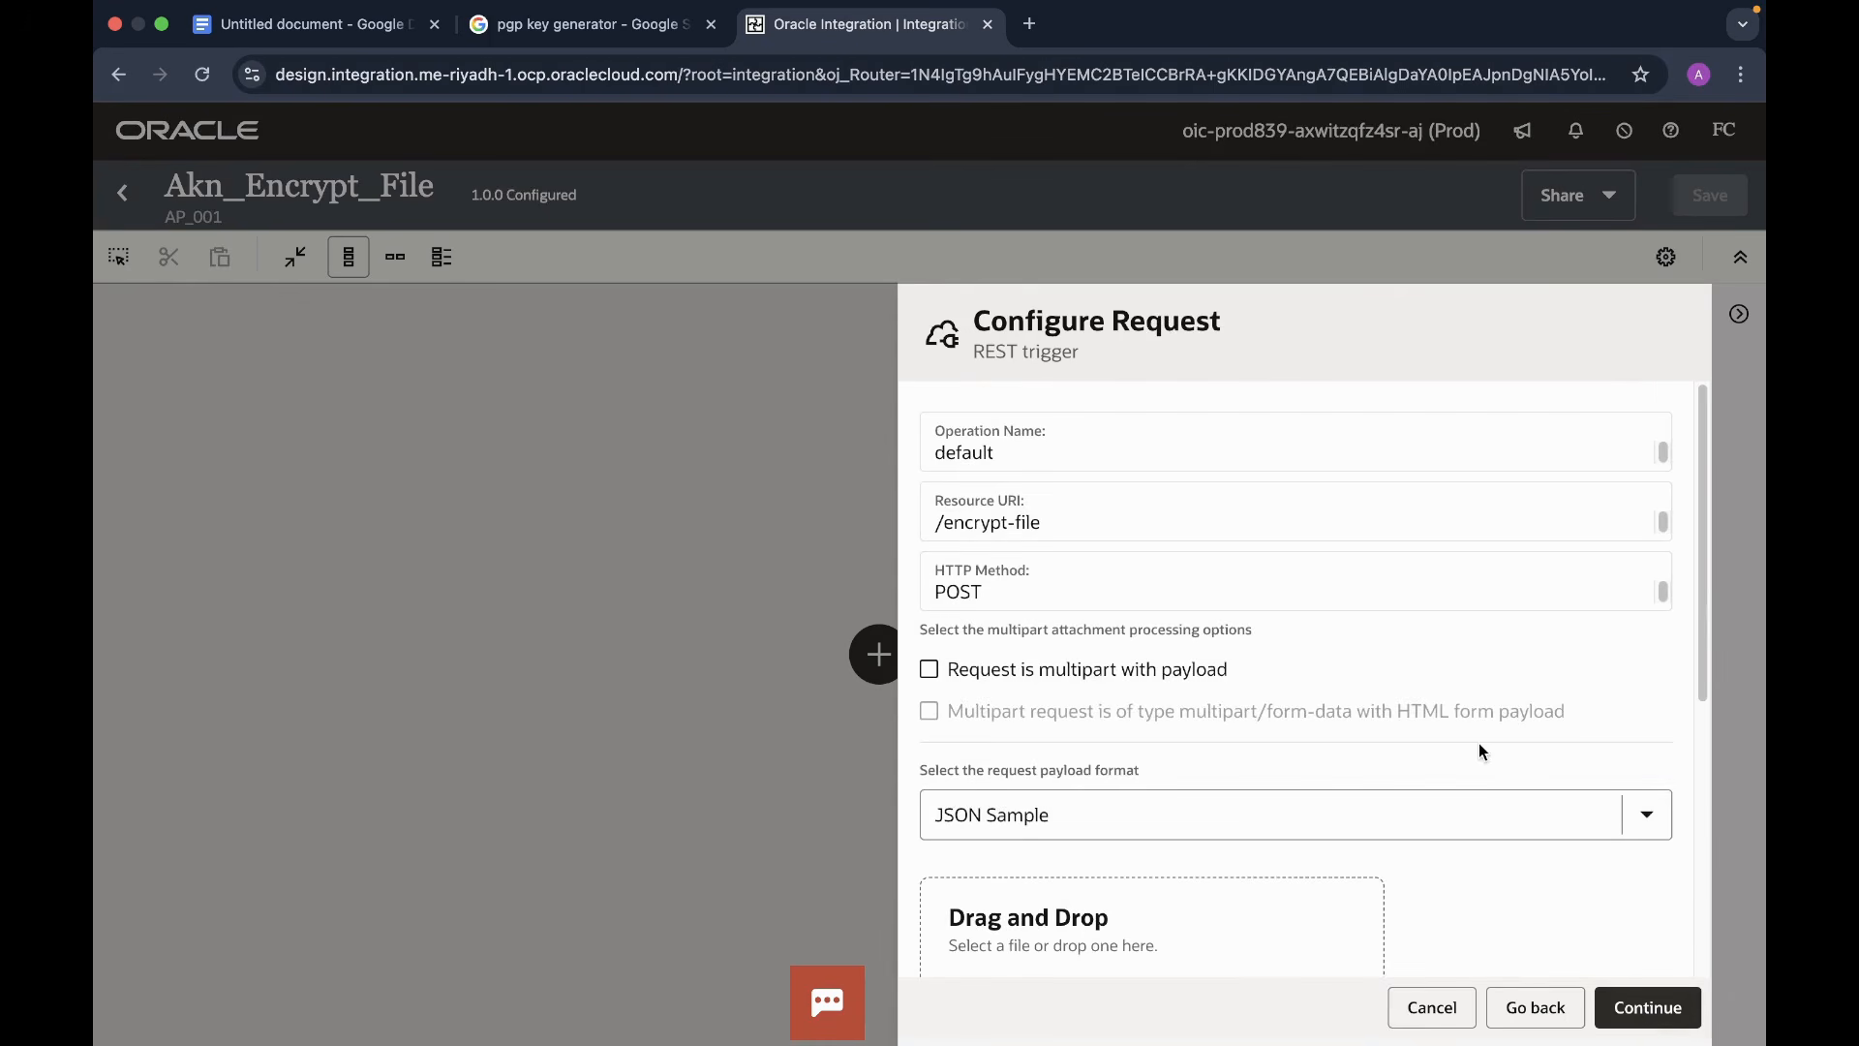
- Choose Binary as the request payload format
scroll(1362, 759, "down", 4)
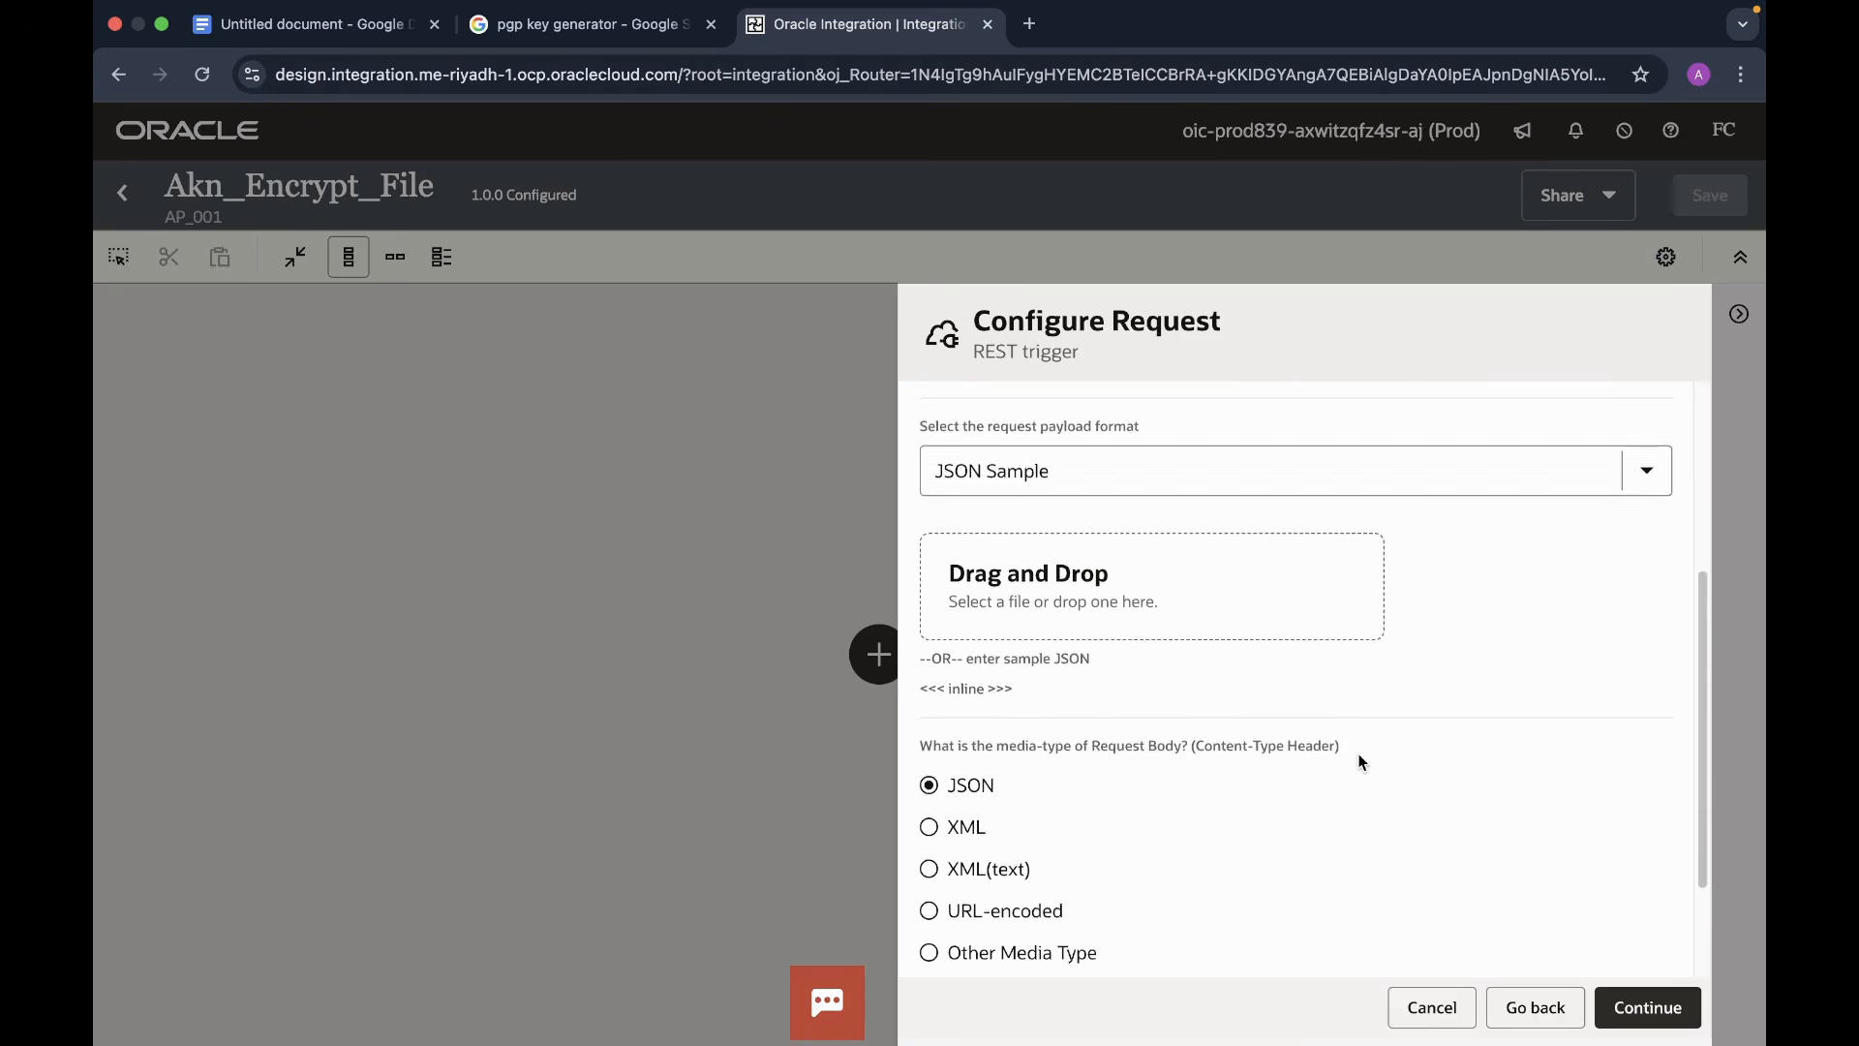
scroll(1357, 760, "up", 2)
scroll(1516, 643, "up", 3)
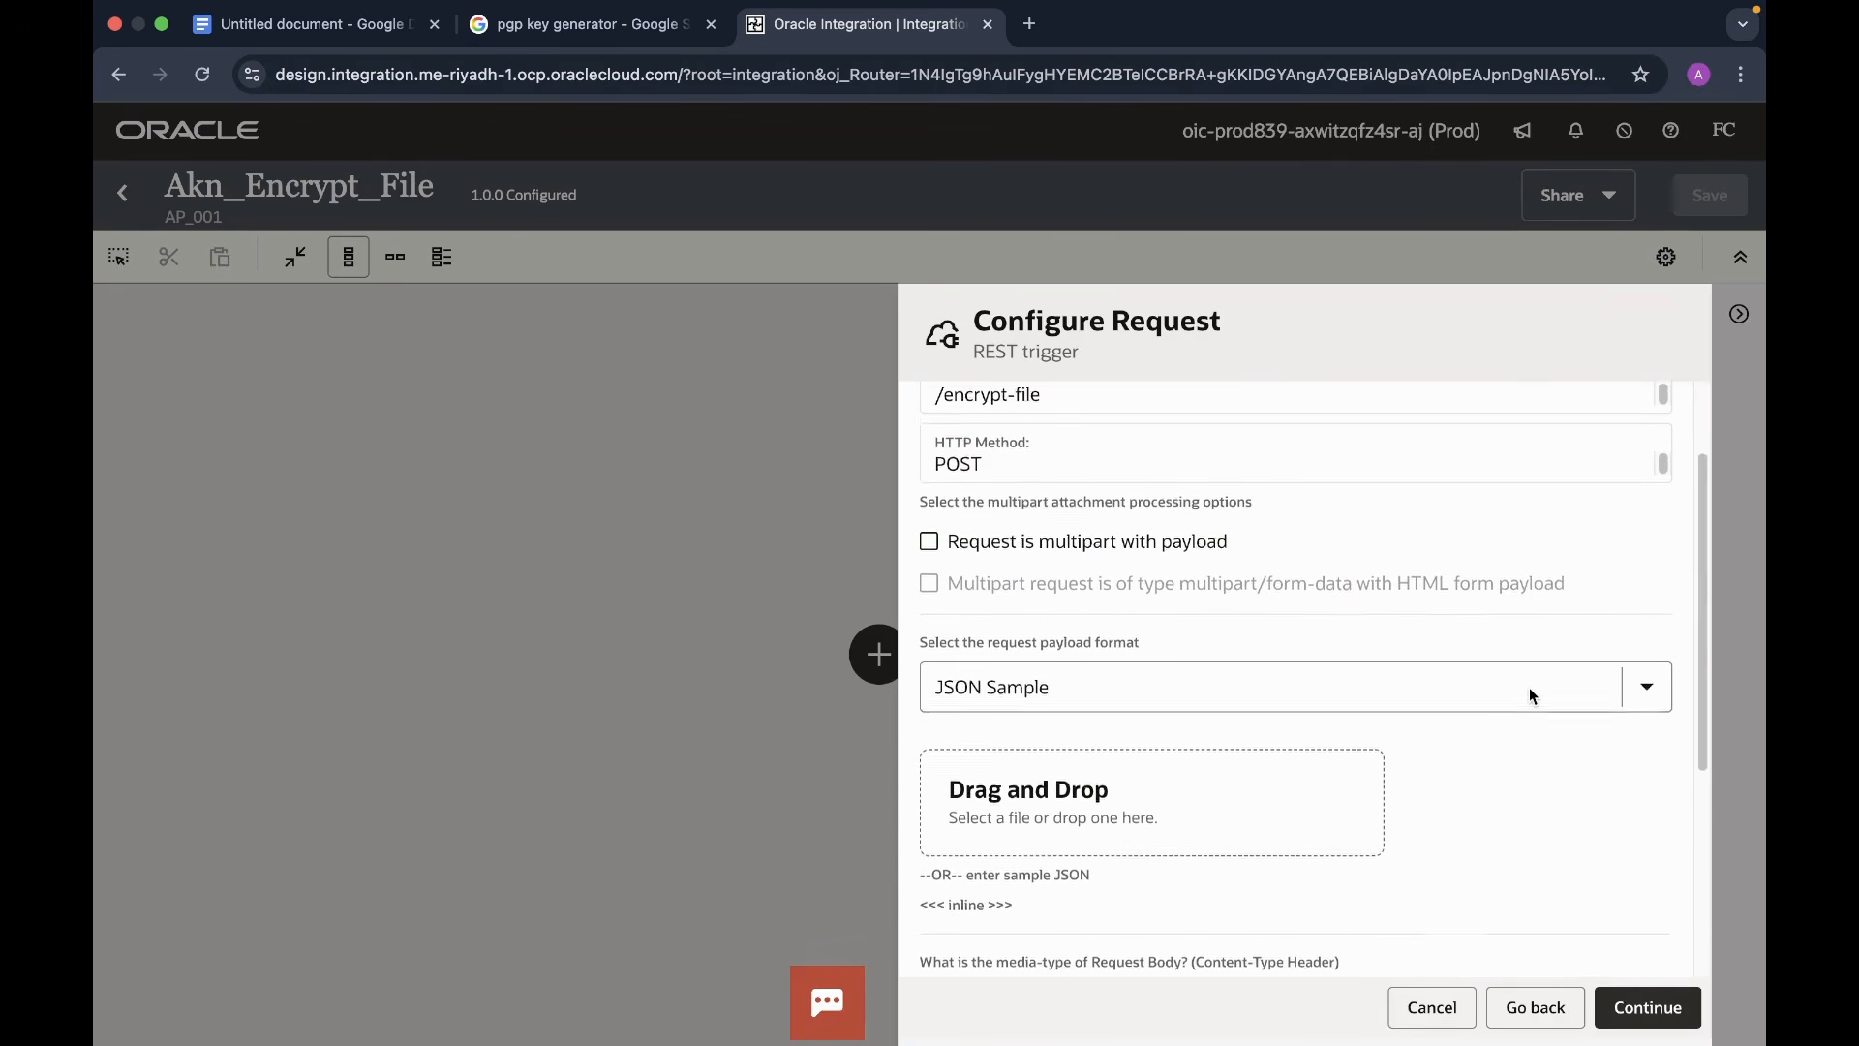
scroll(1495, 641, "down", 2)
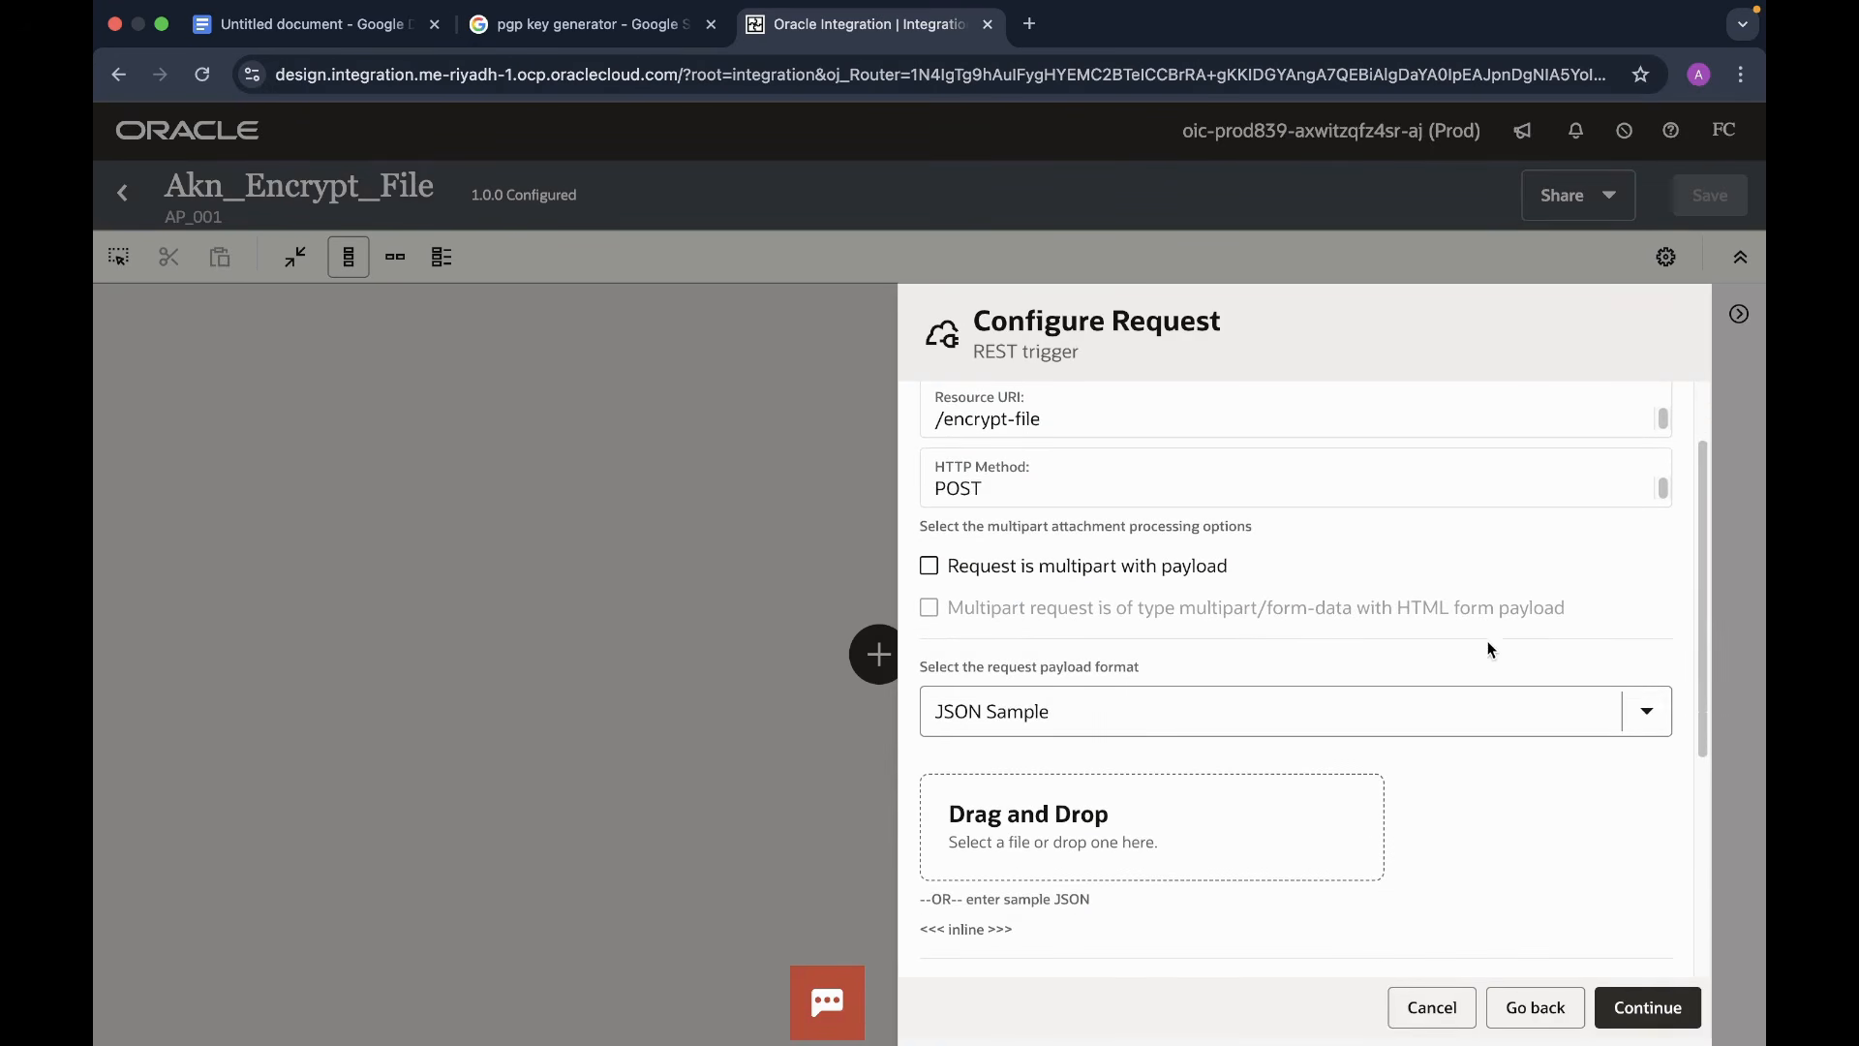
left_click(1635, 712)
left_click(970, 948)
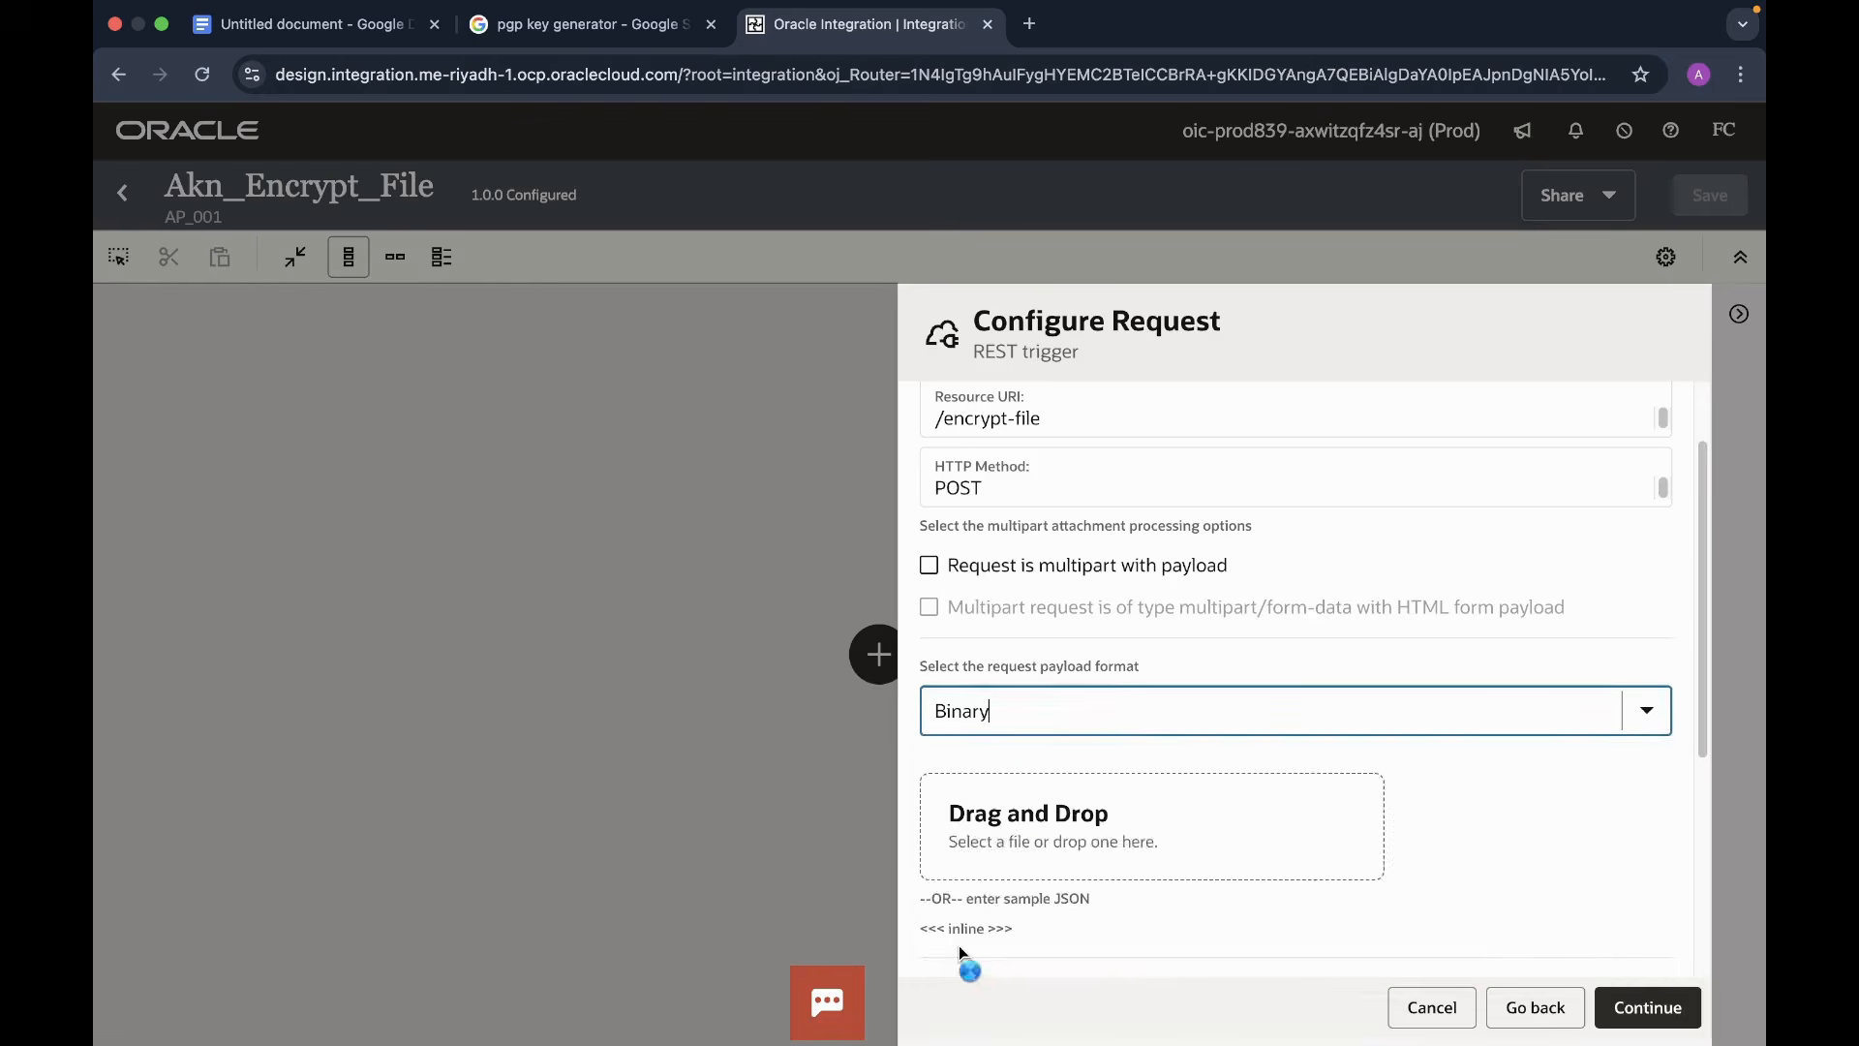
- Set the request to Other Media Type with the custom type application/csv
scroll(1403, 834, "down", 2)
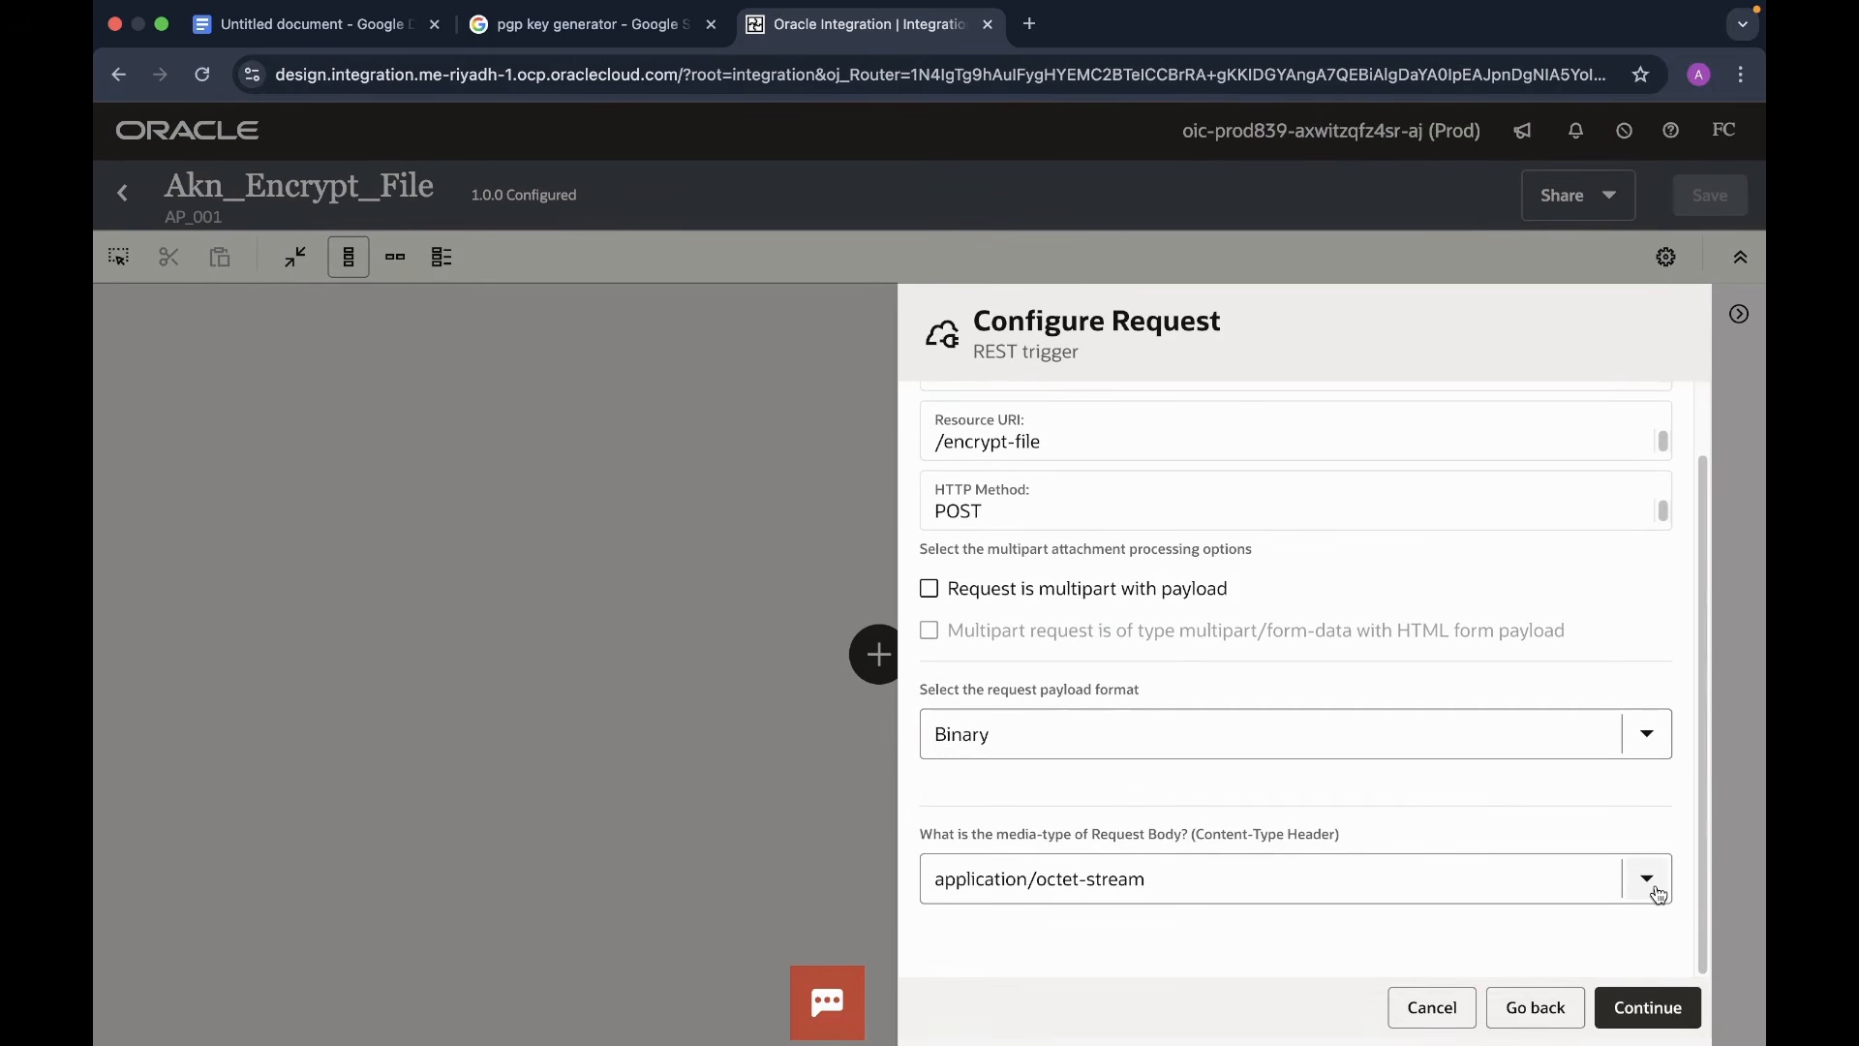
left_click(1658, 893)
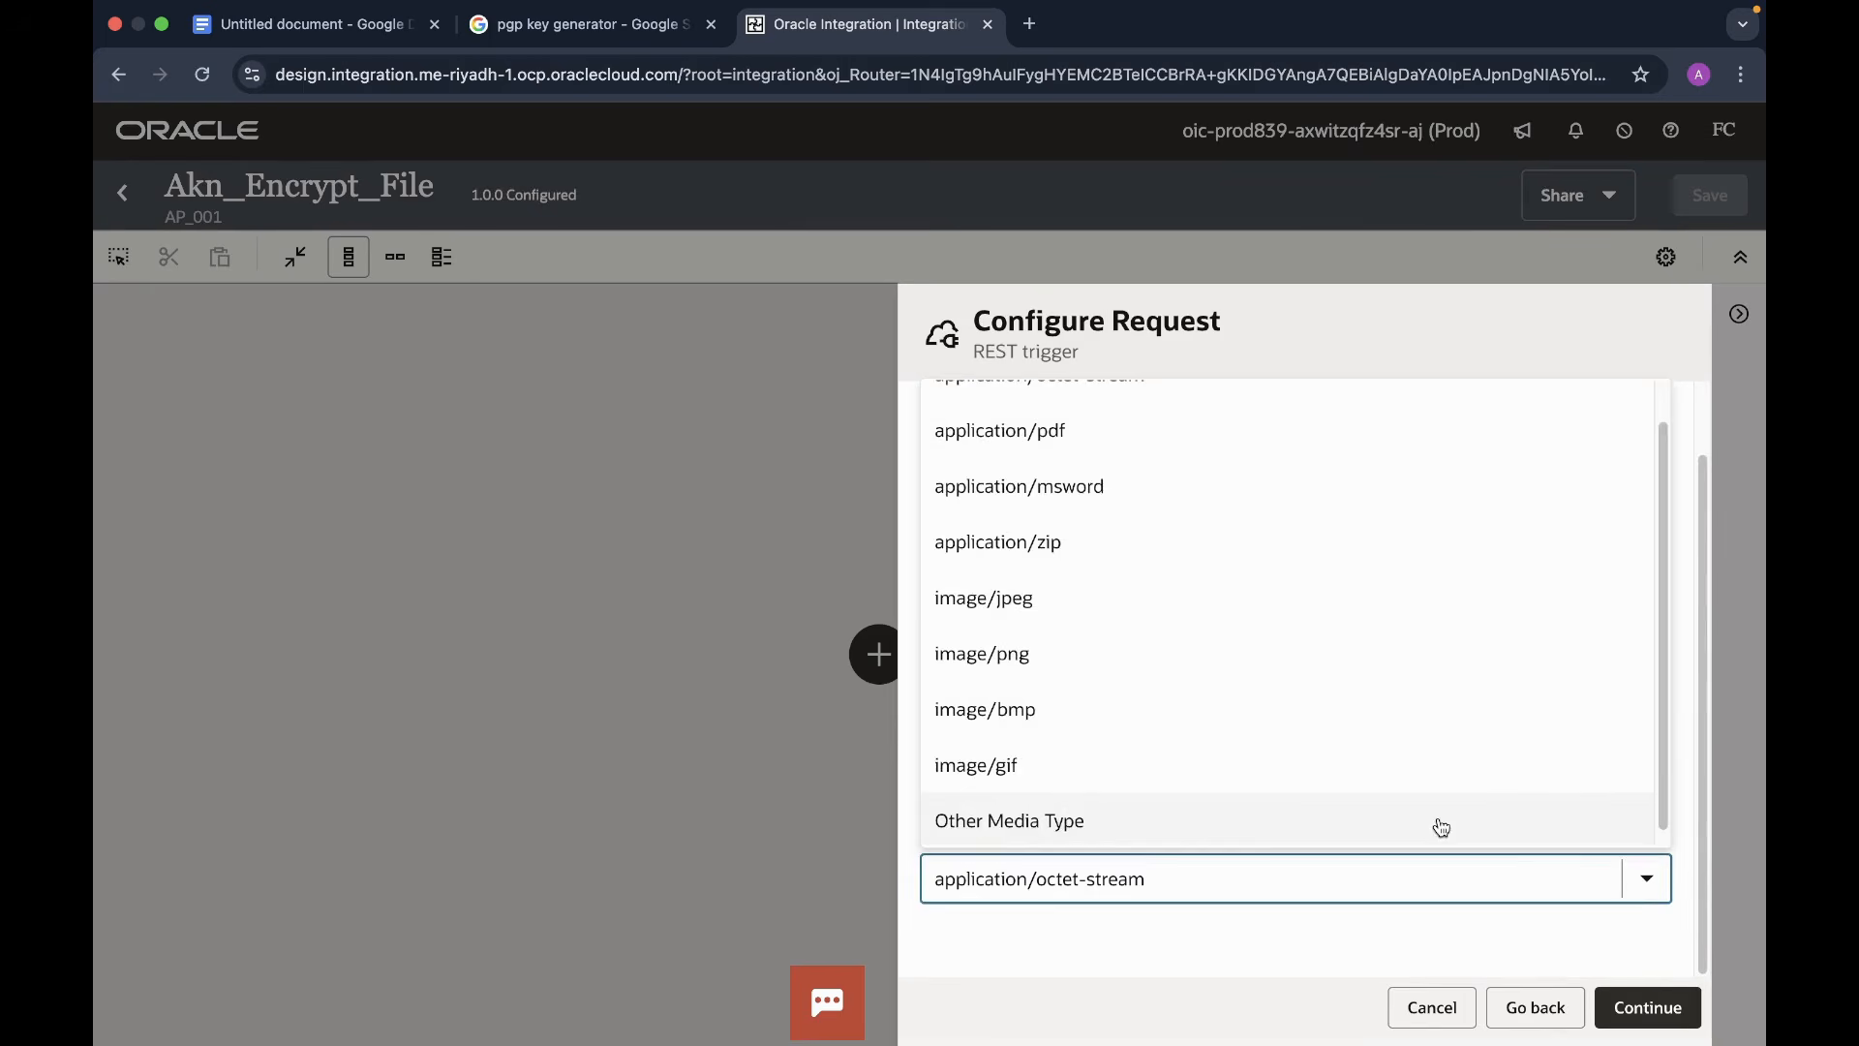
left_click(1044, 808)
scroll(1362, 887, "down", 2)
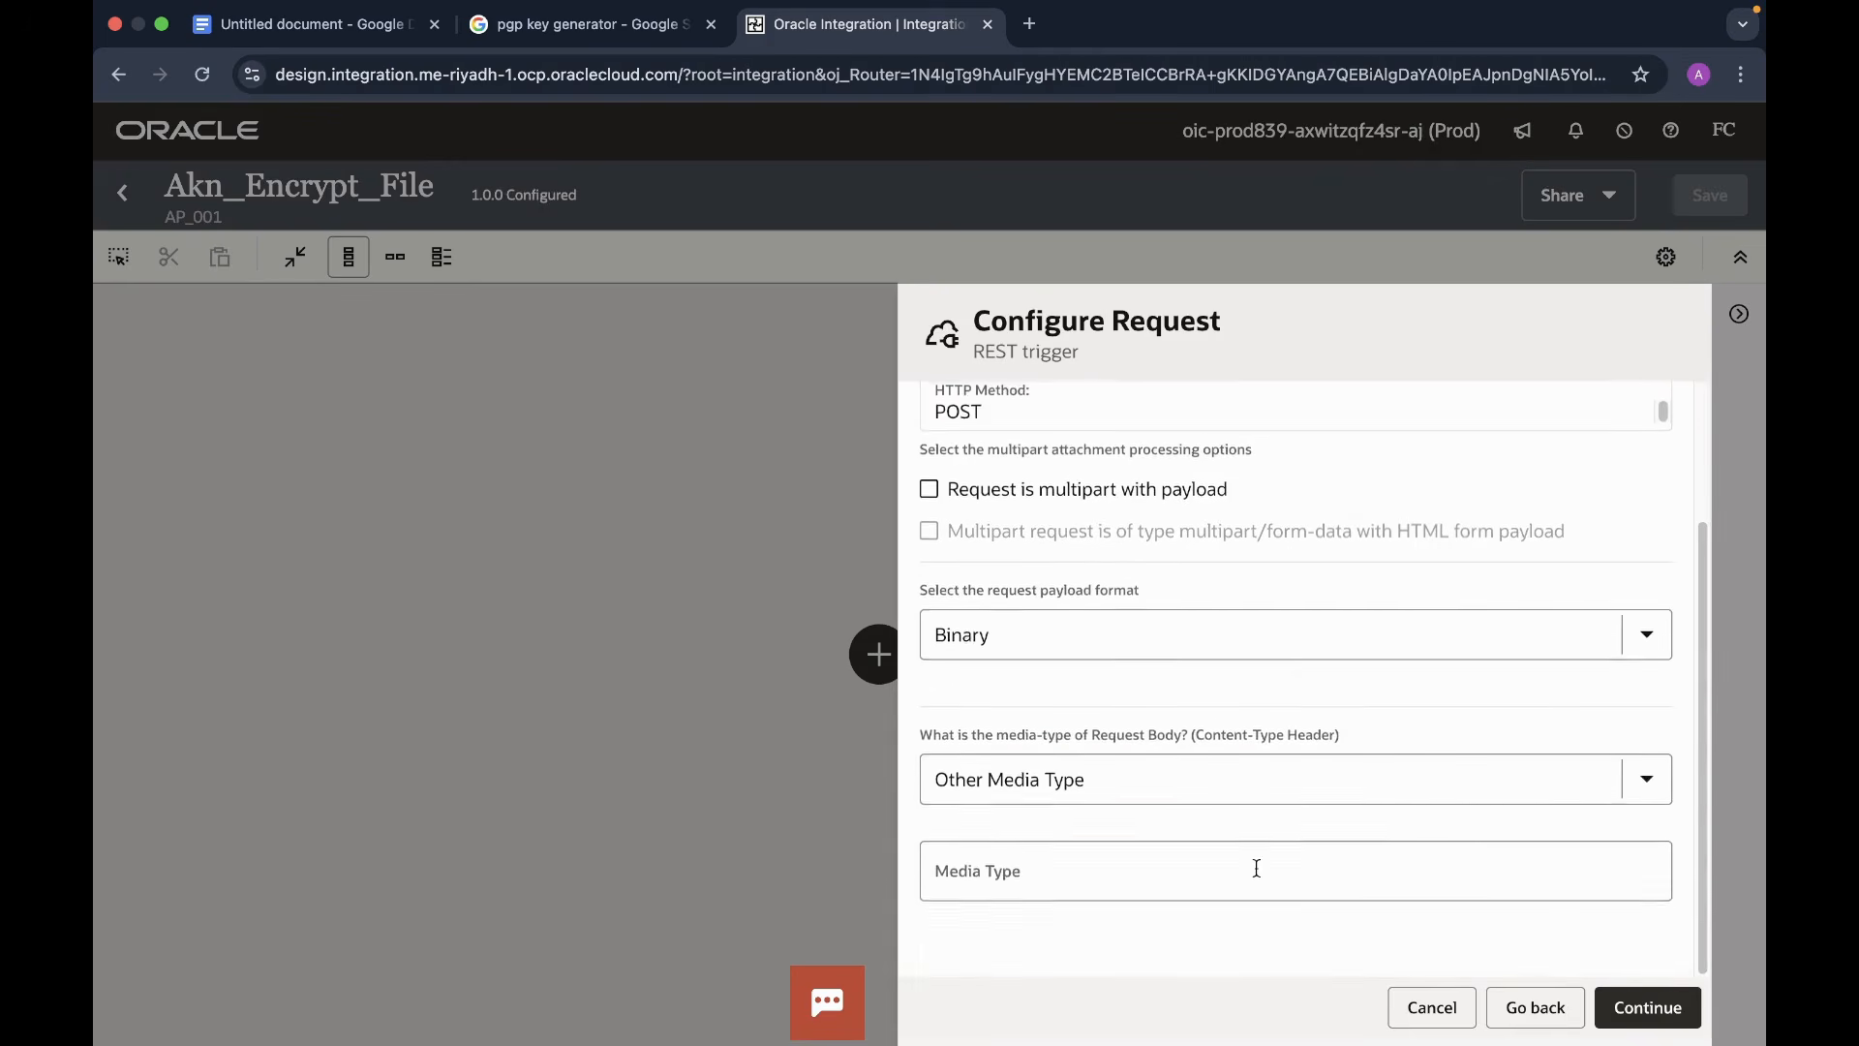
left_click(1126, 875)
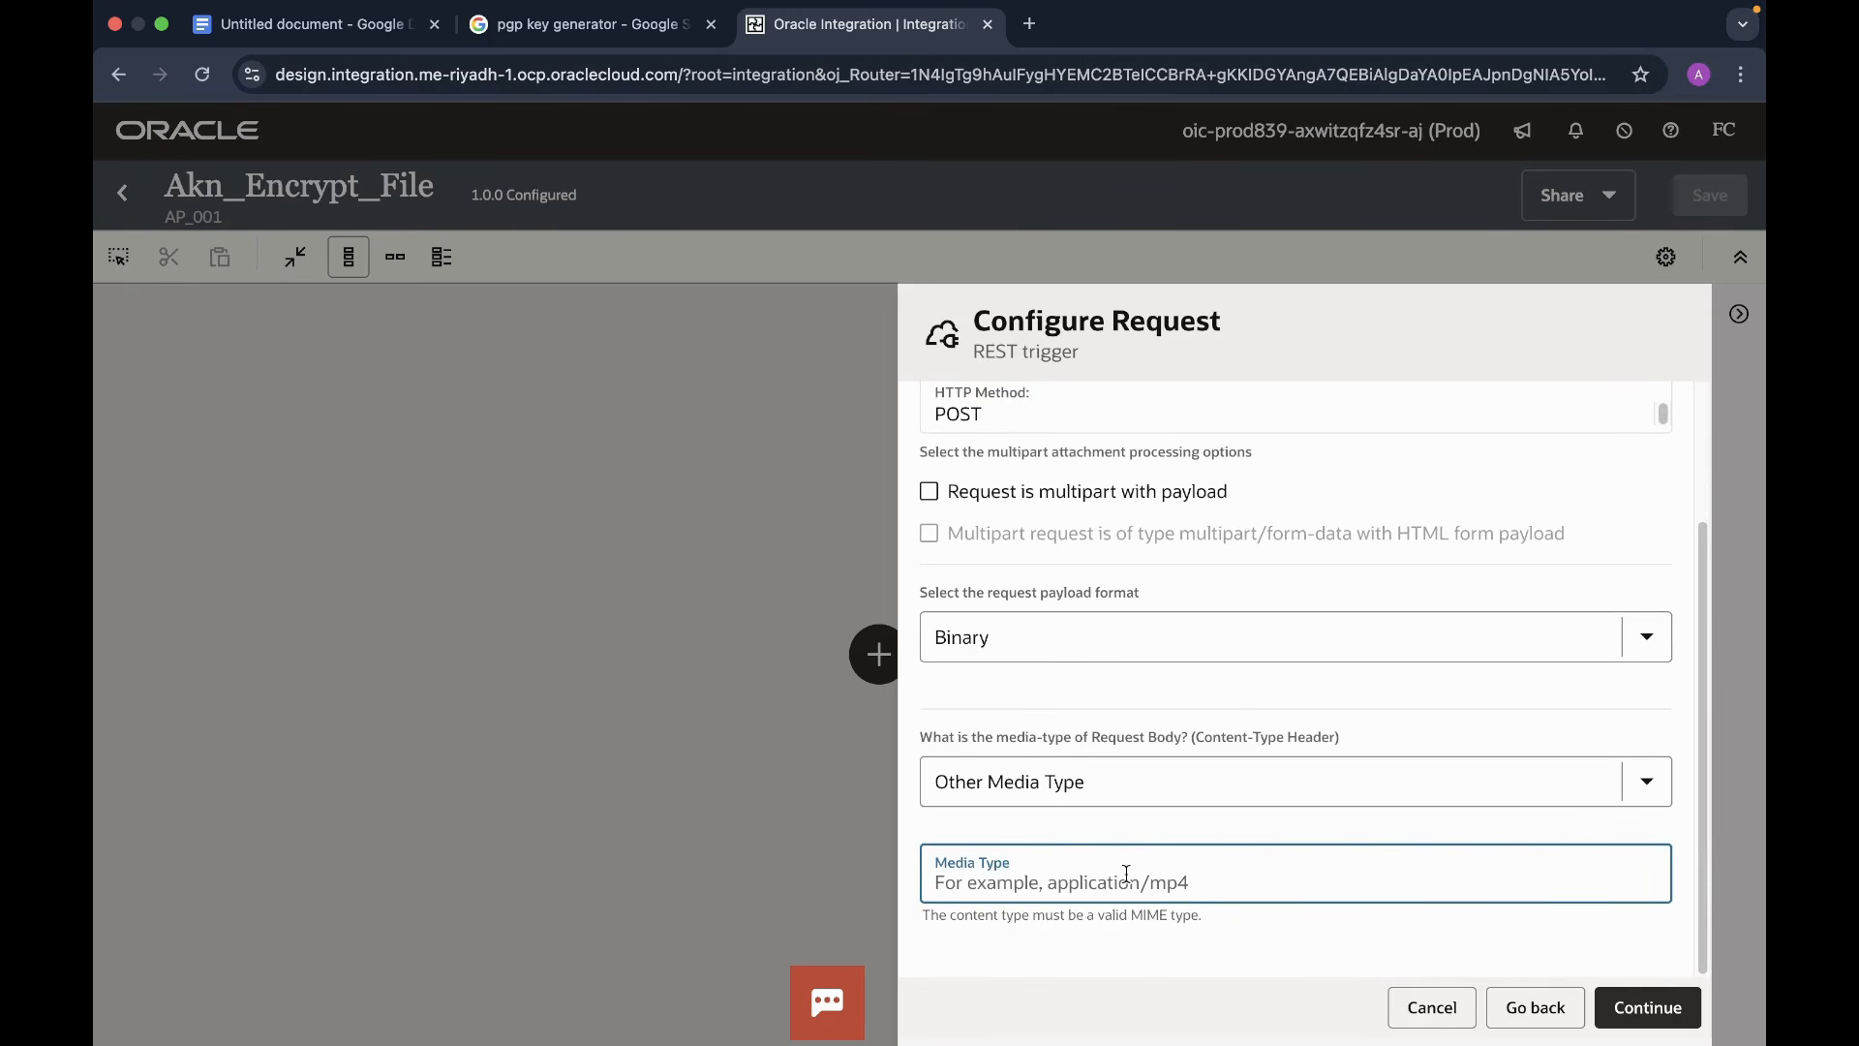
type("applicati")
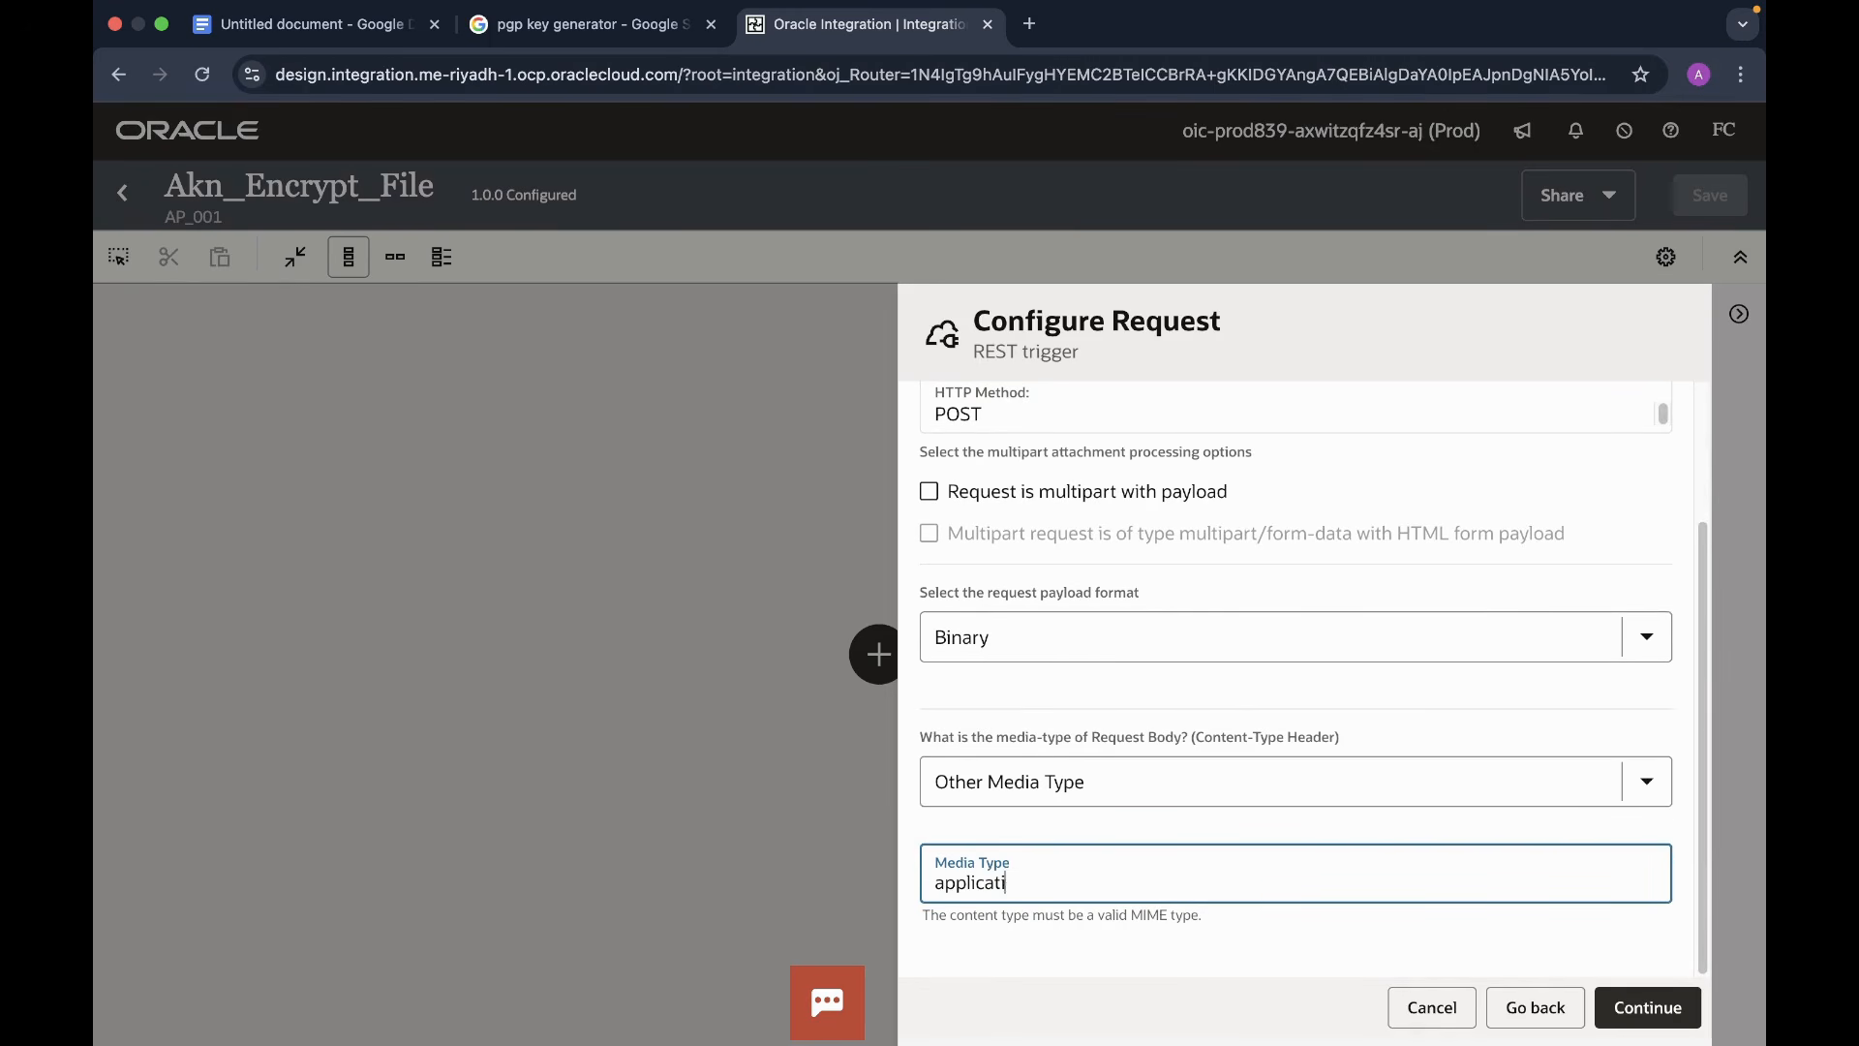
type("on/csv")
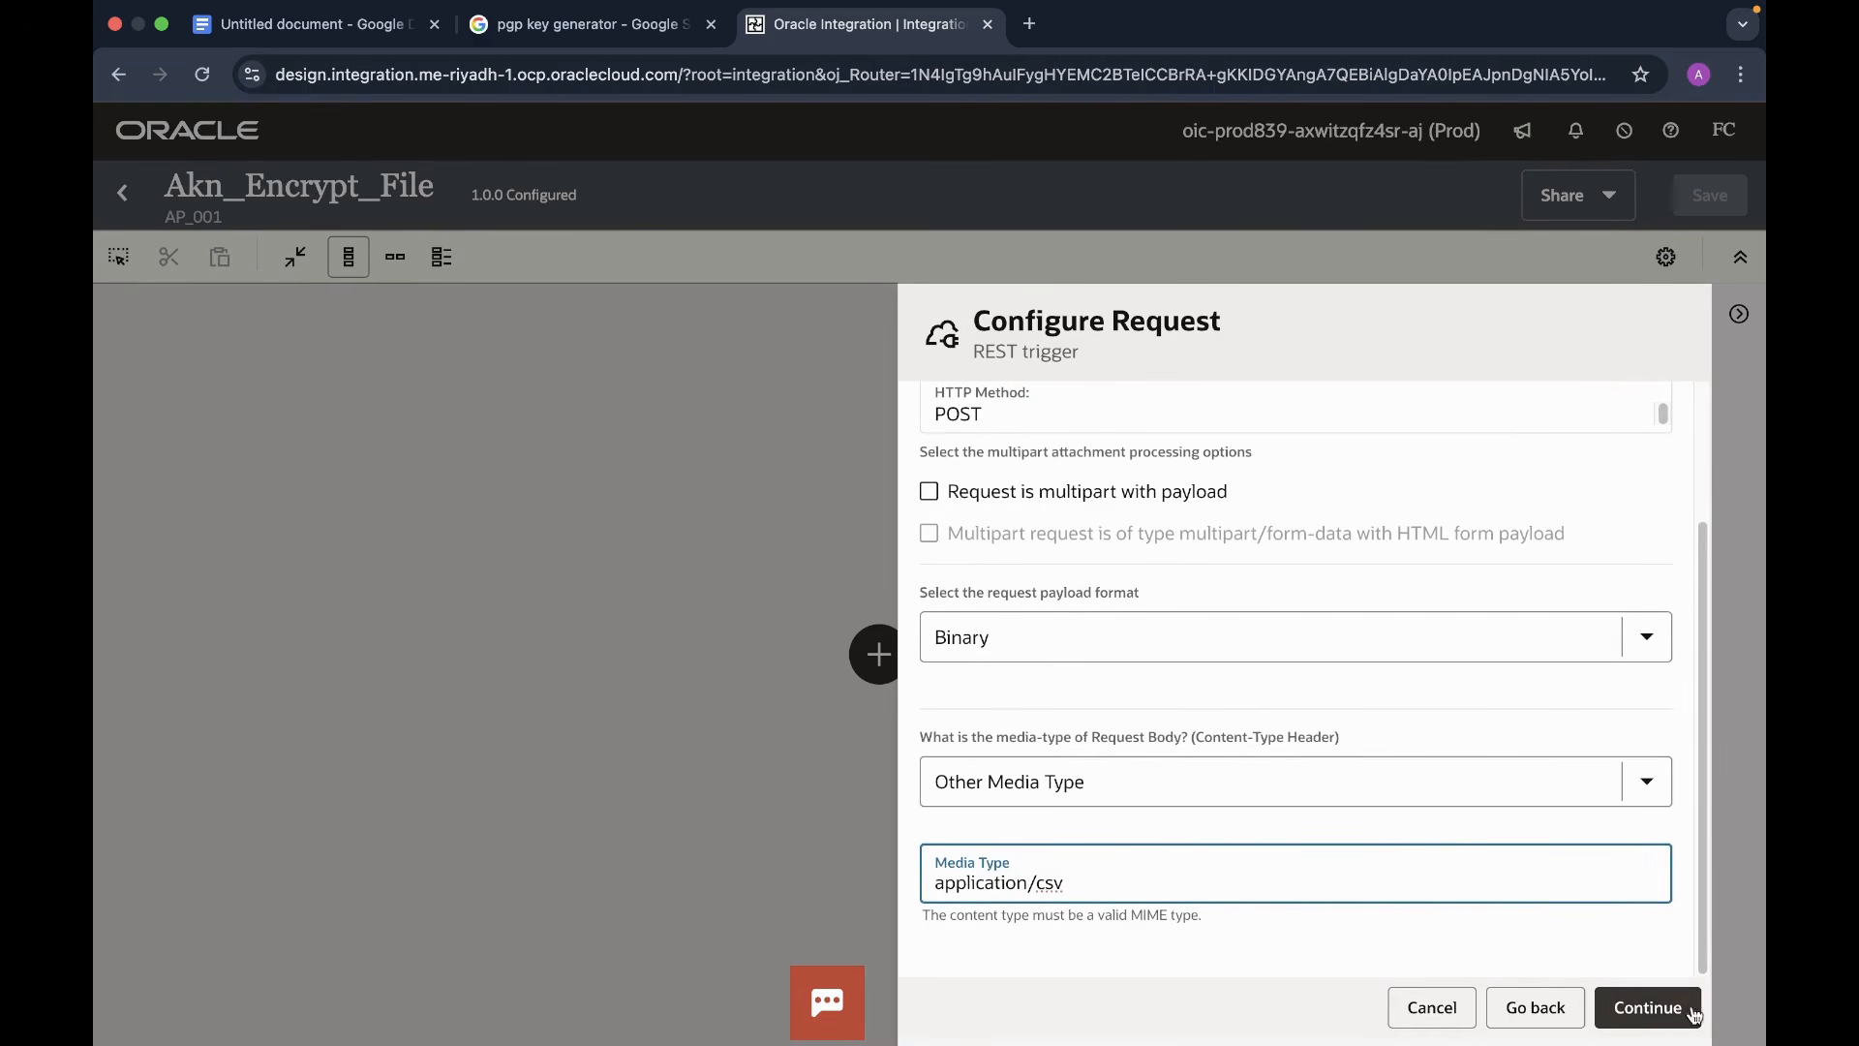
- Use the inline sample JSON {"Status":""} for the response and advance to Summary
left_click(1649, 1007)
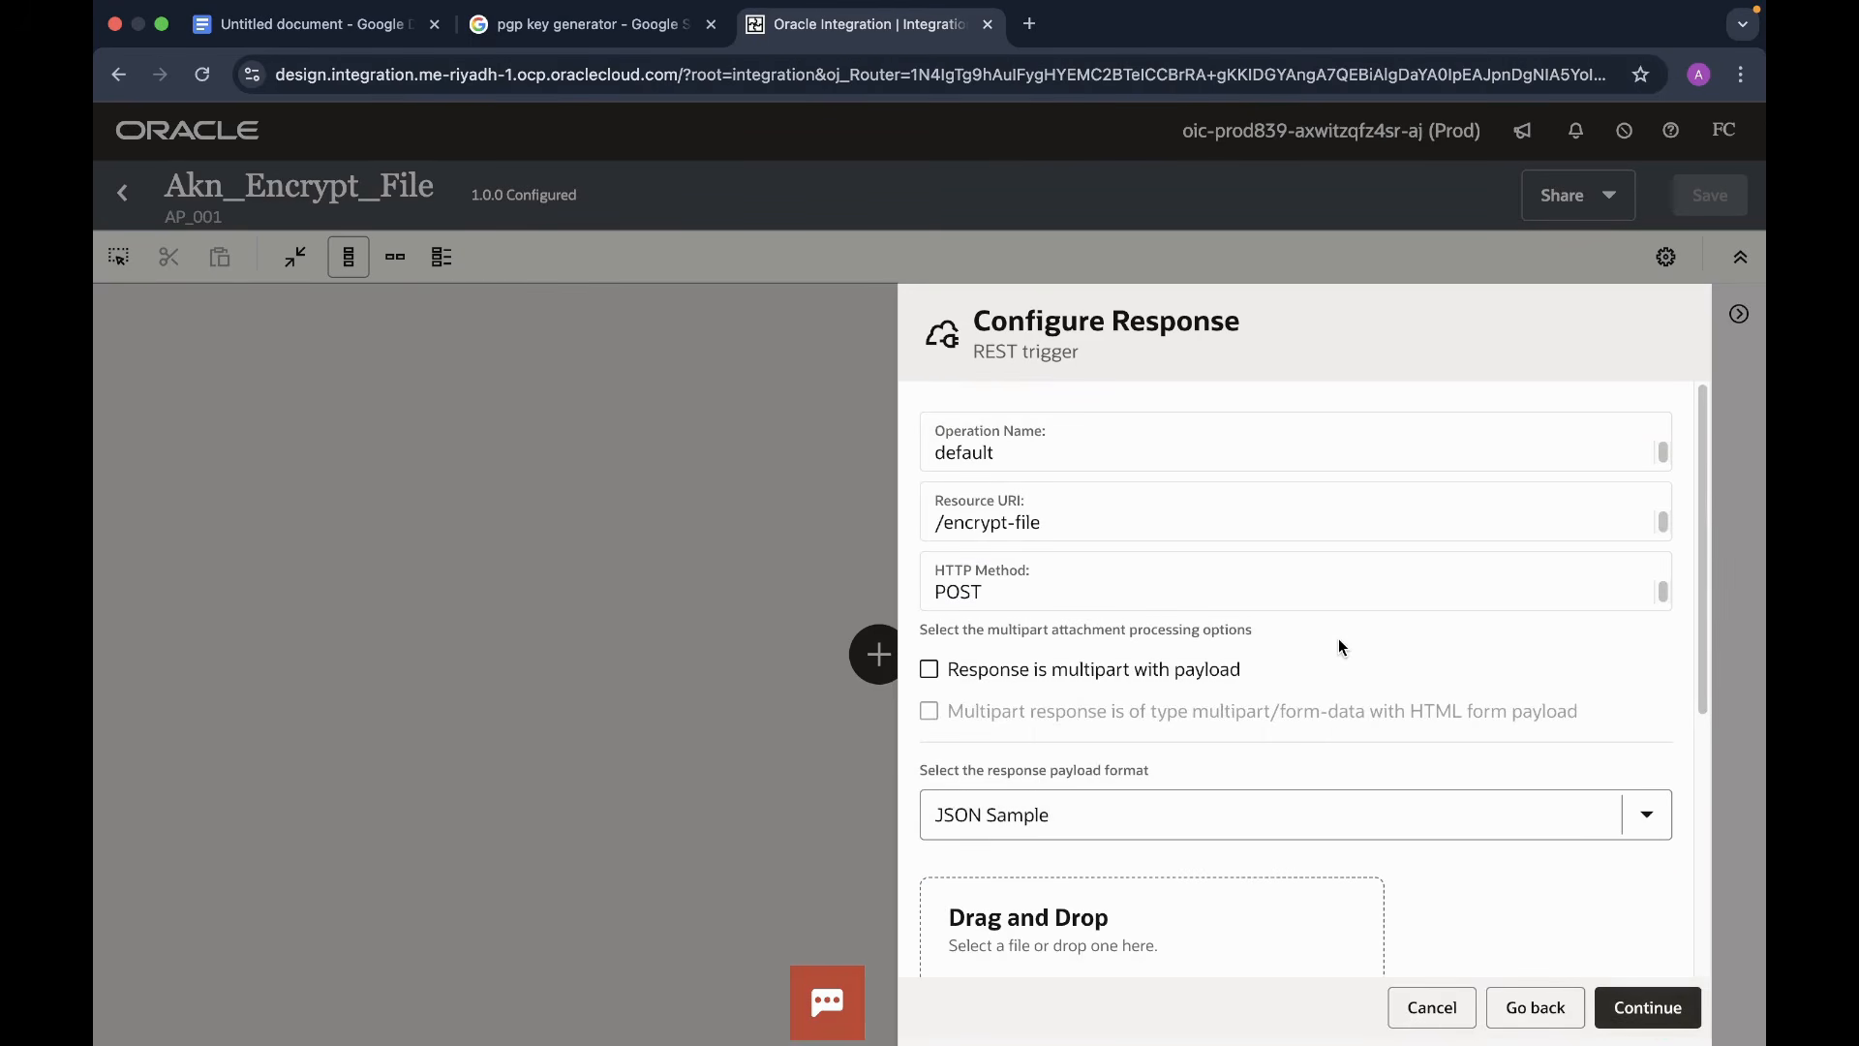
scroll(1341, 644, "down", 5)
scroll(1339, 645, "up", 3)
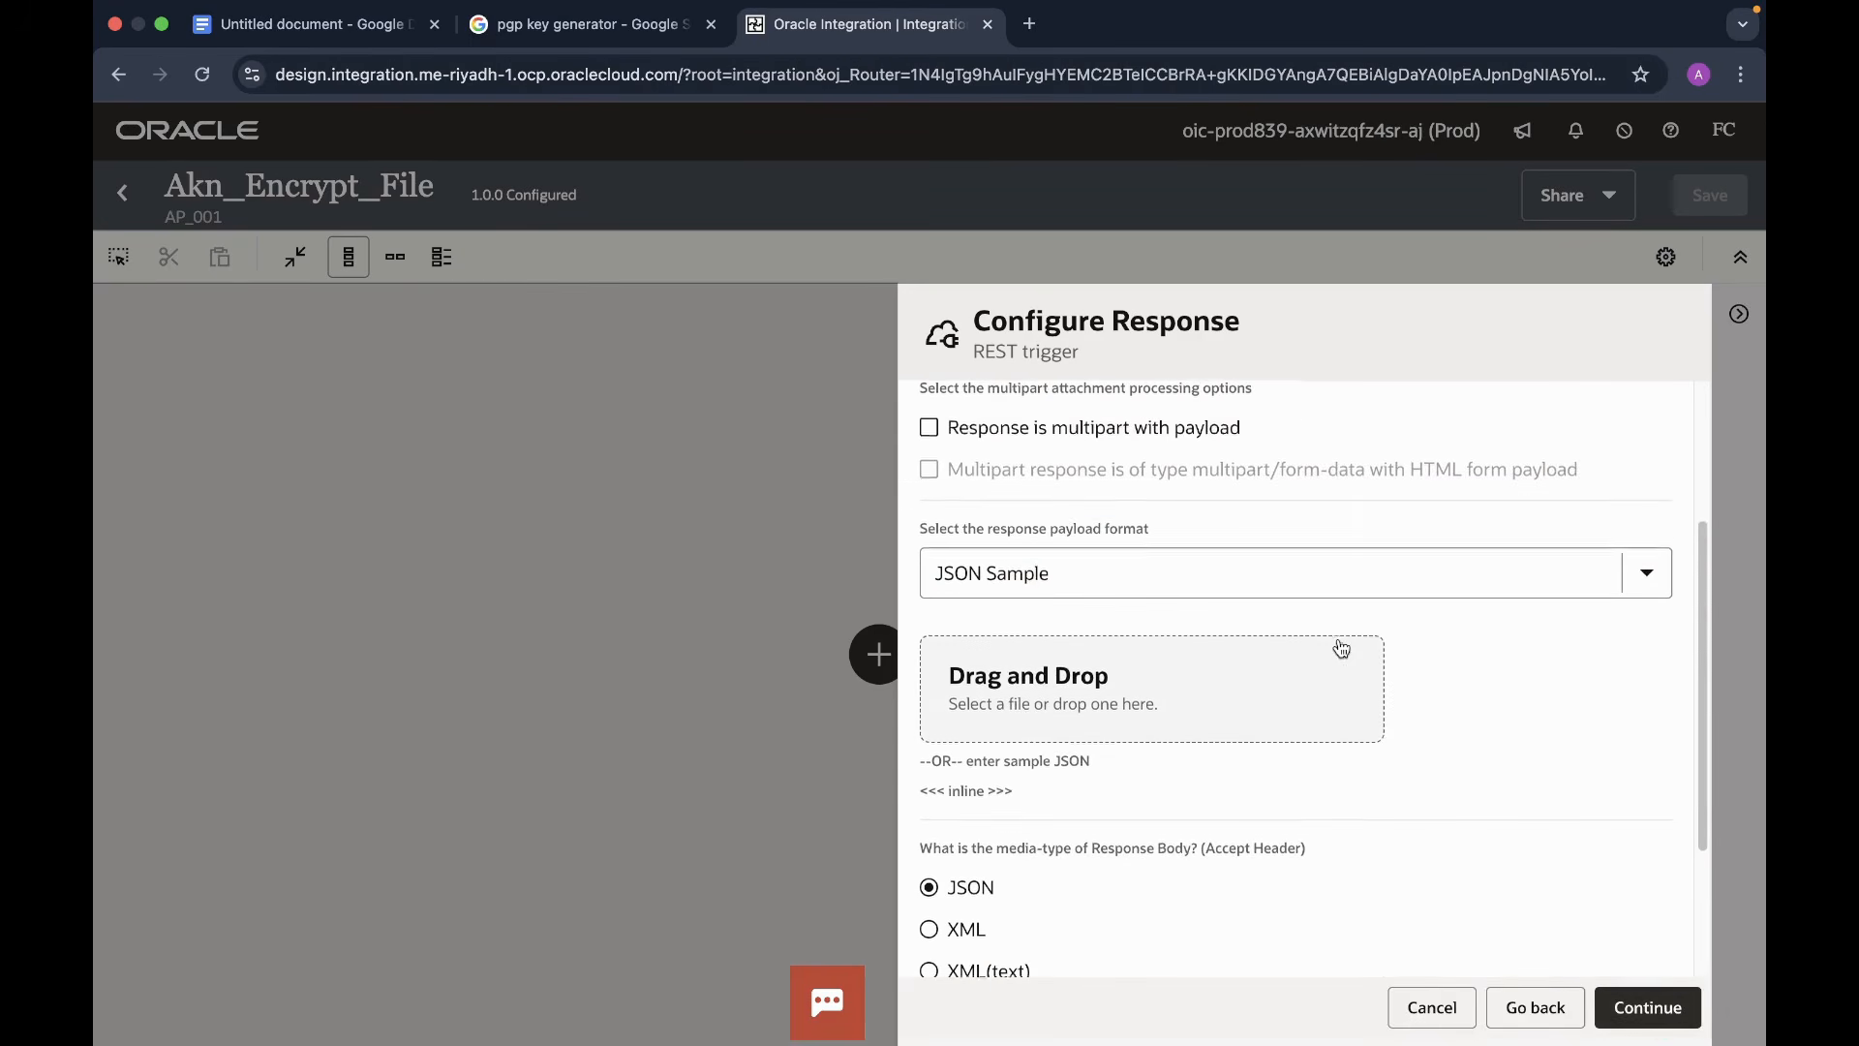
scroll(1441, 649, "down", 1)
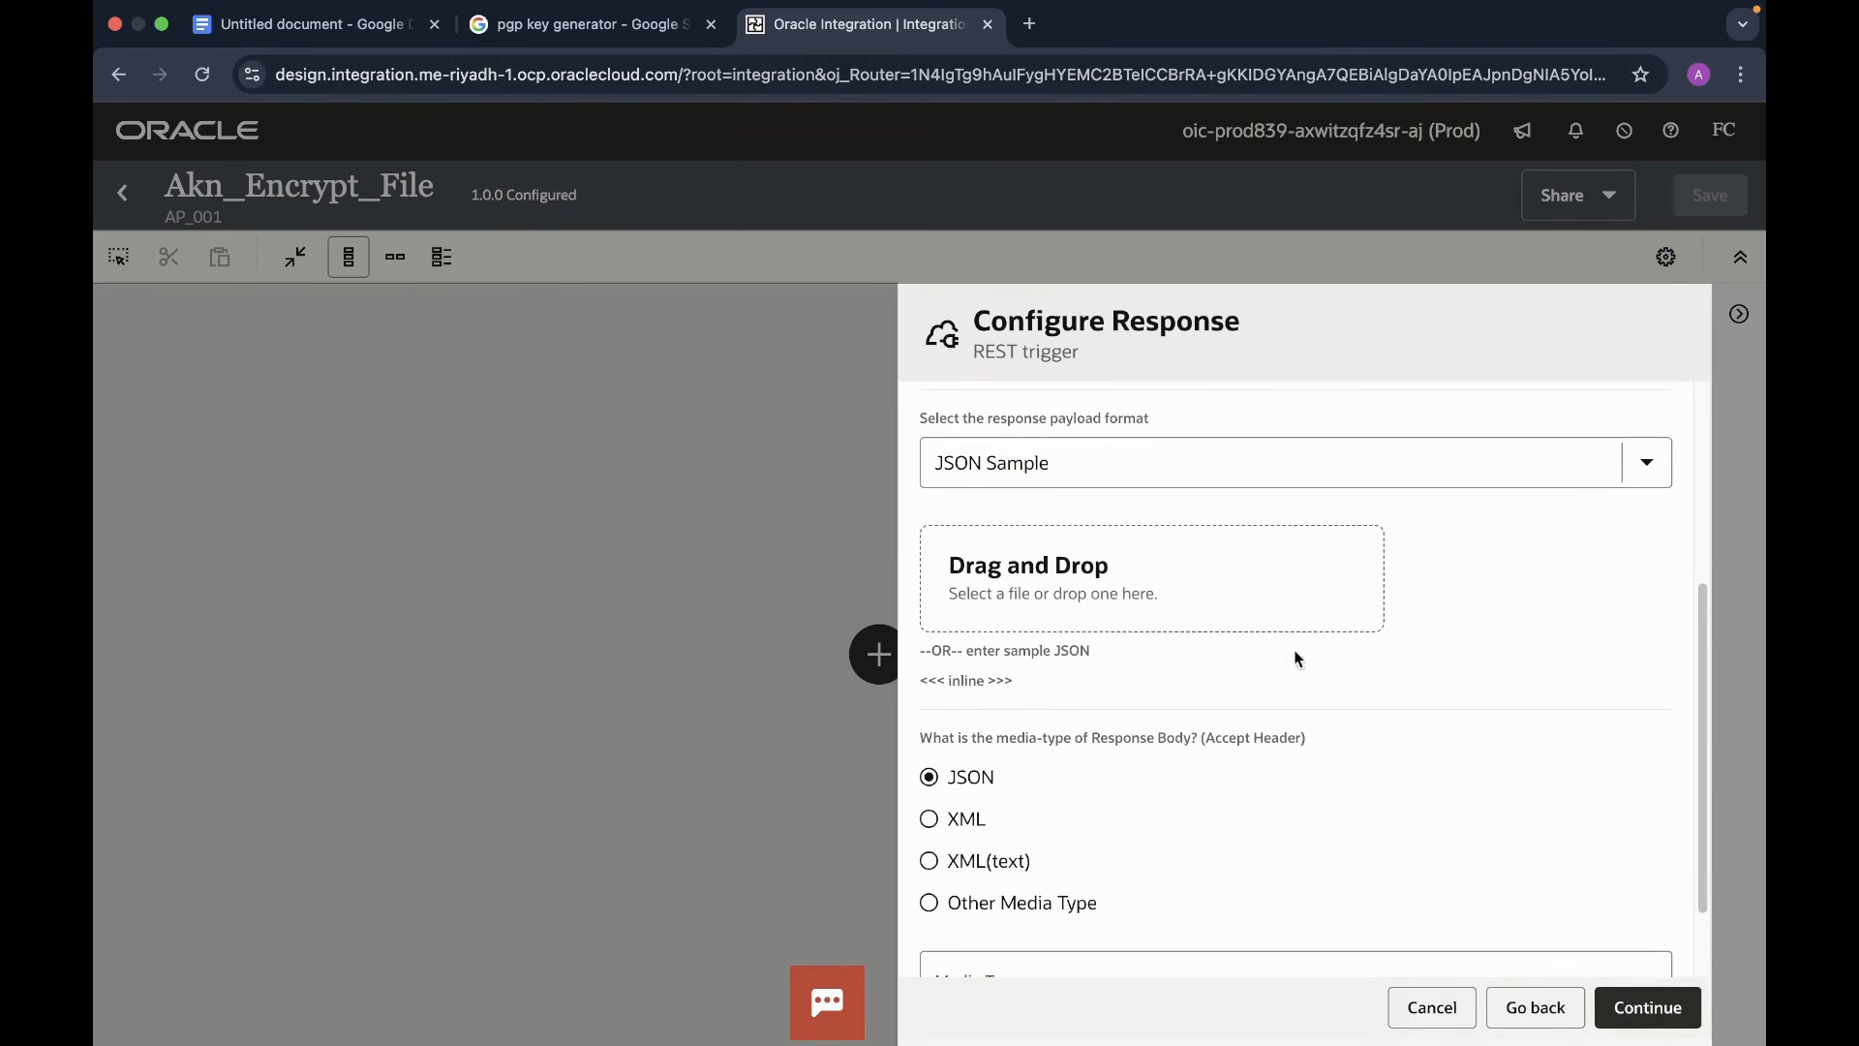
left_click(966, 689)
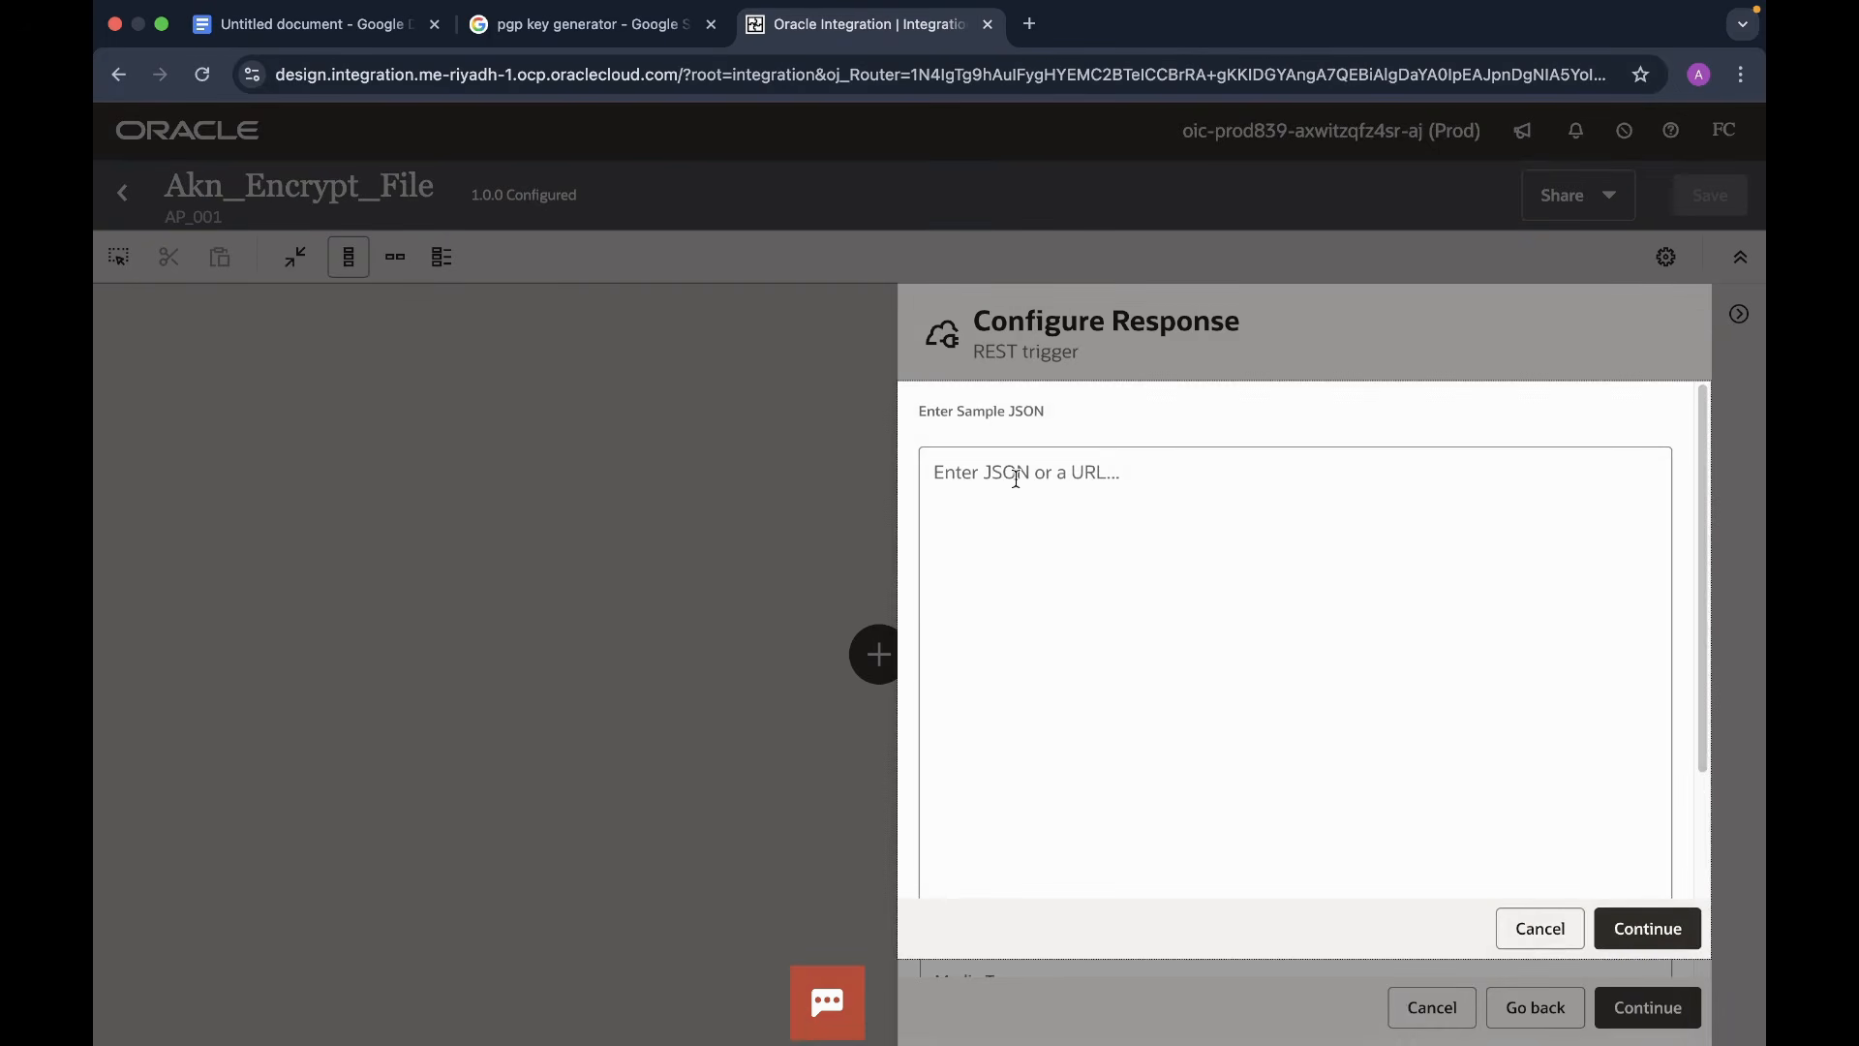
type("{ ")
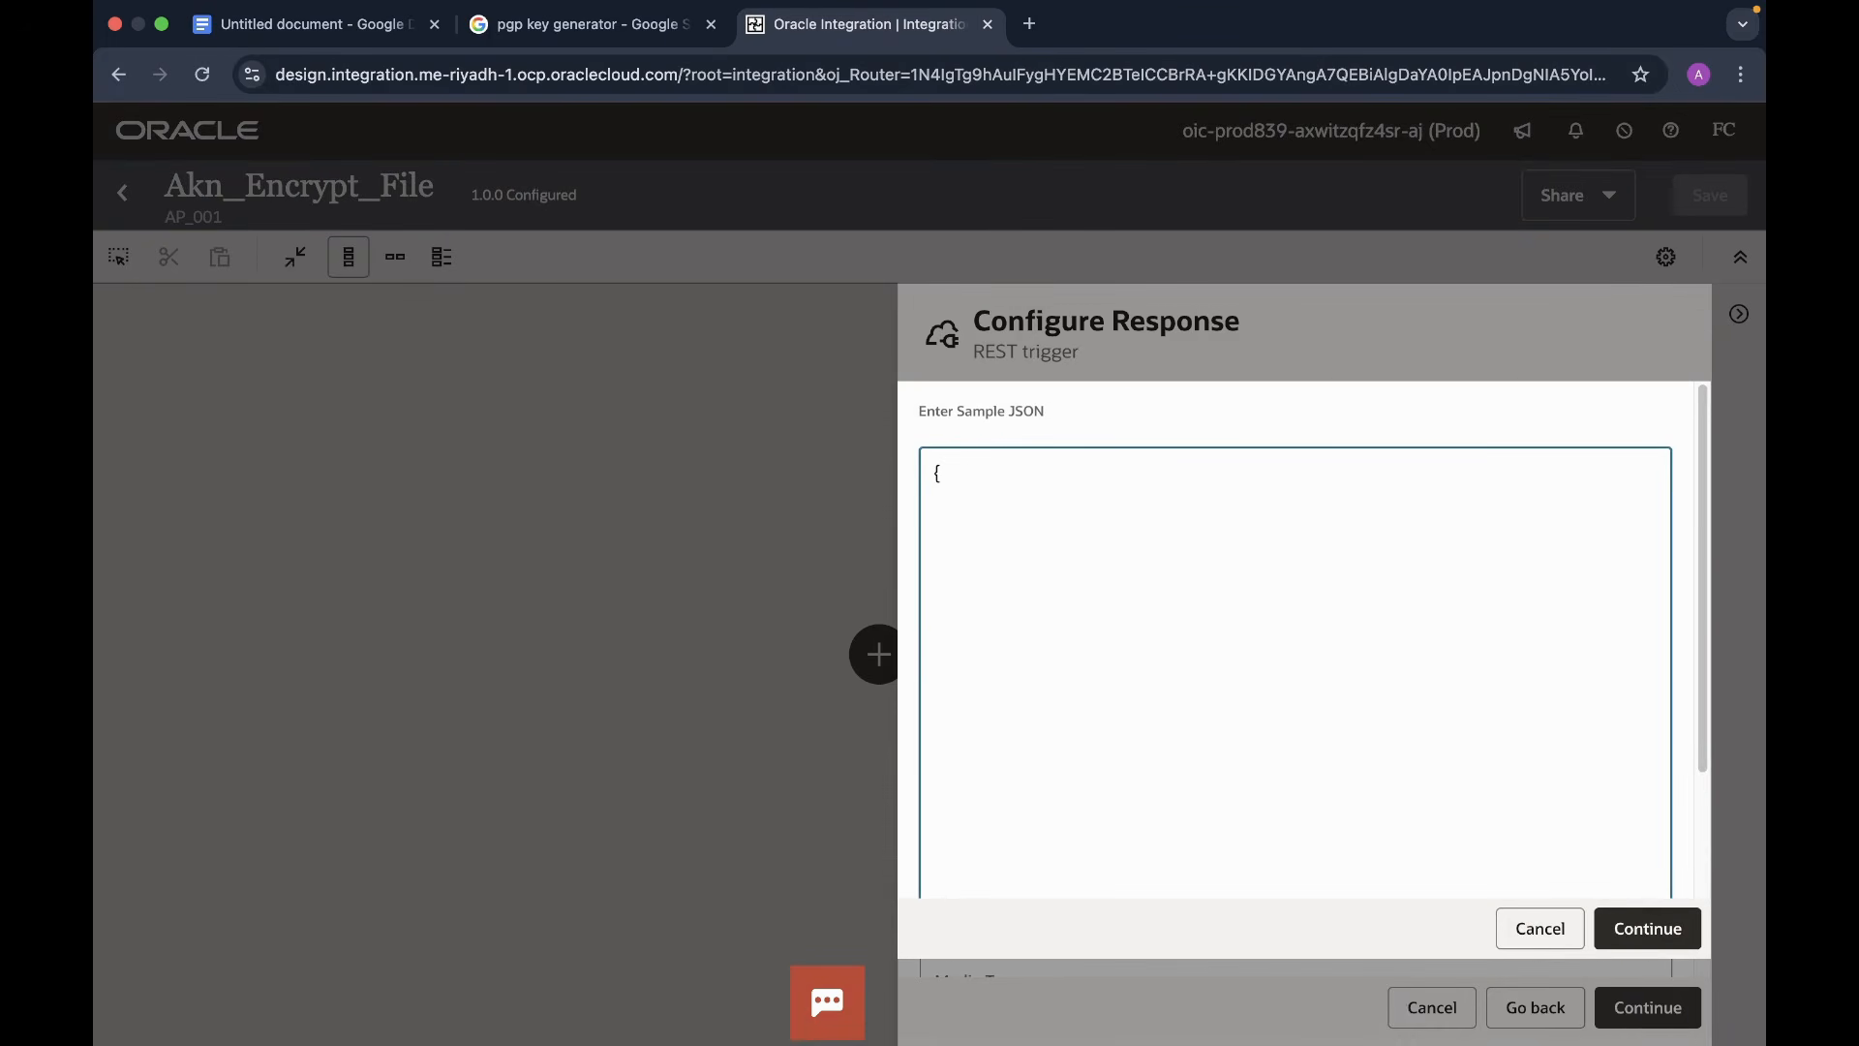
type("\"Status\":\"")
left_click(1660, 933)
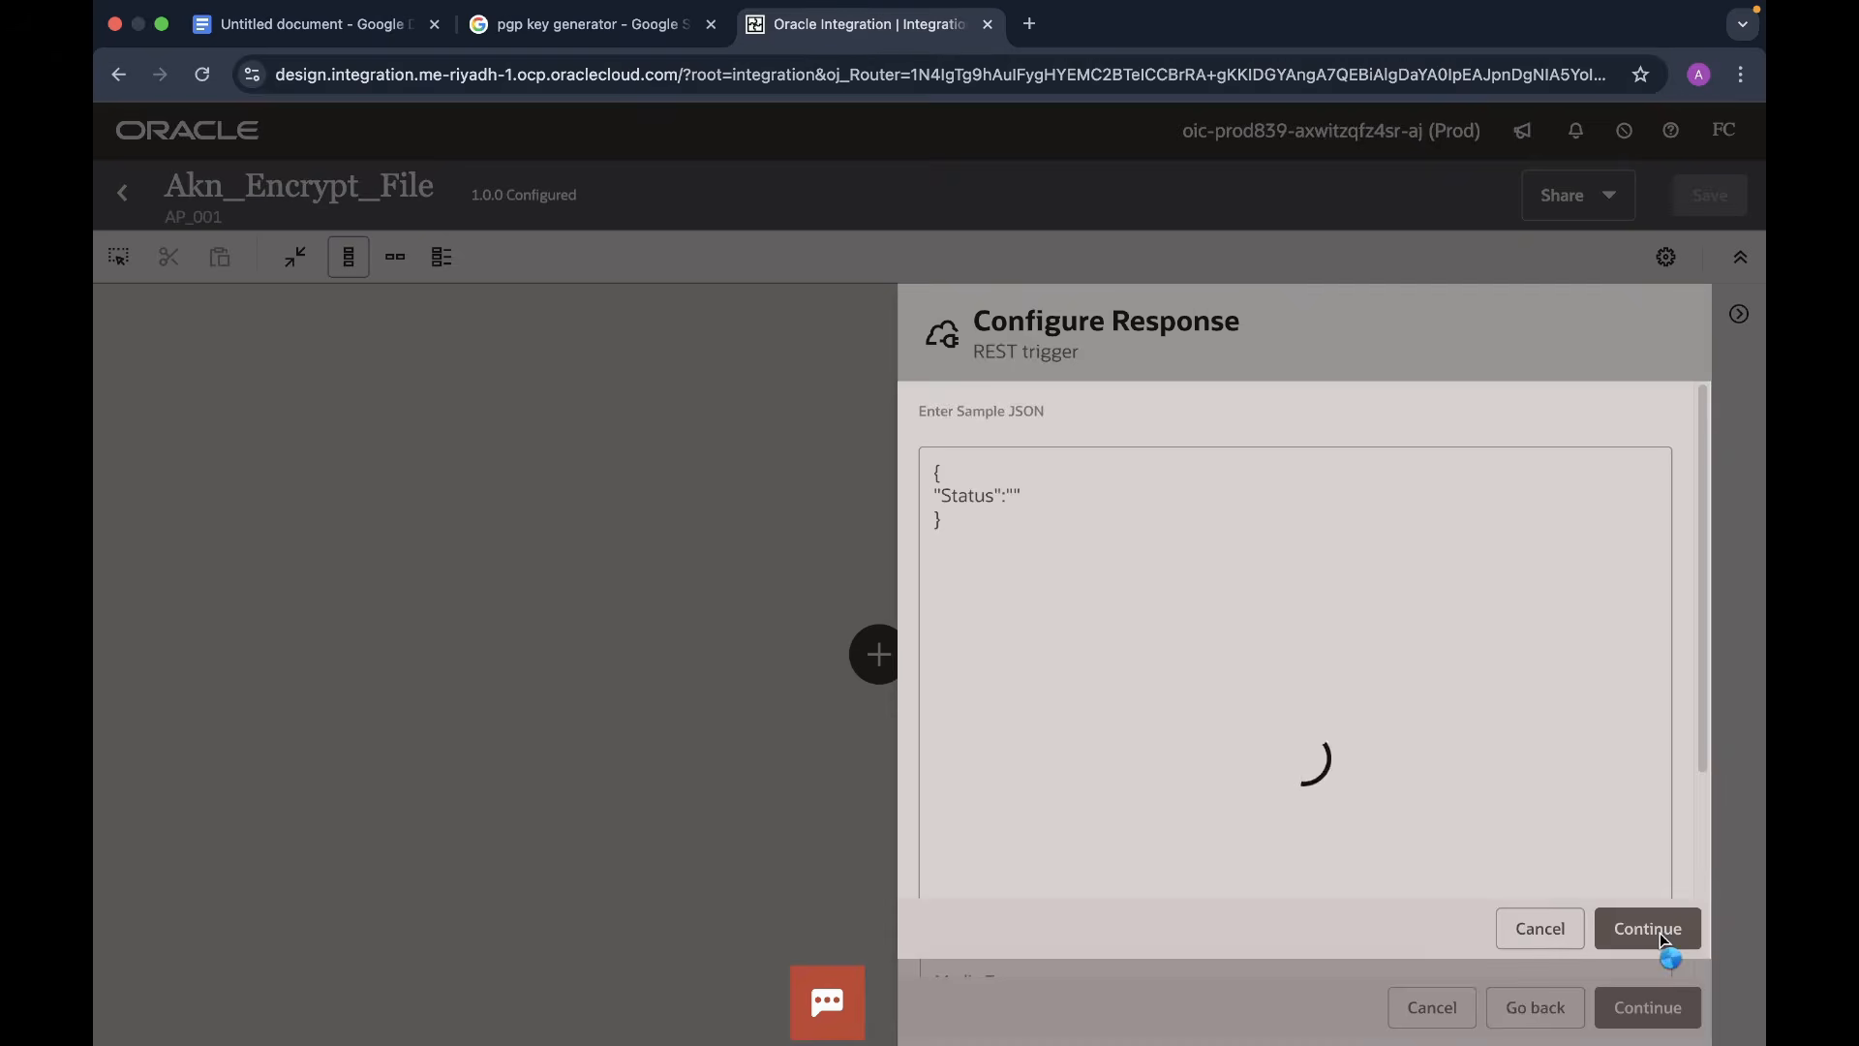
scroll(1319, 643, "down", 5)
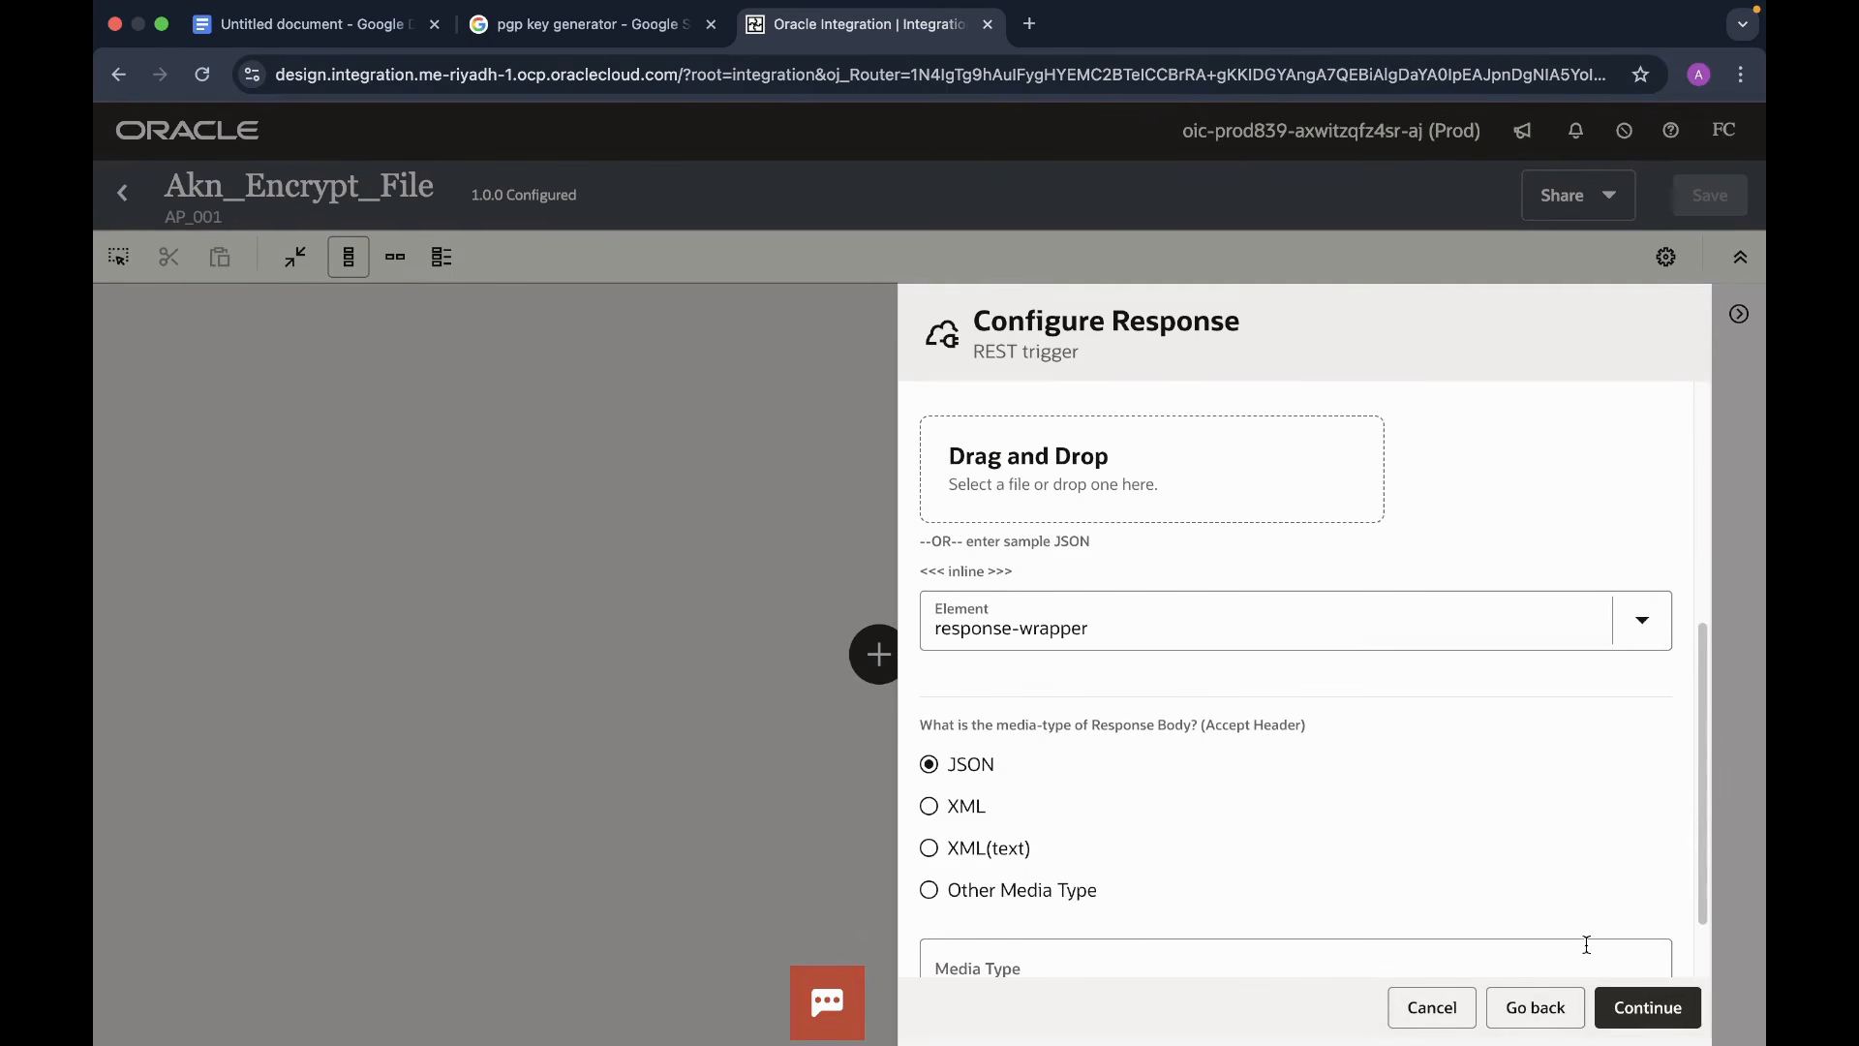
scroll(1587, 946, "down", 2)
left_click(1646, 1007)
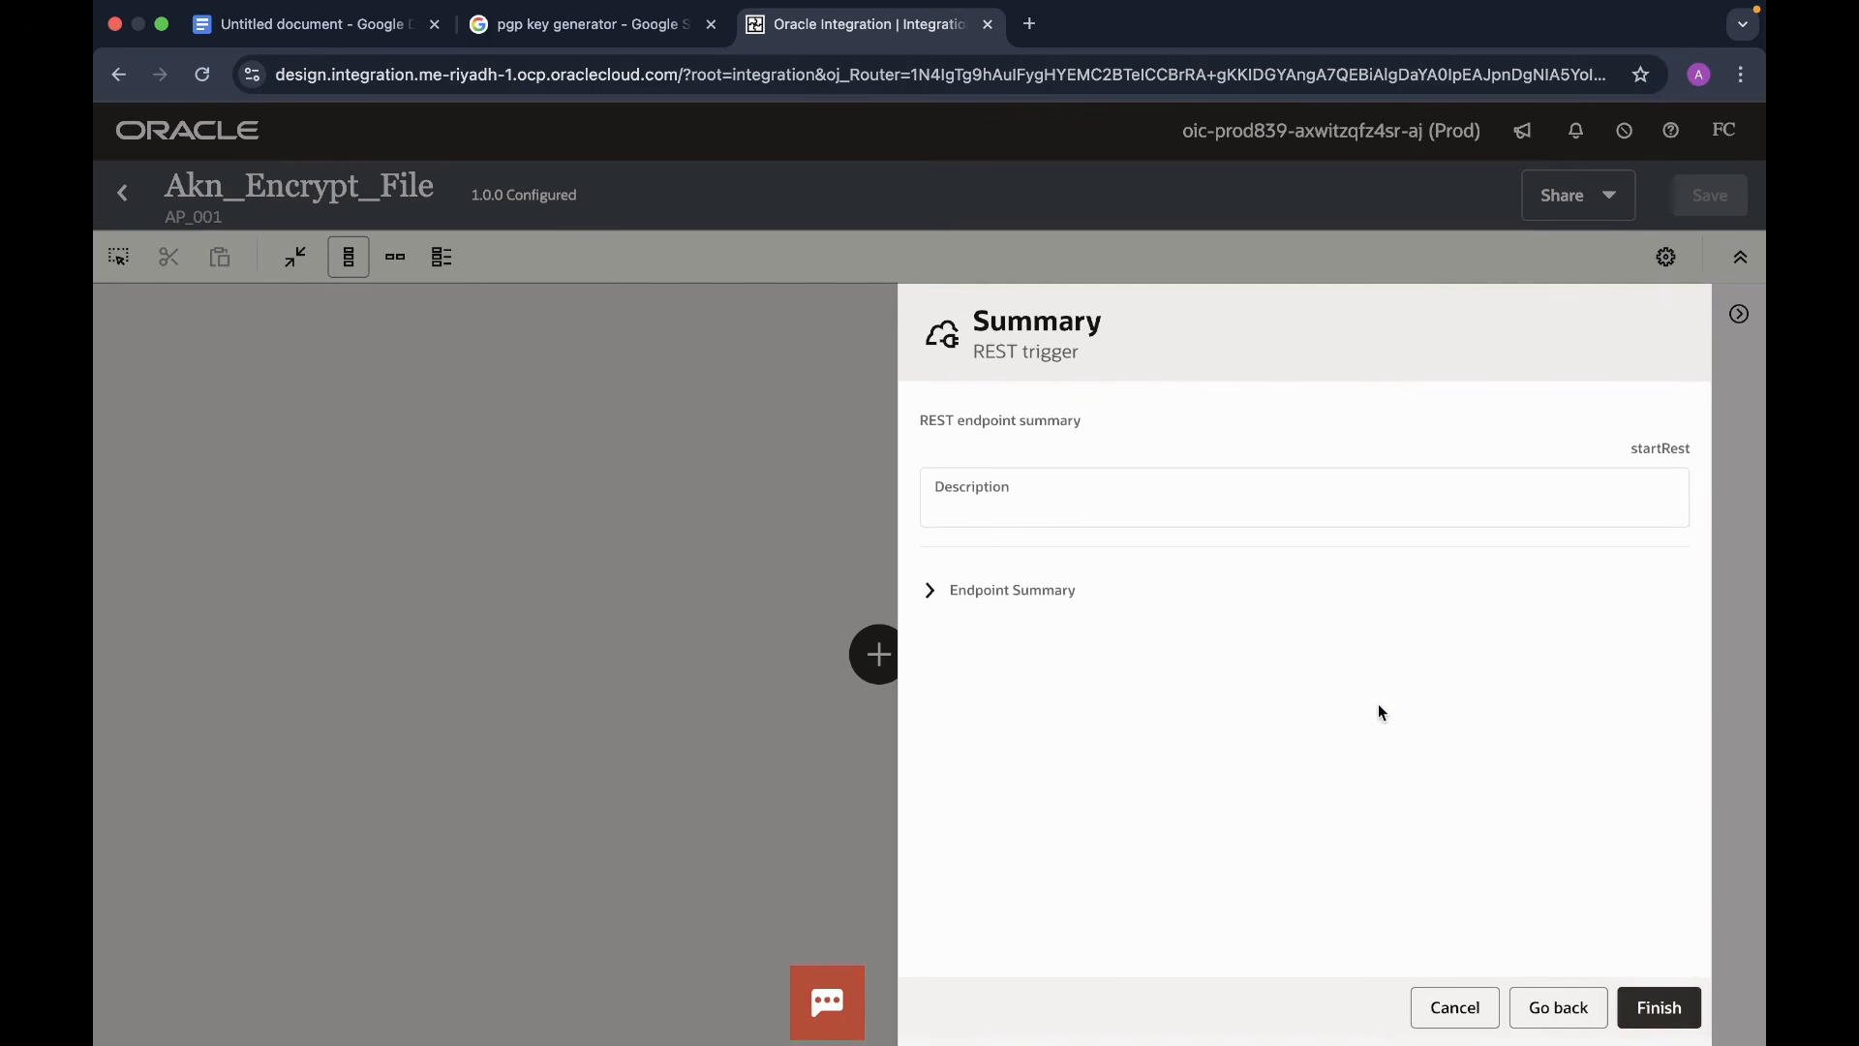
- Finish the trigger, then show the startRest-to-Map flow horizontally and centred on the canvas
left_click(1658, 1012)
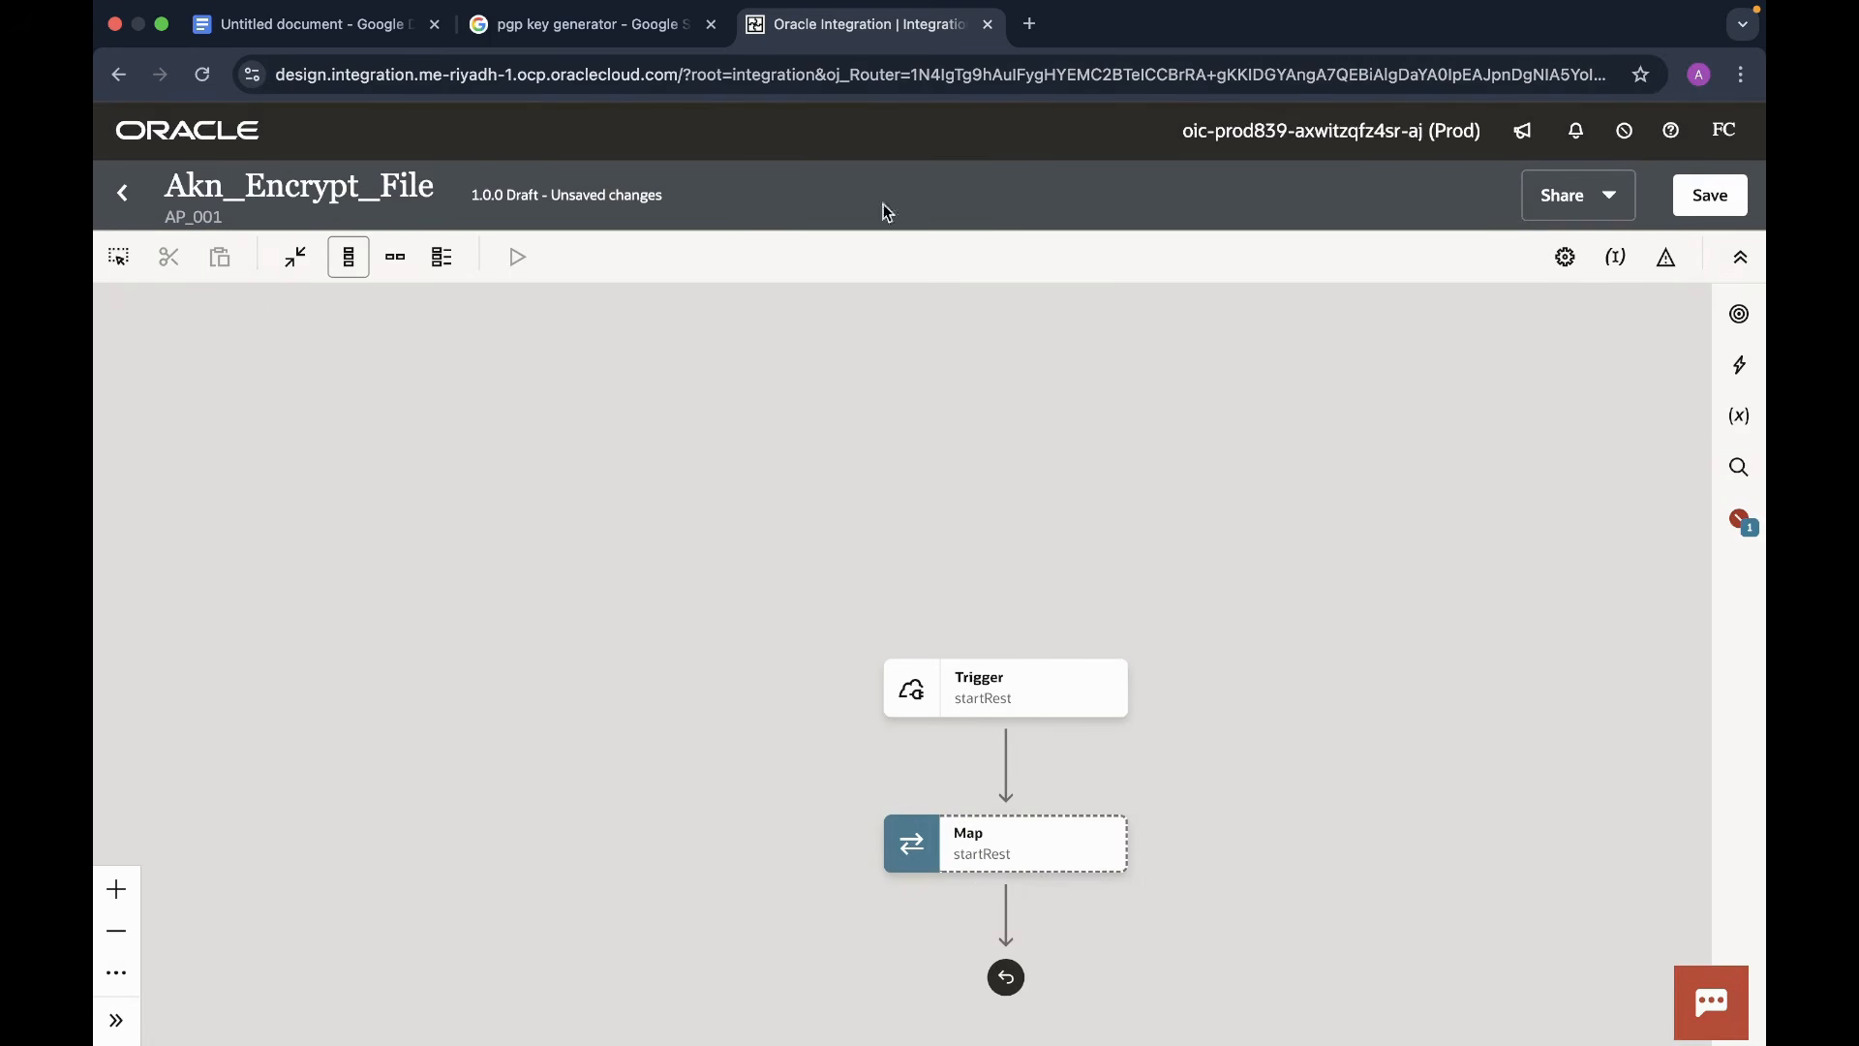
left_click(395, 256)
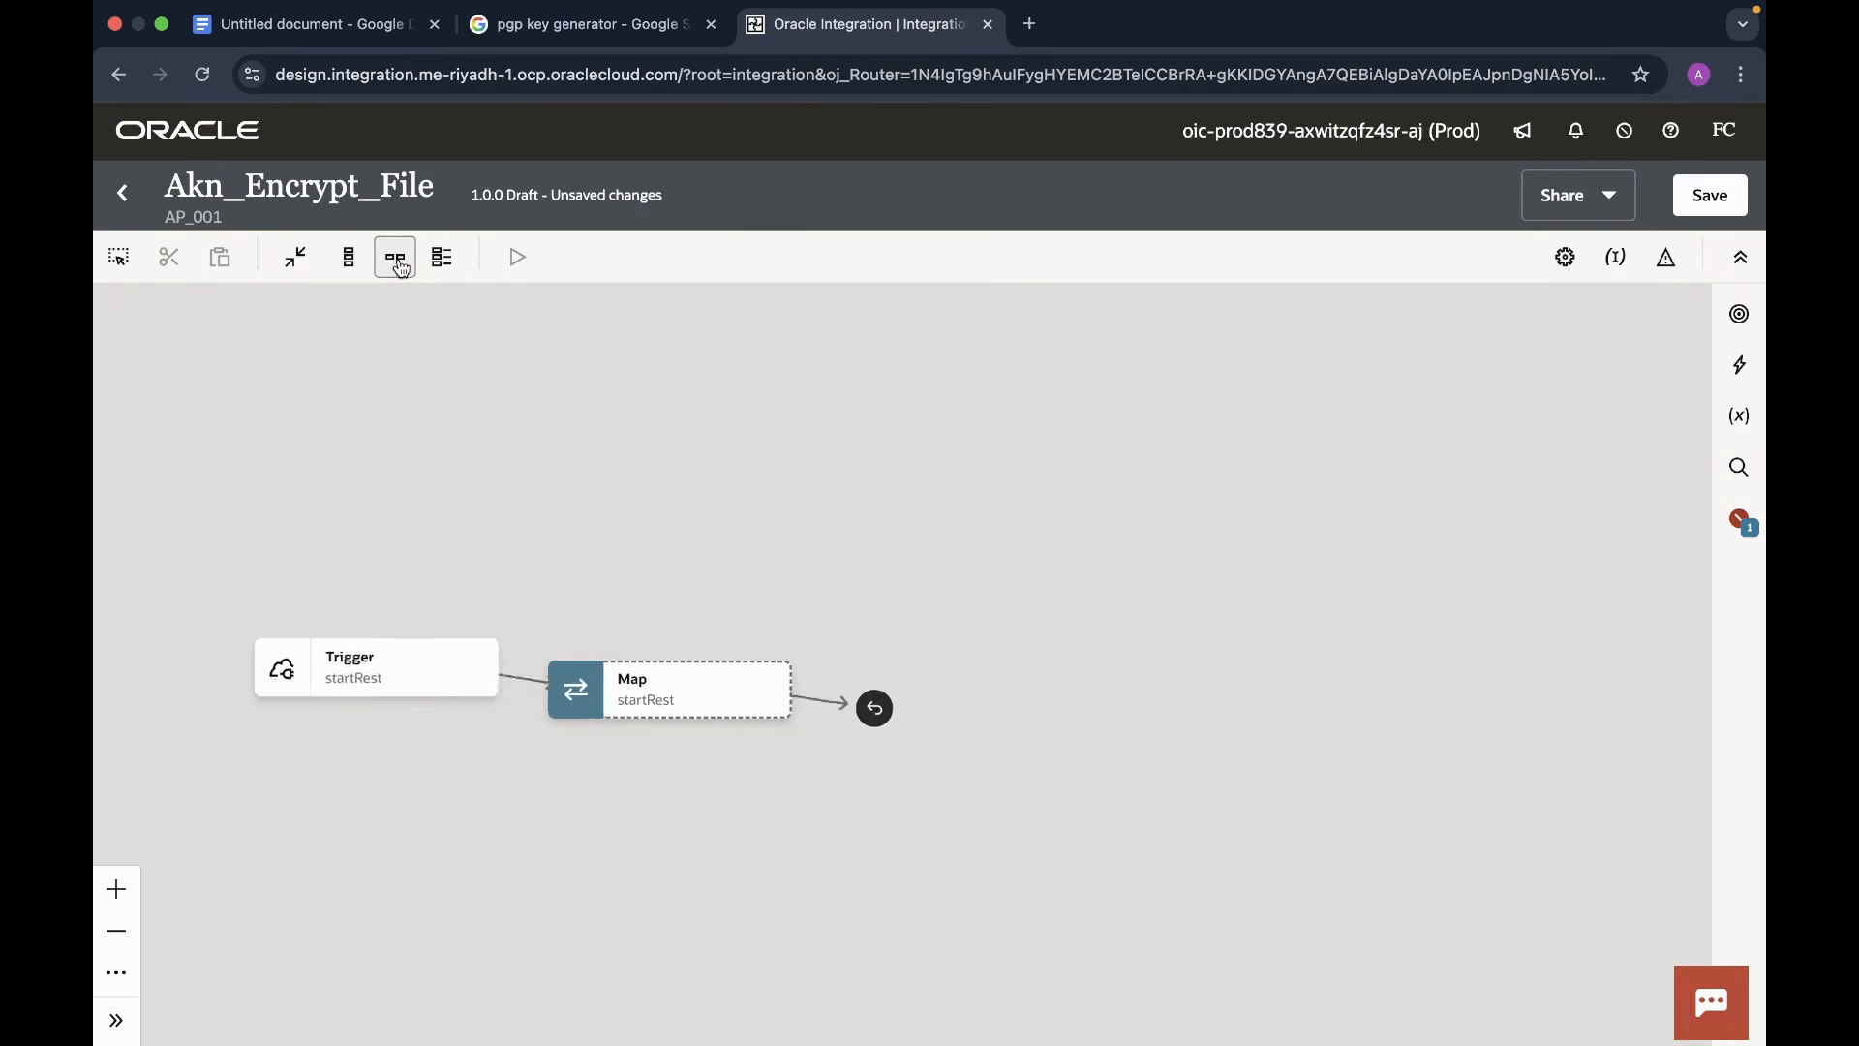
left_click_drag(576, 526, 930, 461)
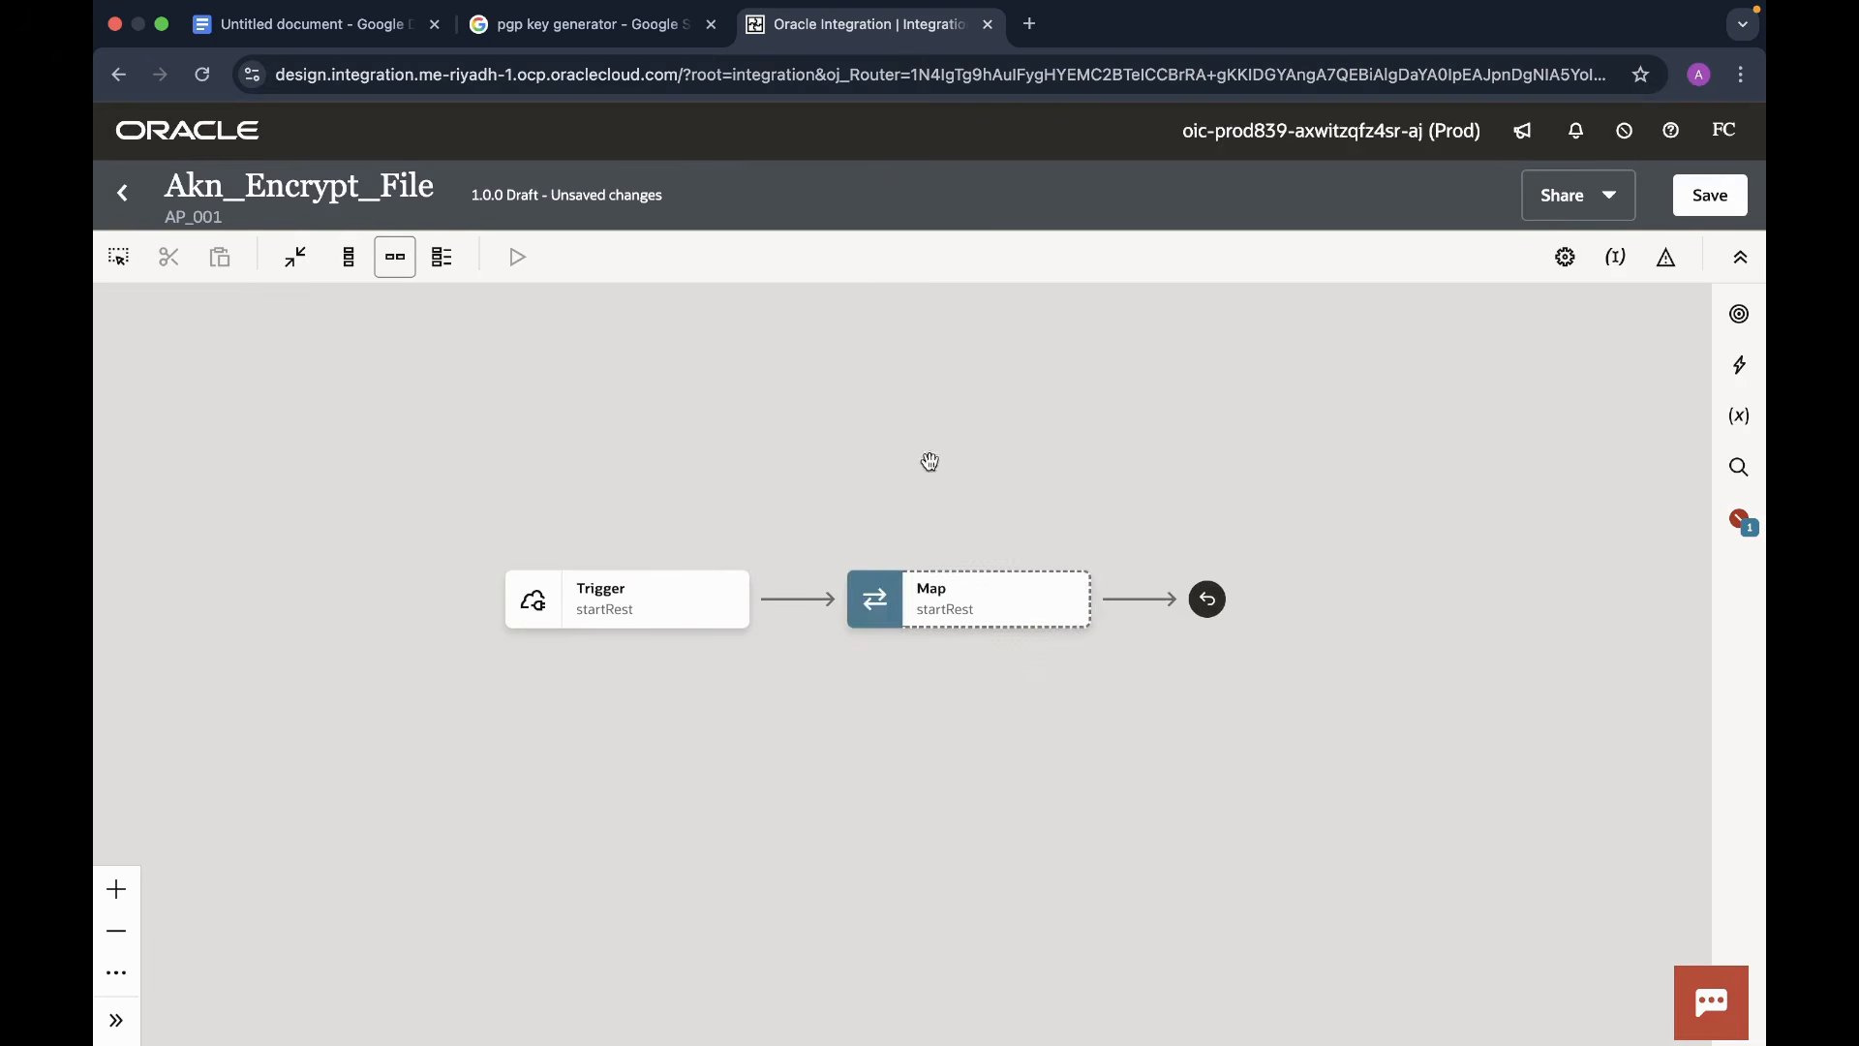
- Add a Stage File action after the trigger, named FileEncryptionStage
left_click(796, 600)
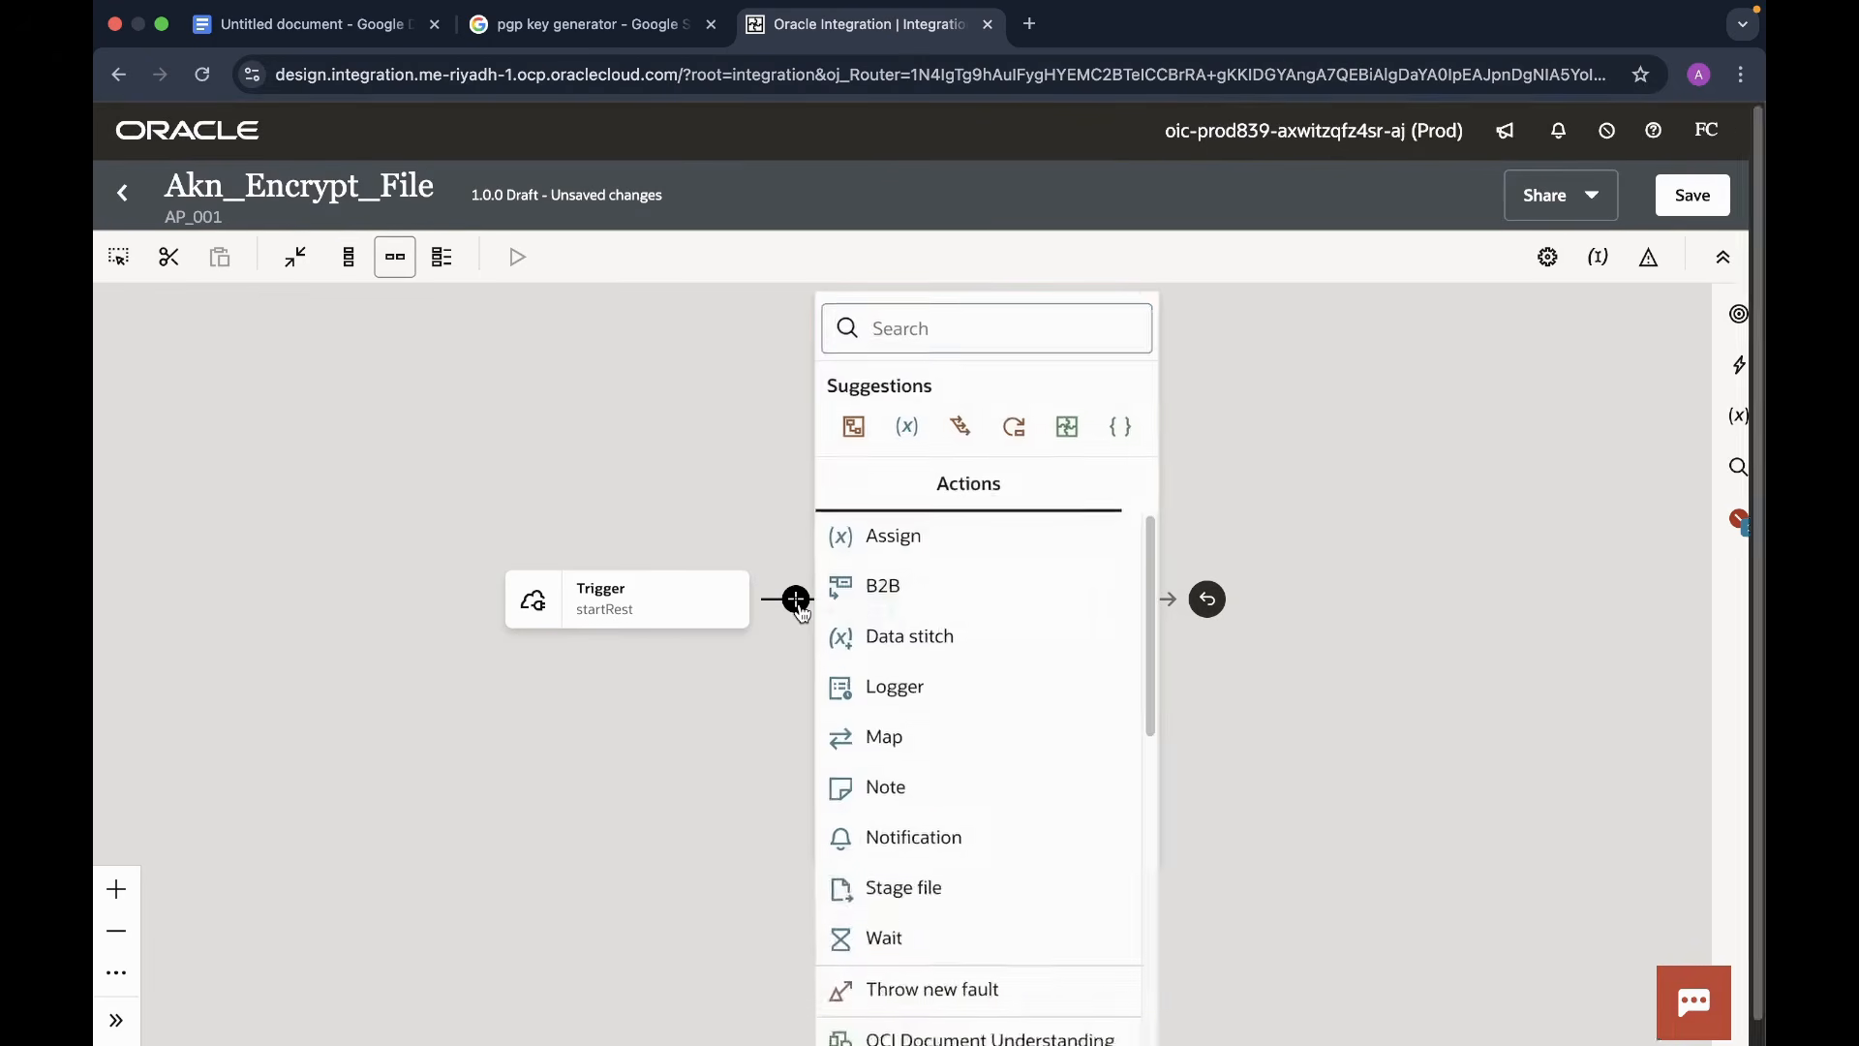
type("stage")
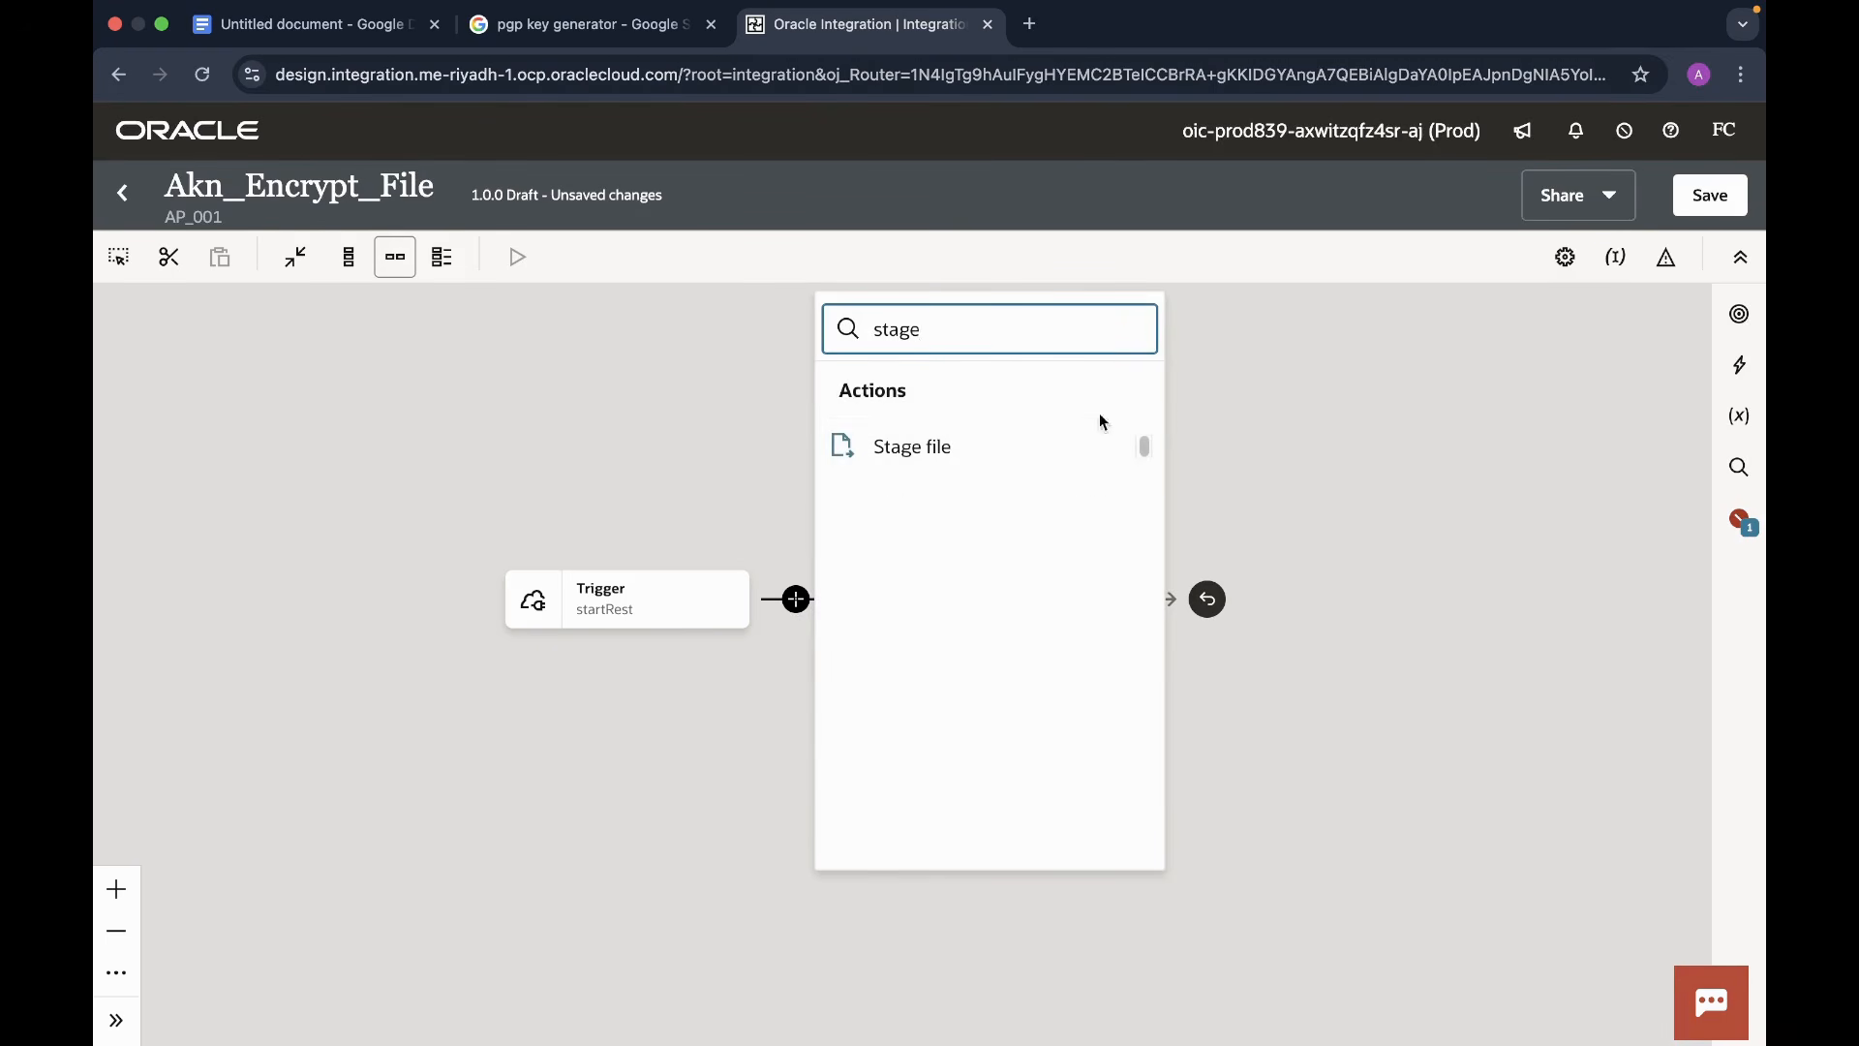
left_click(901, 446)
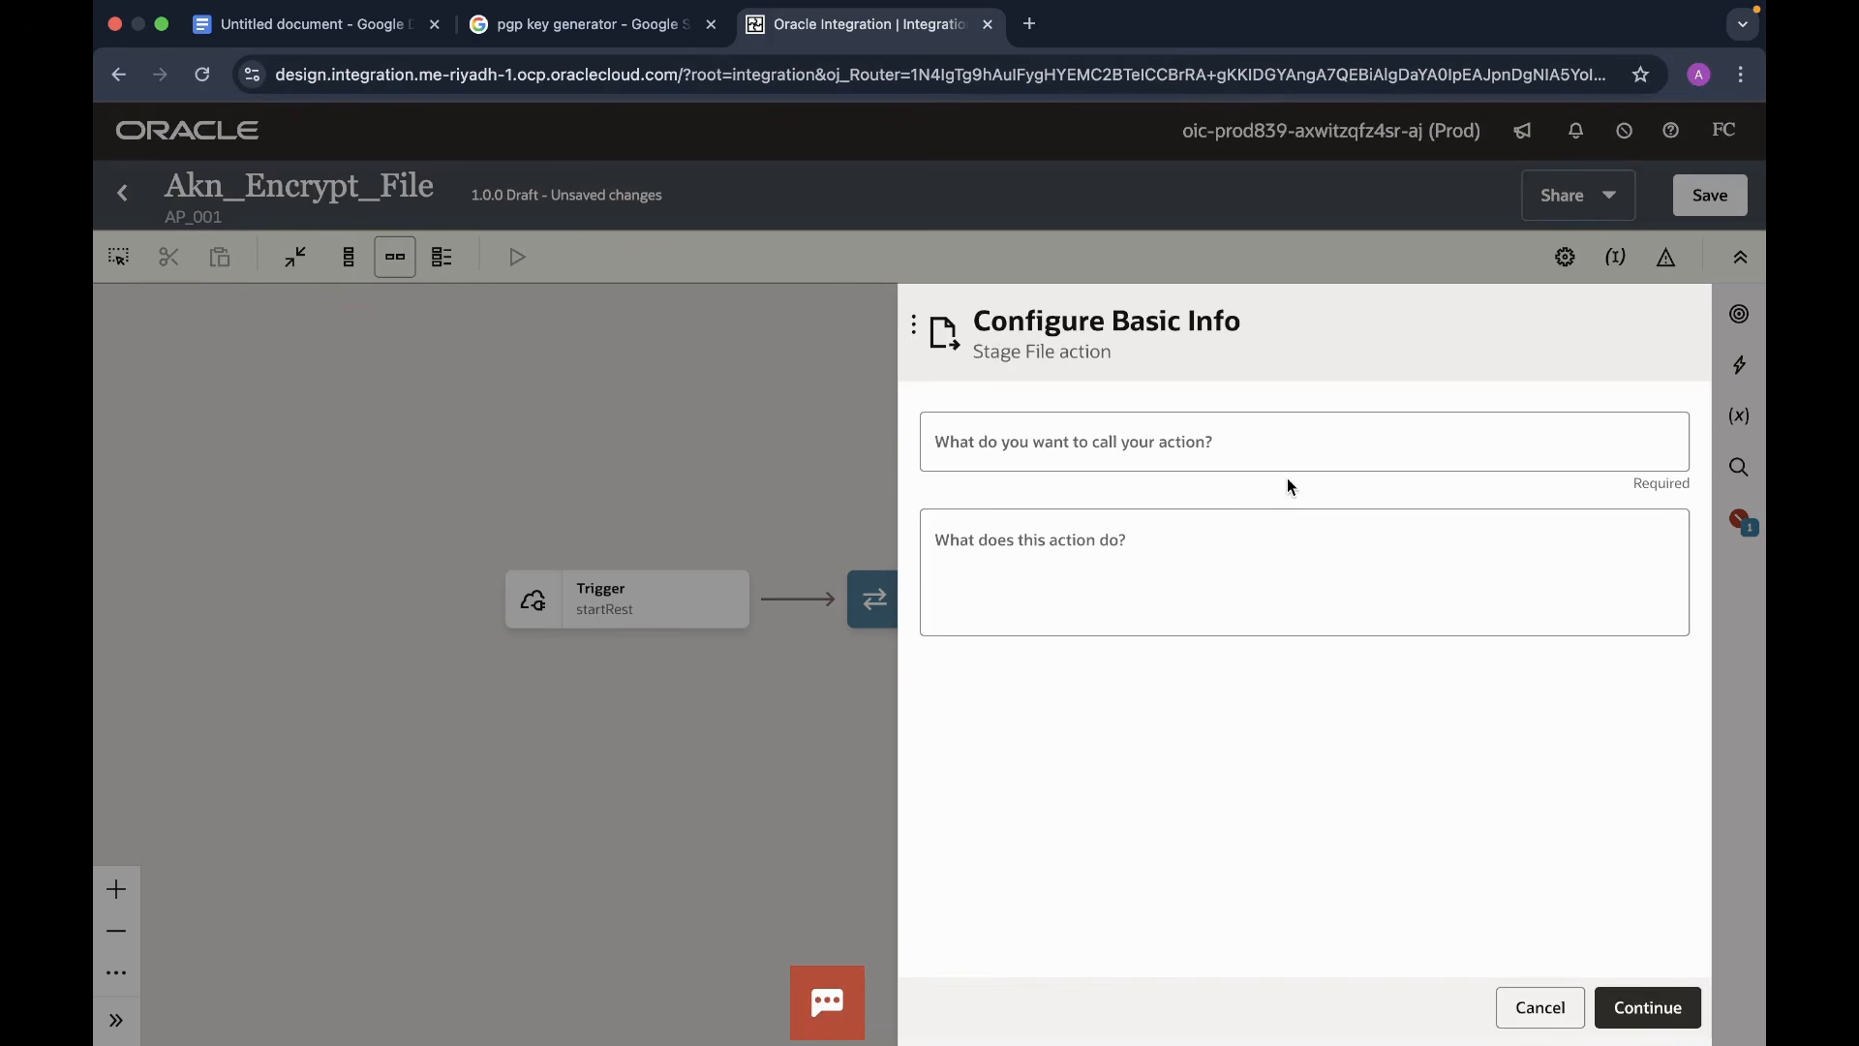
left_click(1112, 445)
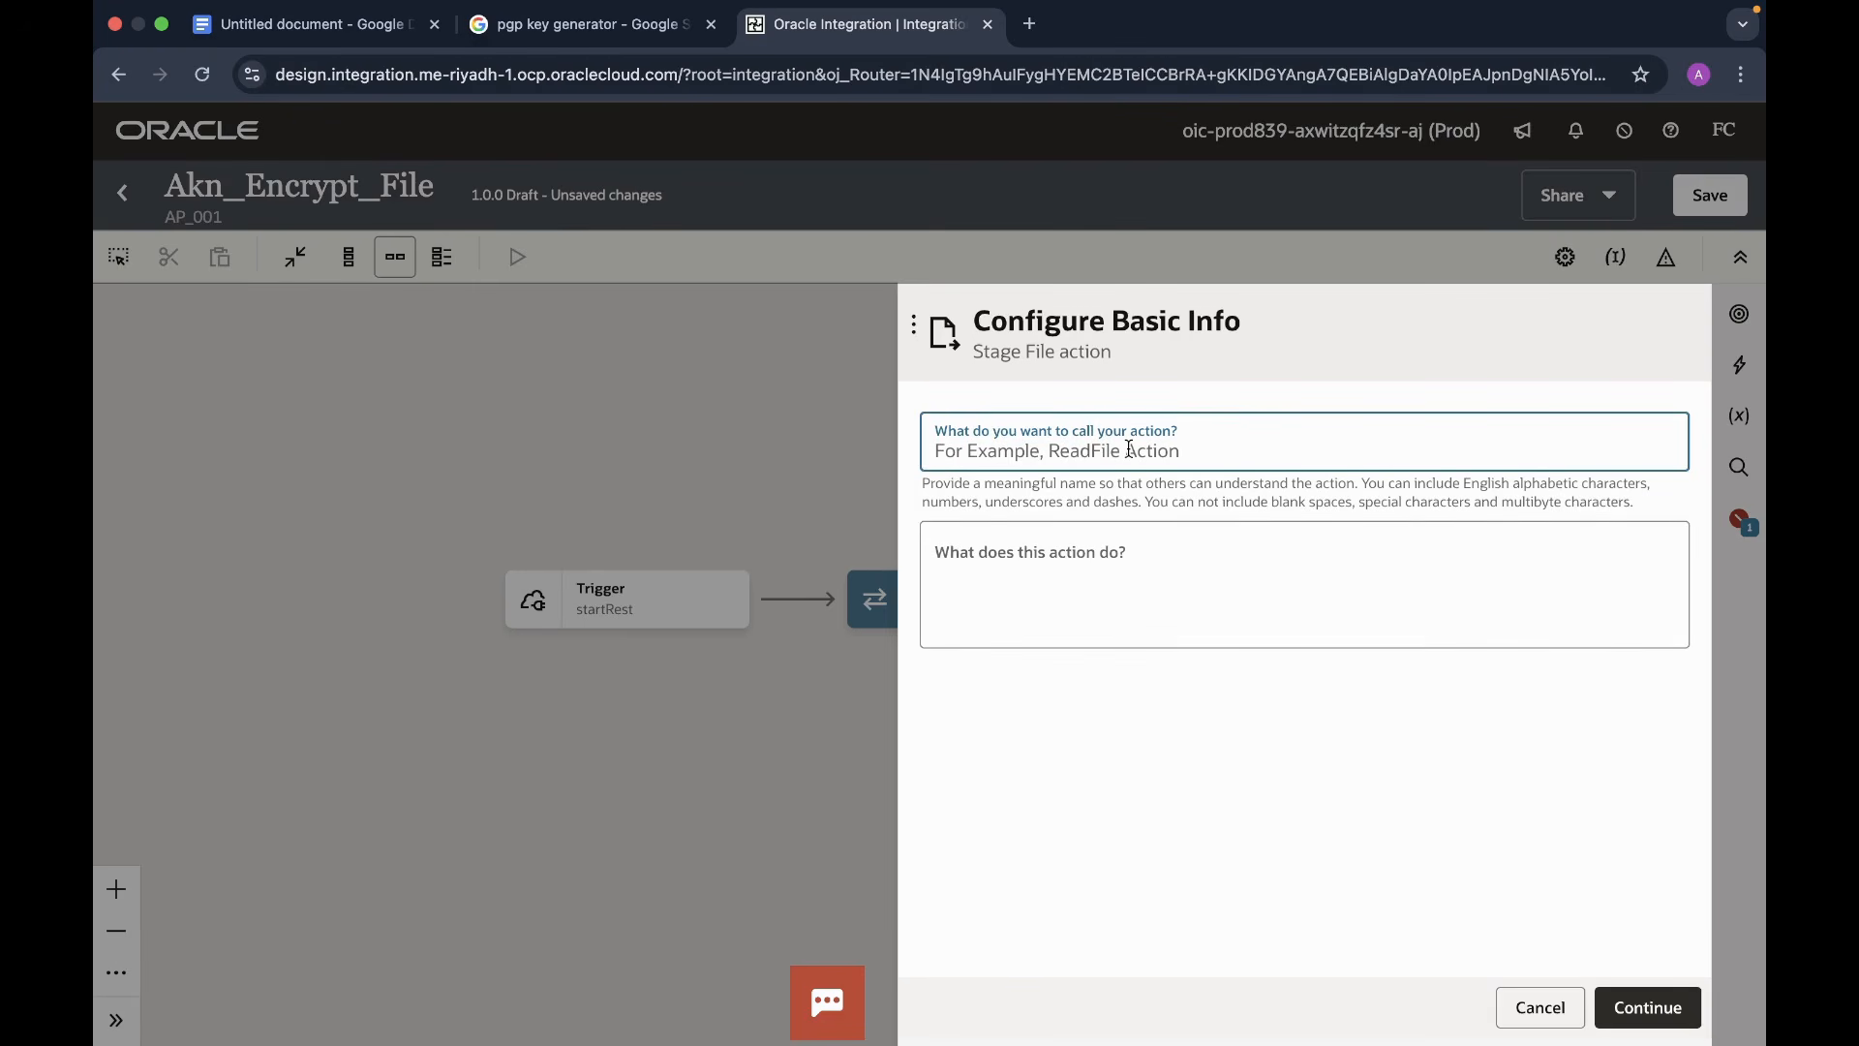
type("File")
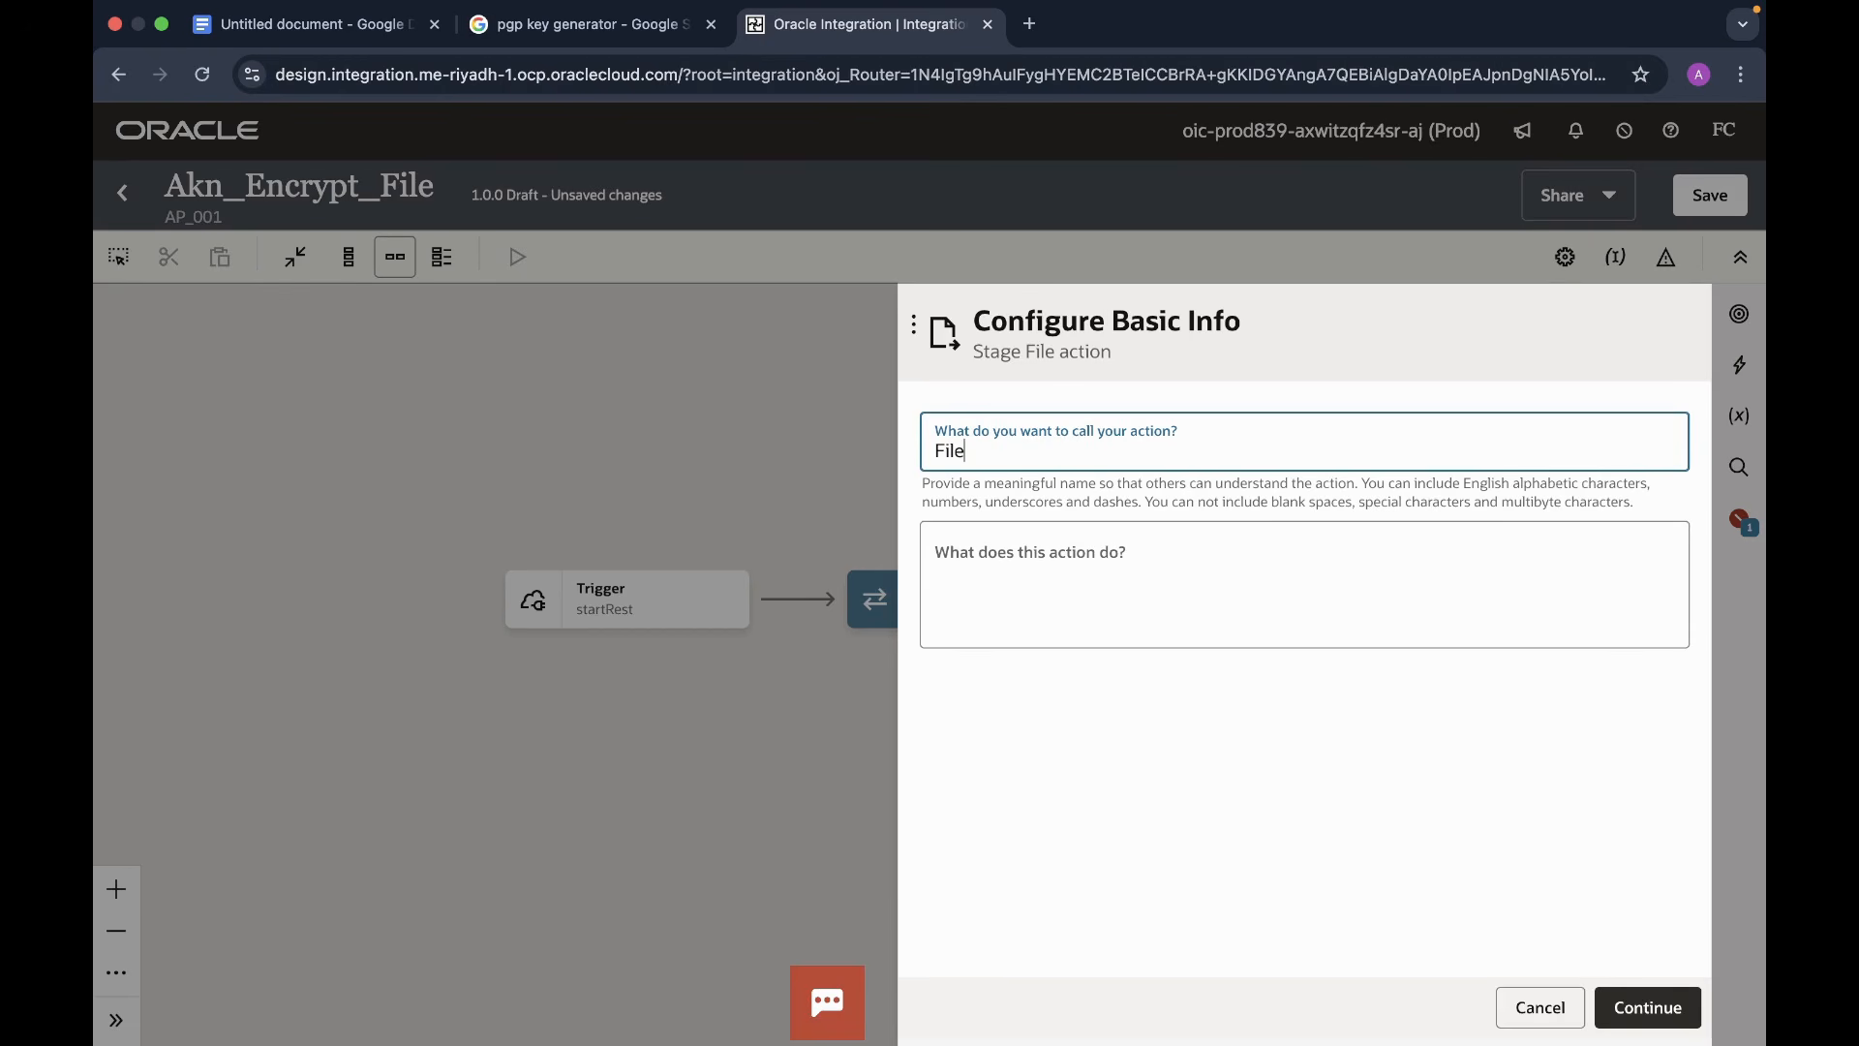
type("EncryptionStage")
left_click(1634, 1017)
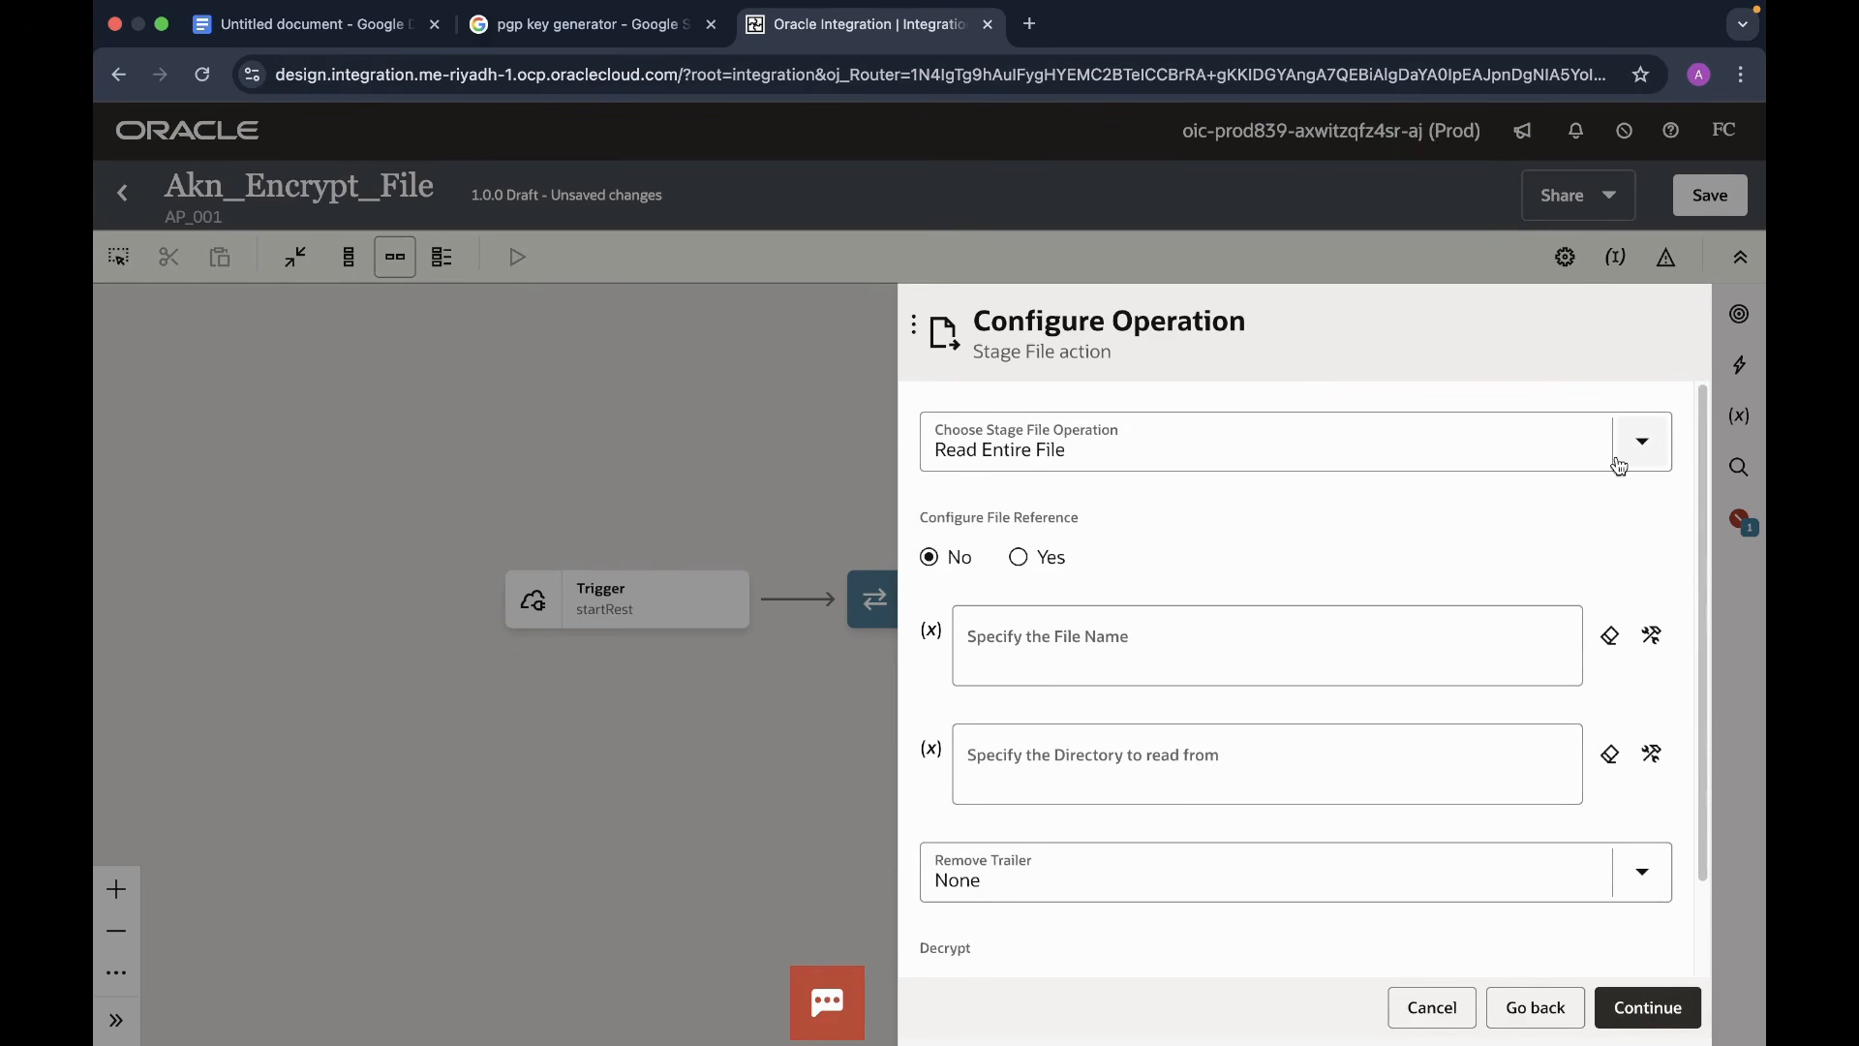
- Choose the Encrypt File operation with streamReference as the file reference
left_click(1652, 452)
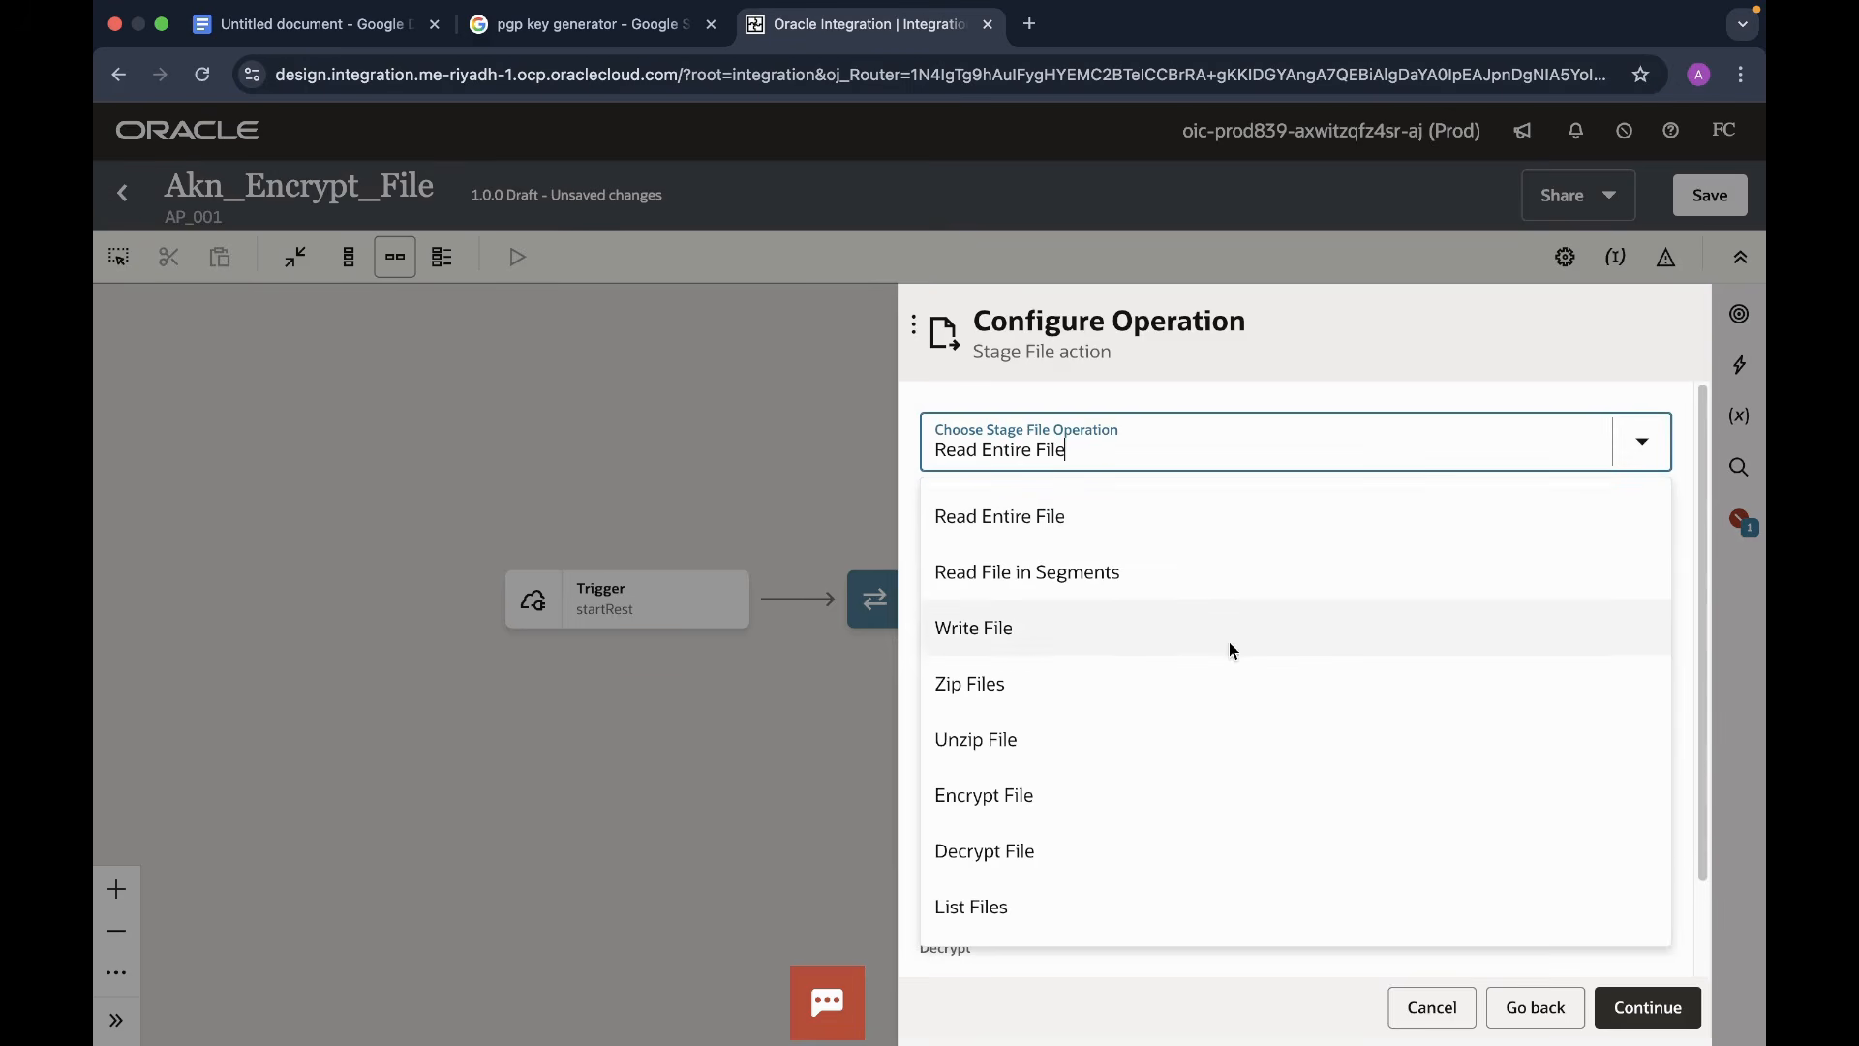
left_click(985, 812)
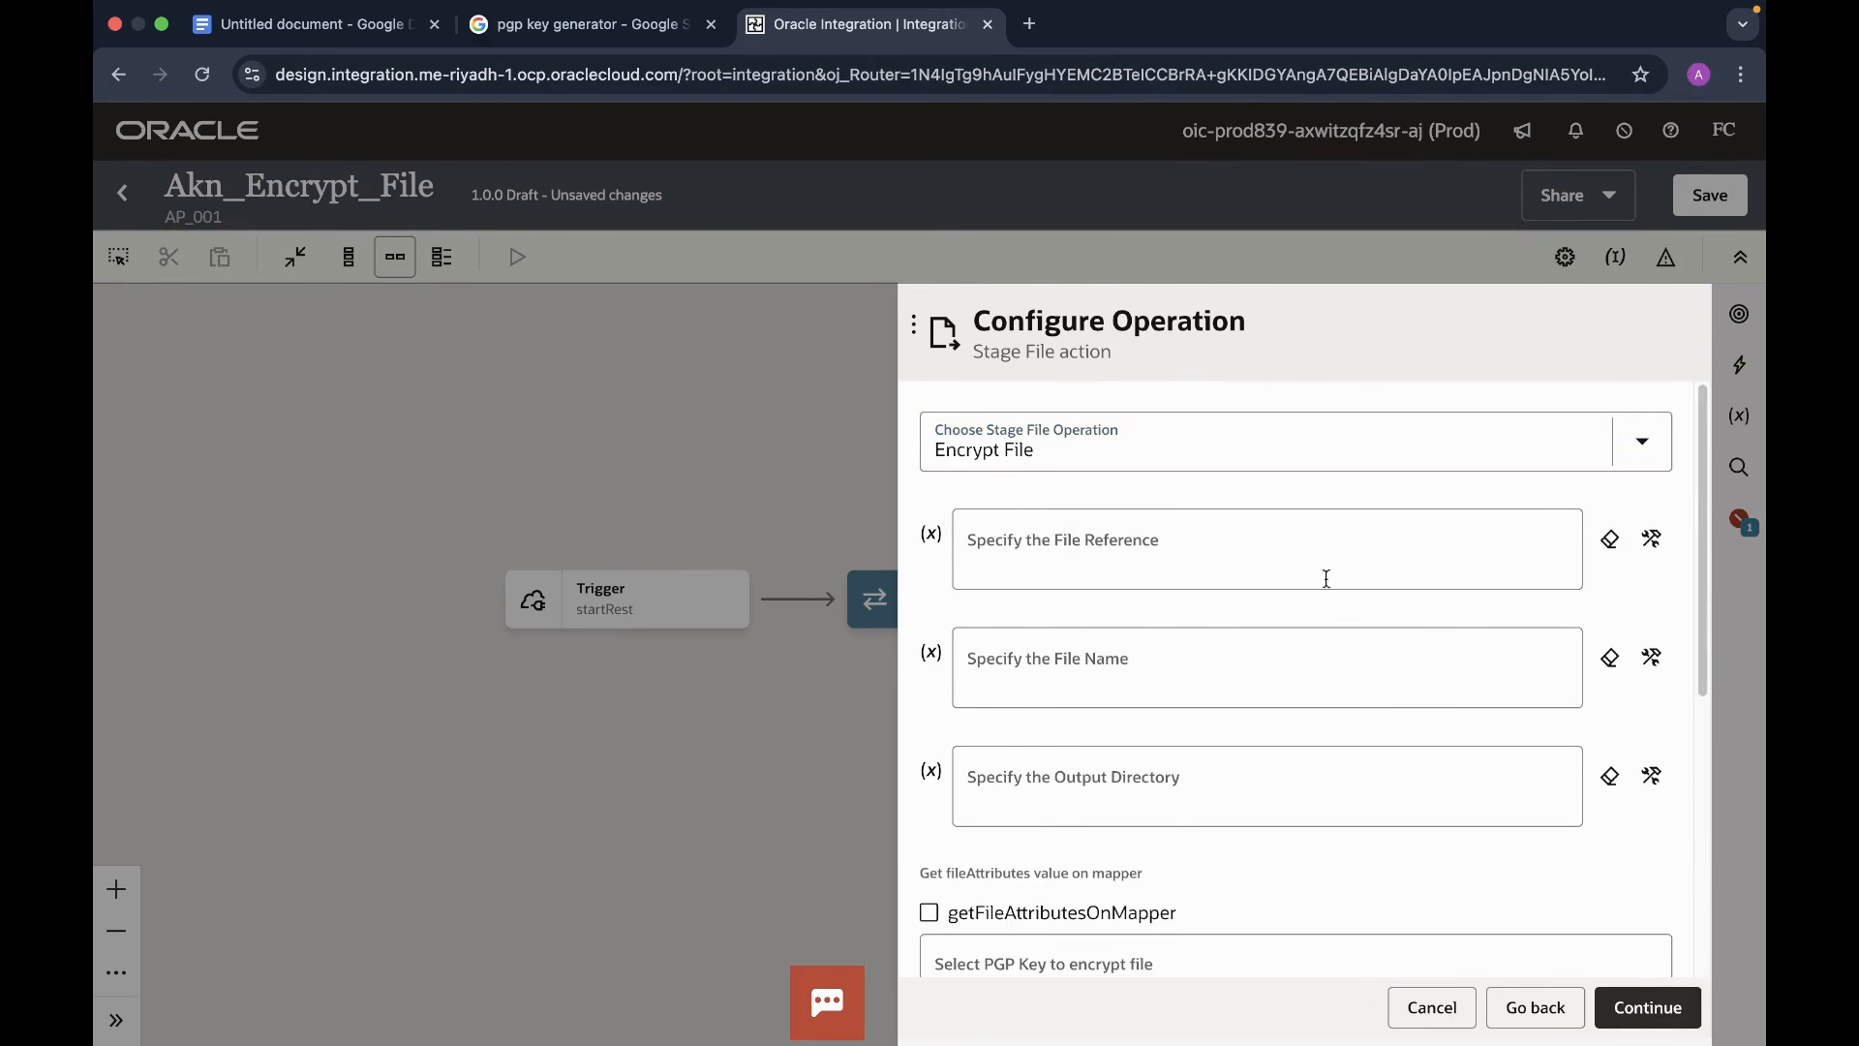
scroll(1381, 710, "down", 1)
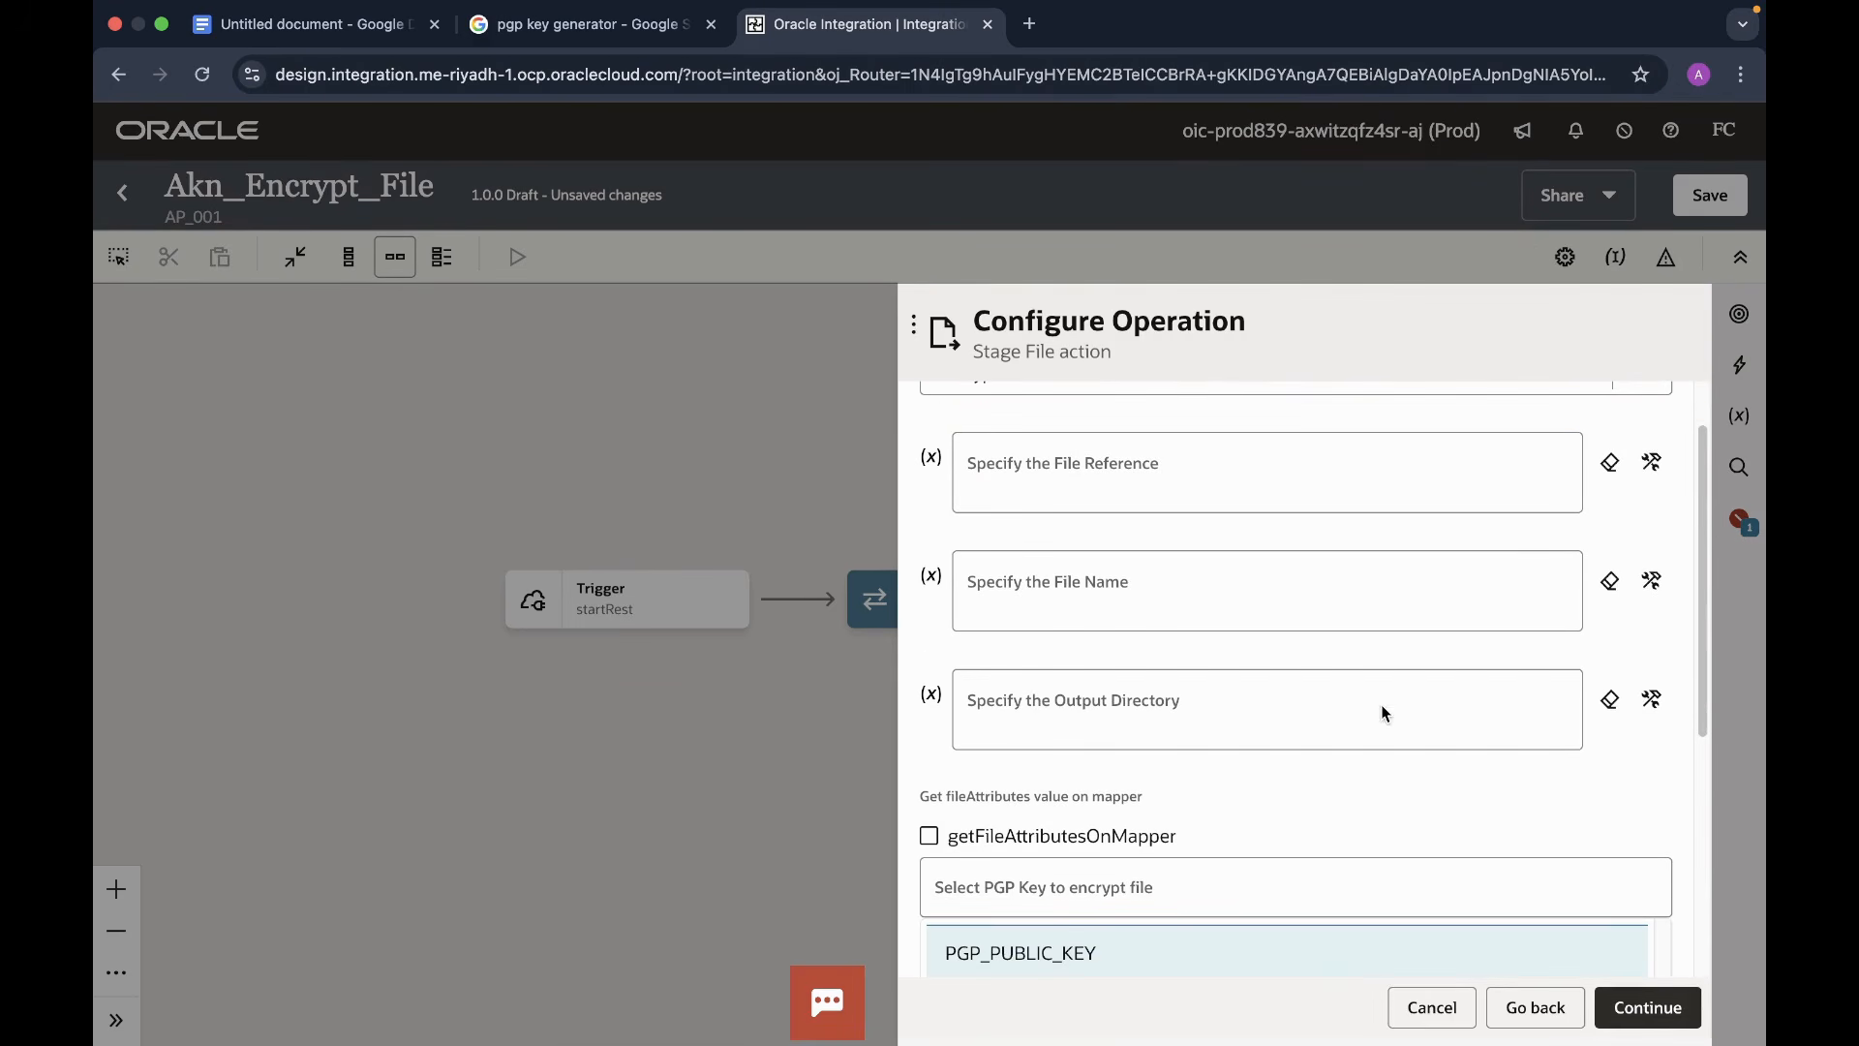
left_click(1650, 465)
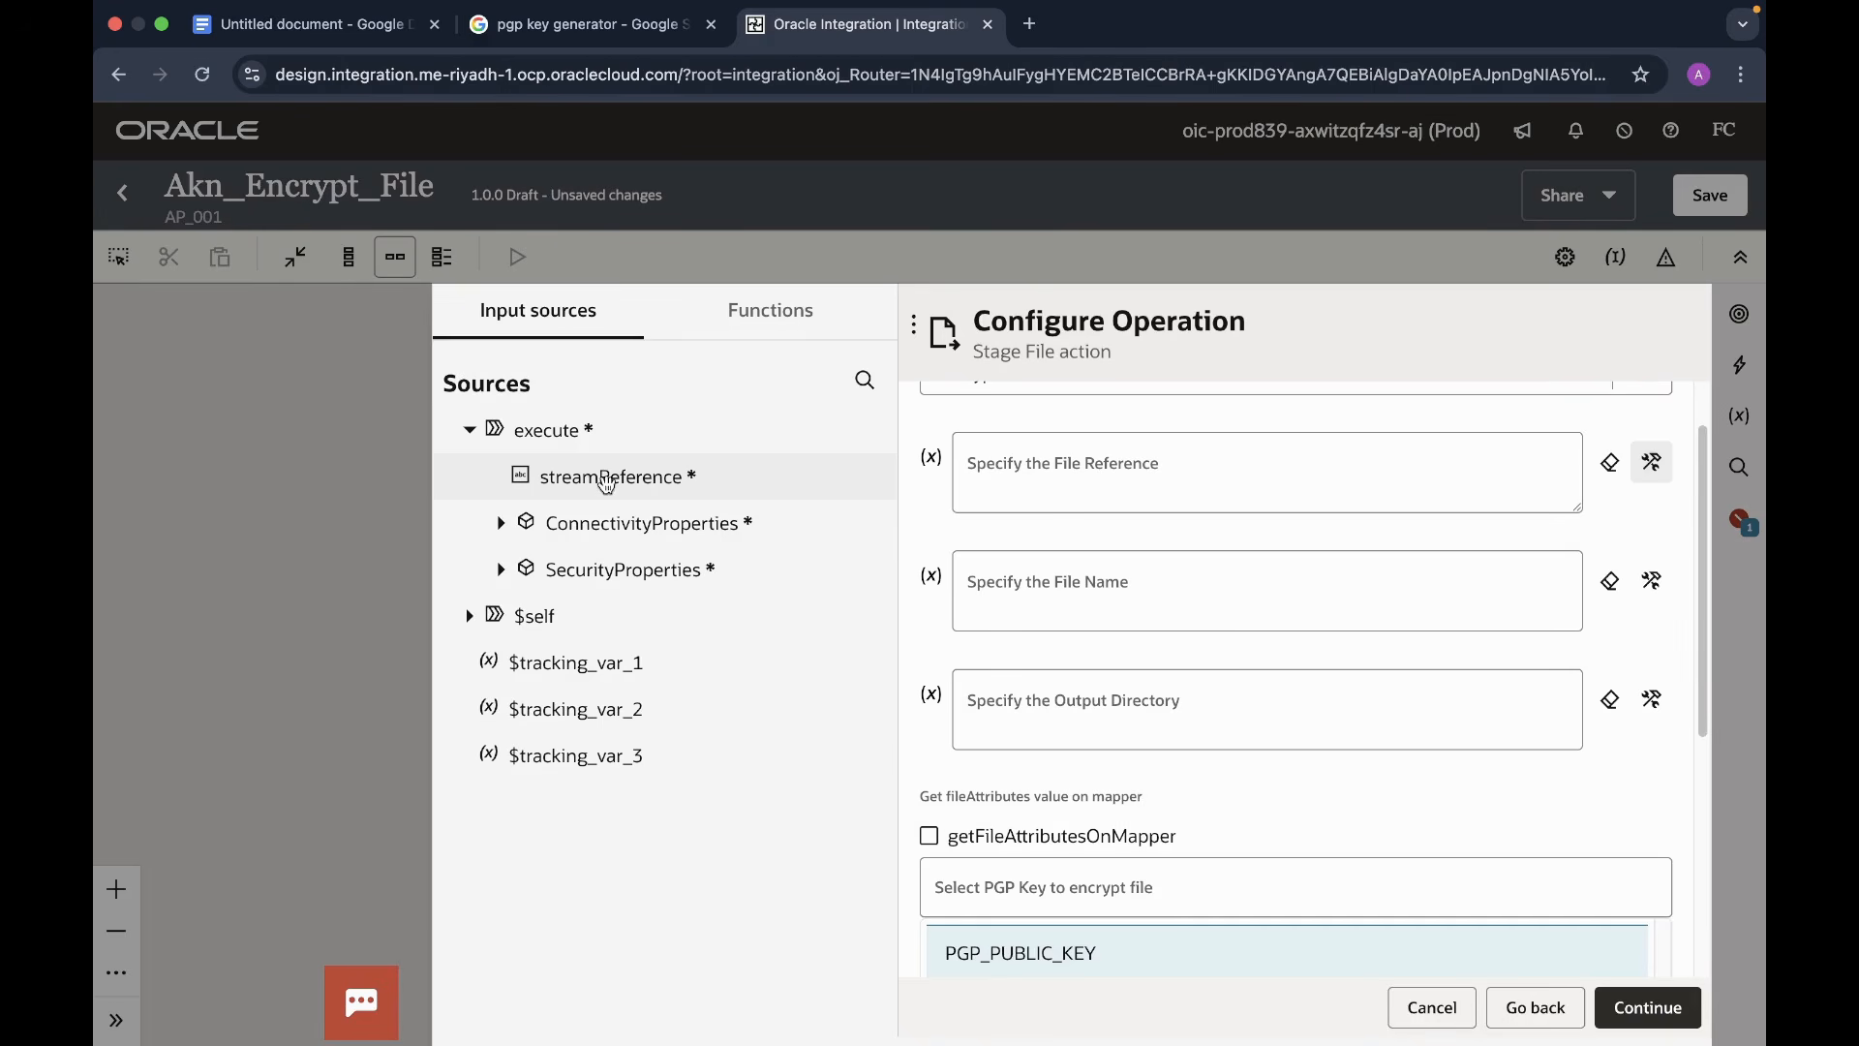
left_click_drag(614, 480, 970, 504)
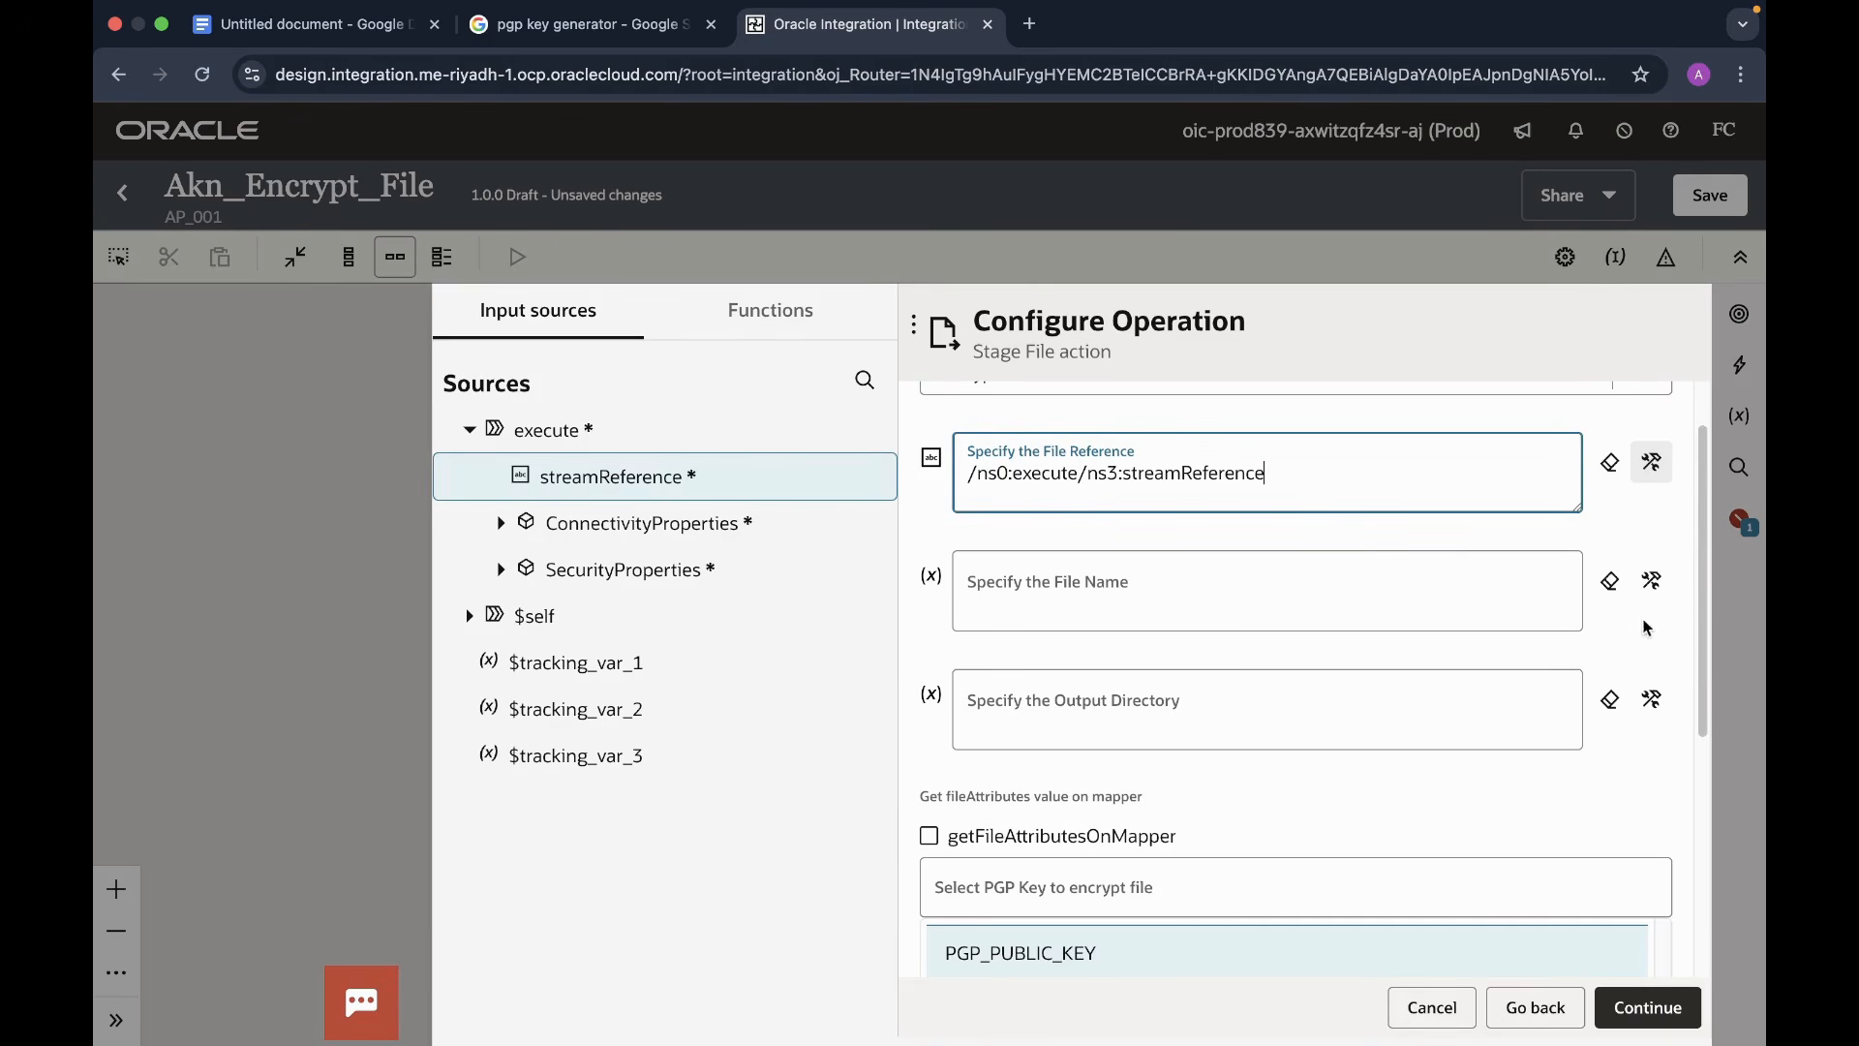
- Set the output file name to 'Encrypted-file.csv' and the directory to '/temp'
left_click(1190, 600)
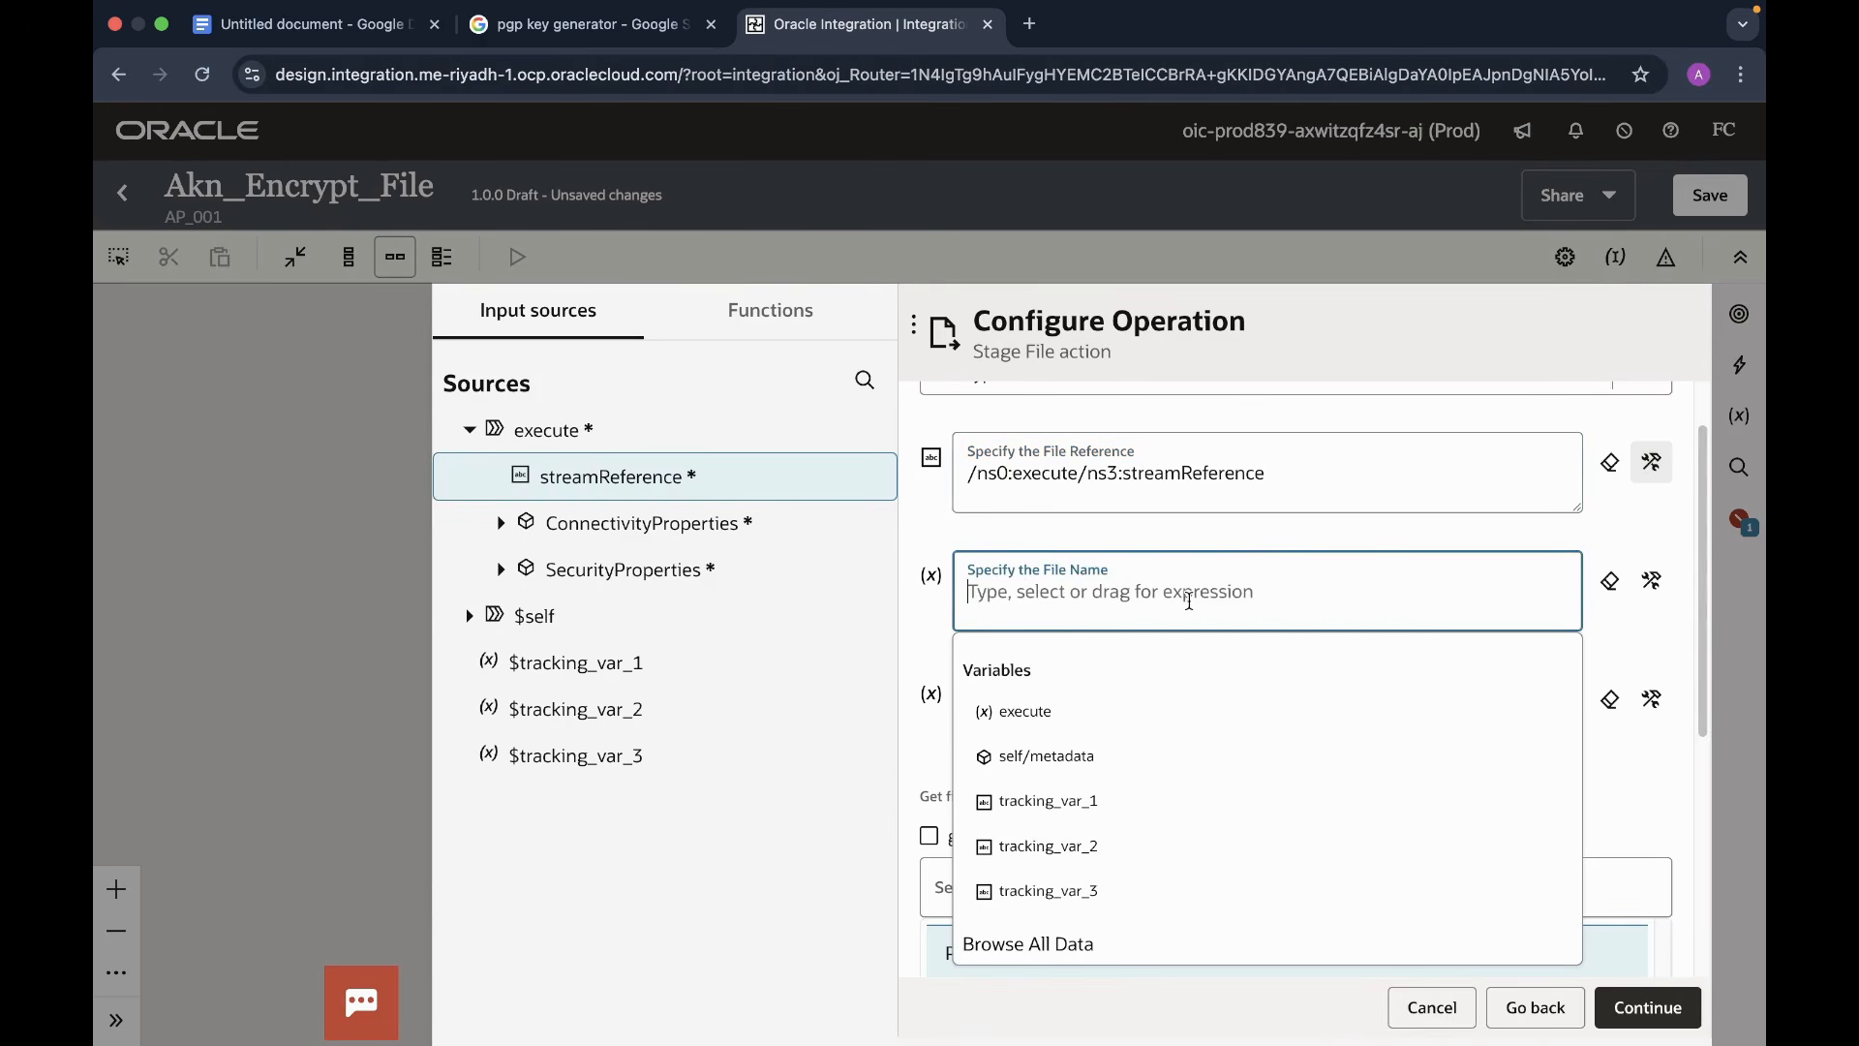
type("'Ecrypted")
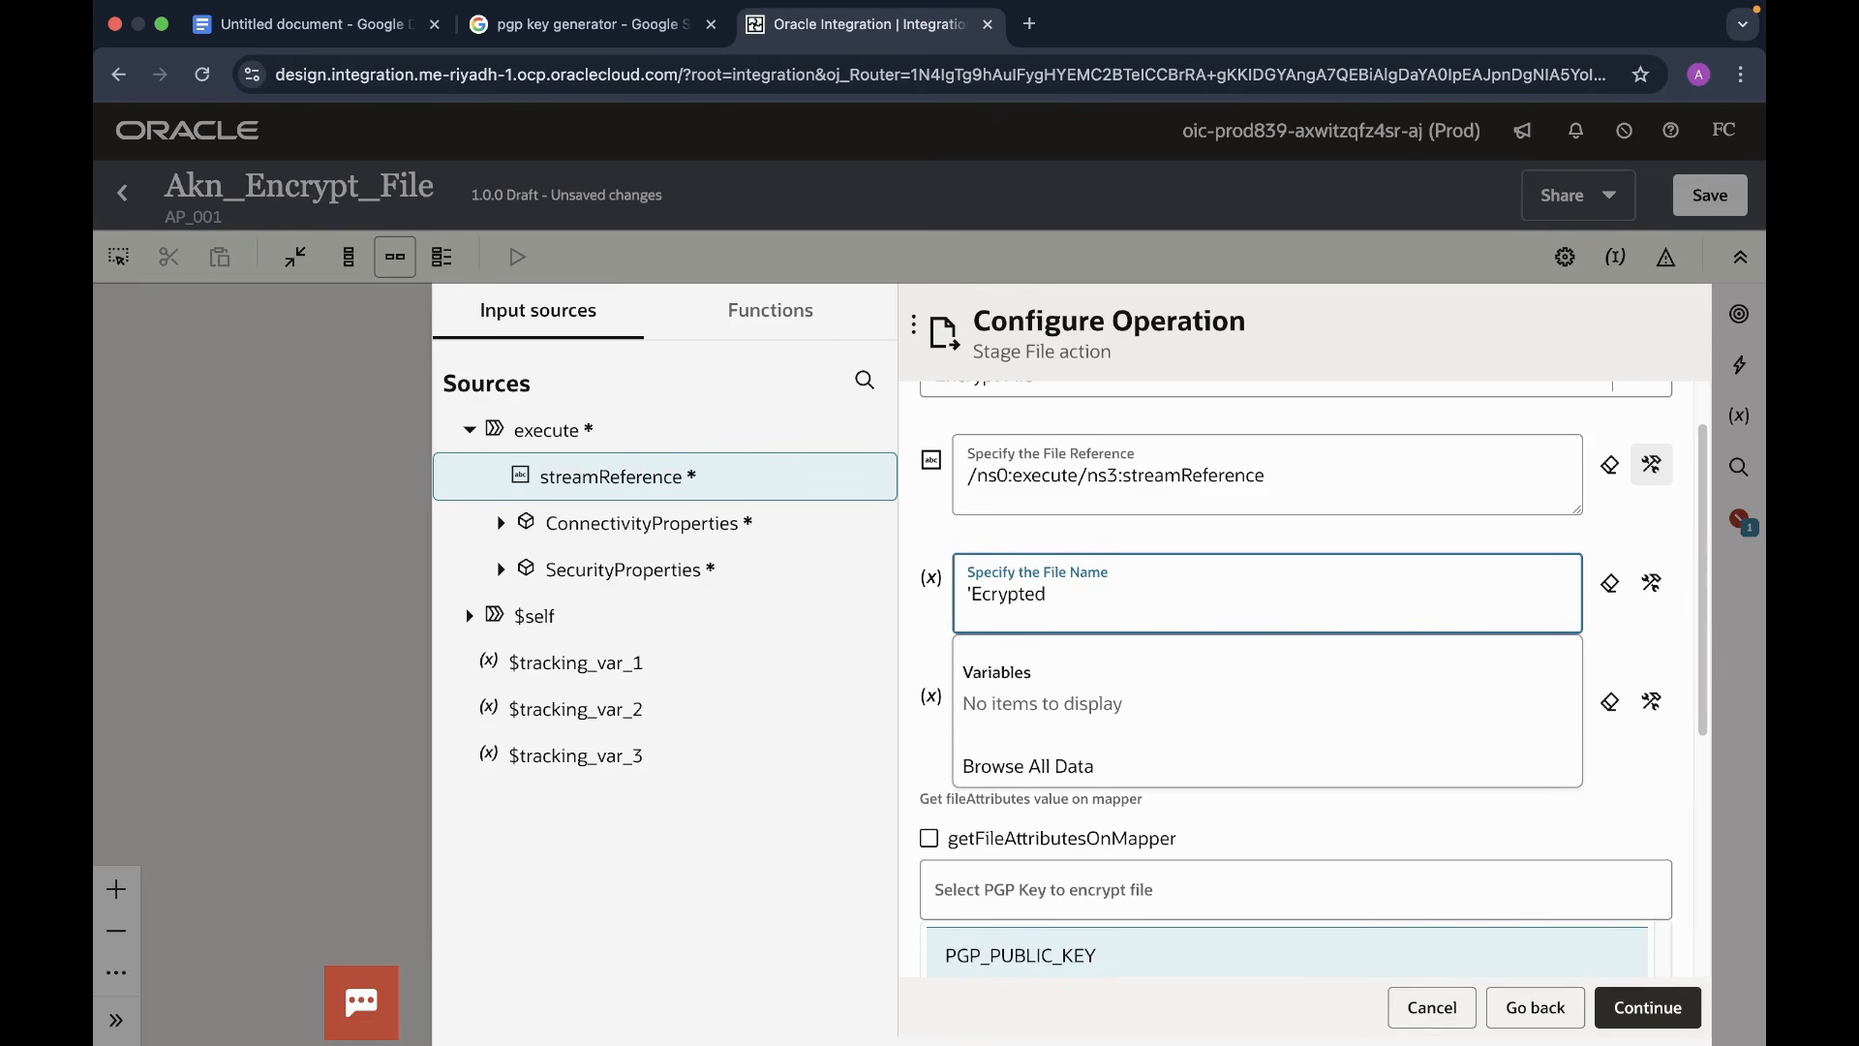
type("-file.csv'")
left_click(982, 594)
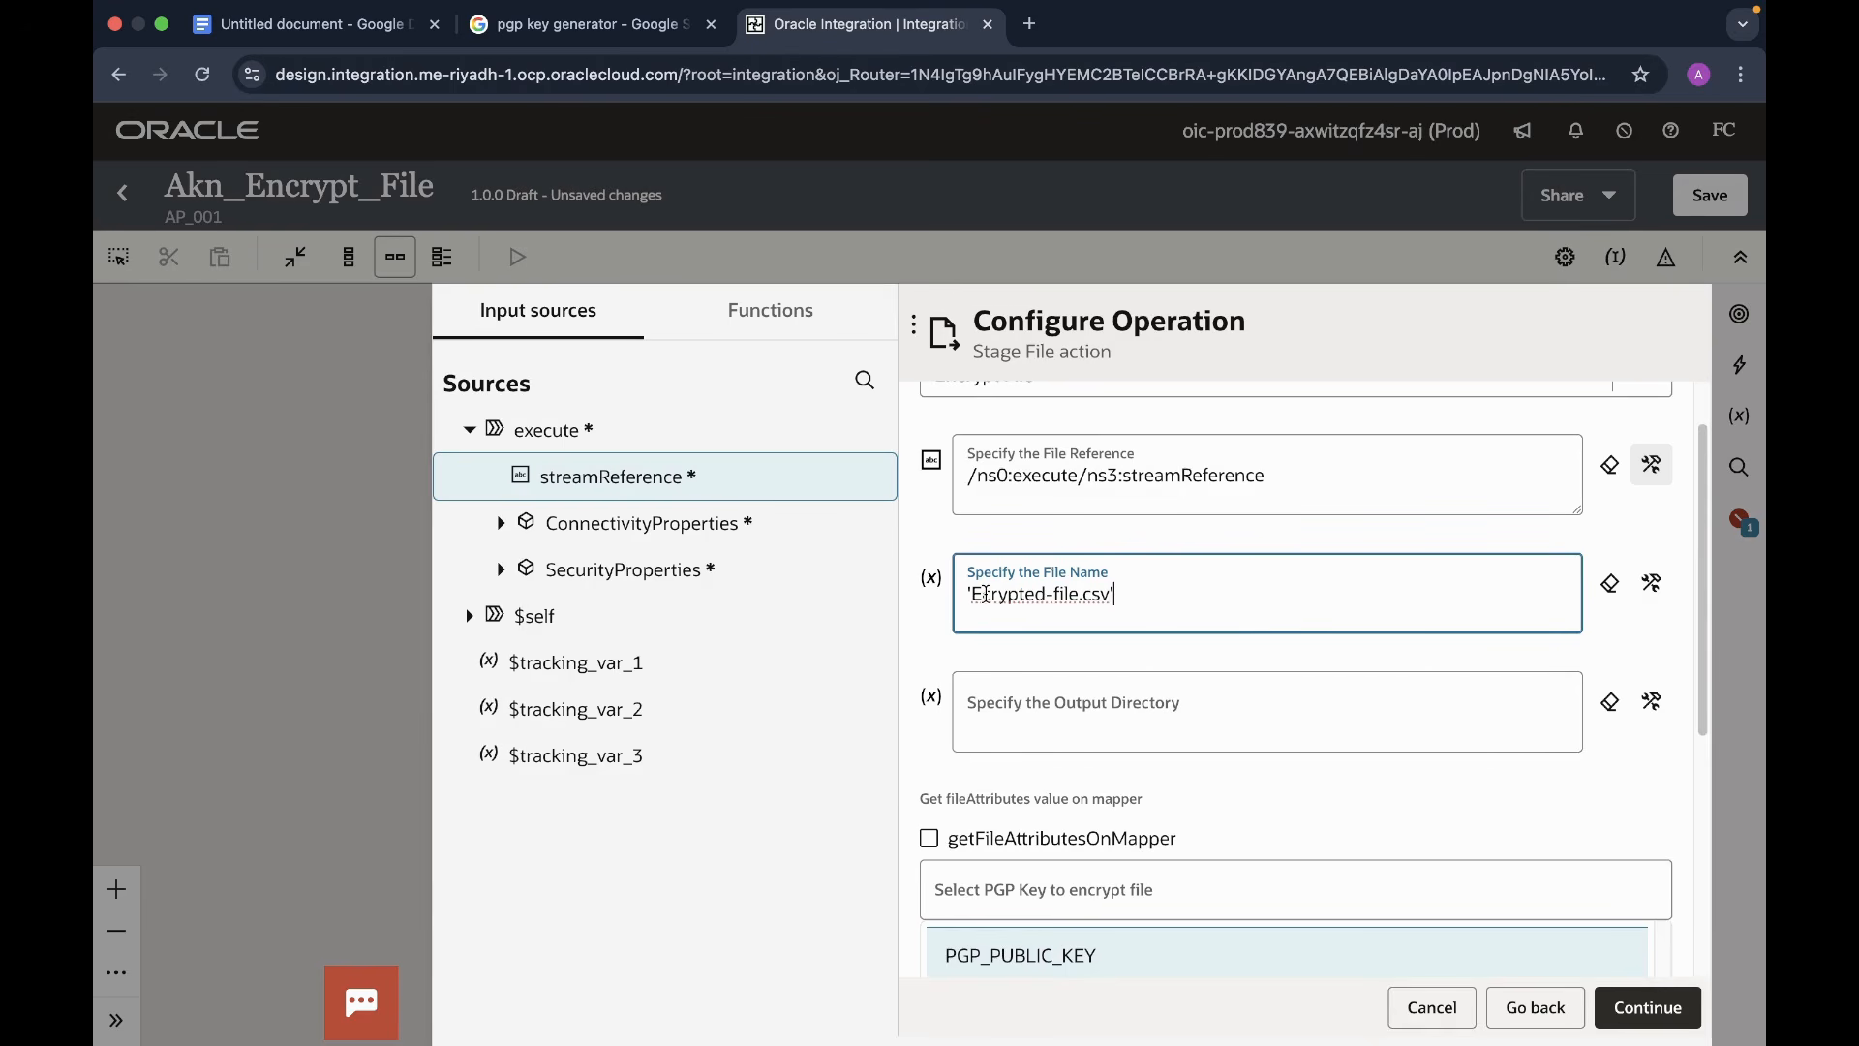
type("nc")
scroll(1253, 601, "up", 1)
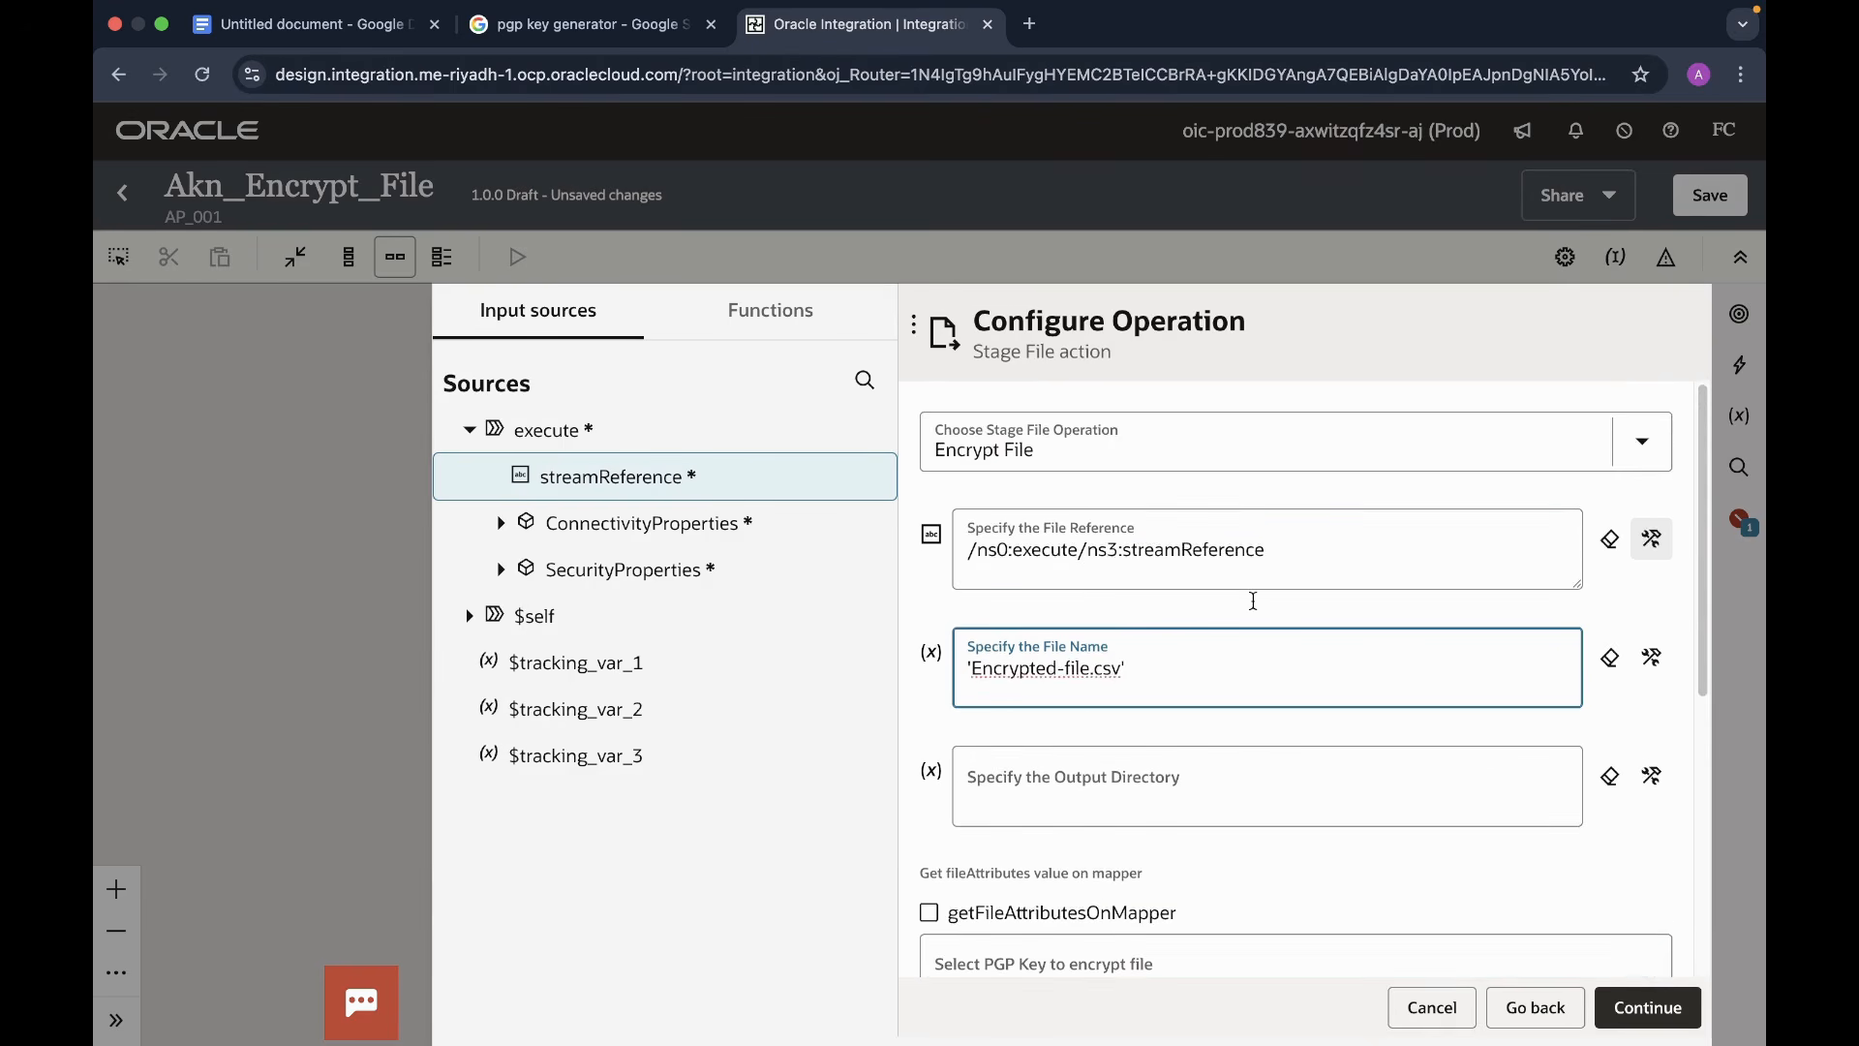
scroll(1254, 600, "down", 1)
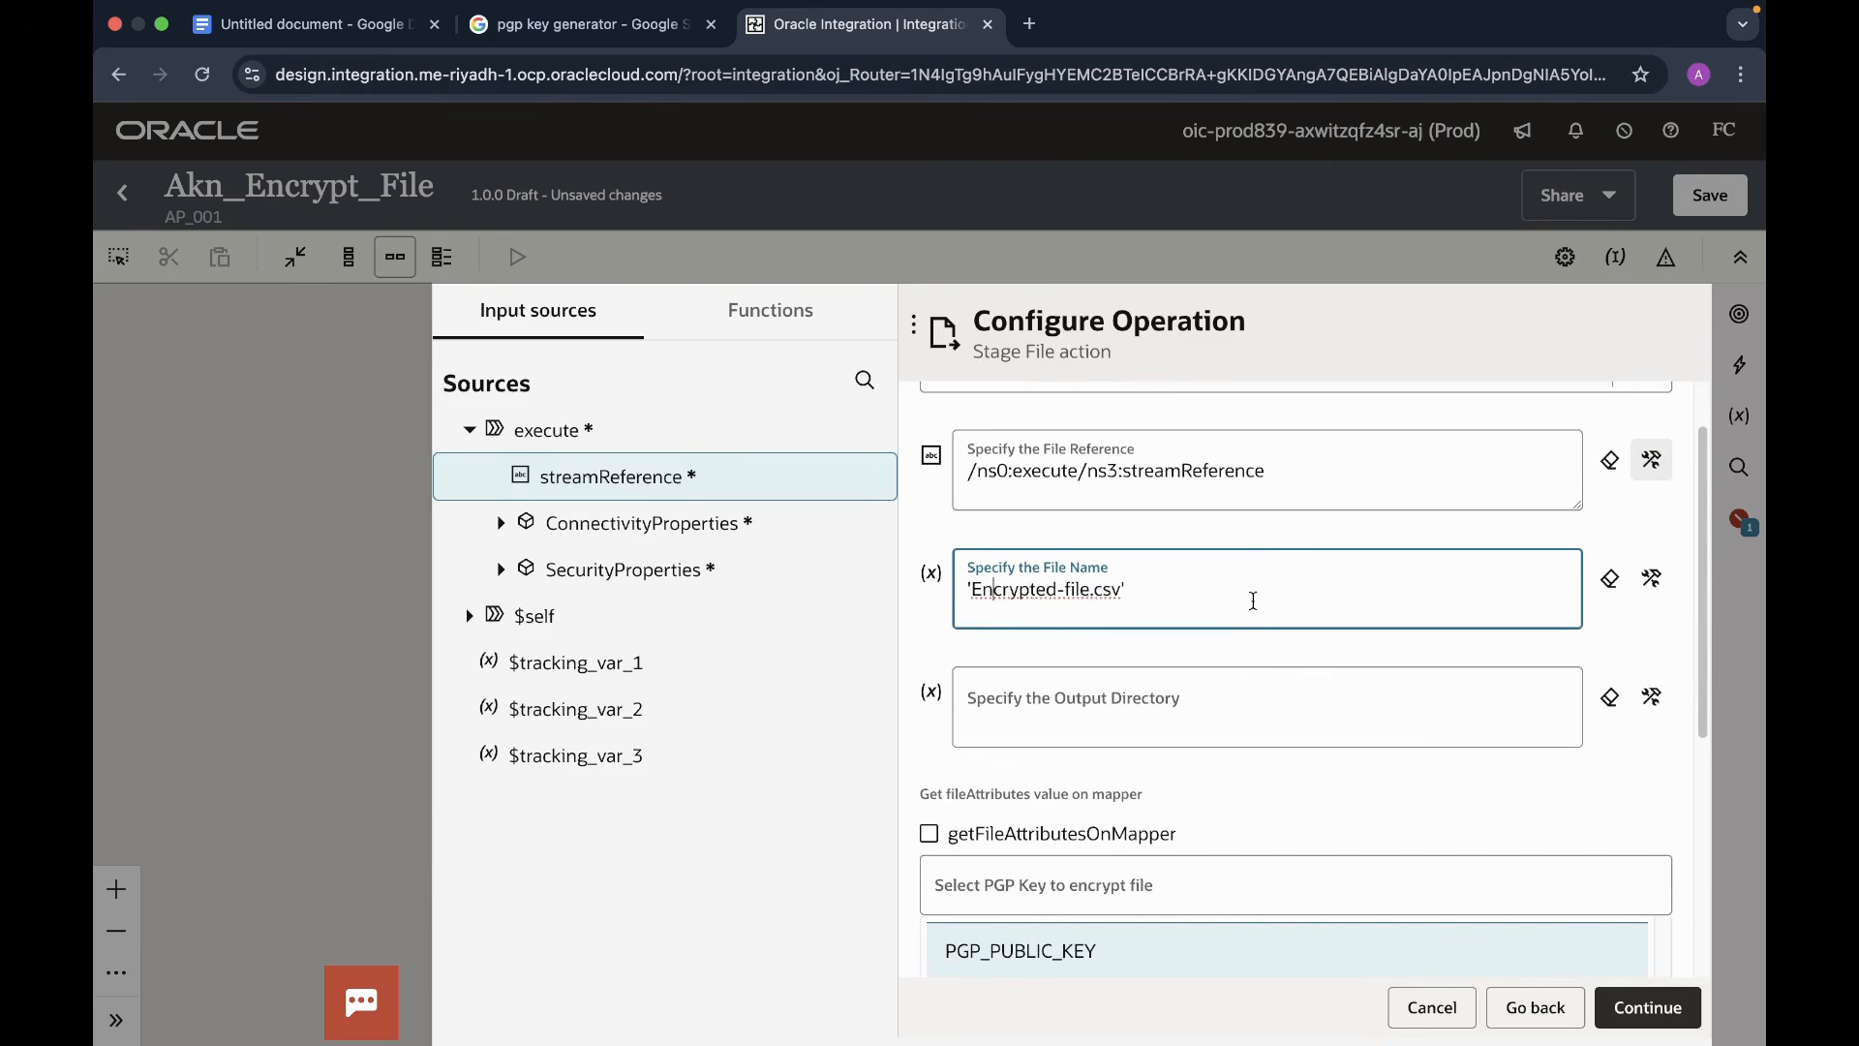
left_click(1110, 698)
left_click(1033, 708)
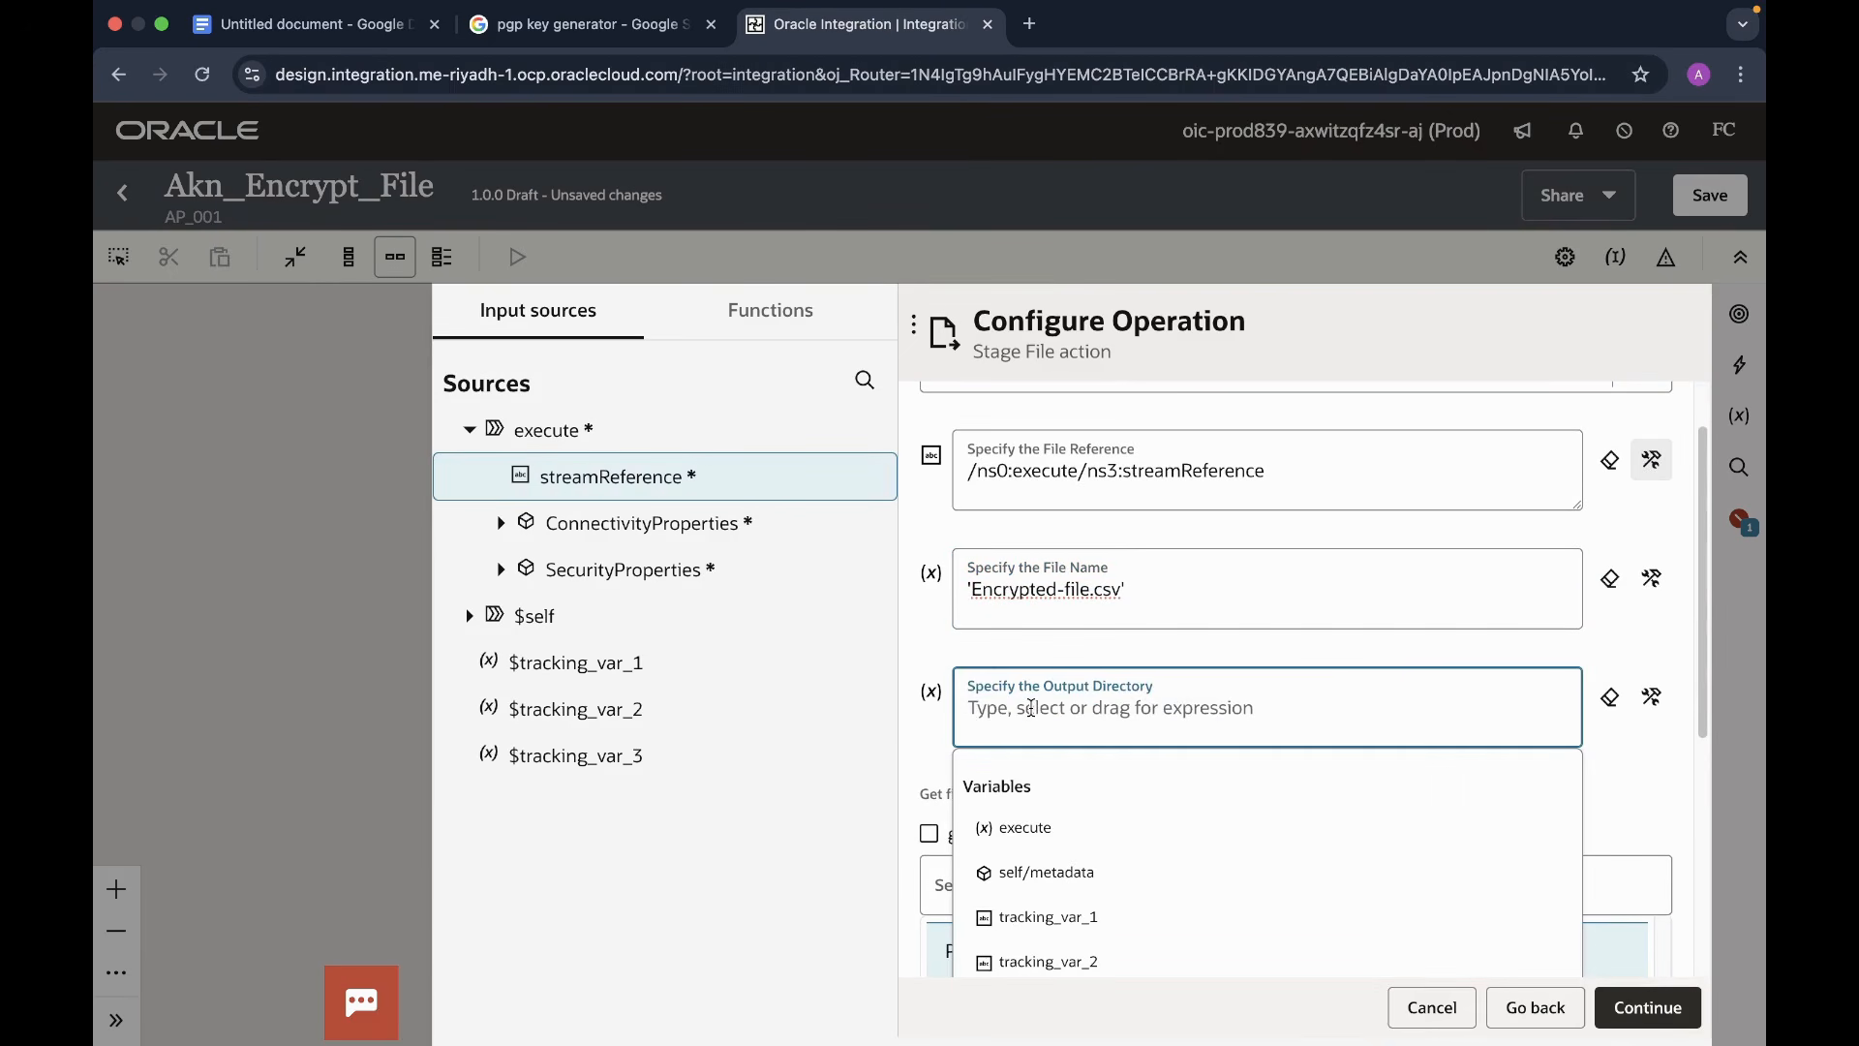
type("'/te")
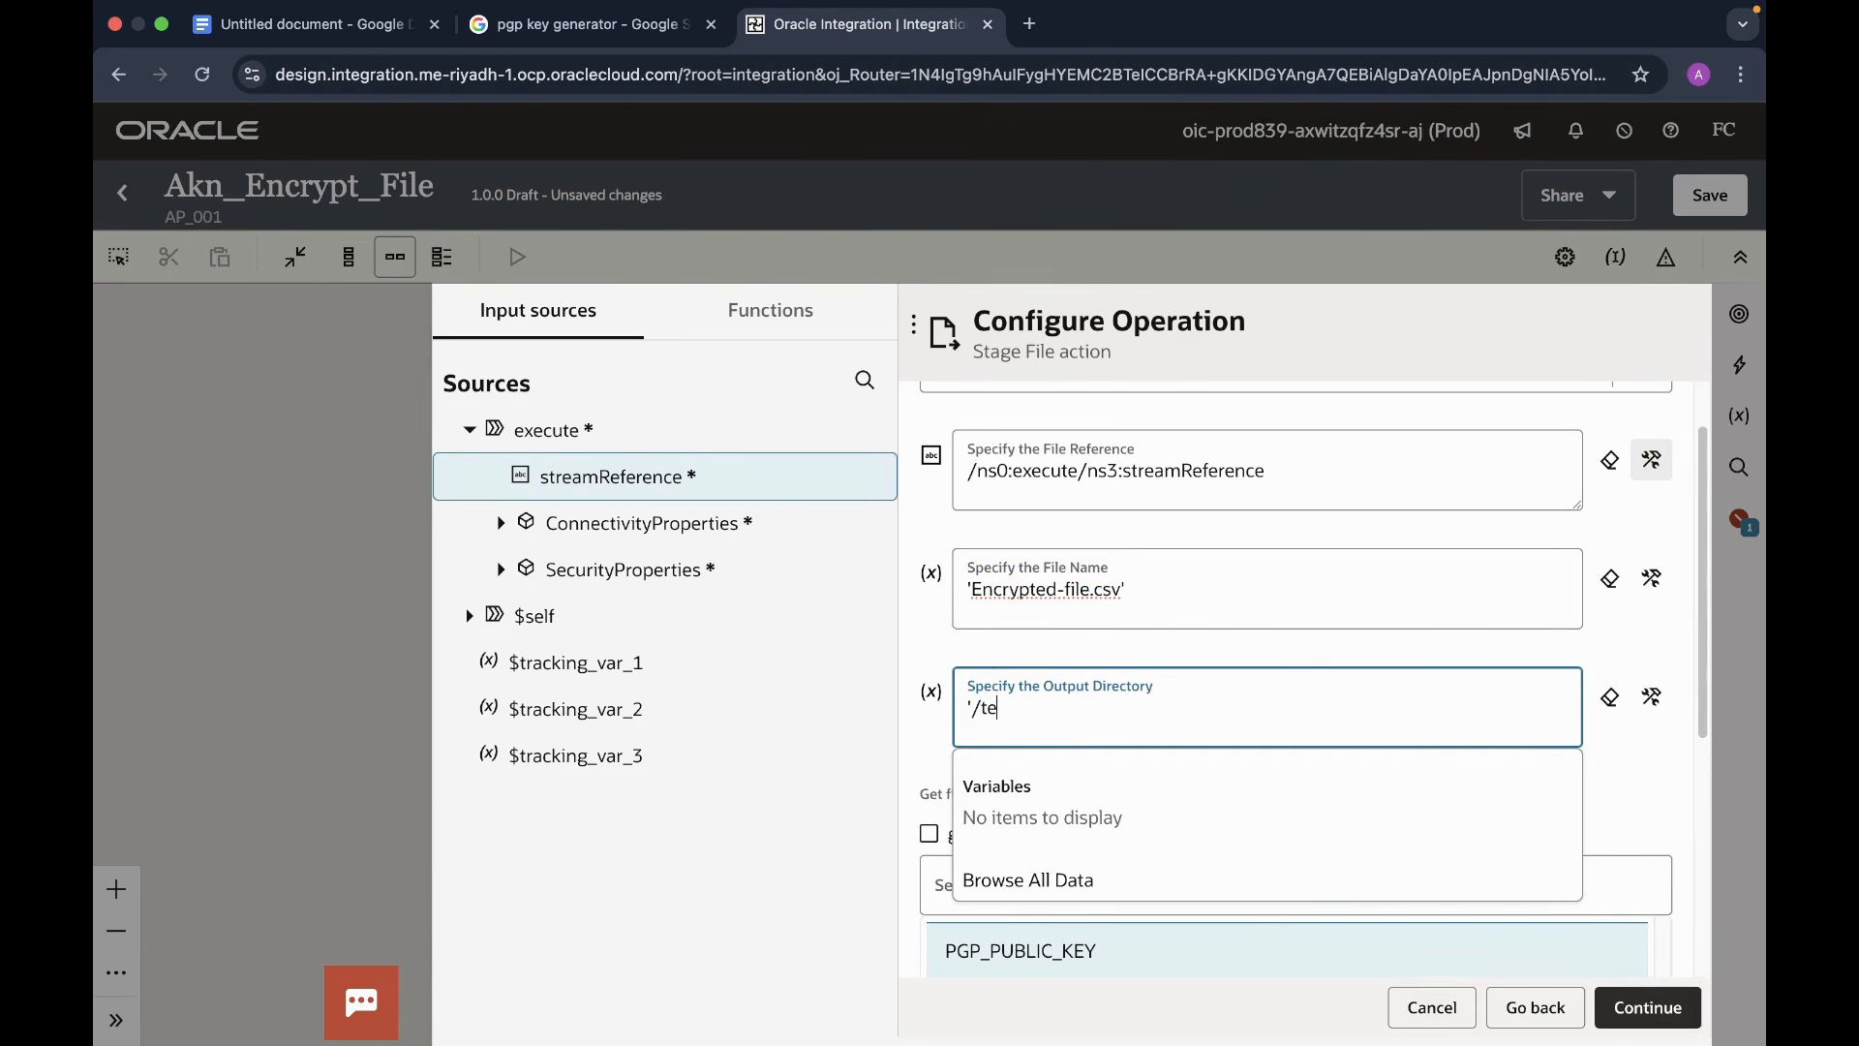
type("mp'")
- Select the personal public PGP key and finish the stage action
scroll(1320, 754, "down", 2)
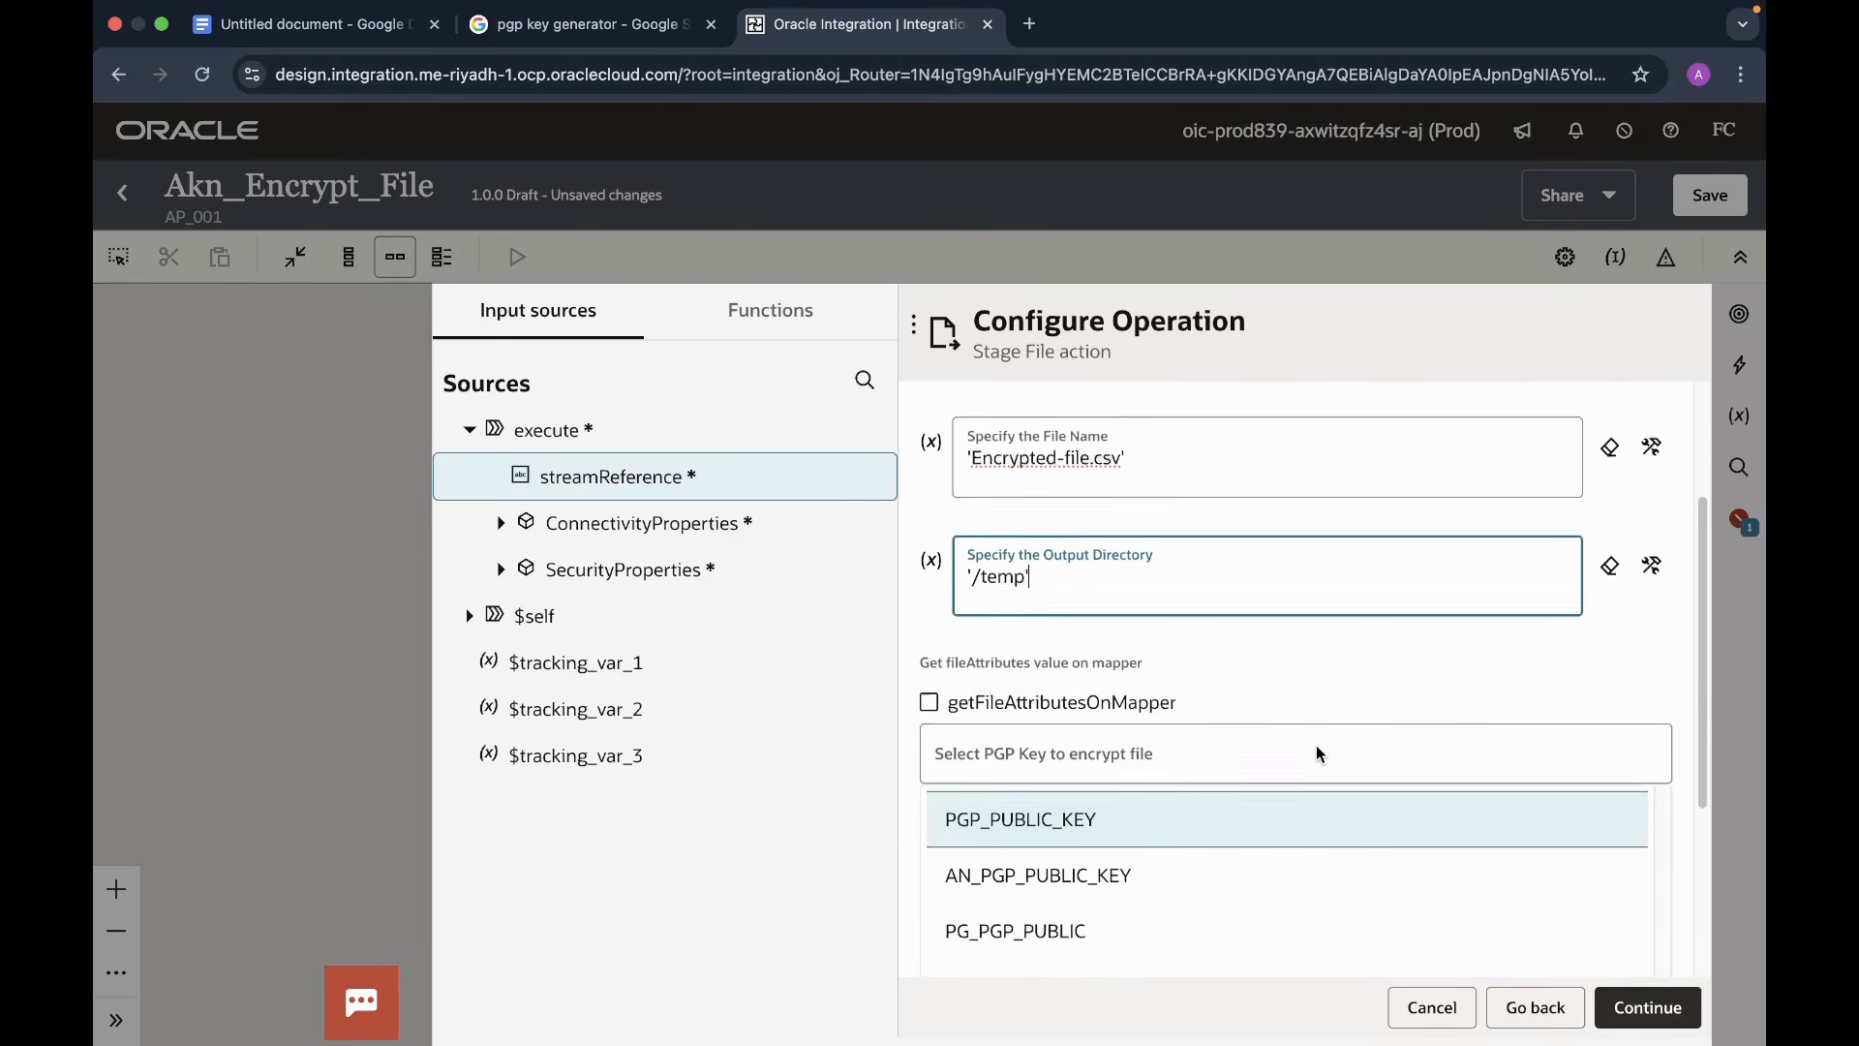
scroll(1319, 753, "down", 3)
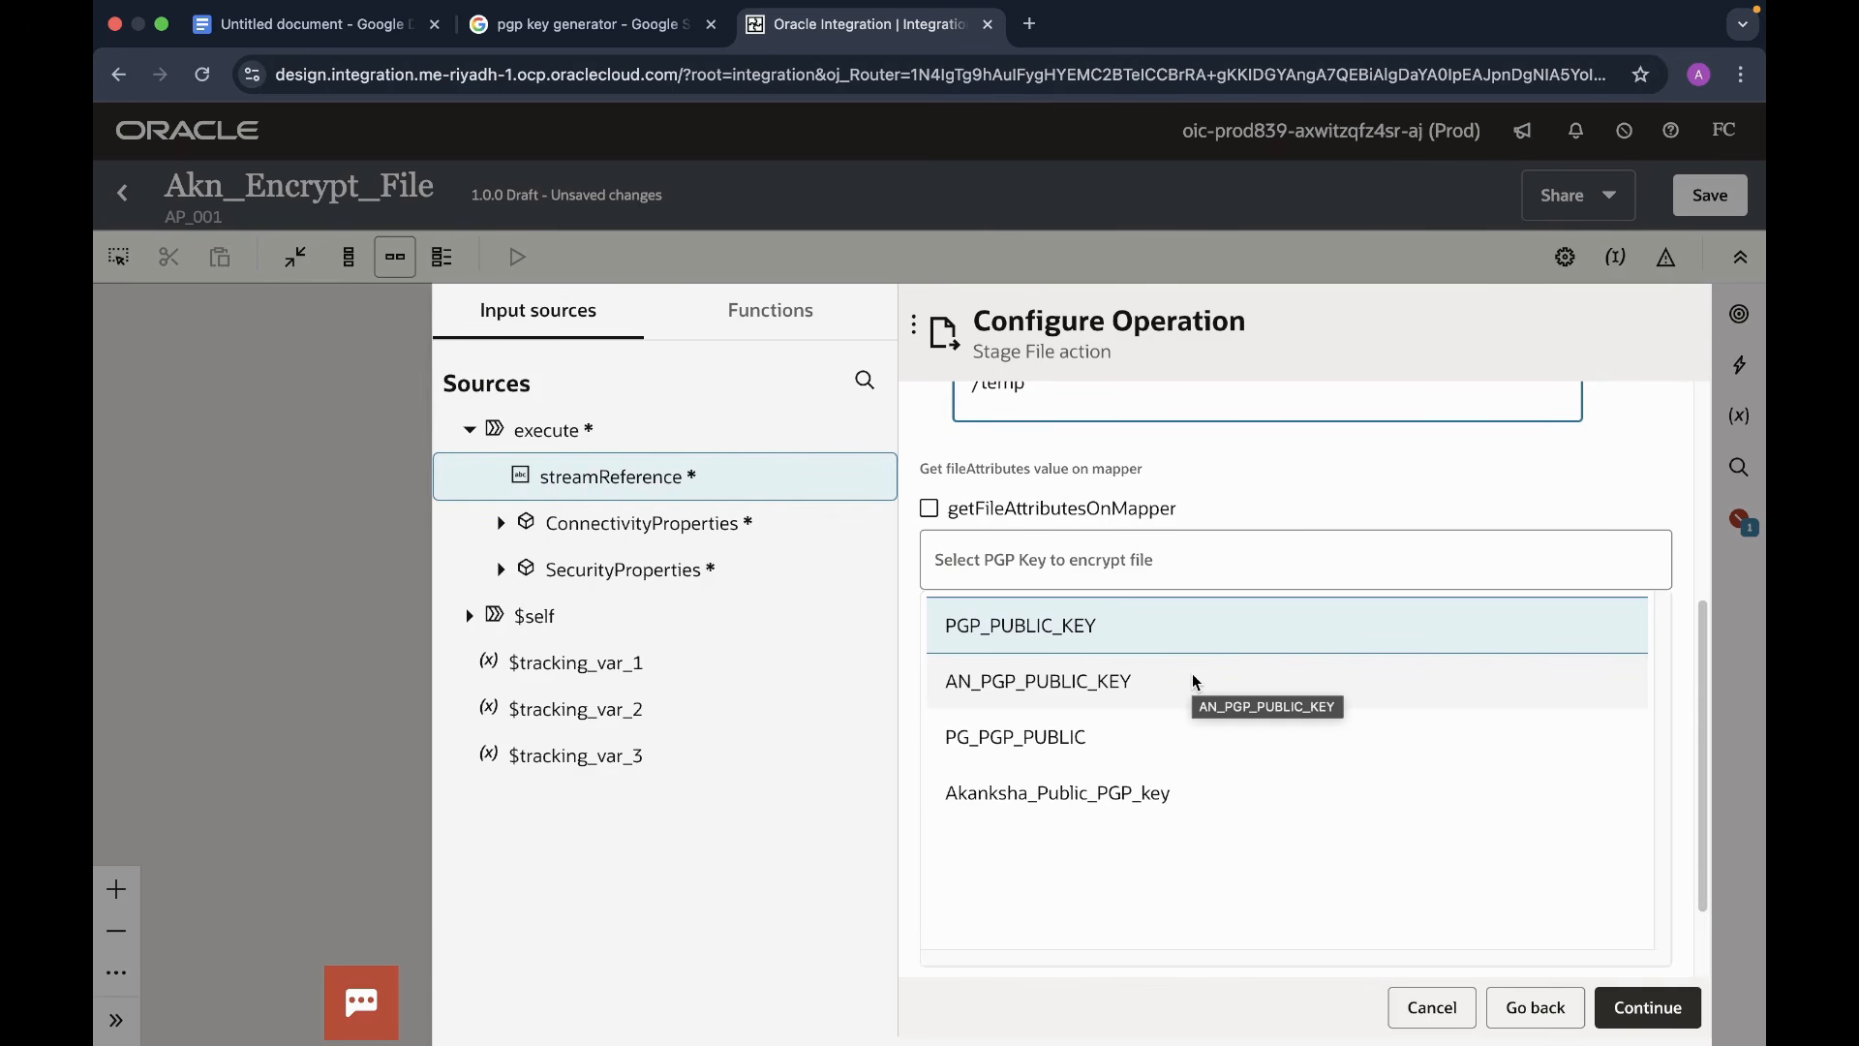
left_click(1120, 804)
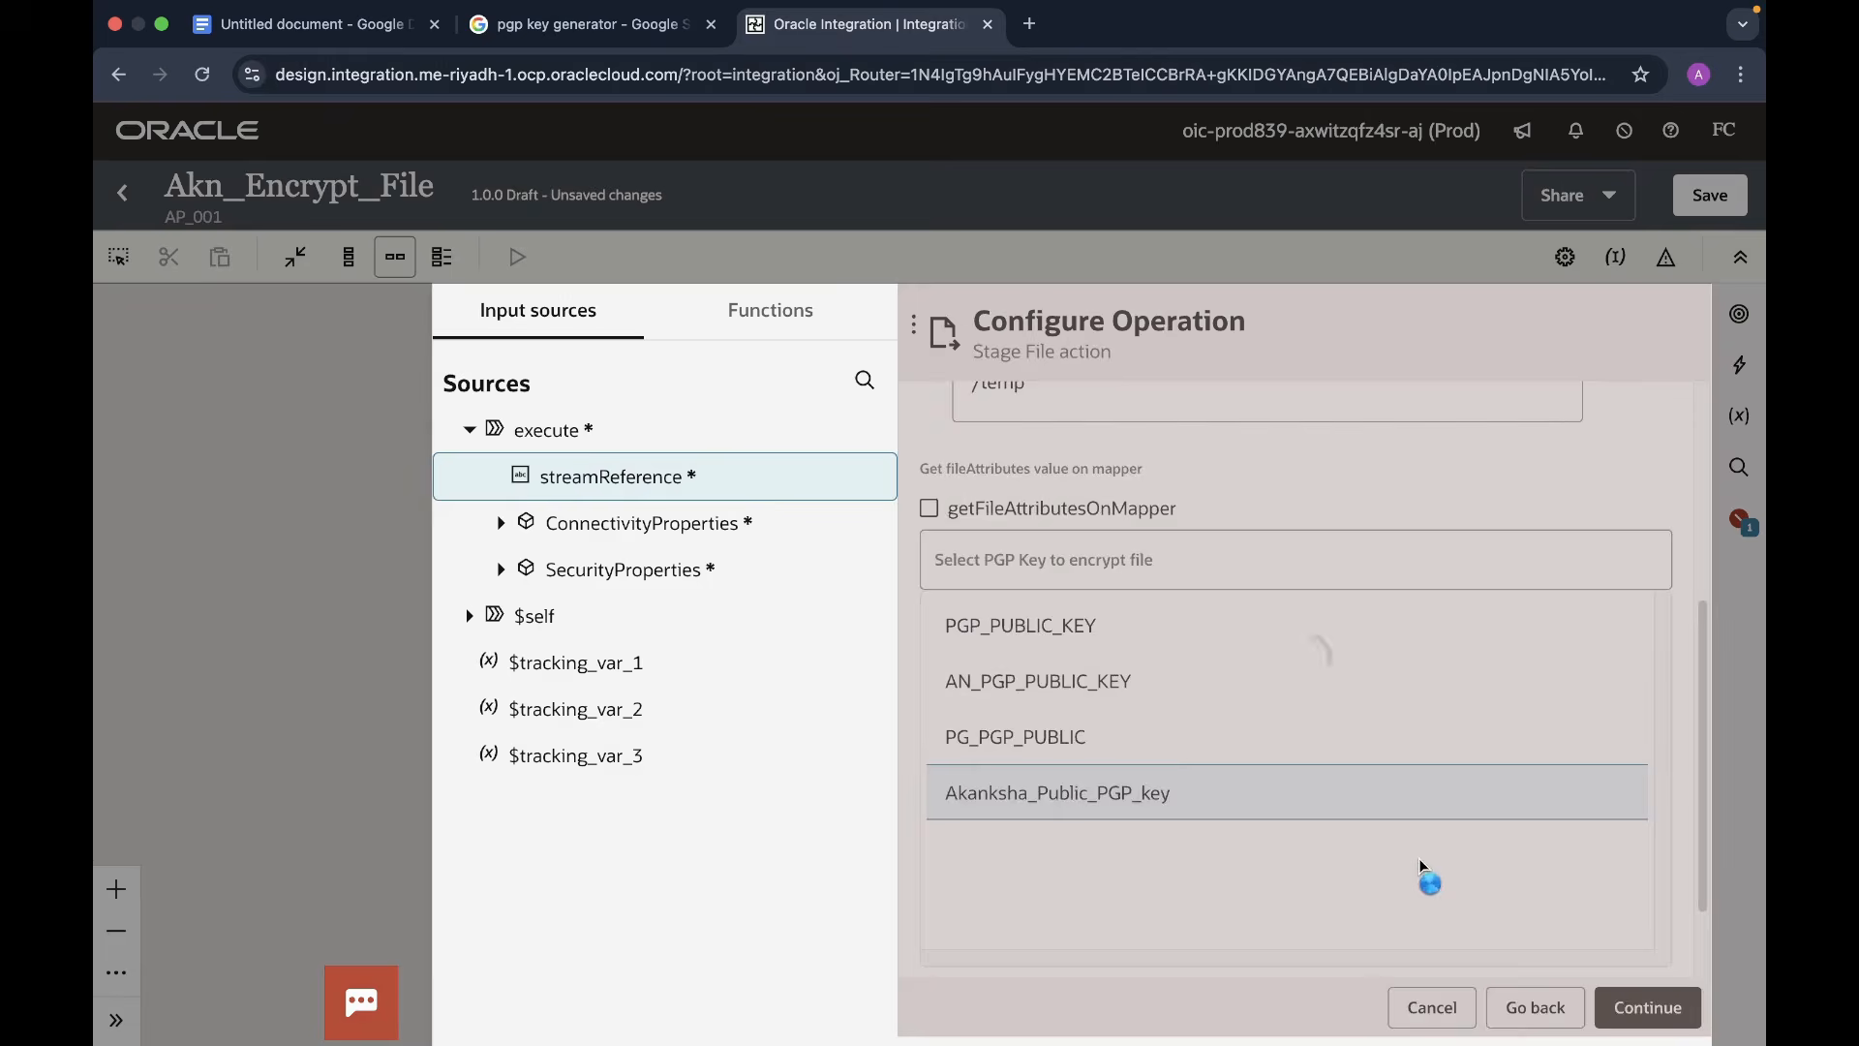
scroll(1422, 867, "down", 5)
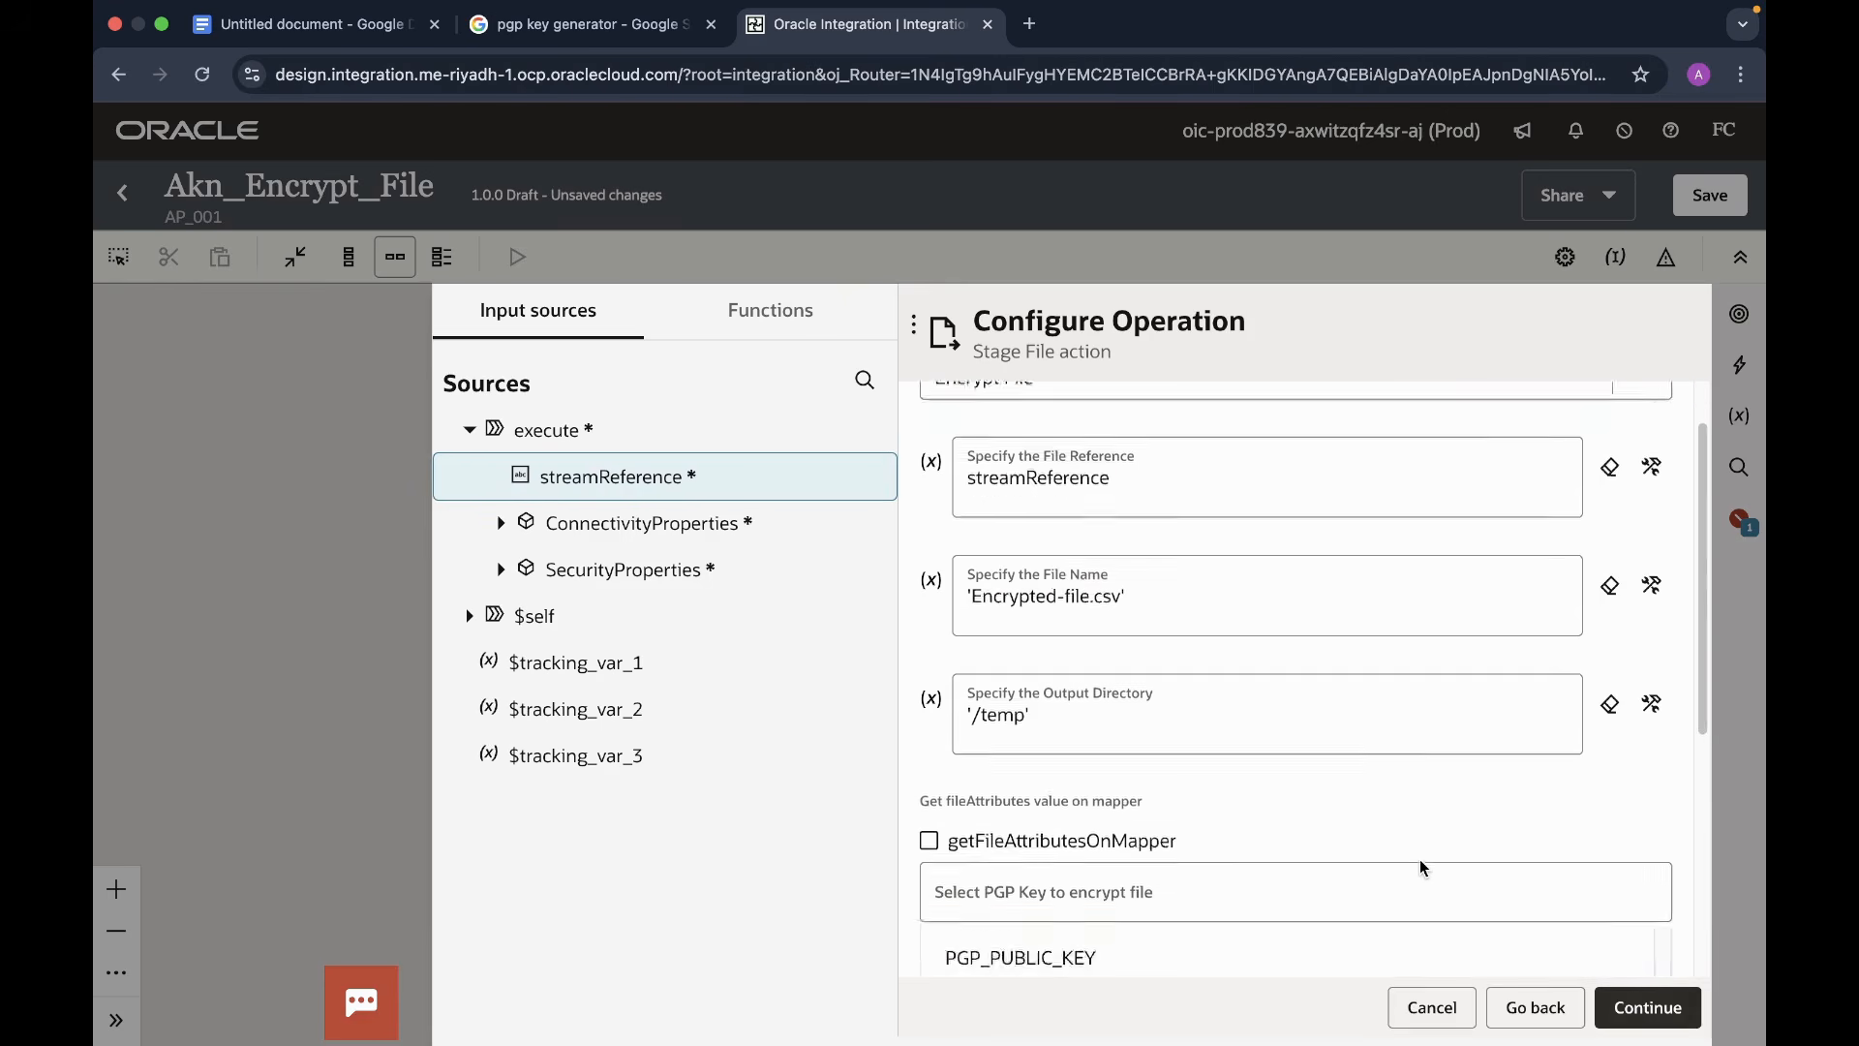
left_click(1650, 1009)
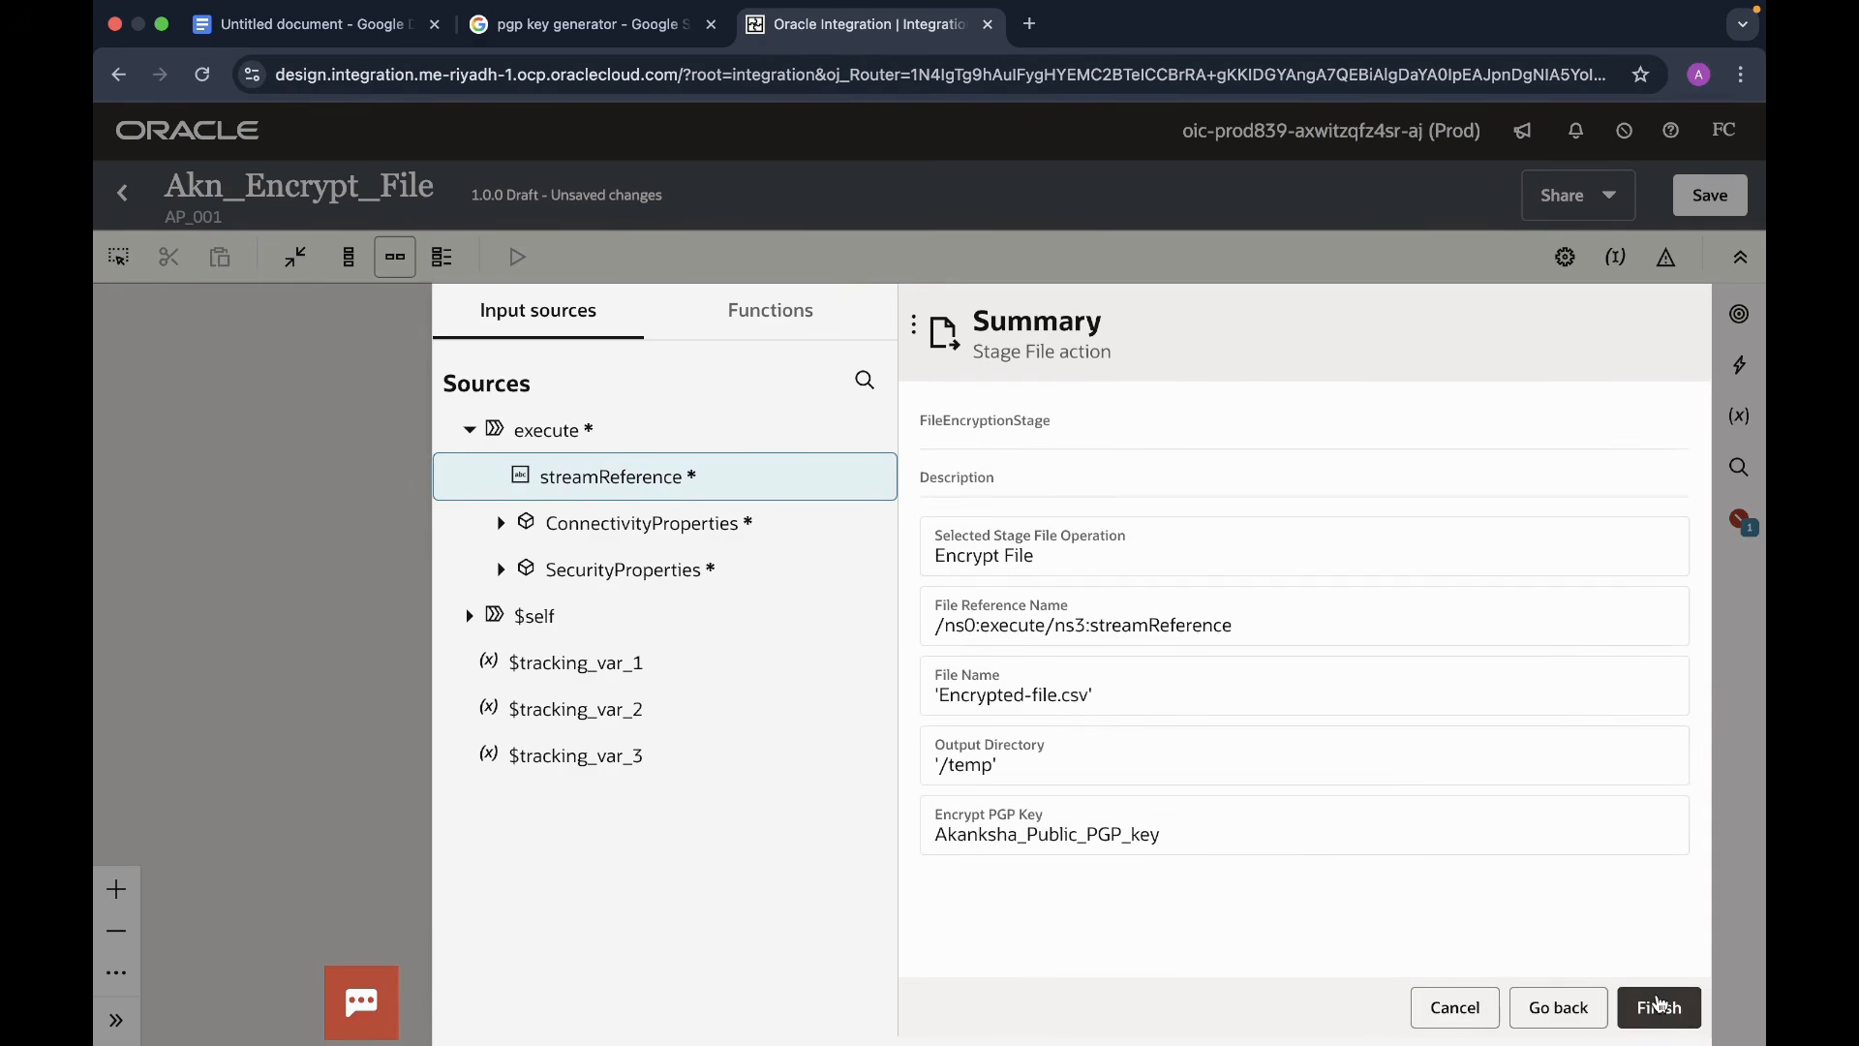
left_click(1656, 1008)
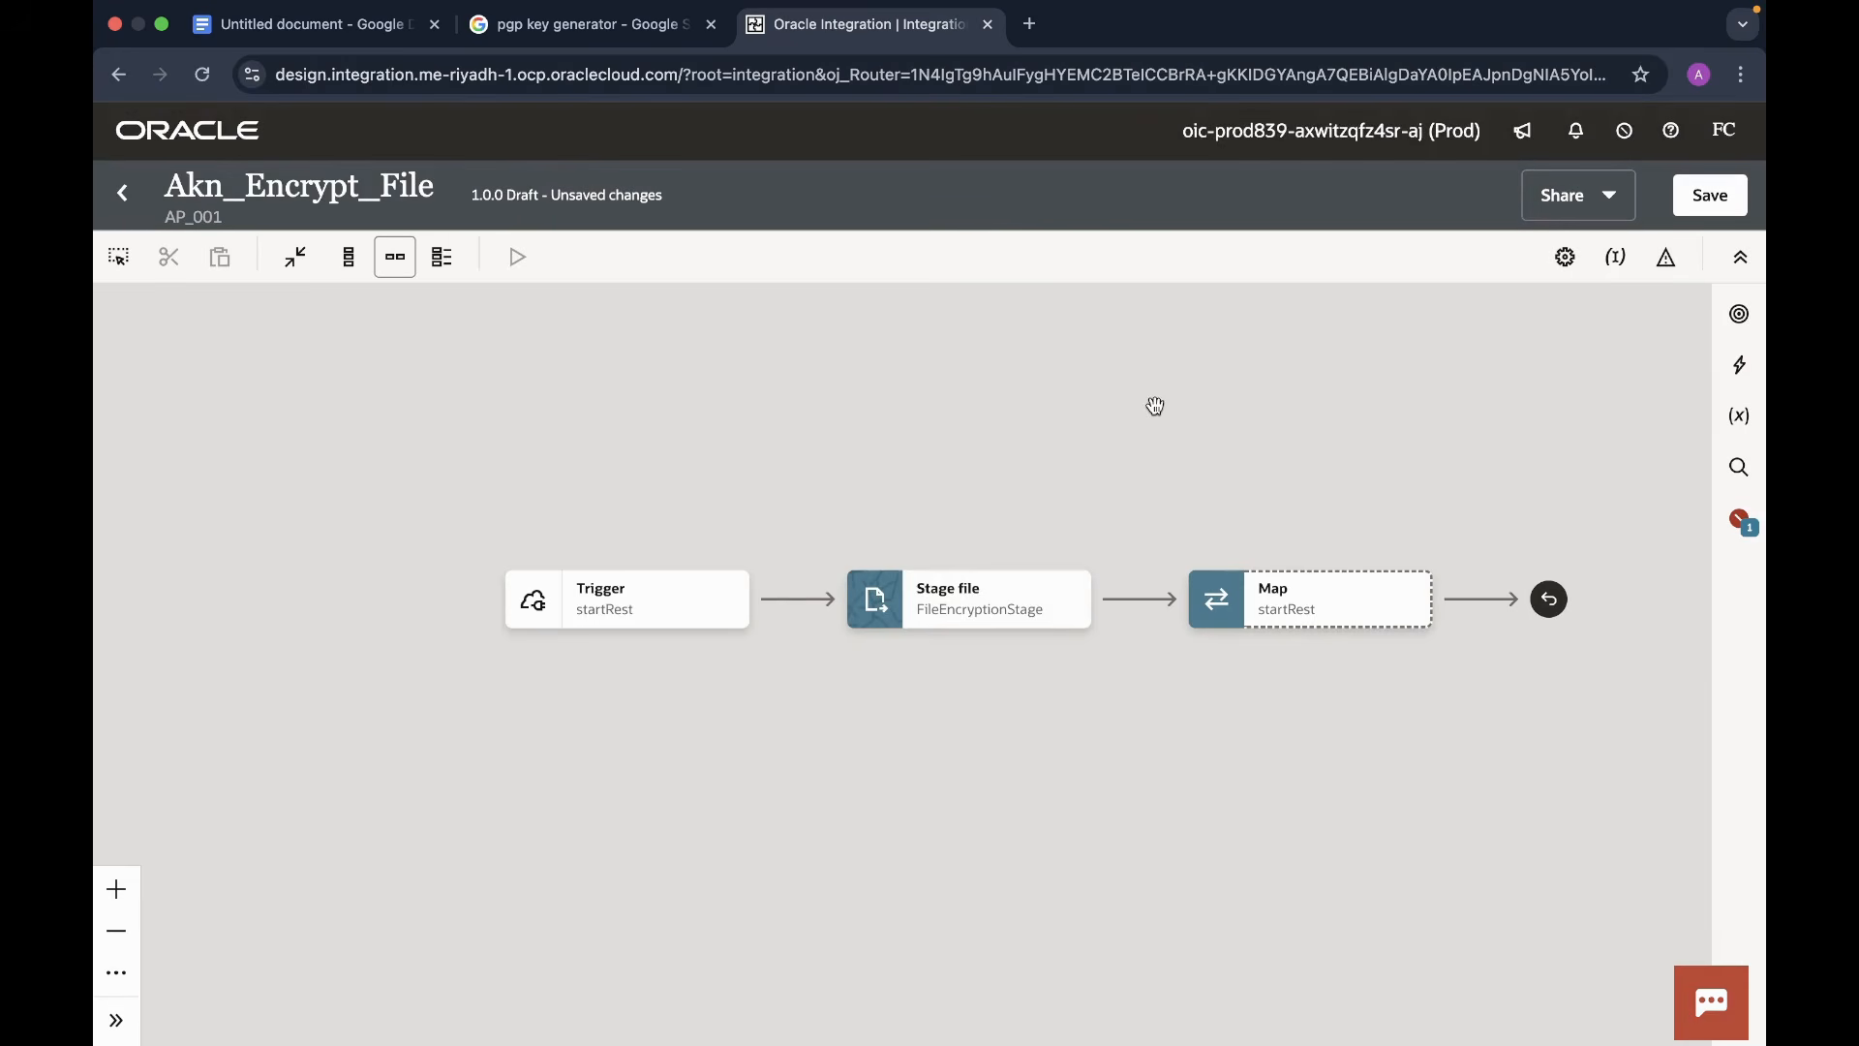
left_click_drag(1155, 407, 832, 400)
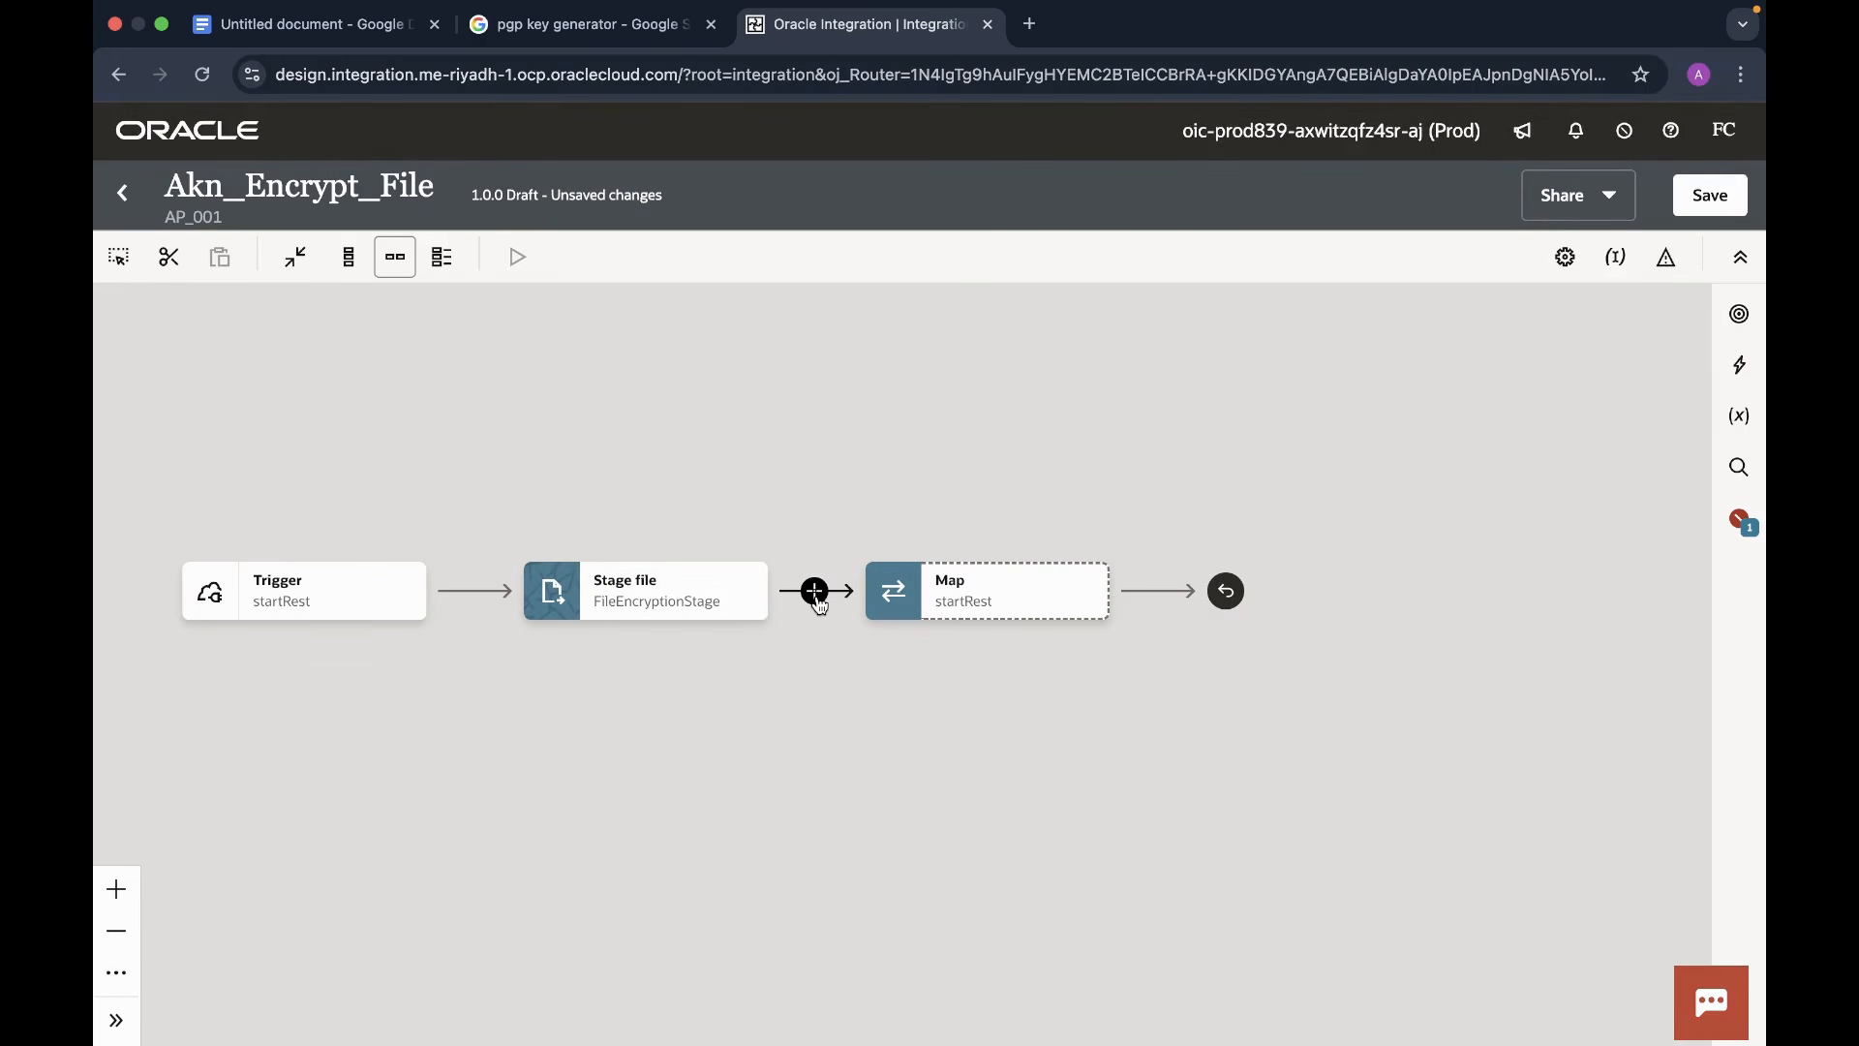
left_click(817, 594)
type("not")
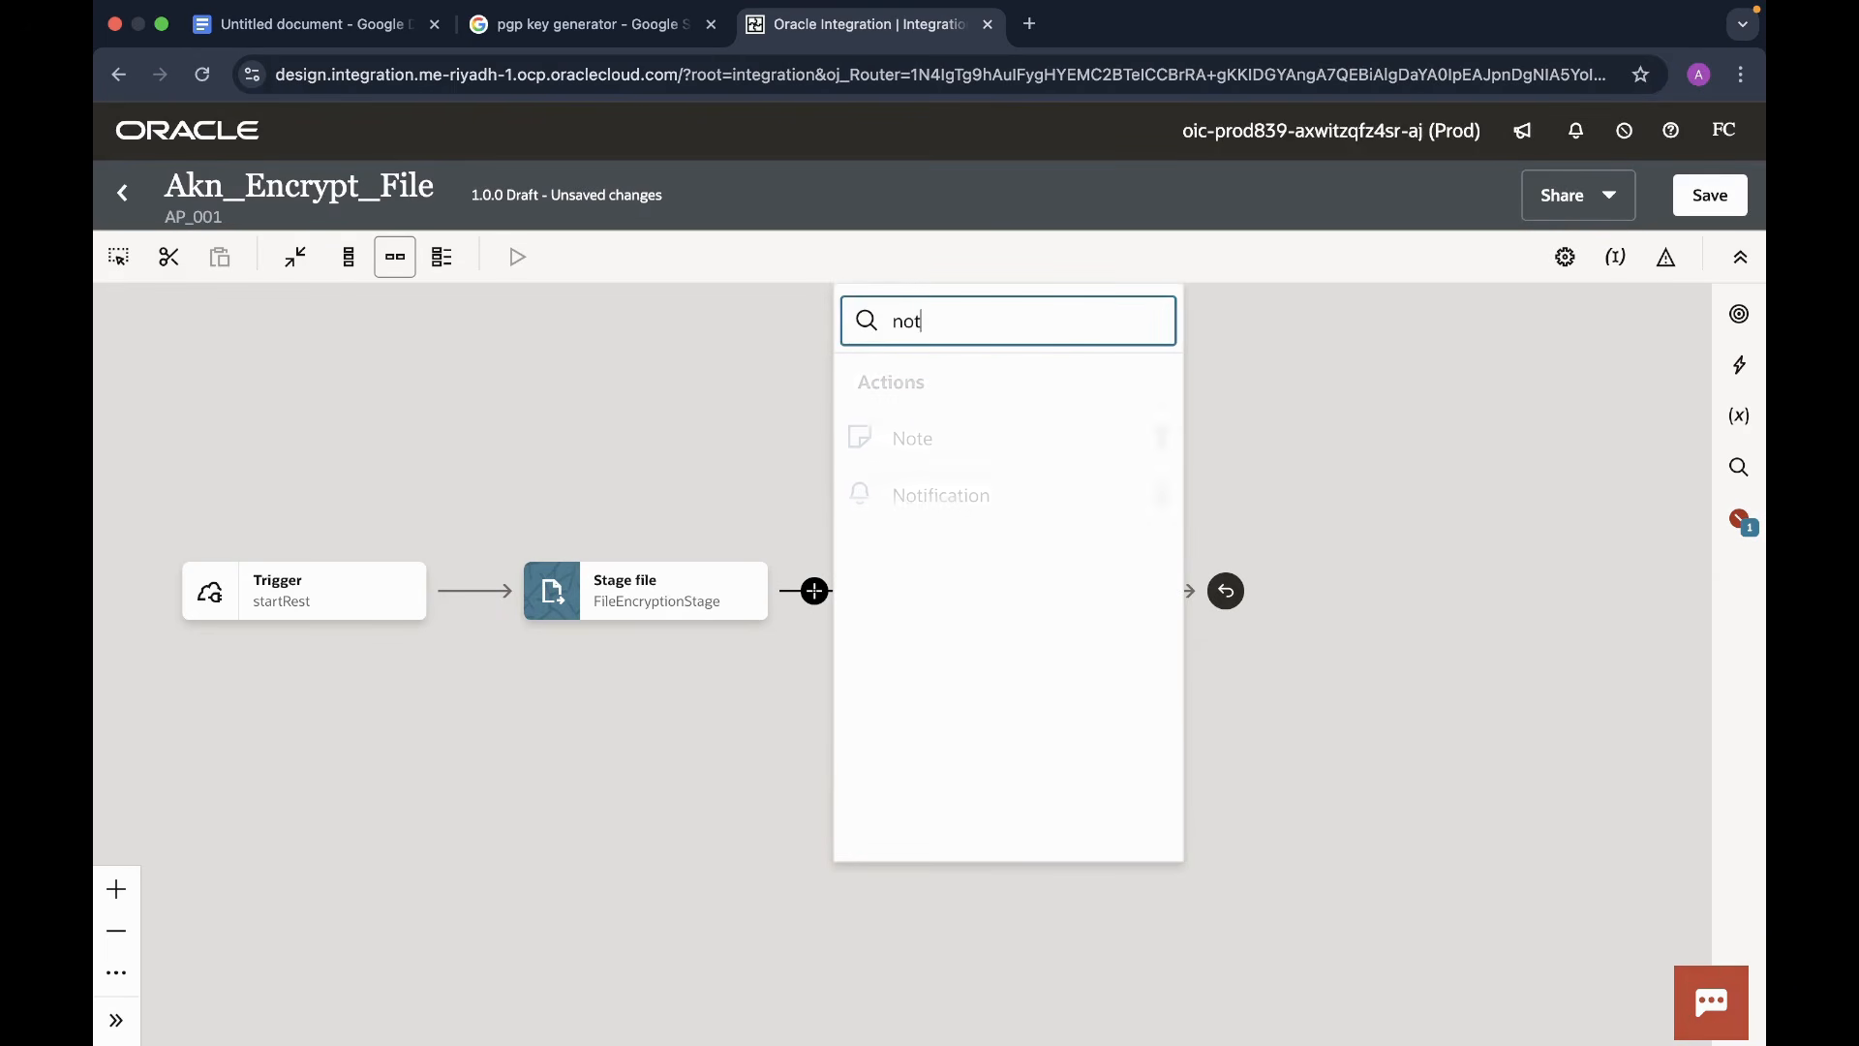
left_click(938, 503)
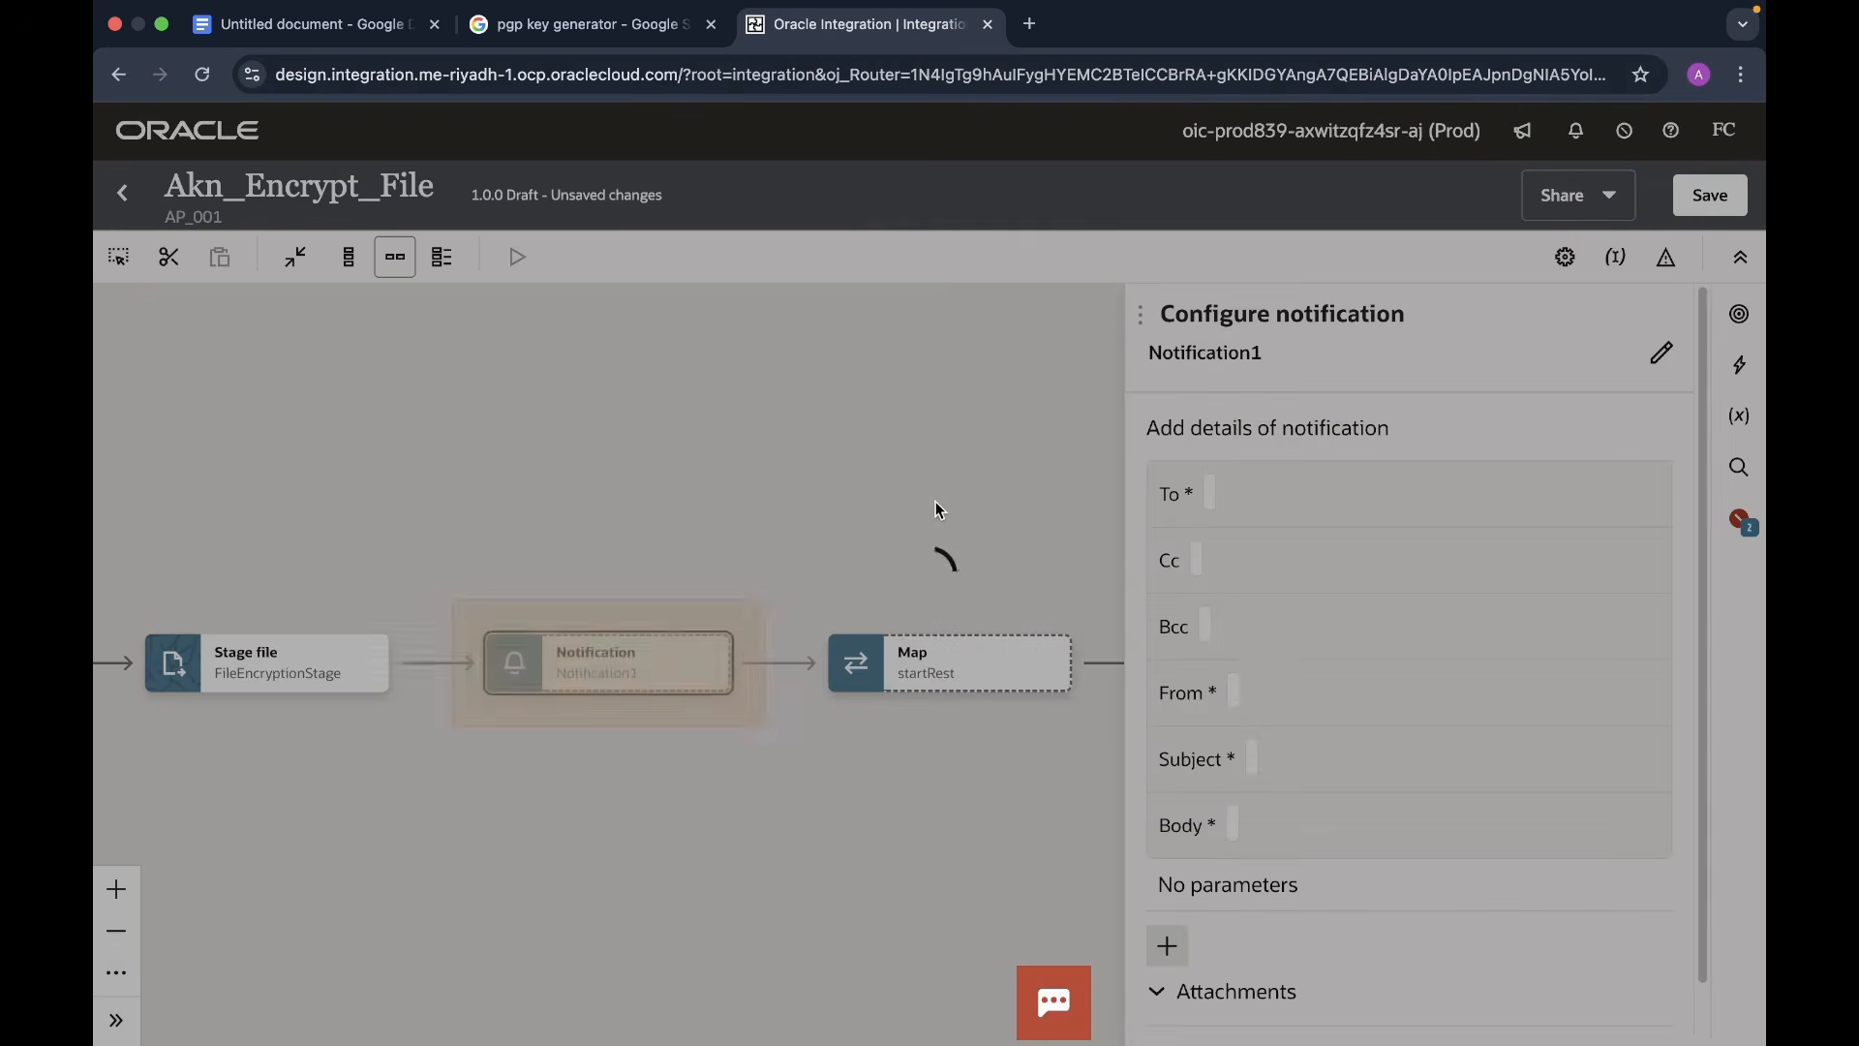
scroll(1450, 724, "down", 1)
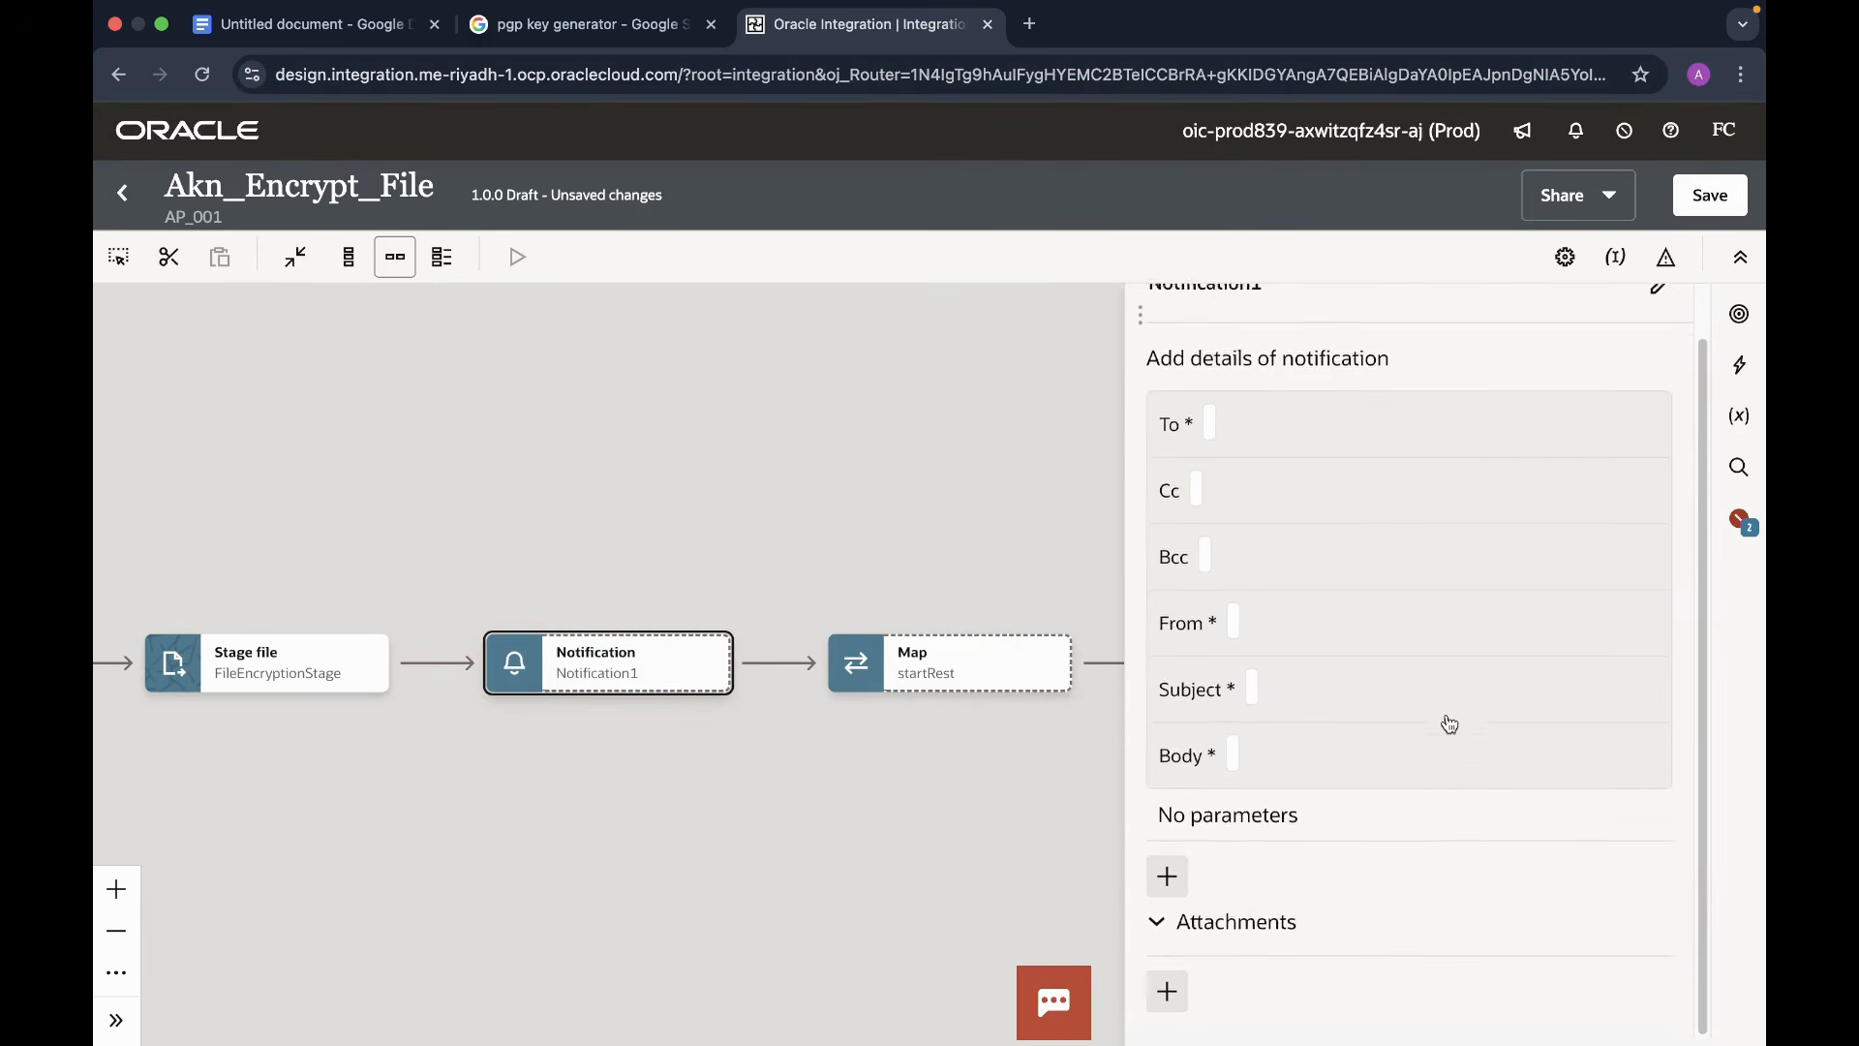
left_click(1299, 660)
left_click(1258, 737)
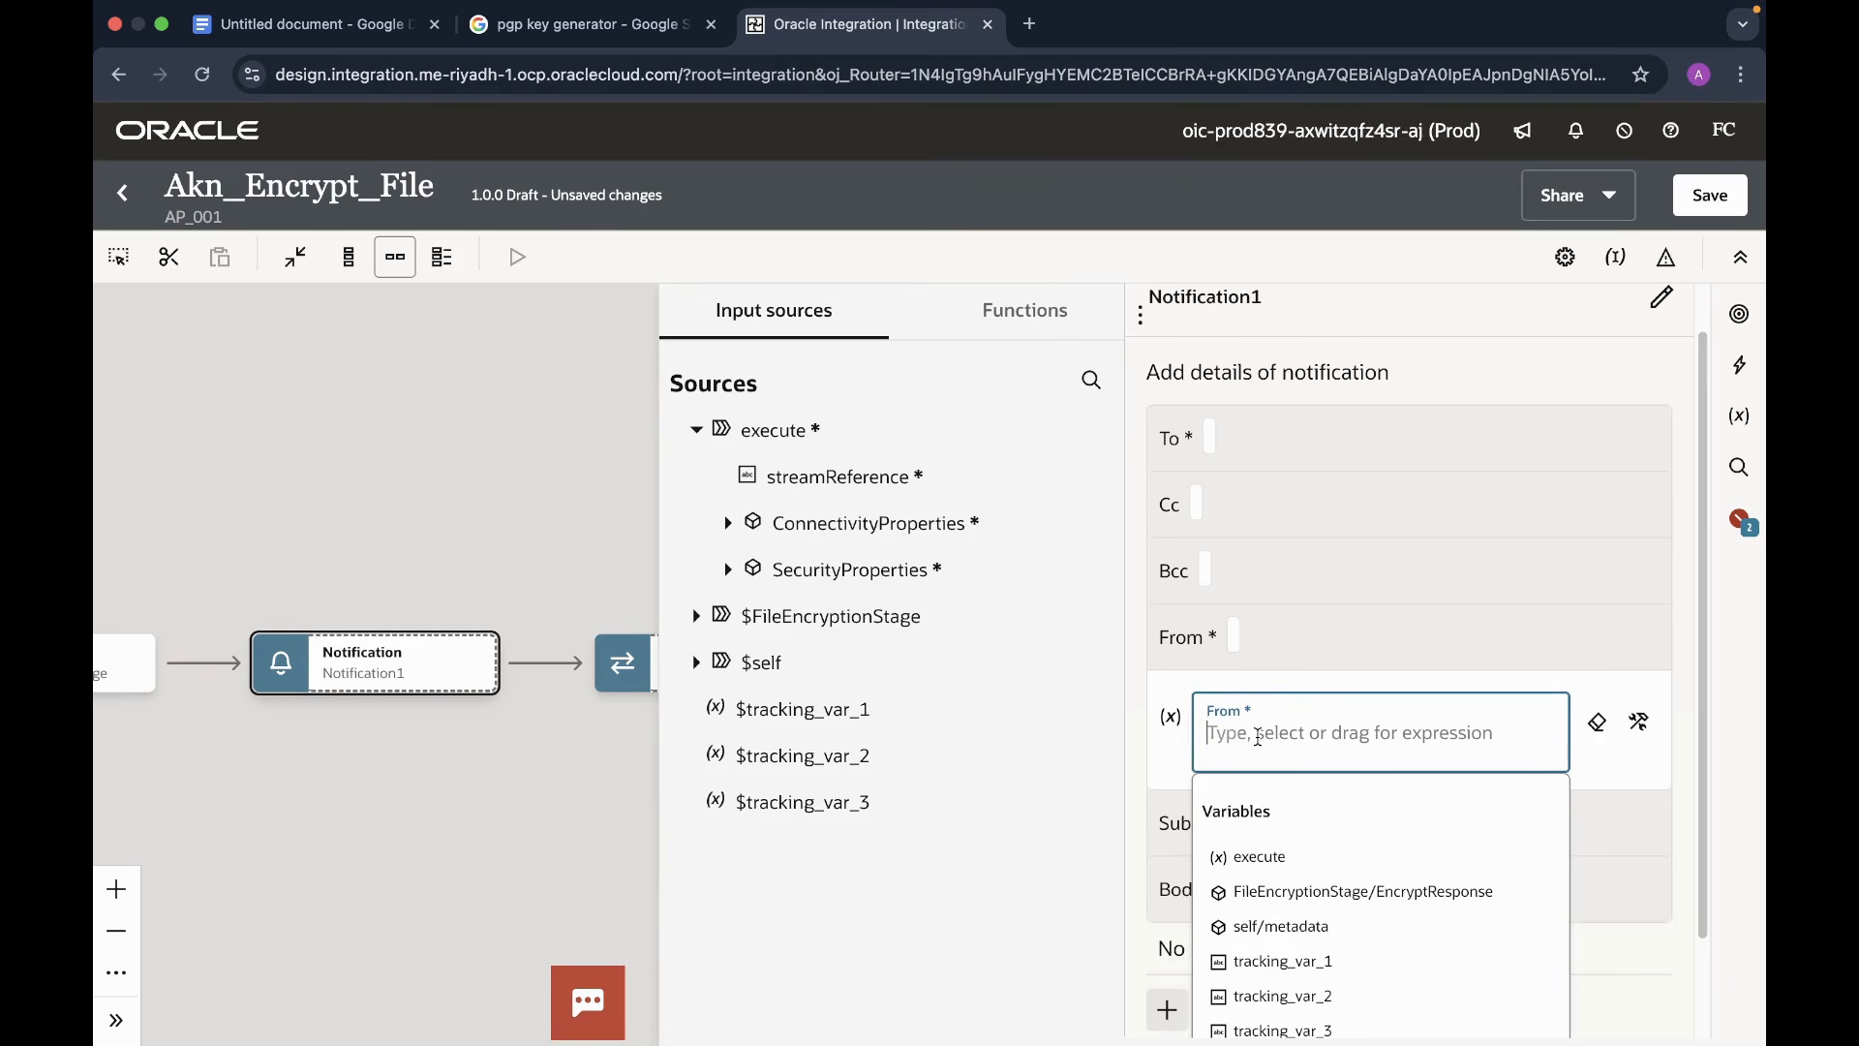
type("'")
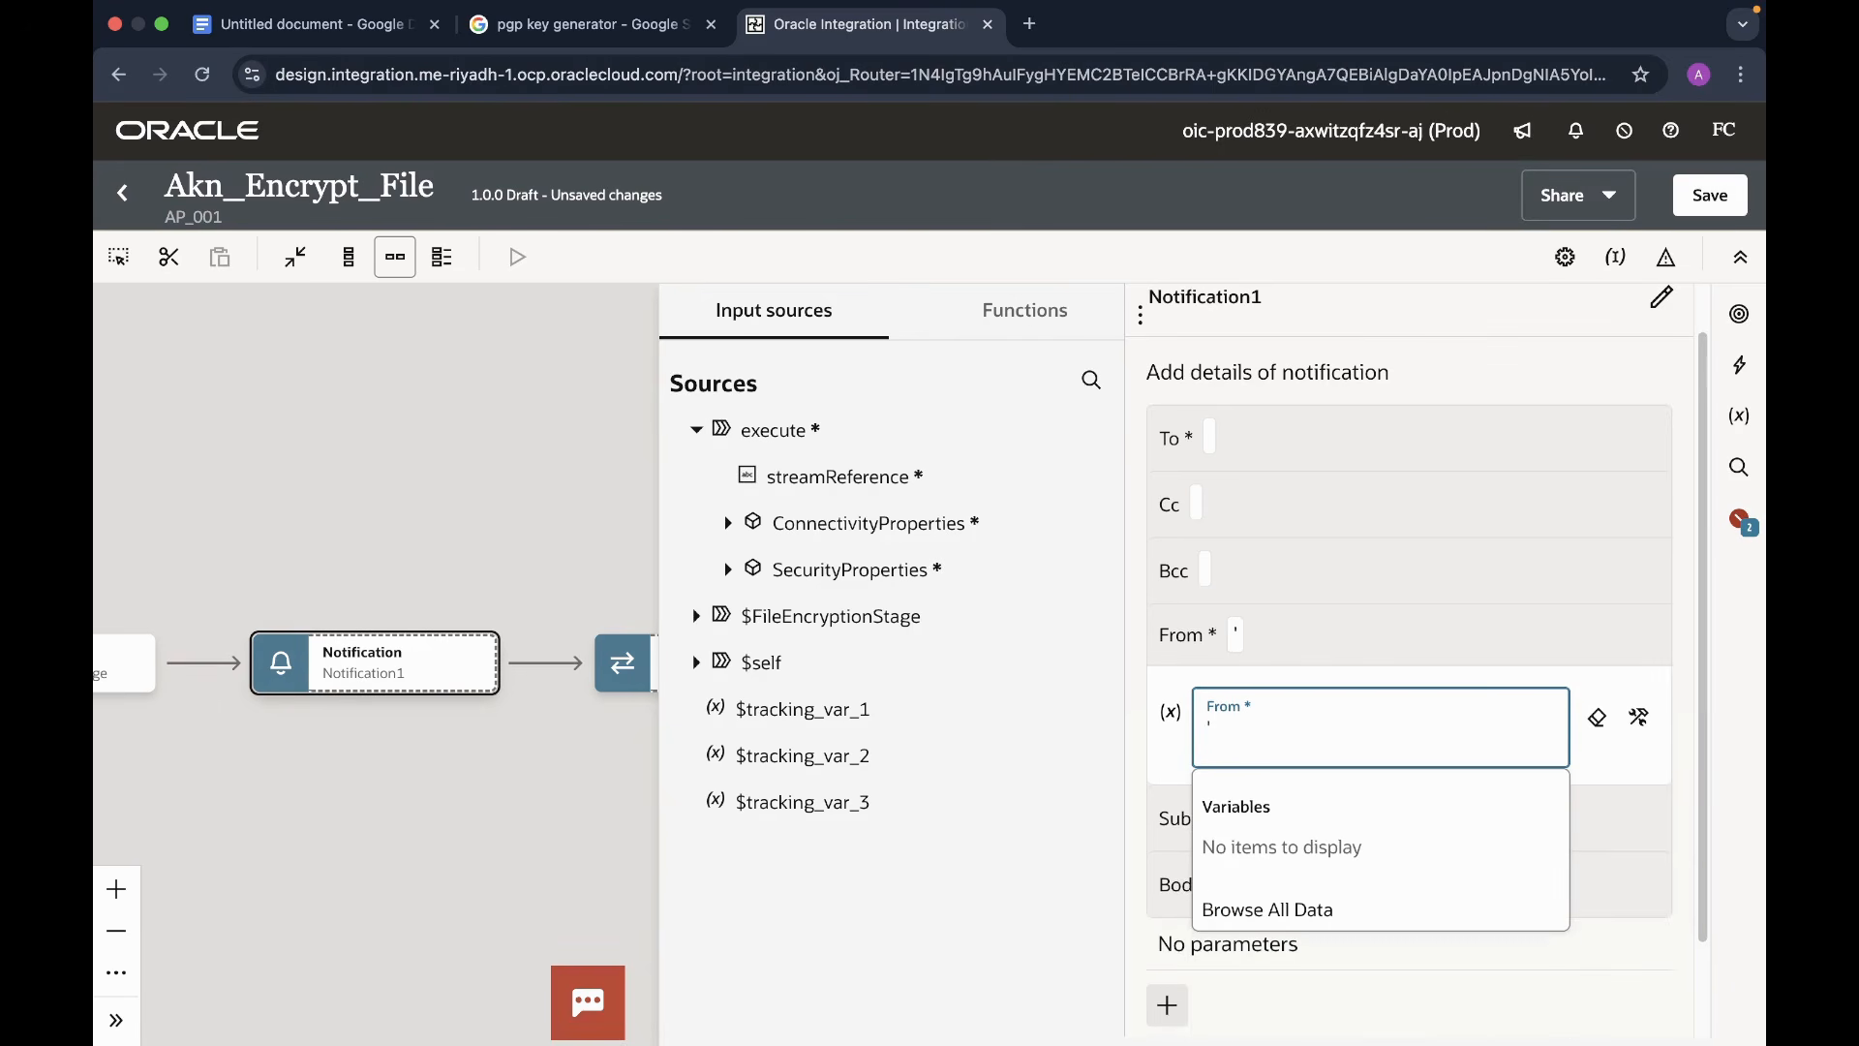
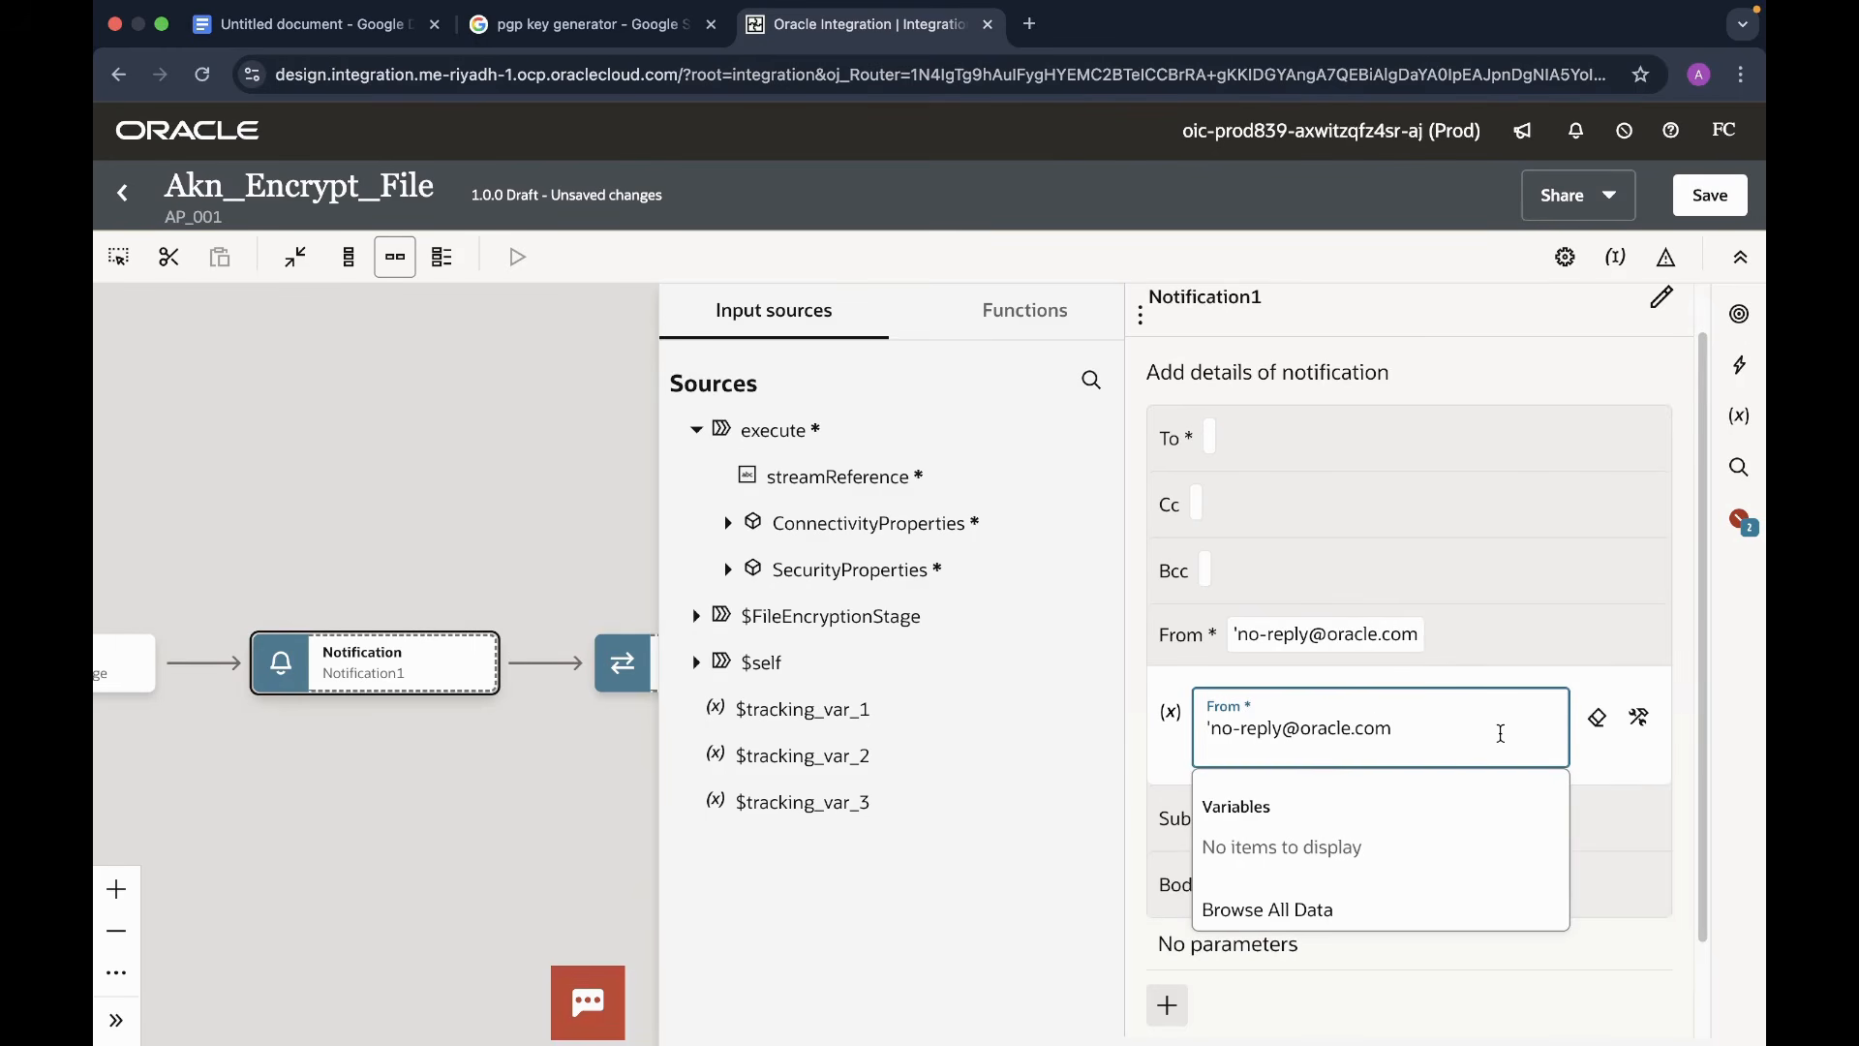
type("'")
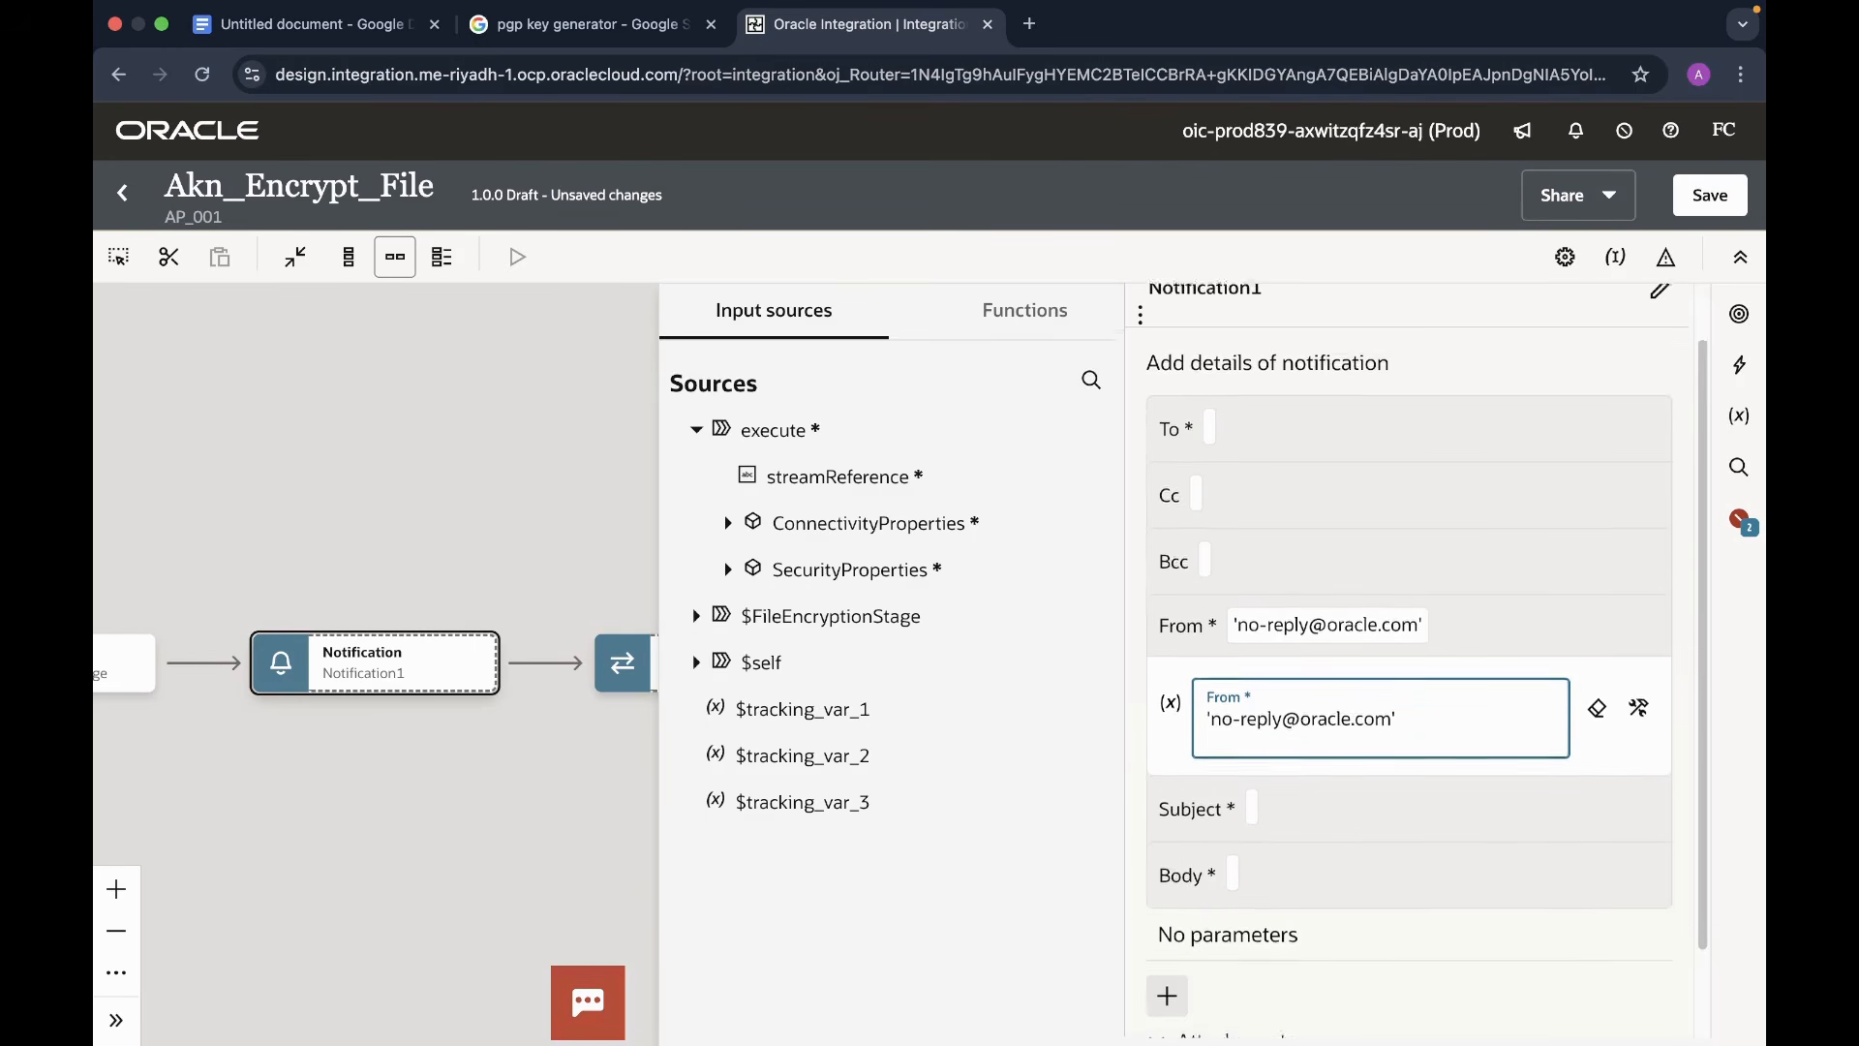
scroll(1304, 698, "down", 2)
- Give the email the subject 'Encrypted files'
left_click(1270, 699)
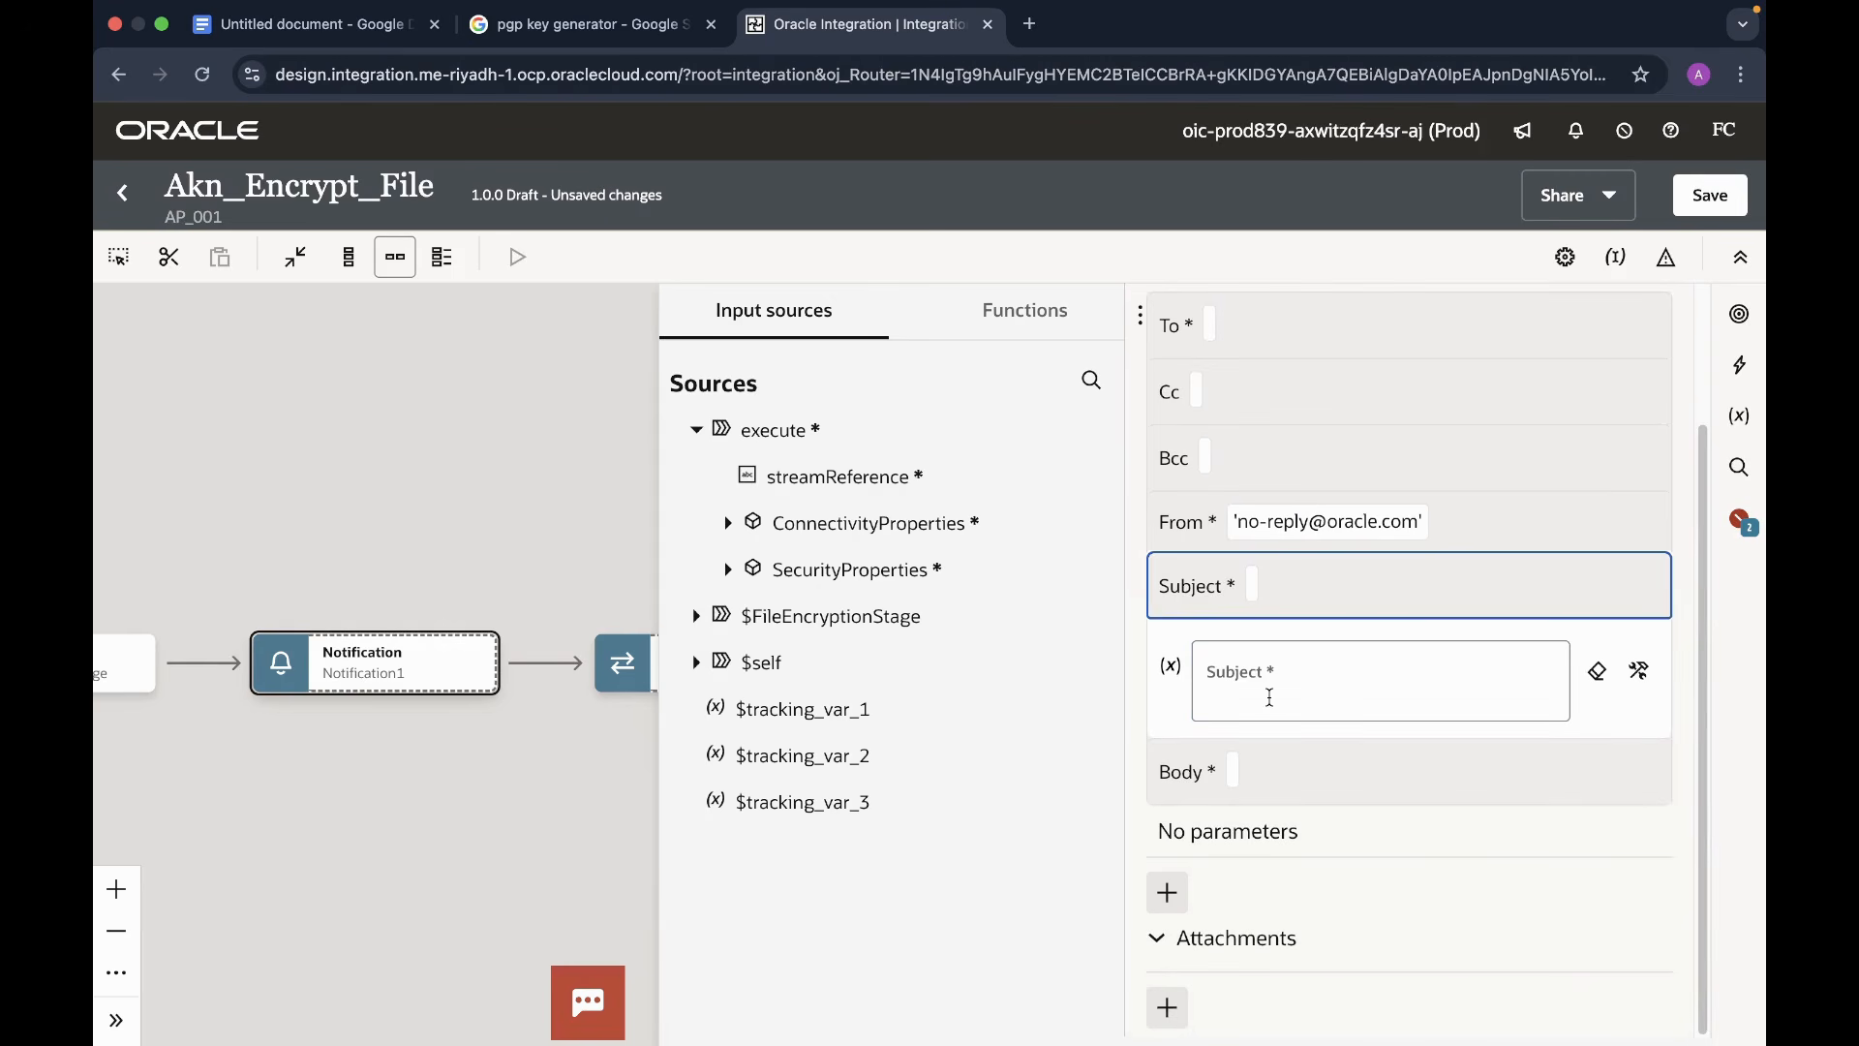
left_click(1323, 684)
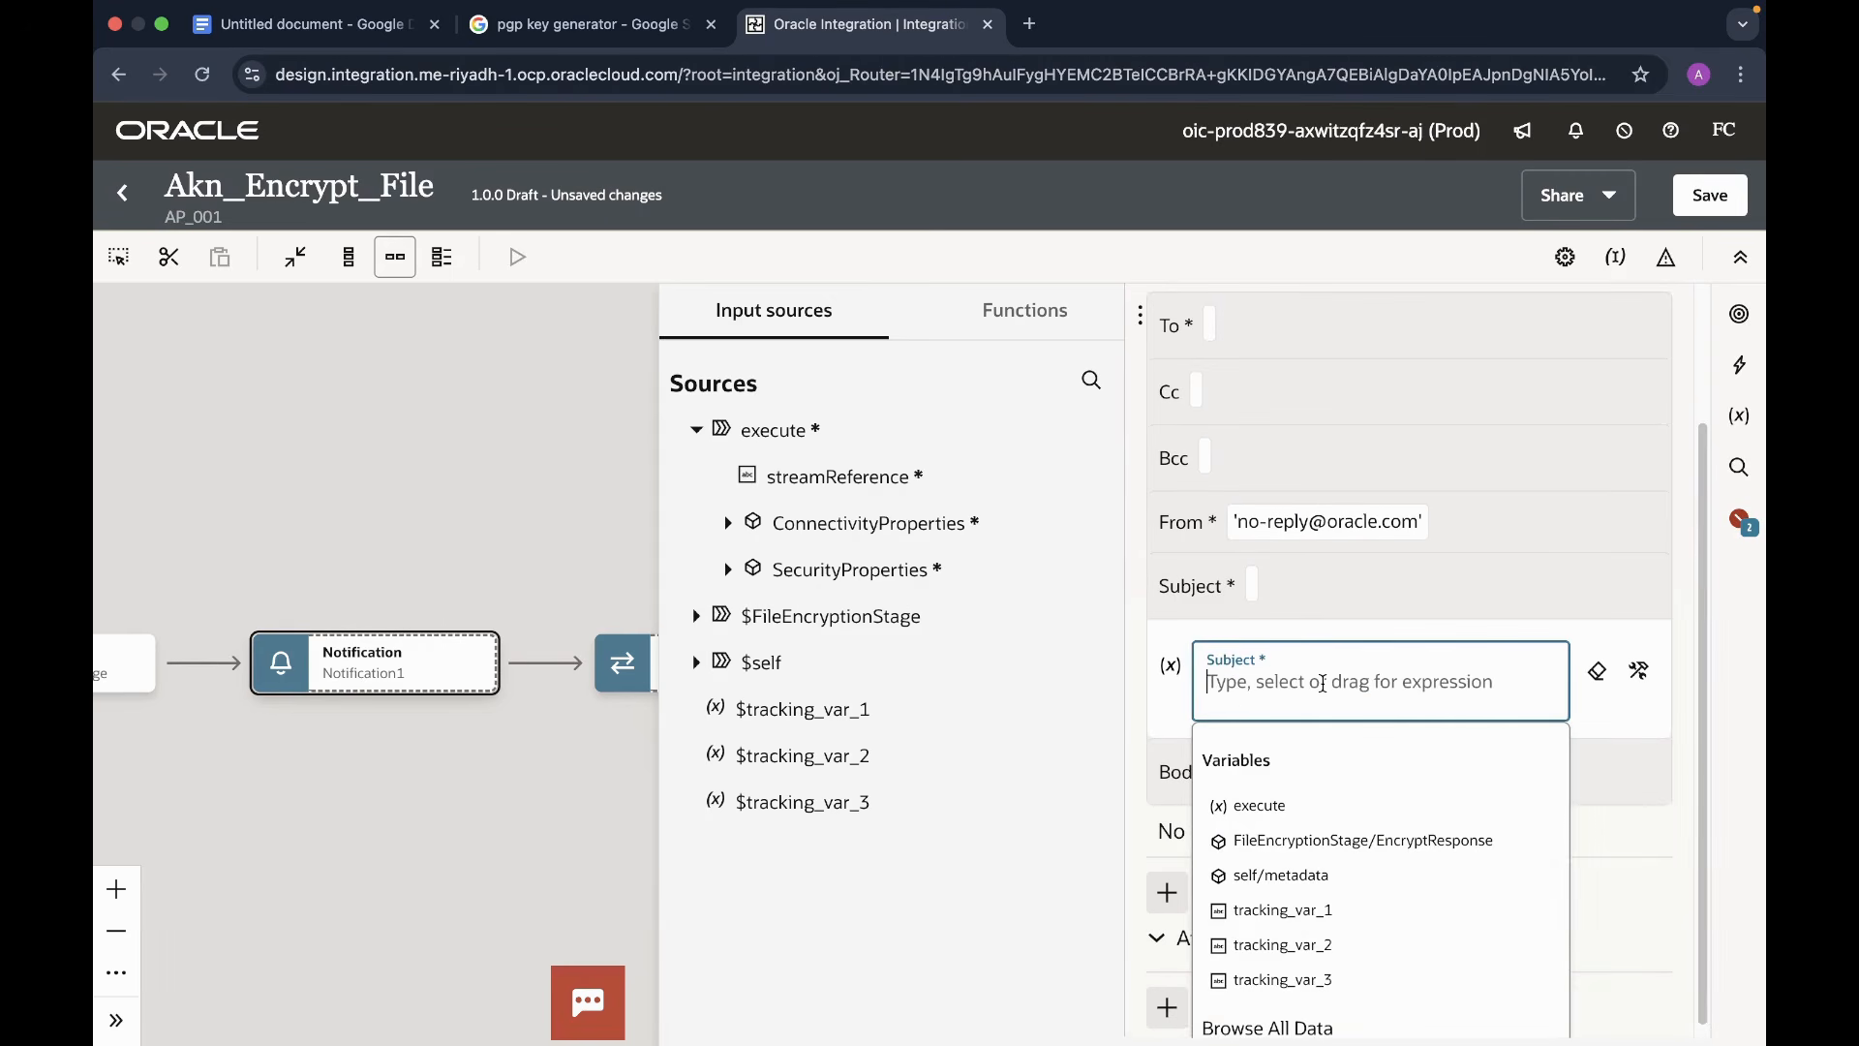
type("\"")
type("Enc")
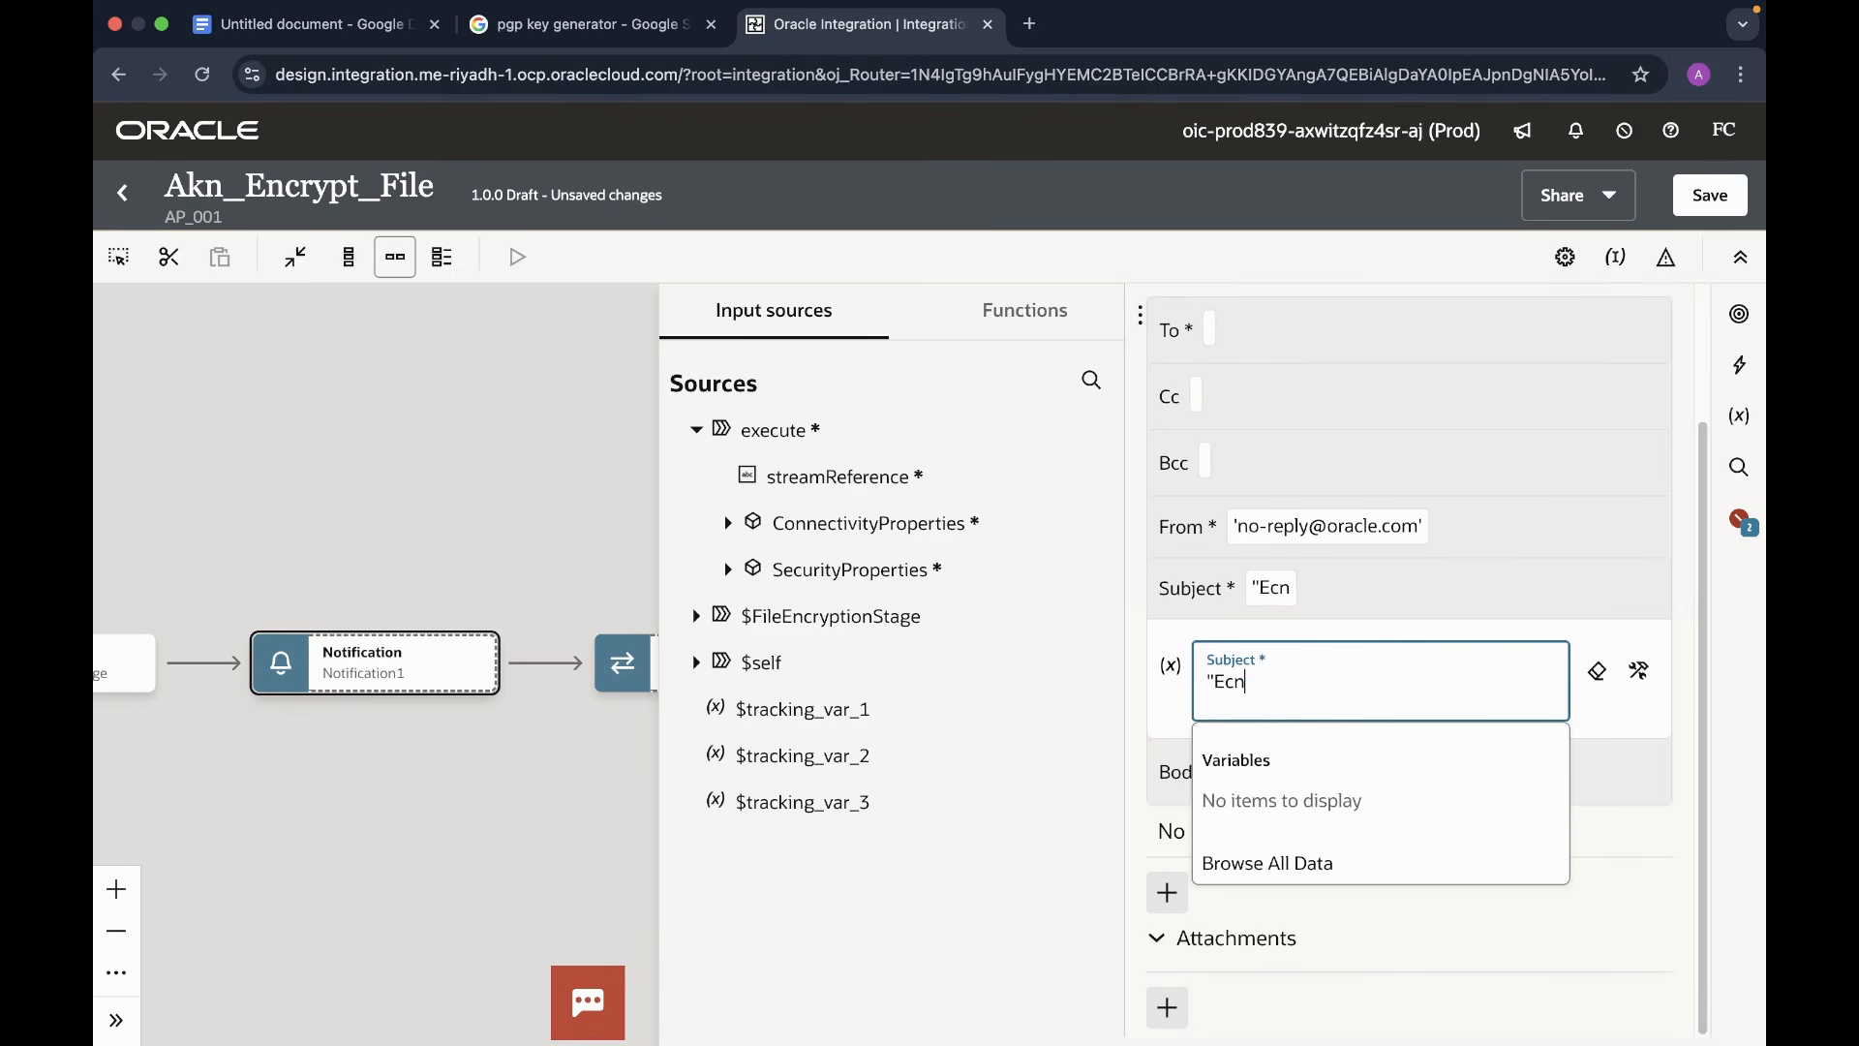
key("BackSpace")
key("BackSpace")
type("ncrypte")
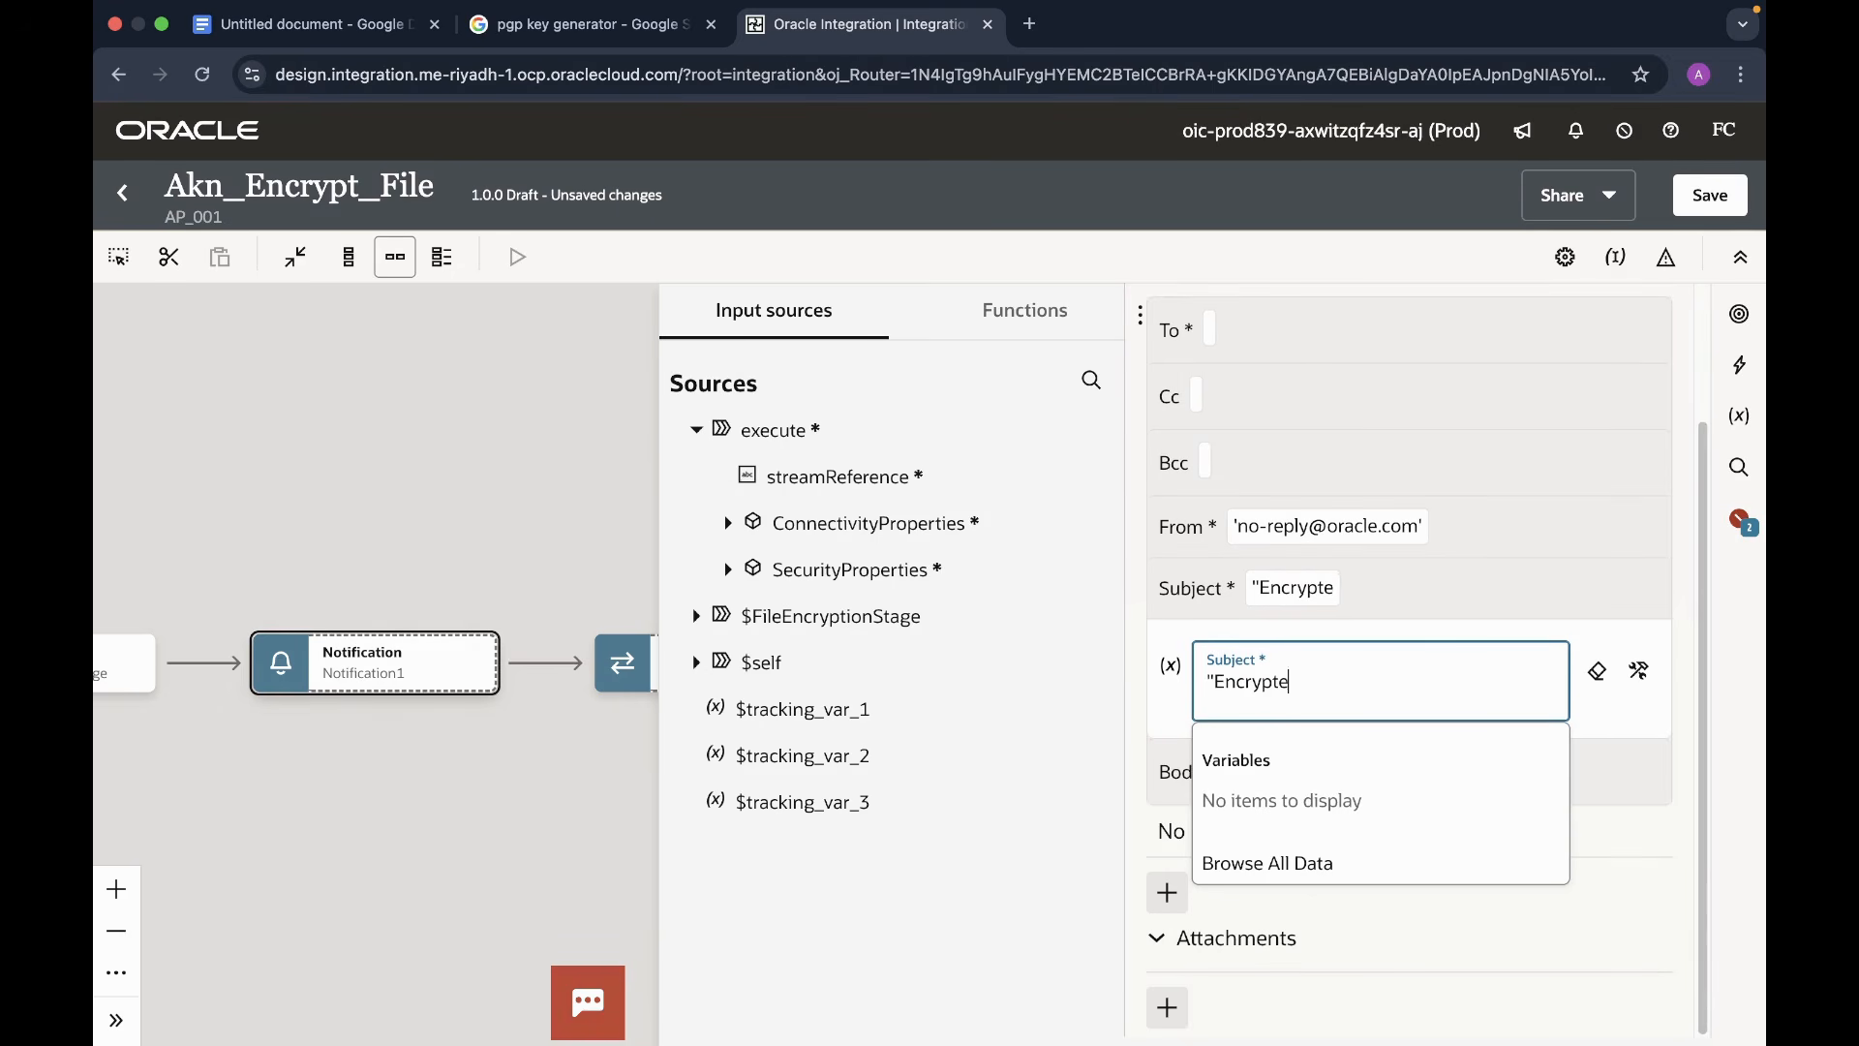
type("d filew")
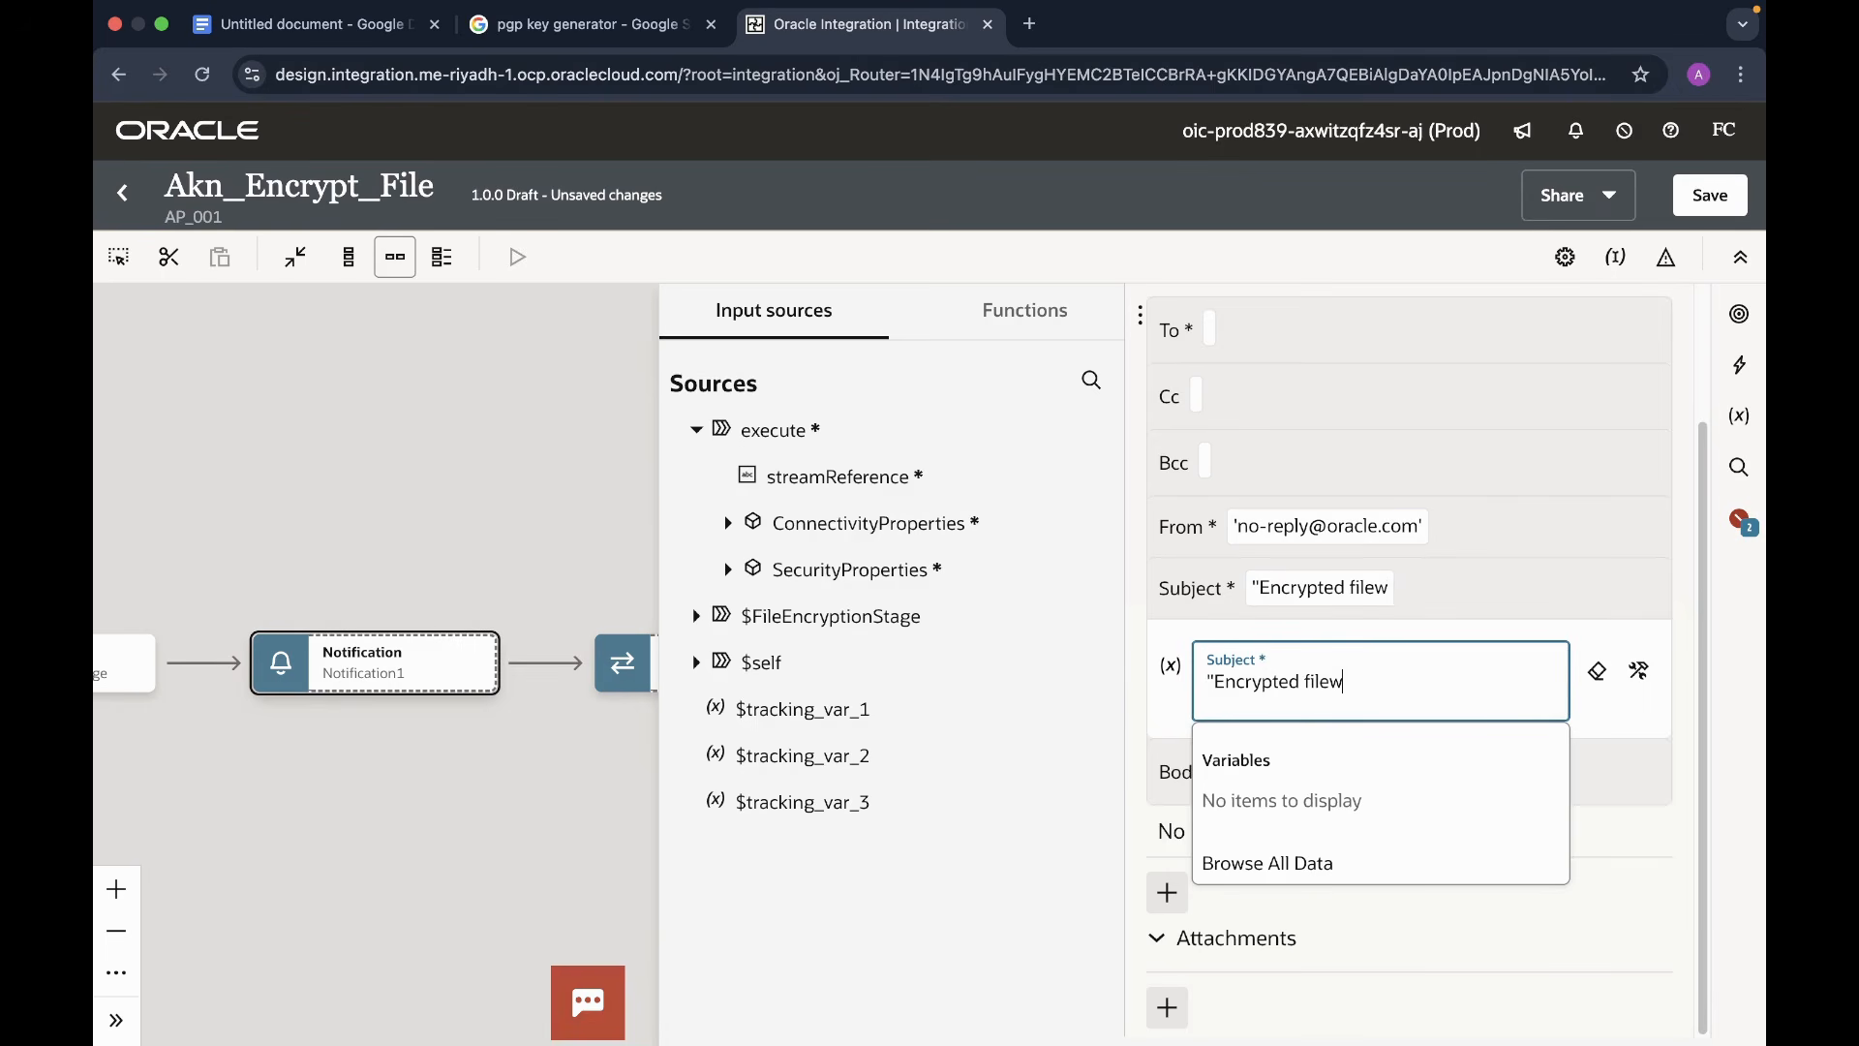
key("BackSpace")
left_click(1619, 713)
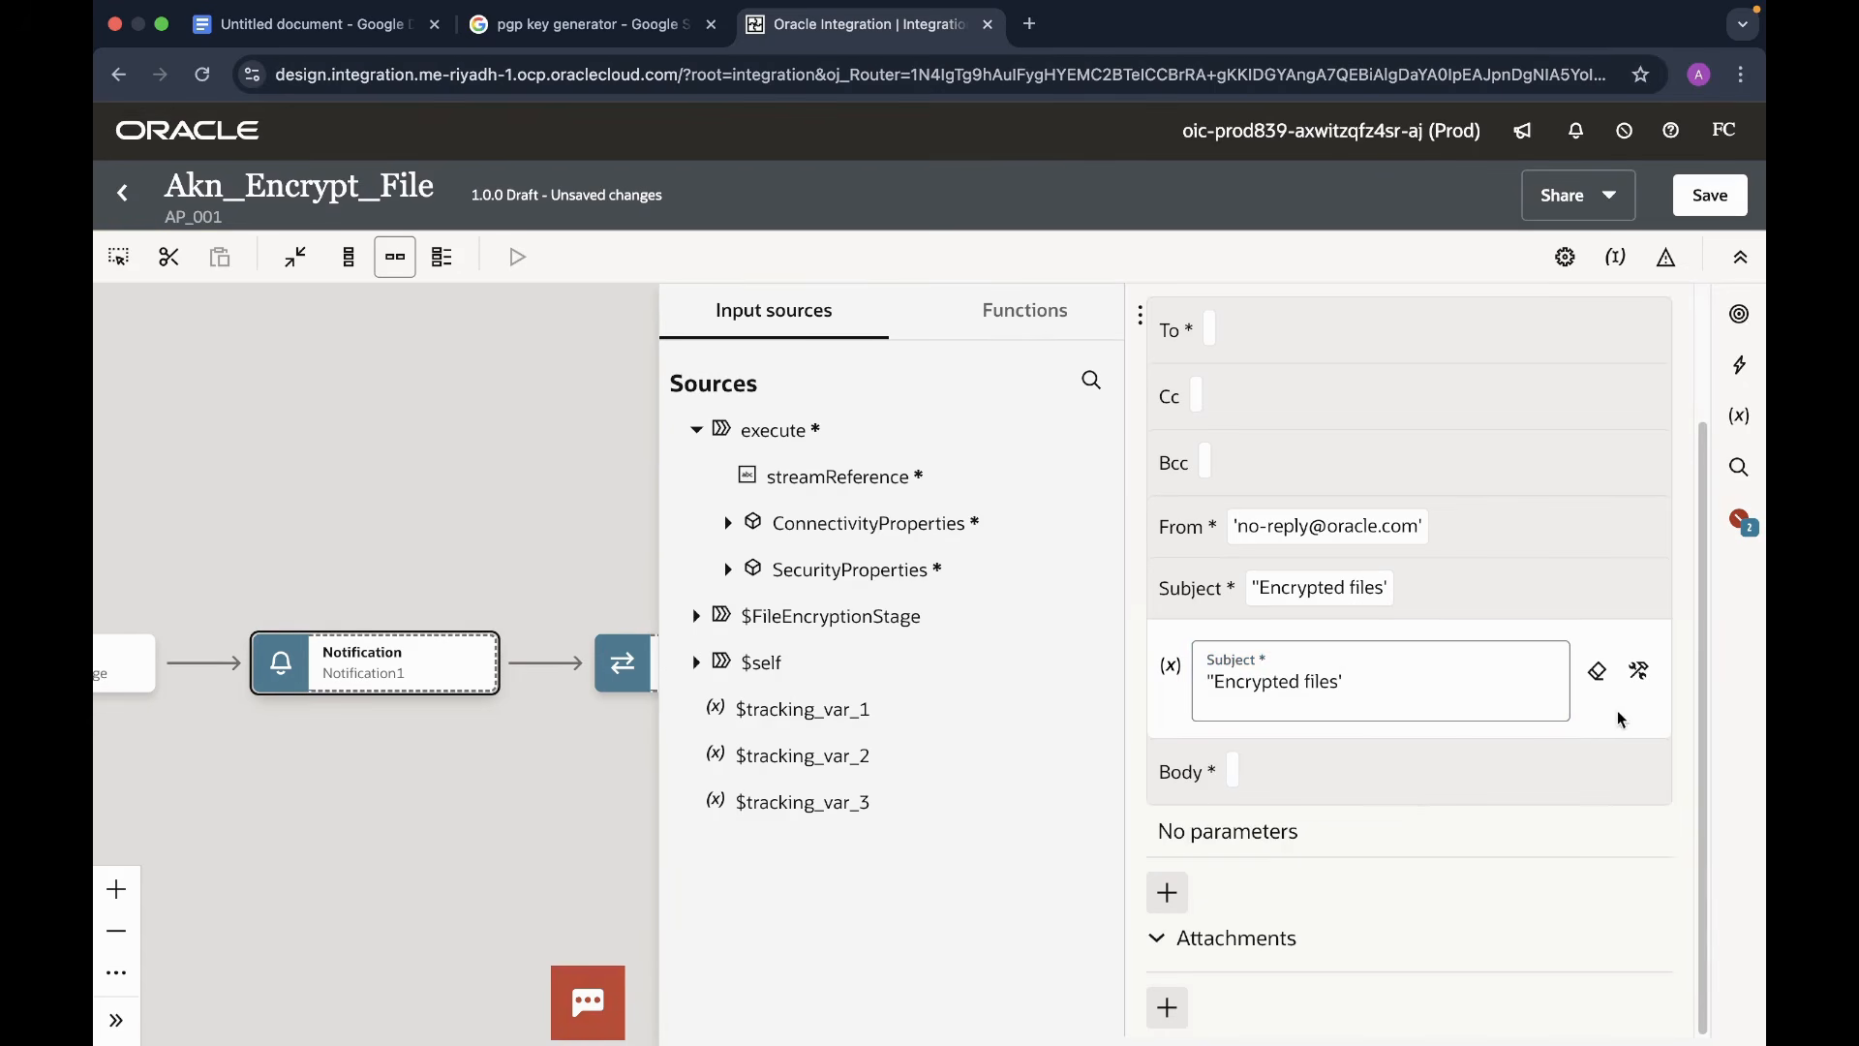
left_click(1348, 779)
- Write the body 'Hi, pls find the encrypted files' and attach EncryptResponse's FileReference
type("'")
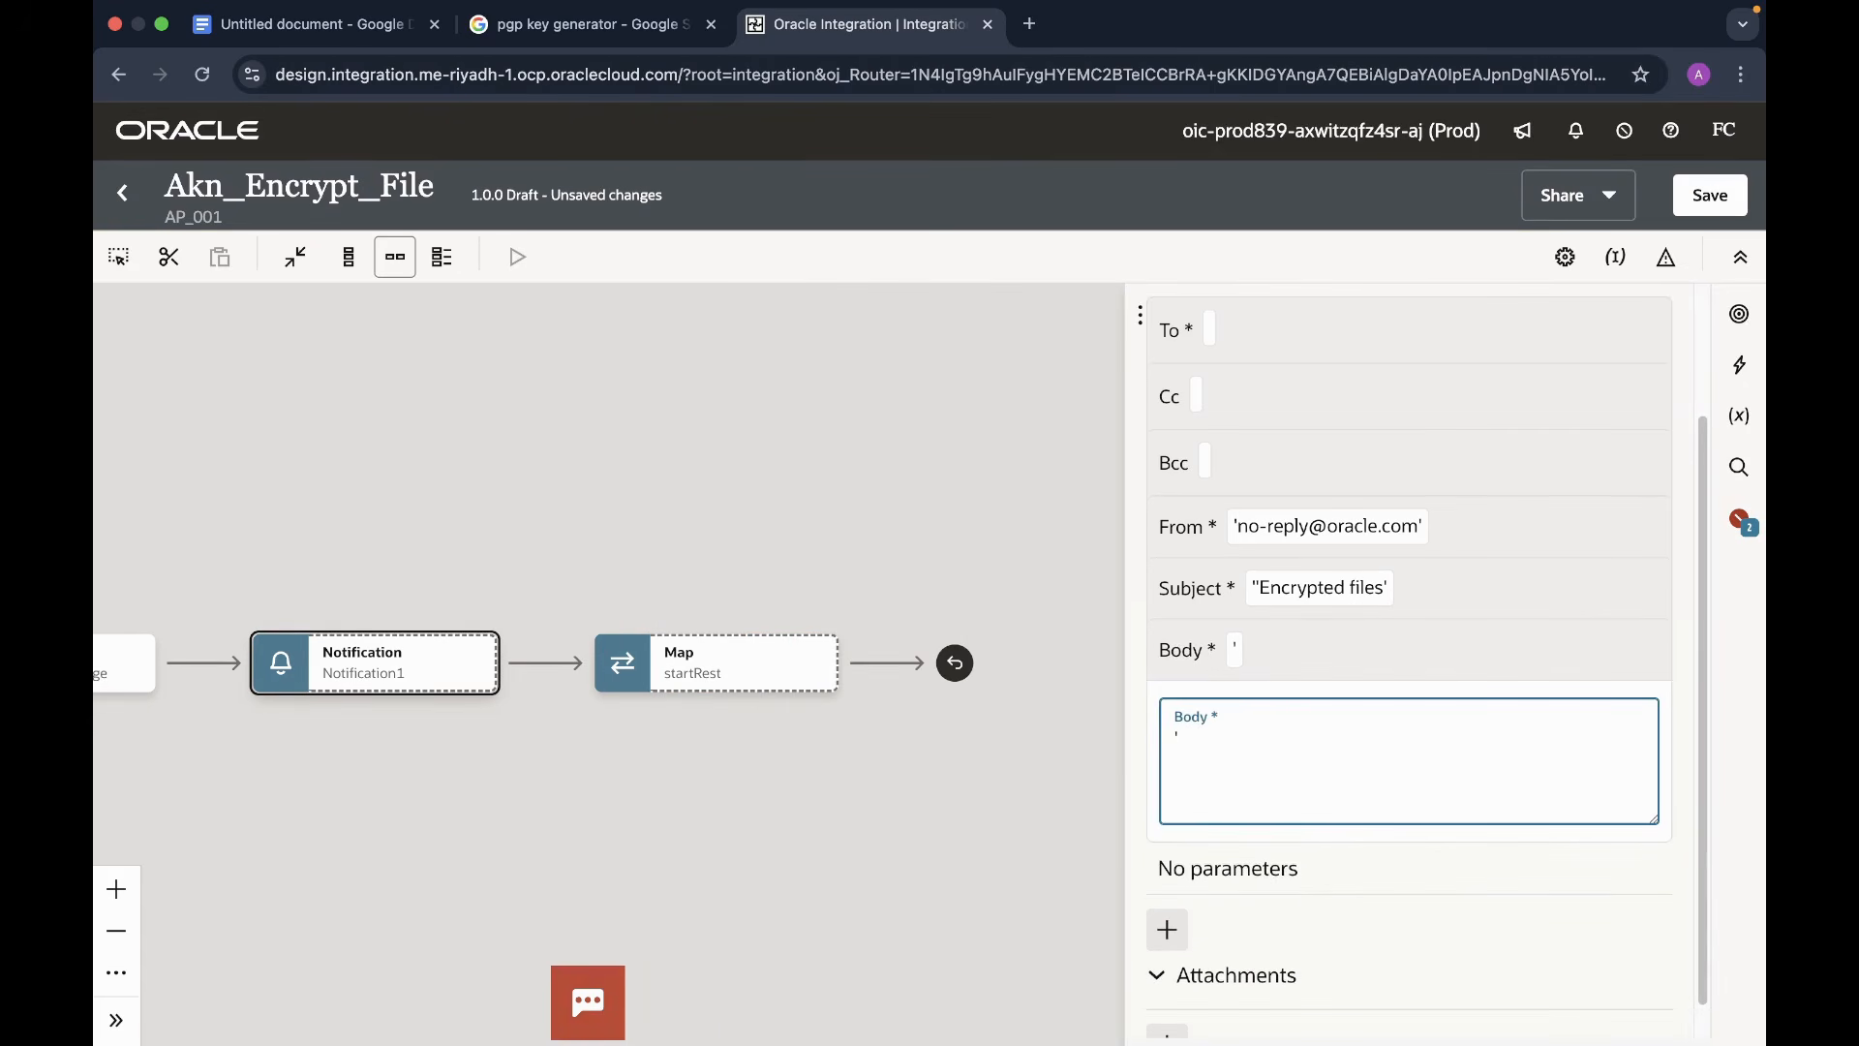
type("Hi ,  pls fi")
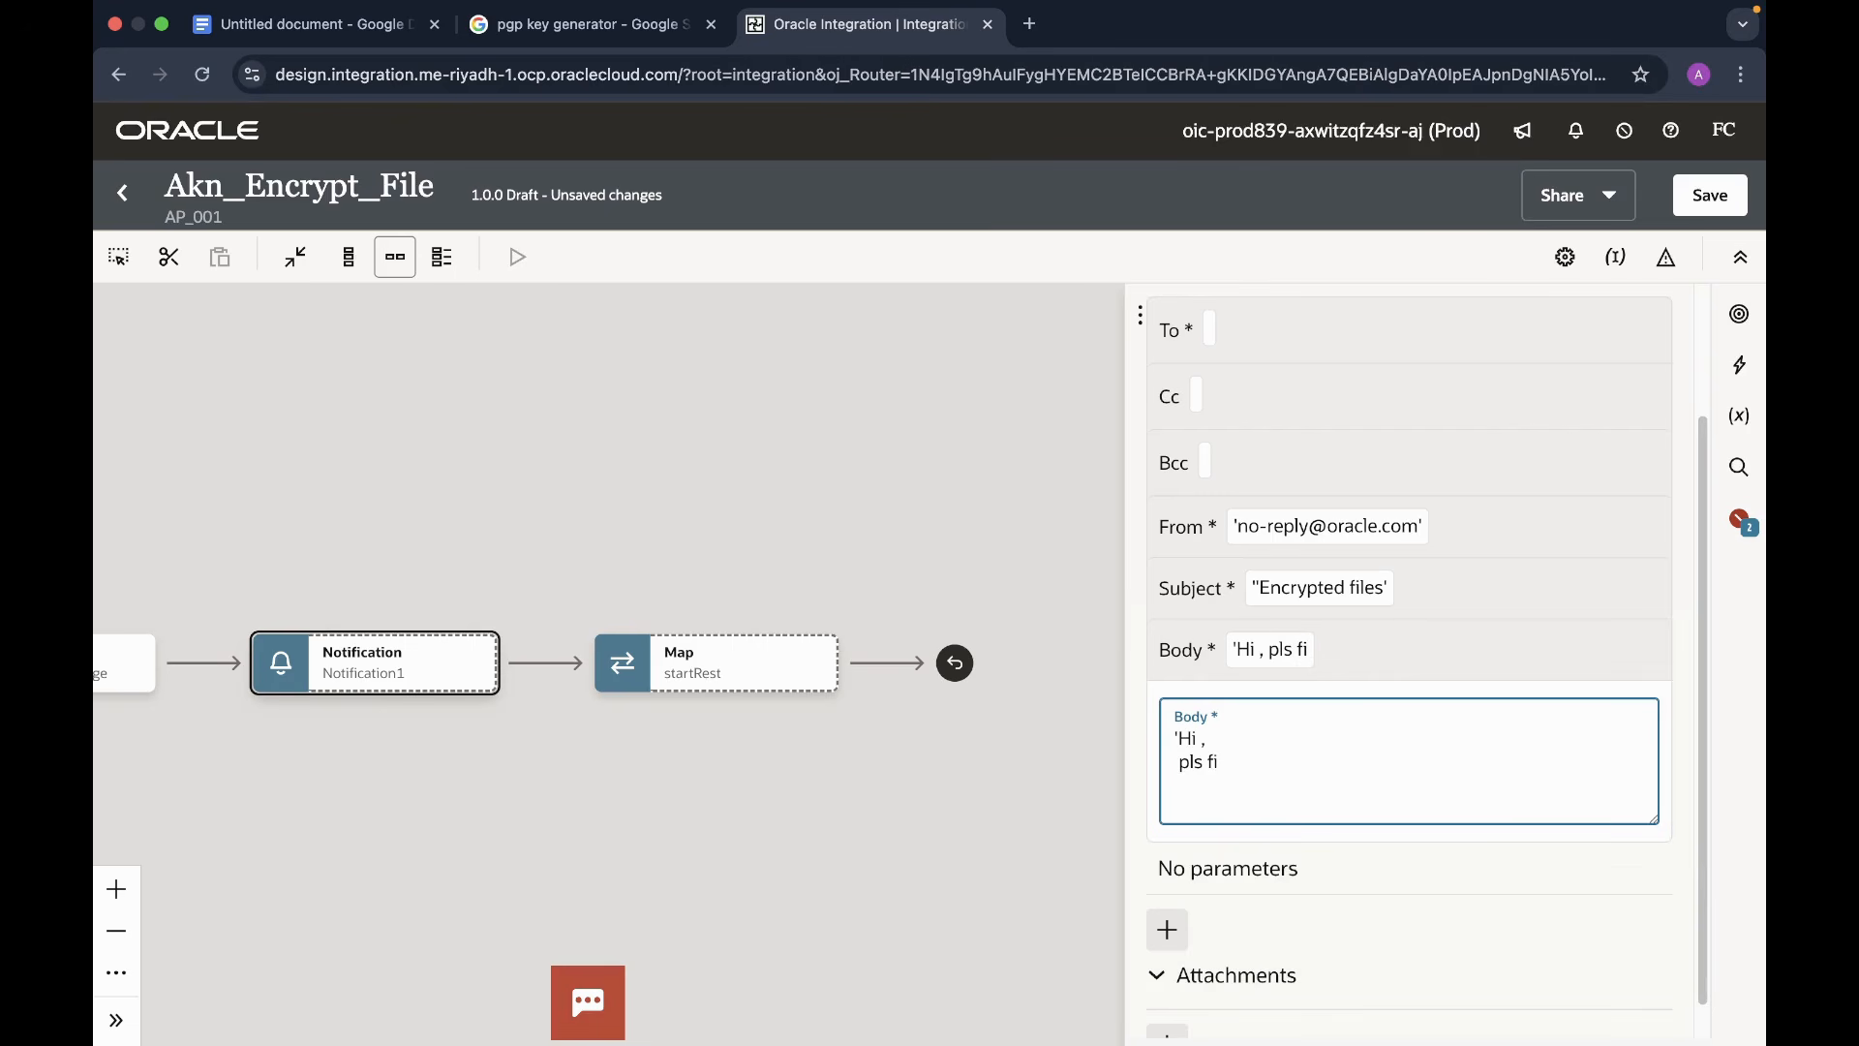
type("nd the encry")
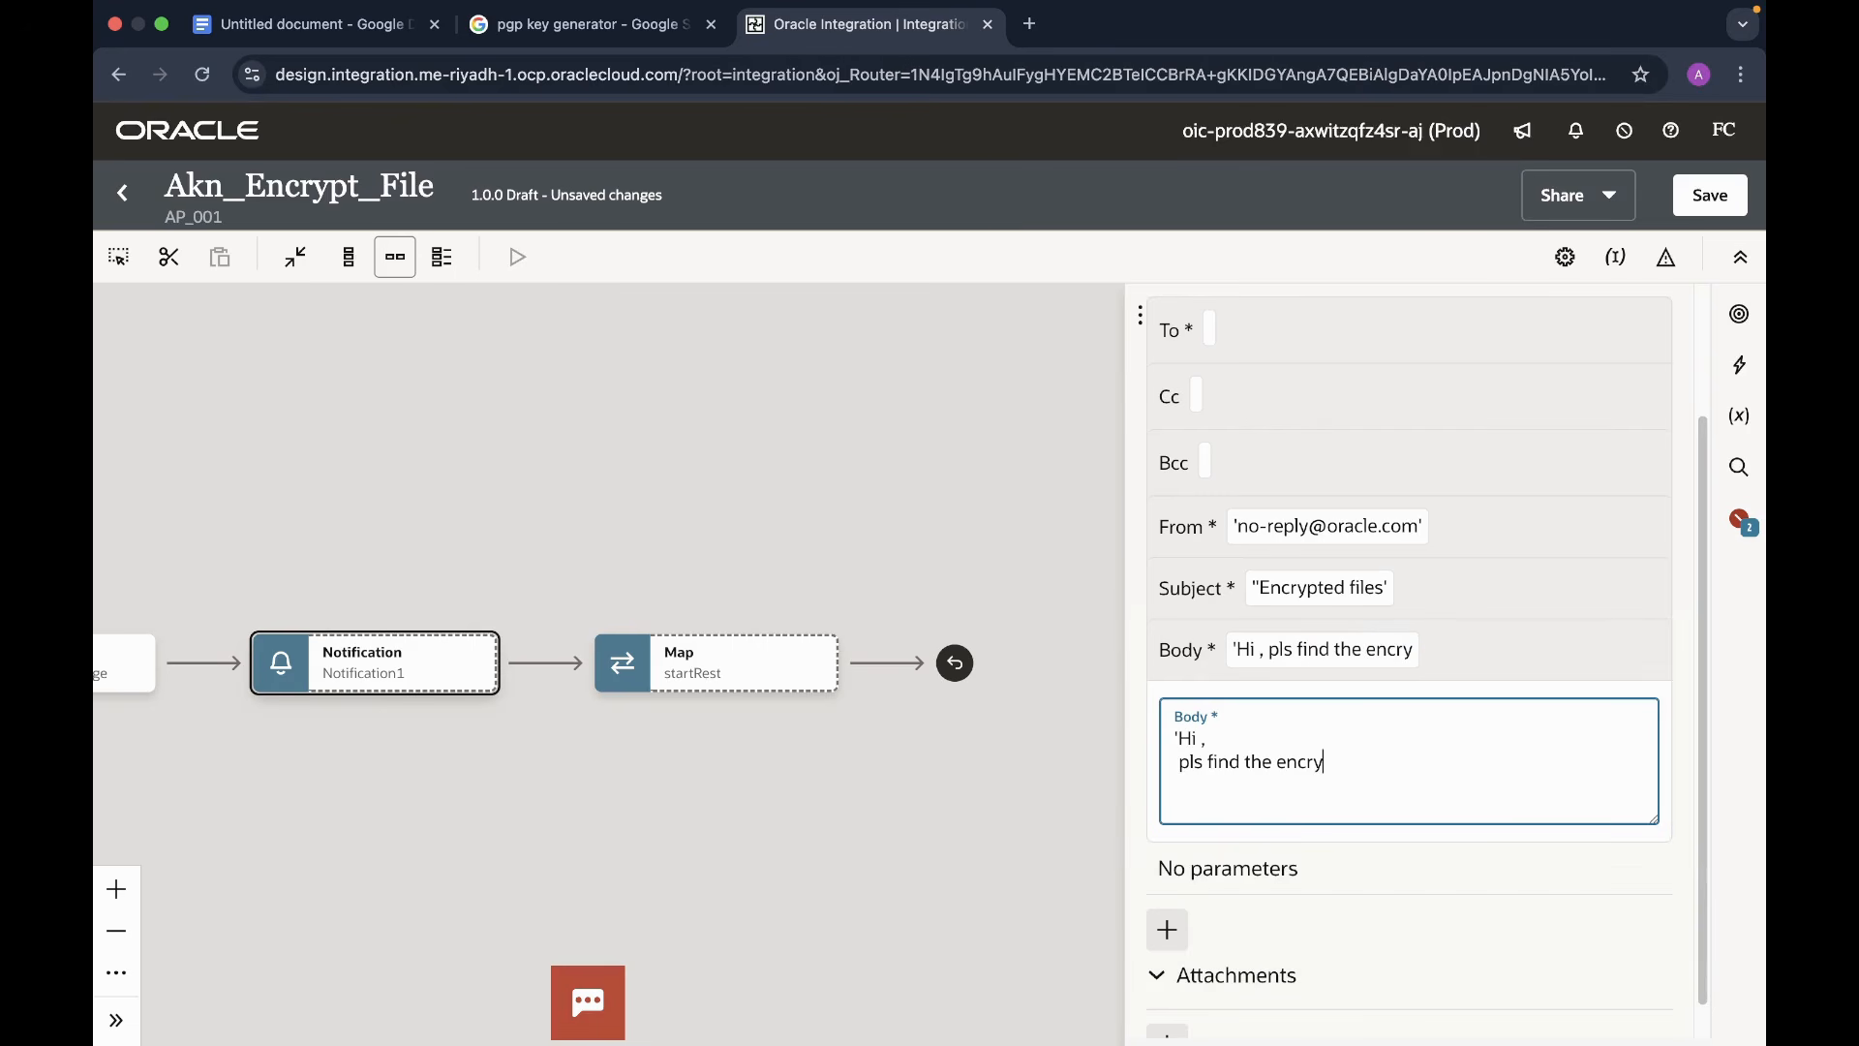
type("pted files")
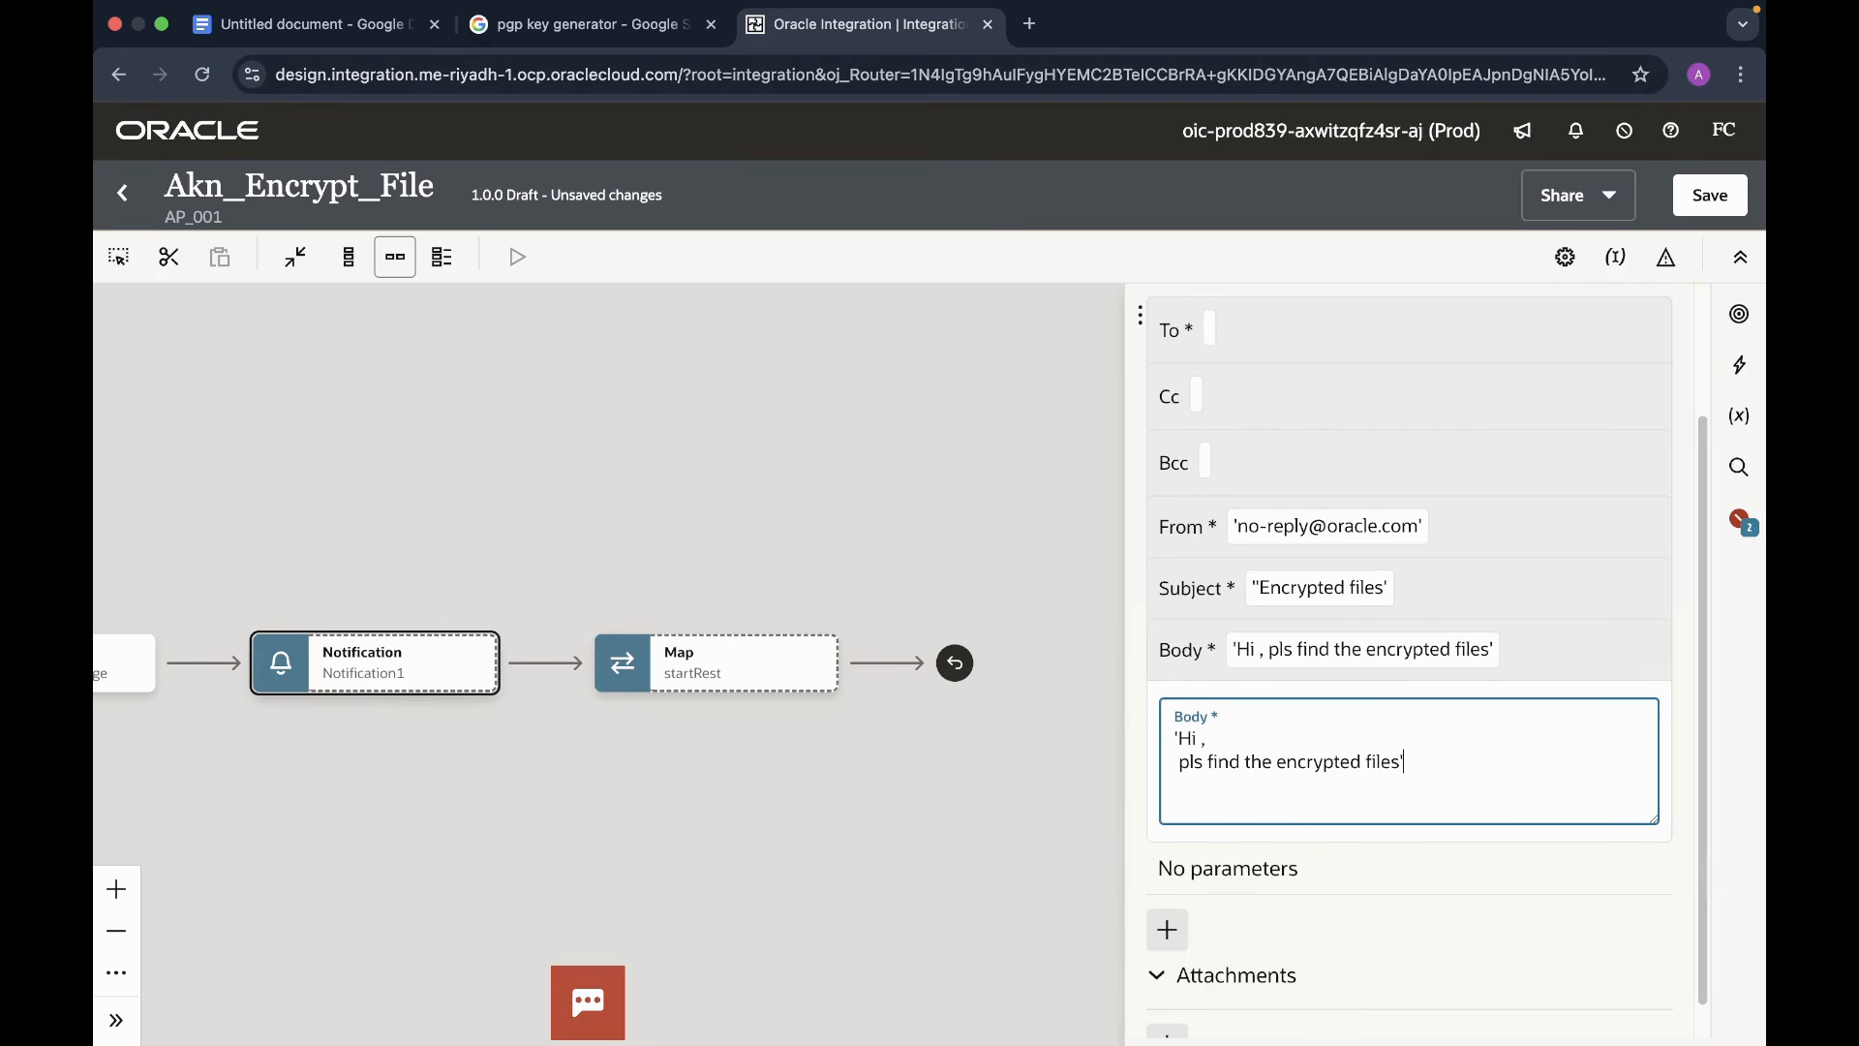
scroll(1414, 813, "down", 1)
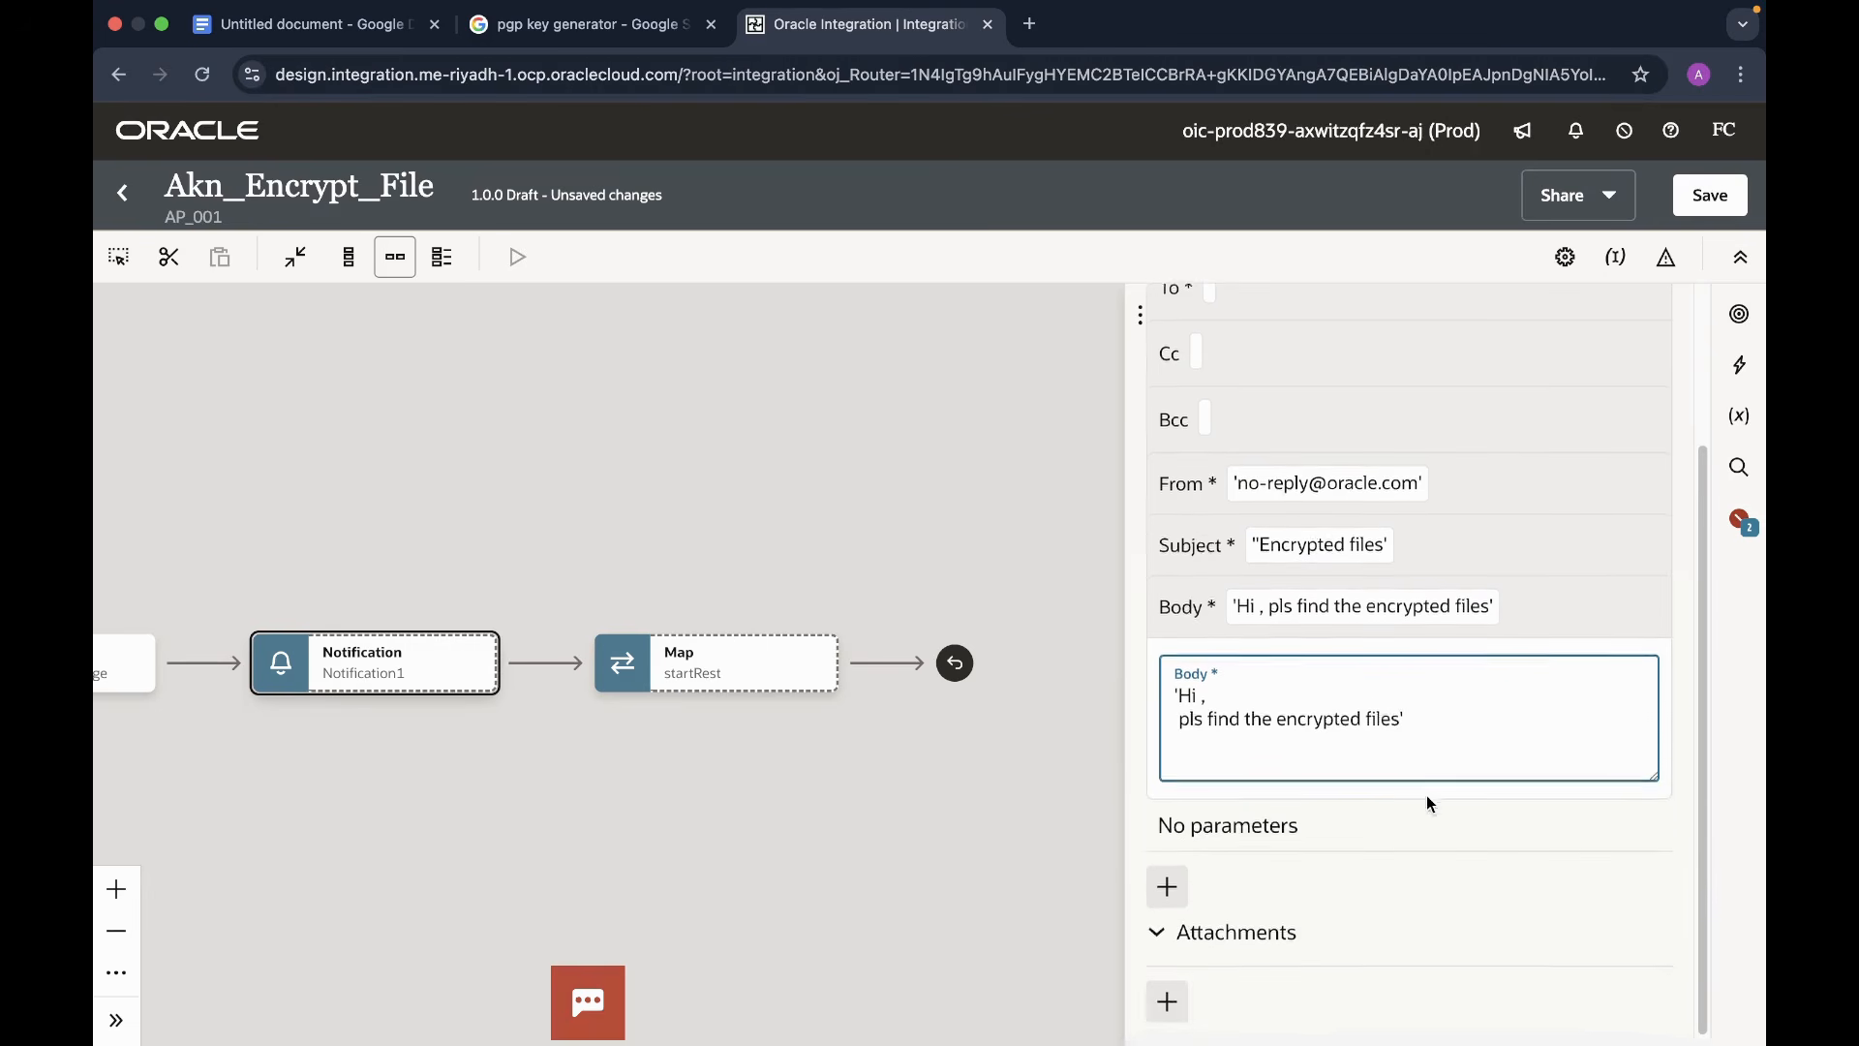
left_click(1169, 1009)
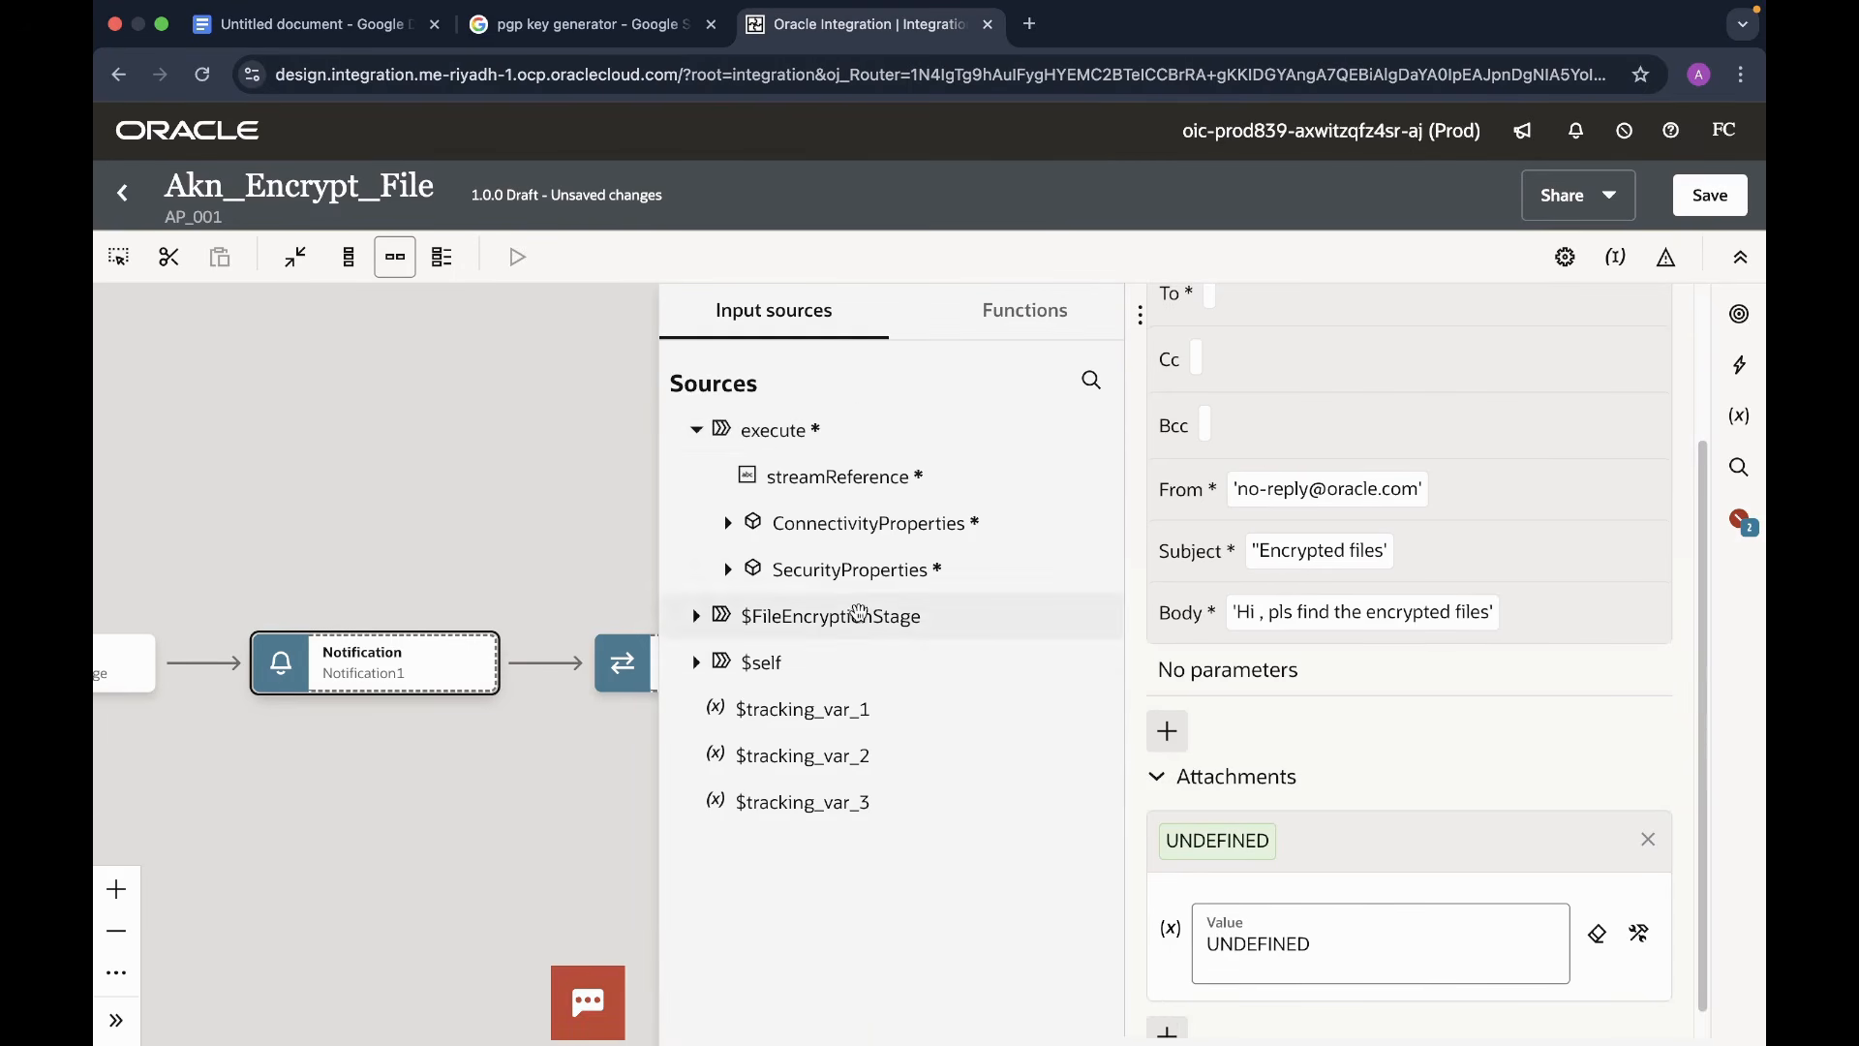
left_click(696, 626)
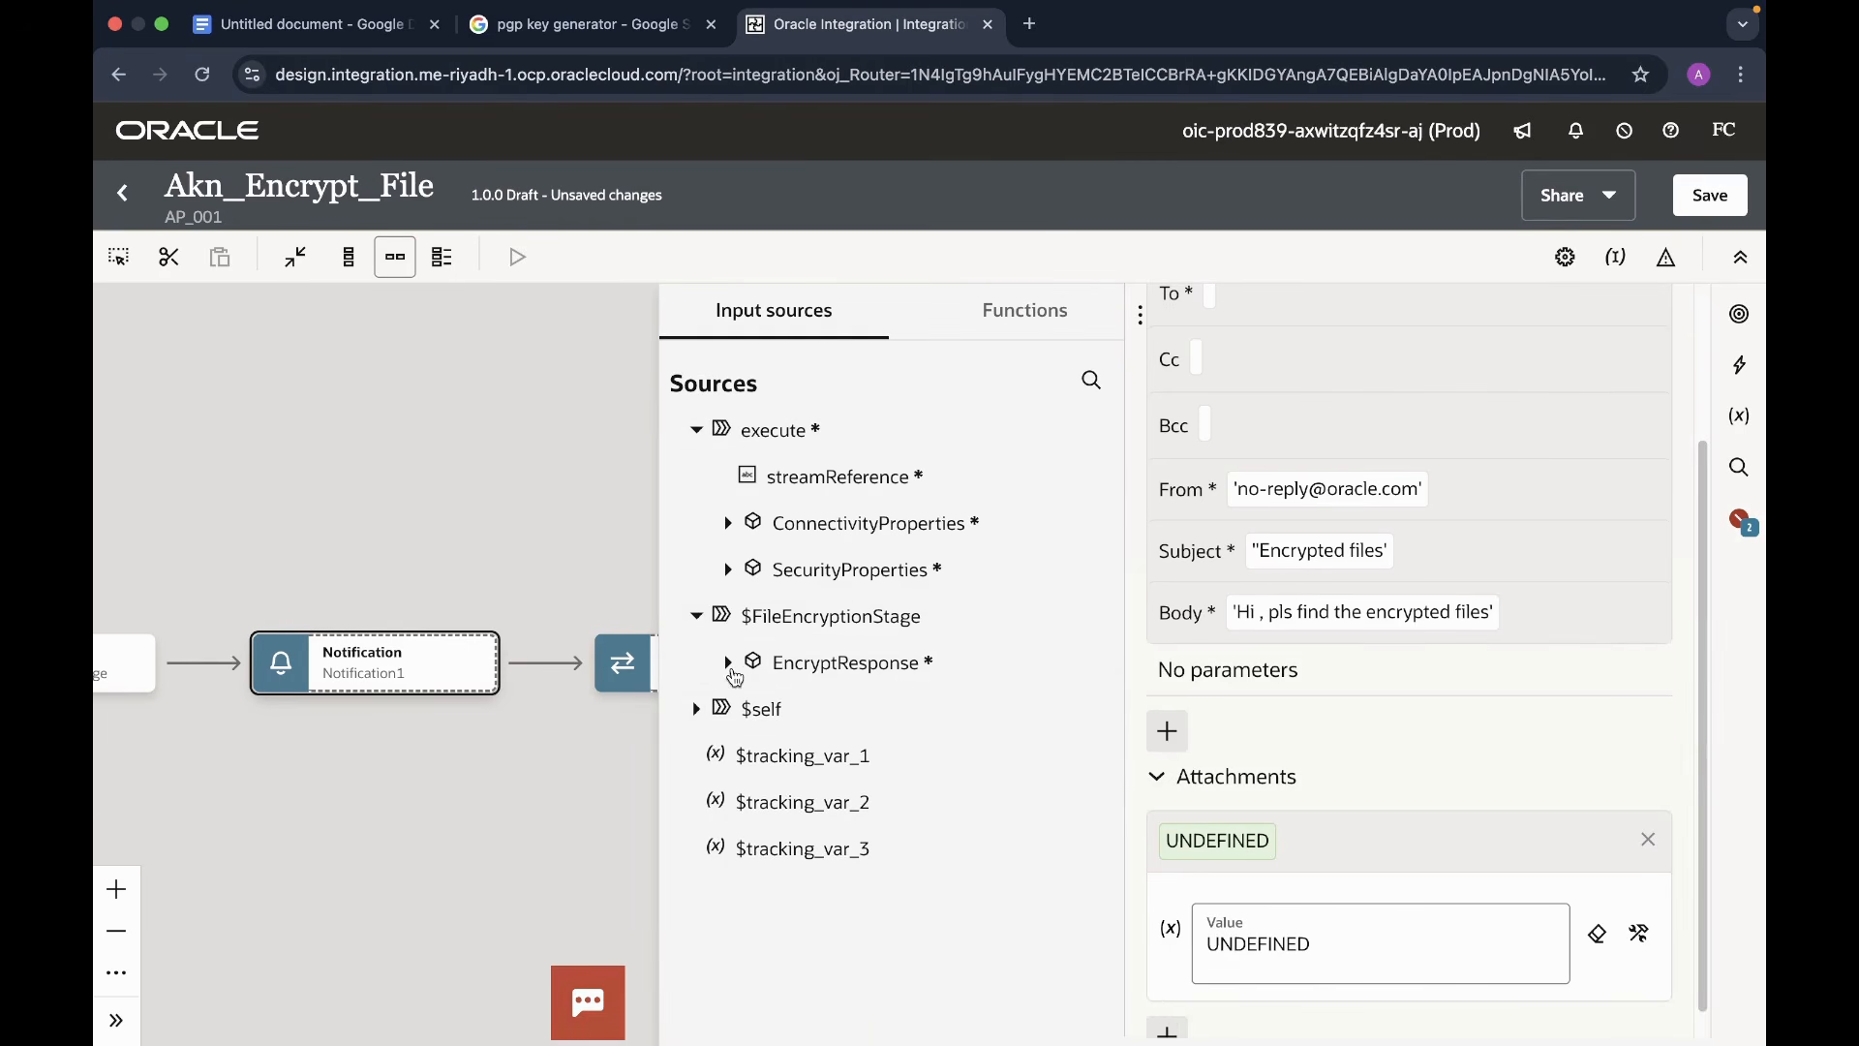
left_click(729, 664)
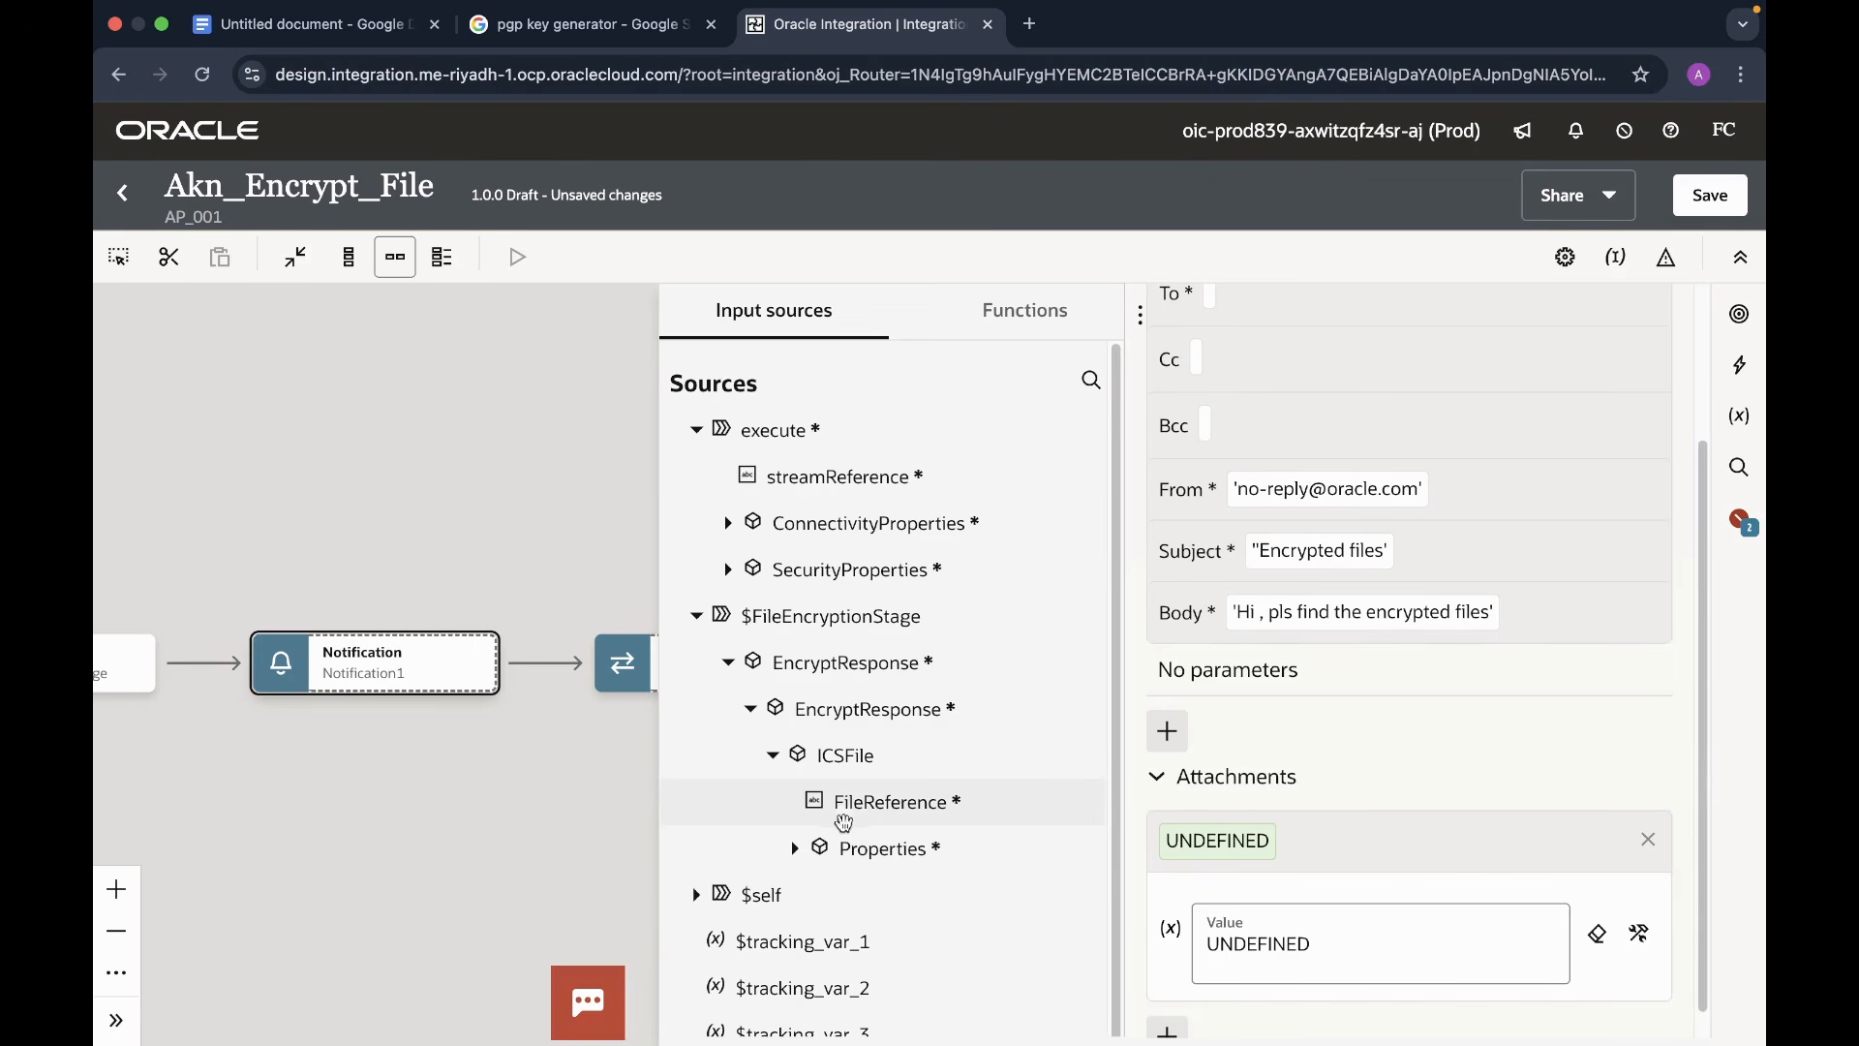
left_click(795, 850)
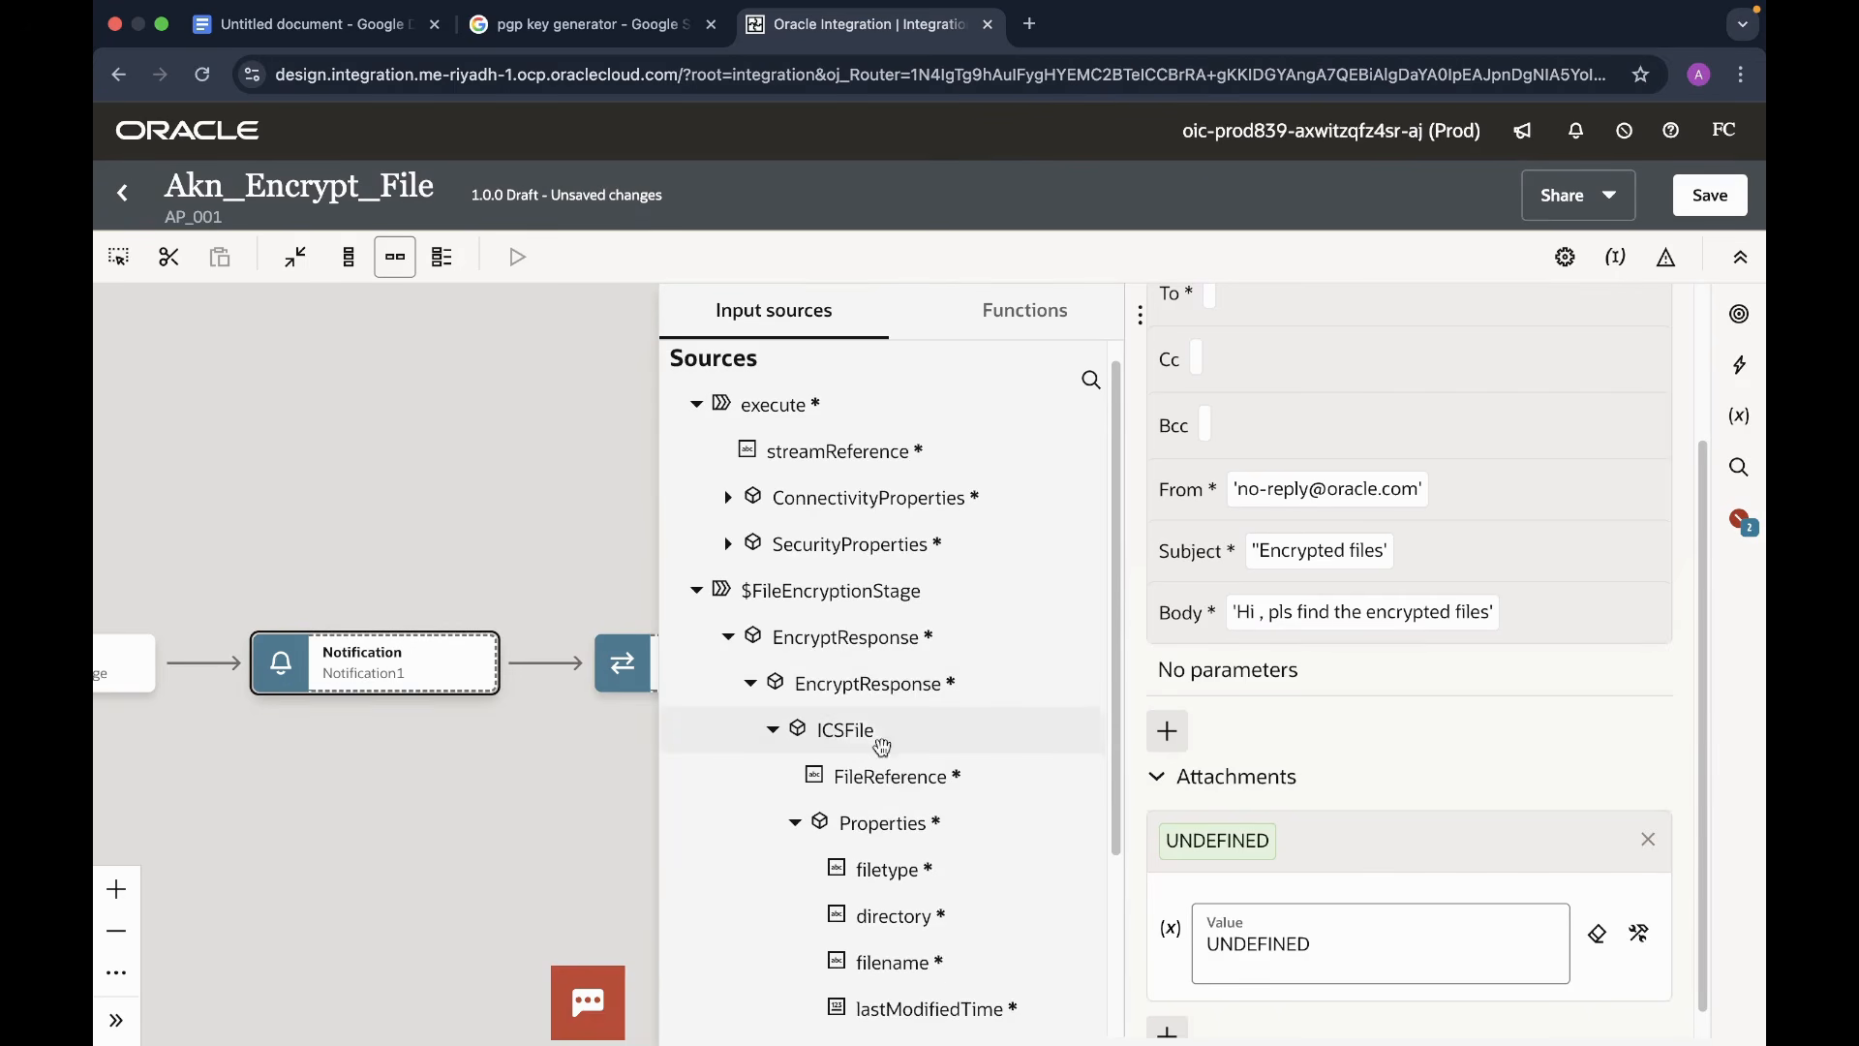
left_click_drag(877, 776, 1358, 958)
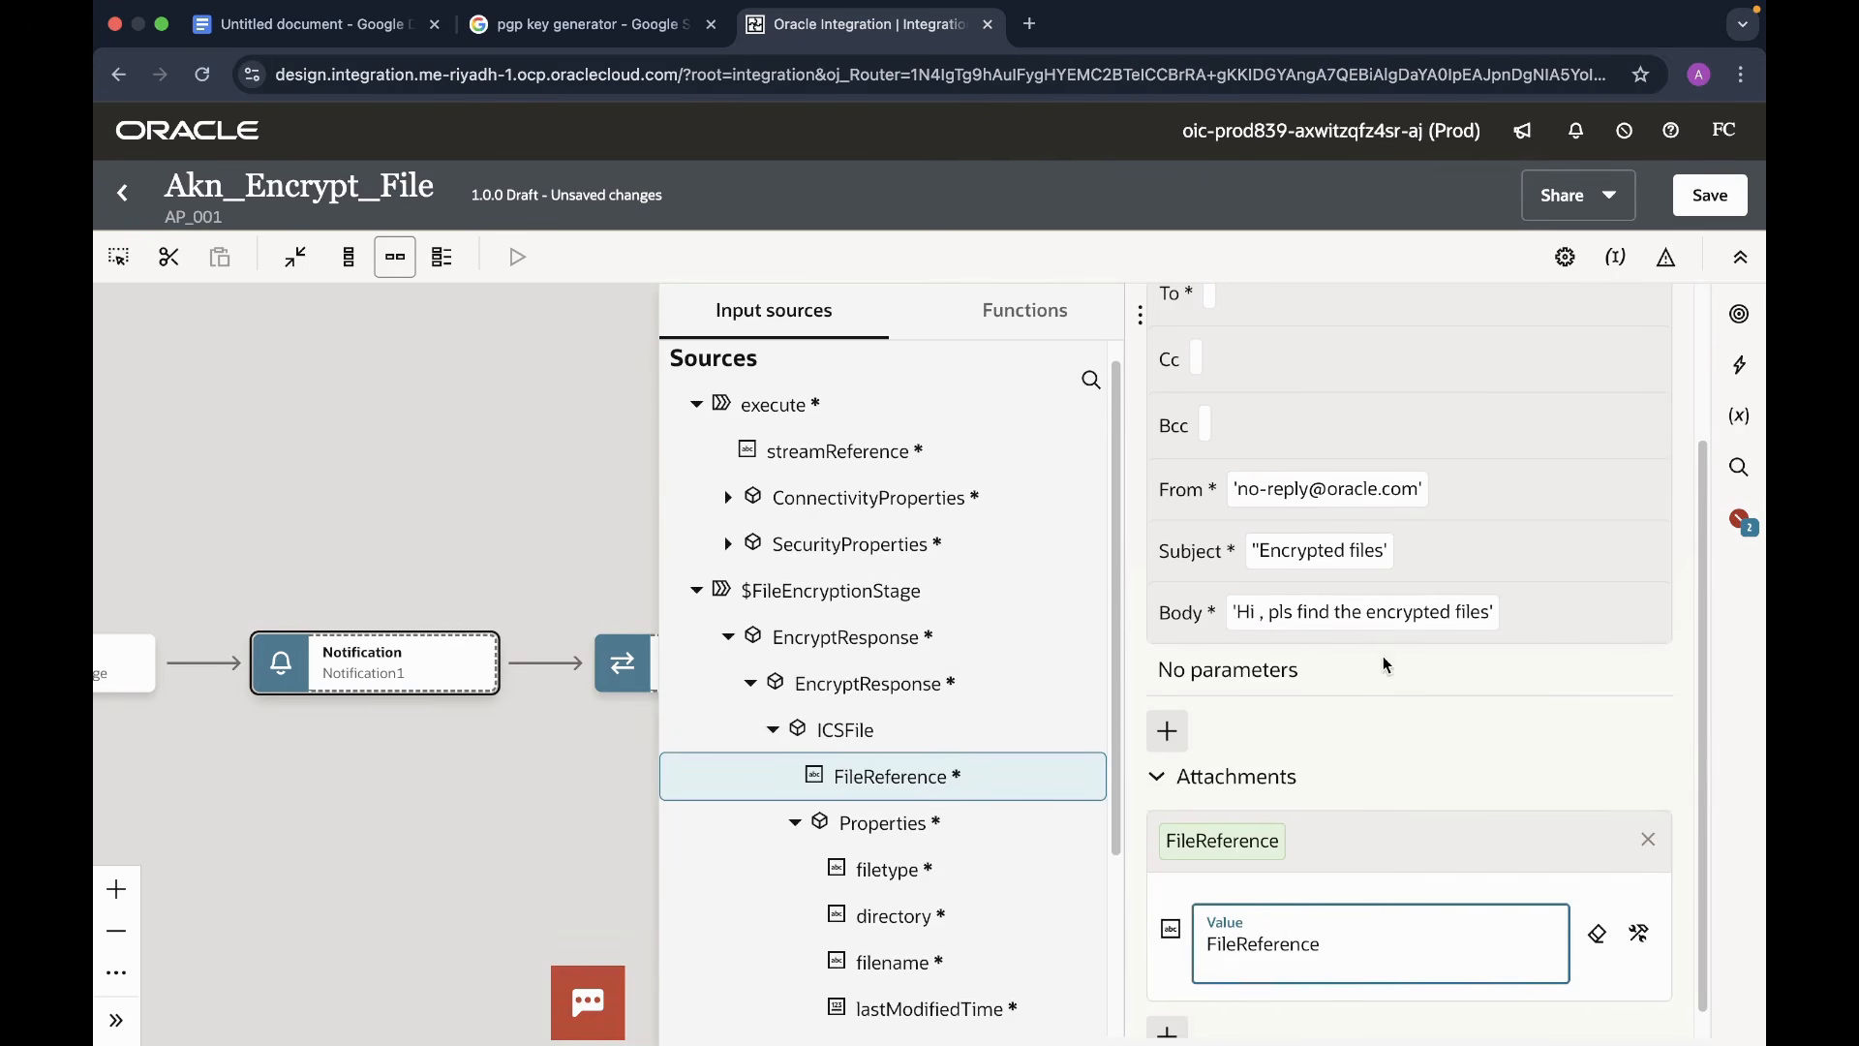
- Enter the recipient's e-mail address in the To field
left_click(1288, 496)
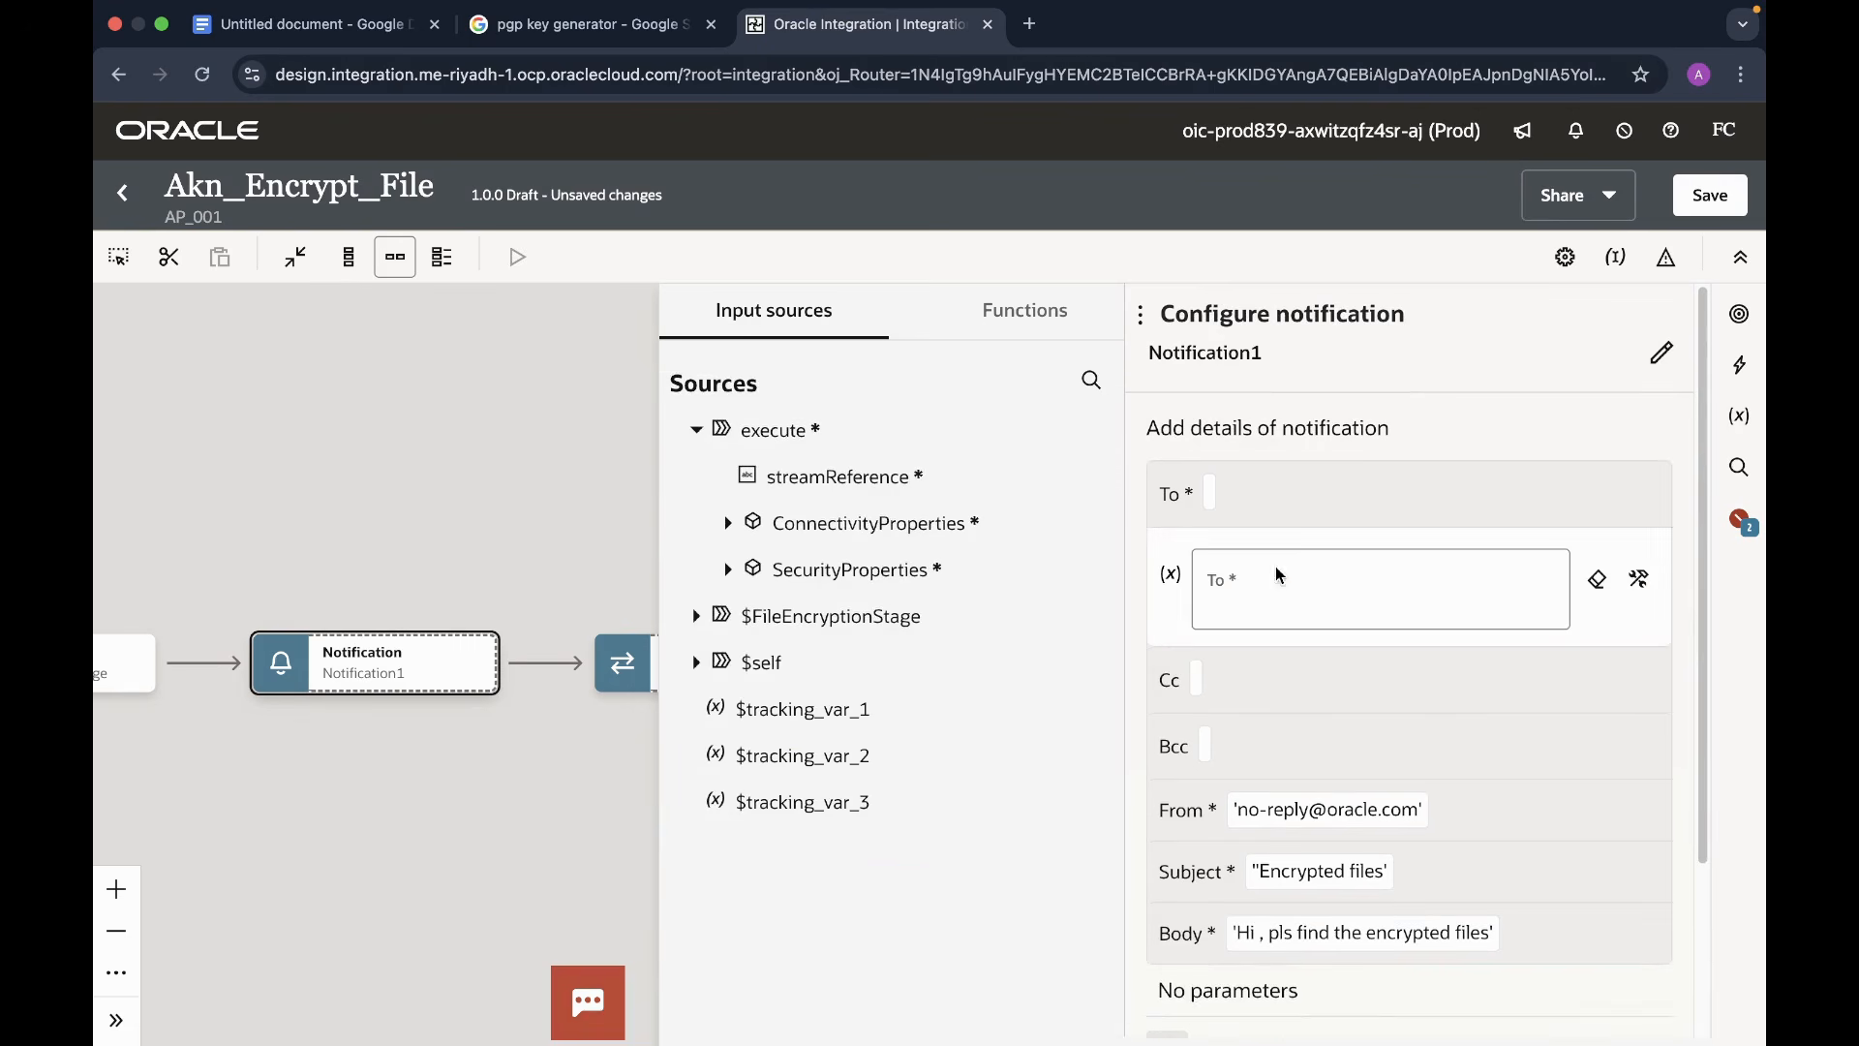
left_click(1252, 591)
type("'")
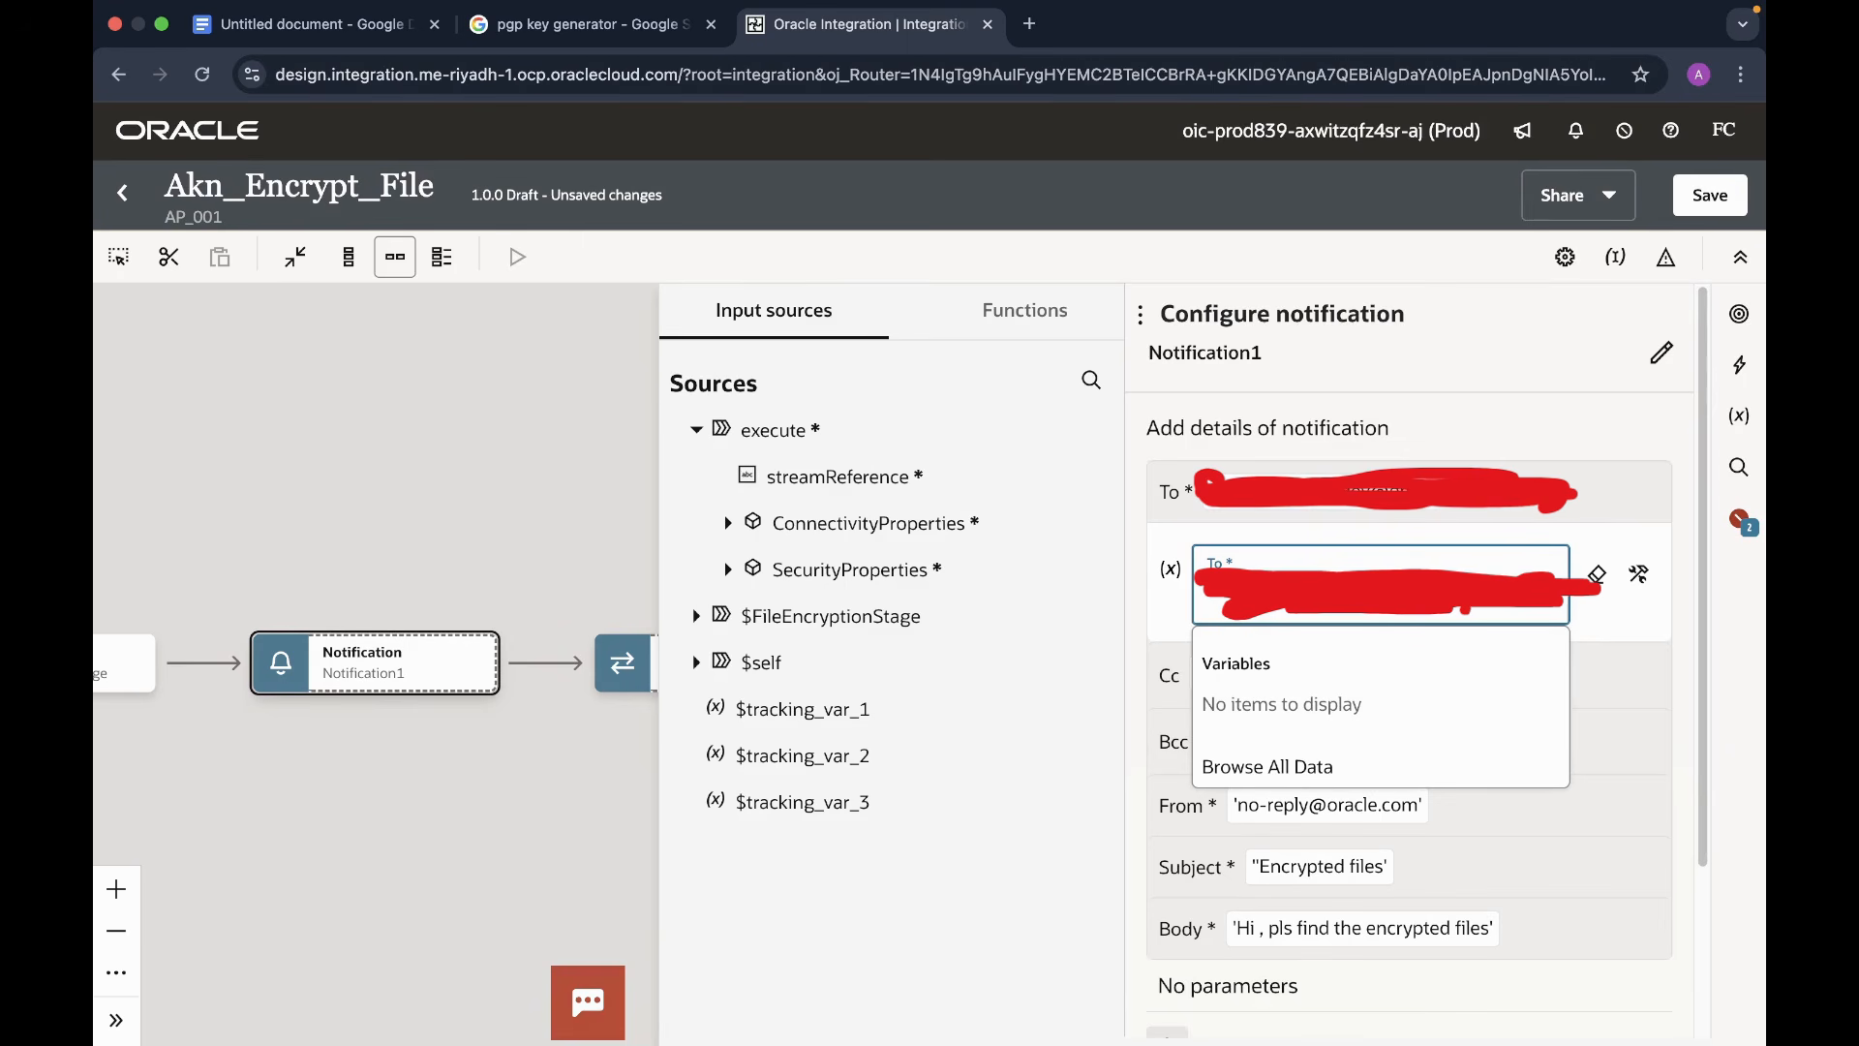
key("Escape")
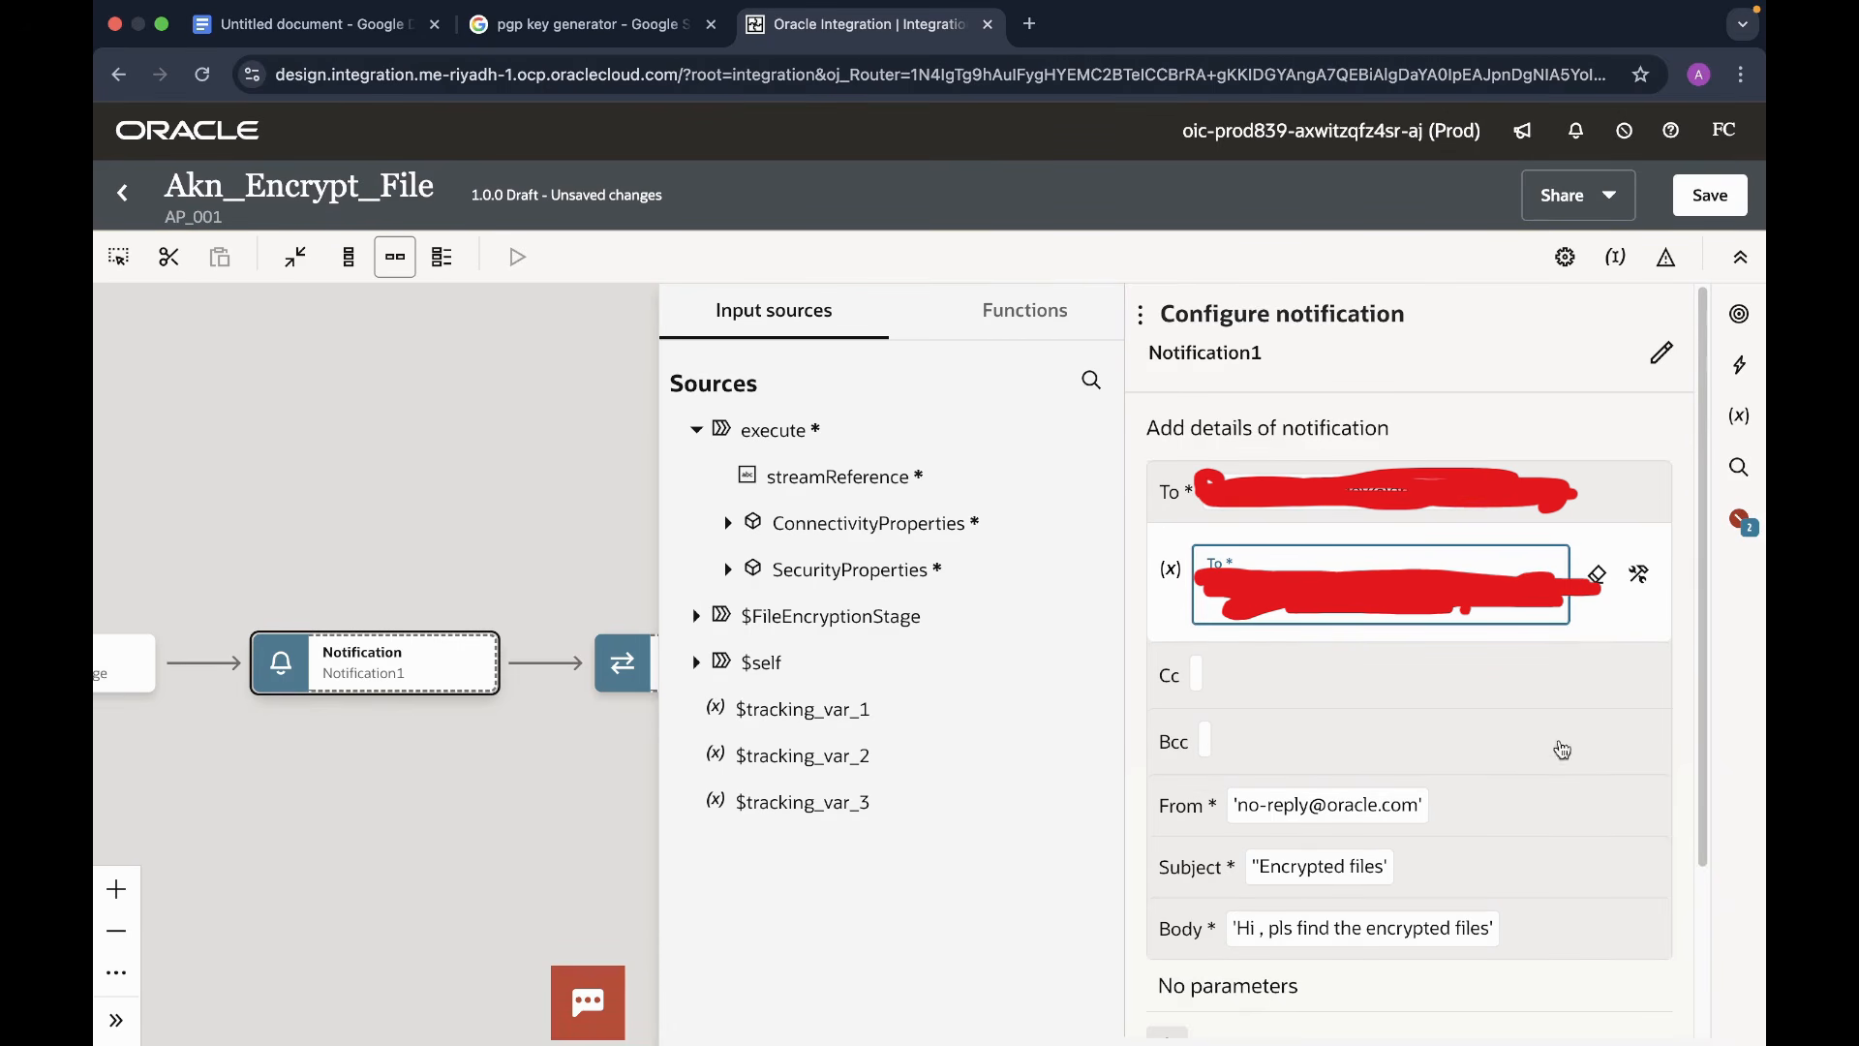
left_click(533, 446)
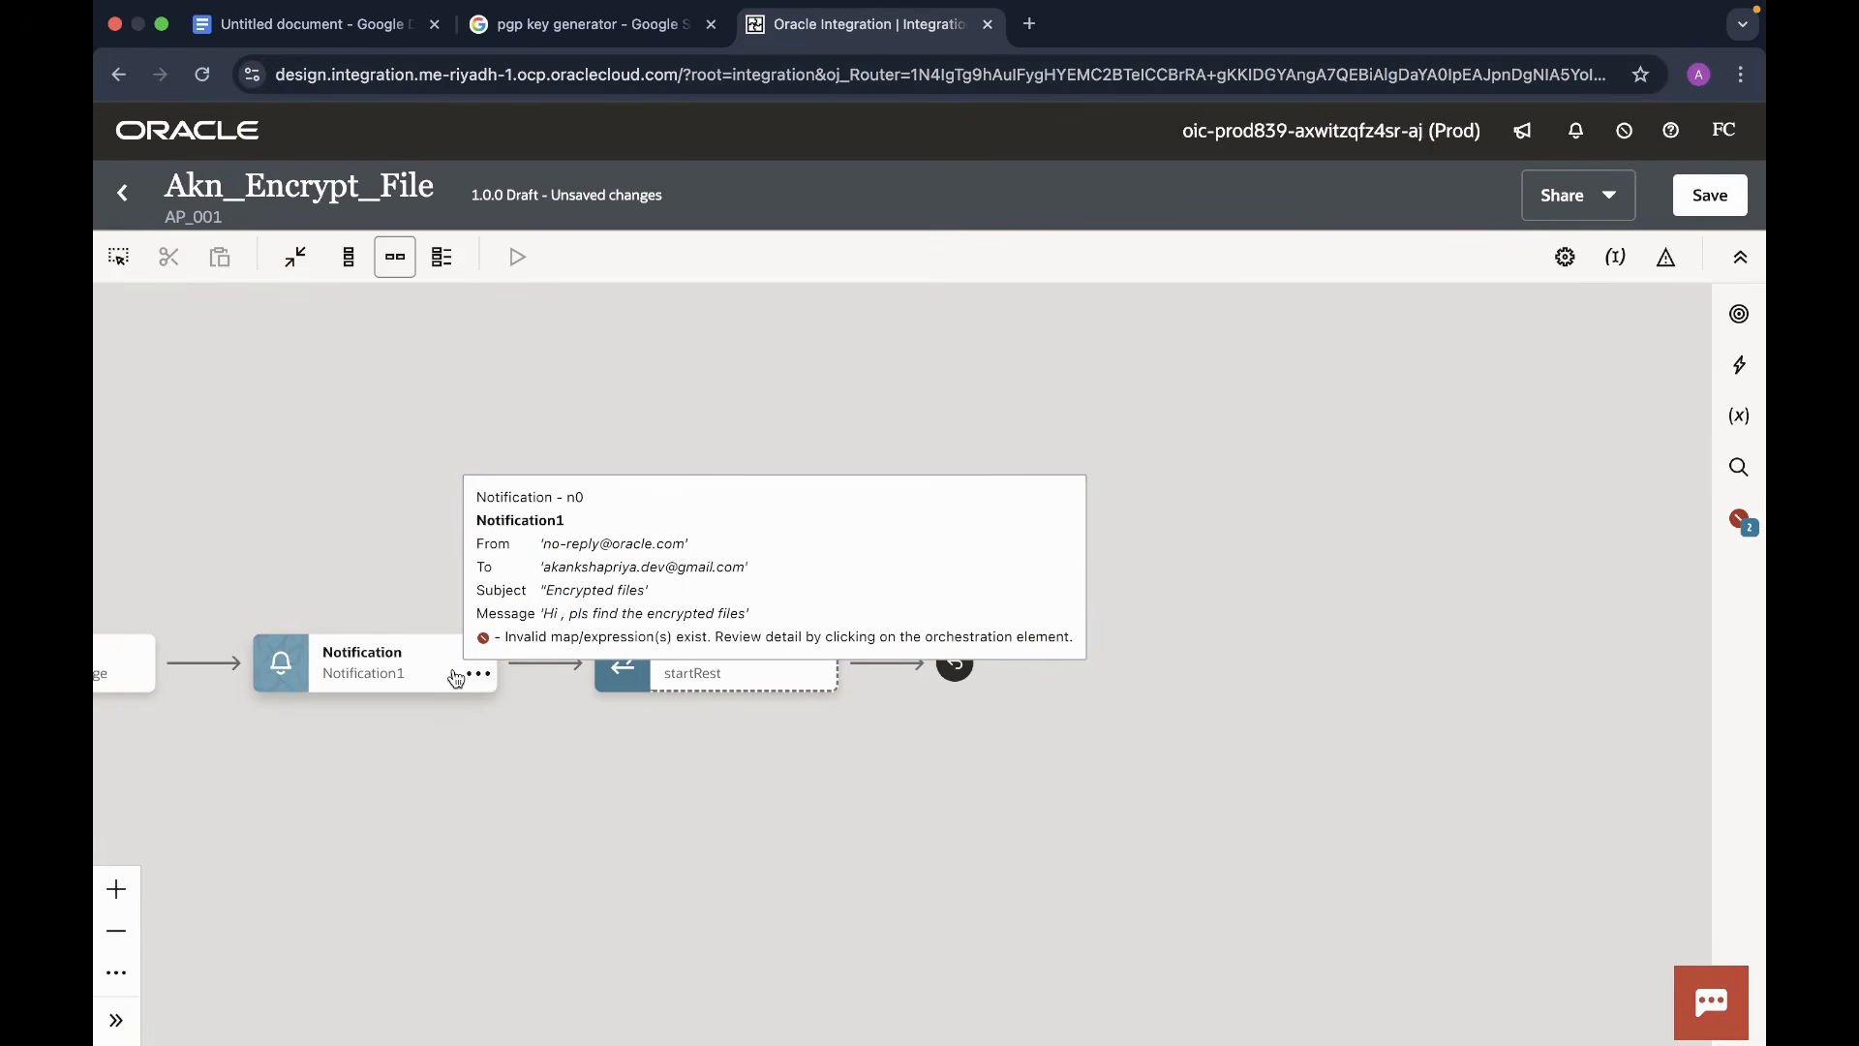
- Fix the misplaced quote in the 'Encrypted files' subject and close Notification1
left_click(456, 675)
double_click(448, 679)
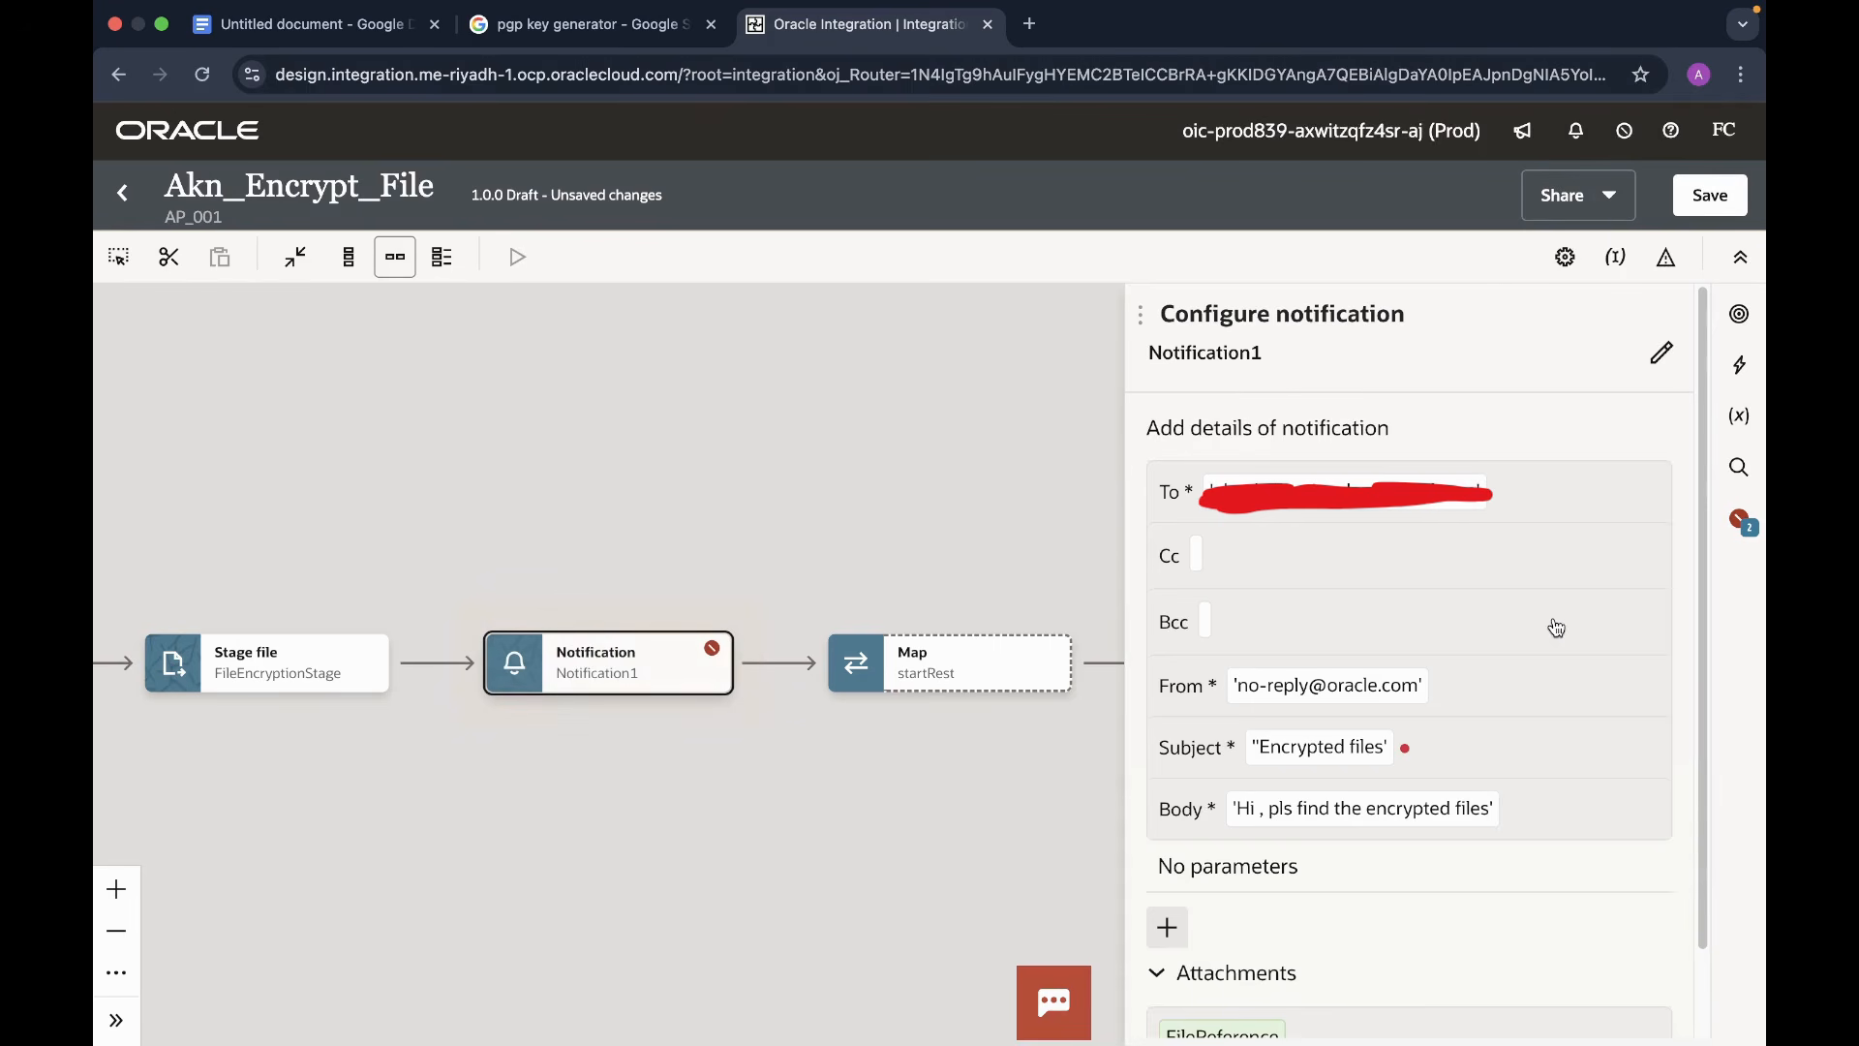
left_click(1345, 749)
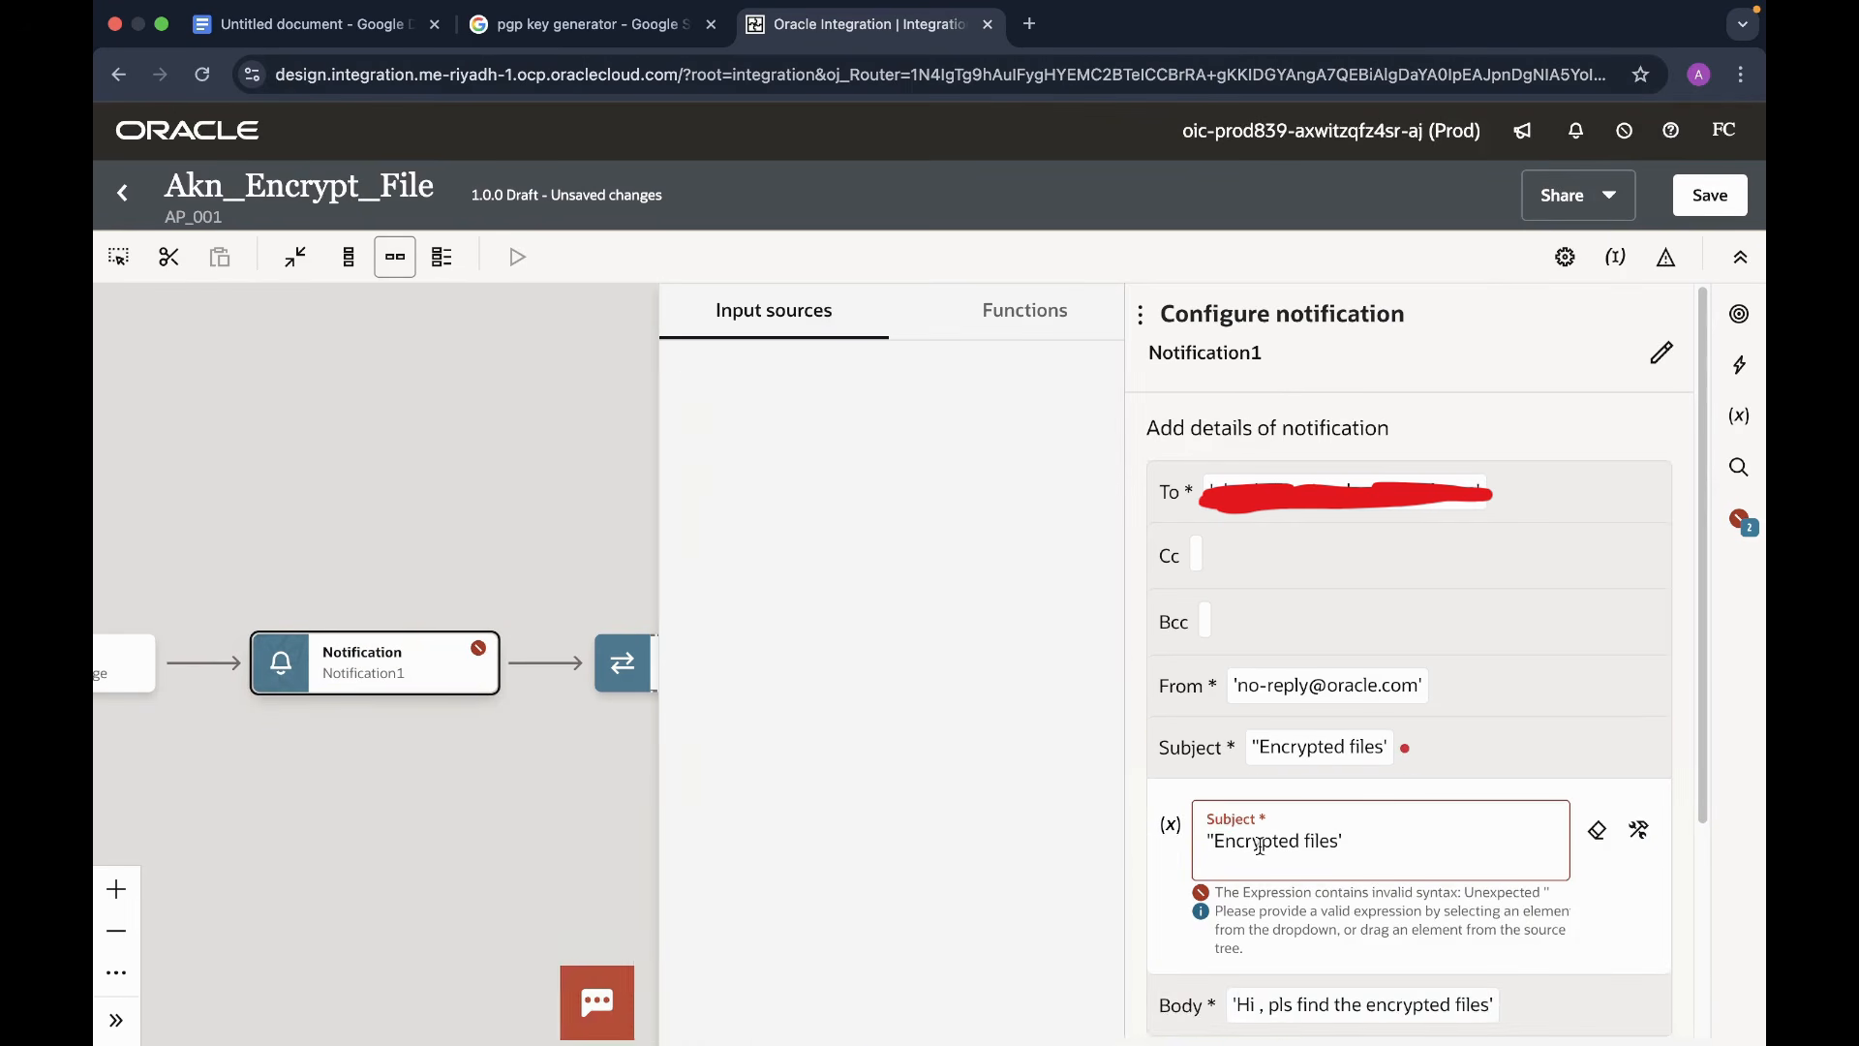
left_click(1246, 842)
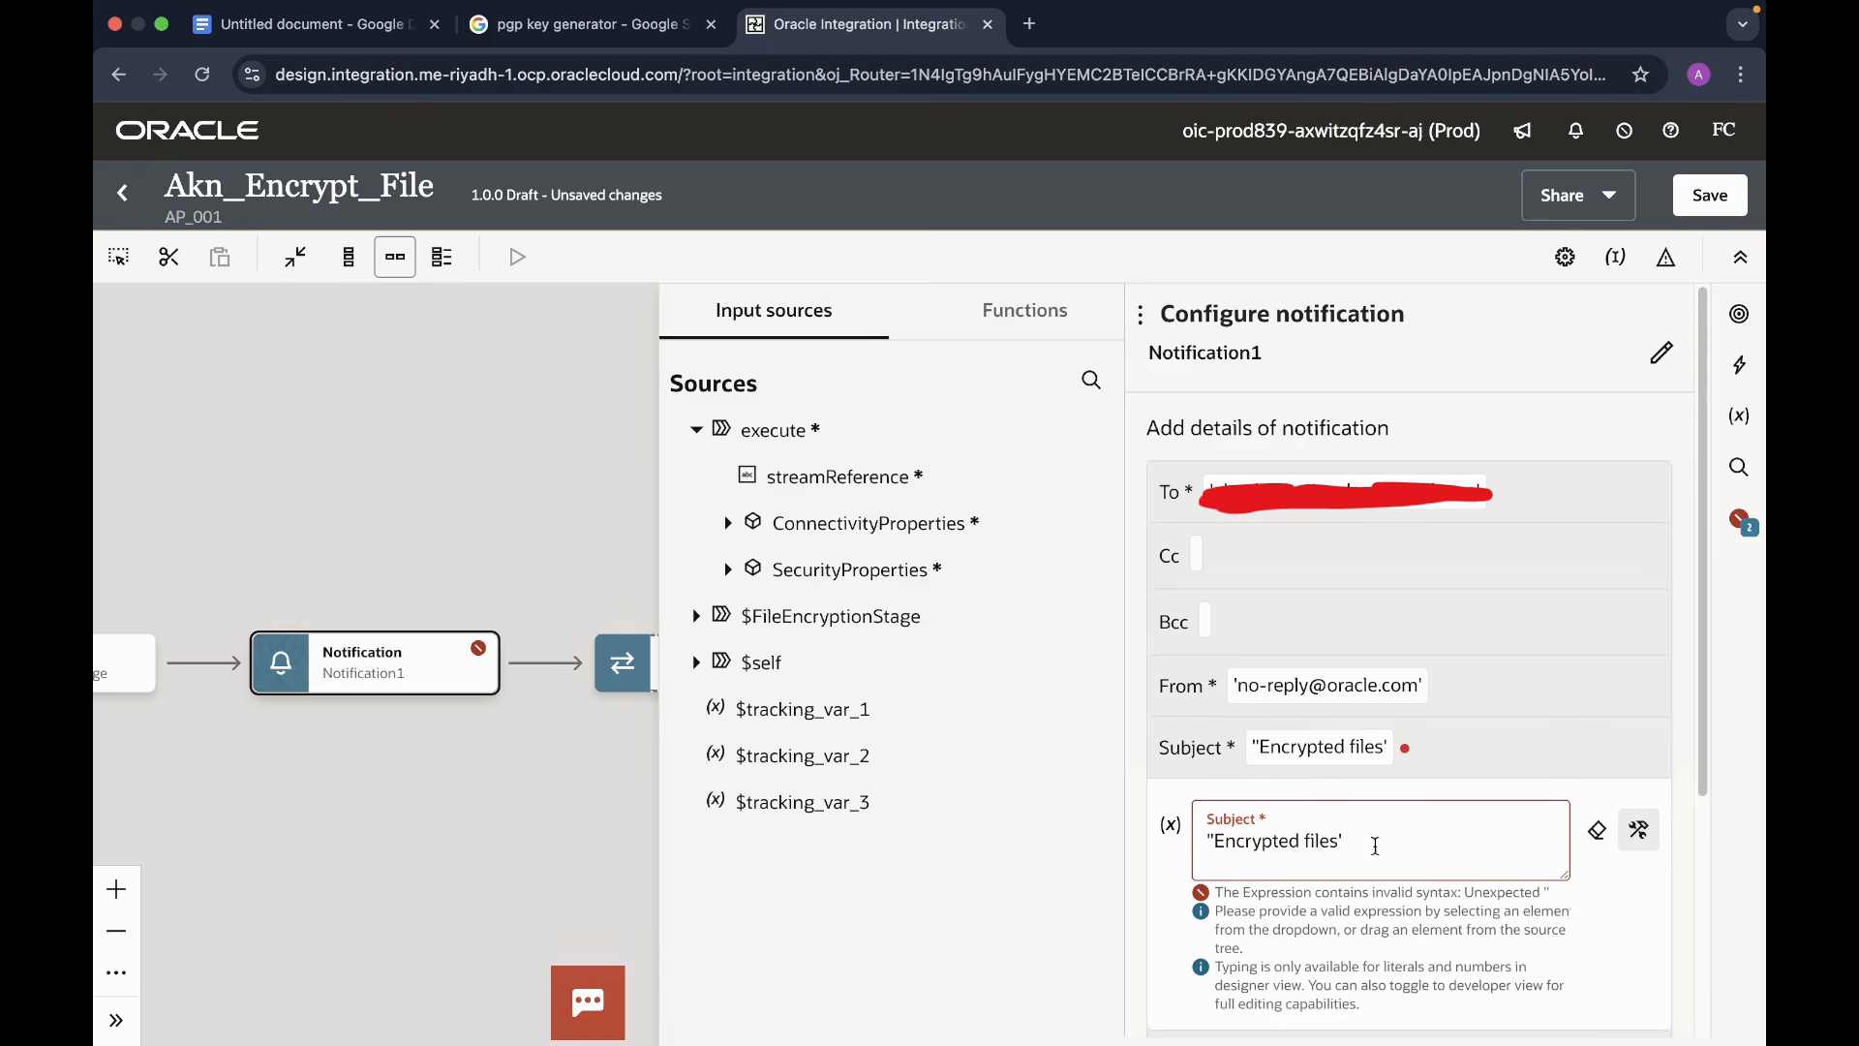
key("BackSpace")
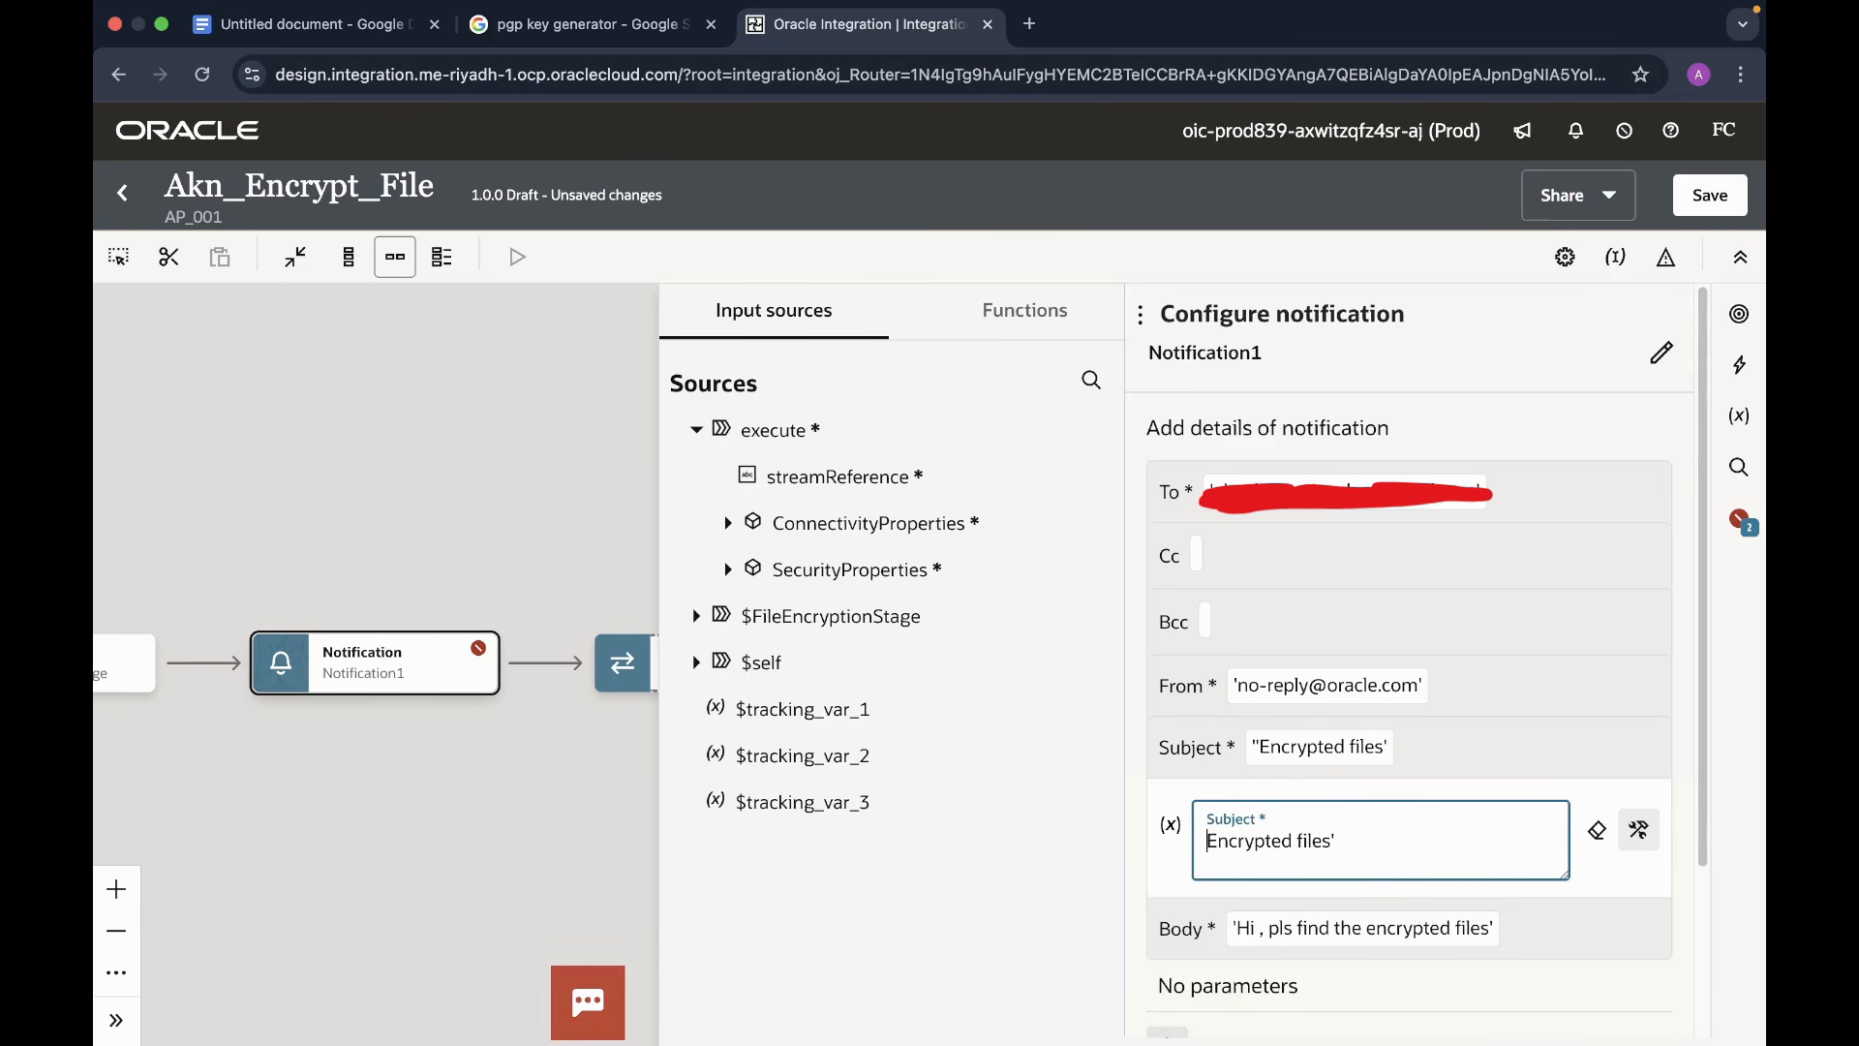
type("'")
left_click(554, 463)
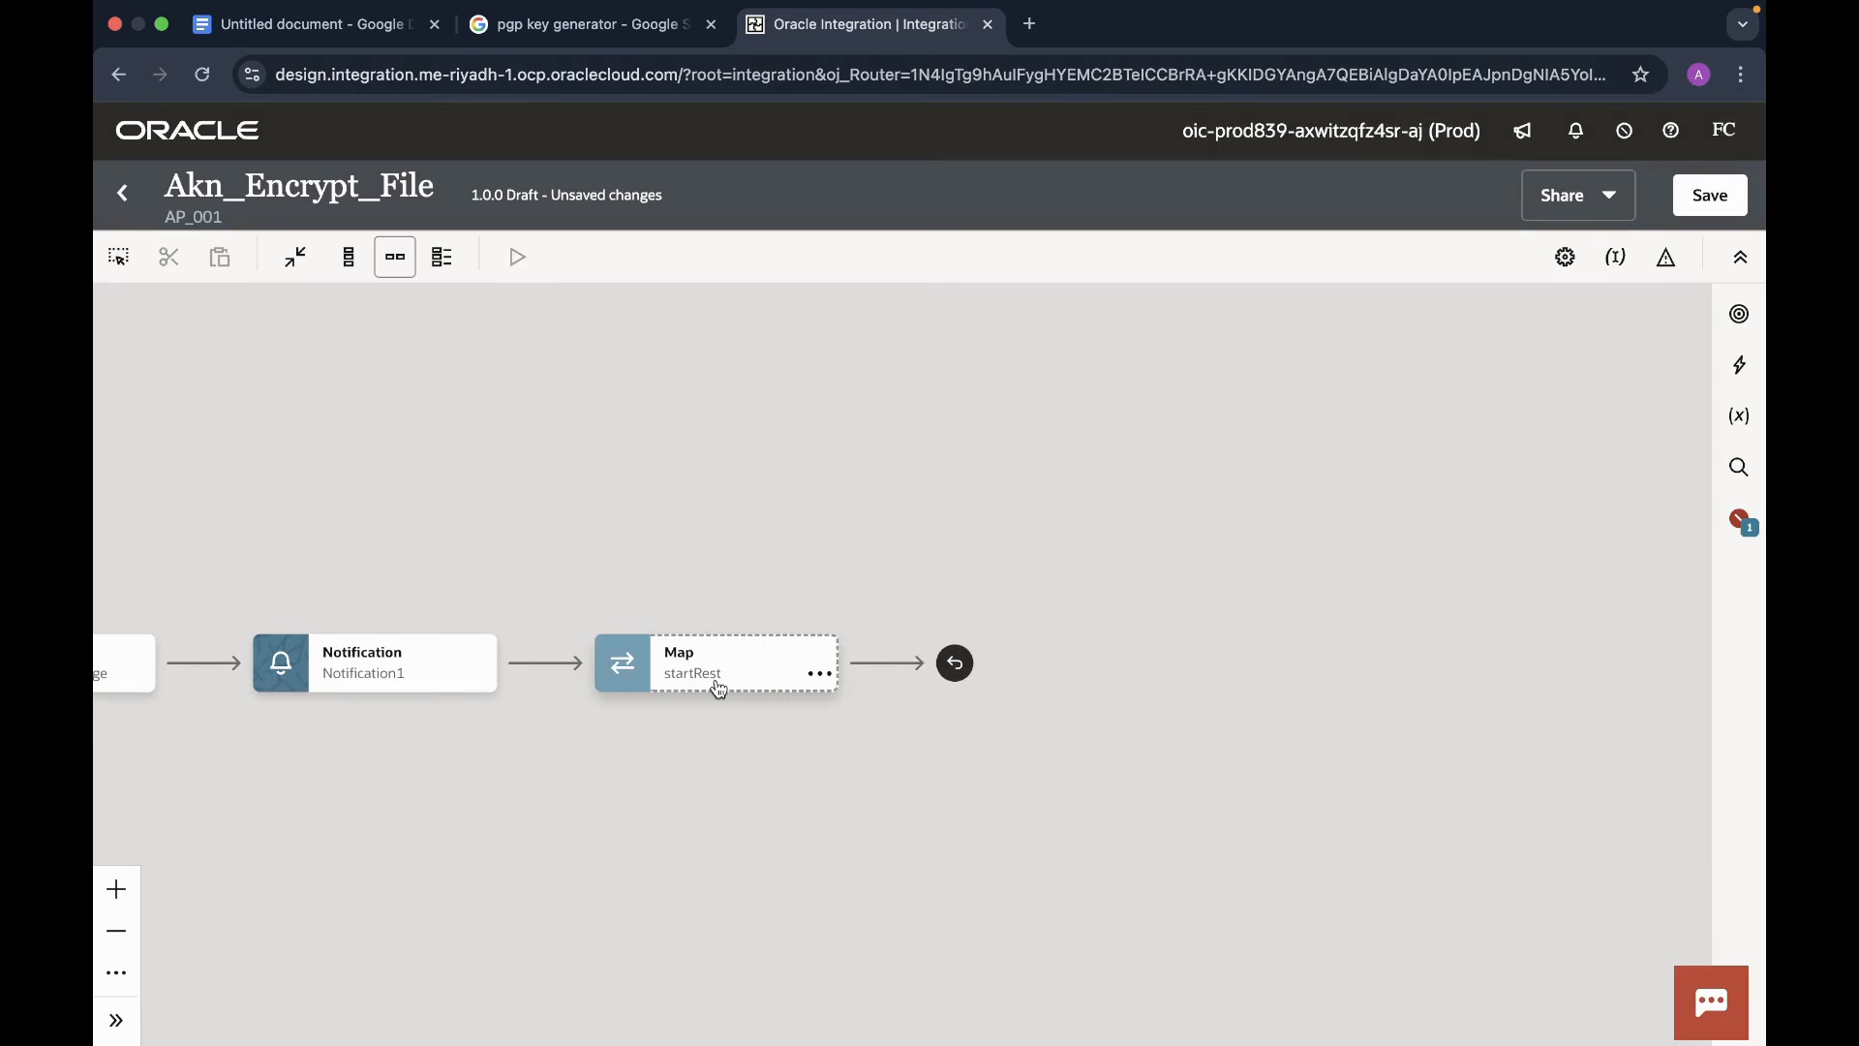
- Map the startRest response Status to the constant 'Success', then review the remaining errors
double_click(769, 675)
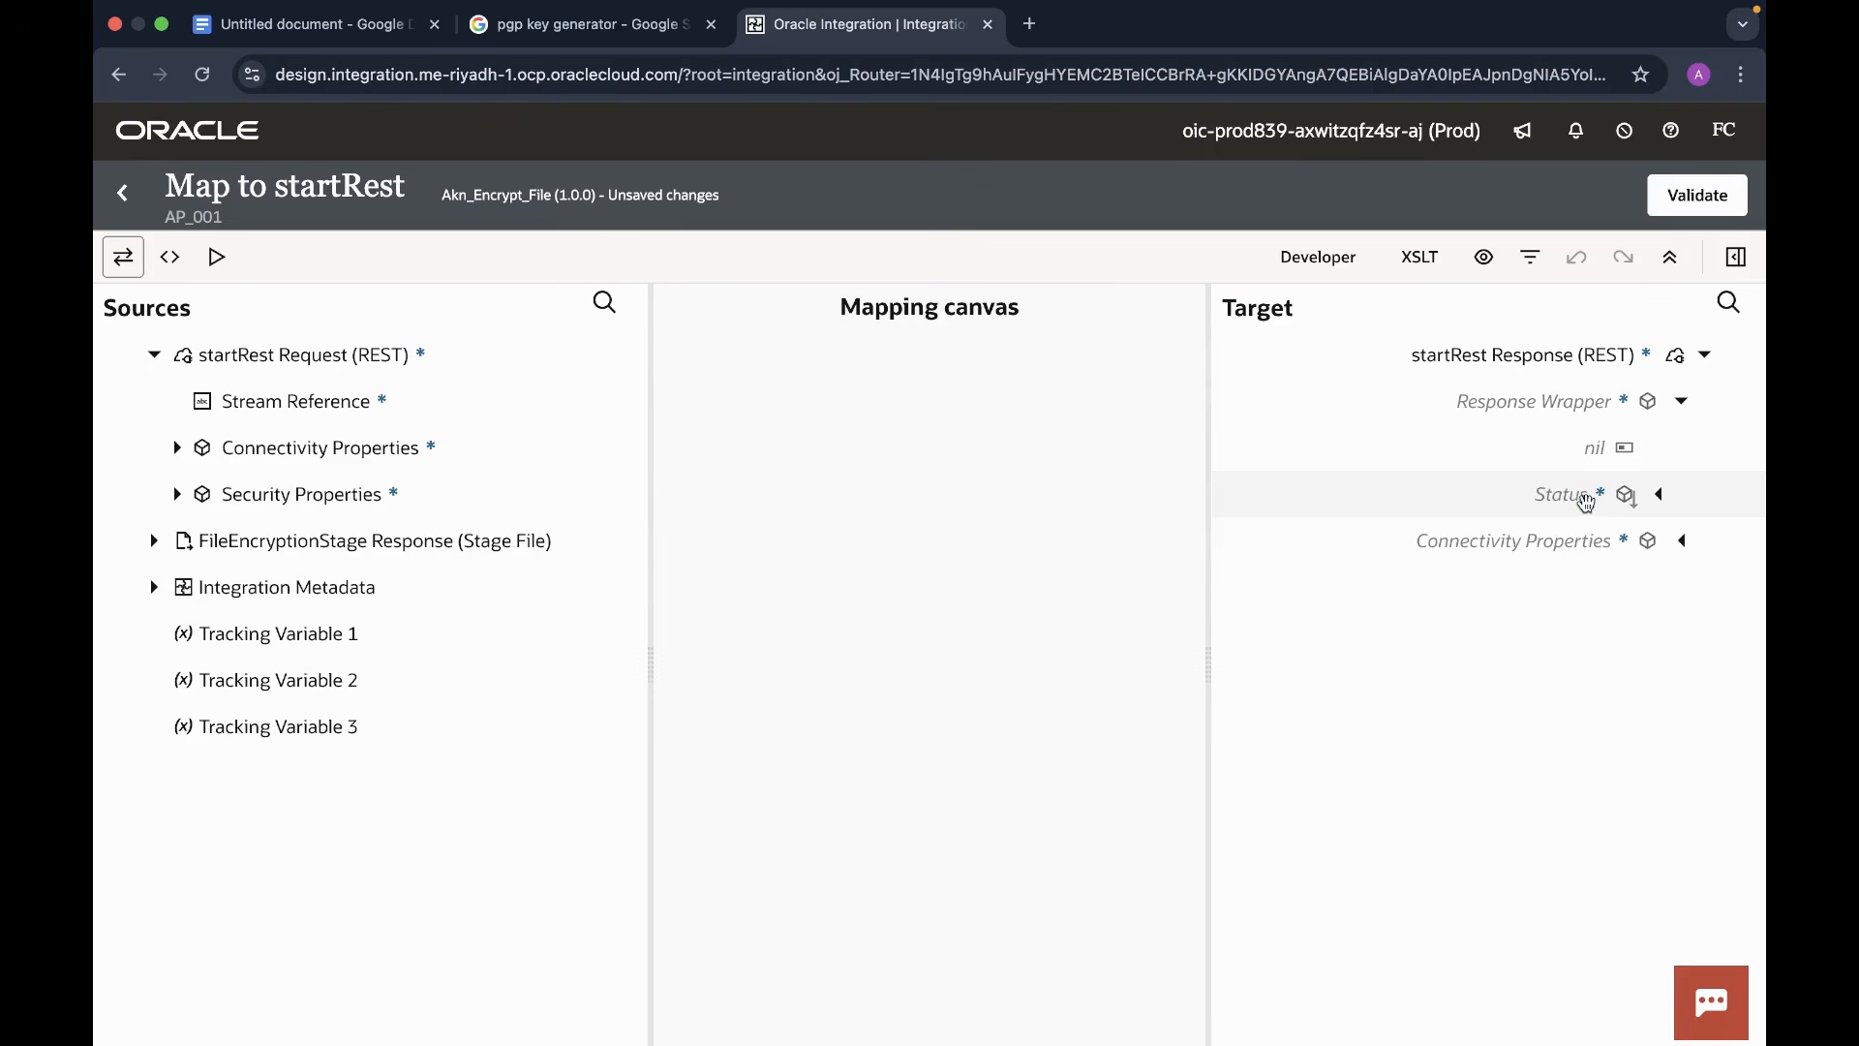
left_click(1589, 500)
right_click(1589, 500)
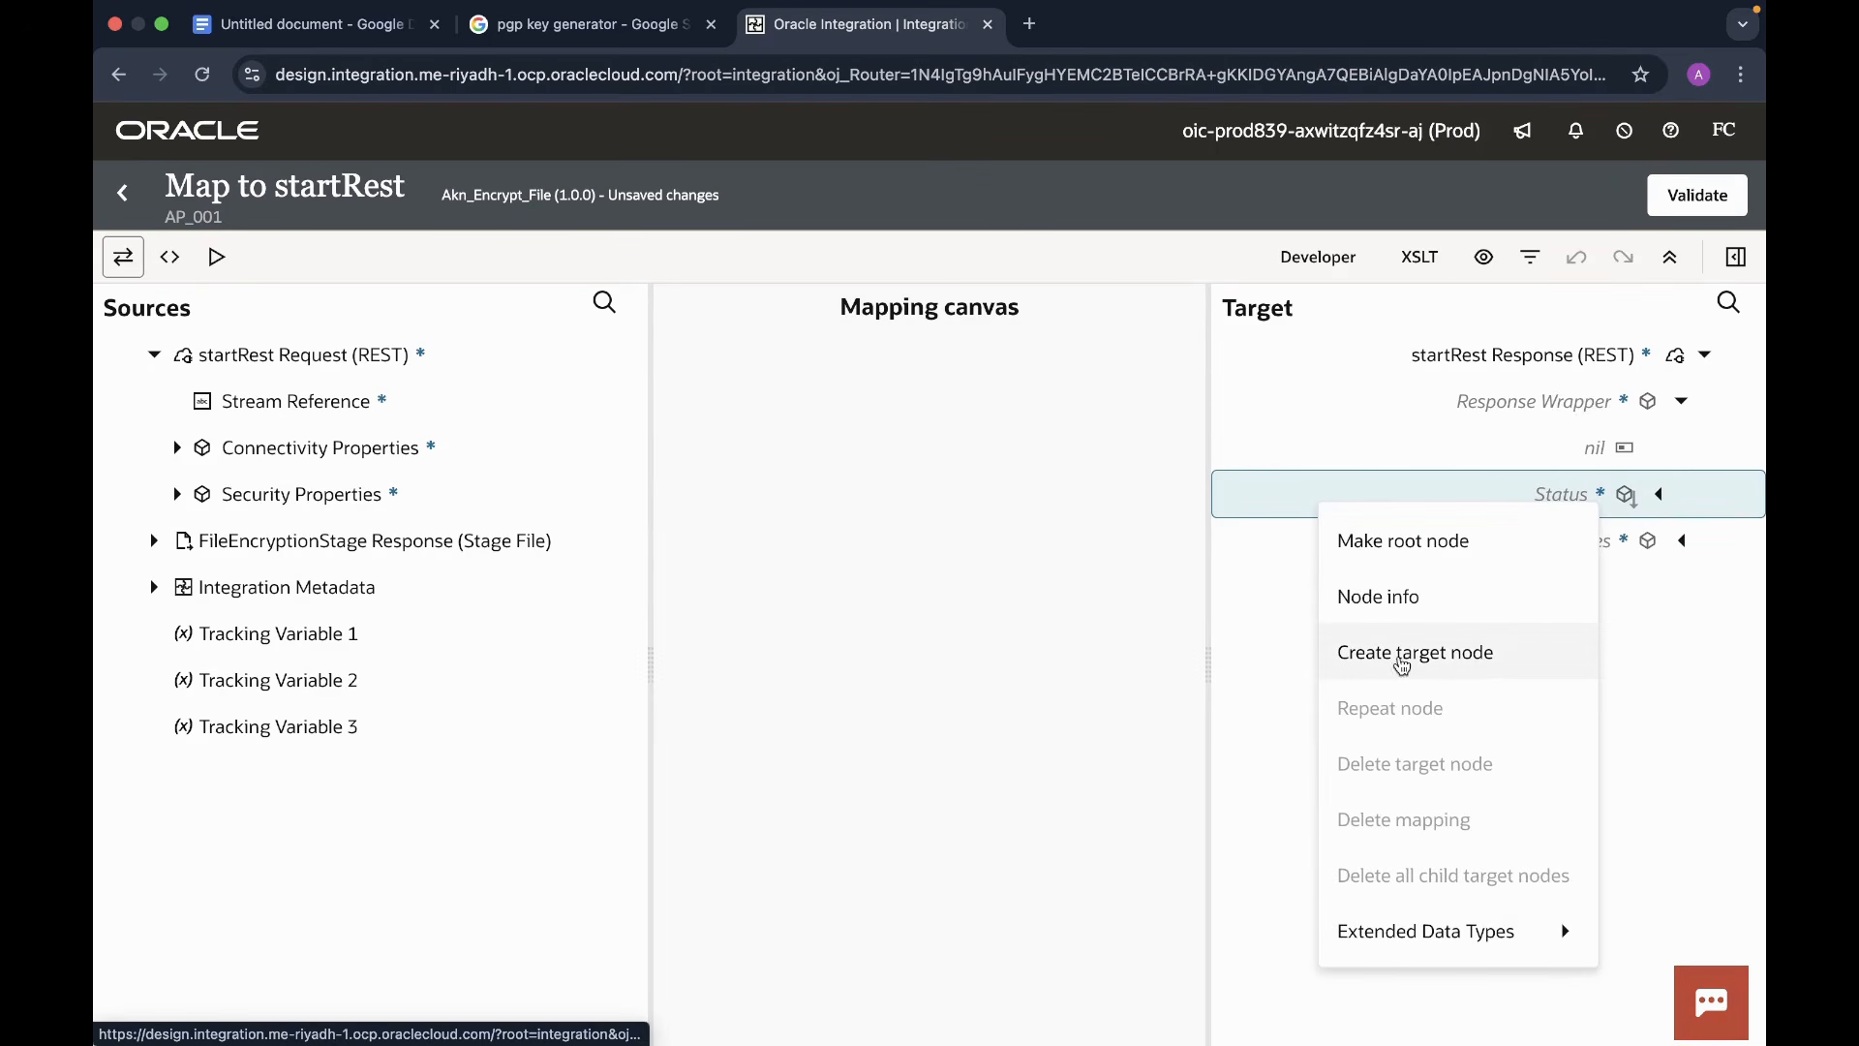
left_click(1392, 663)
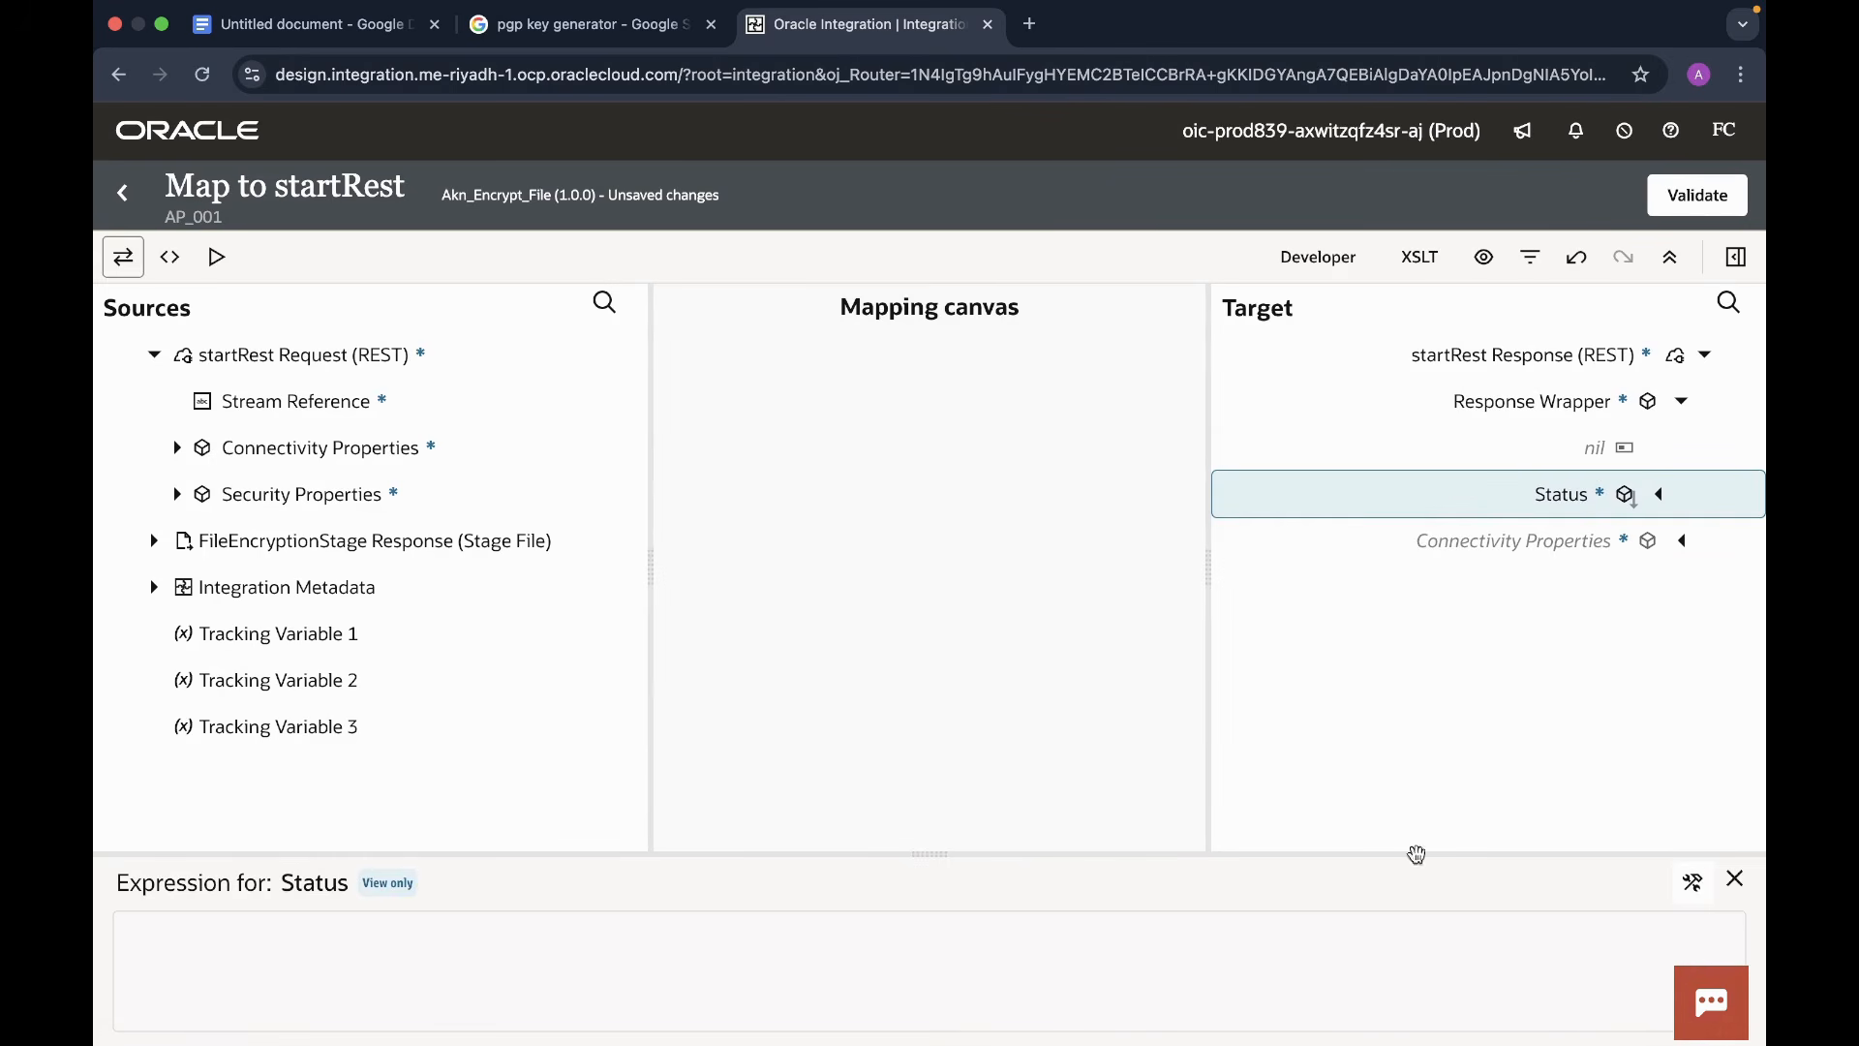
left_click(1693, 883)
left_click(579, 963)
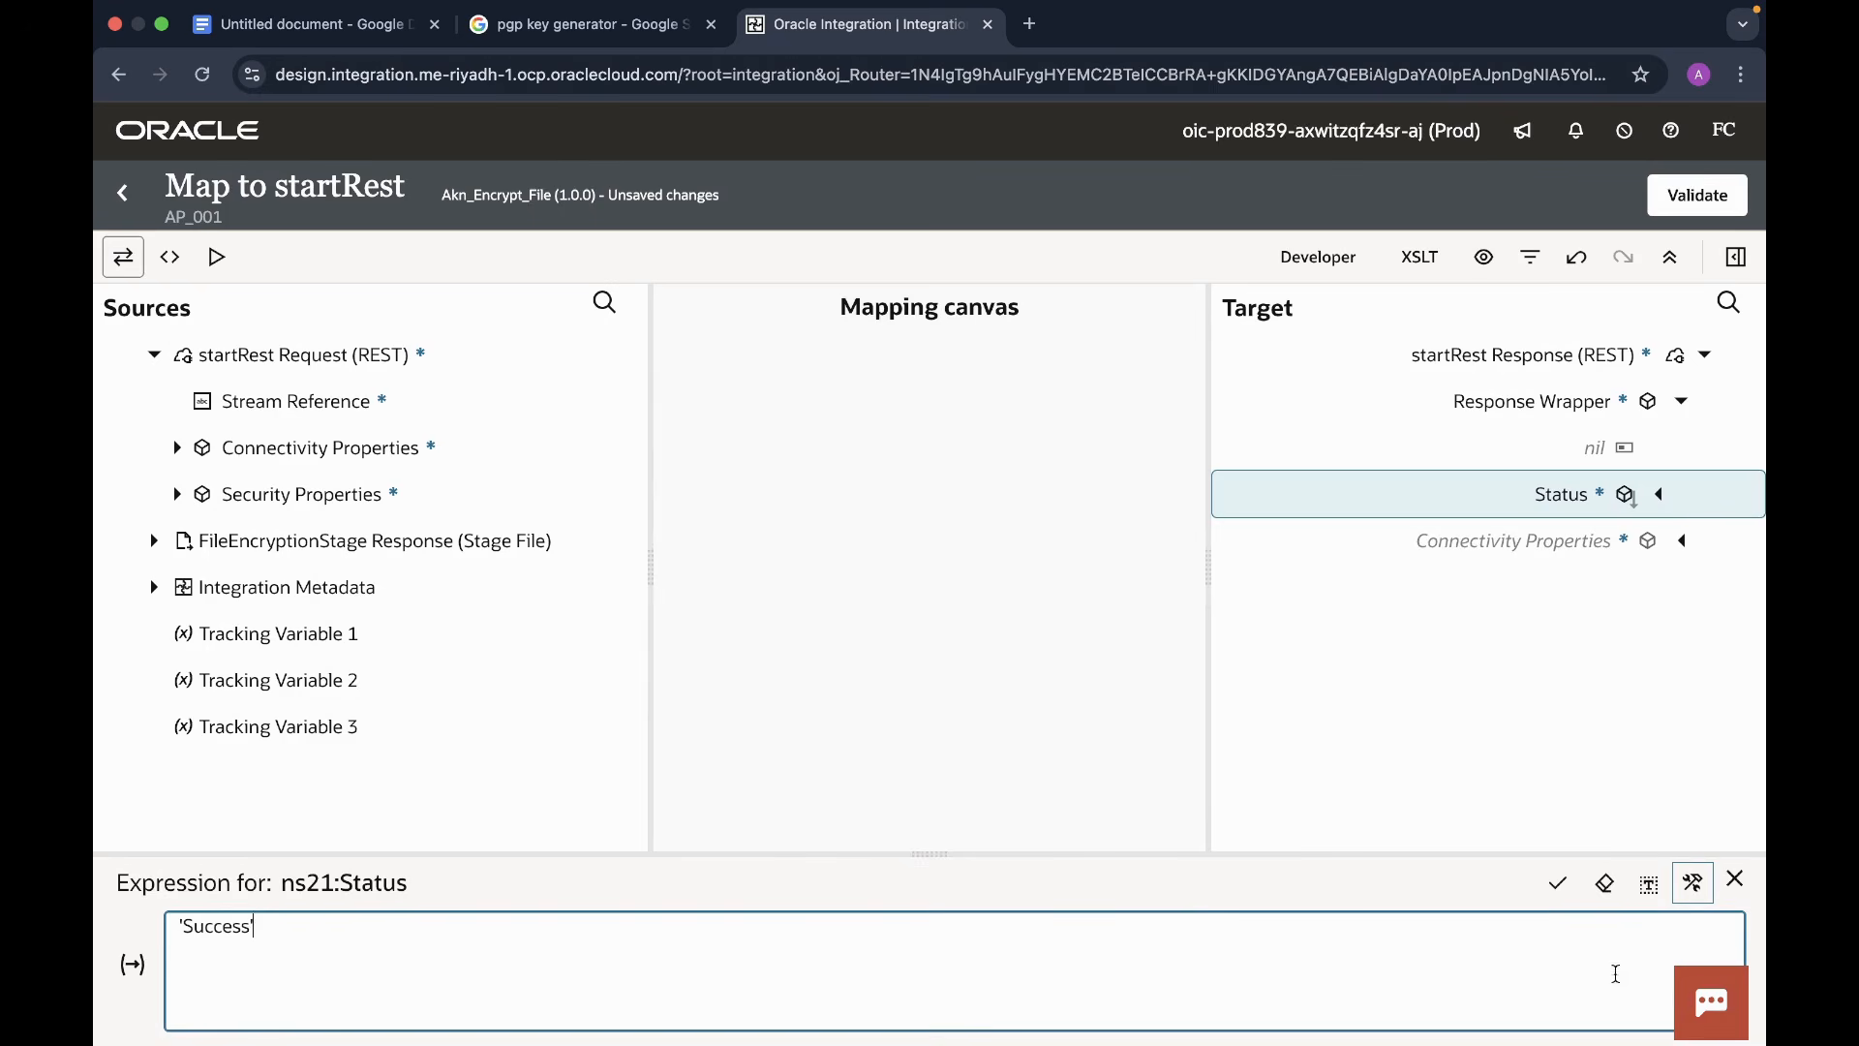
left_click(1557, 883)
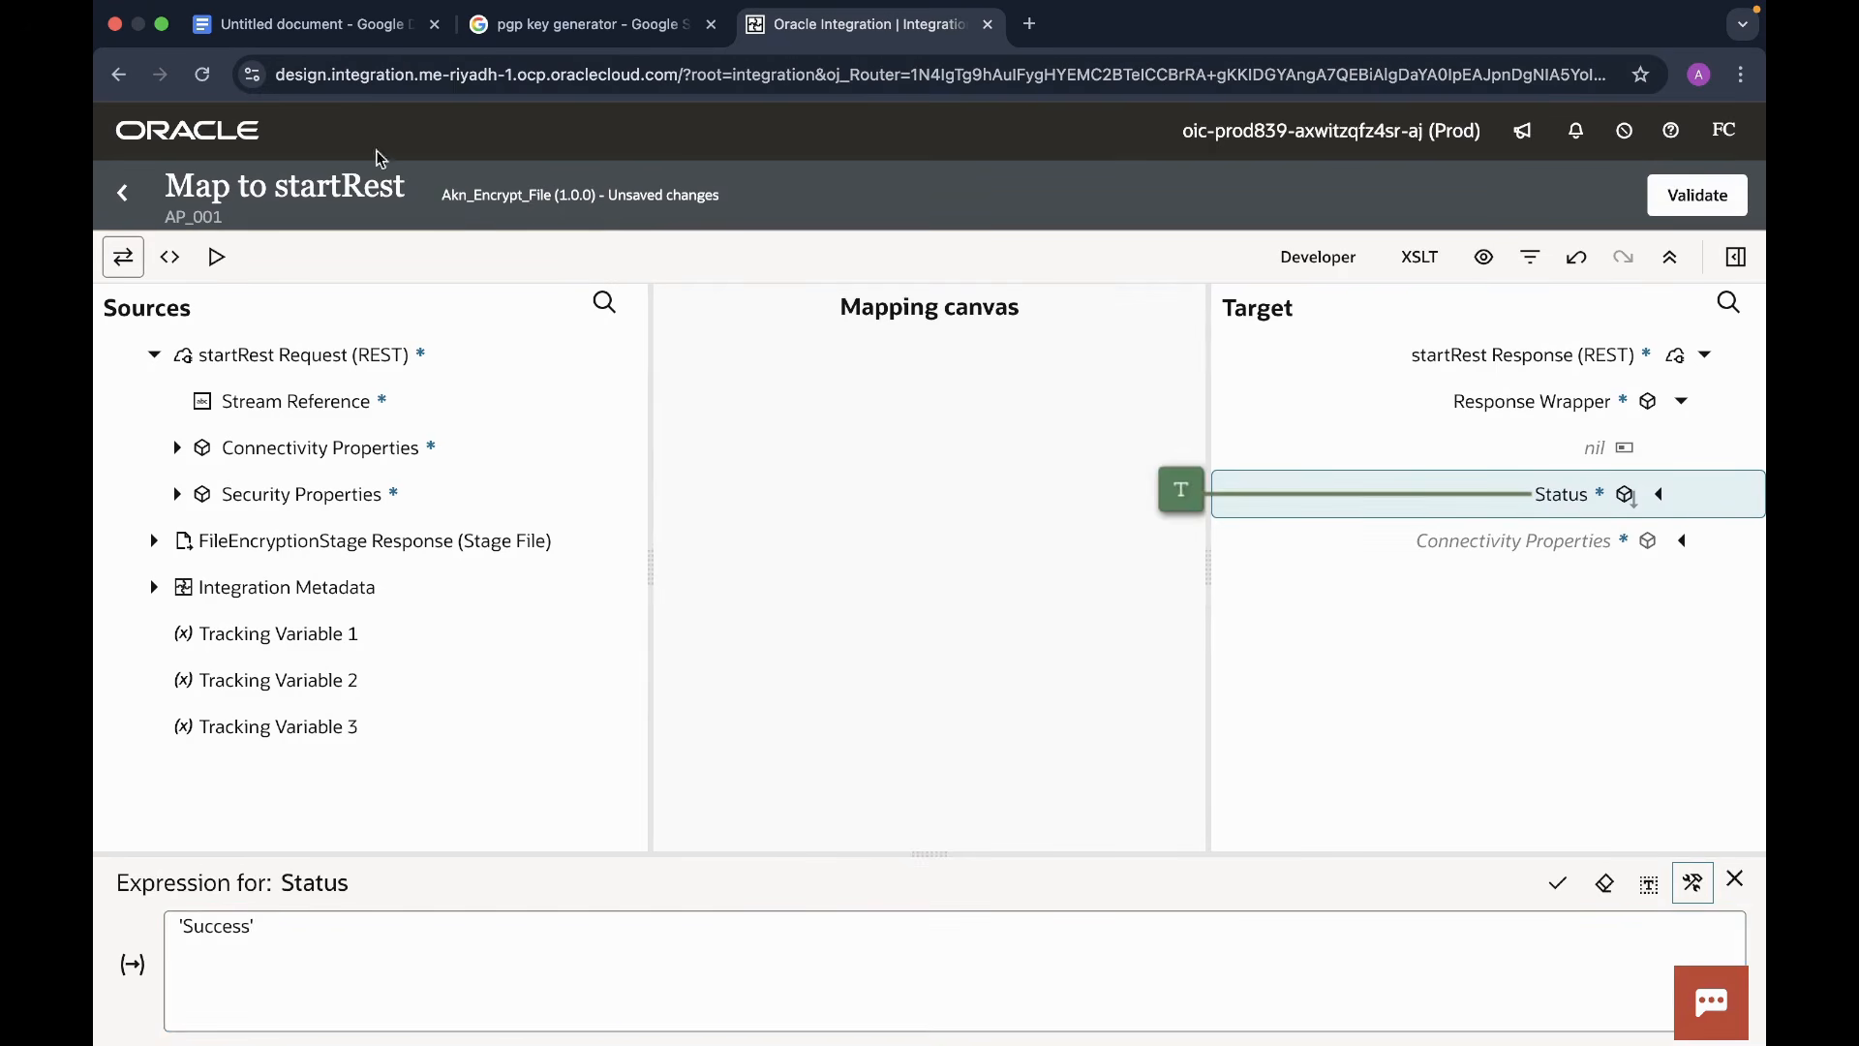
left_click(123, 193)
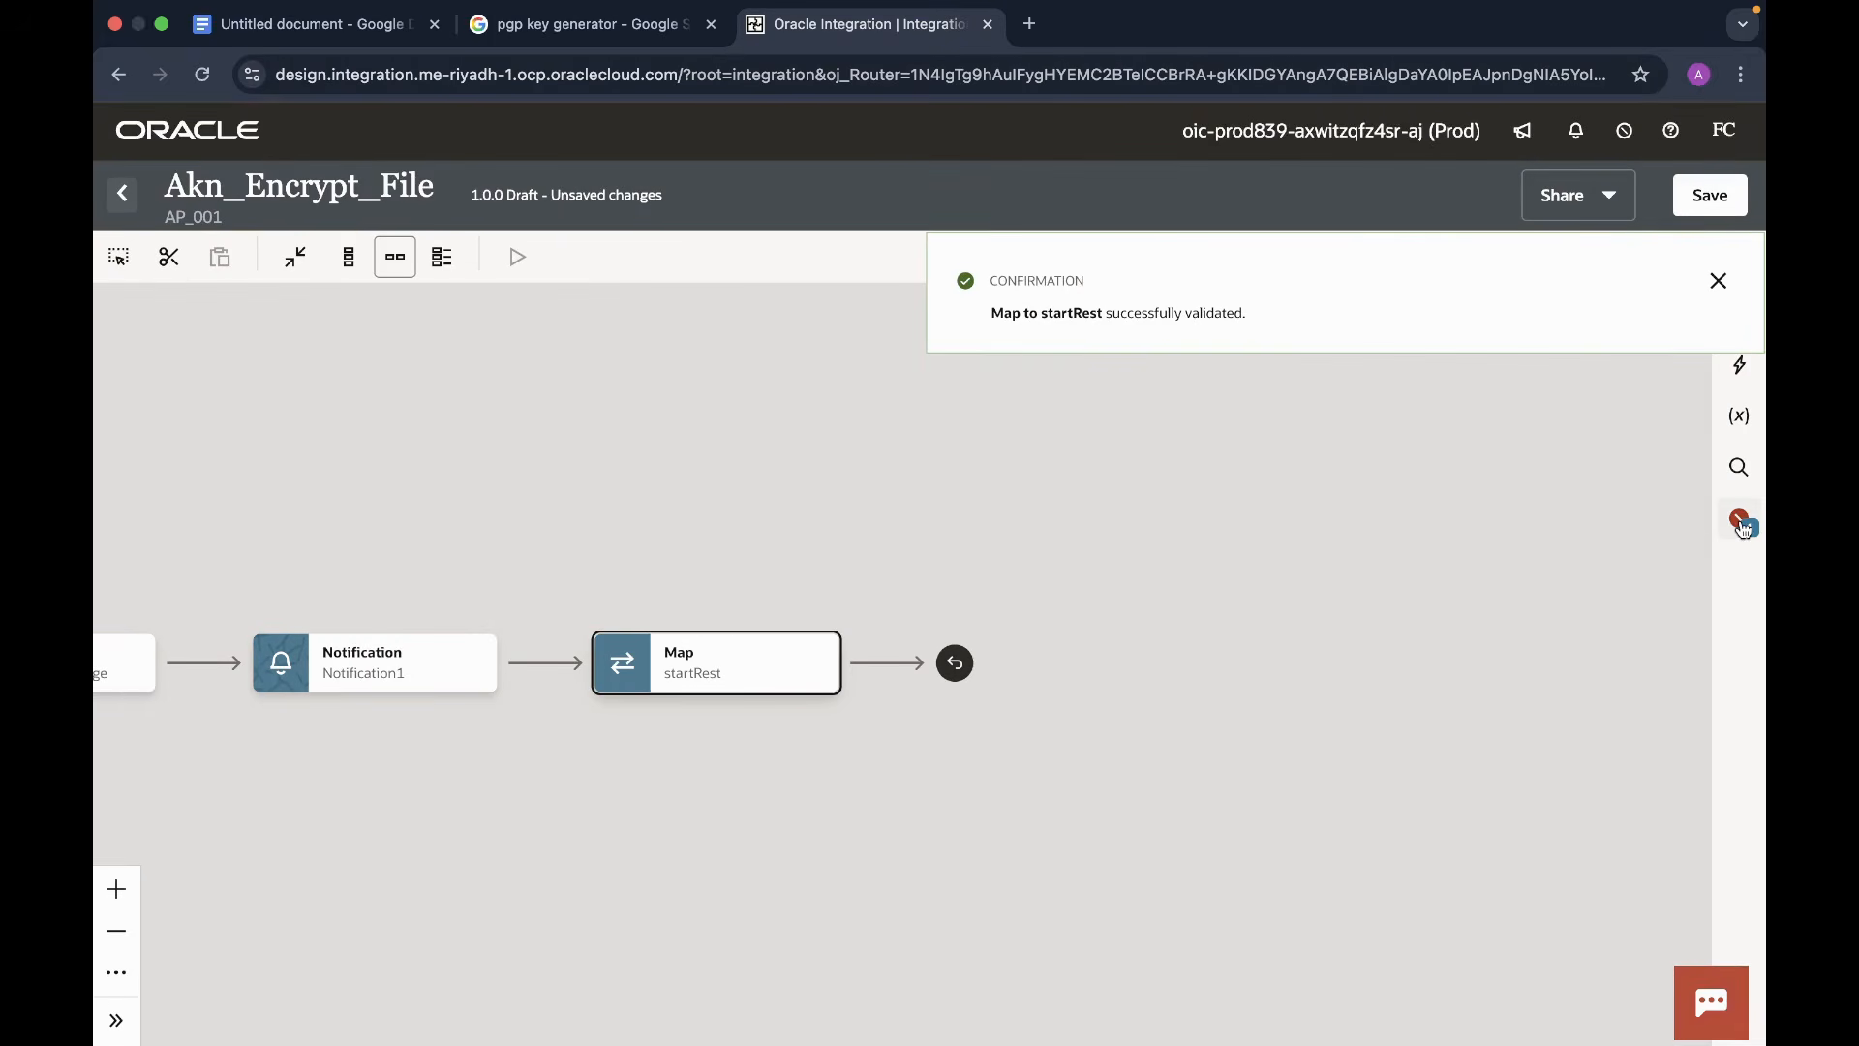
left_click(1741, 524)
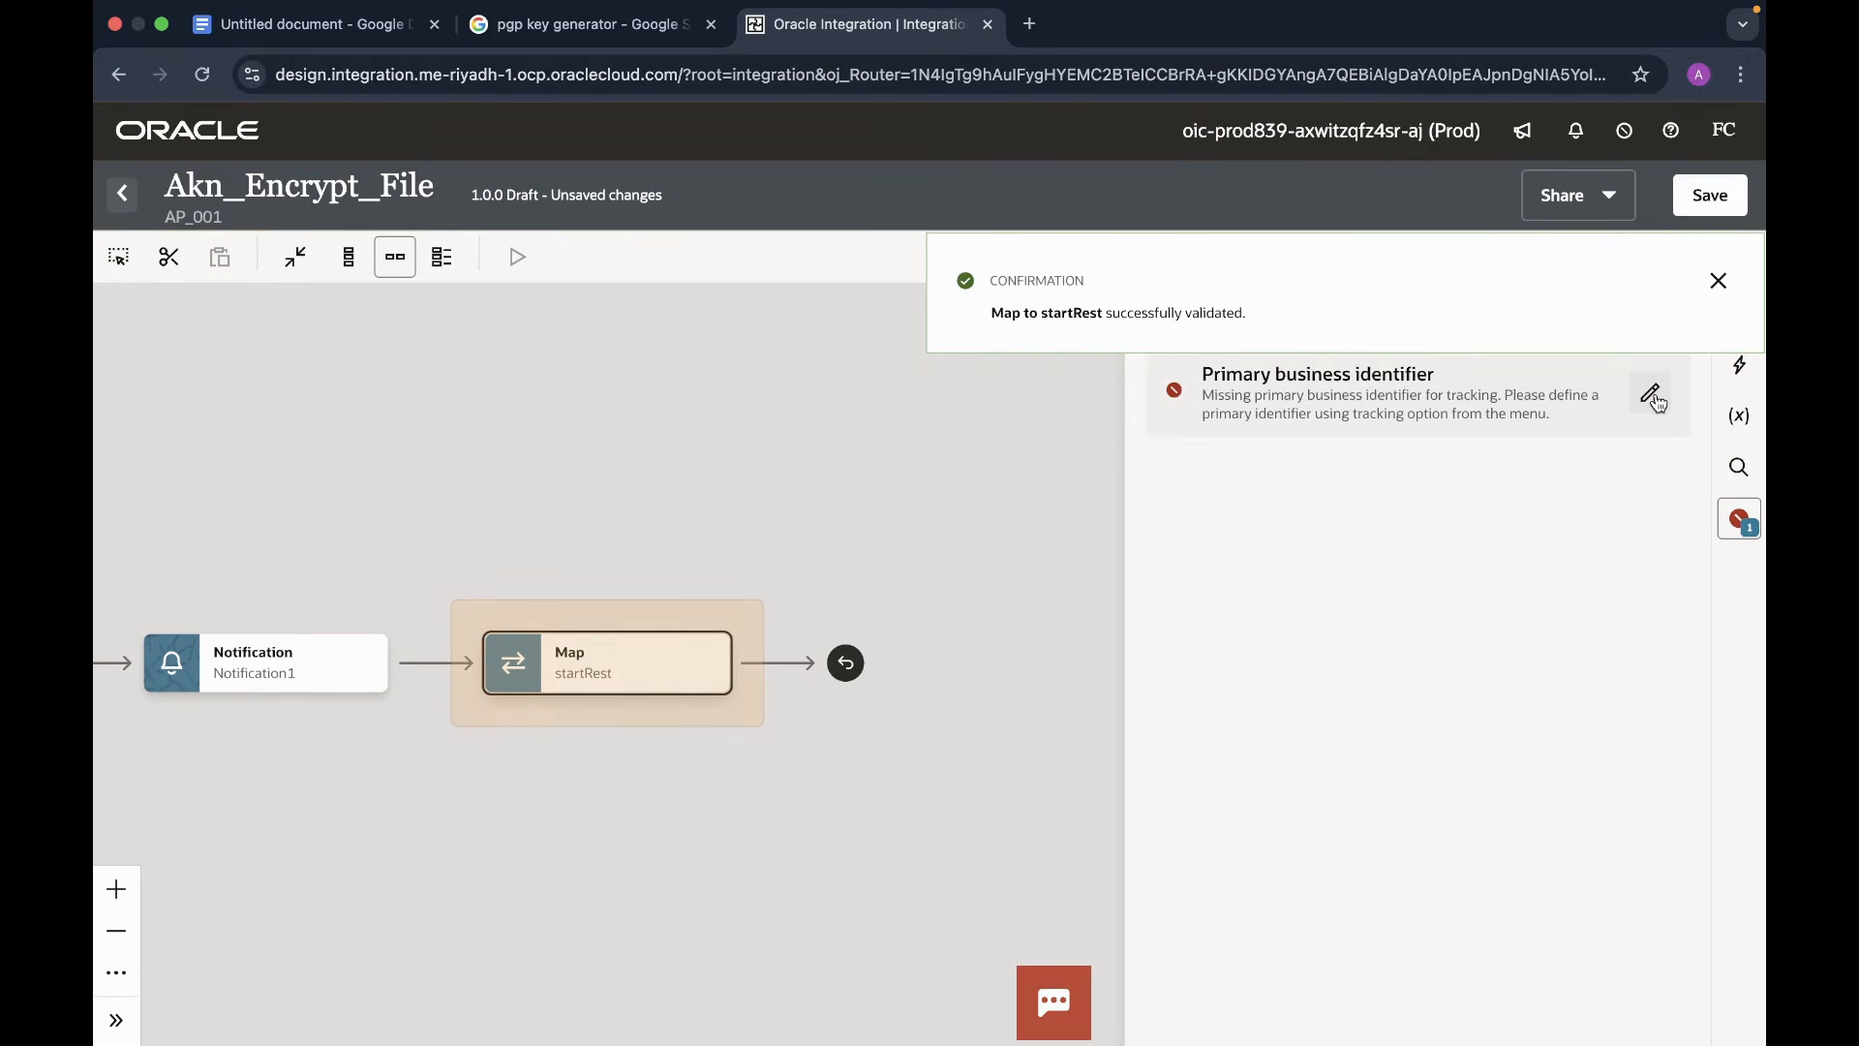
- Use streamReference as primary business identifier, save Akn_Encrypt_File, and go back to AP_001
left_click(1651, 395)
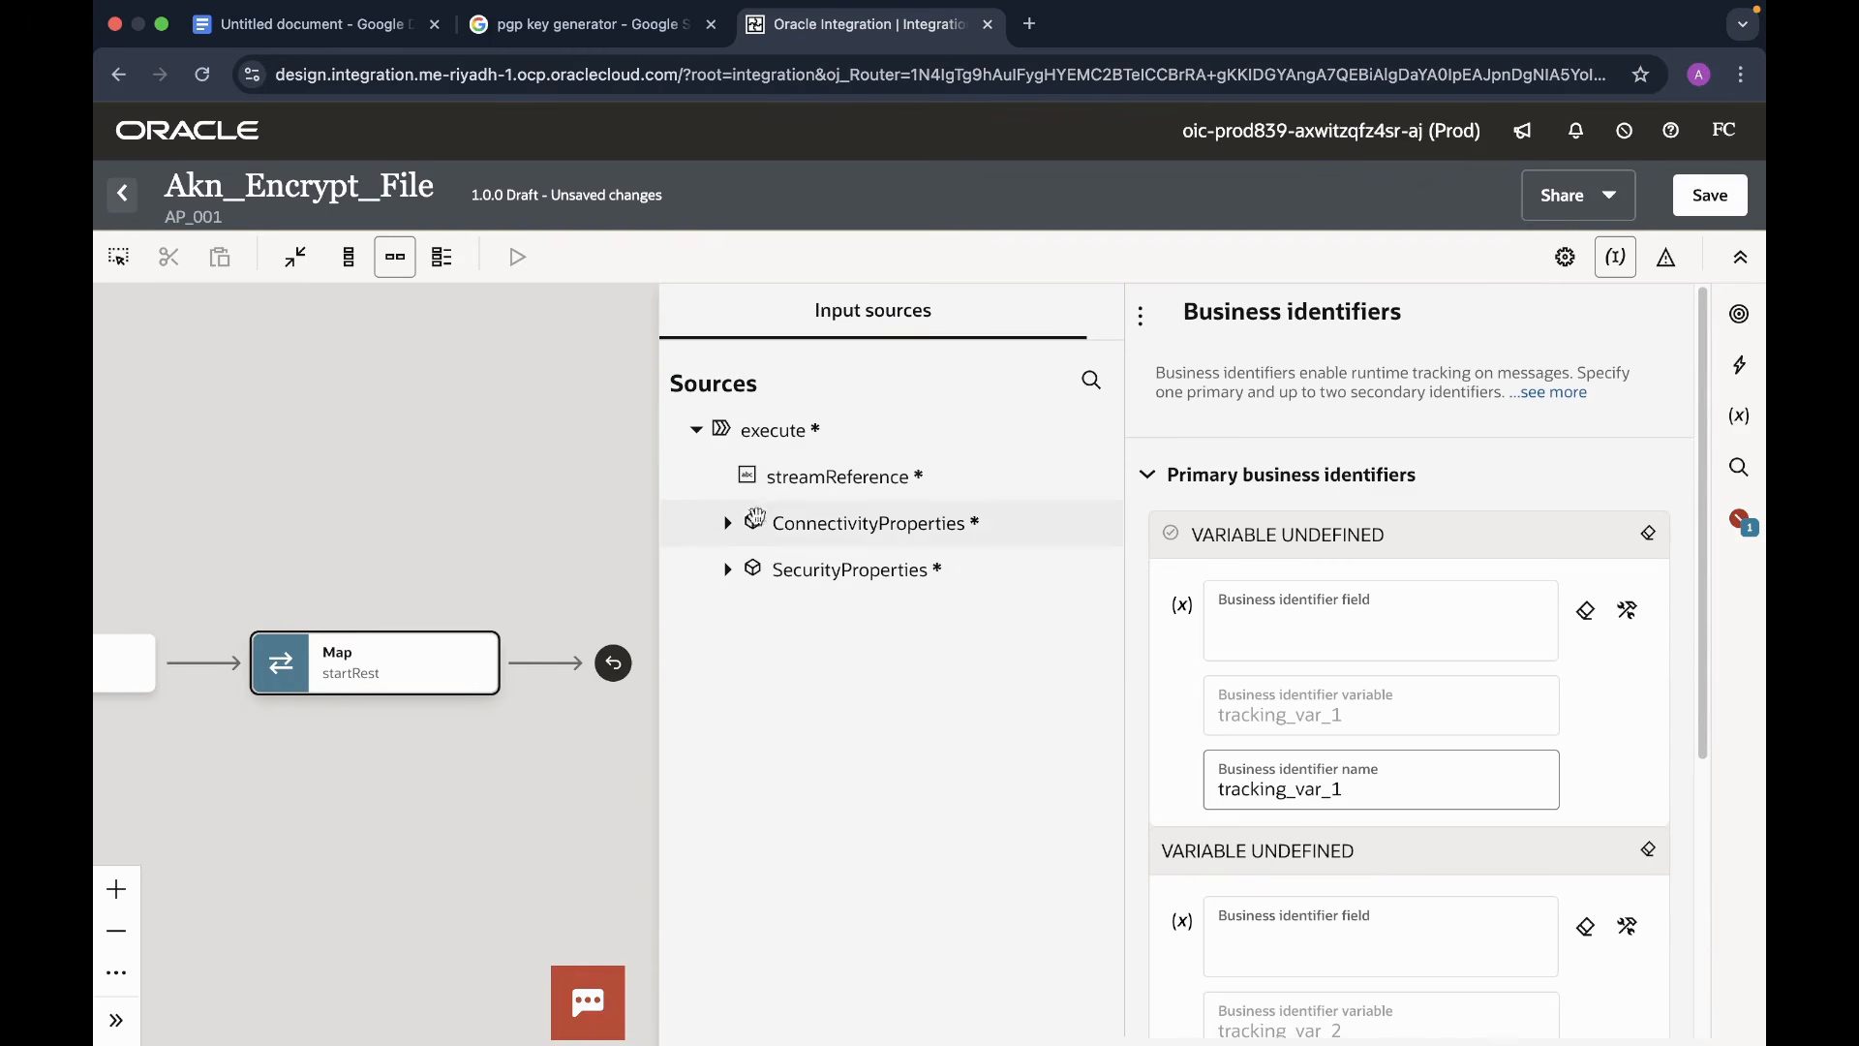
left_click_drag(838, 477, 1380, 630)
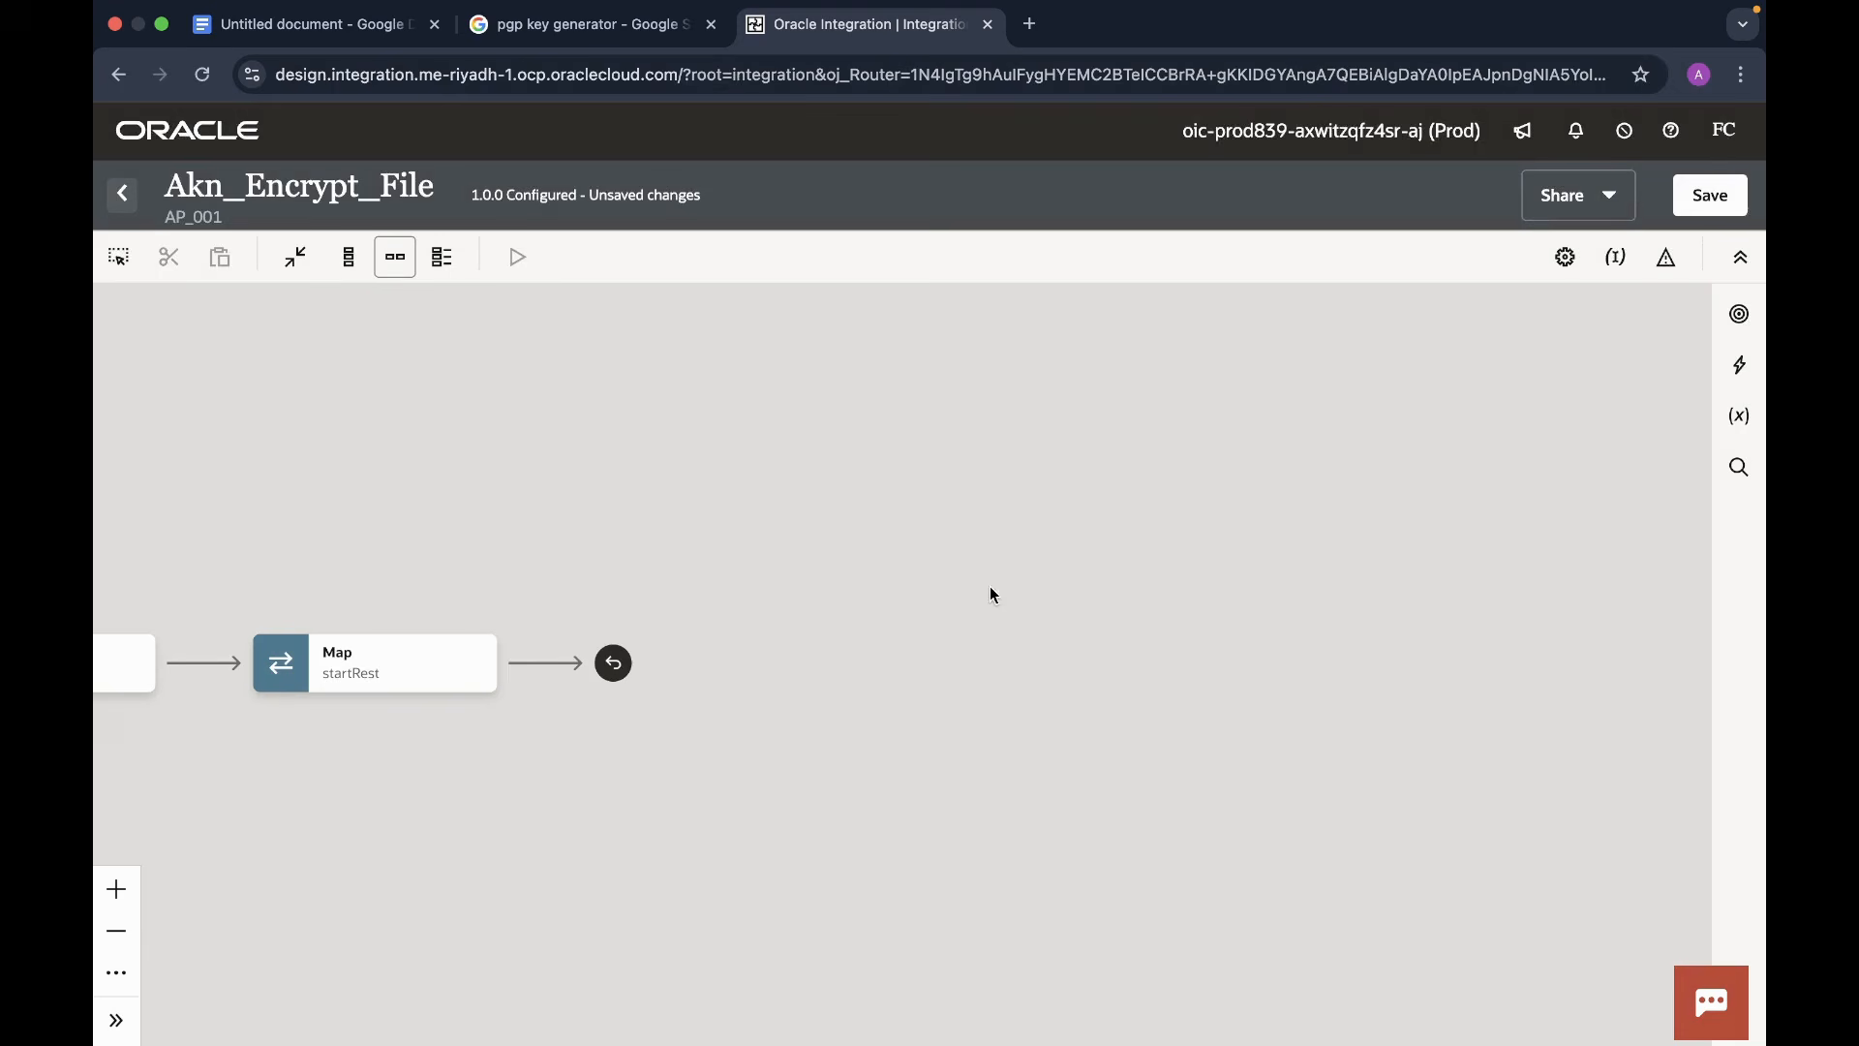
left_click_drag(564, 416, 1608, 292)
left_click(1709, 196)
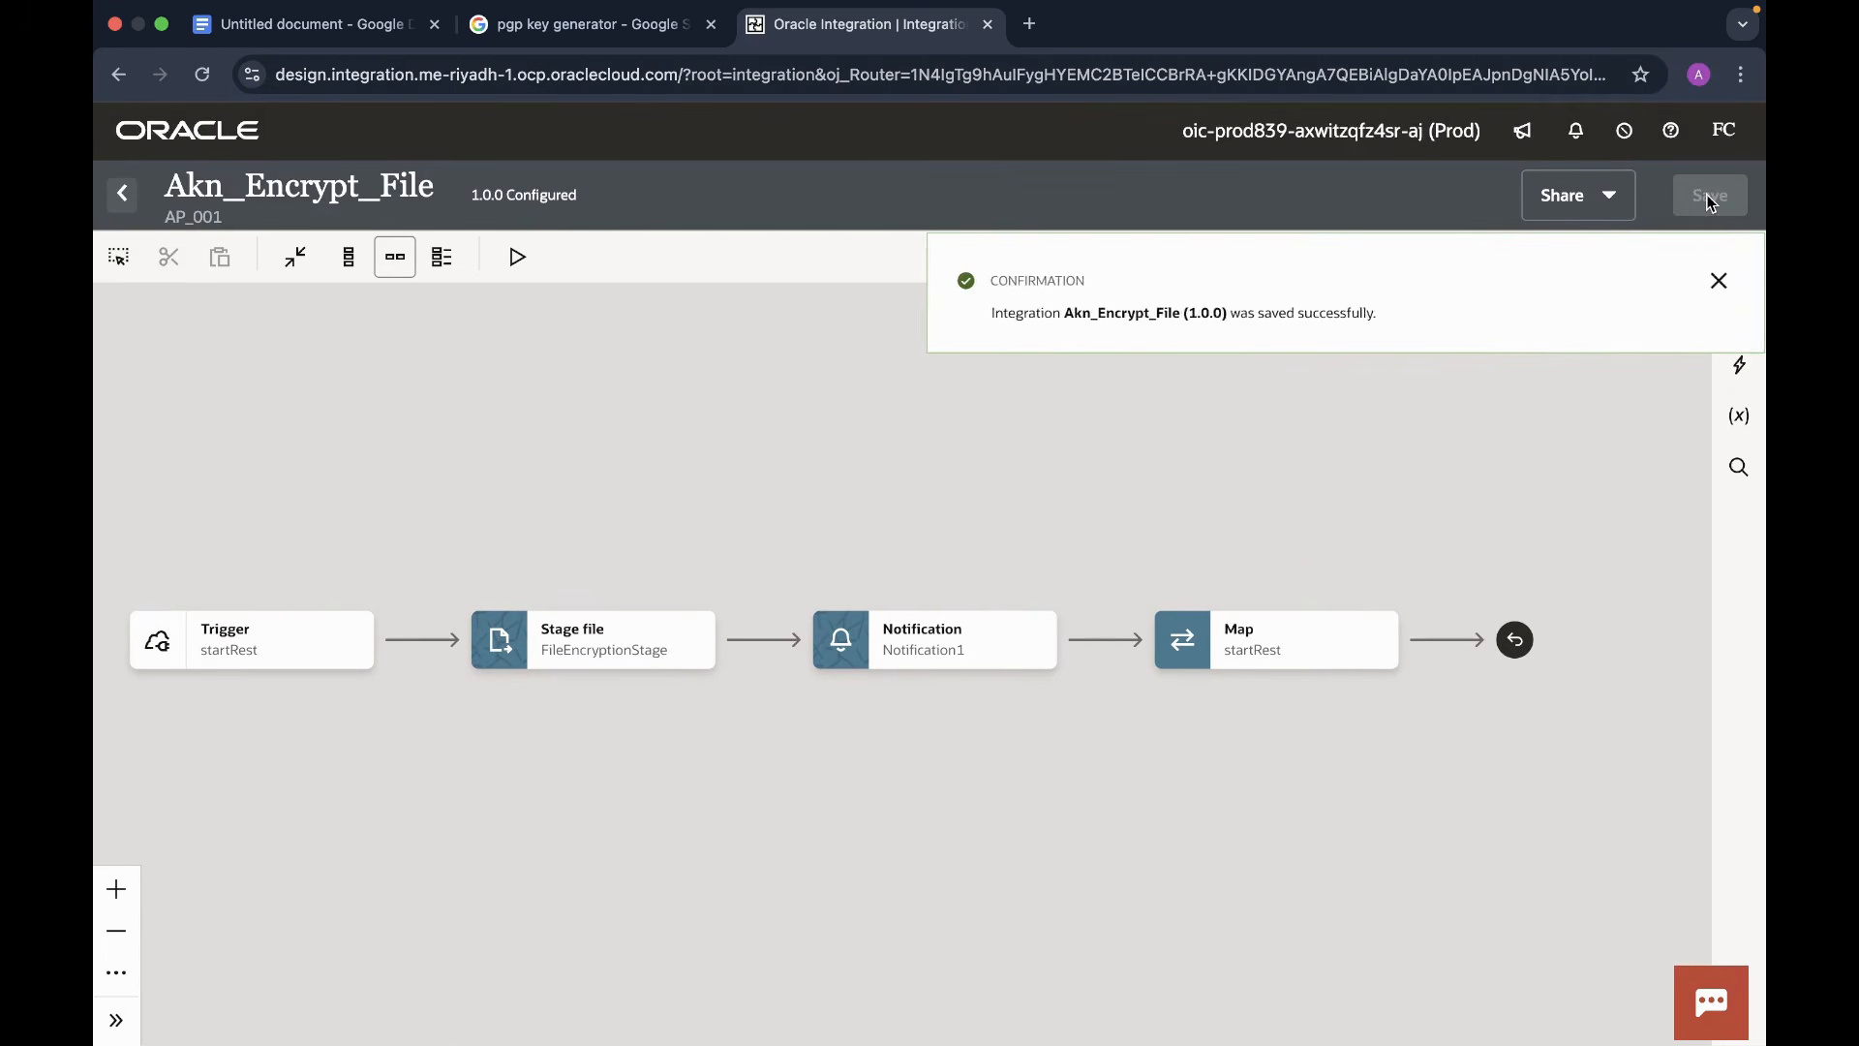
left_click(1718, 281)
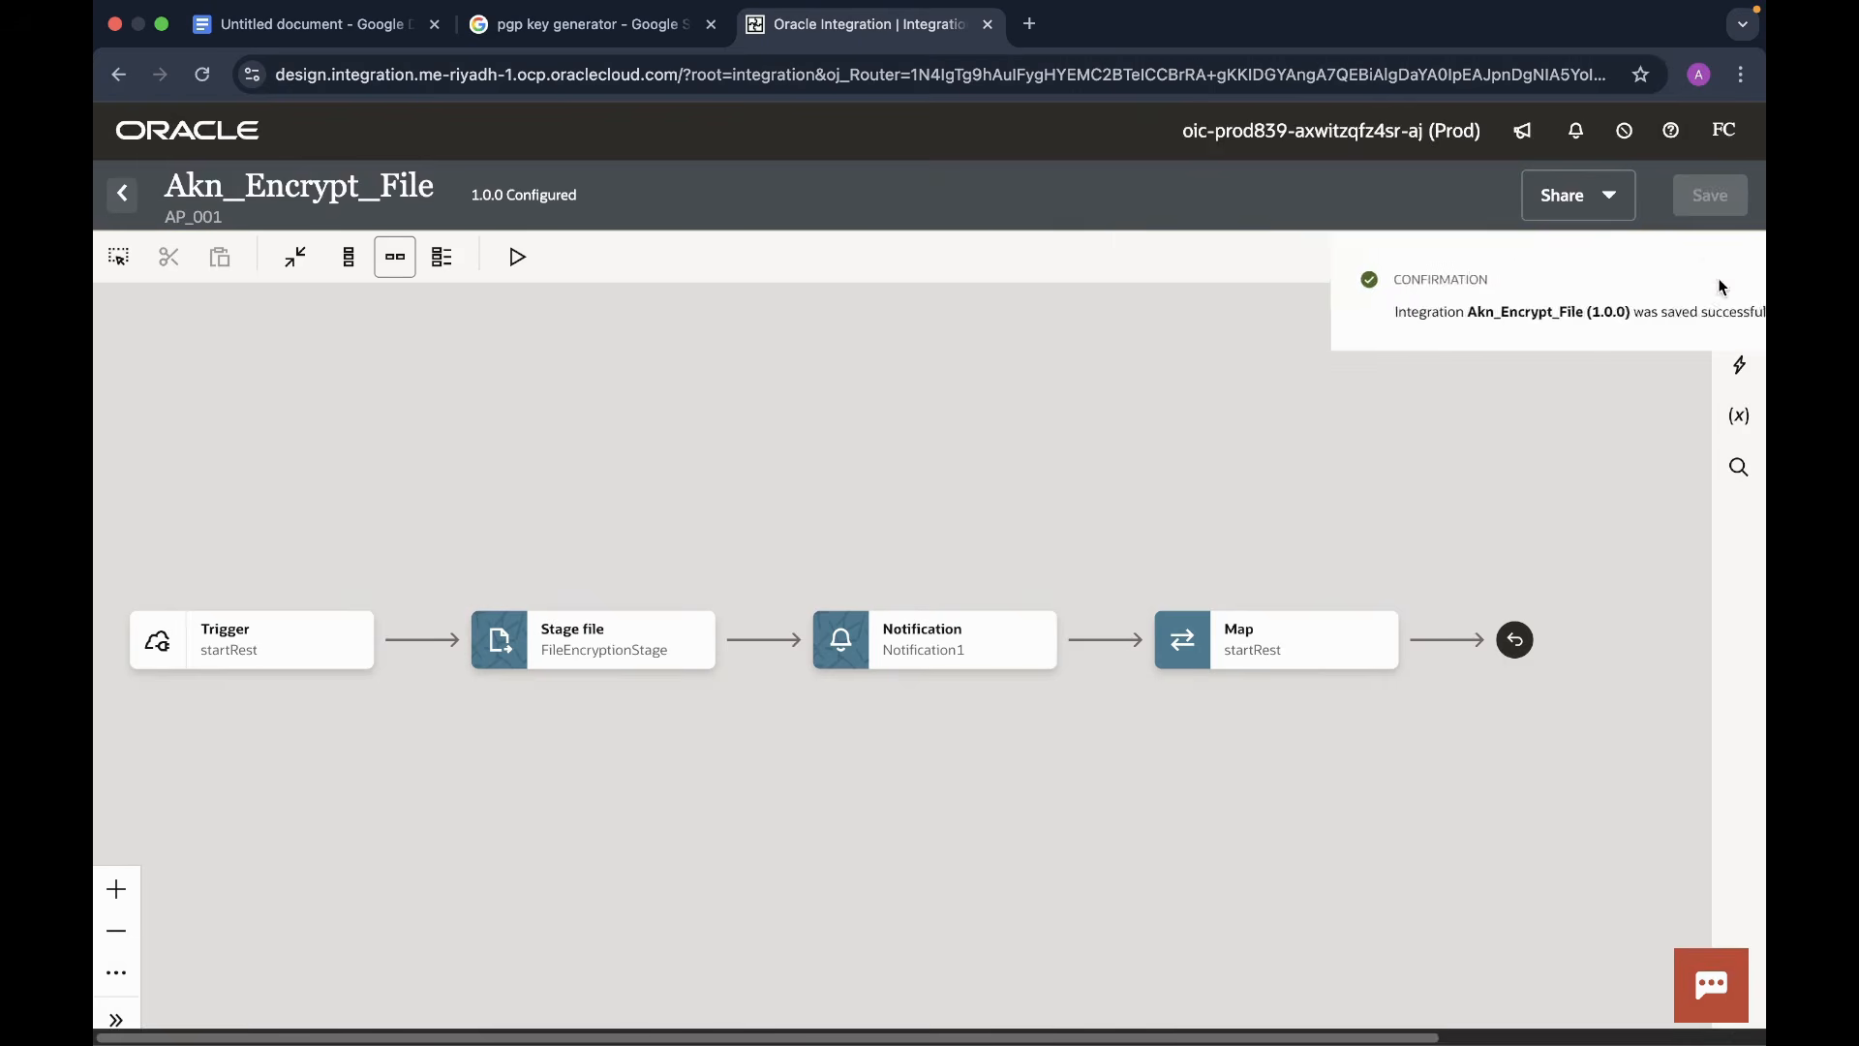
left_click(123, 199)
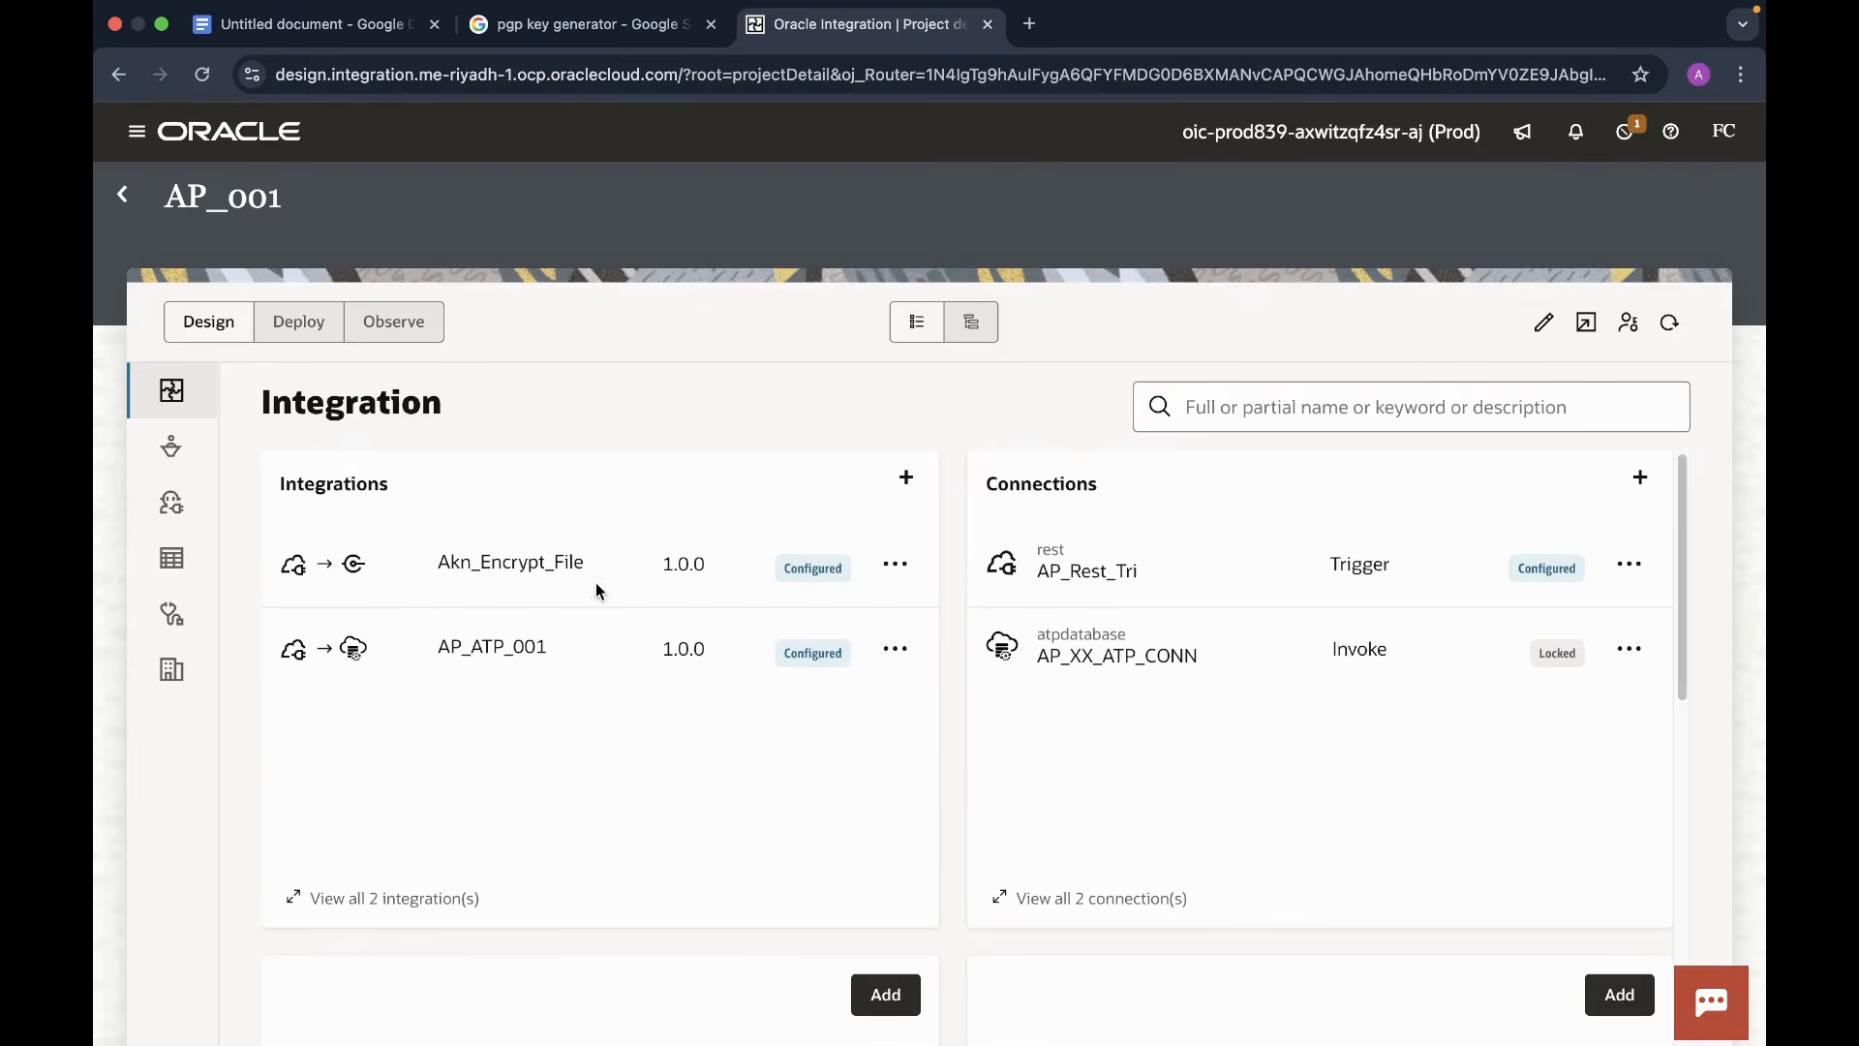
- Activate the Akn_Encrypt_File integration with Debug tracing
left_click(896, 573)
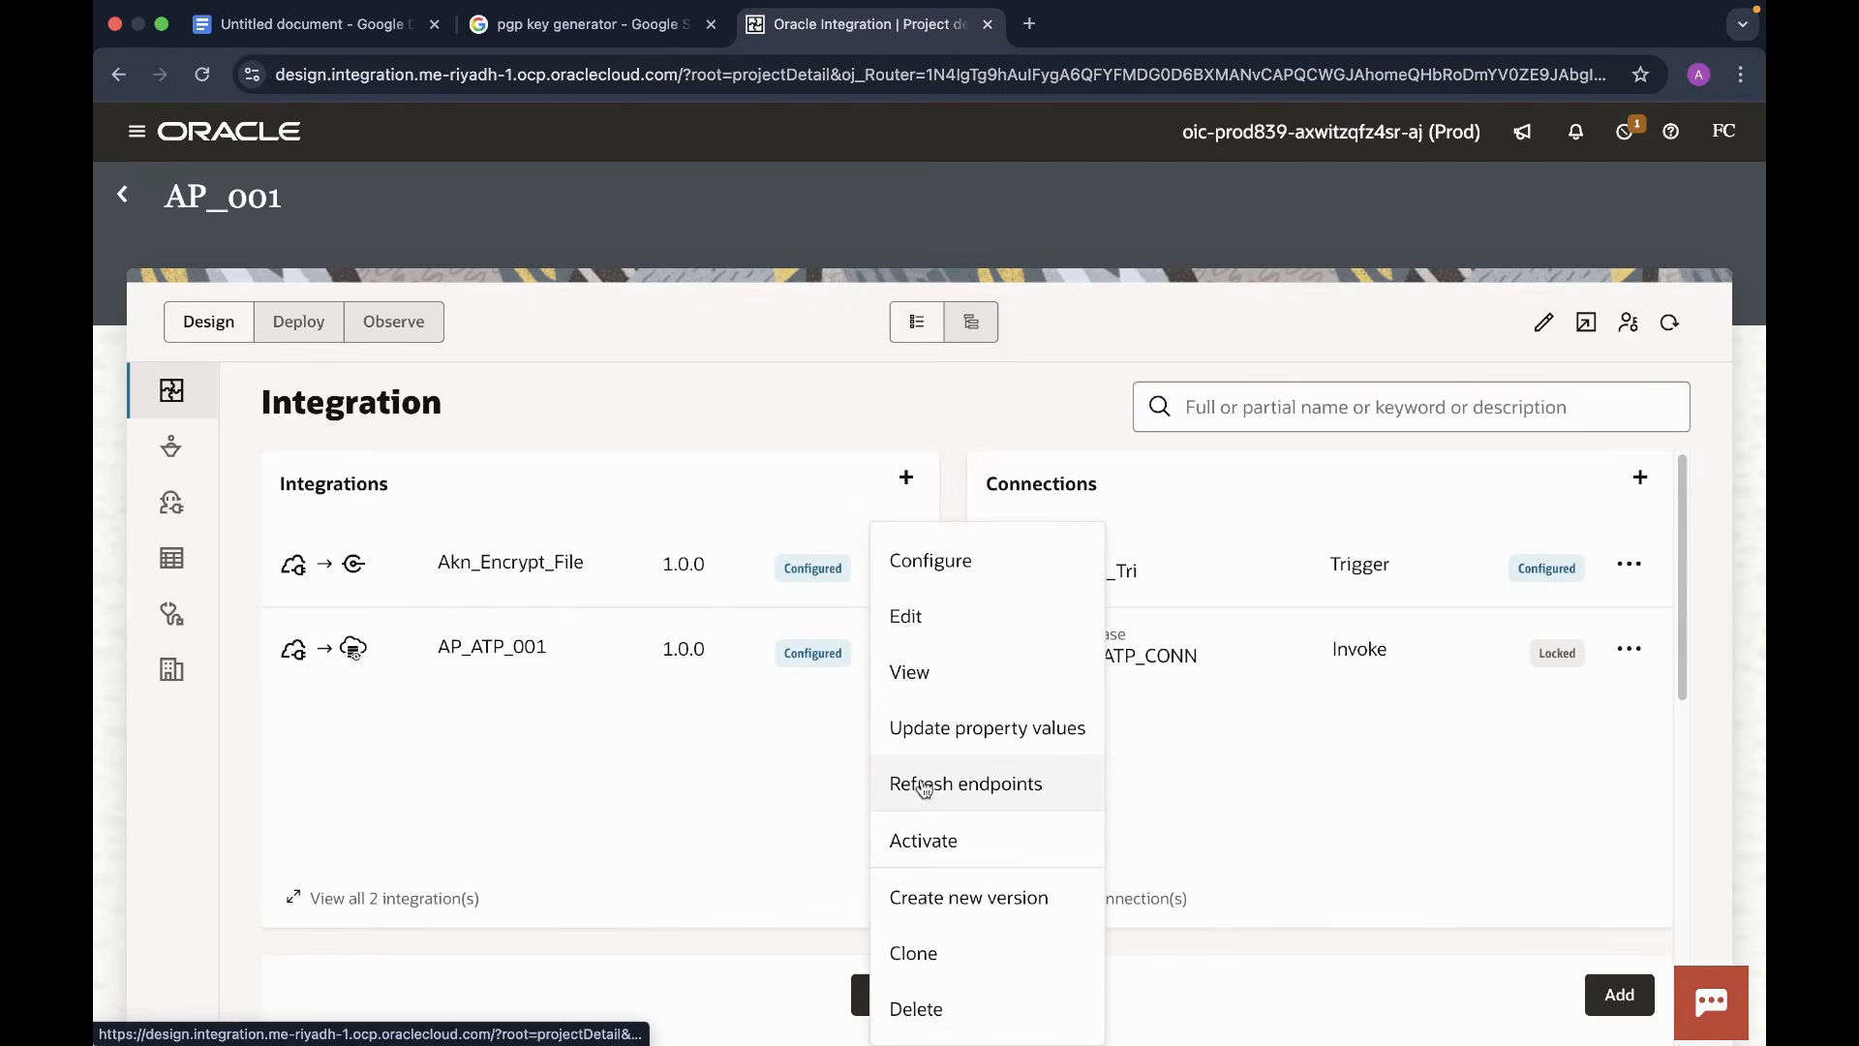
left_click(909, 835)
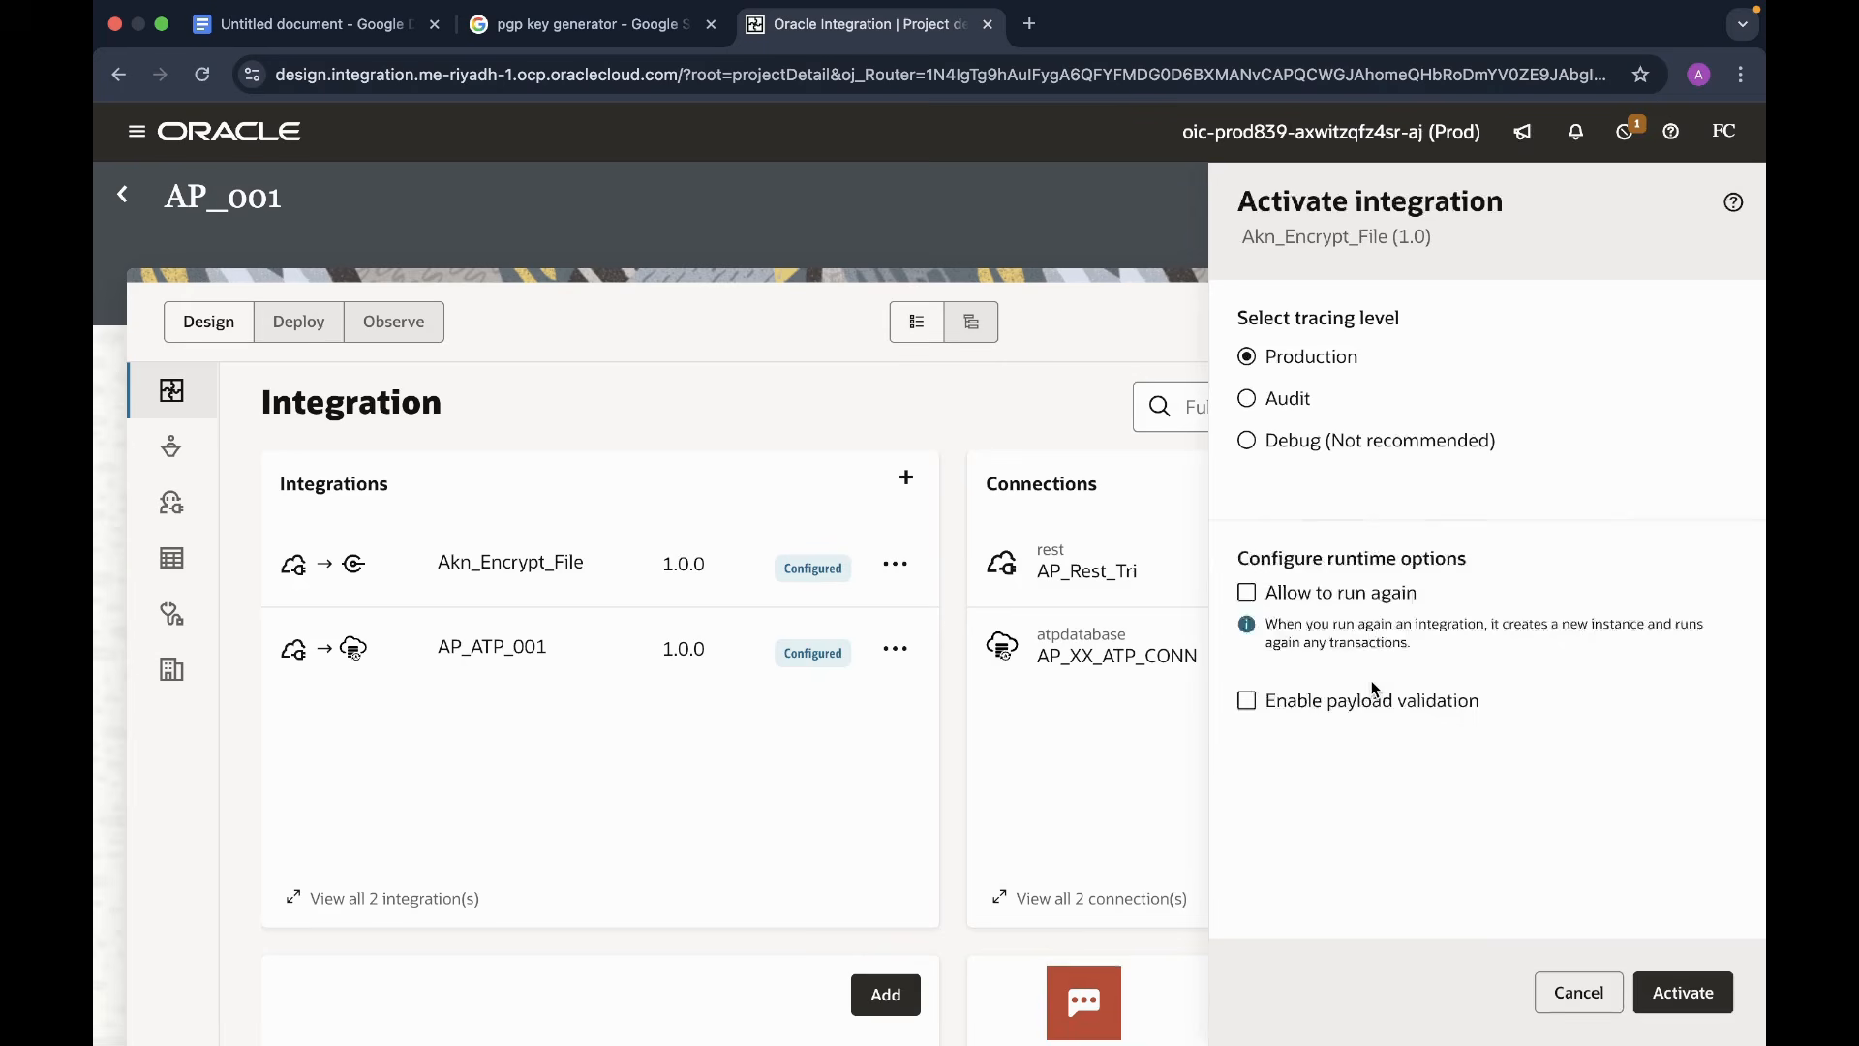
left_click(1246, 441)
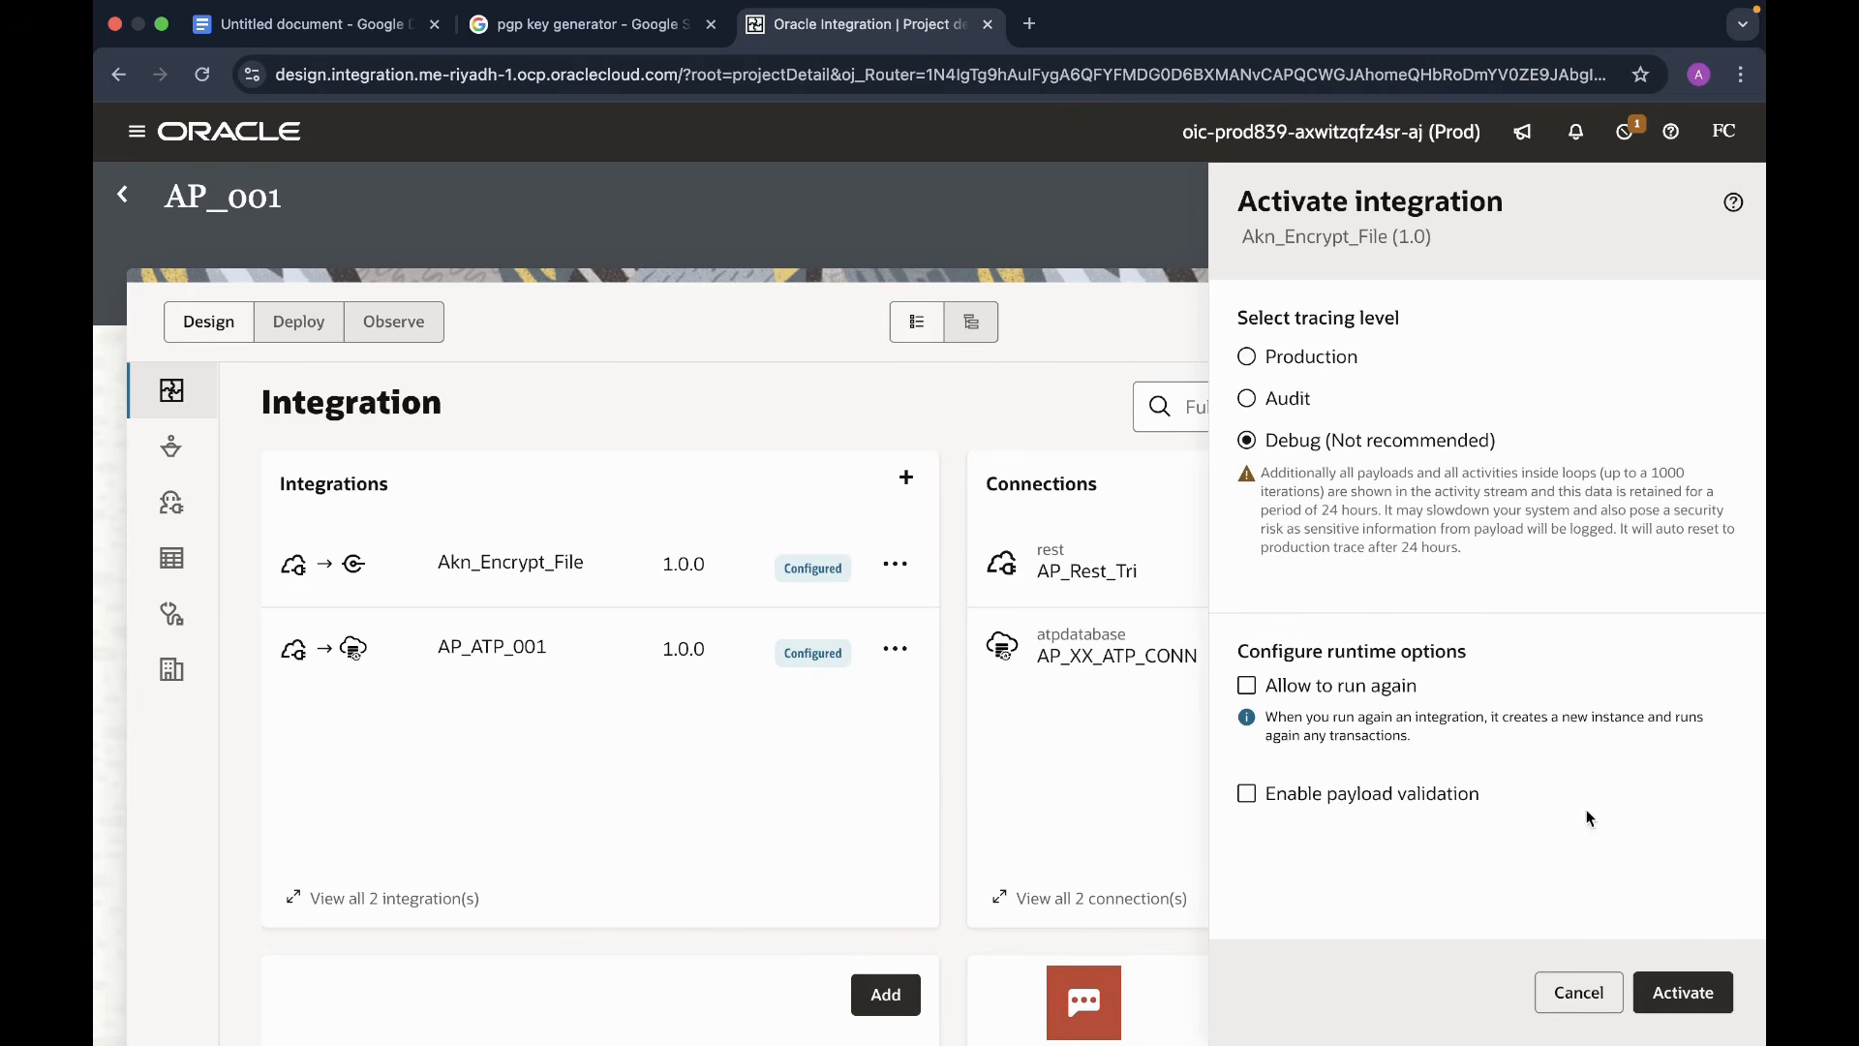
left_click(1669, 998)
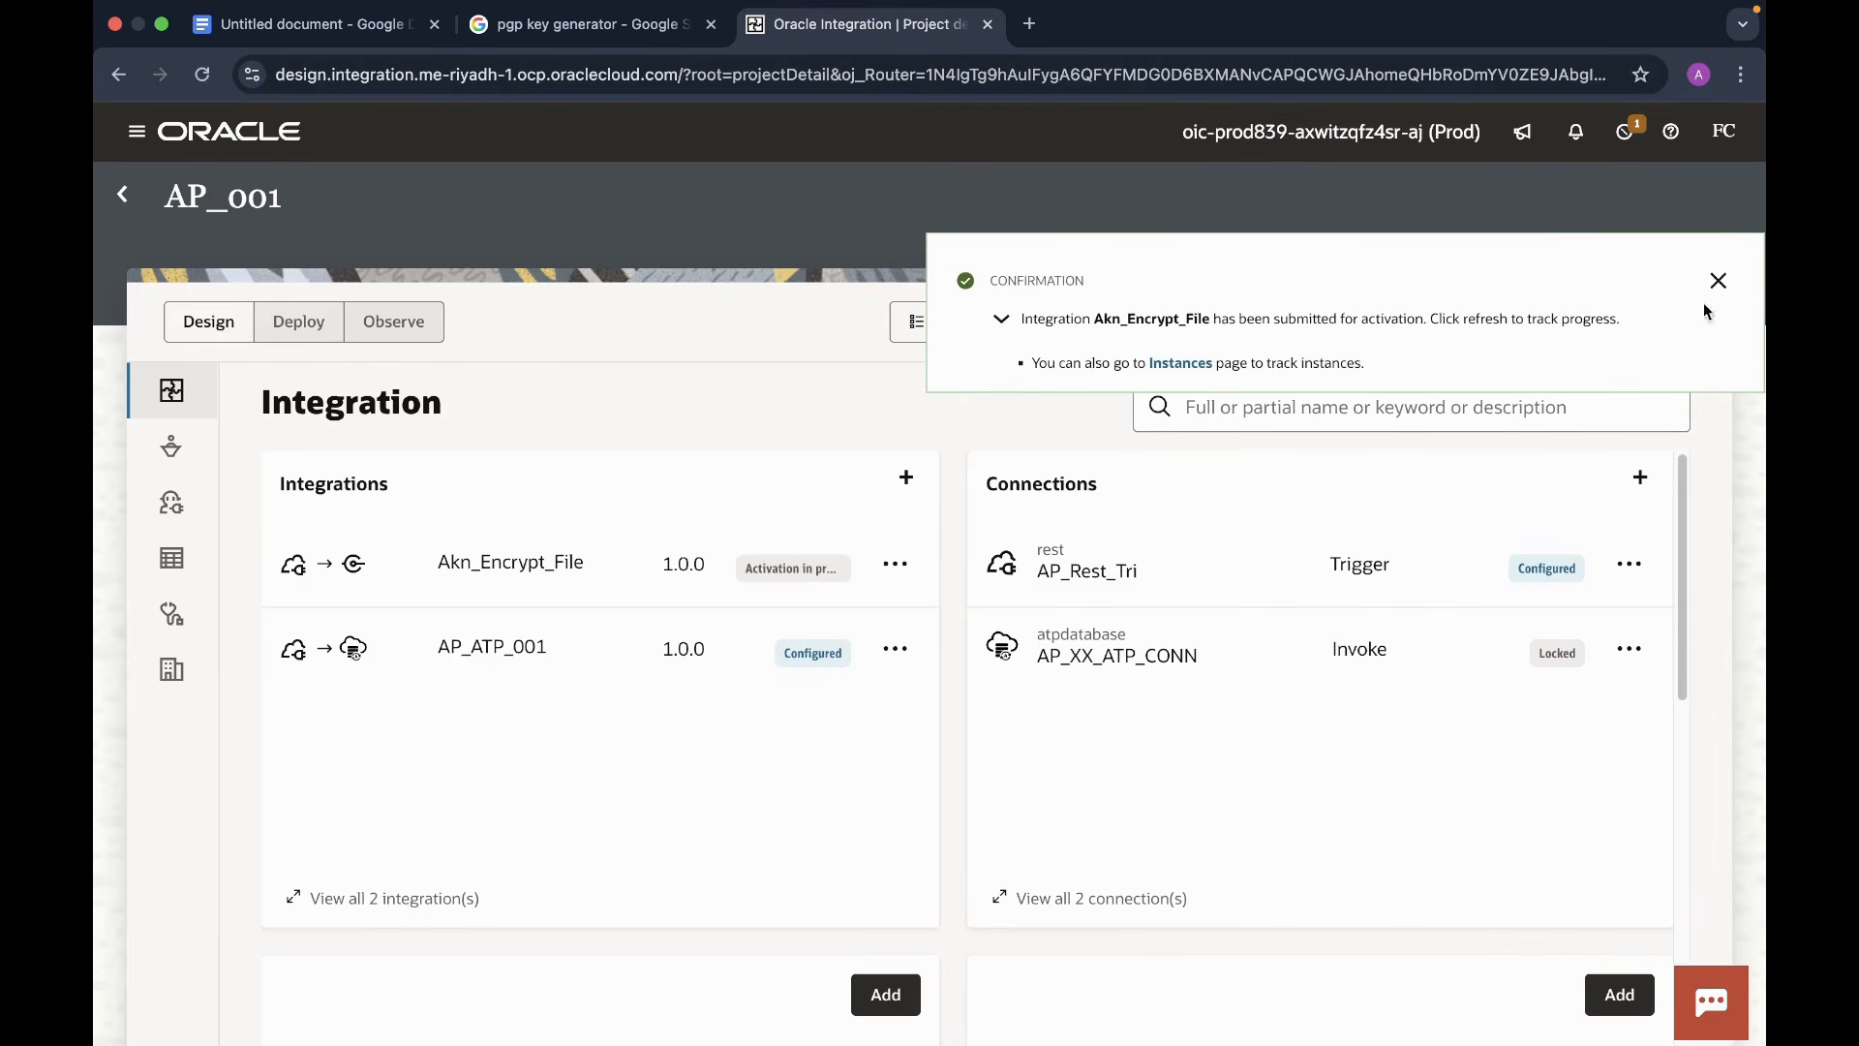
left_click(894, 564)
- Test-run Akn_Encrypt_File with PGP keys/Employee.csv as the request body, getting 200 OK Success
left_click(908, 729)
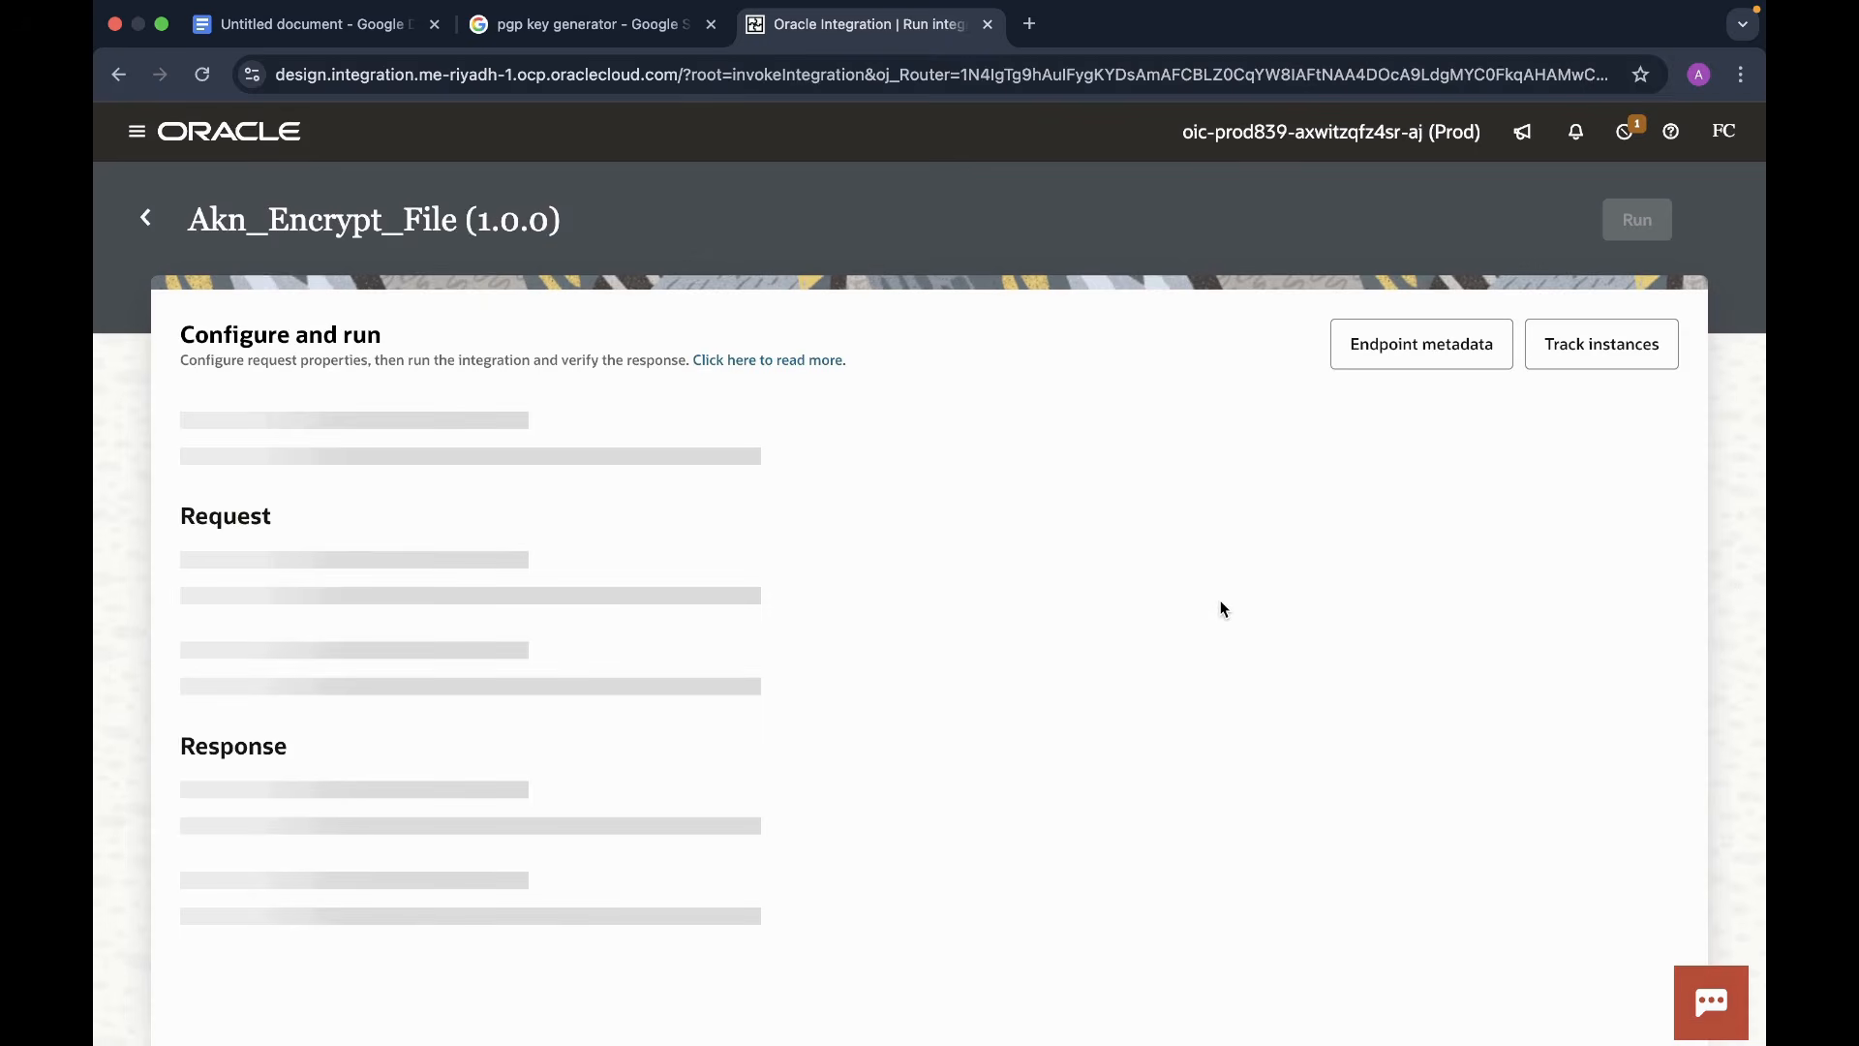
left_click(483, 545)
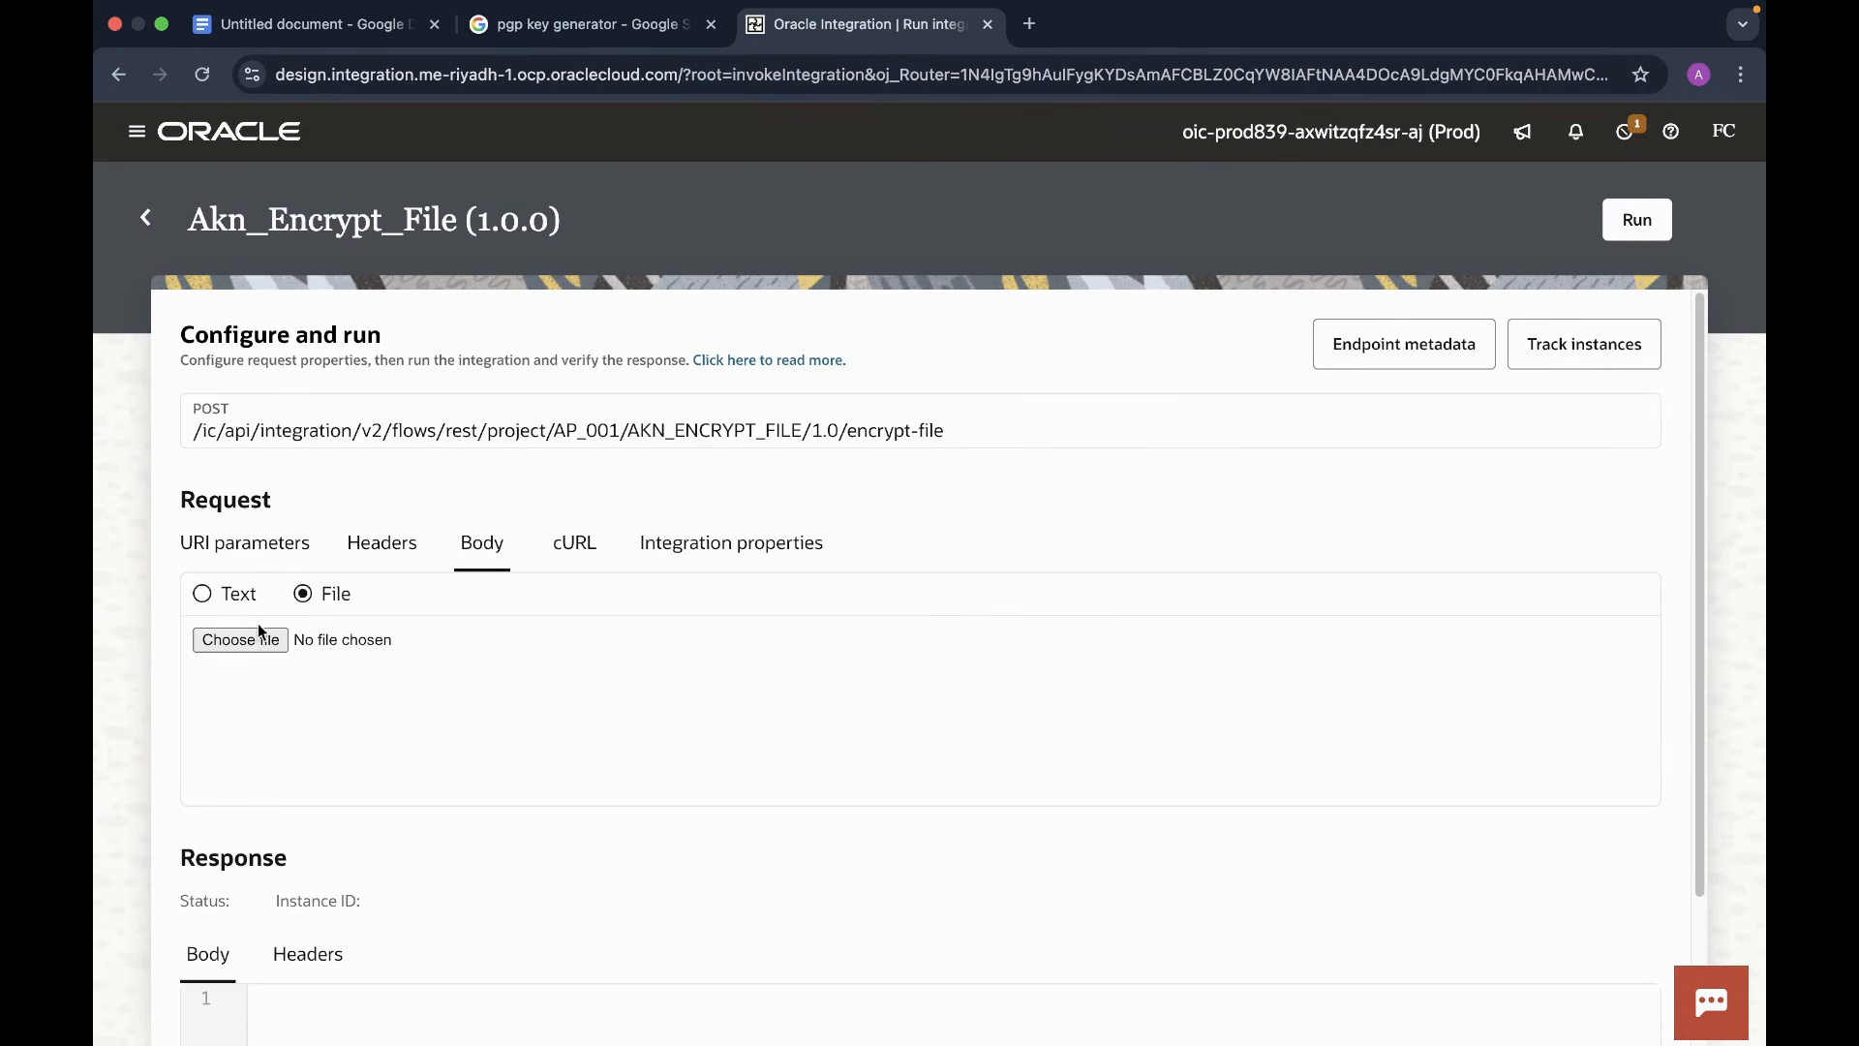
left_click(232, 641)
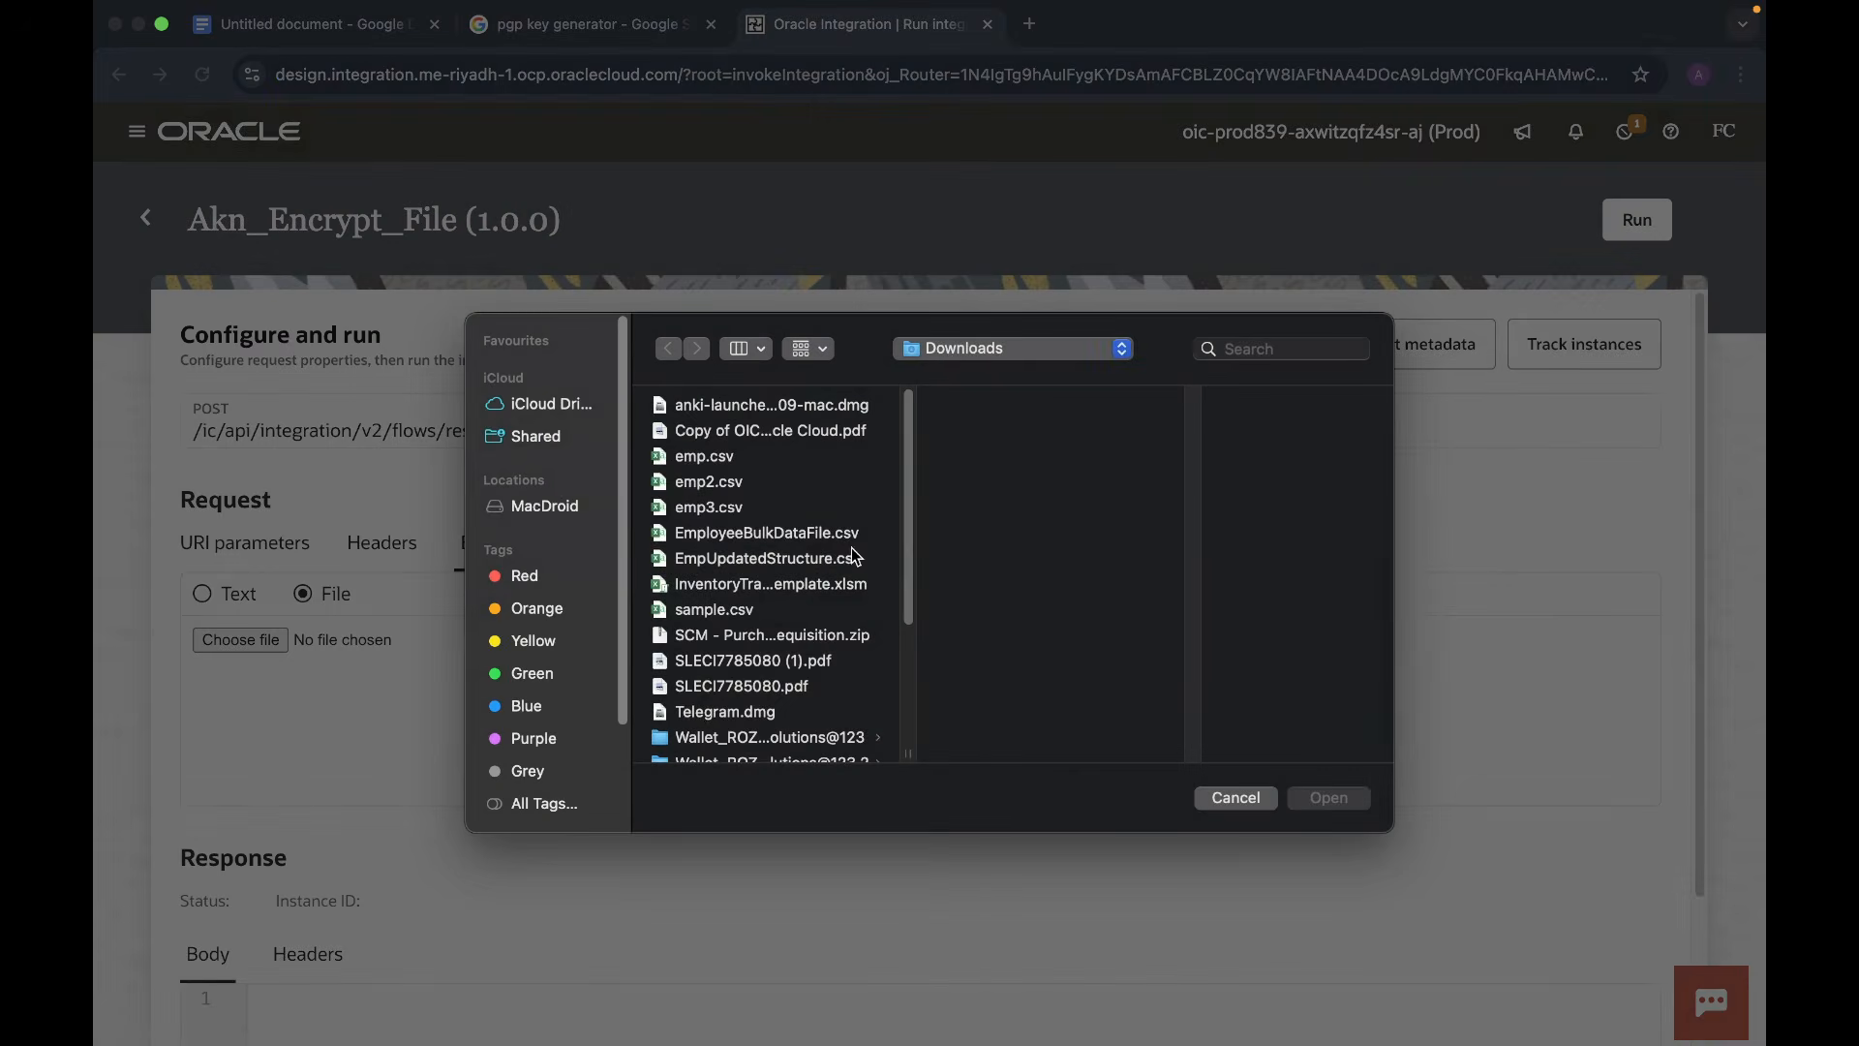
left_click(1123, 357)
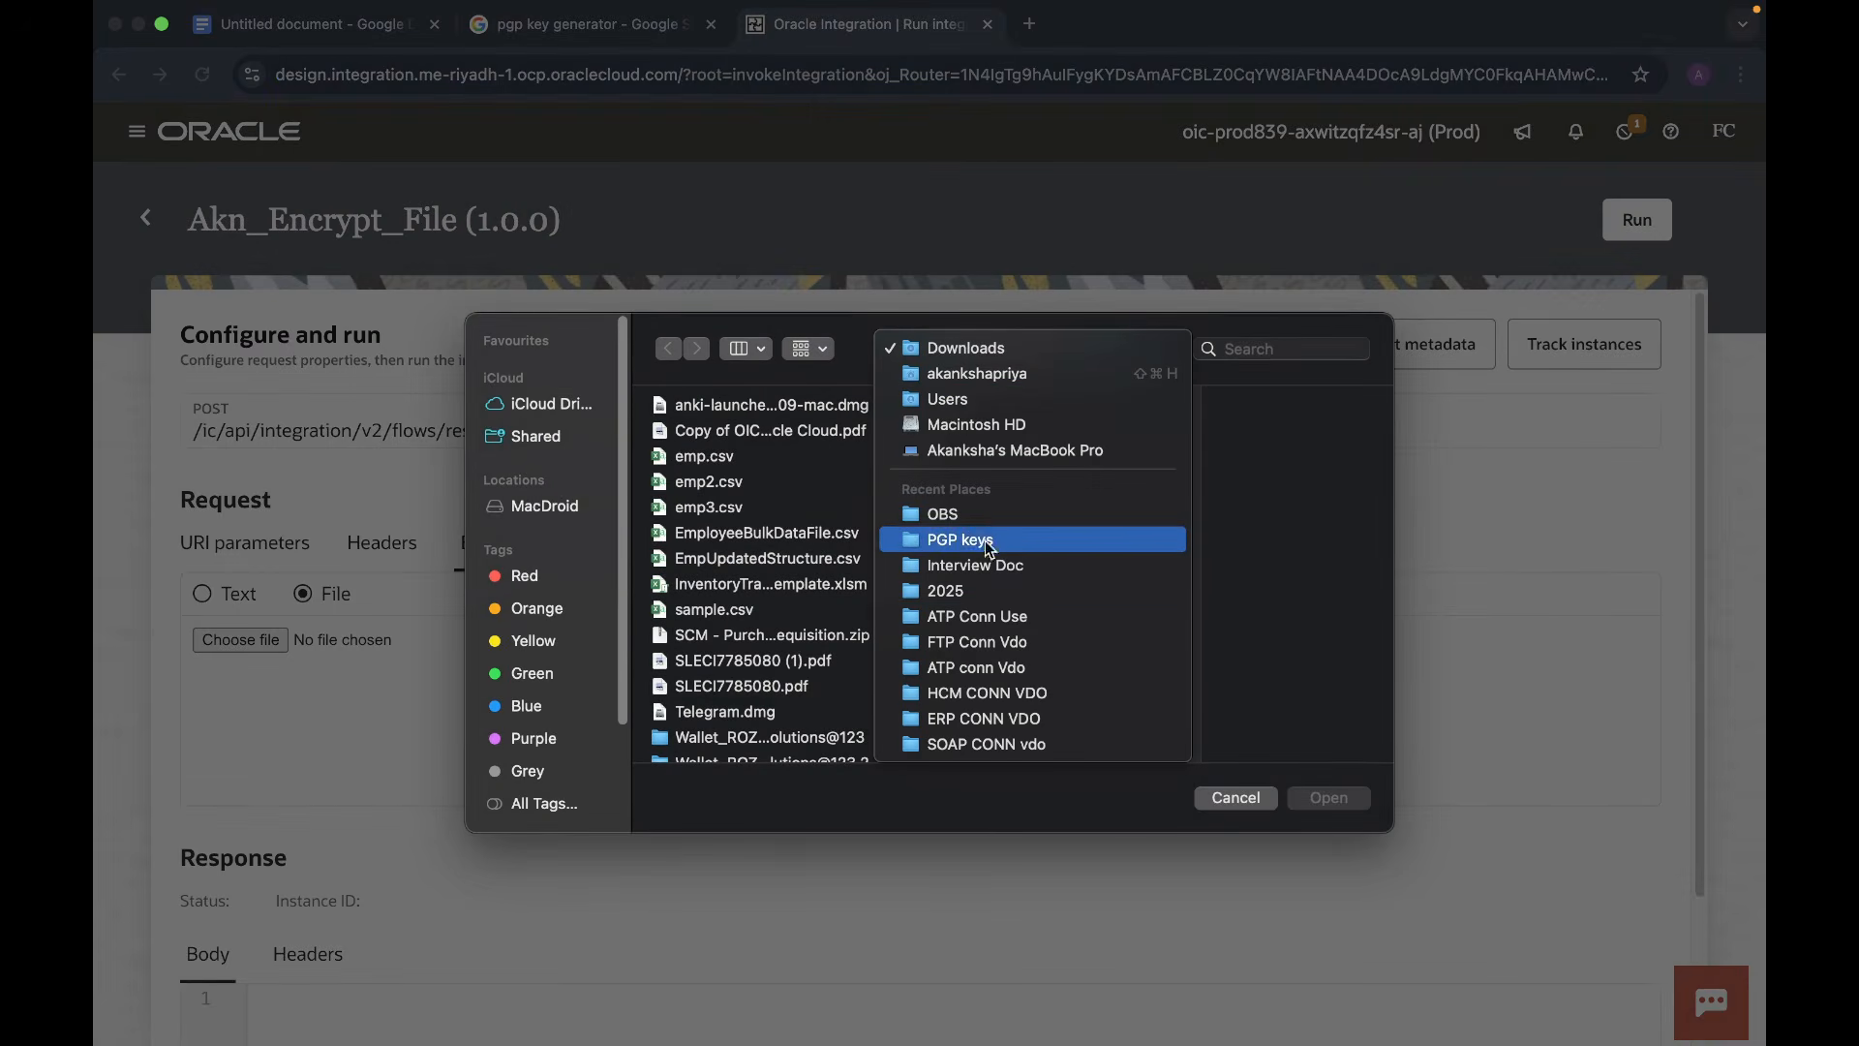
left_click(957, 540)
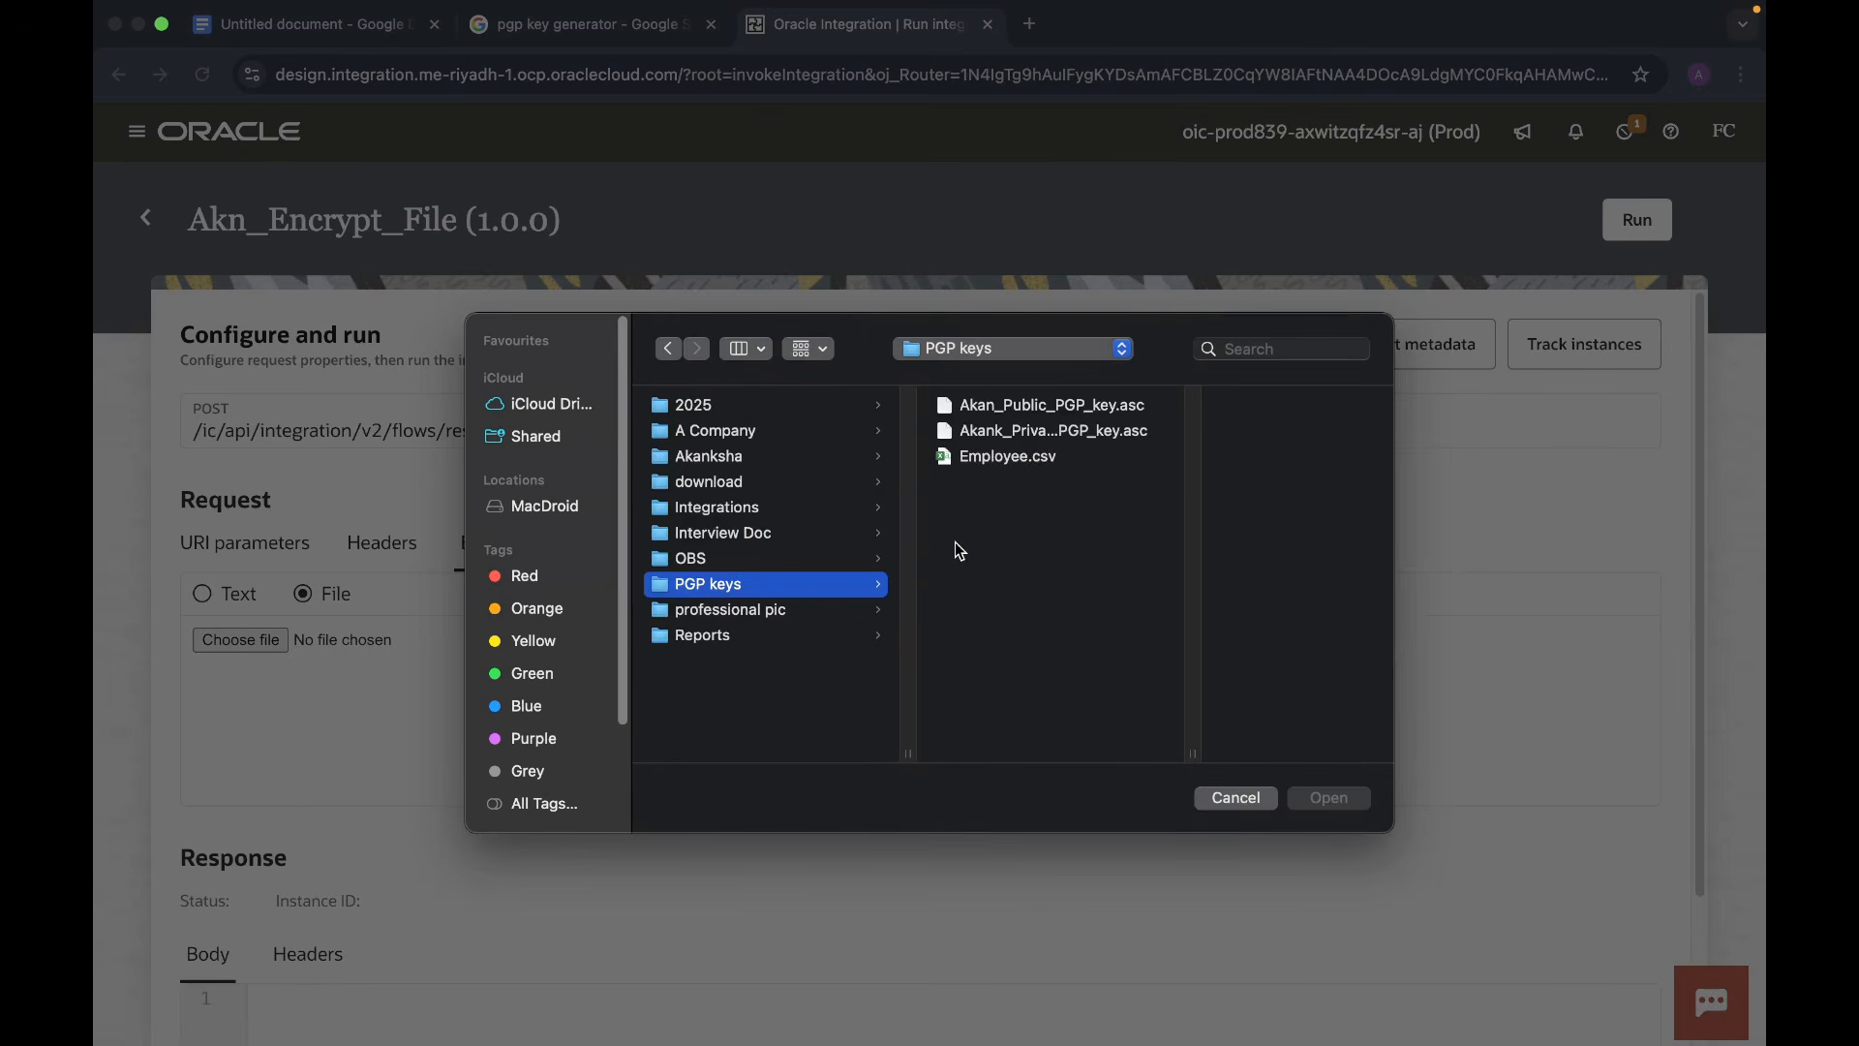
left_click(997, 458)
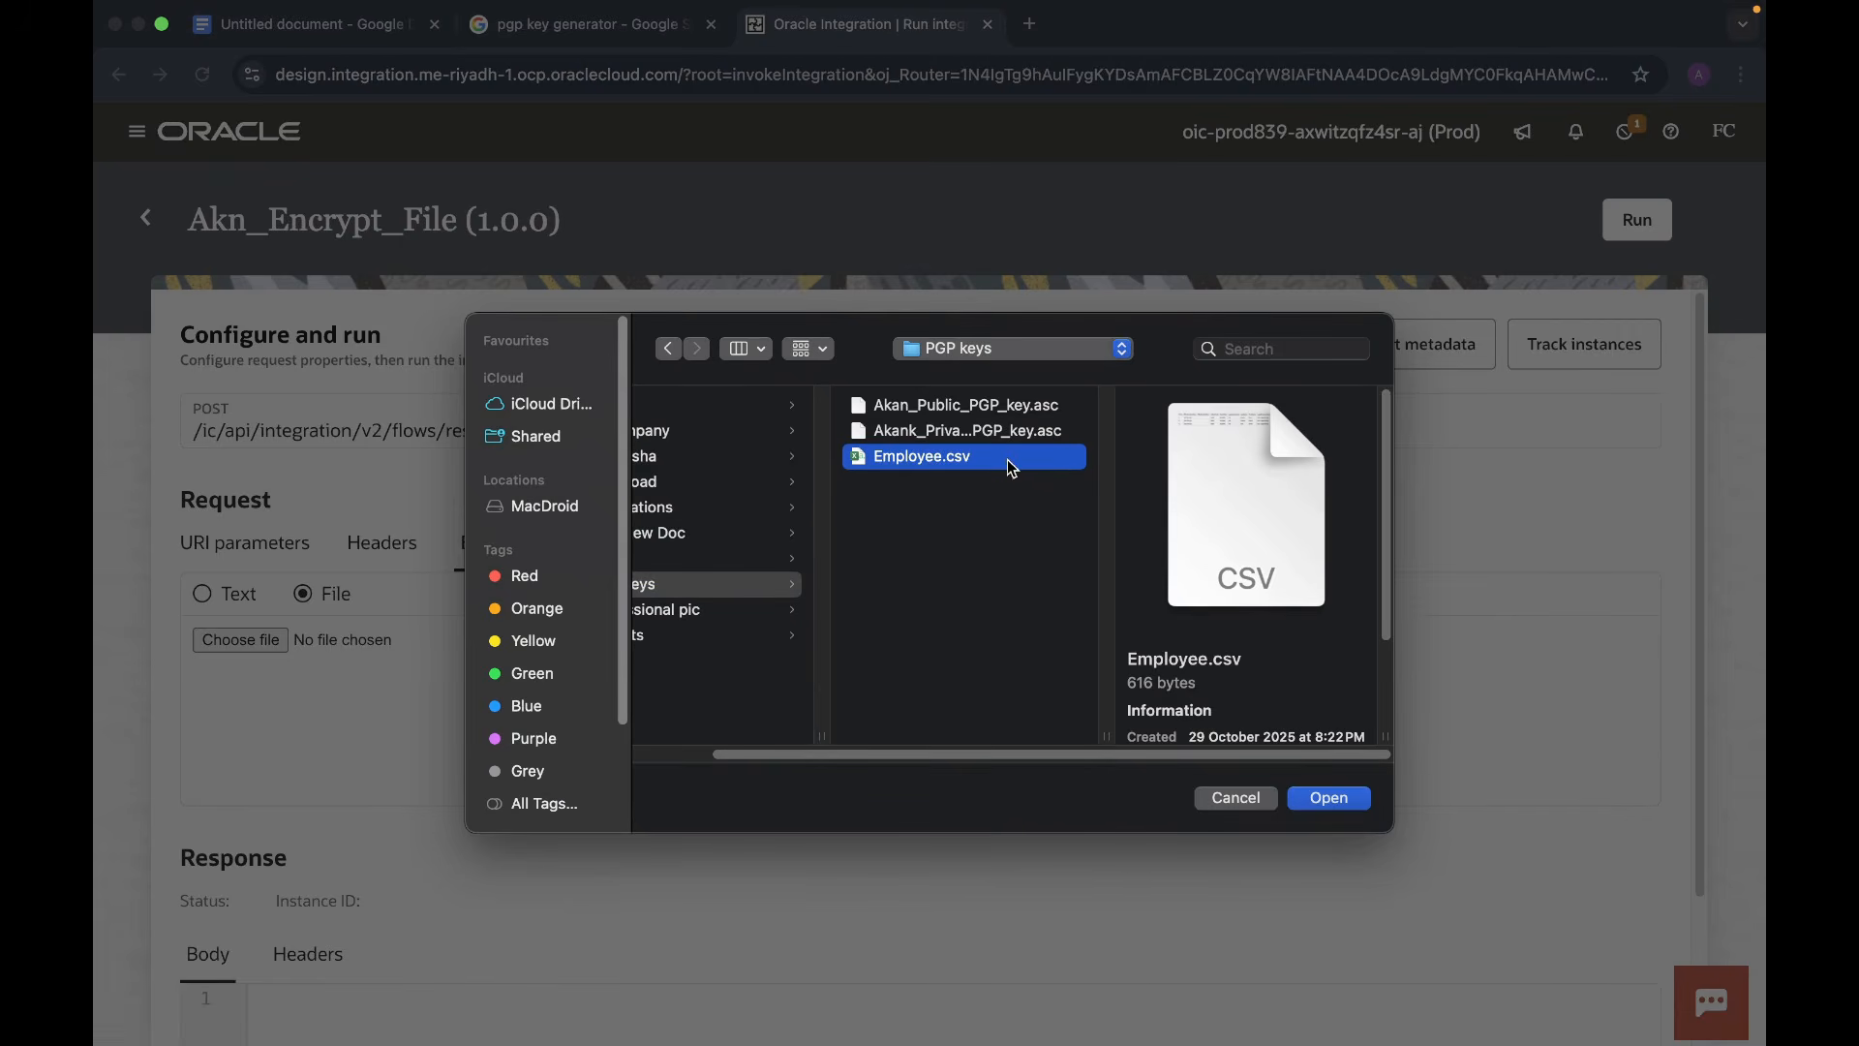
left_click(1329, 799)
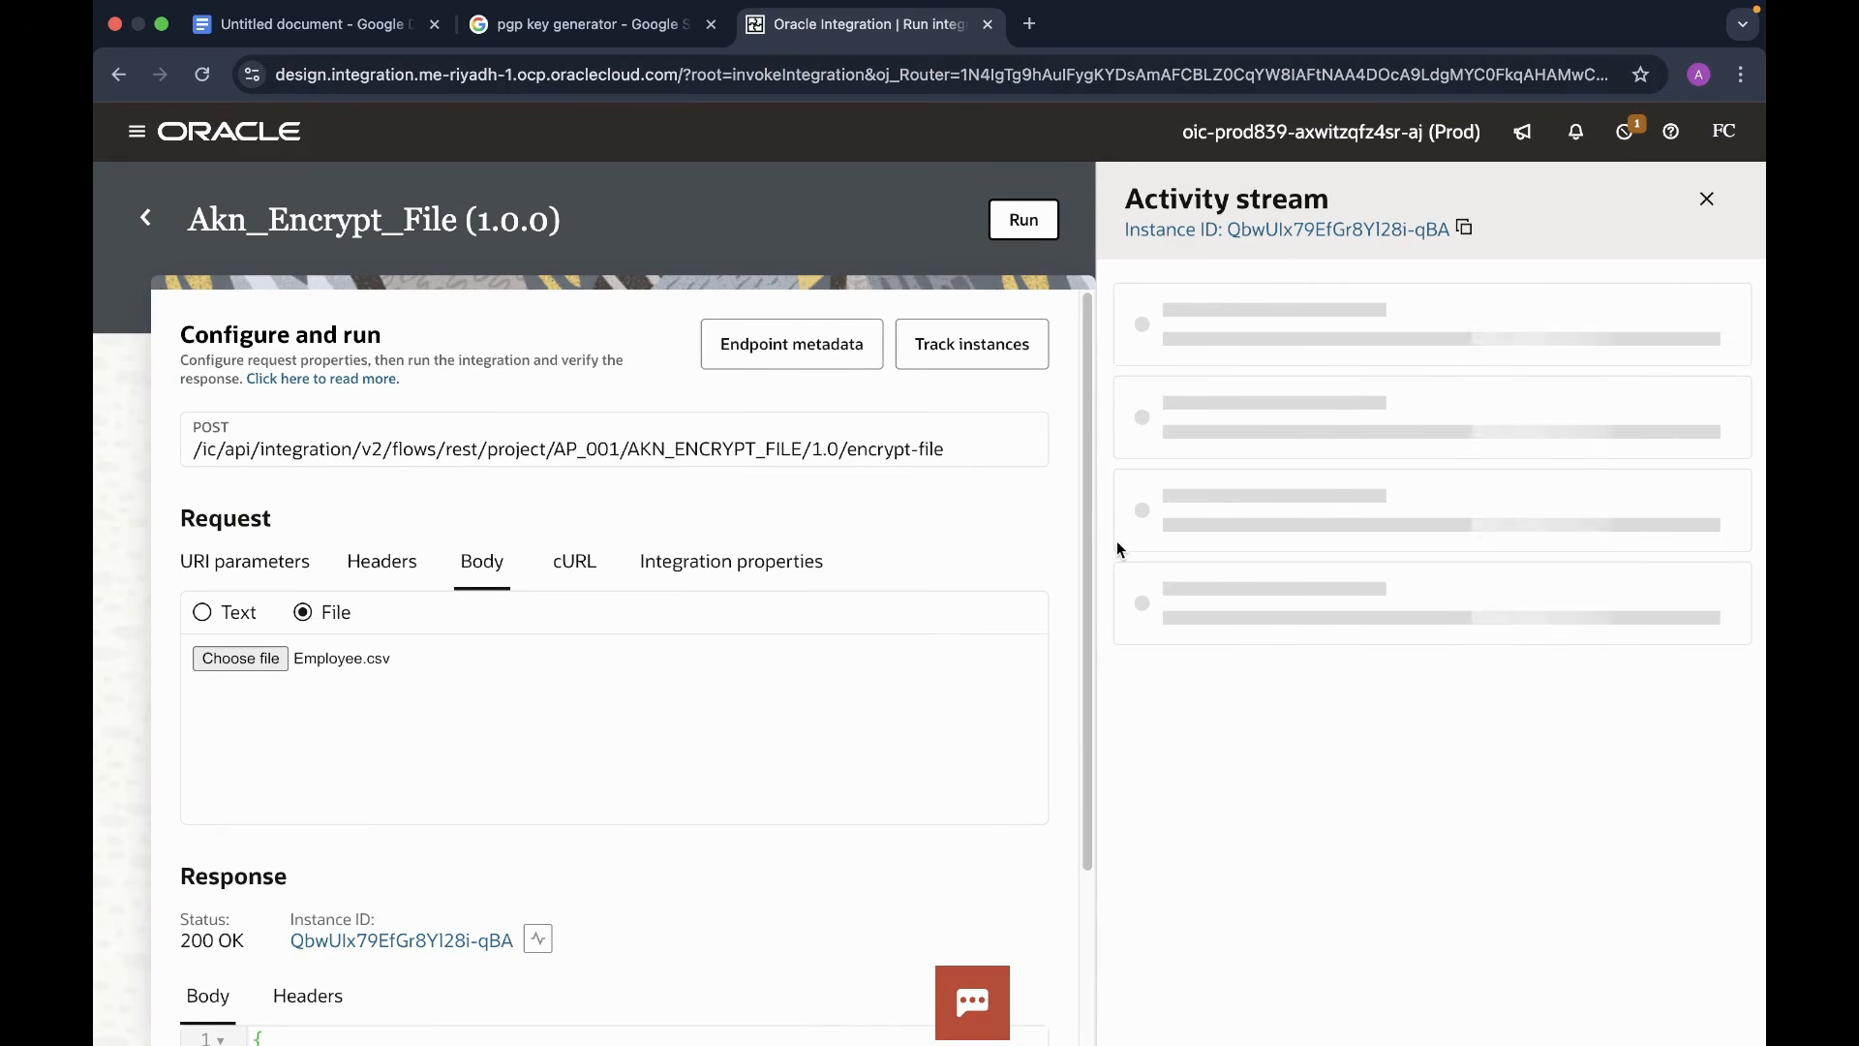
scroll(1135, 581, "down", 1)
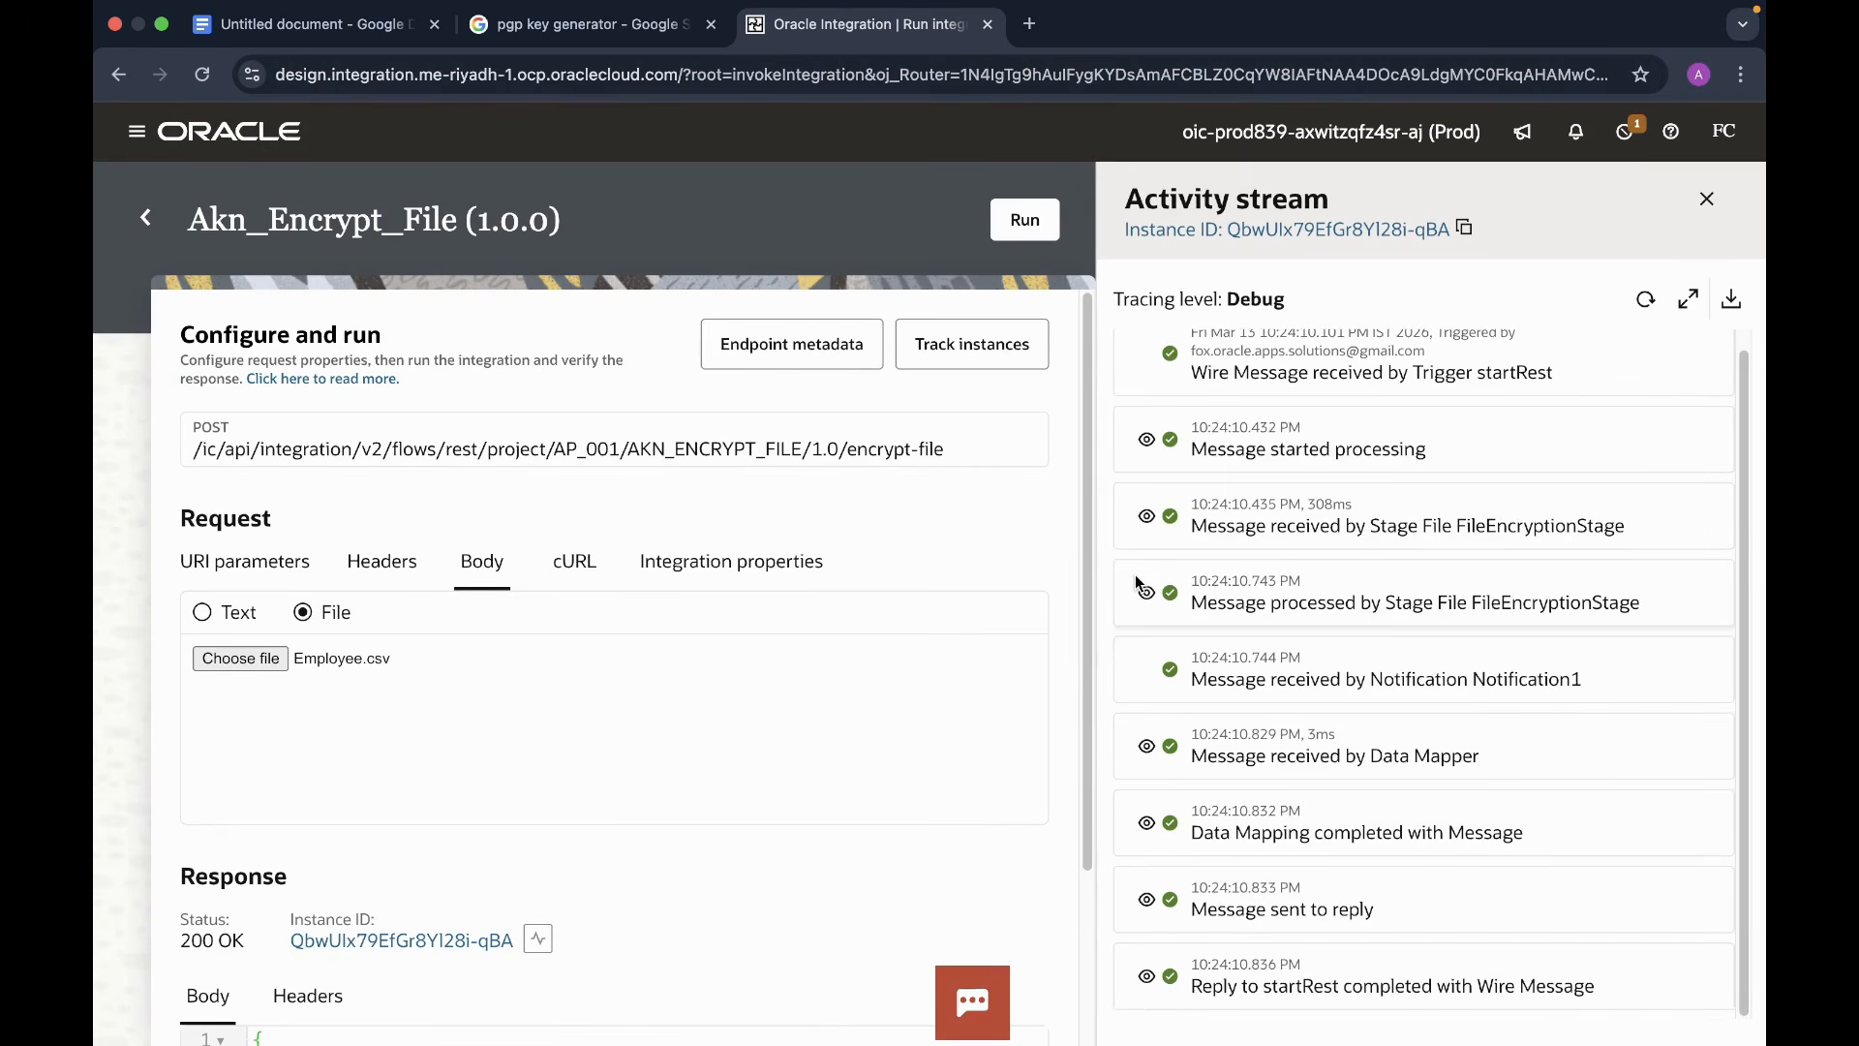
left_click(1708, 201)
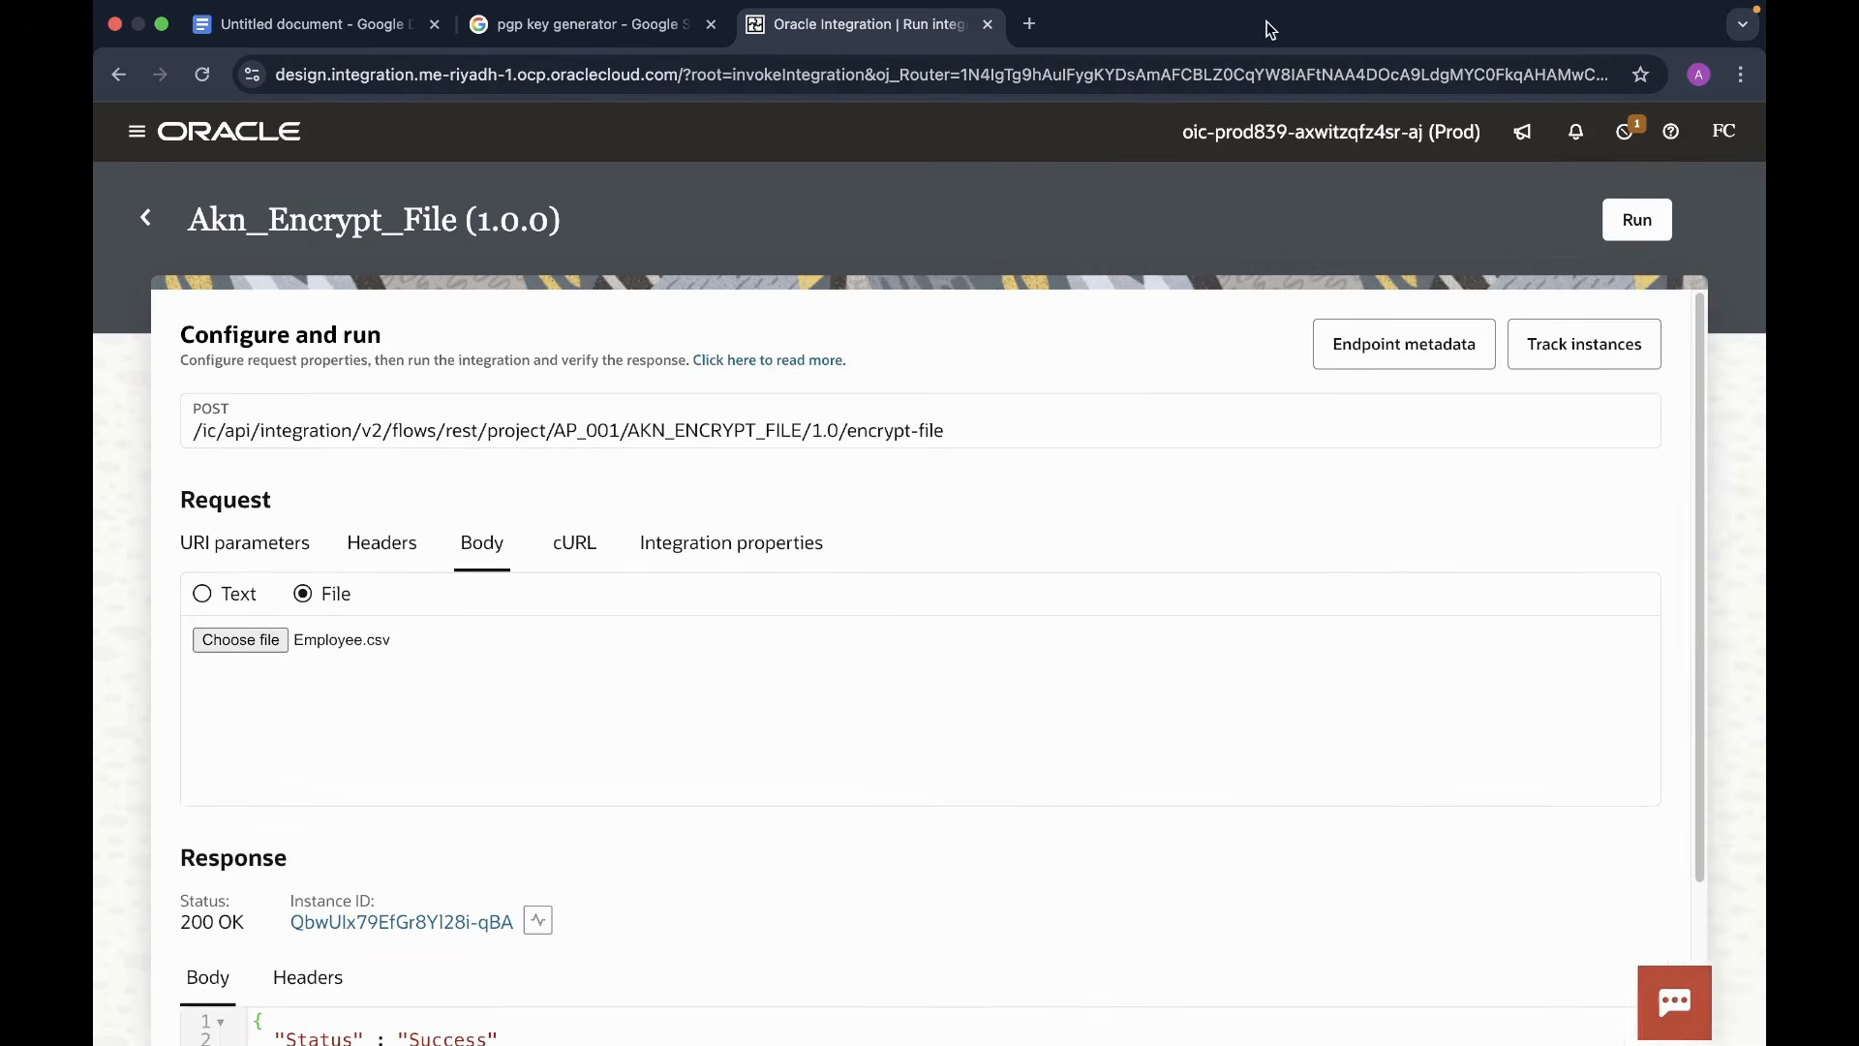
- Open Gmail in a new tab and open the Encrypted files email
left_click(1029, 24)
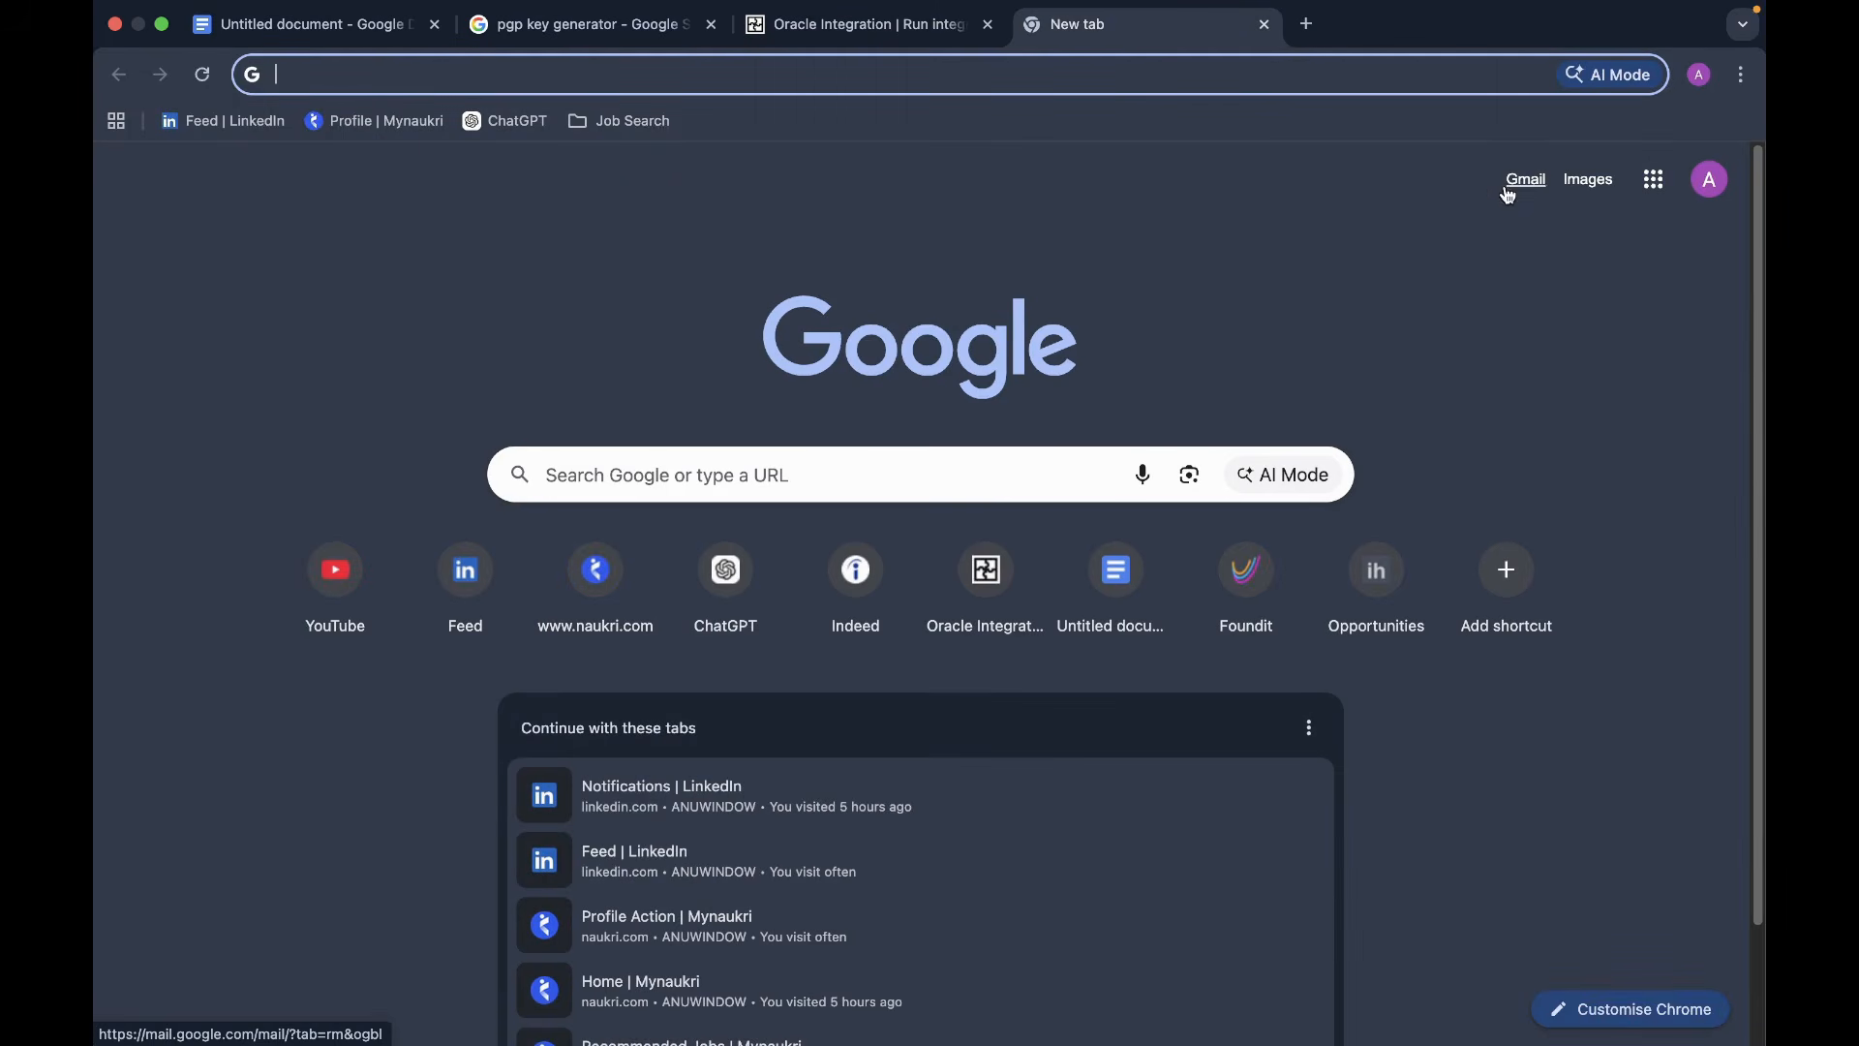
left_click(1526, 182)
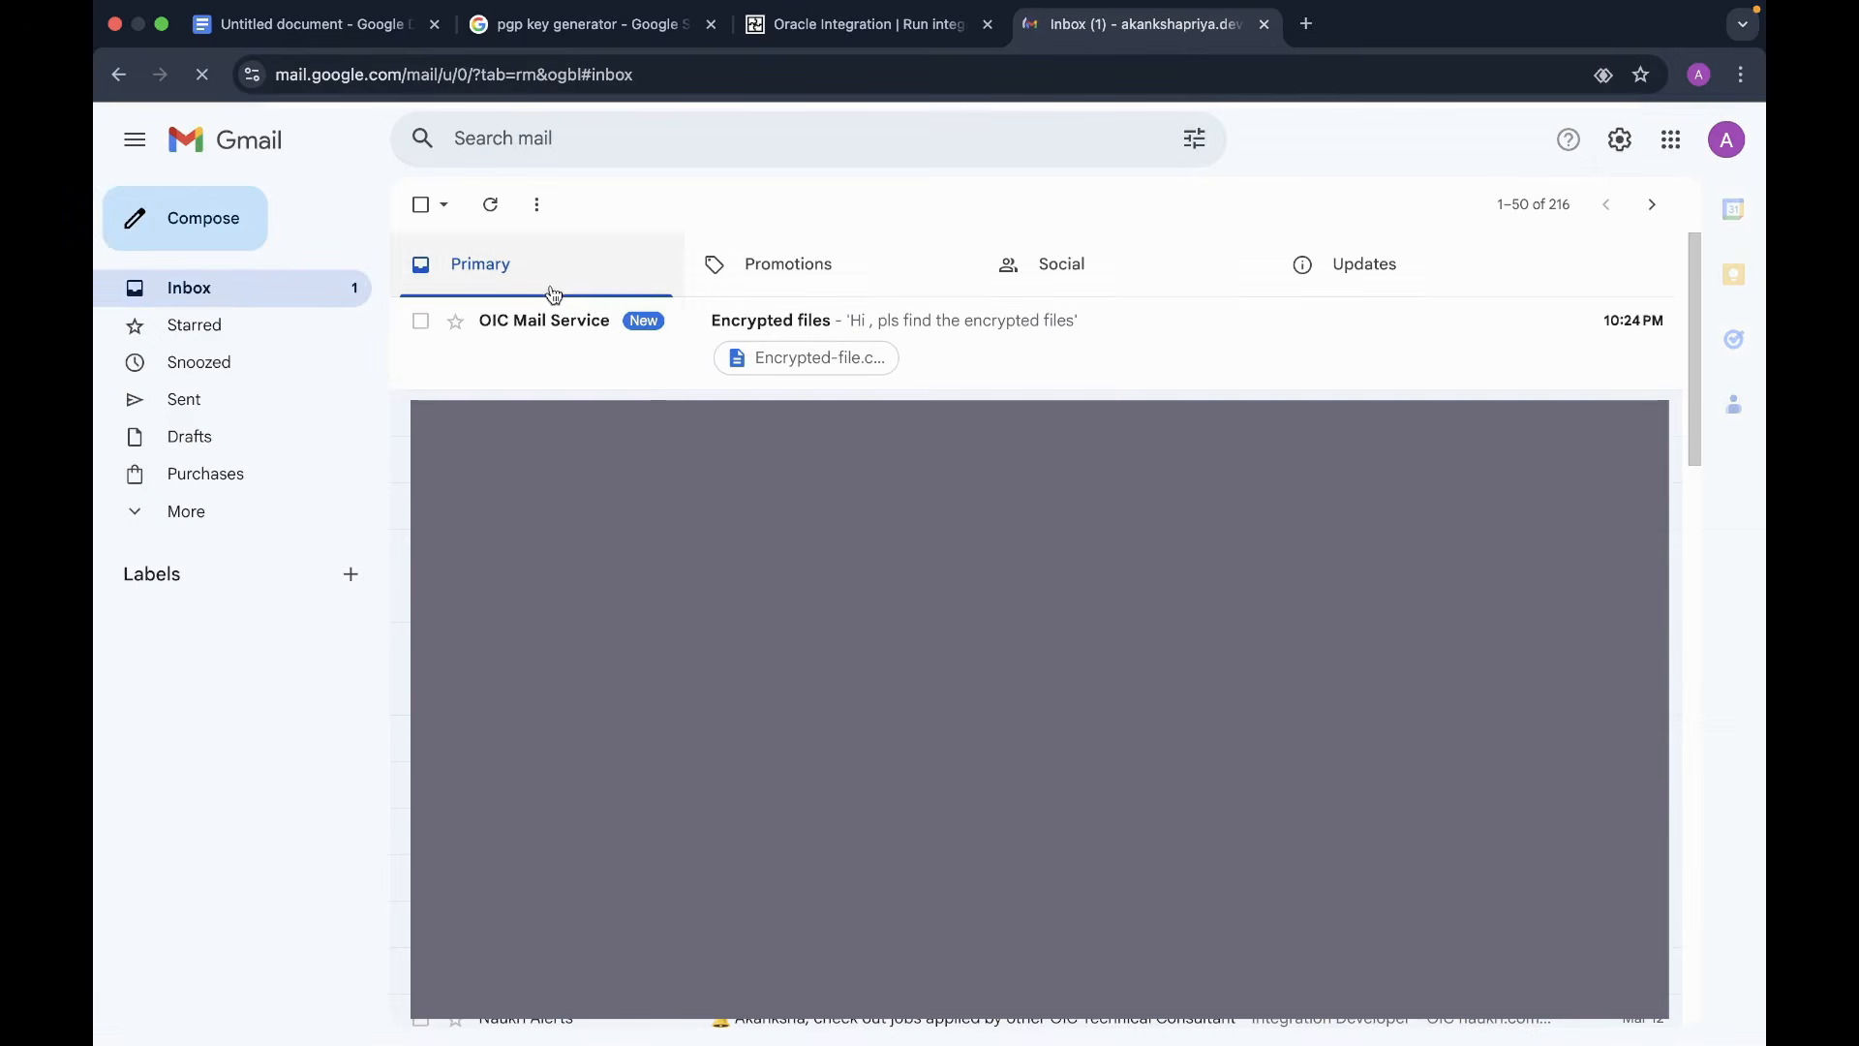
left_click(1042, 352)
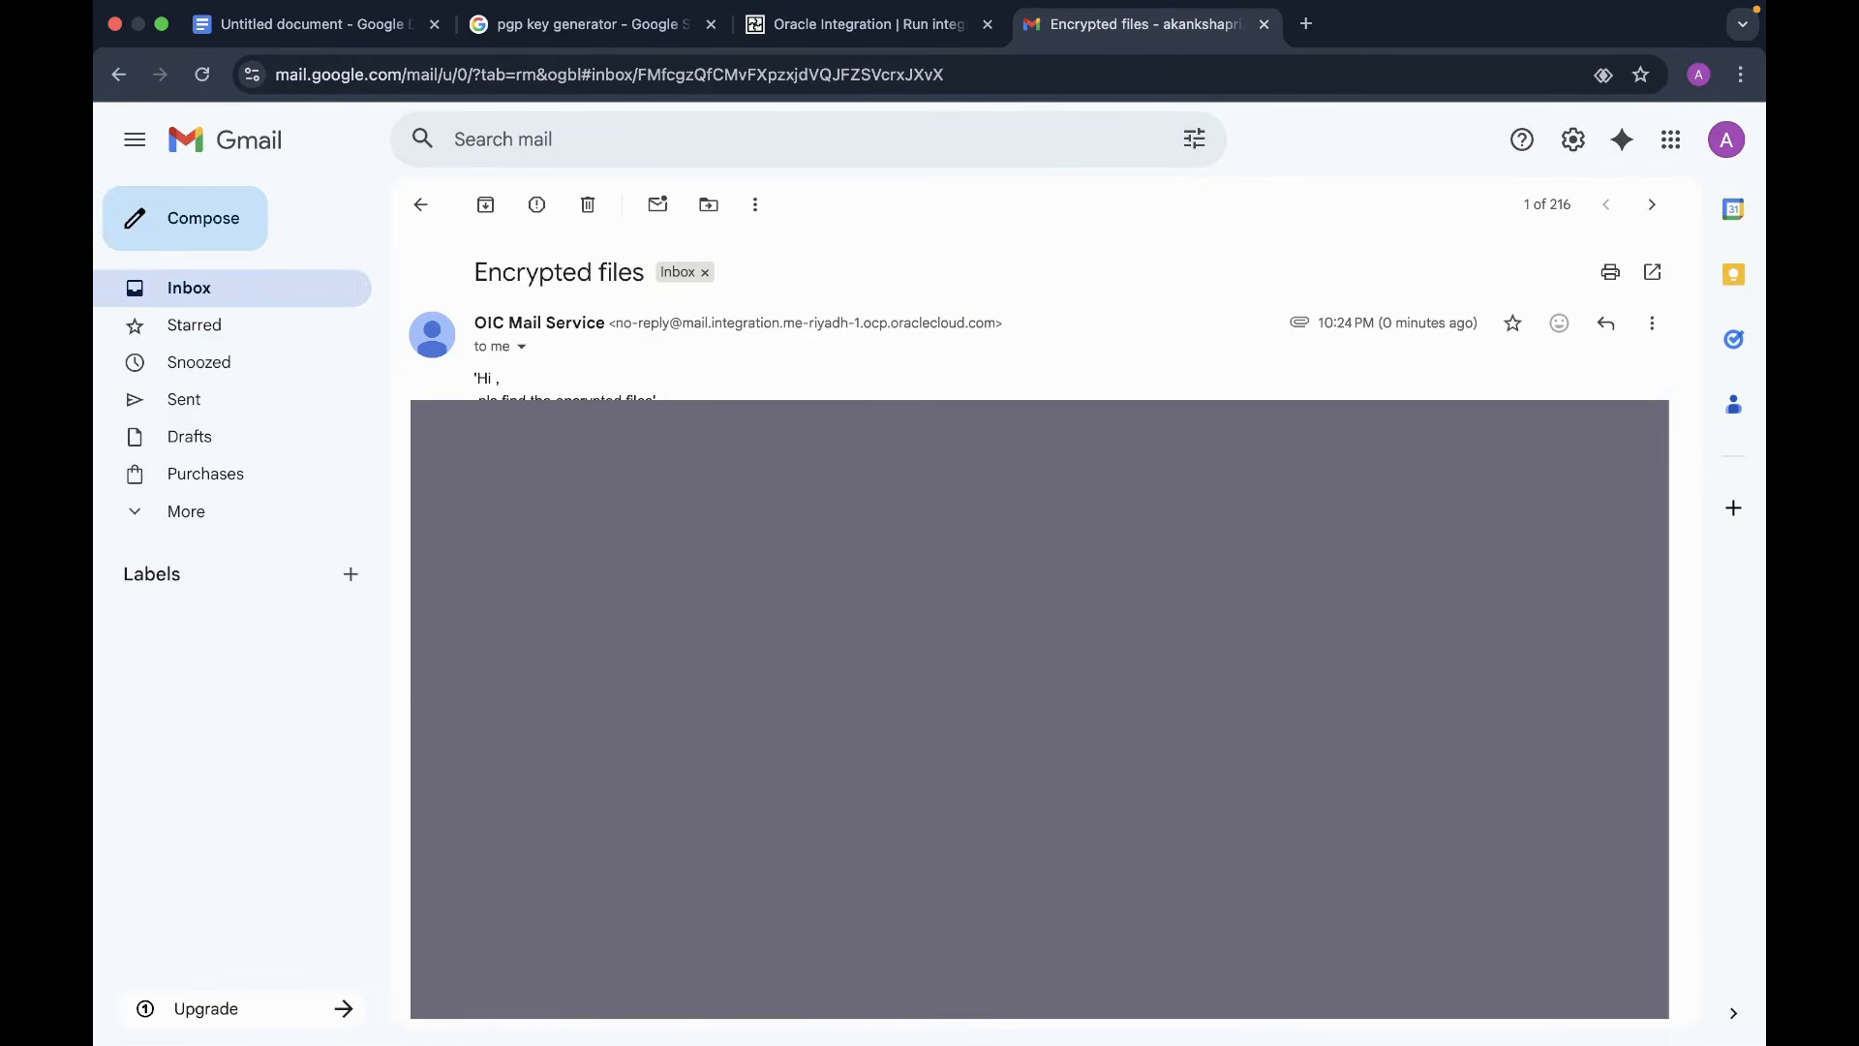
- Download the Encrypted-file.csv attachment and open it in Excel to view the PGP block
left_click(526, 593)
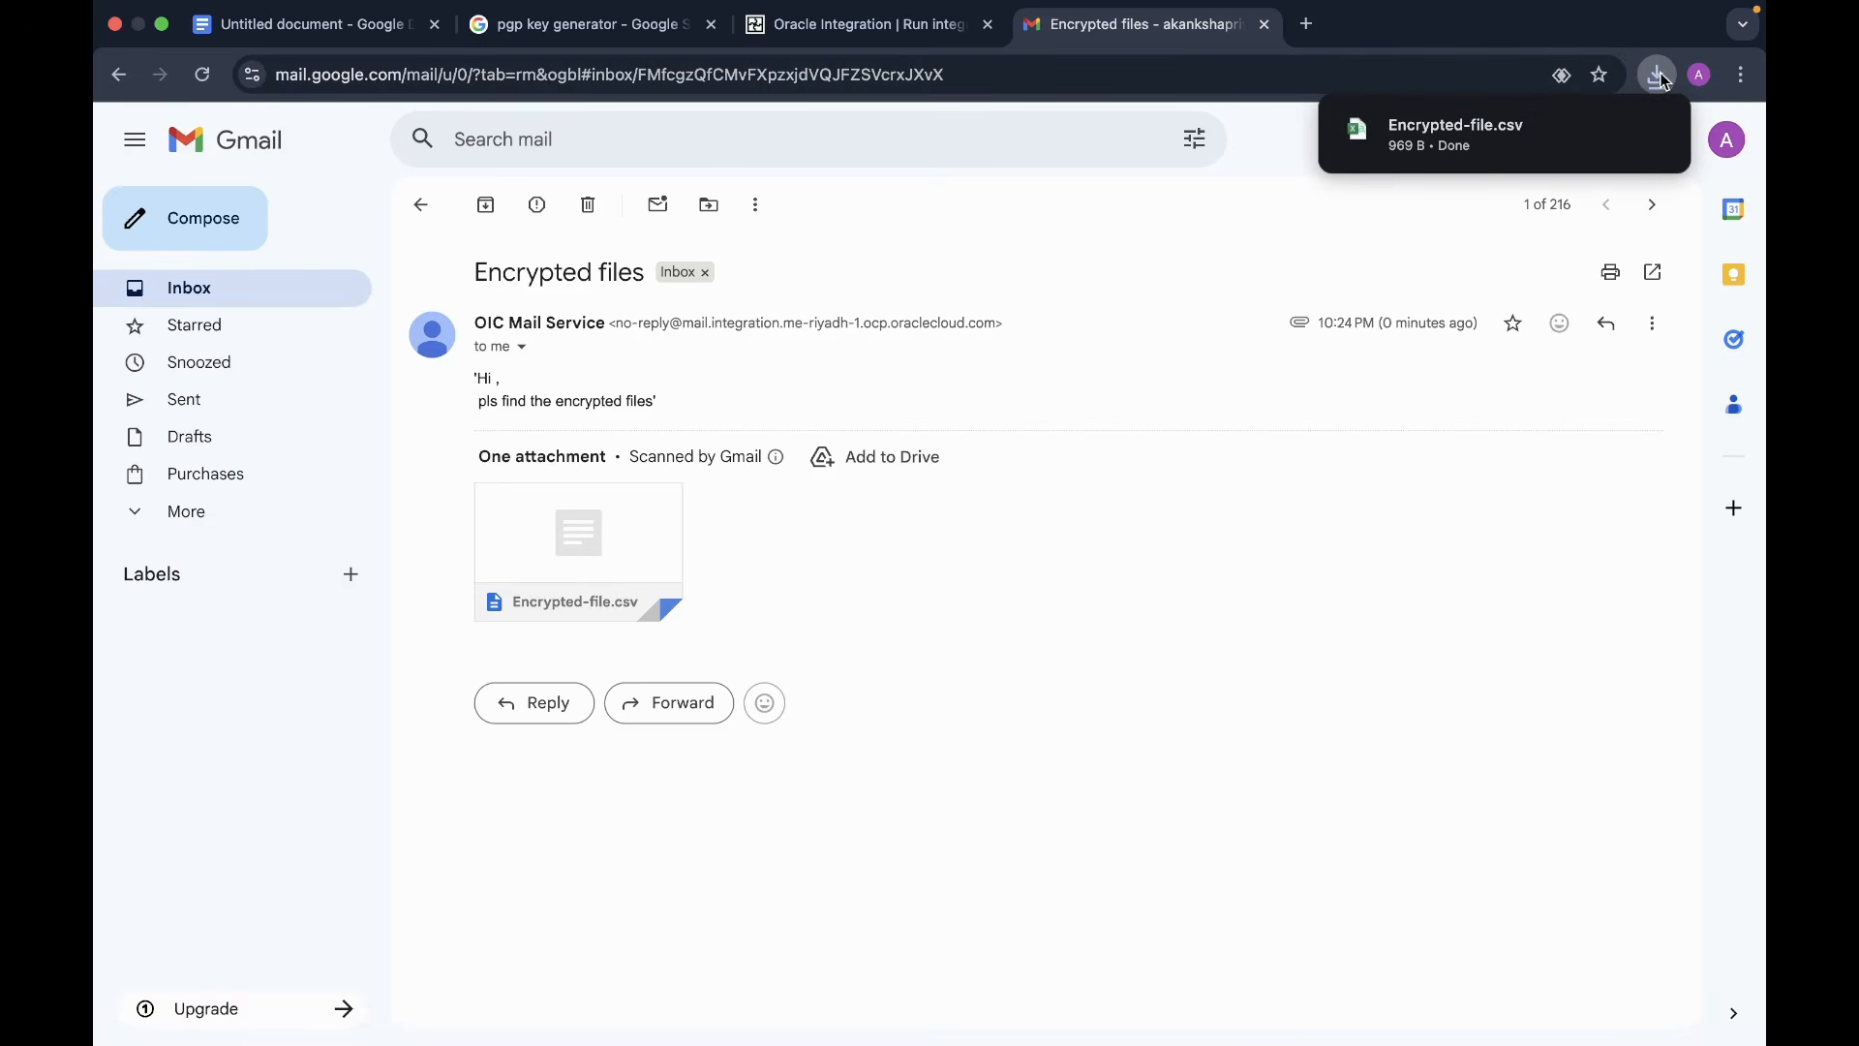
mouse_move(1649, 138)
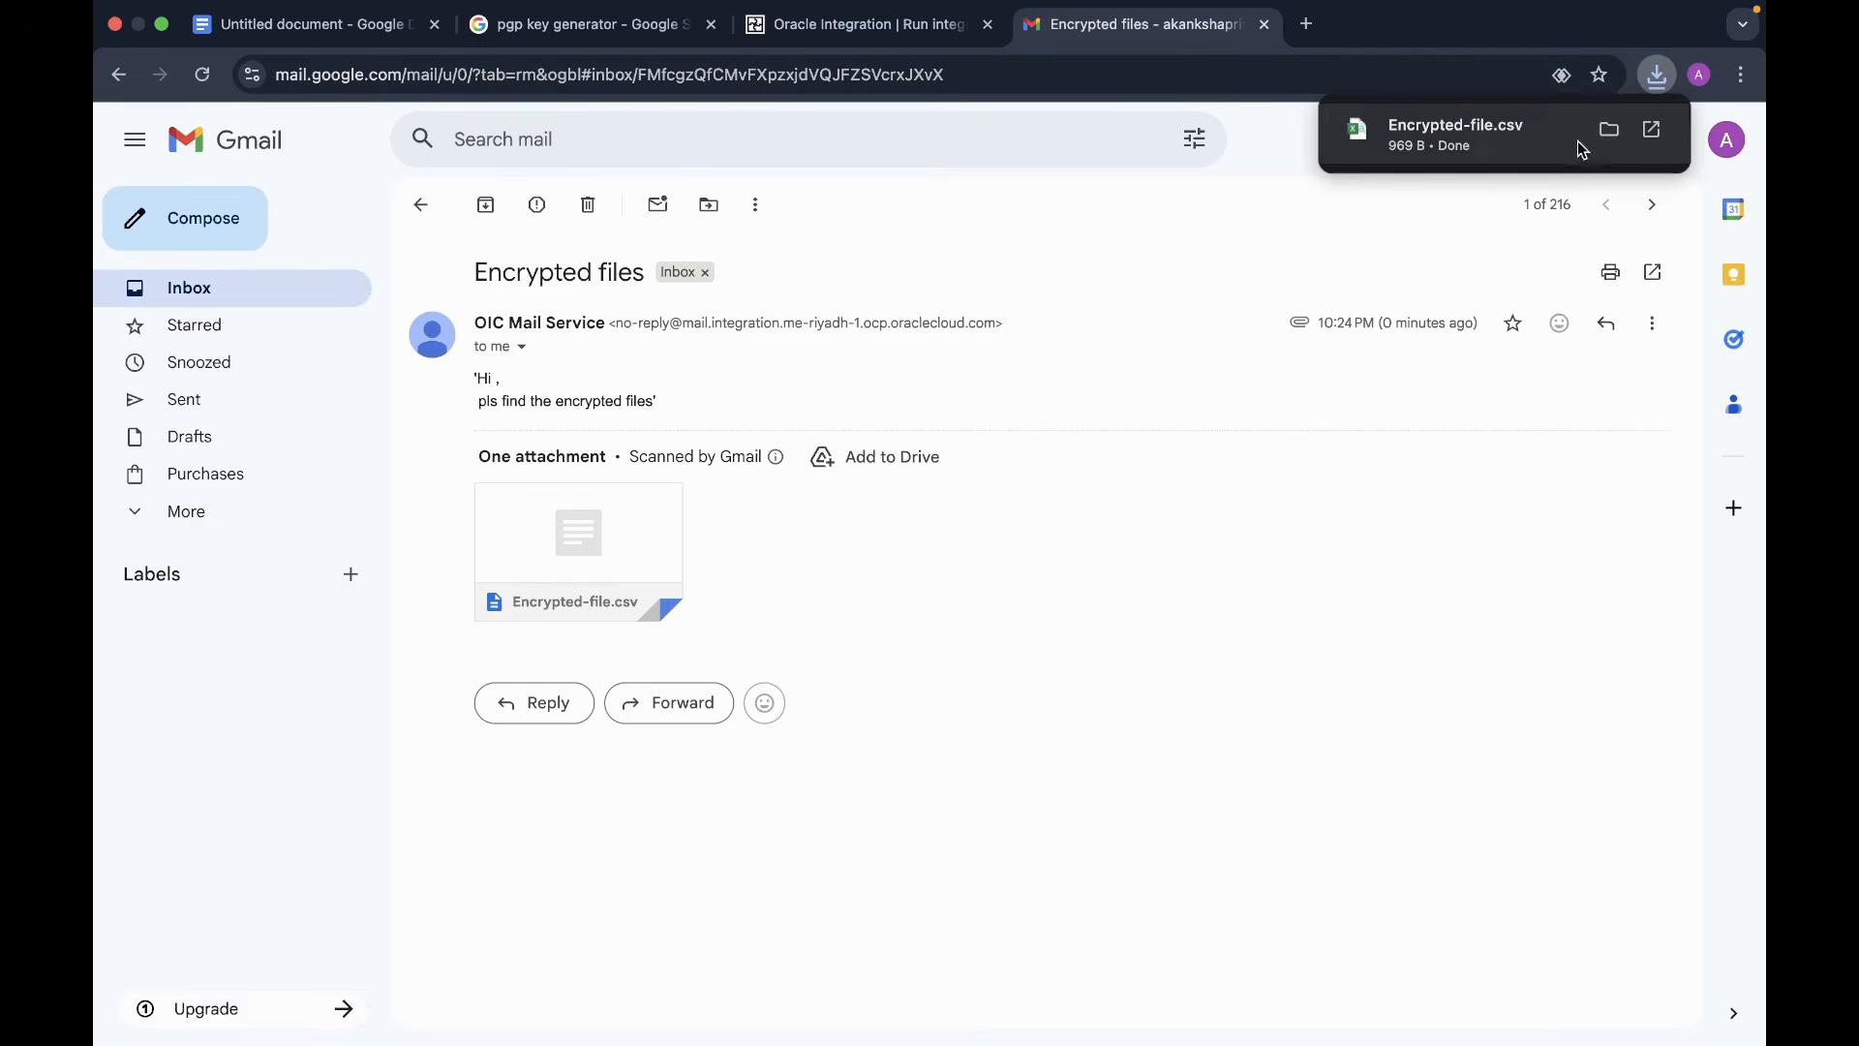
left_click(1658, 136)
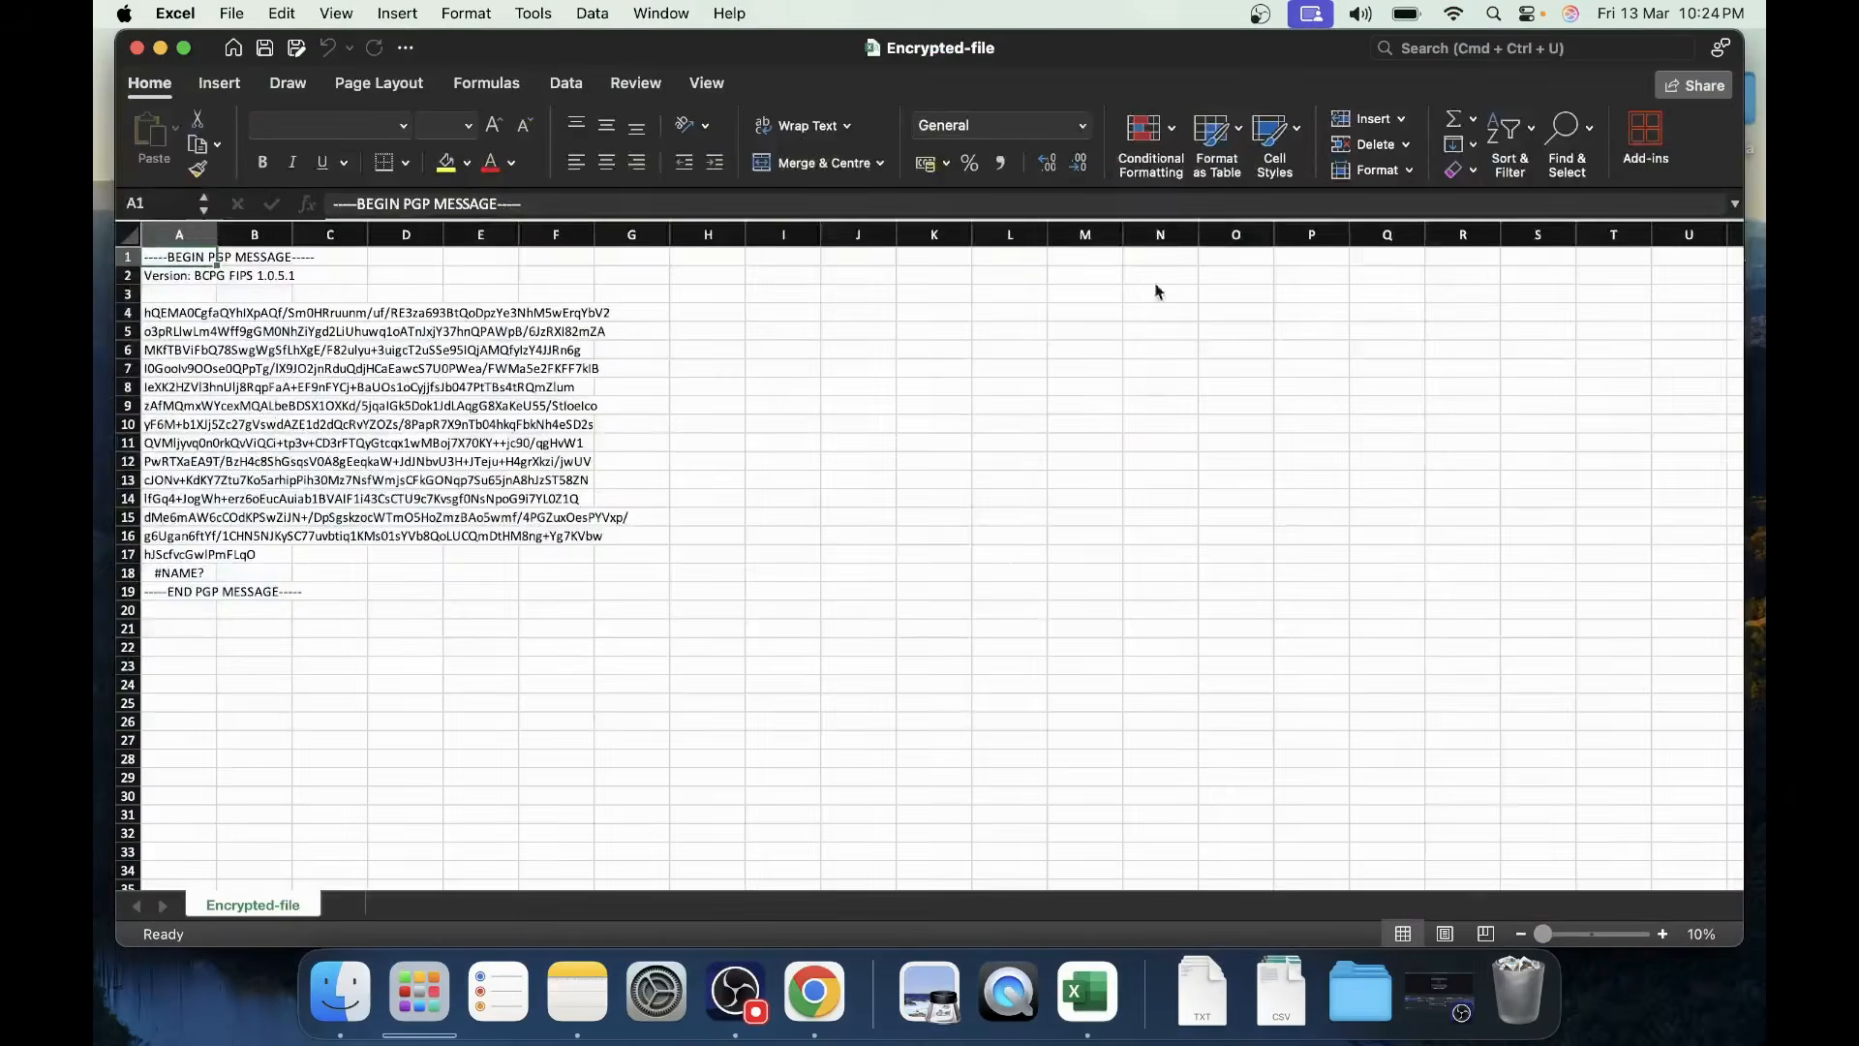
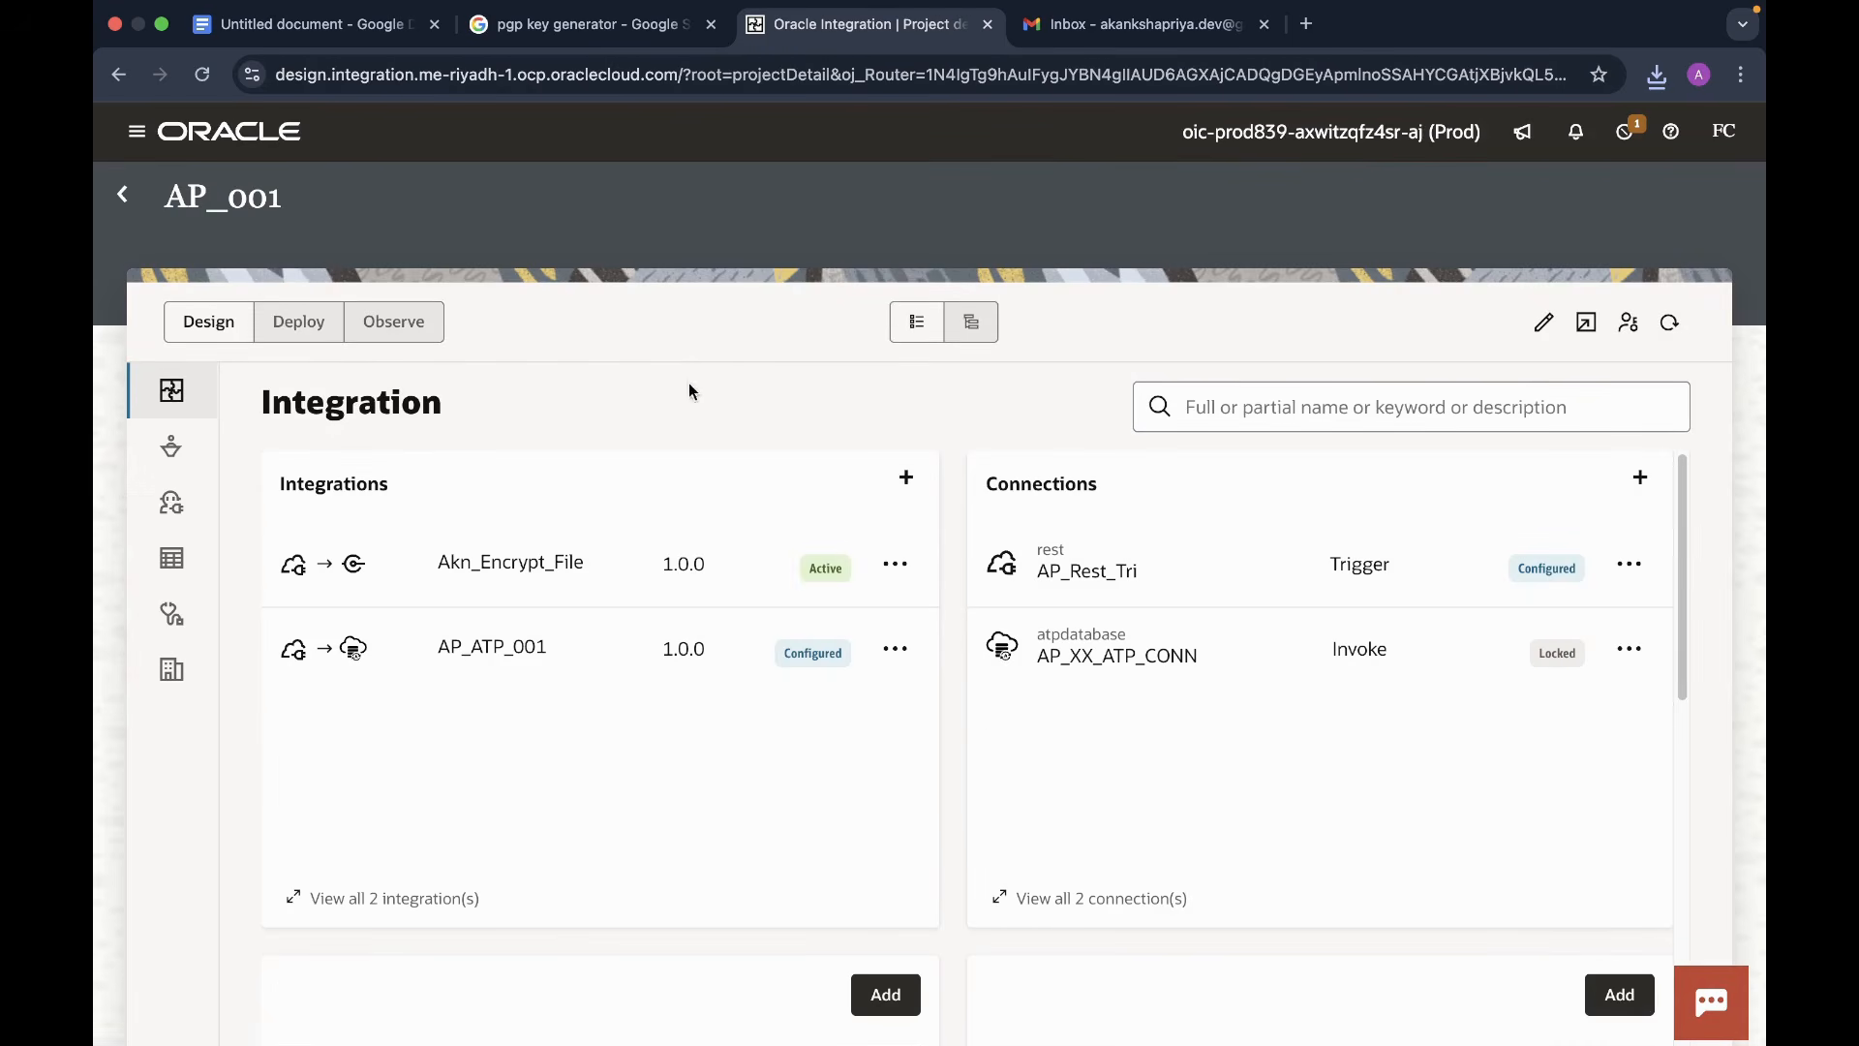
- Clone Akn_Encrypt_File under the name Akn_decrypt_File, with no numeric suffix
left_click(896, 568)
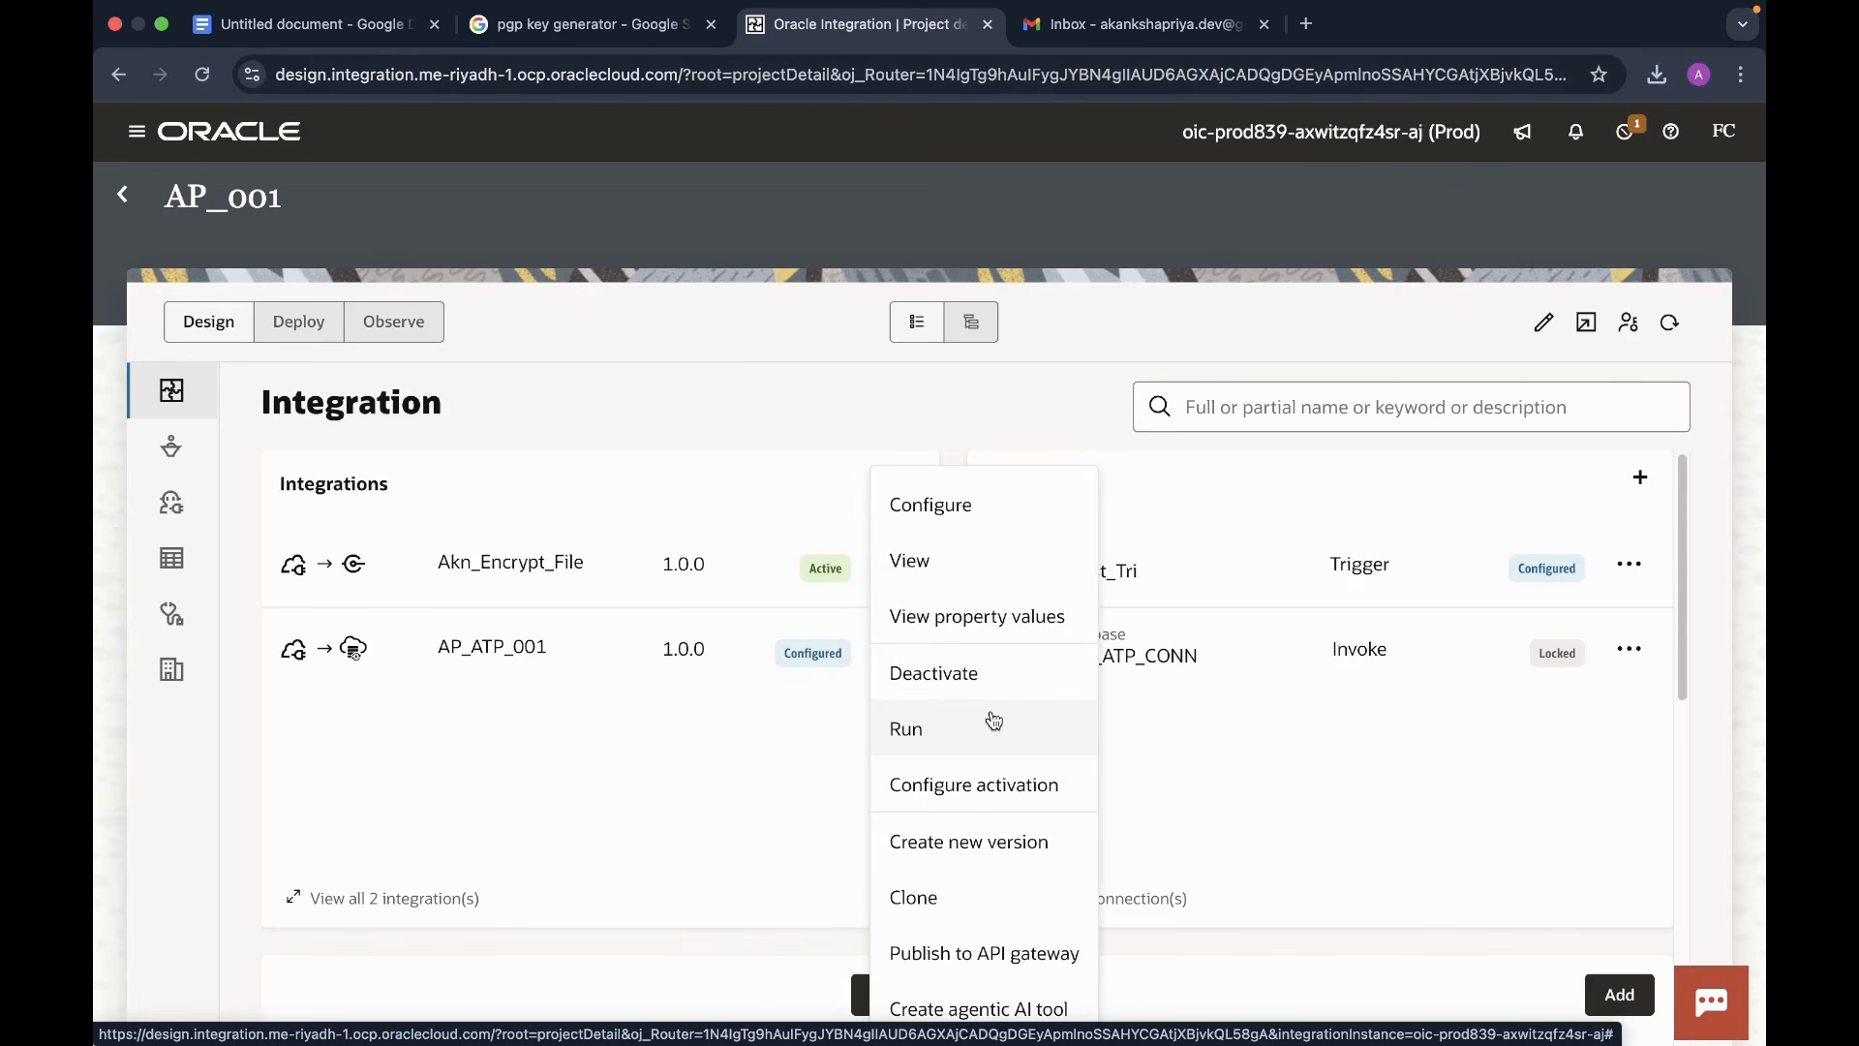
left_click(868, 384)
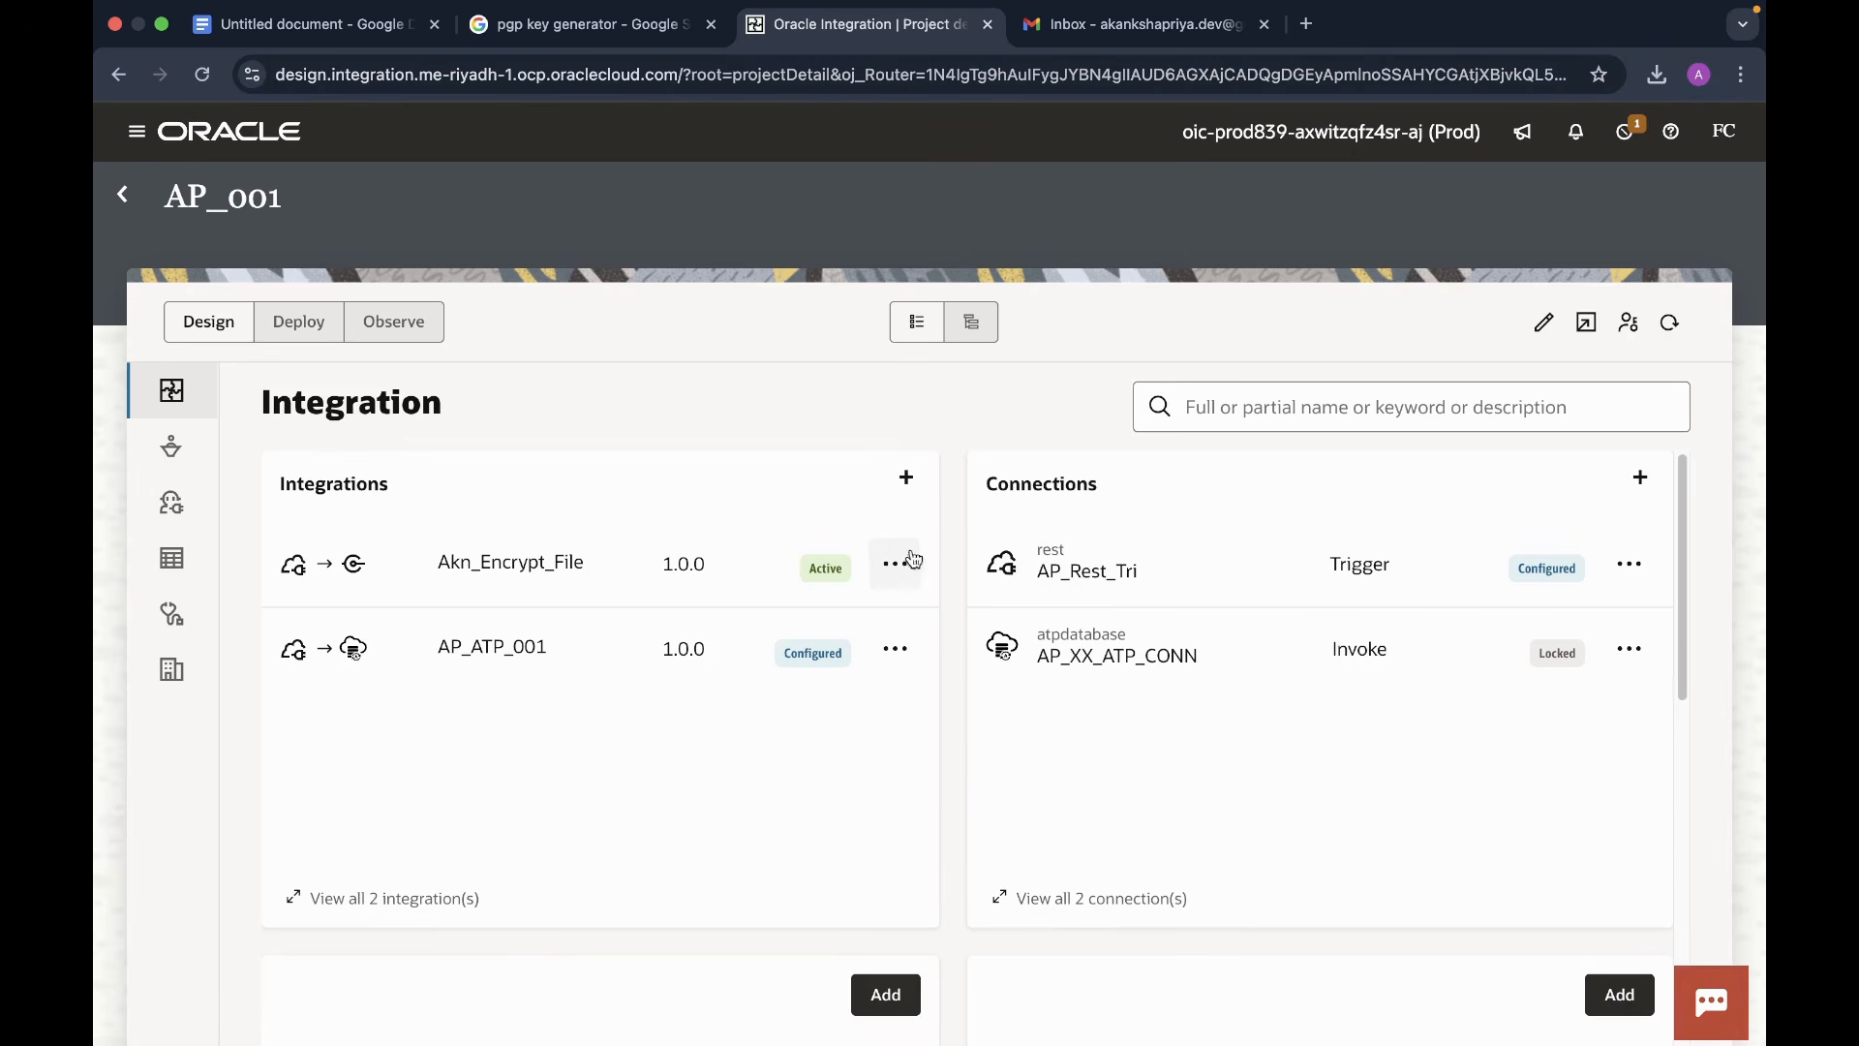
left_click(891, 574)
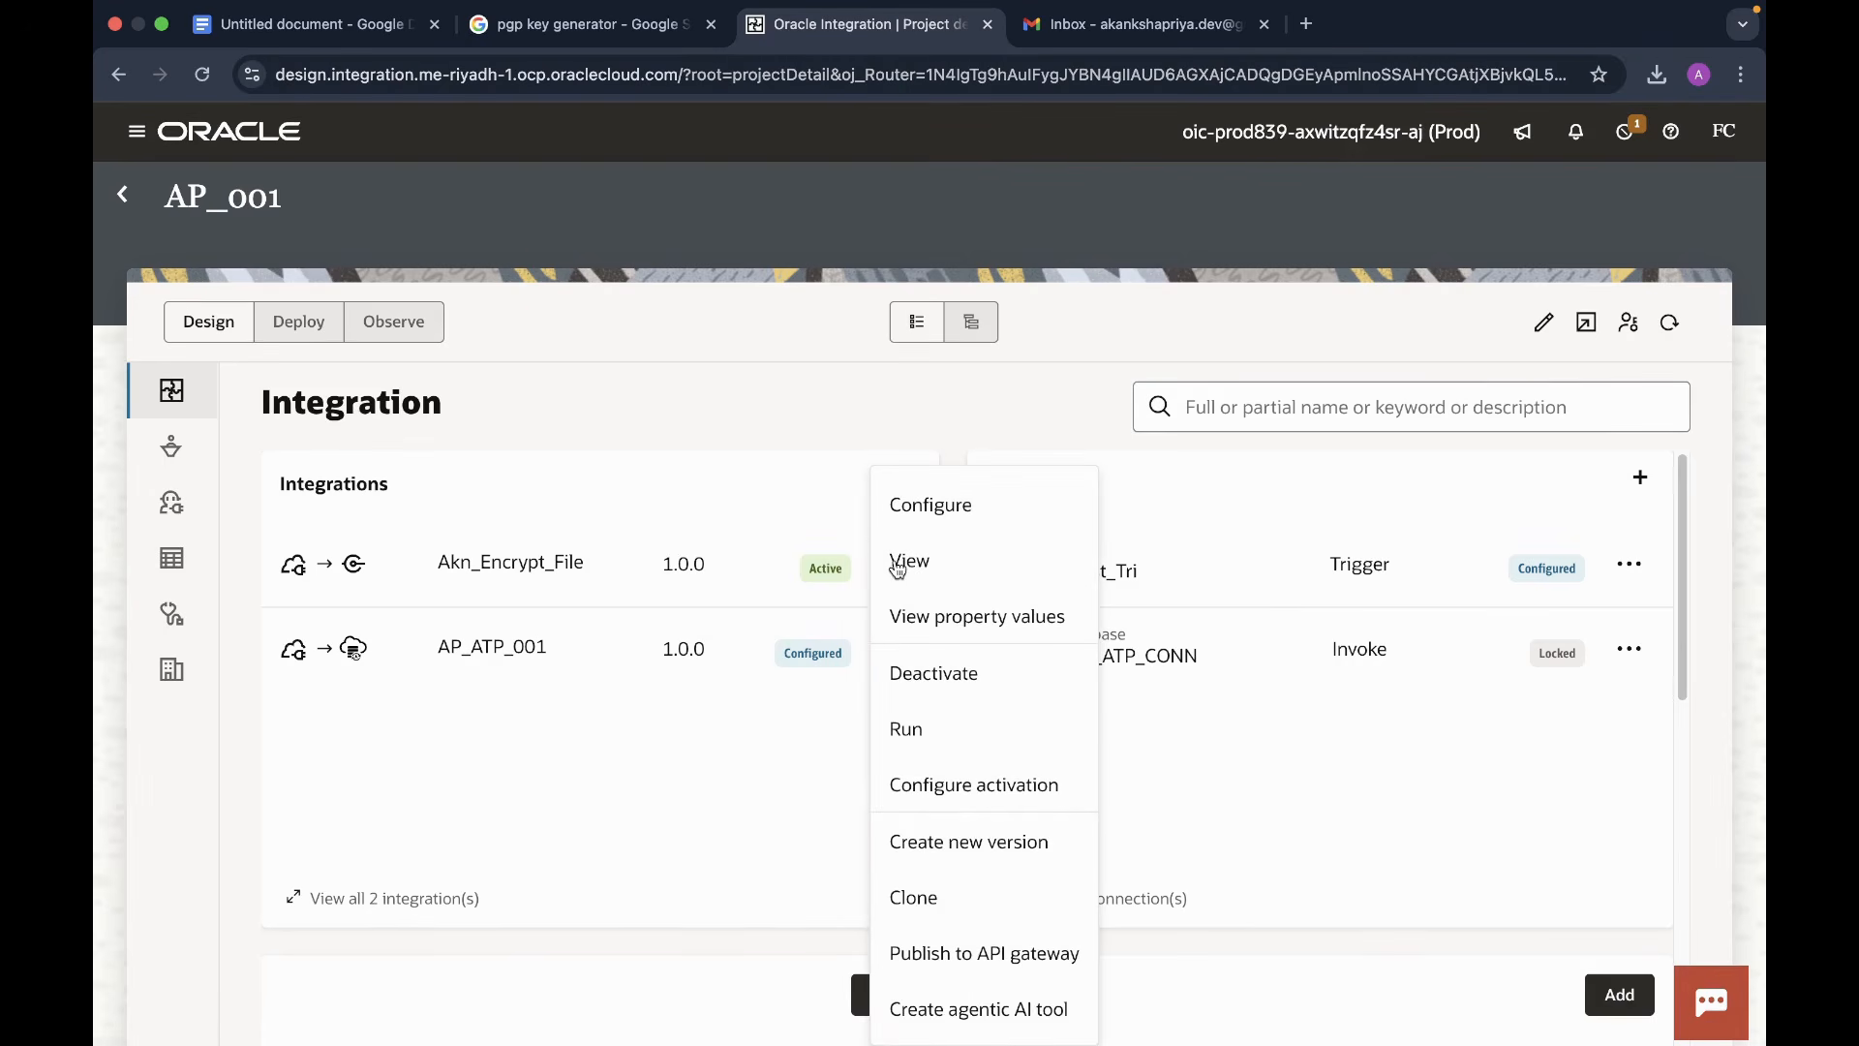
left_click(901, 891)
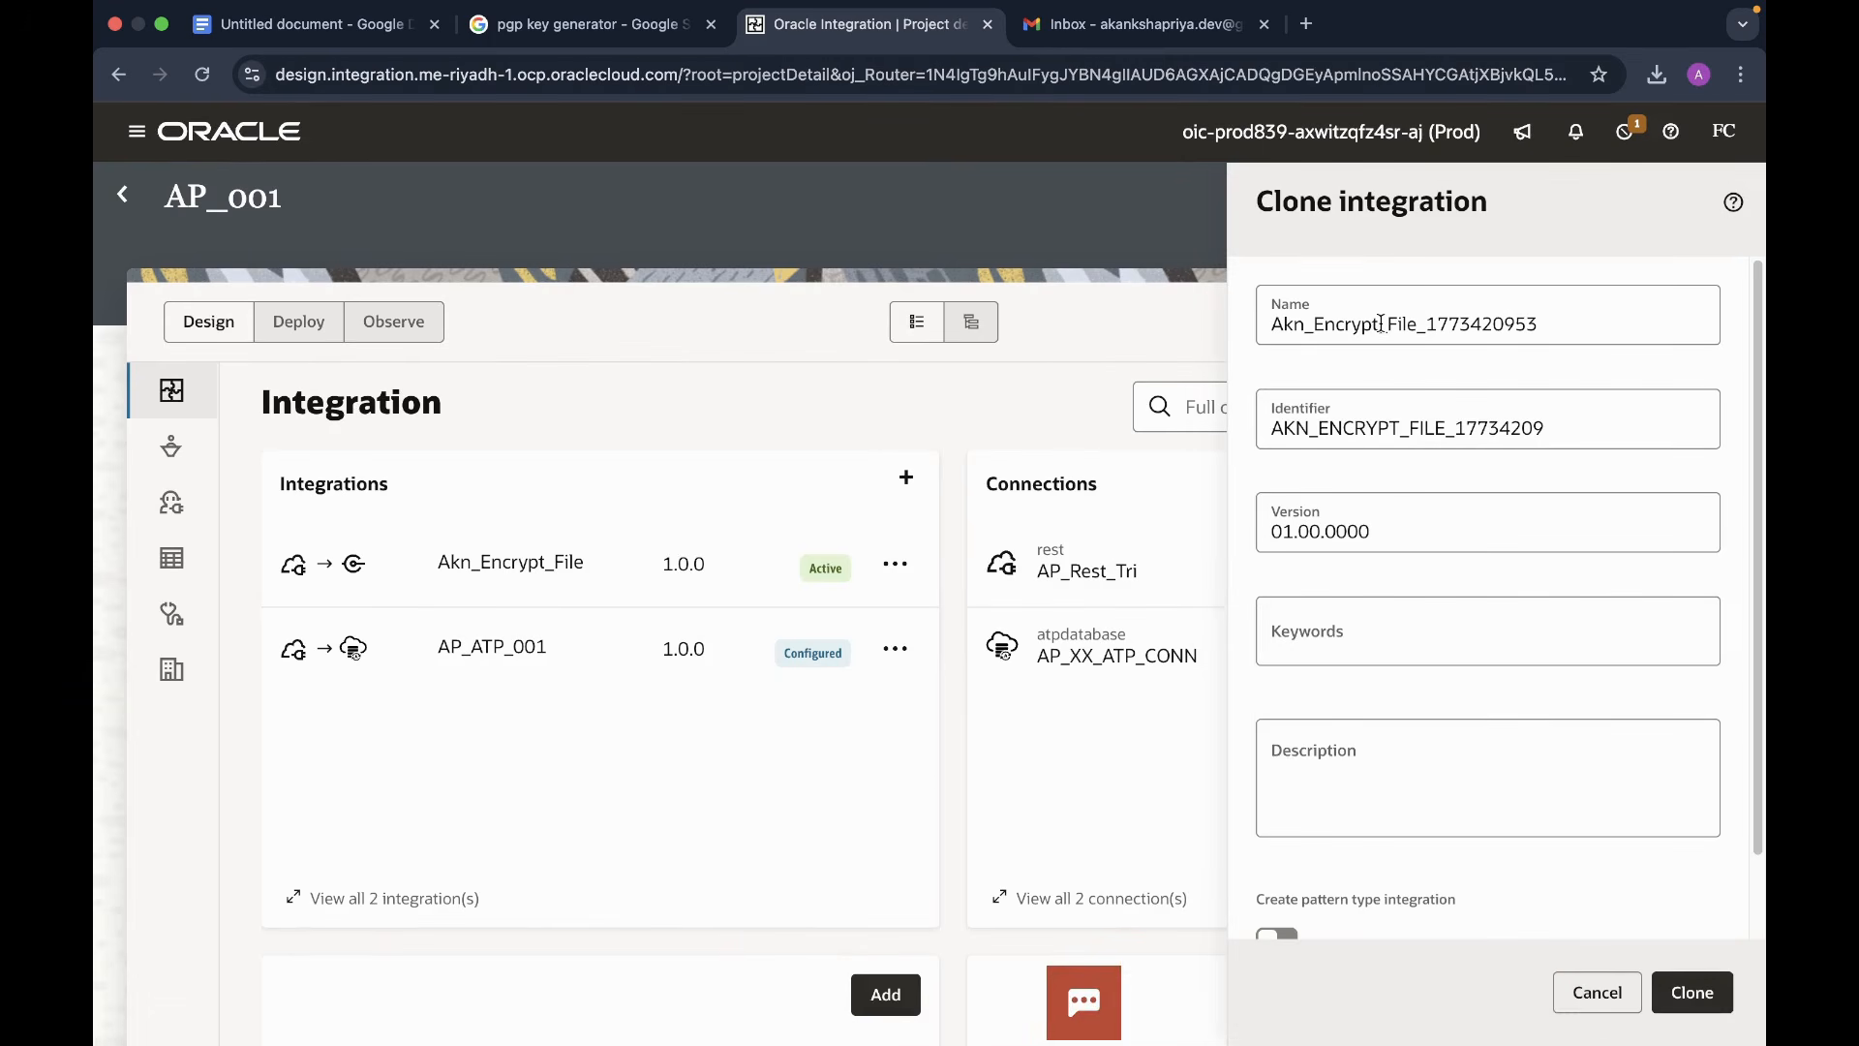
left_click(1381, 325)
key("BackSpace")
key("BackSpace")
key("BackSpace")
key("BackSpace")
key("BackSpace")
key("BackSpace")
key("BackSpace")
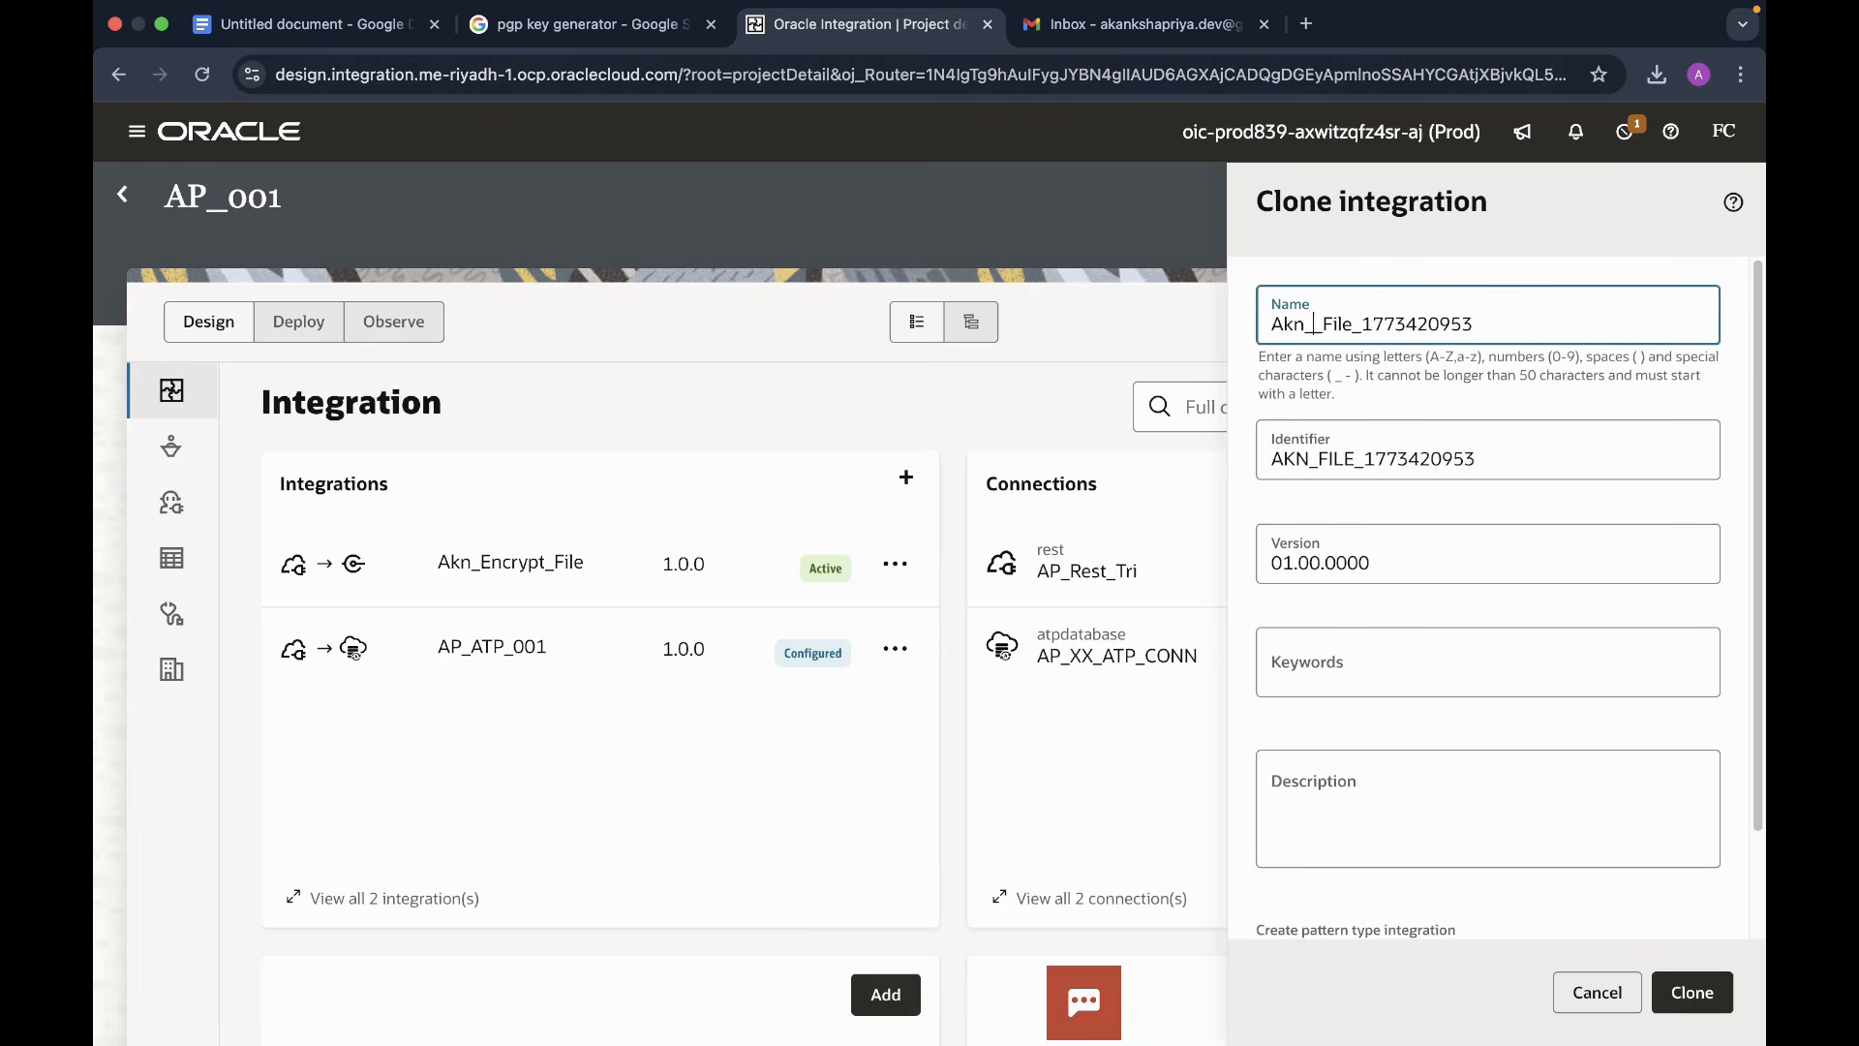
type("decrypt")
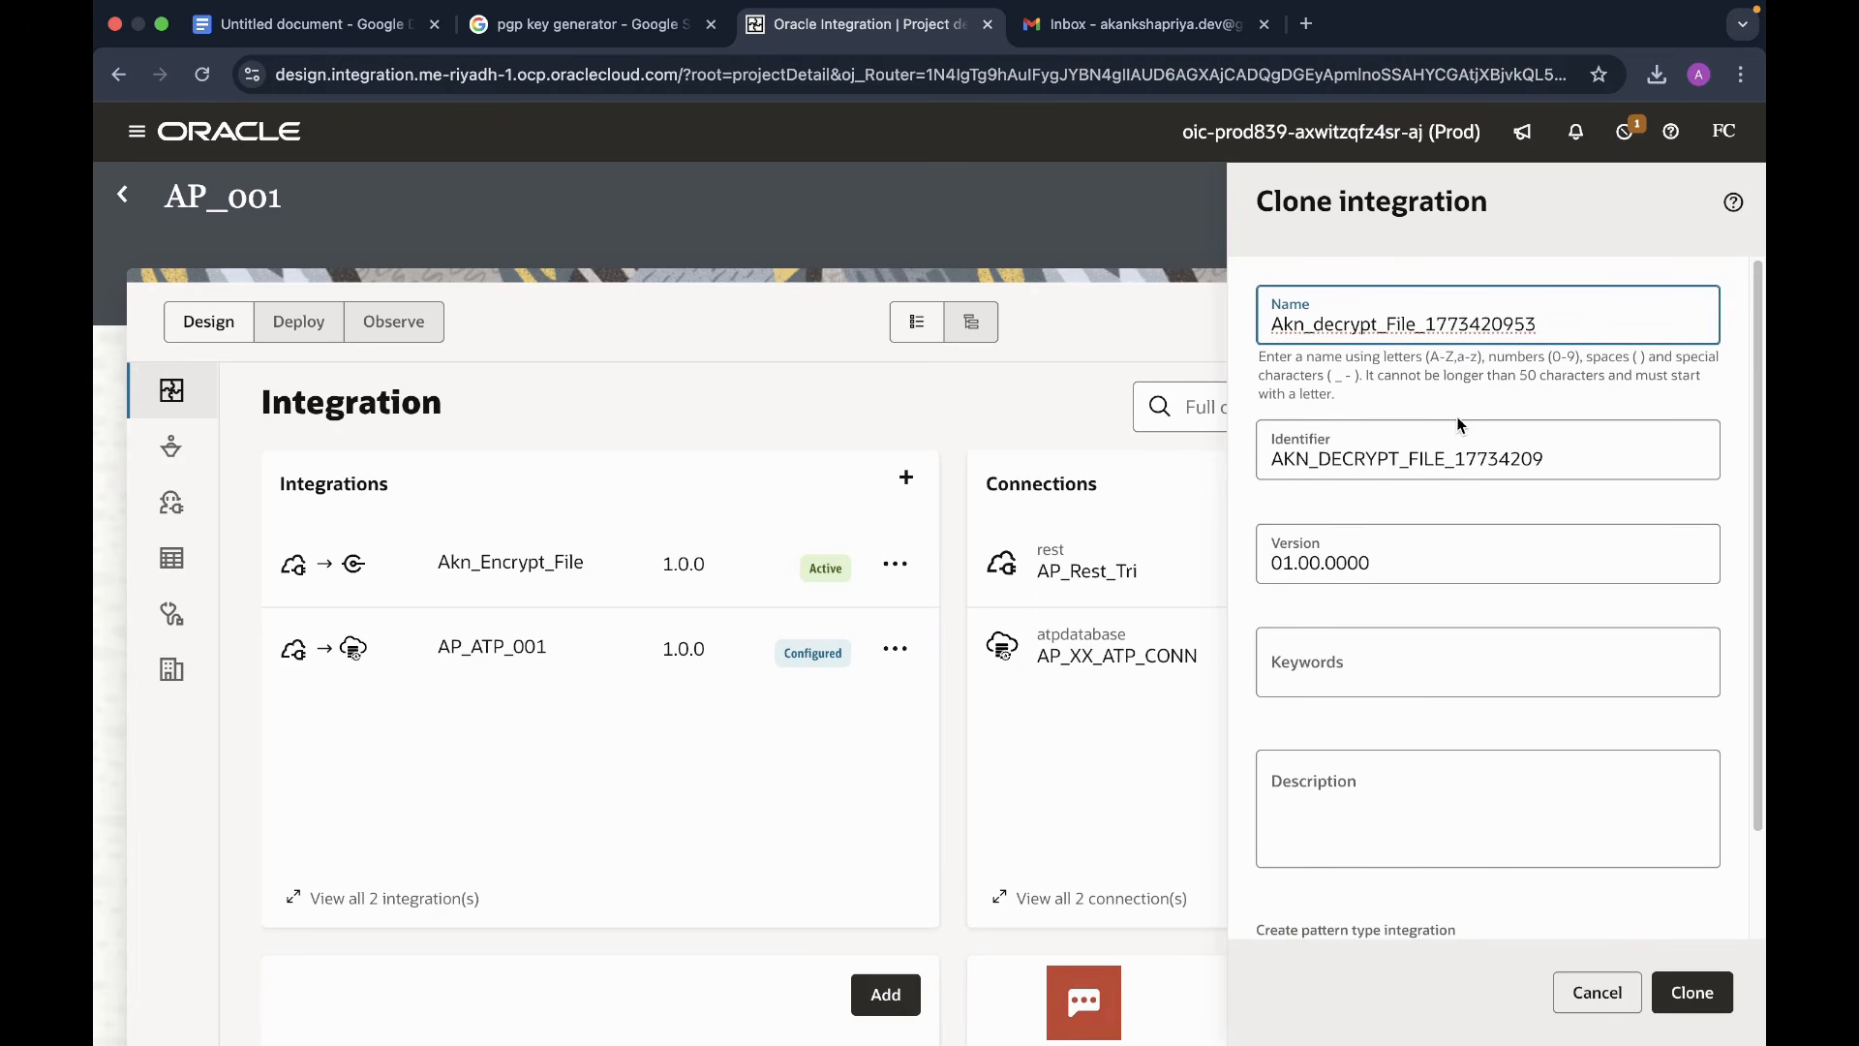
key("BackSpace")
key("BackSpace")
key("BackSpace")
key("BackSpace")
key("BackSpace")
key("BackSpace")
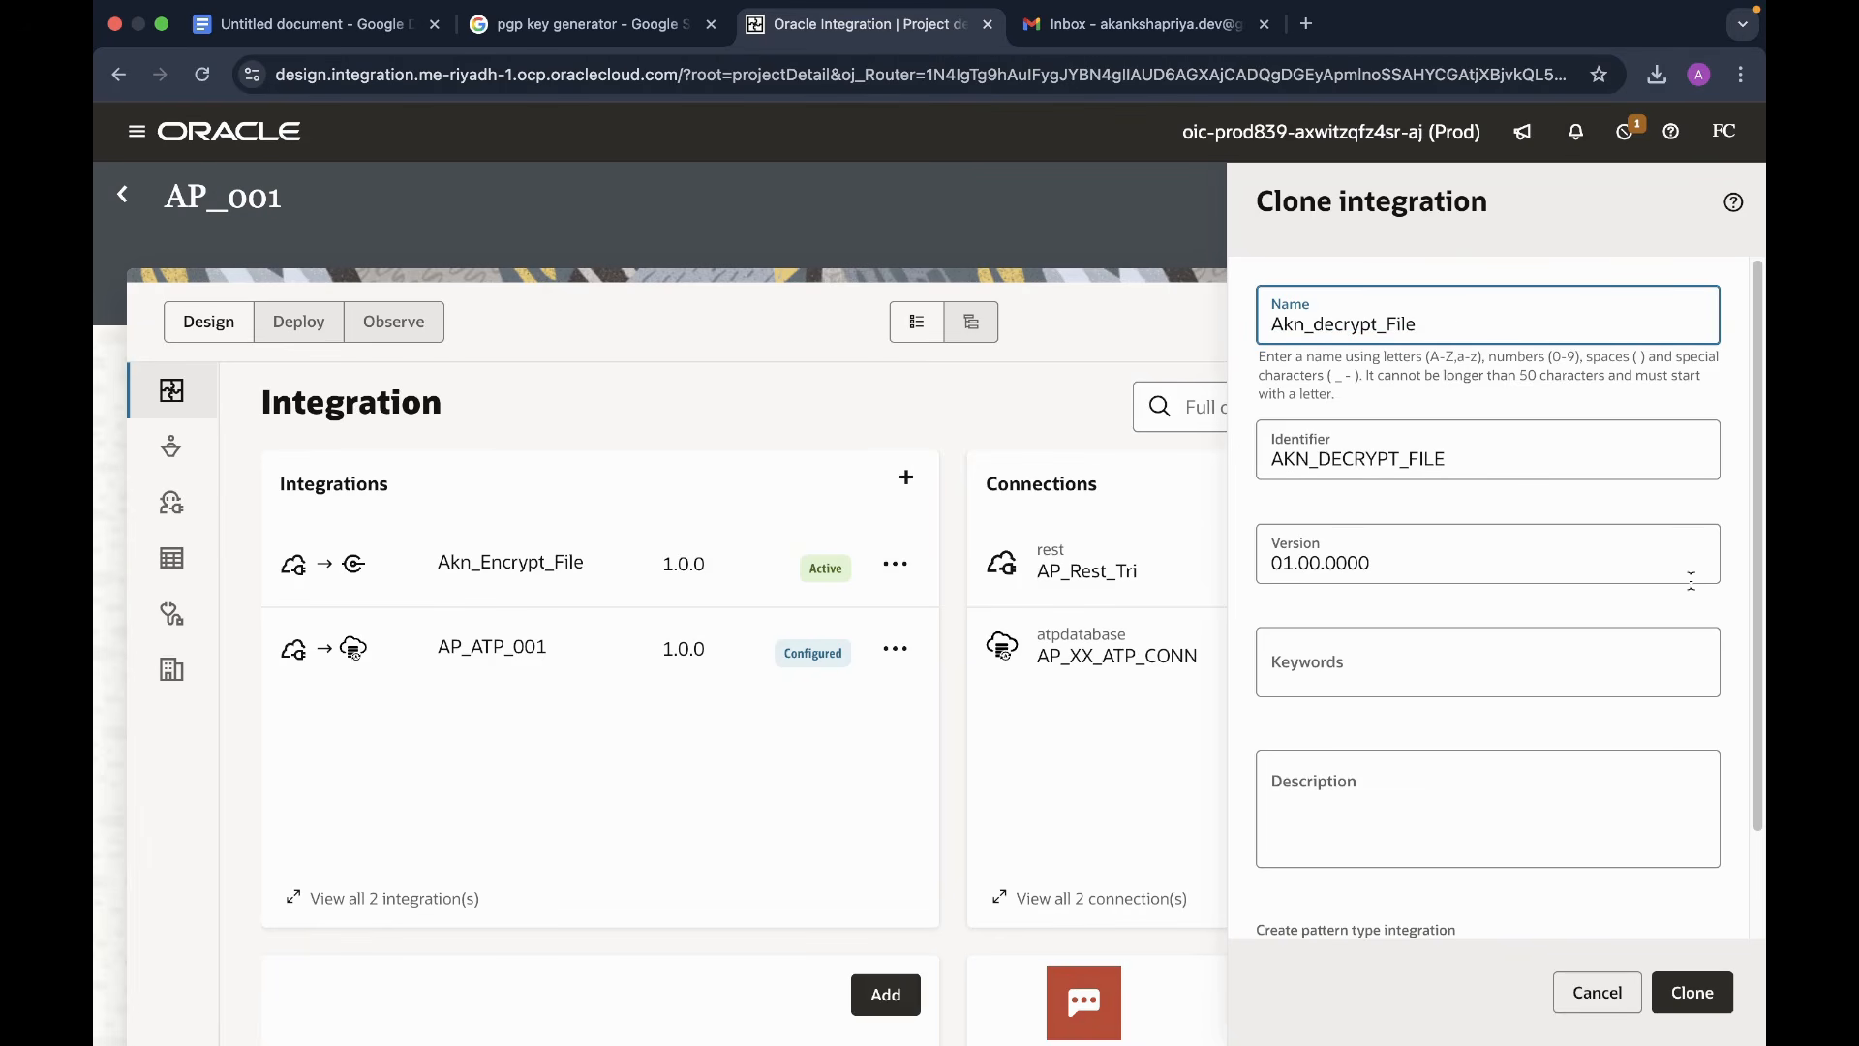
left_click(1691, 991)
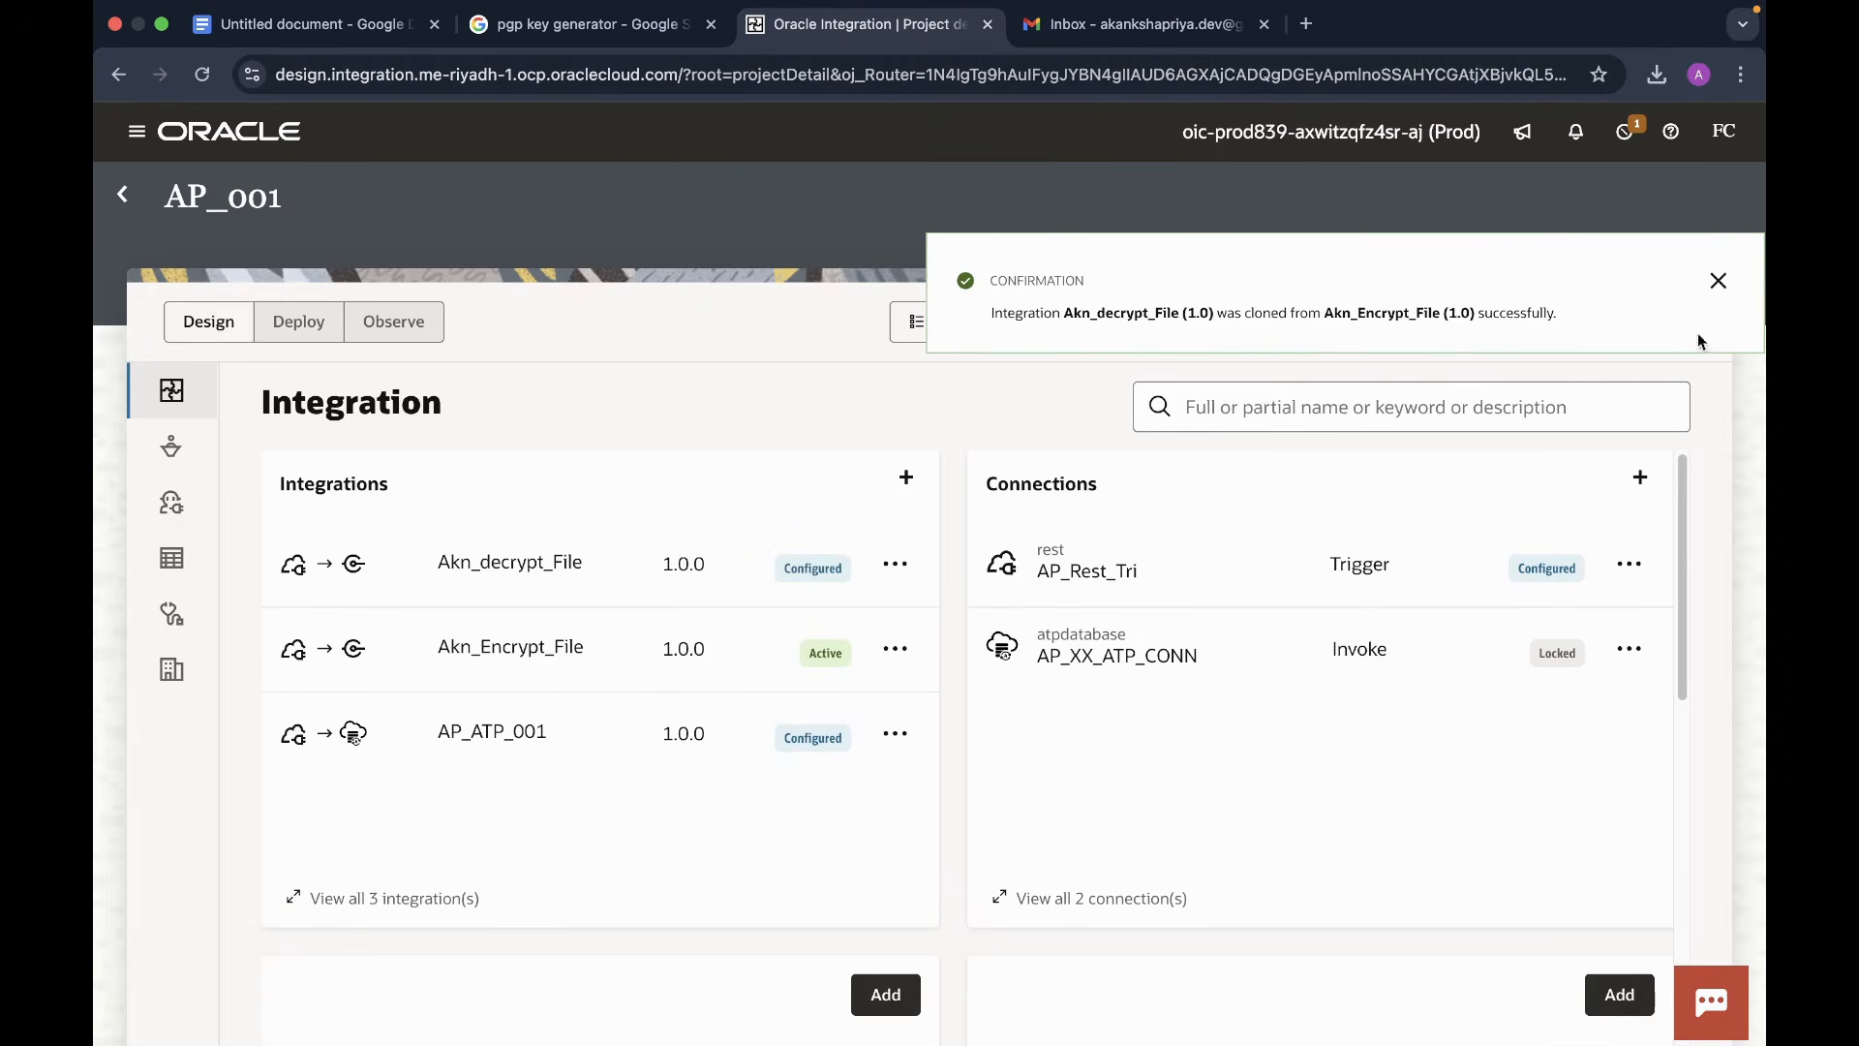
left_click(1718, 280)
- Open Akn_decrypt_File for editing and change the REST trigger's resource URI to /decrypt-file
left_click(895, 563)
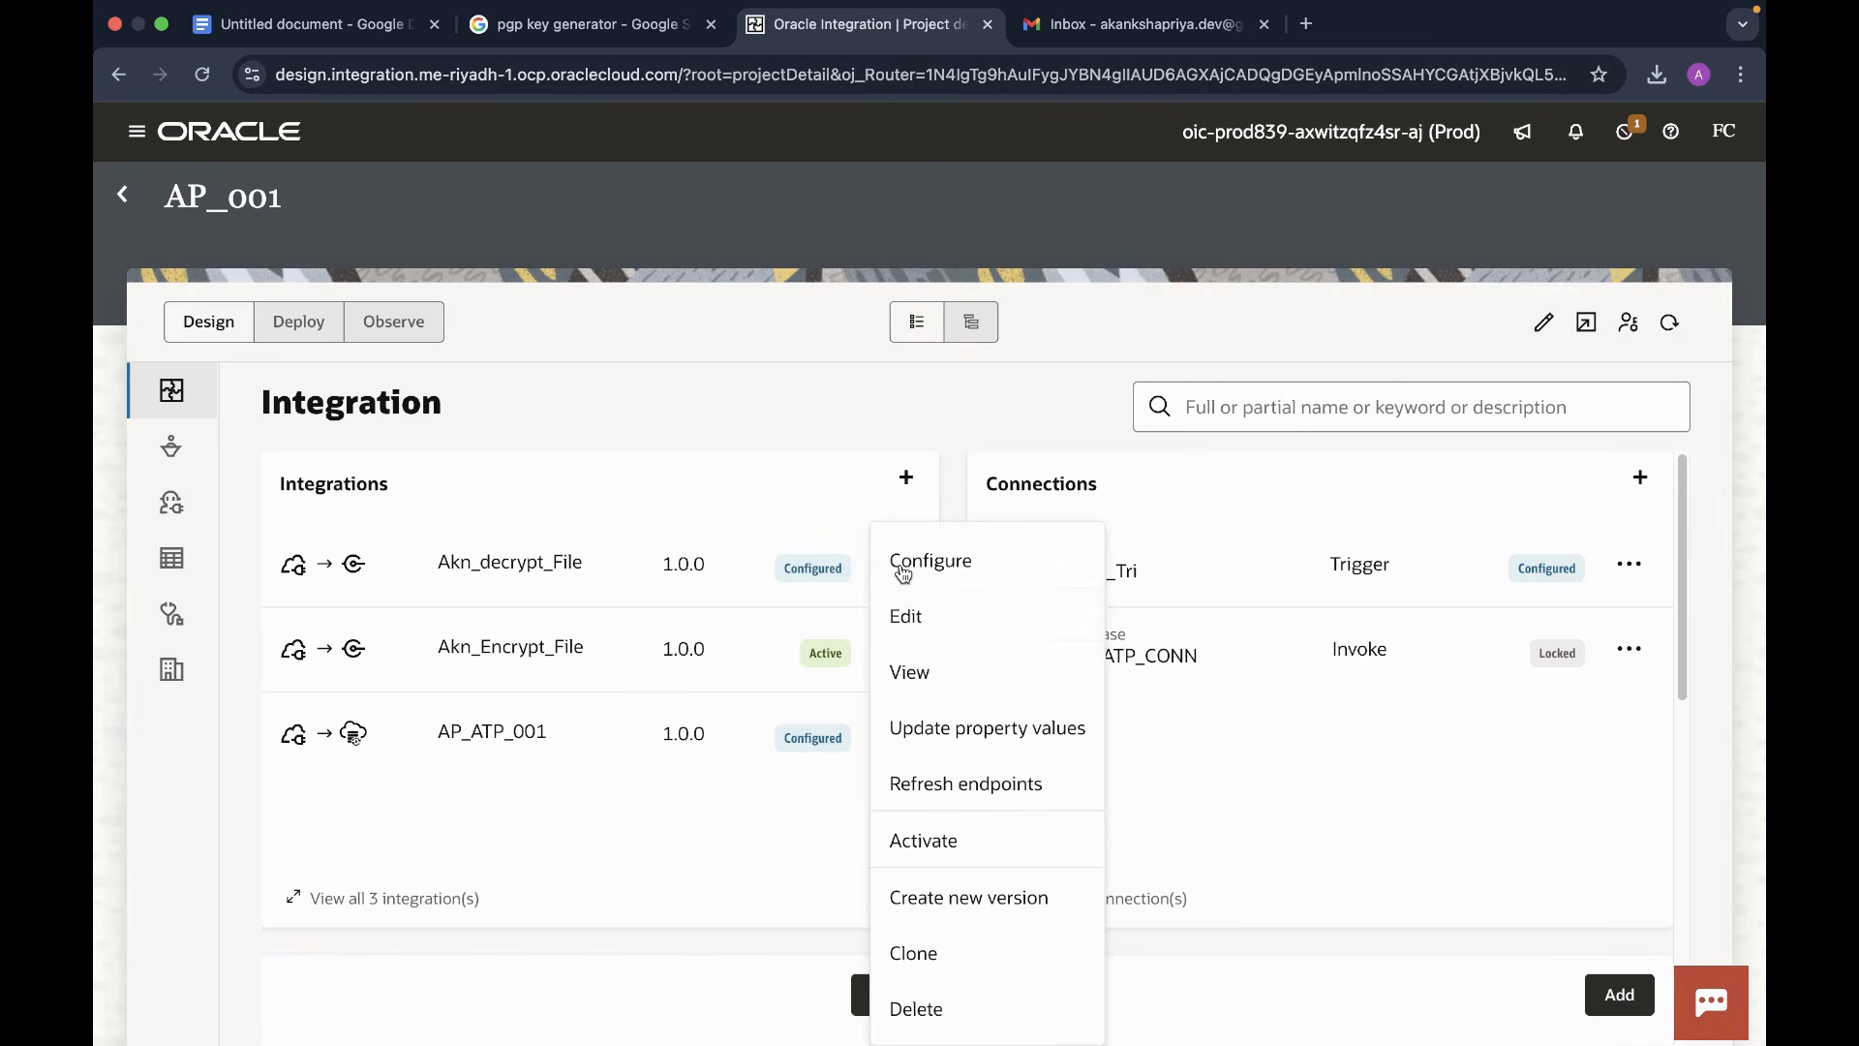
left_click(904, 622)
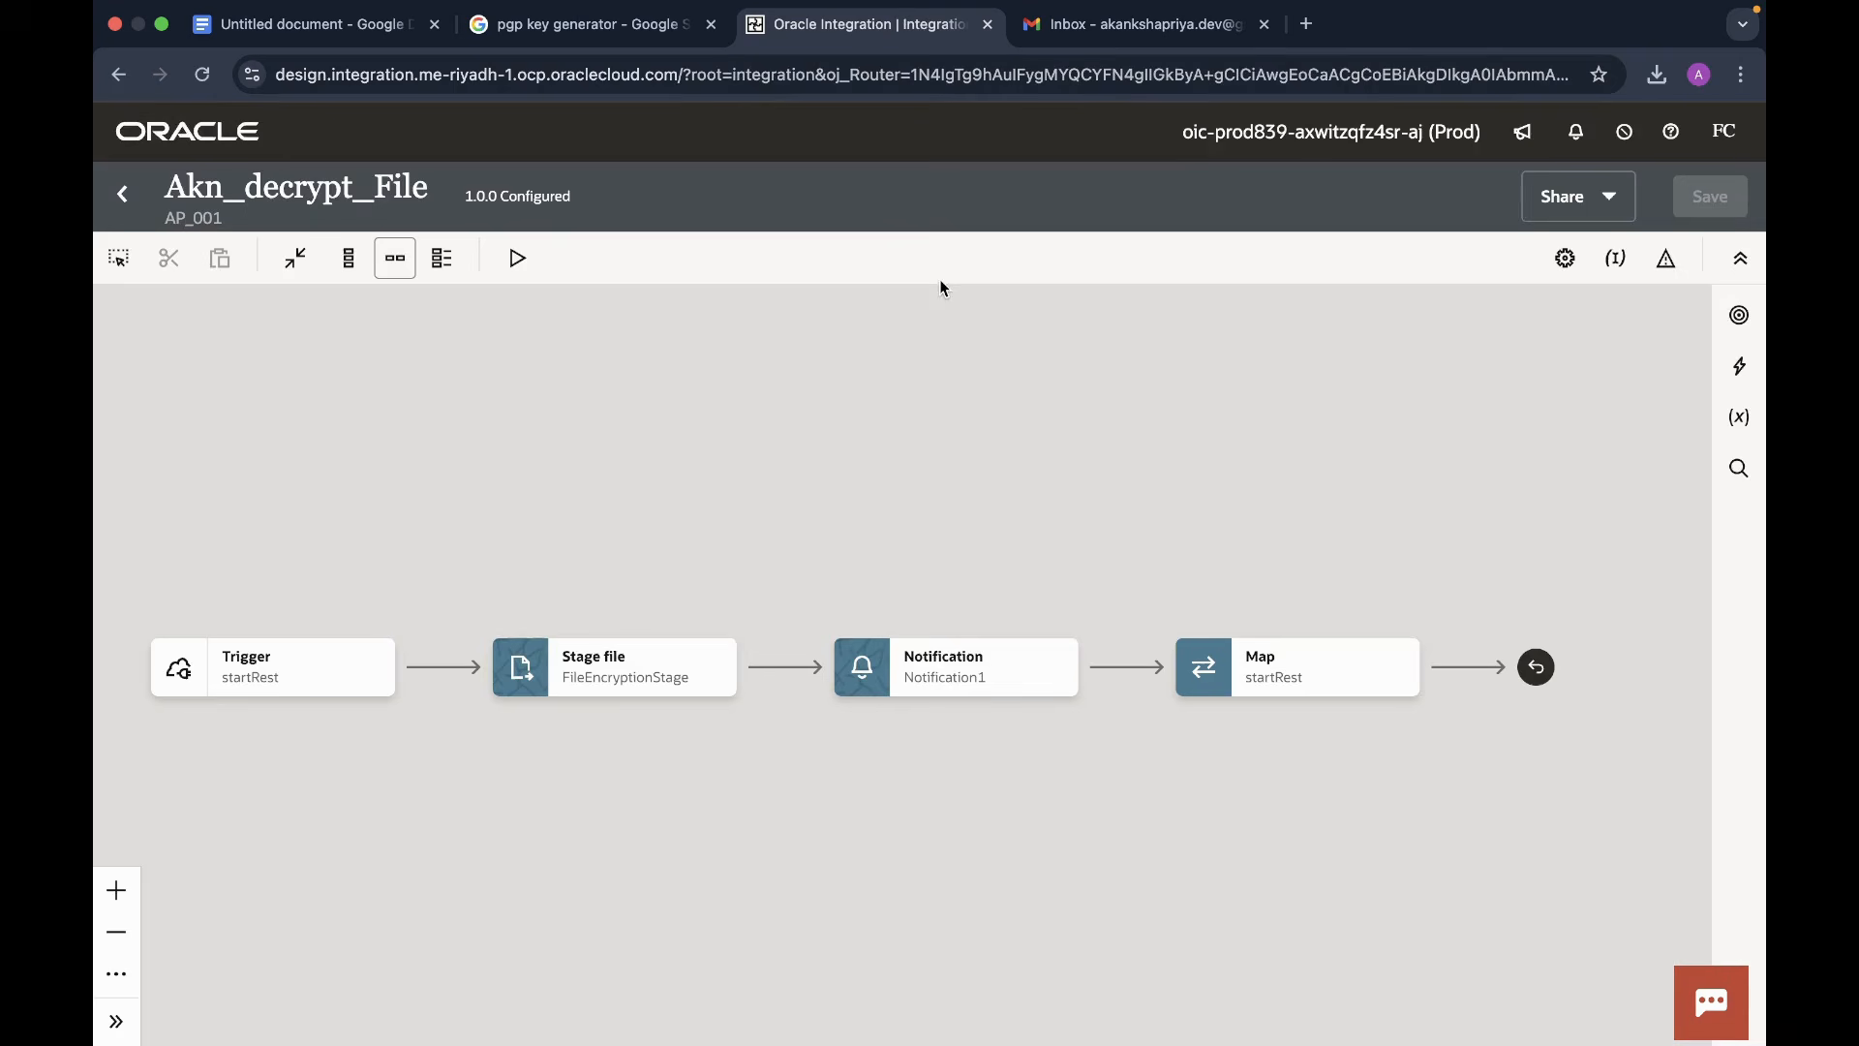
left_click(365, 644)
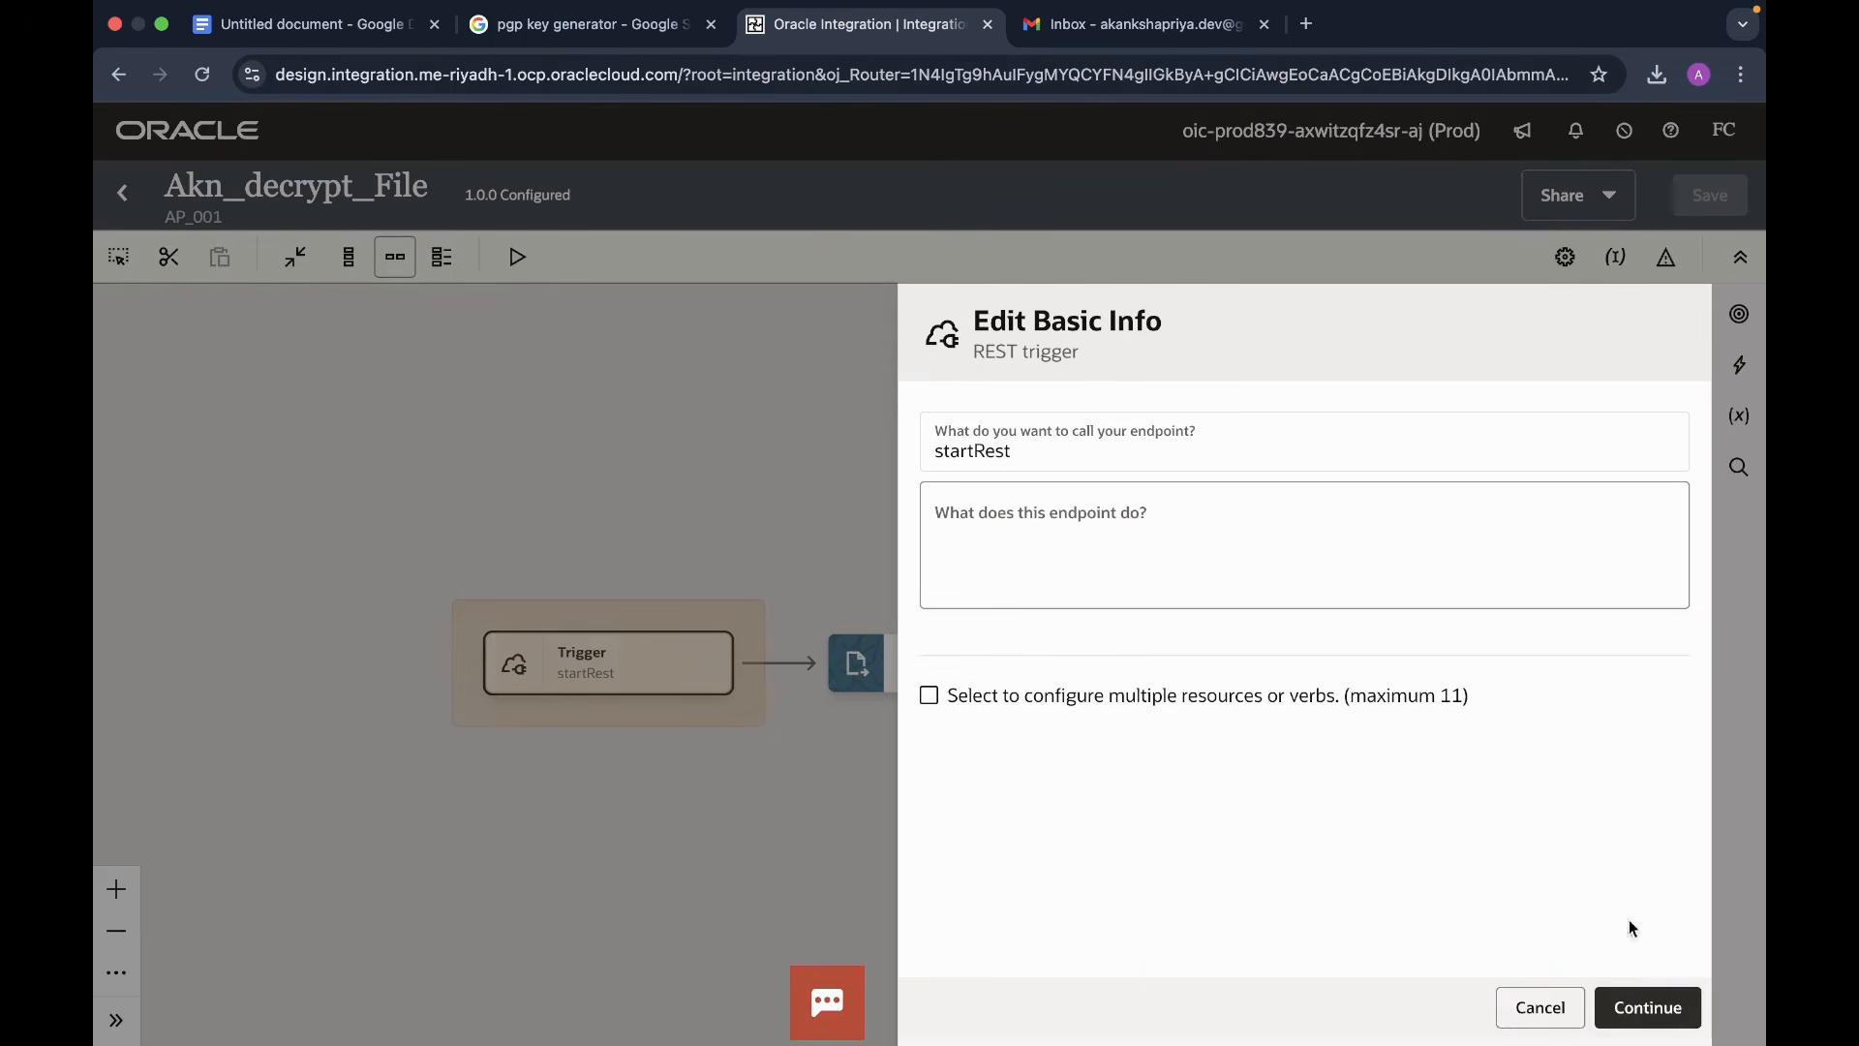
left_click(1649, 1008)
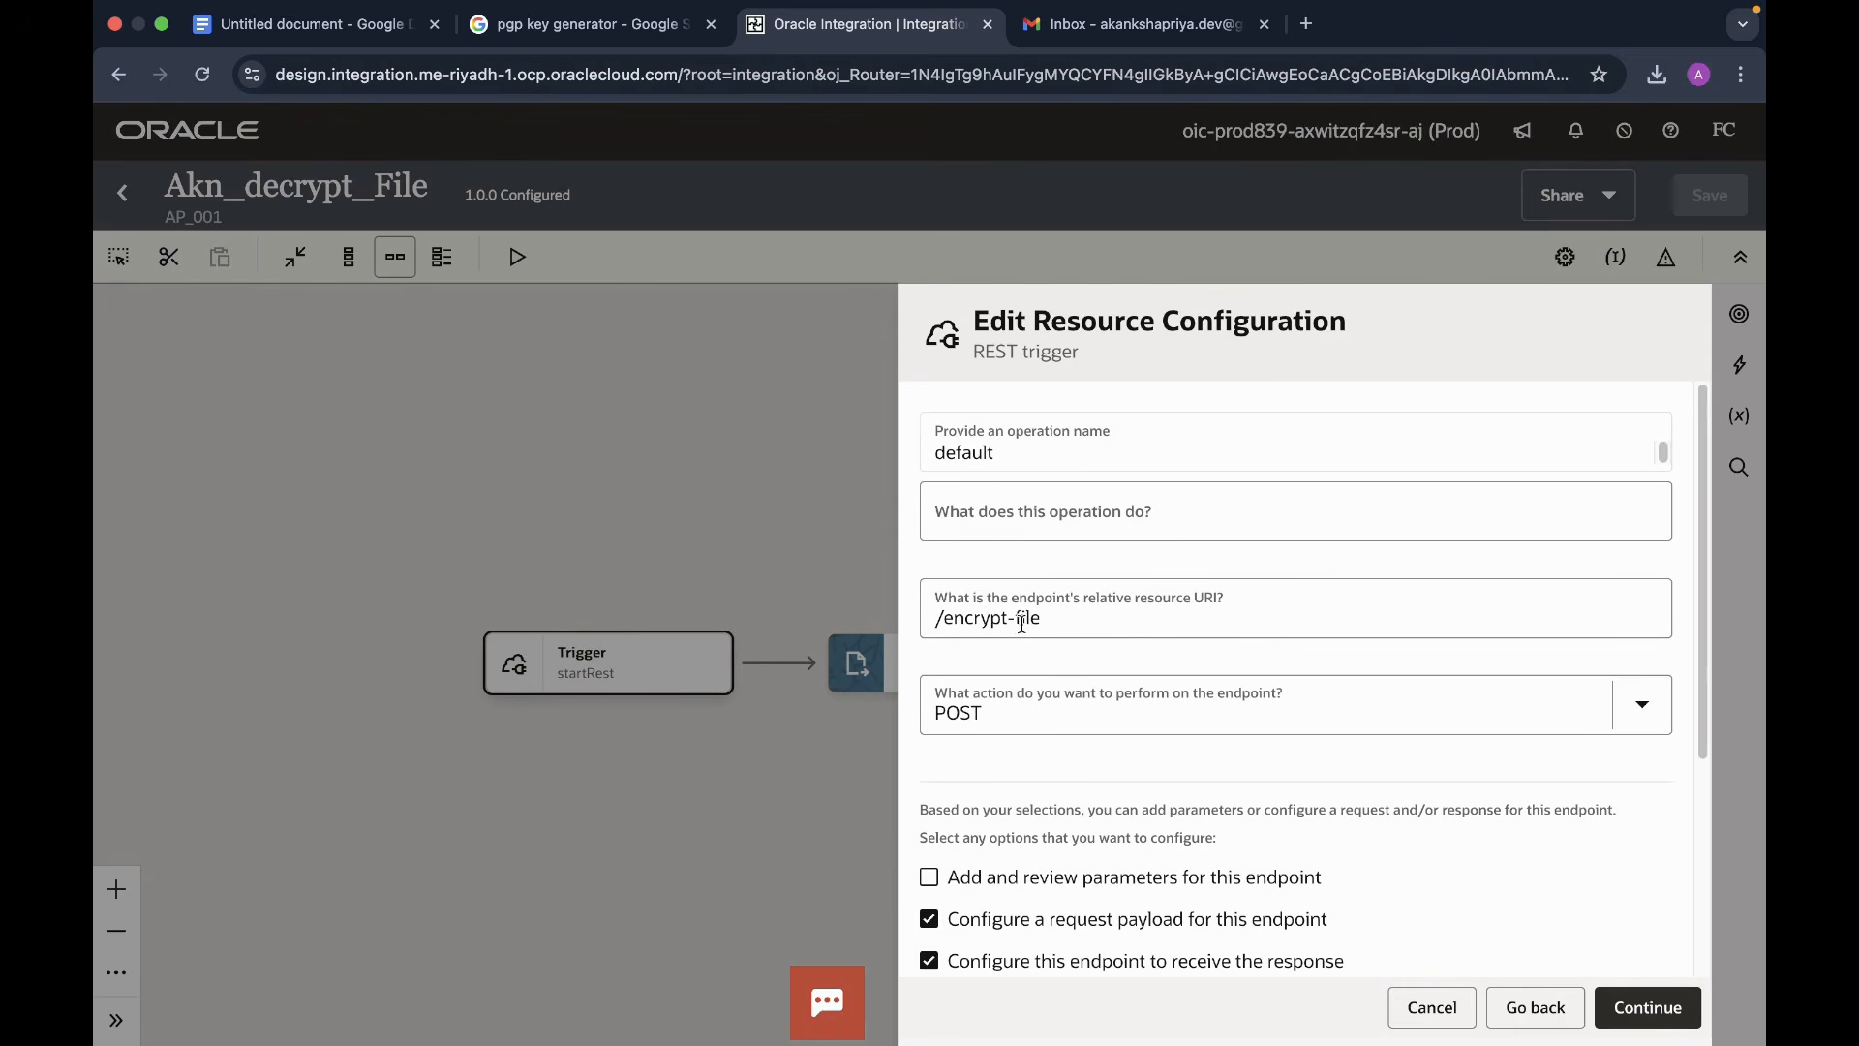
left_click(1000, 618)
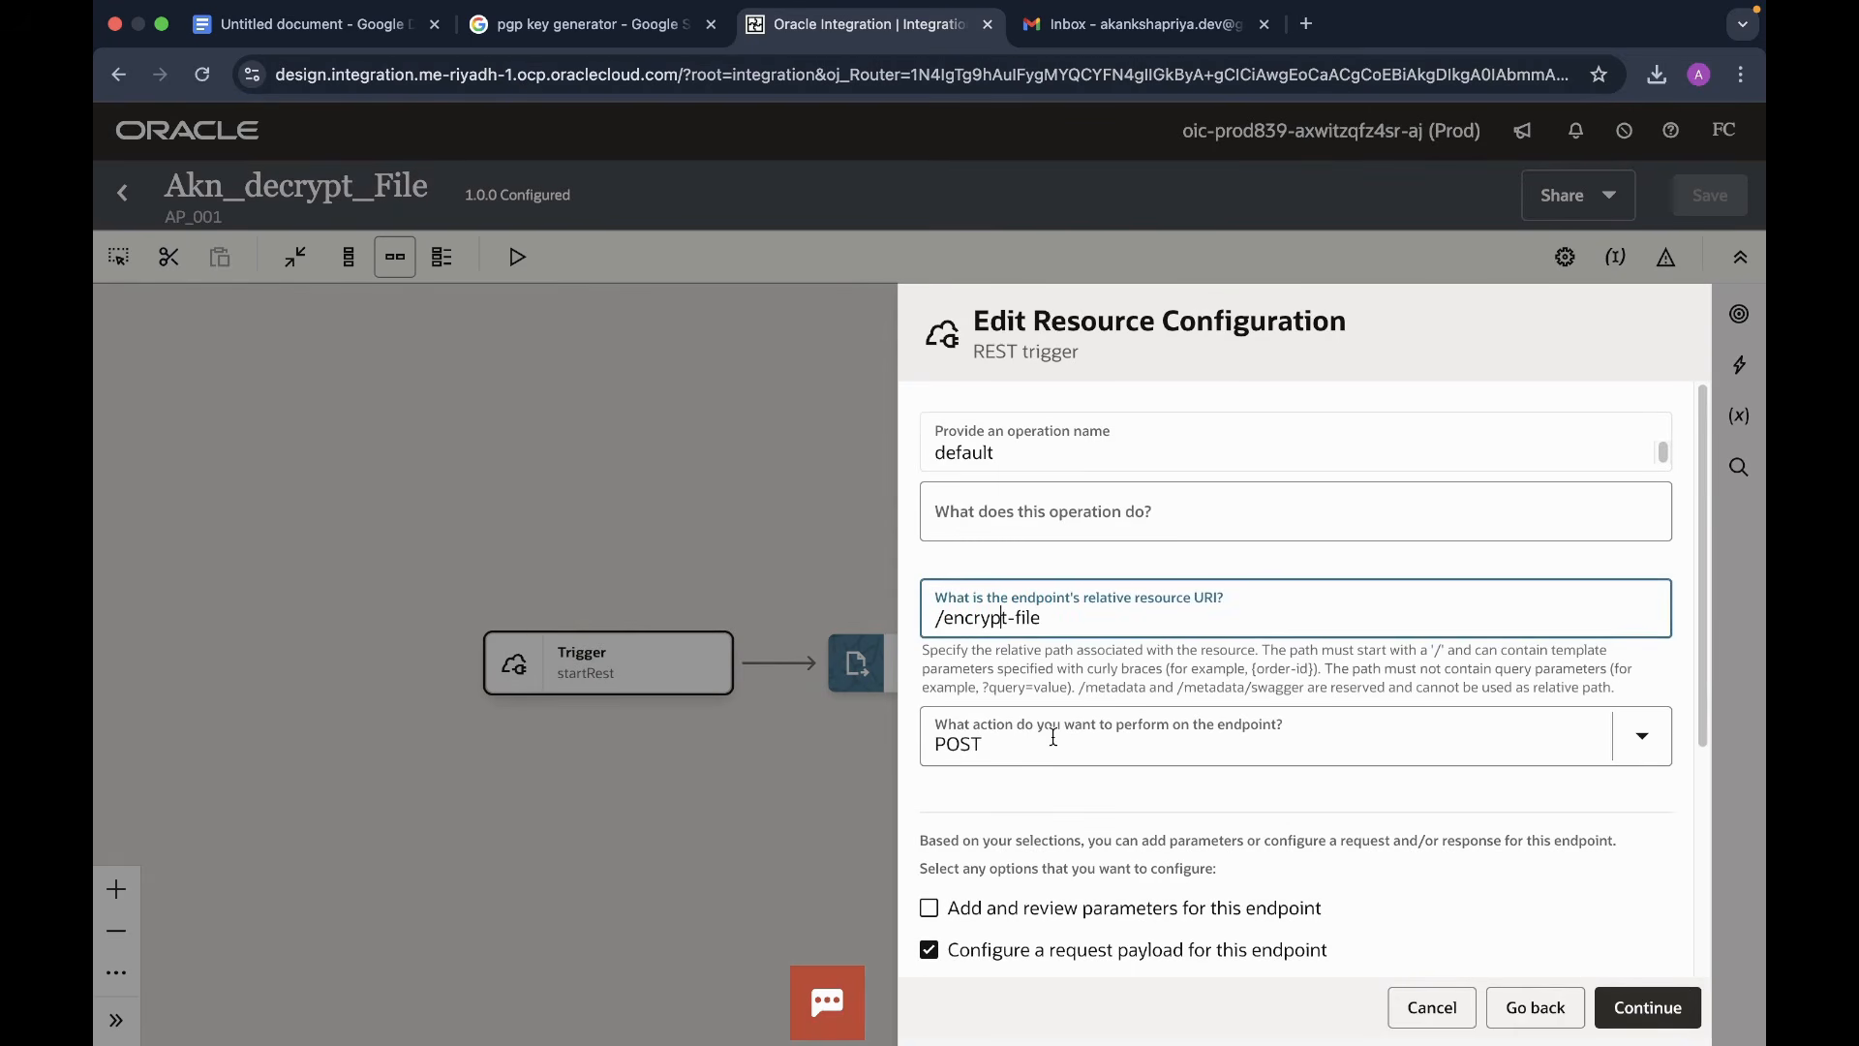
key("BackSpace")
key("BackSpace")
key("BackSpace")
key("BackSpace")
key("BackSpace")
key("BackSpace")
key("BackSpace")
type("decrypt")
- Pass through the request, response and summary pages unchanged and finish the trigger
right_click(1436, 739)
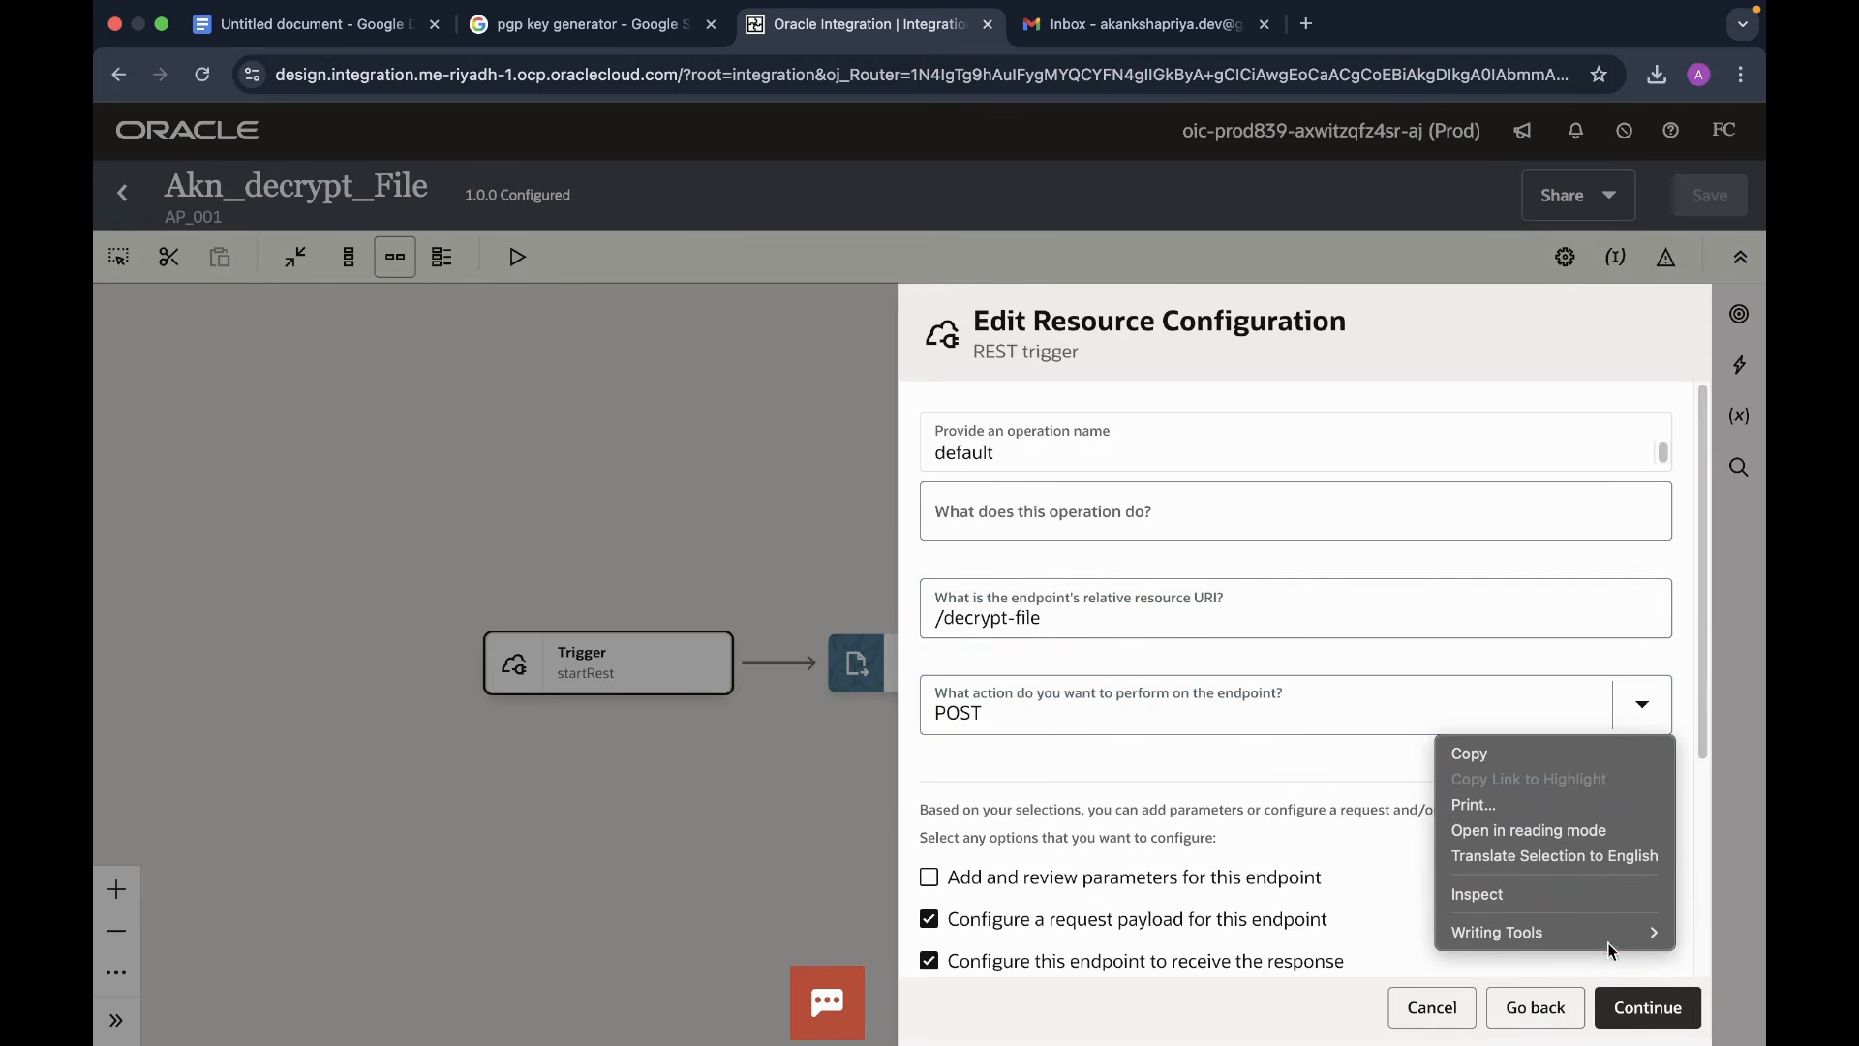
left_click(1498, 738)
scroll(1550, 823, "down", 5)
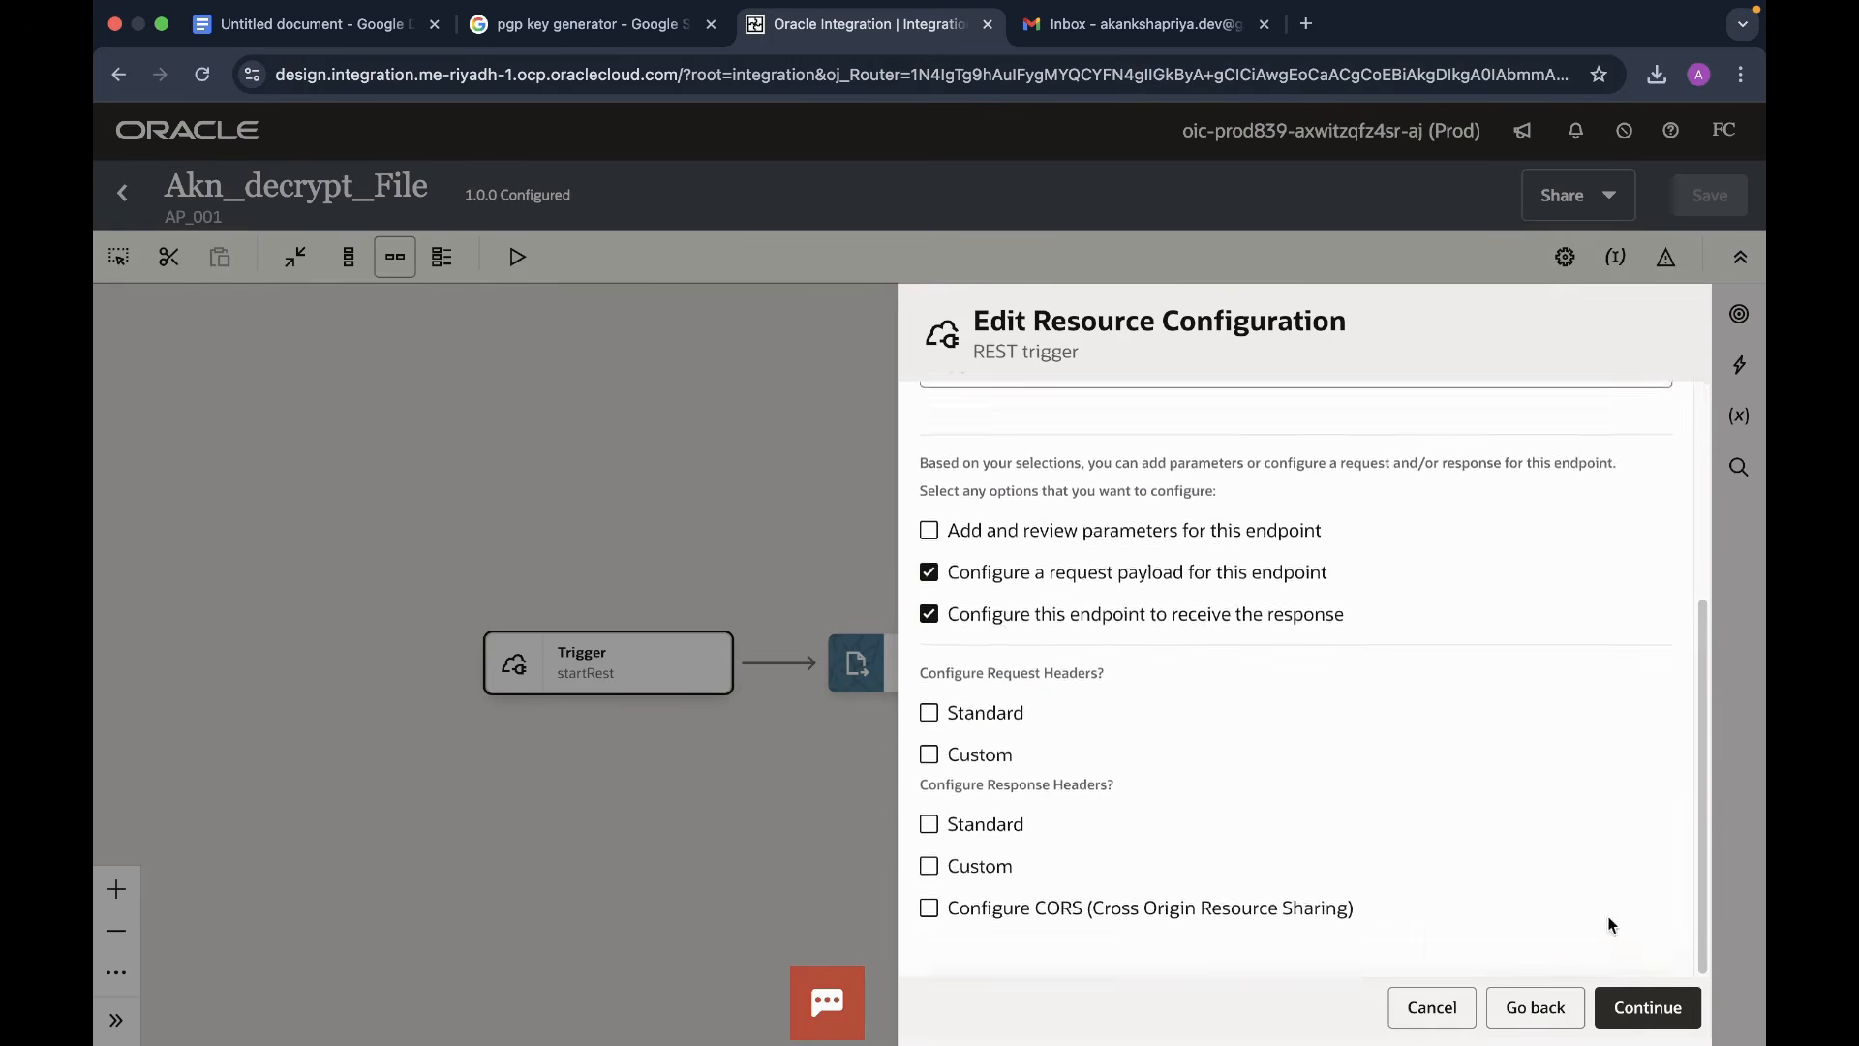
left_click(1639, 1007)
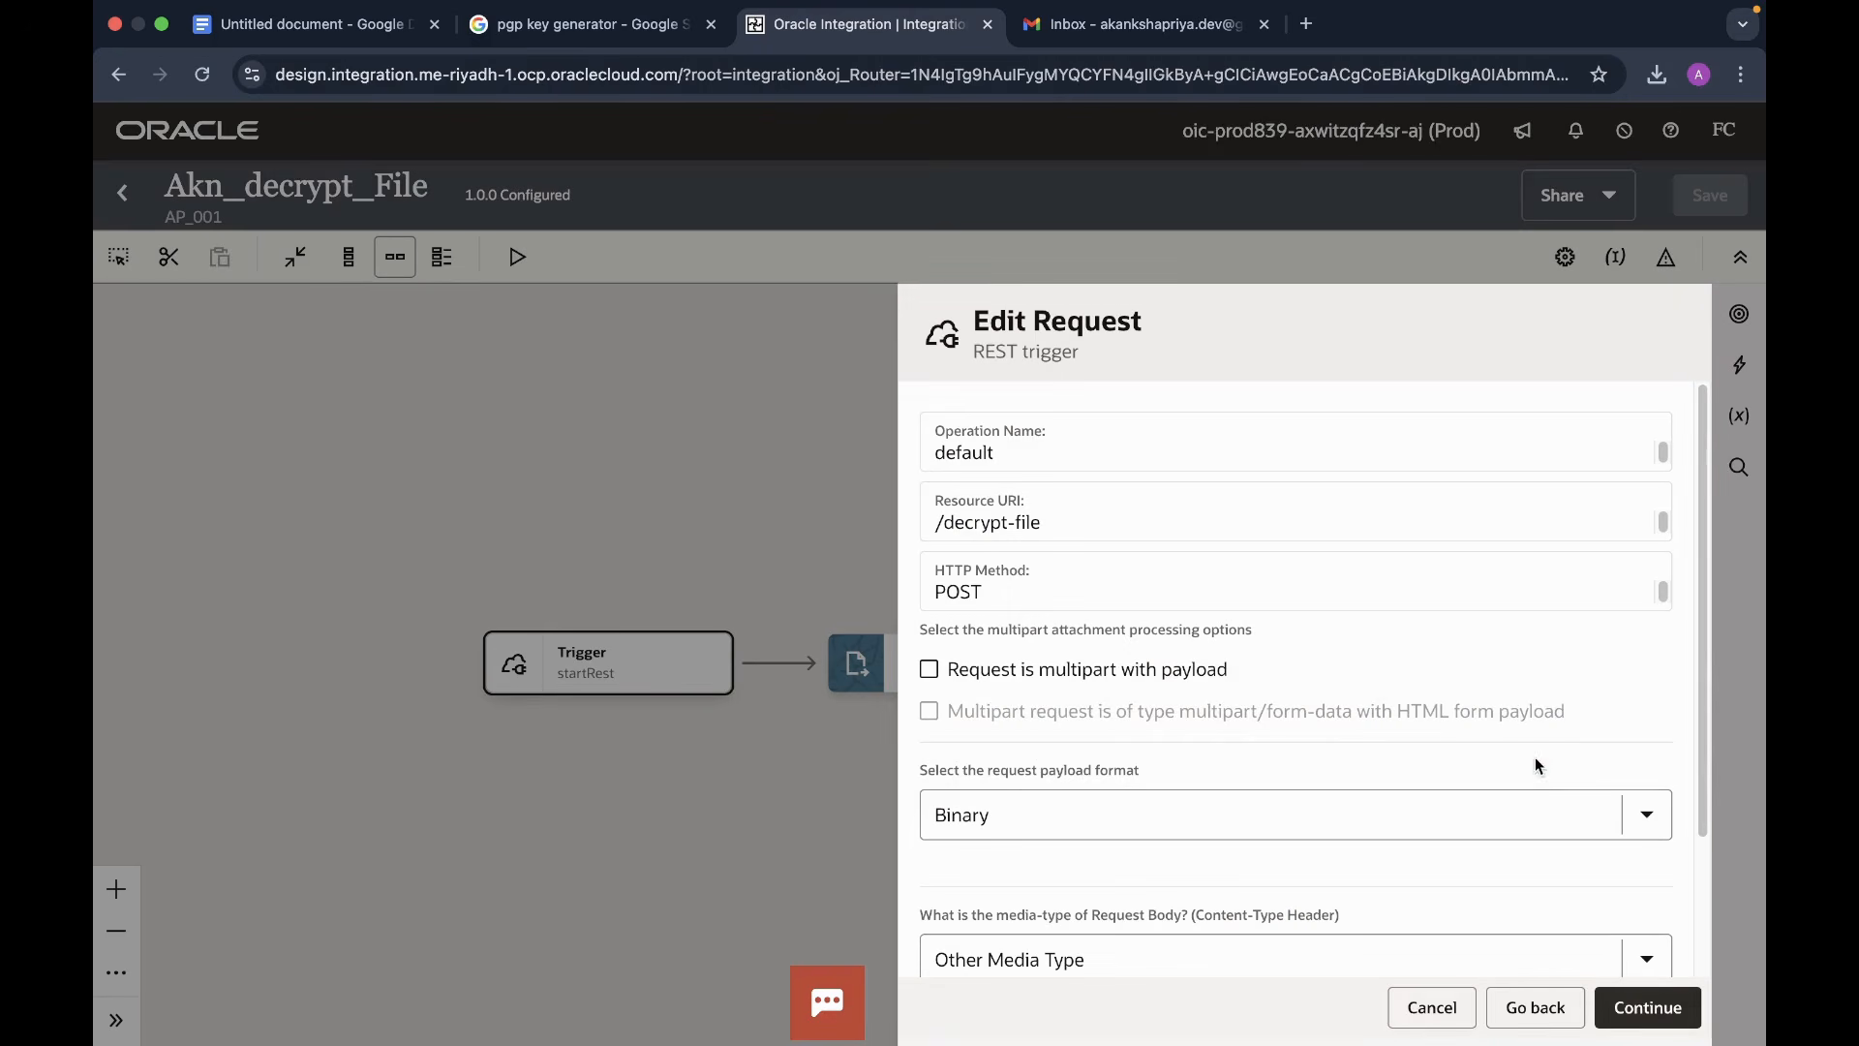
left_click(1647, 1008)
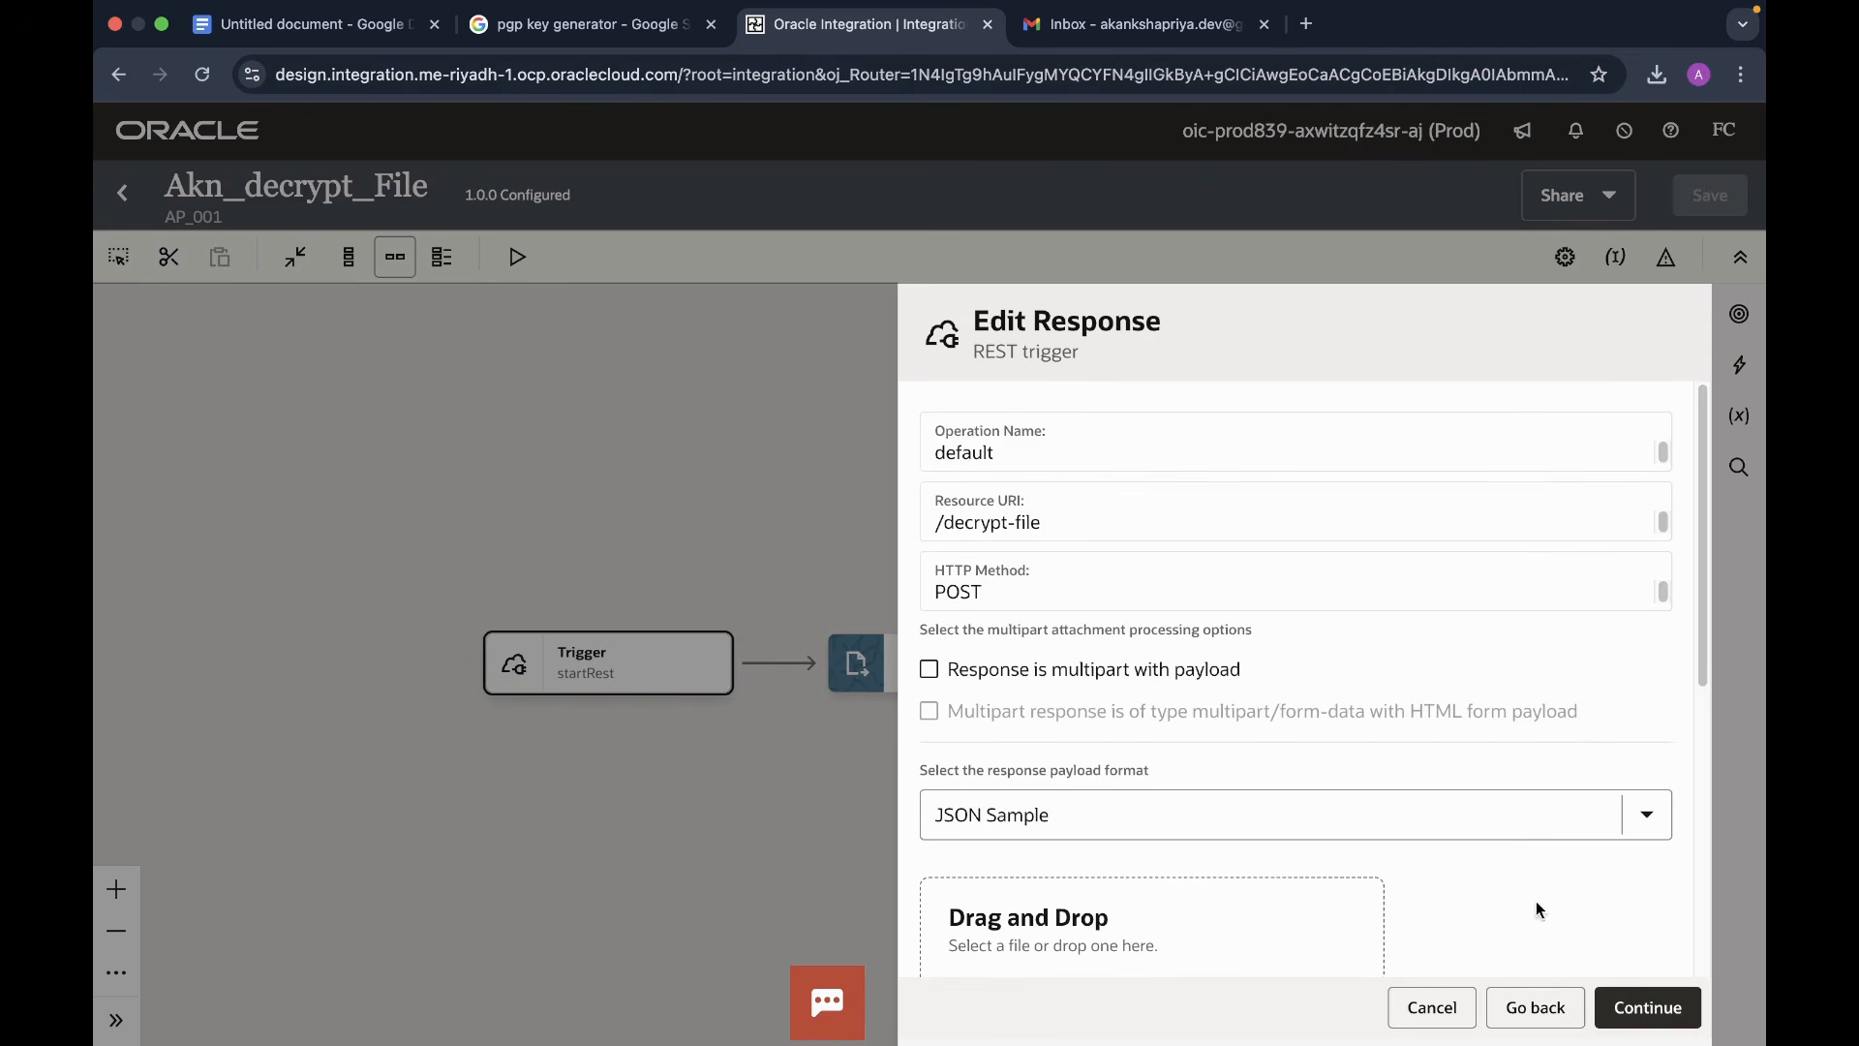
left_click(1647, 1007)
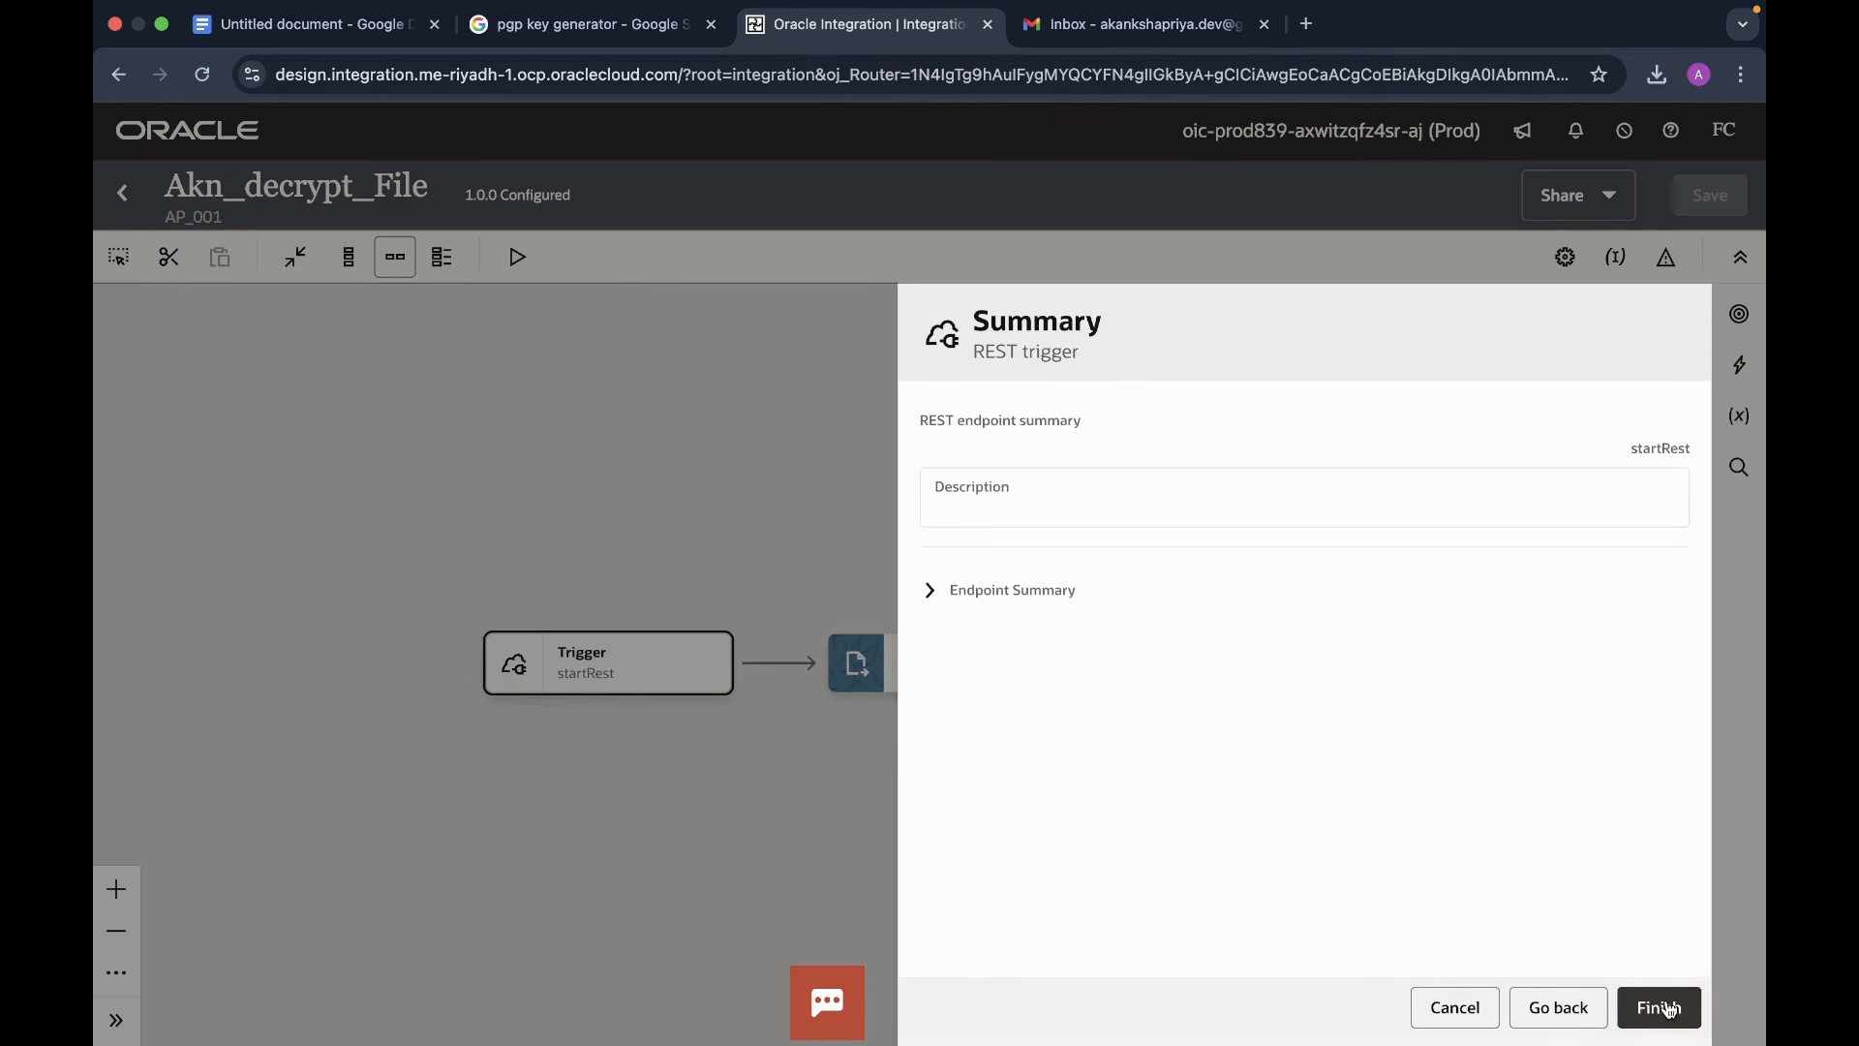
left_click(1668, 1007)
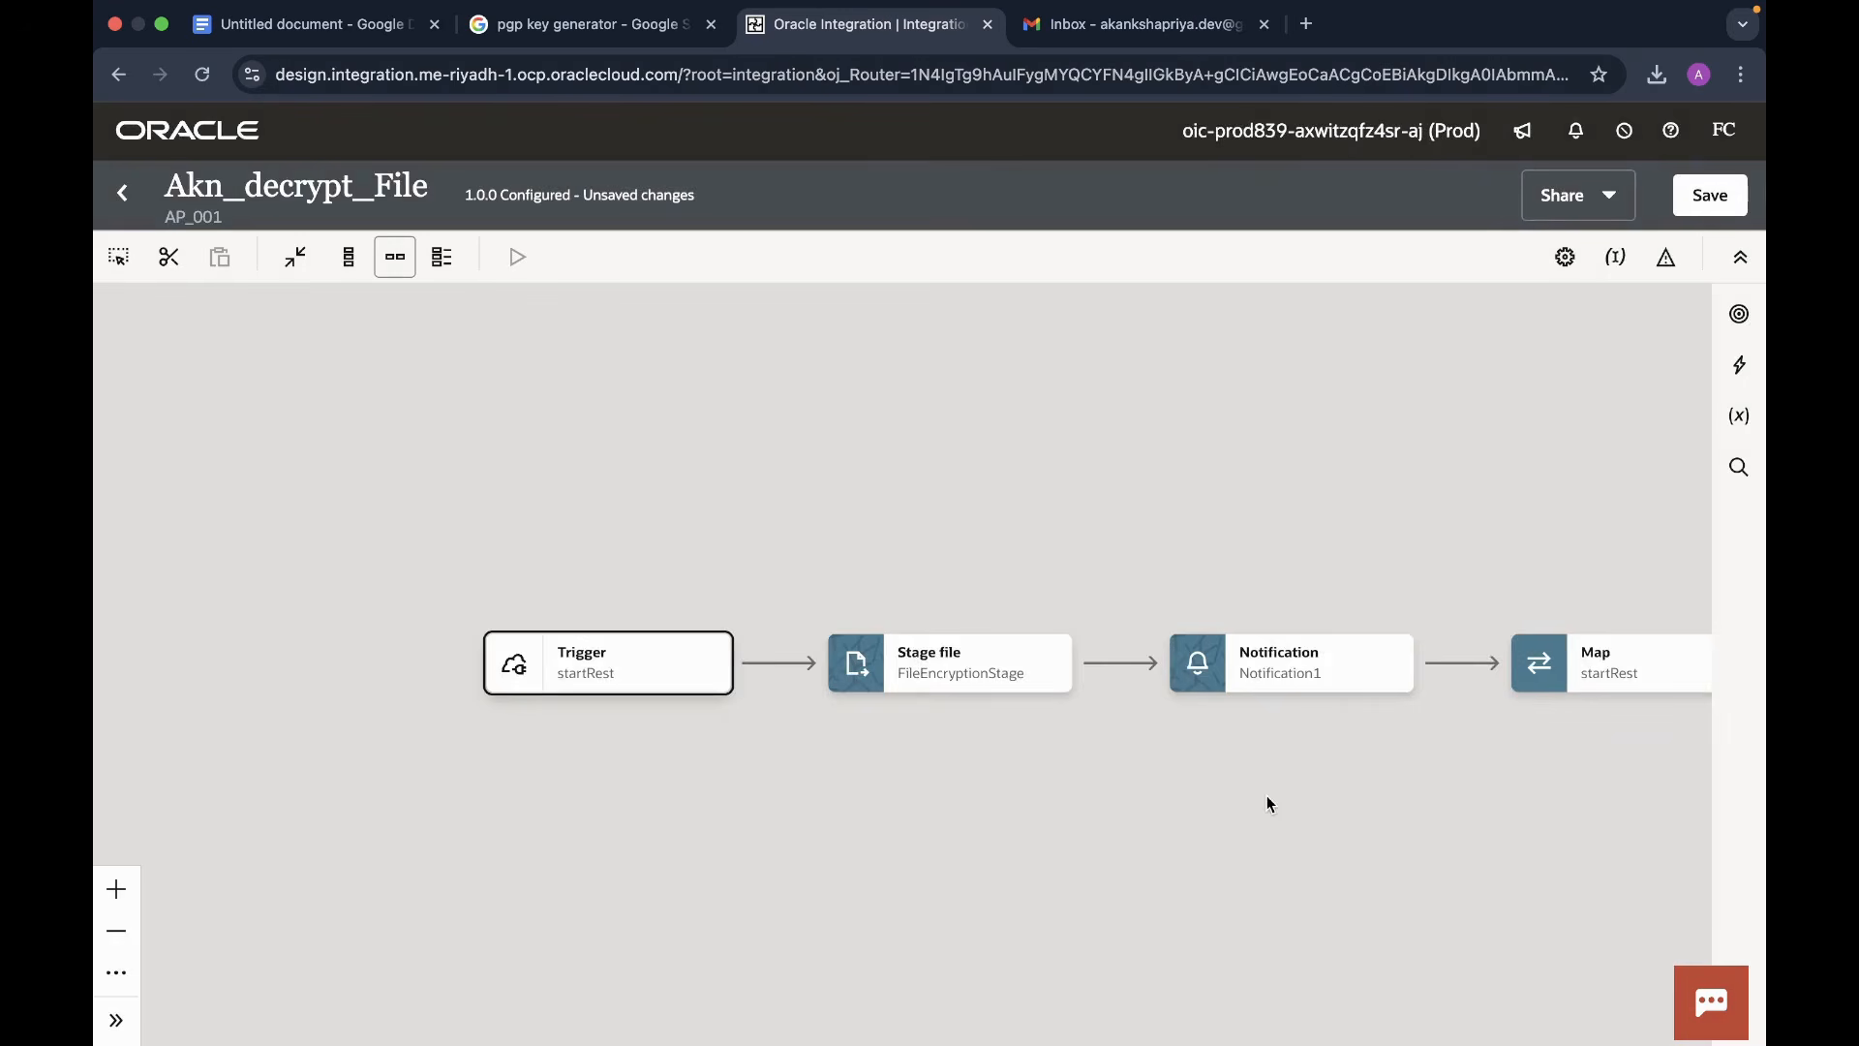
left_click_drag(1266, 794, 942, 727)
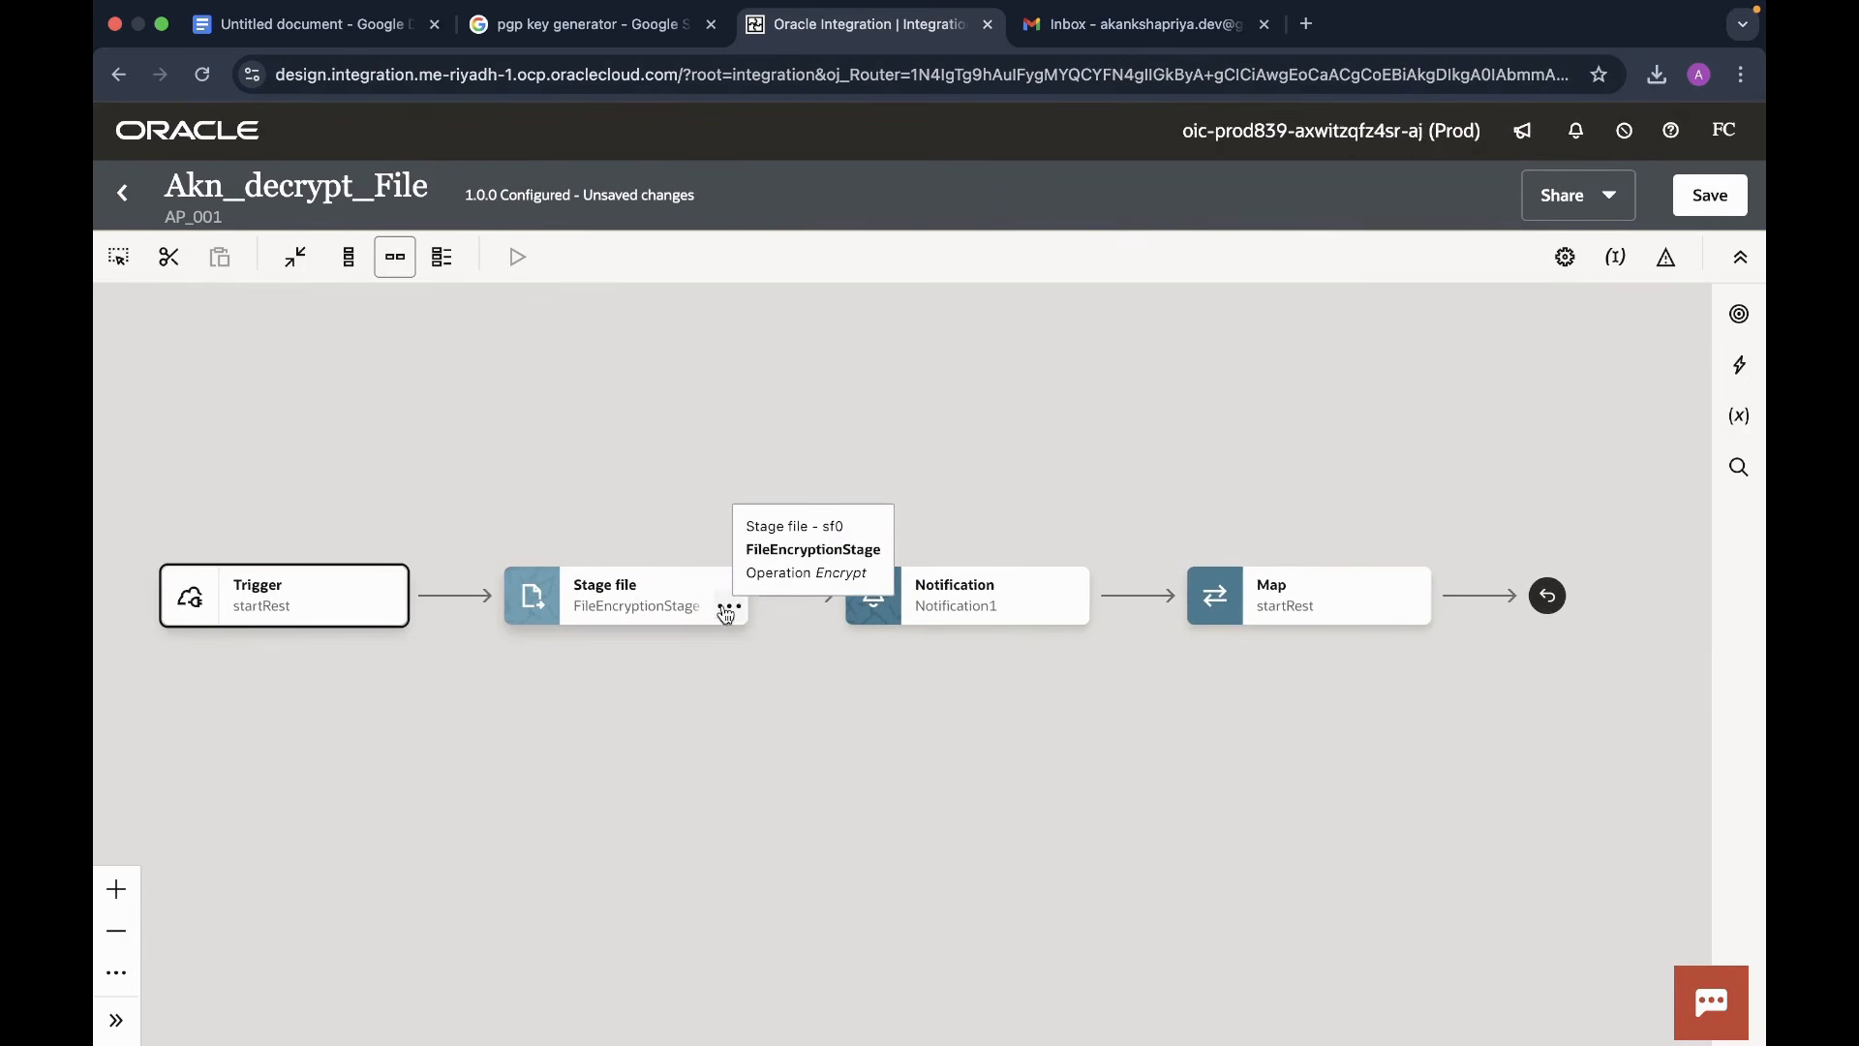
- Delete the FileEncryptionStage step from the flow
left_click(726, 610)
left_click(769, 722)
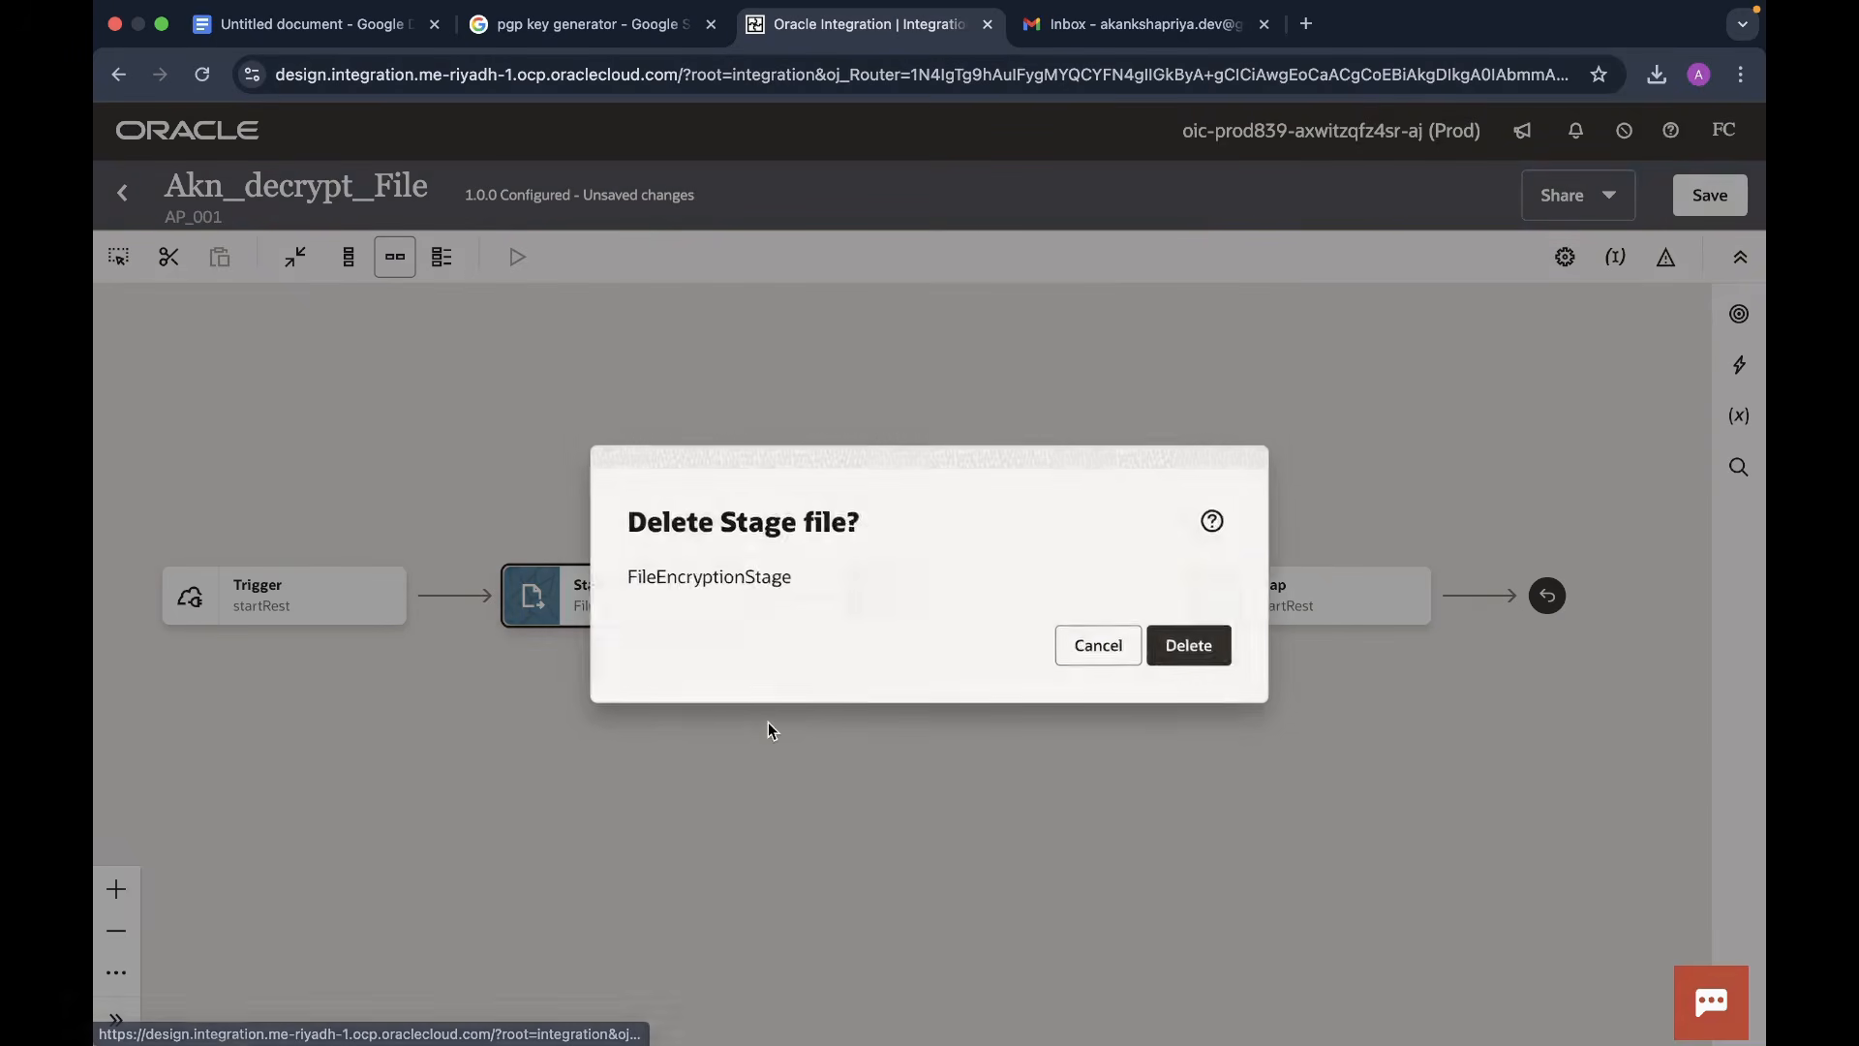
left_click(1211, 649)
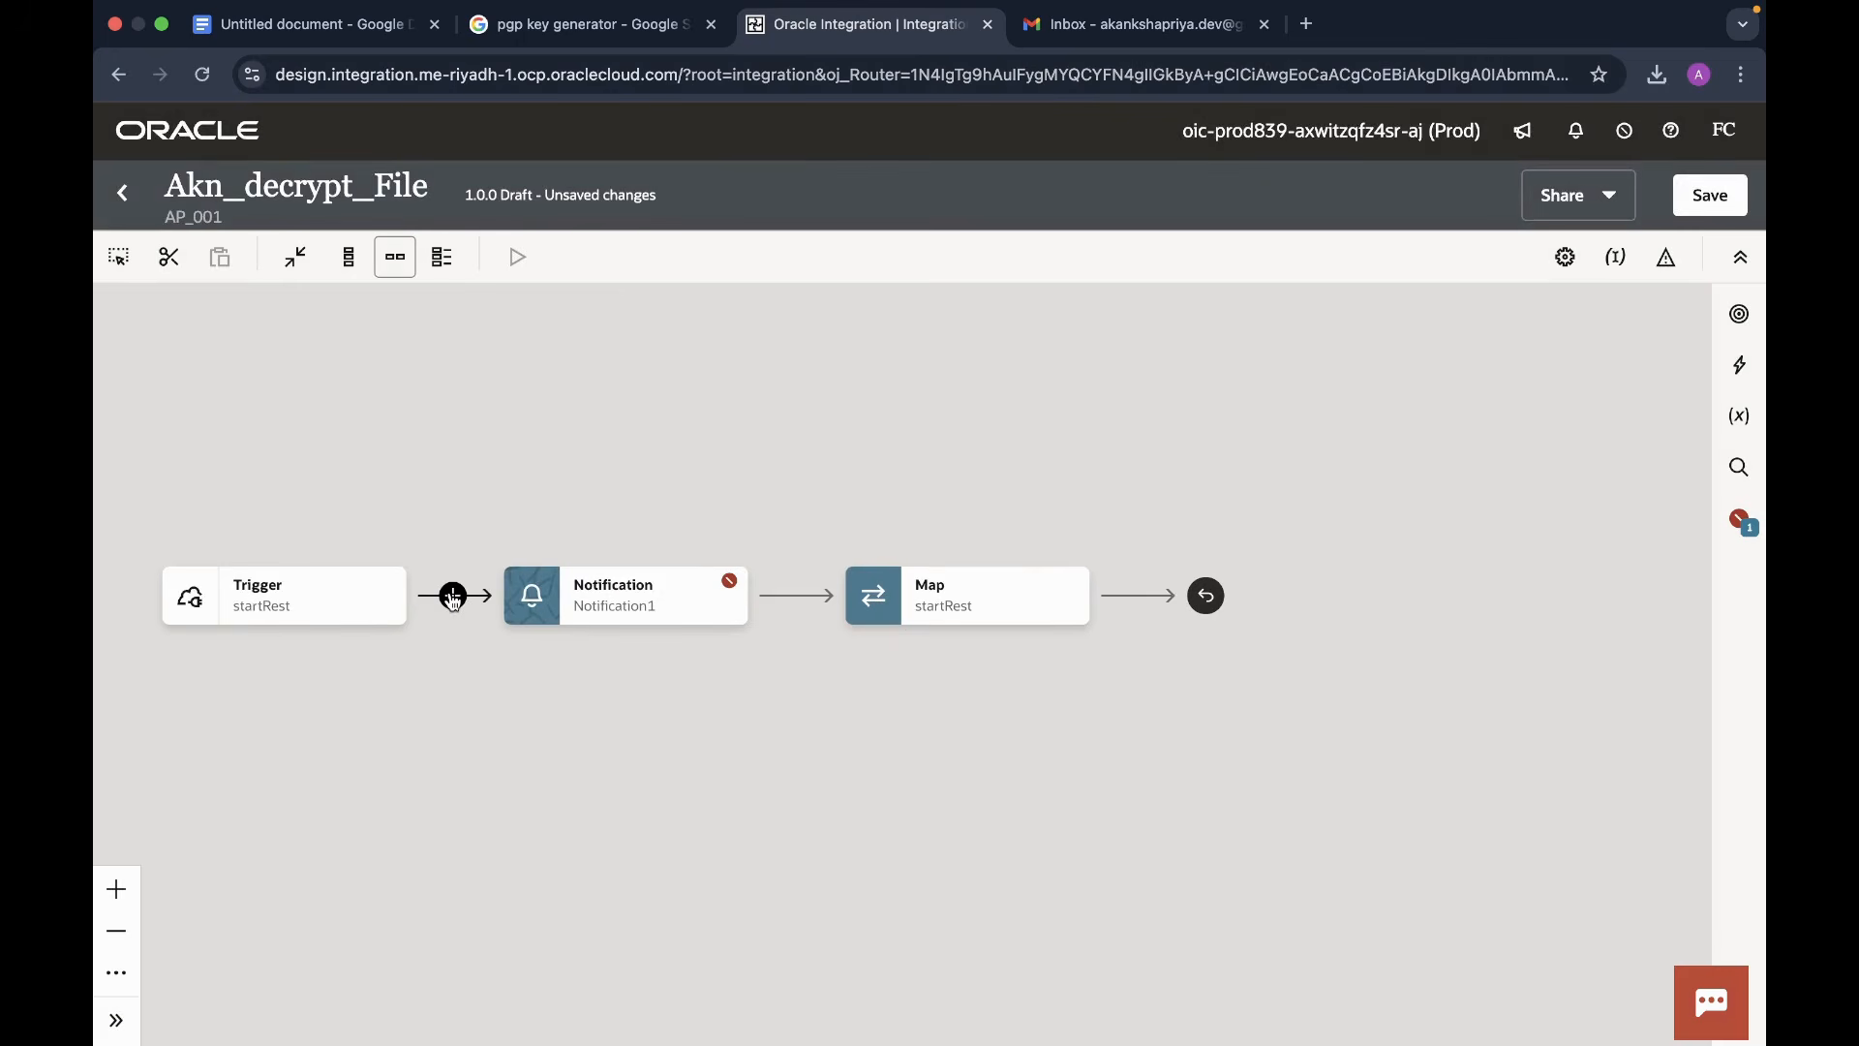
- Add a Stage file action named FileDecryptStage after the trigger
left_click(453, 595)
type("stag")
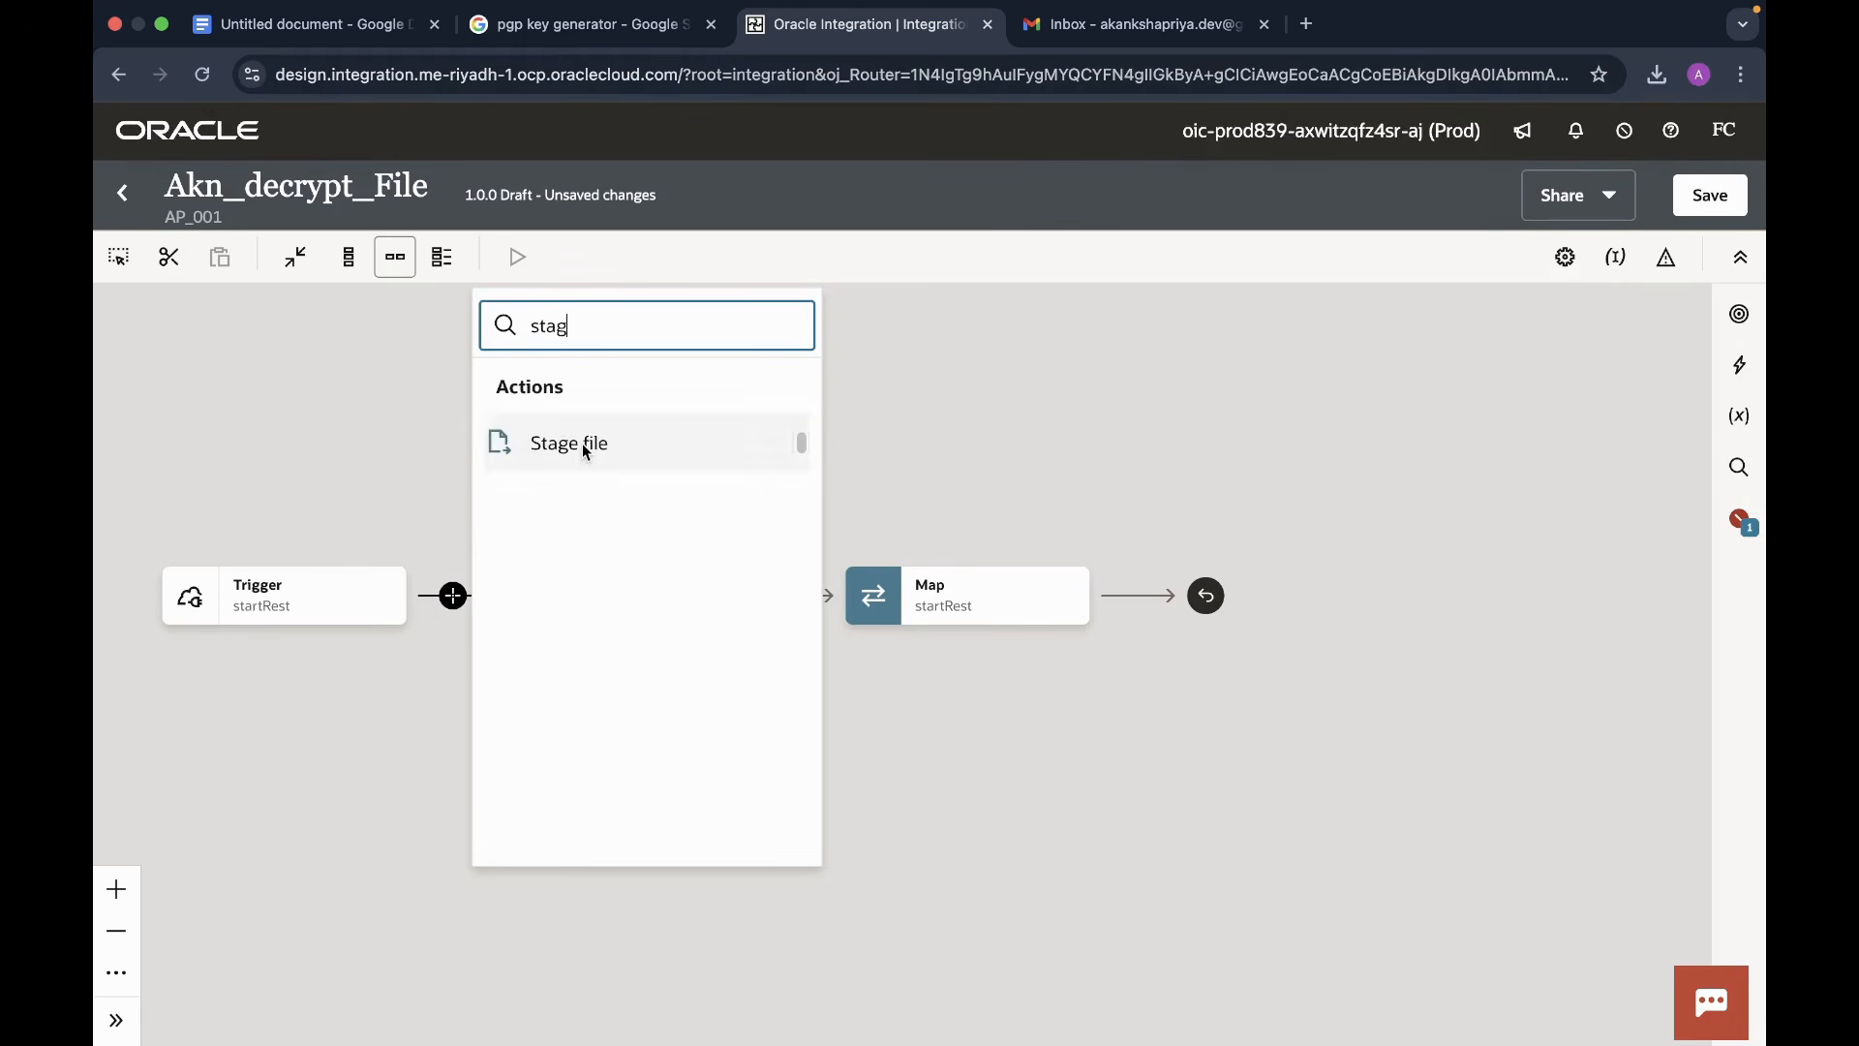
left_click(583, 443)
left_click(1029, 457)
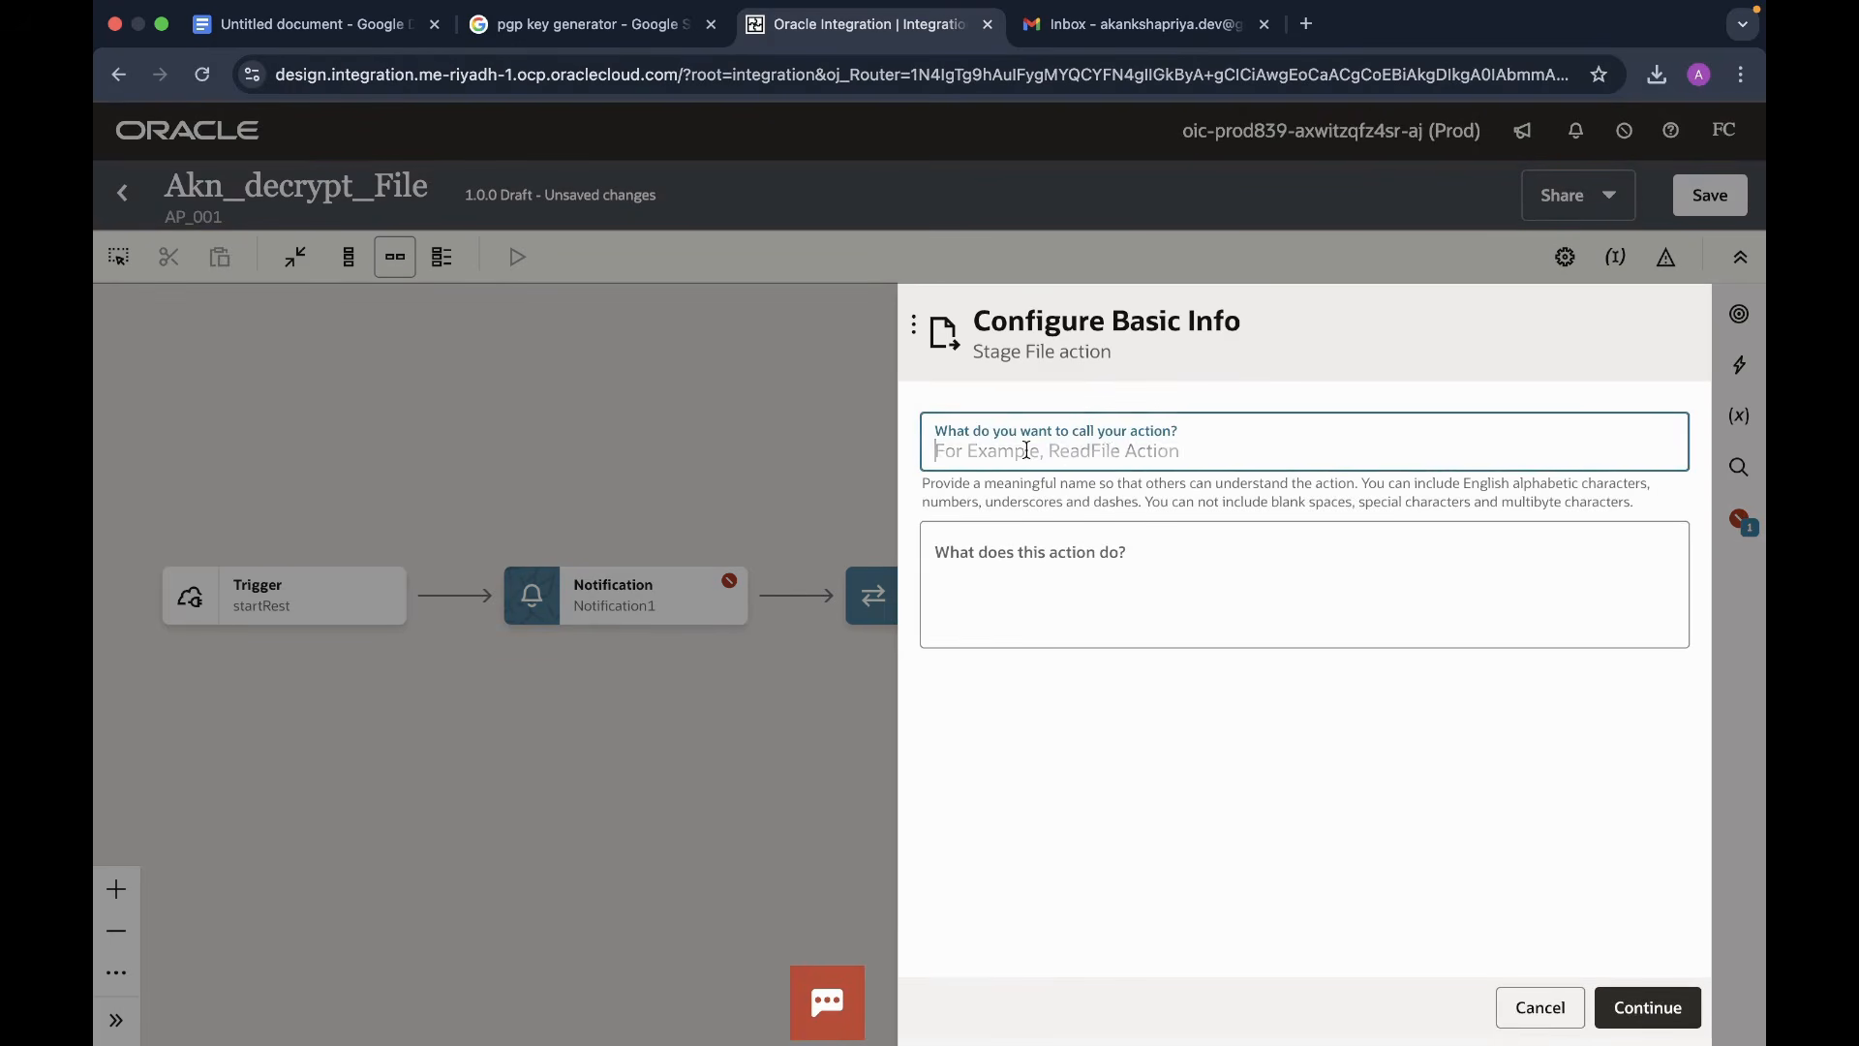
type("FileDecryptStage")
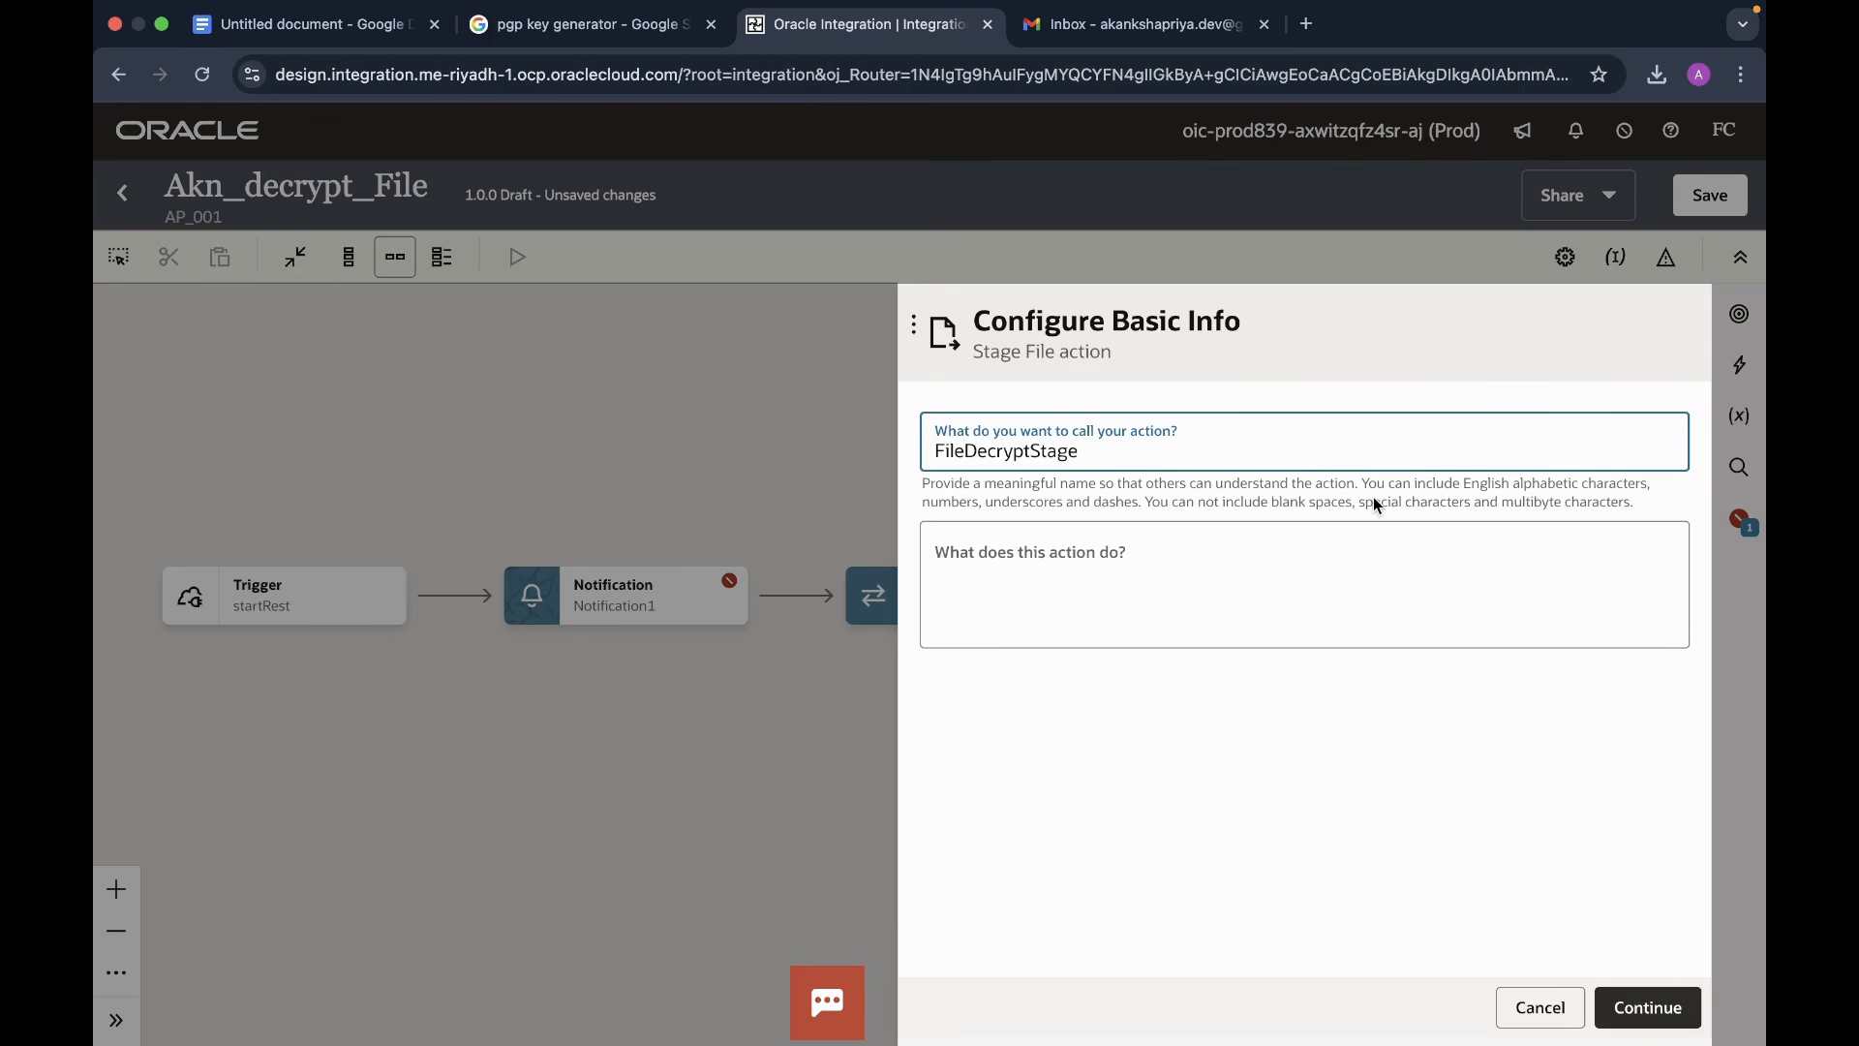
left_click(1647, 1008)
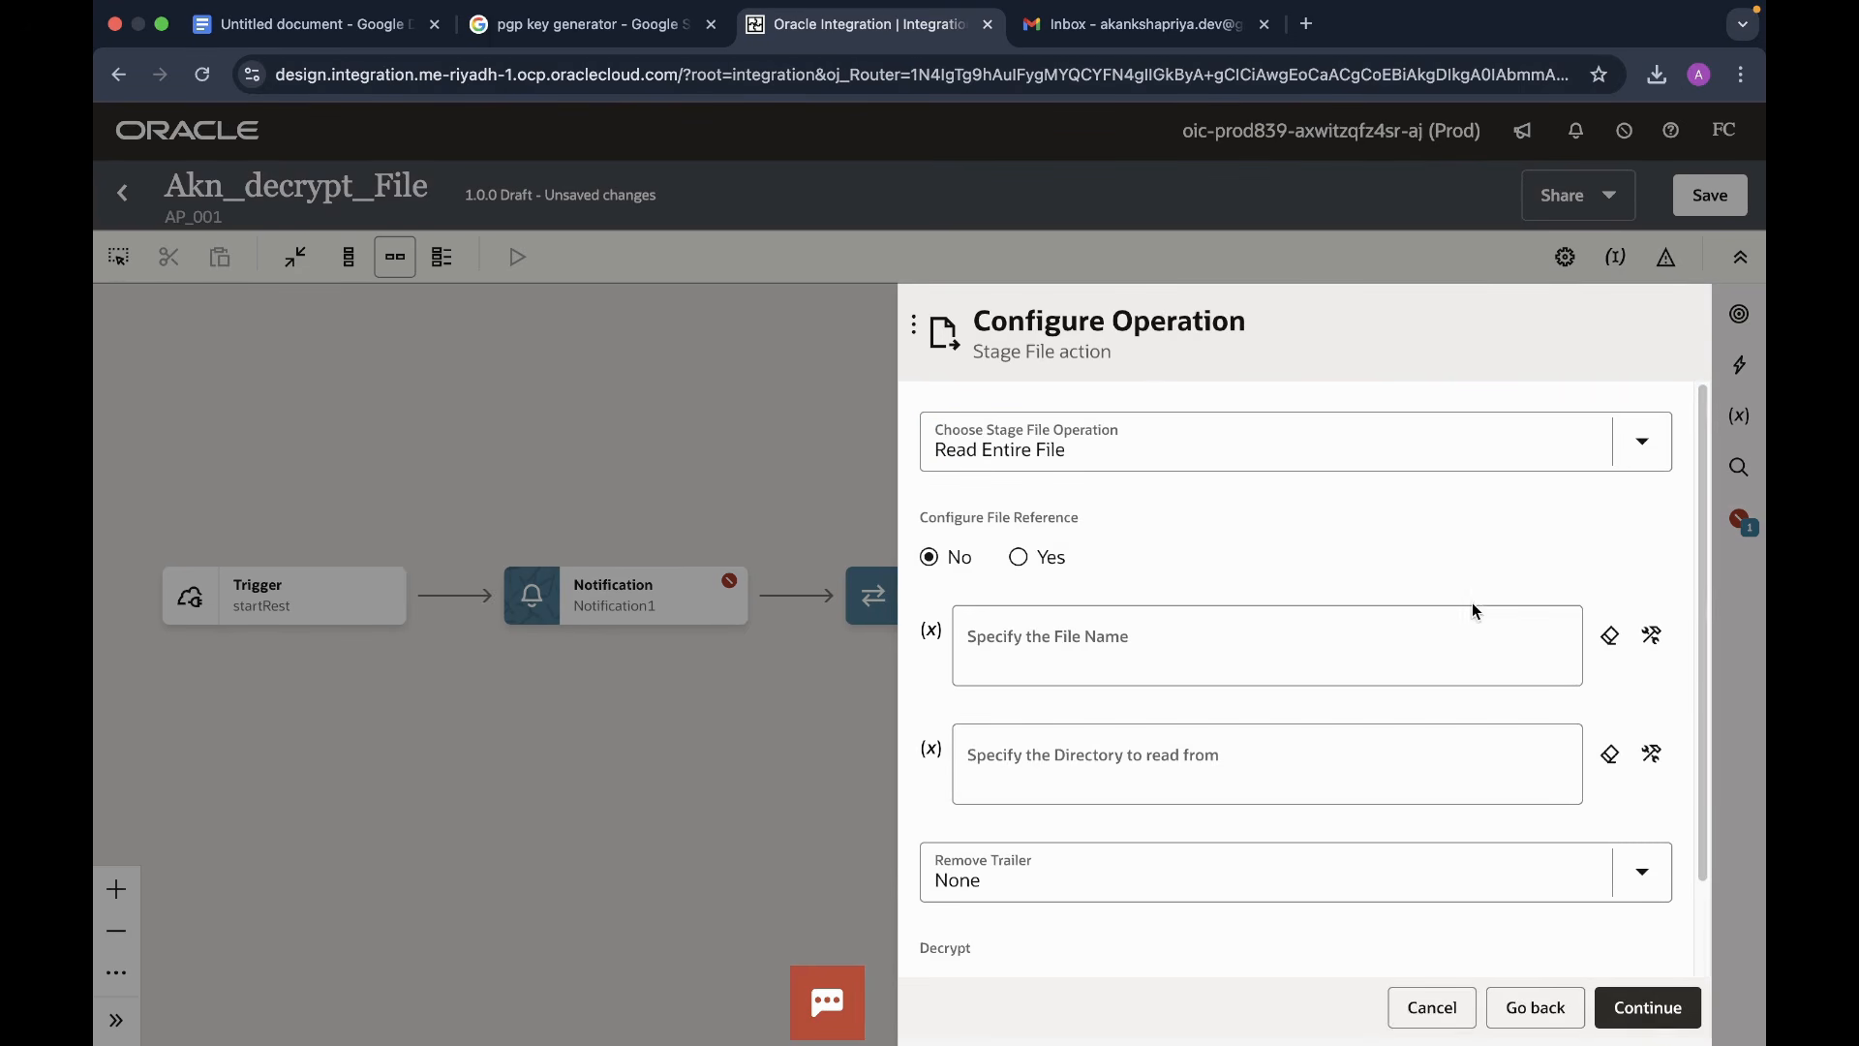
- Choose the Decrypt File operation and map streamReference into File Reference
left_click(1641, 442)
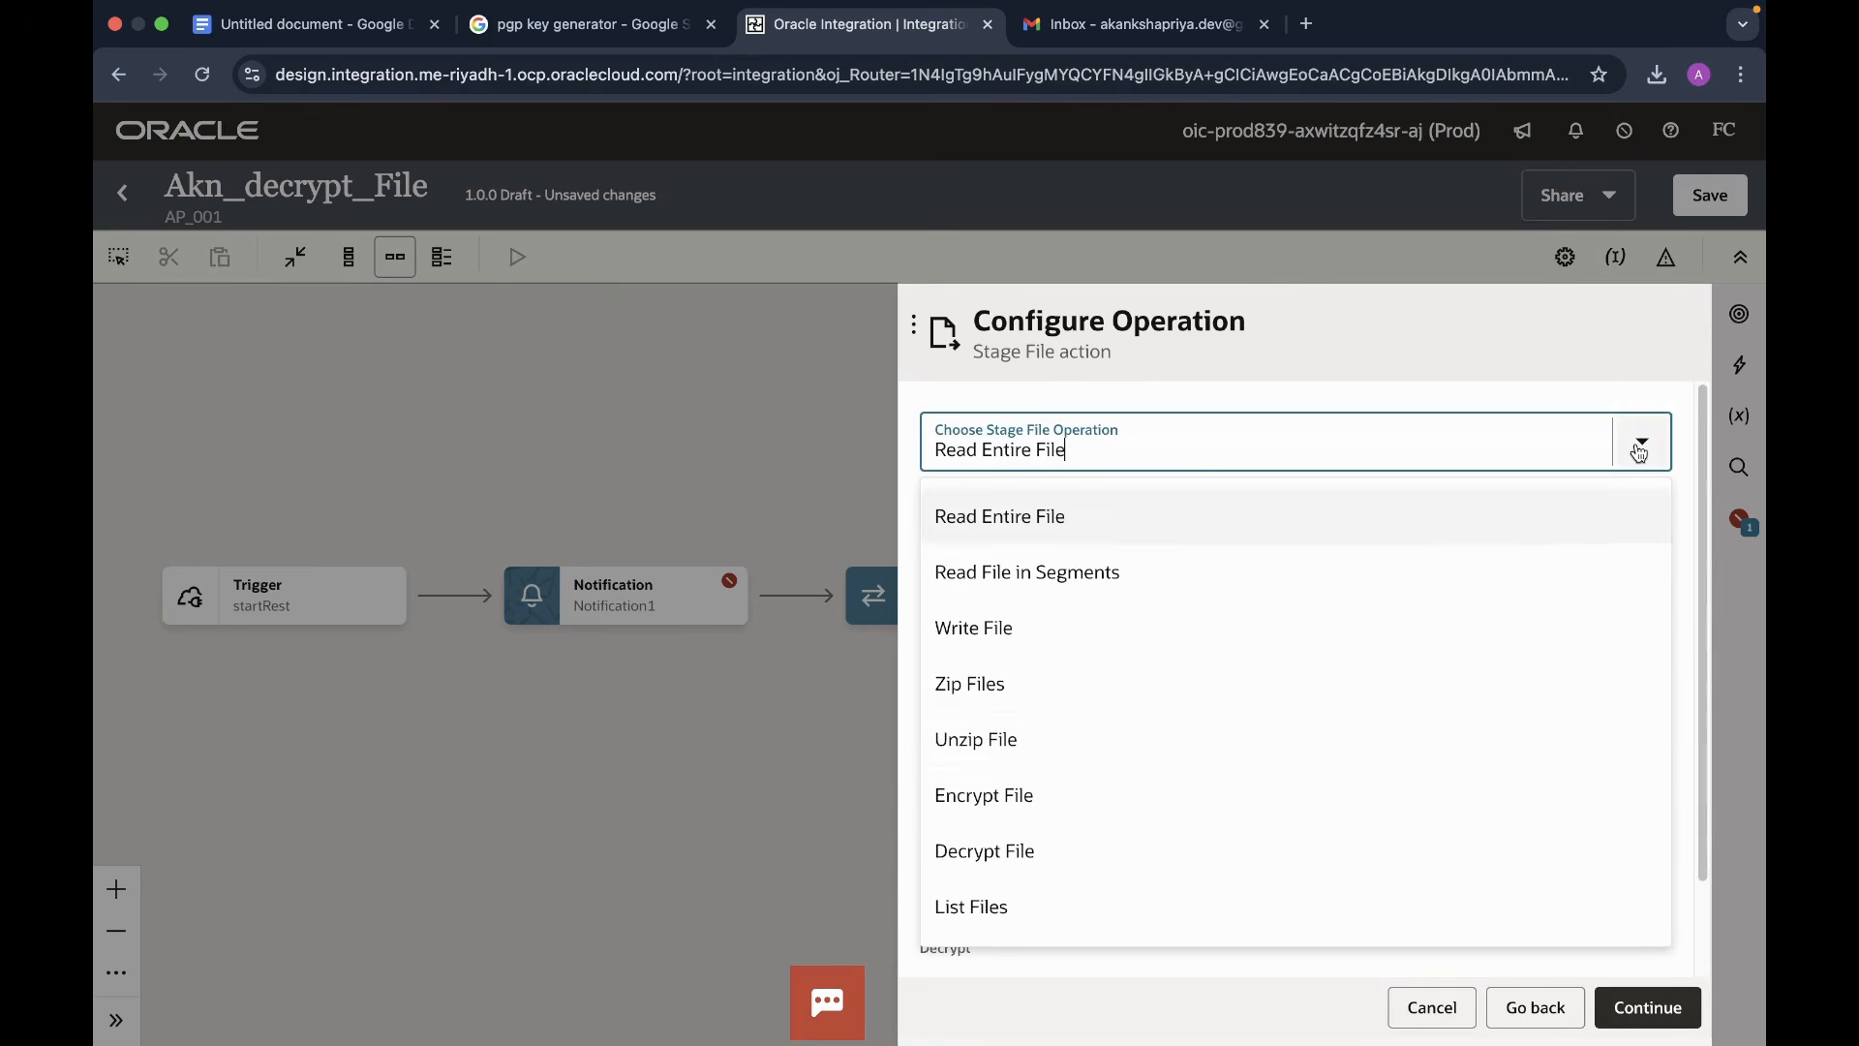
left_click(1009, 852)
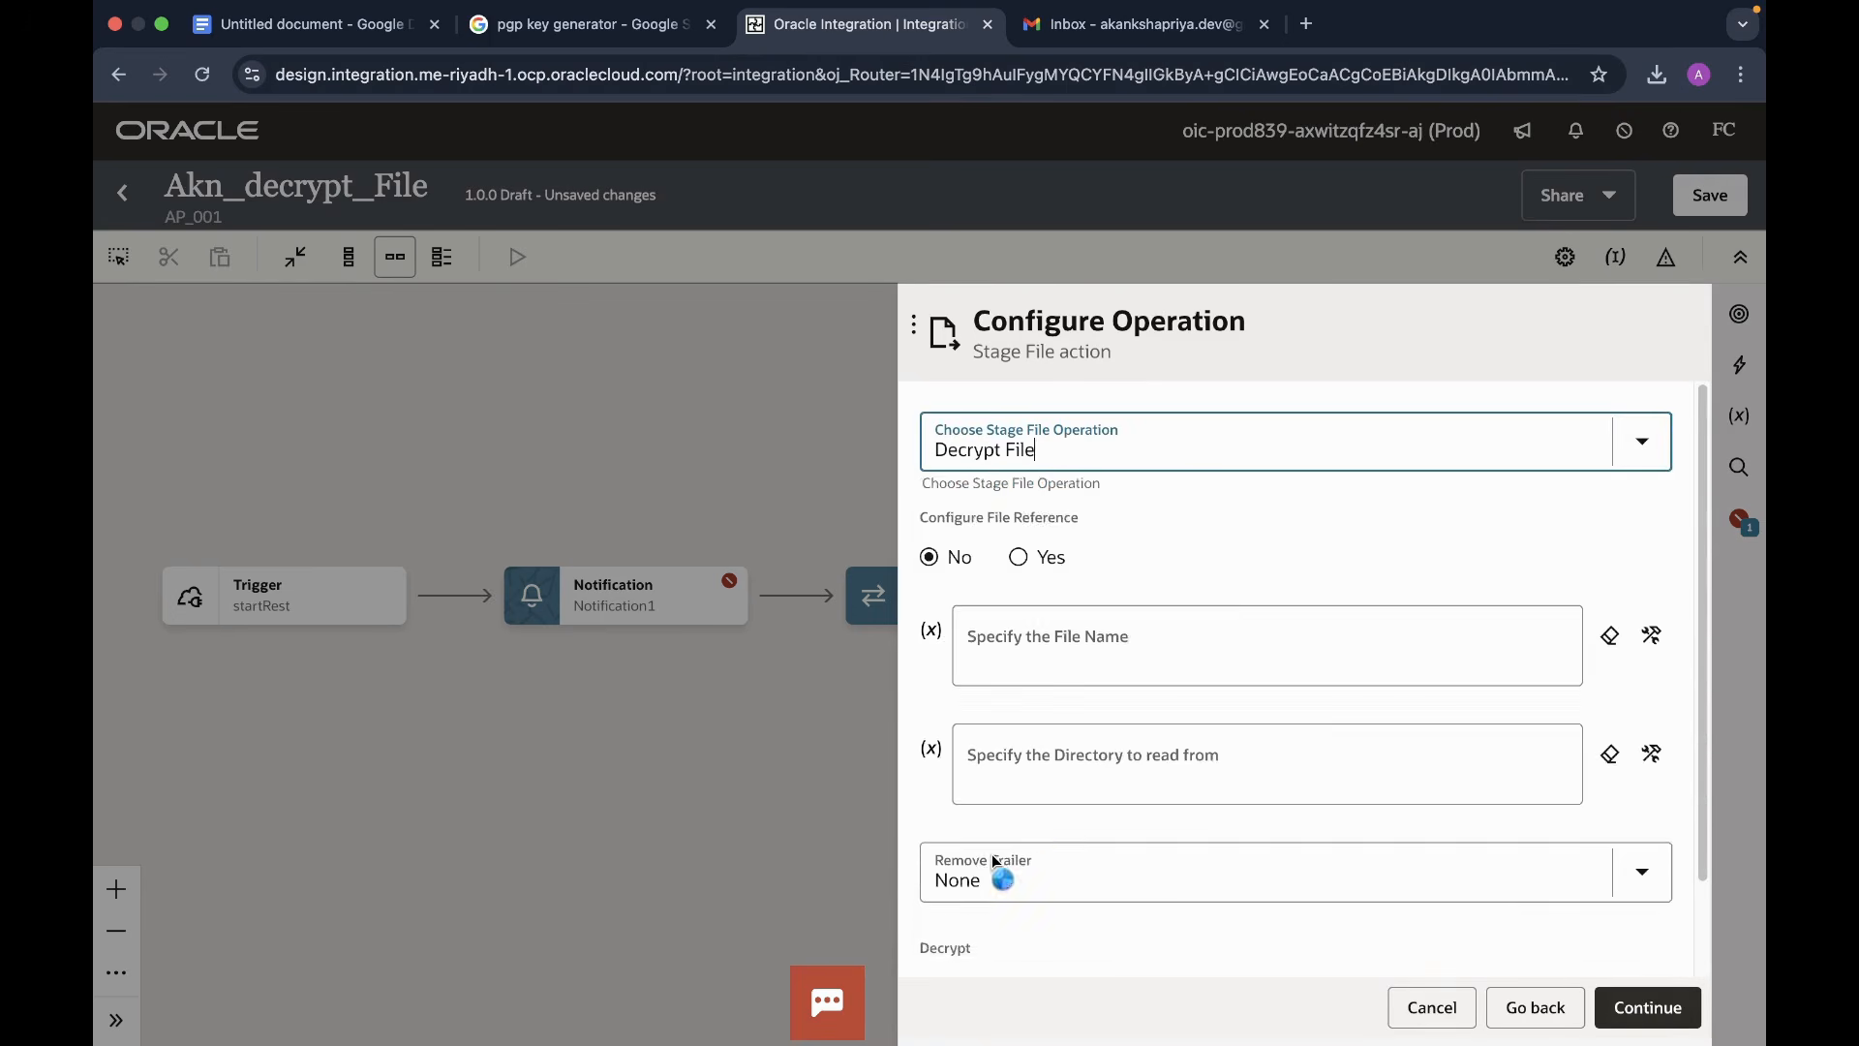
left_click(1651, 538)
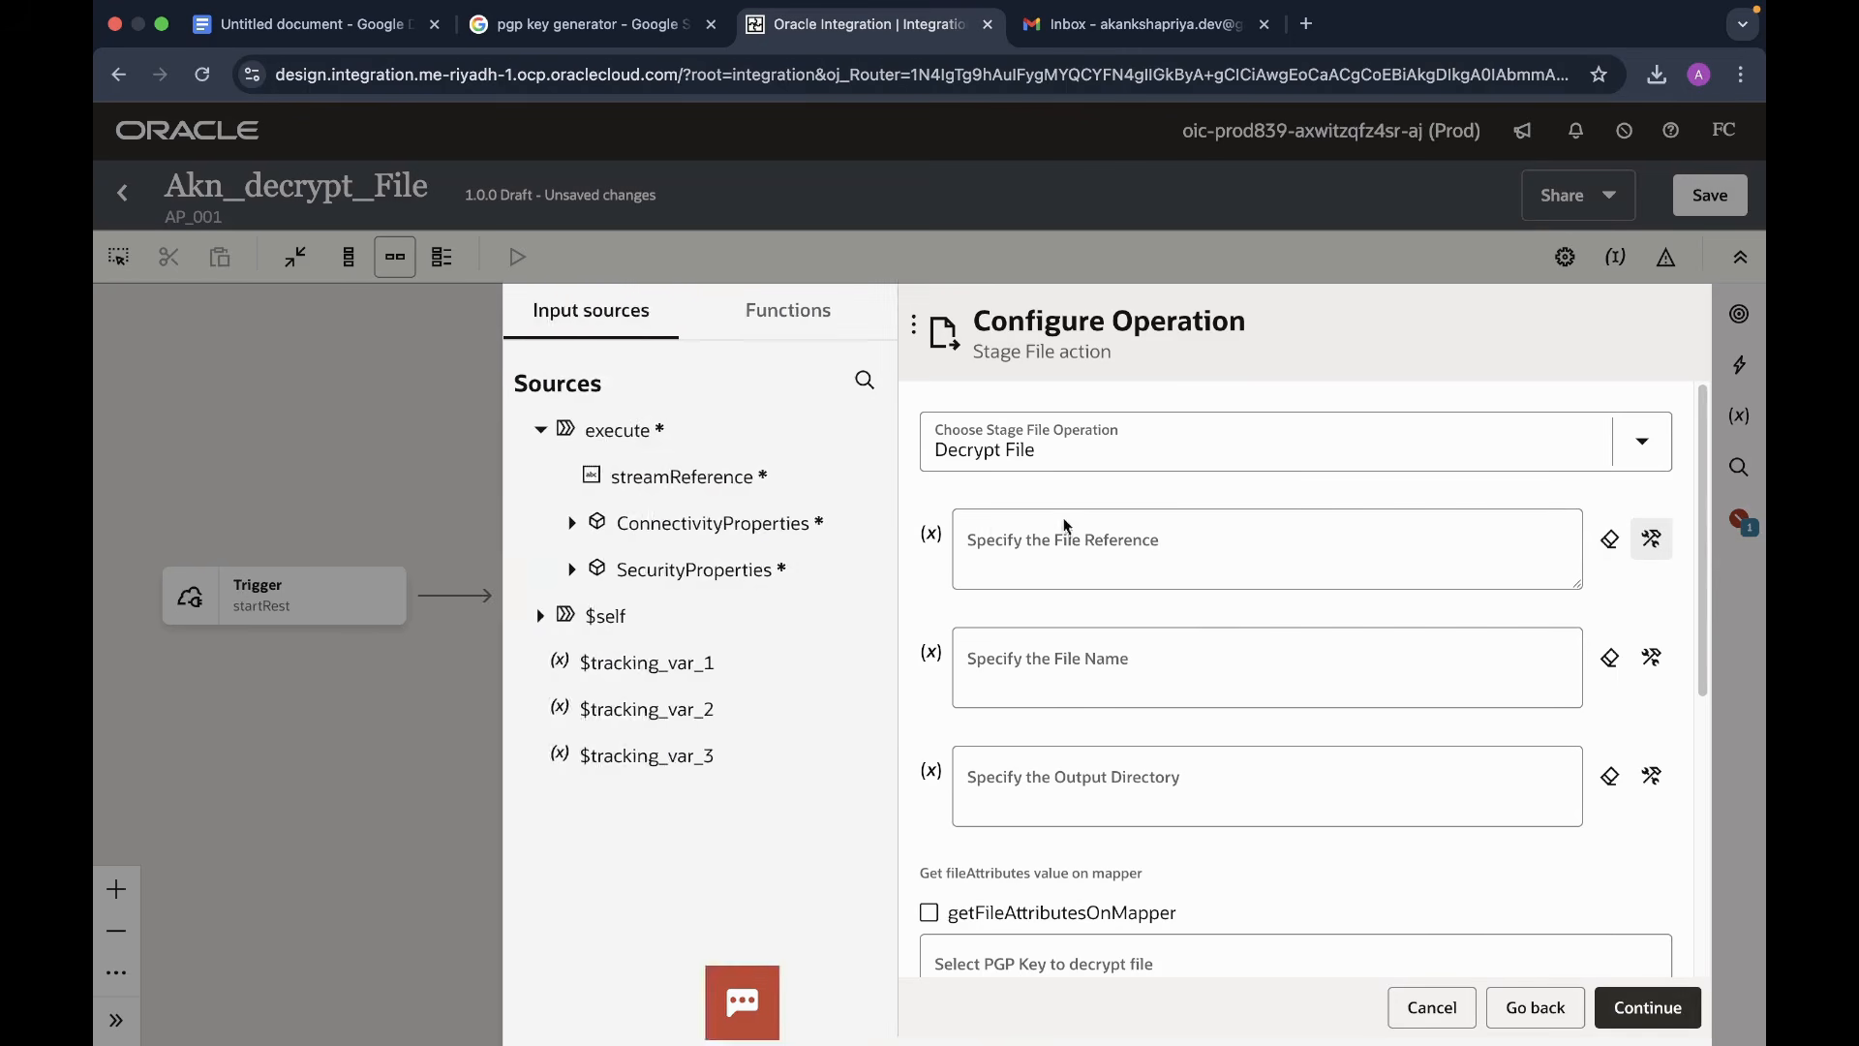
left_click_drag(612, 482, 1184, 556)
- Set File Name to 'DecryptedFile.csv' and Output Directory to '/temp'
left_click(1207, 674)
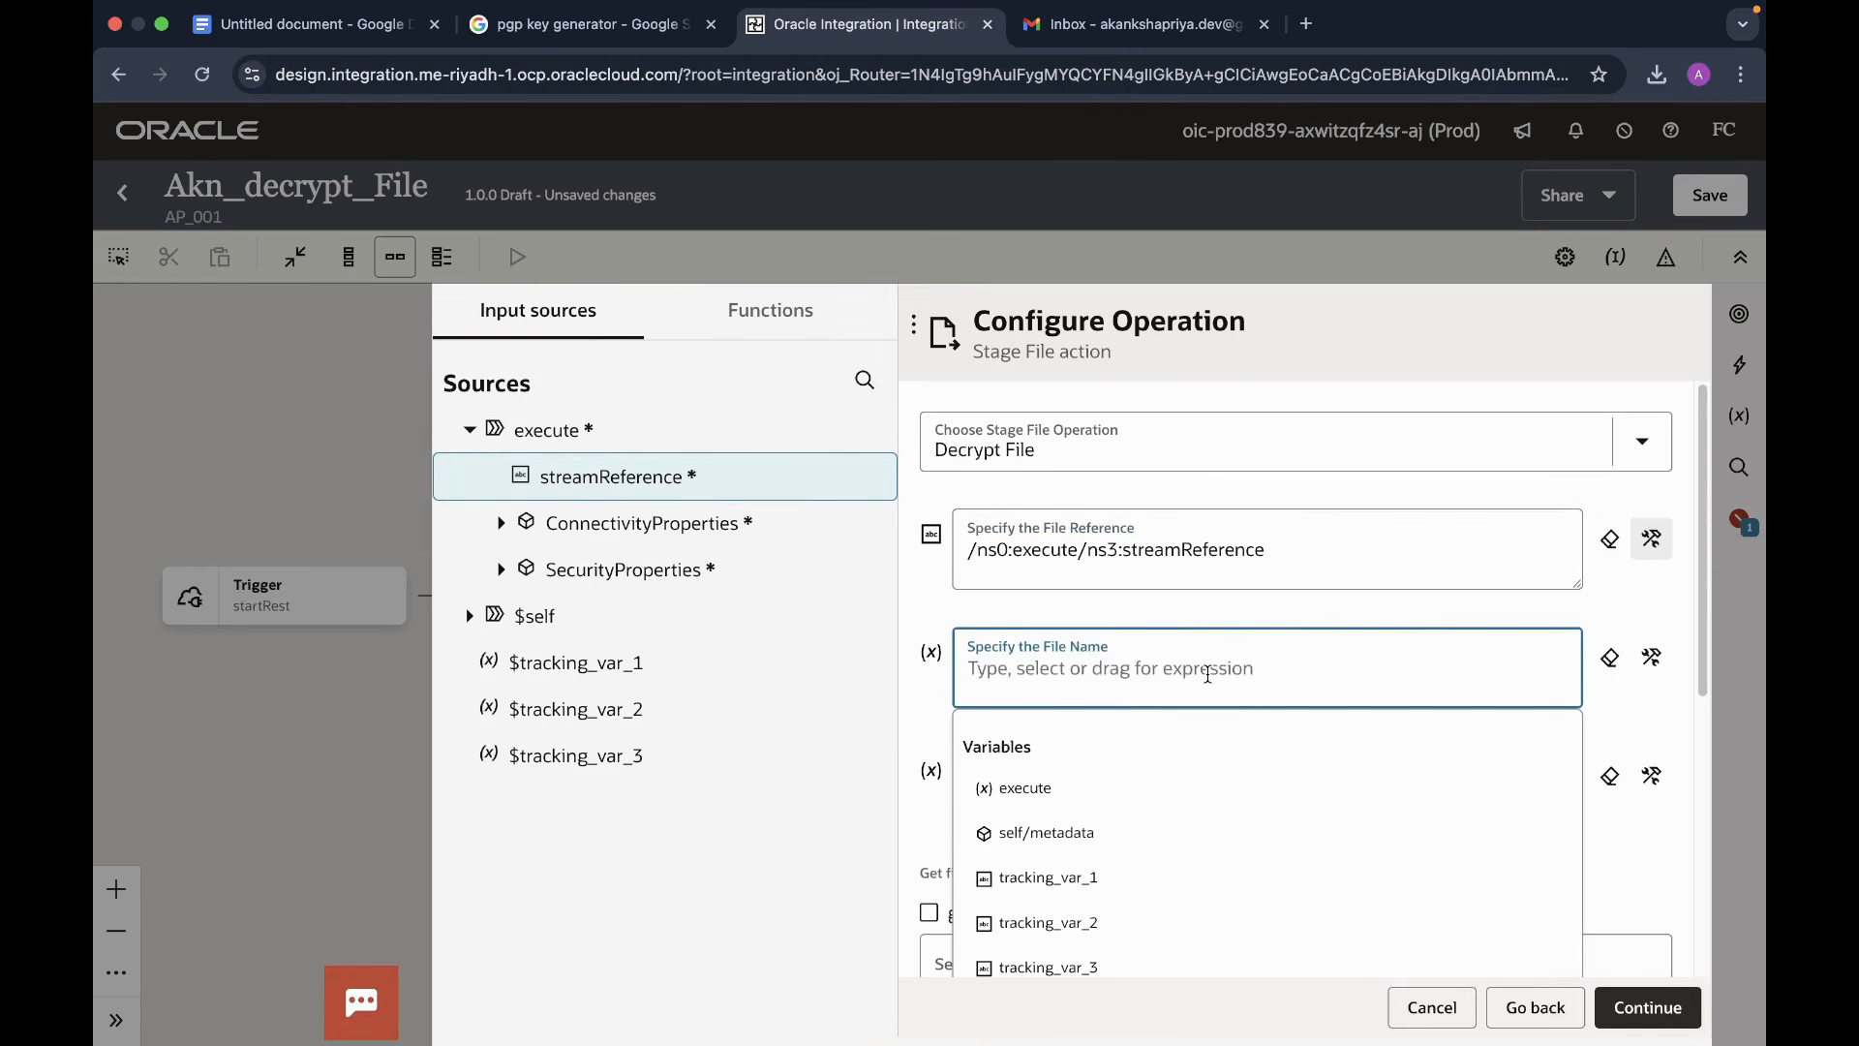
type("'Decryp")
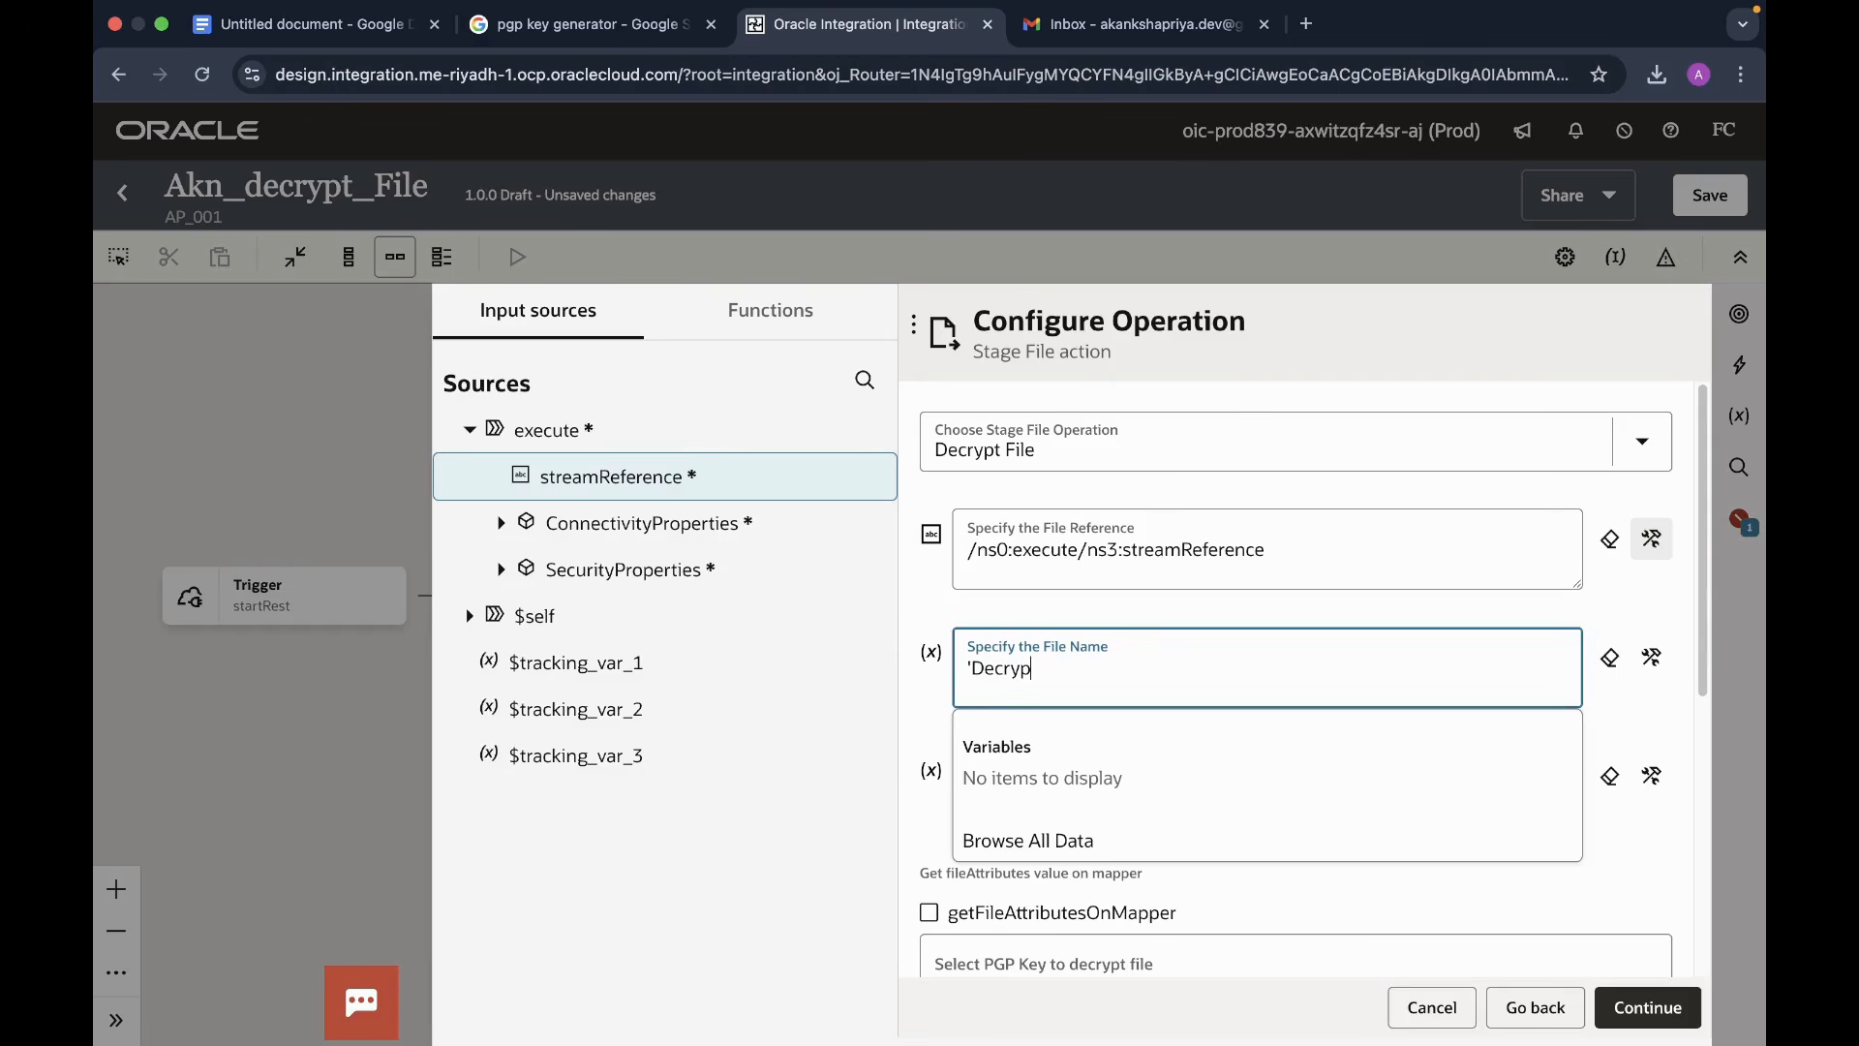
type("tedFile.csv'")
scroll(1415, 697, "down", 1)
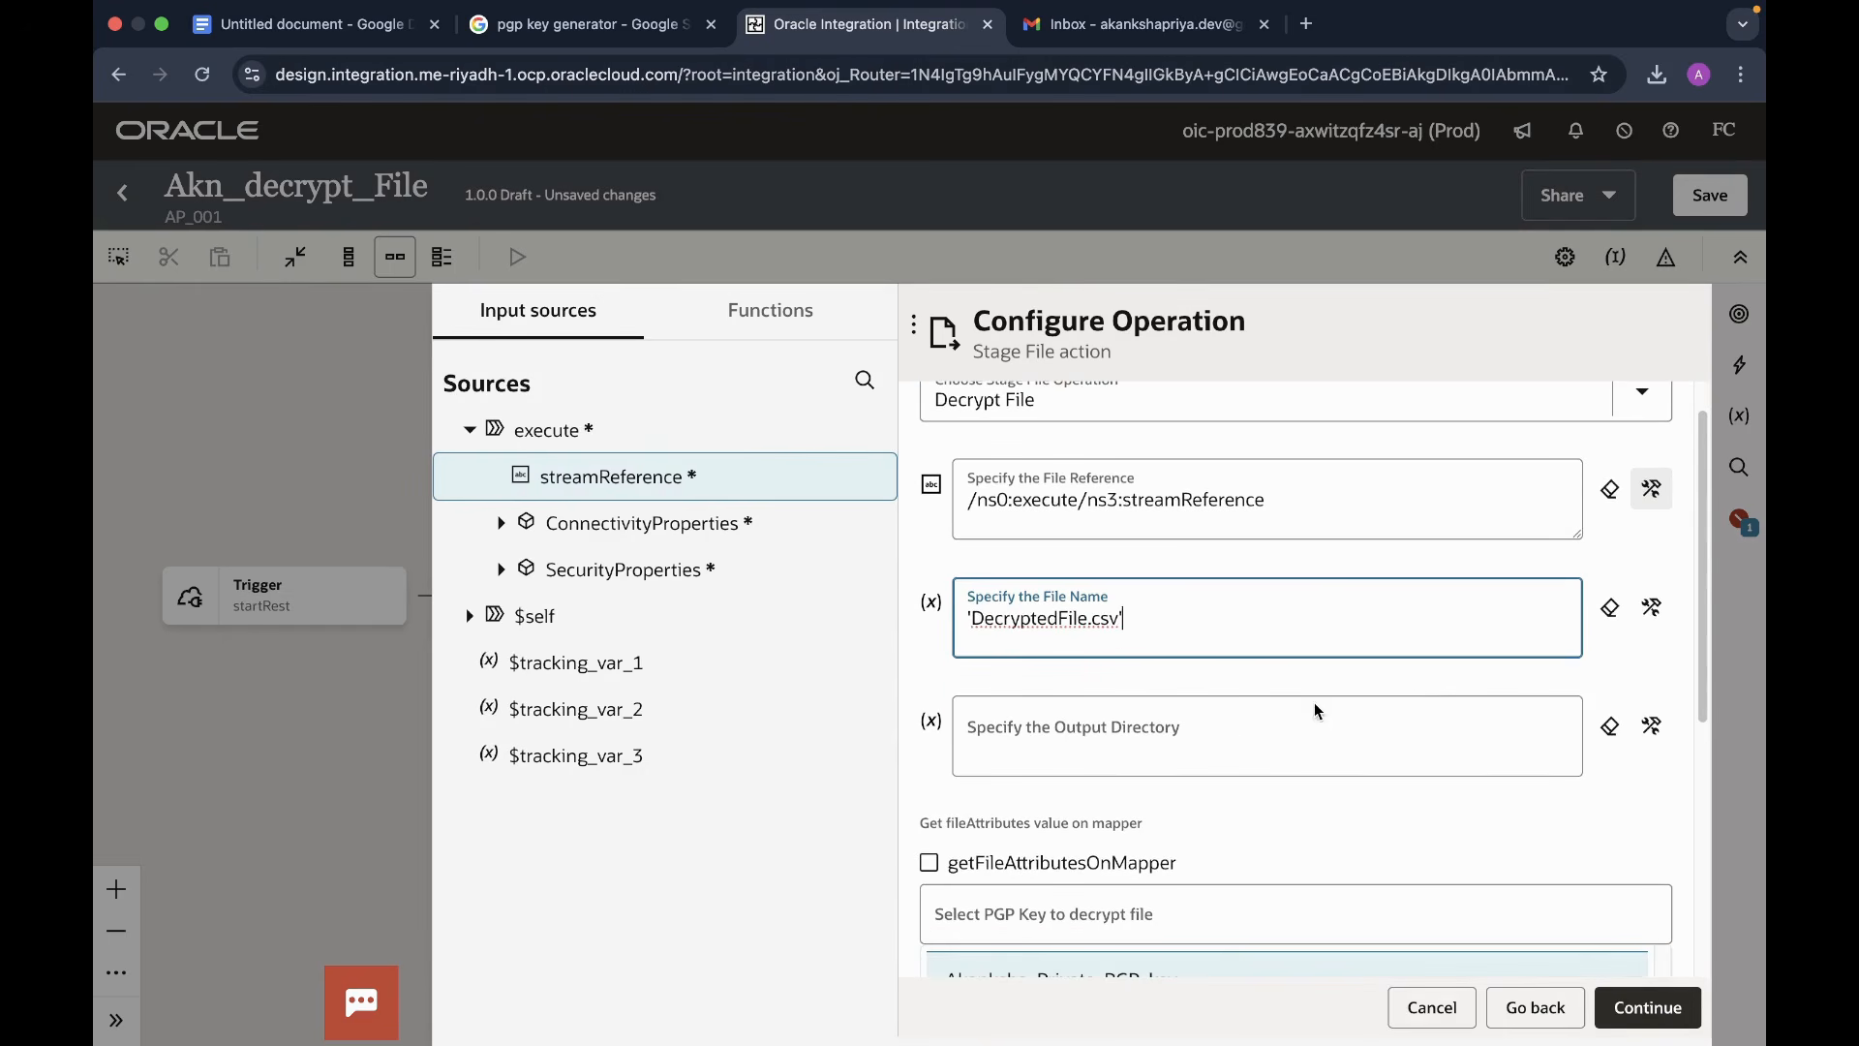
left_click(1225, 726)
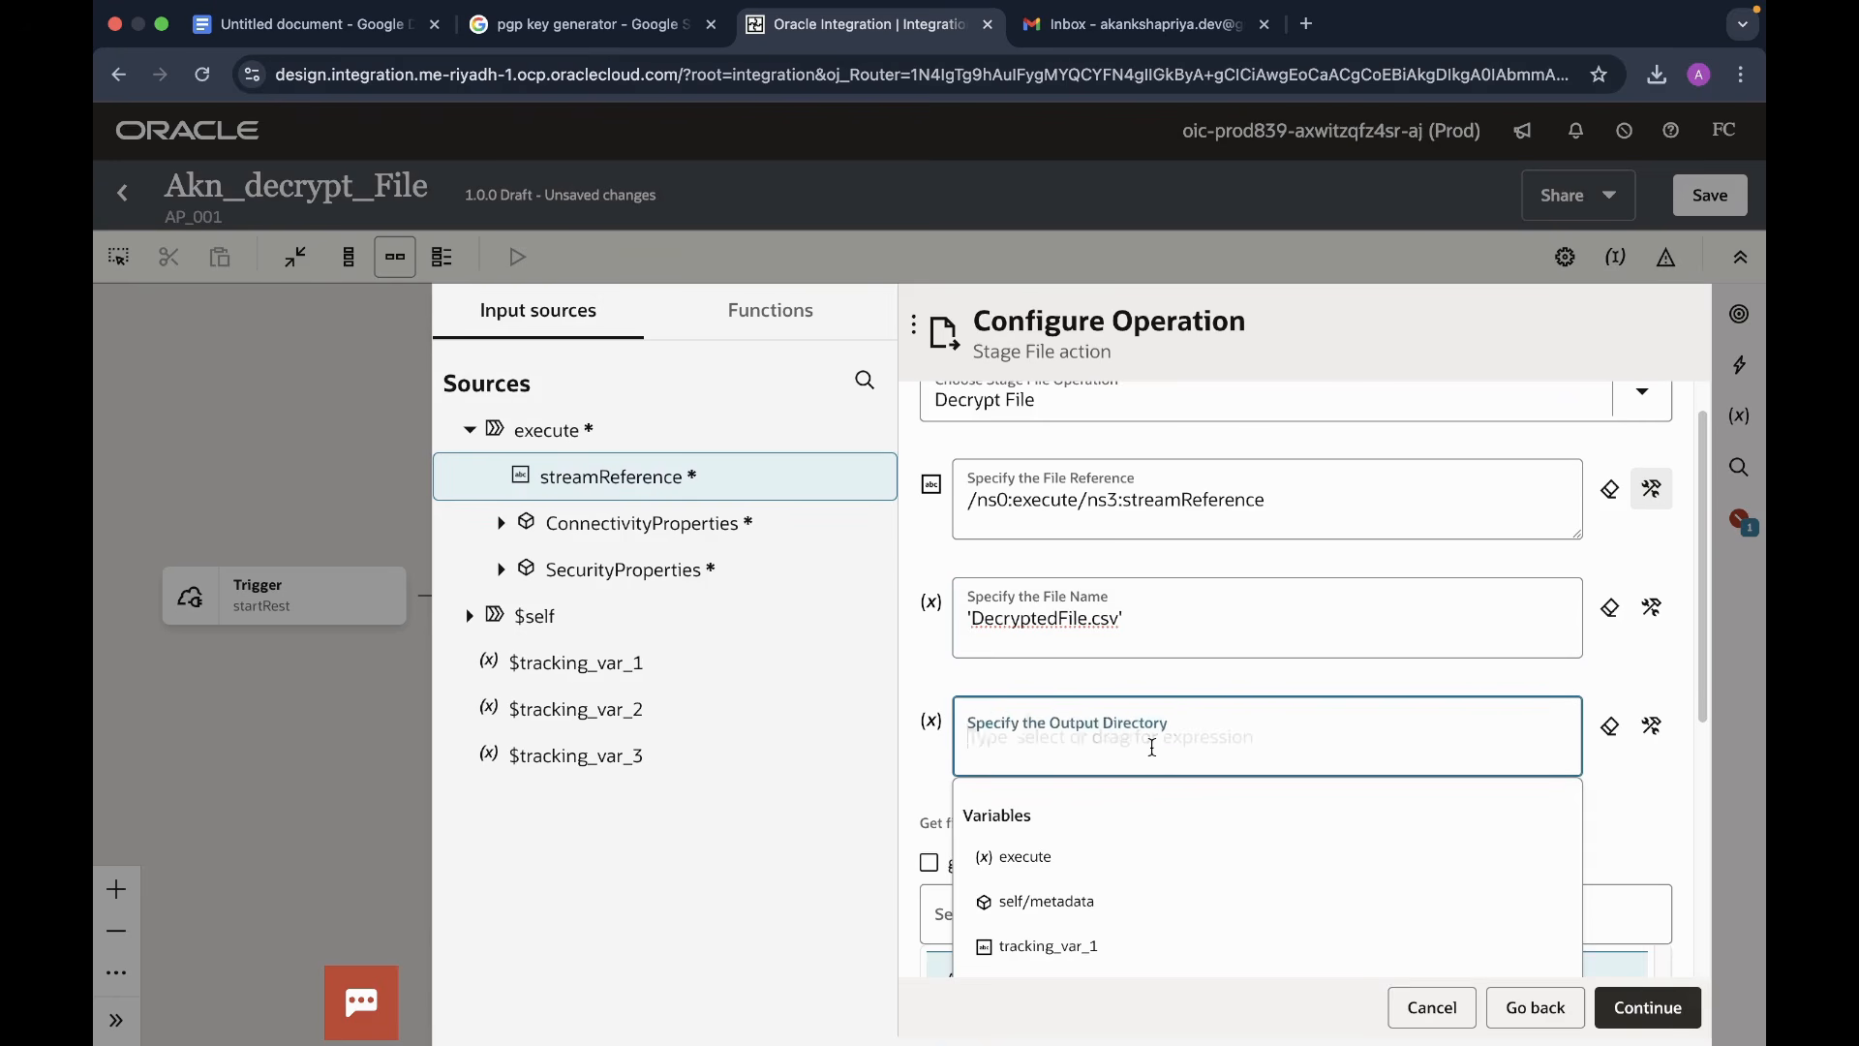
type("'")
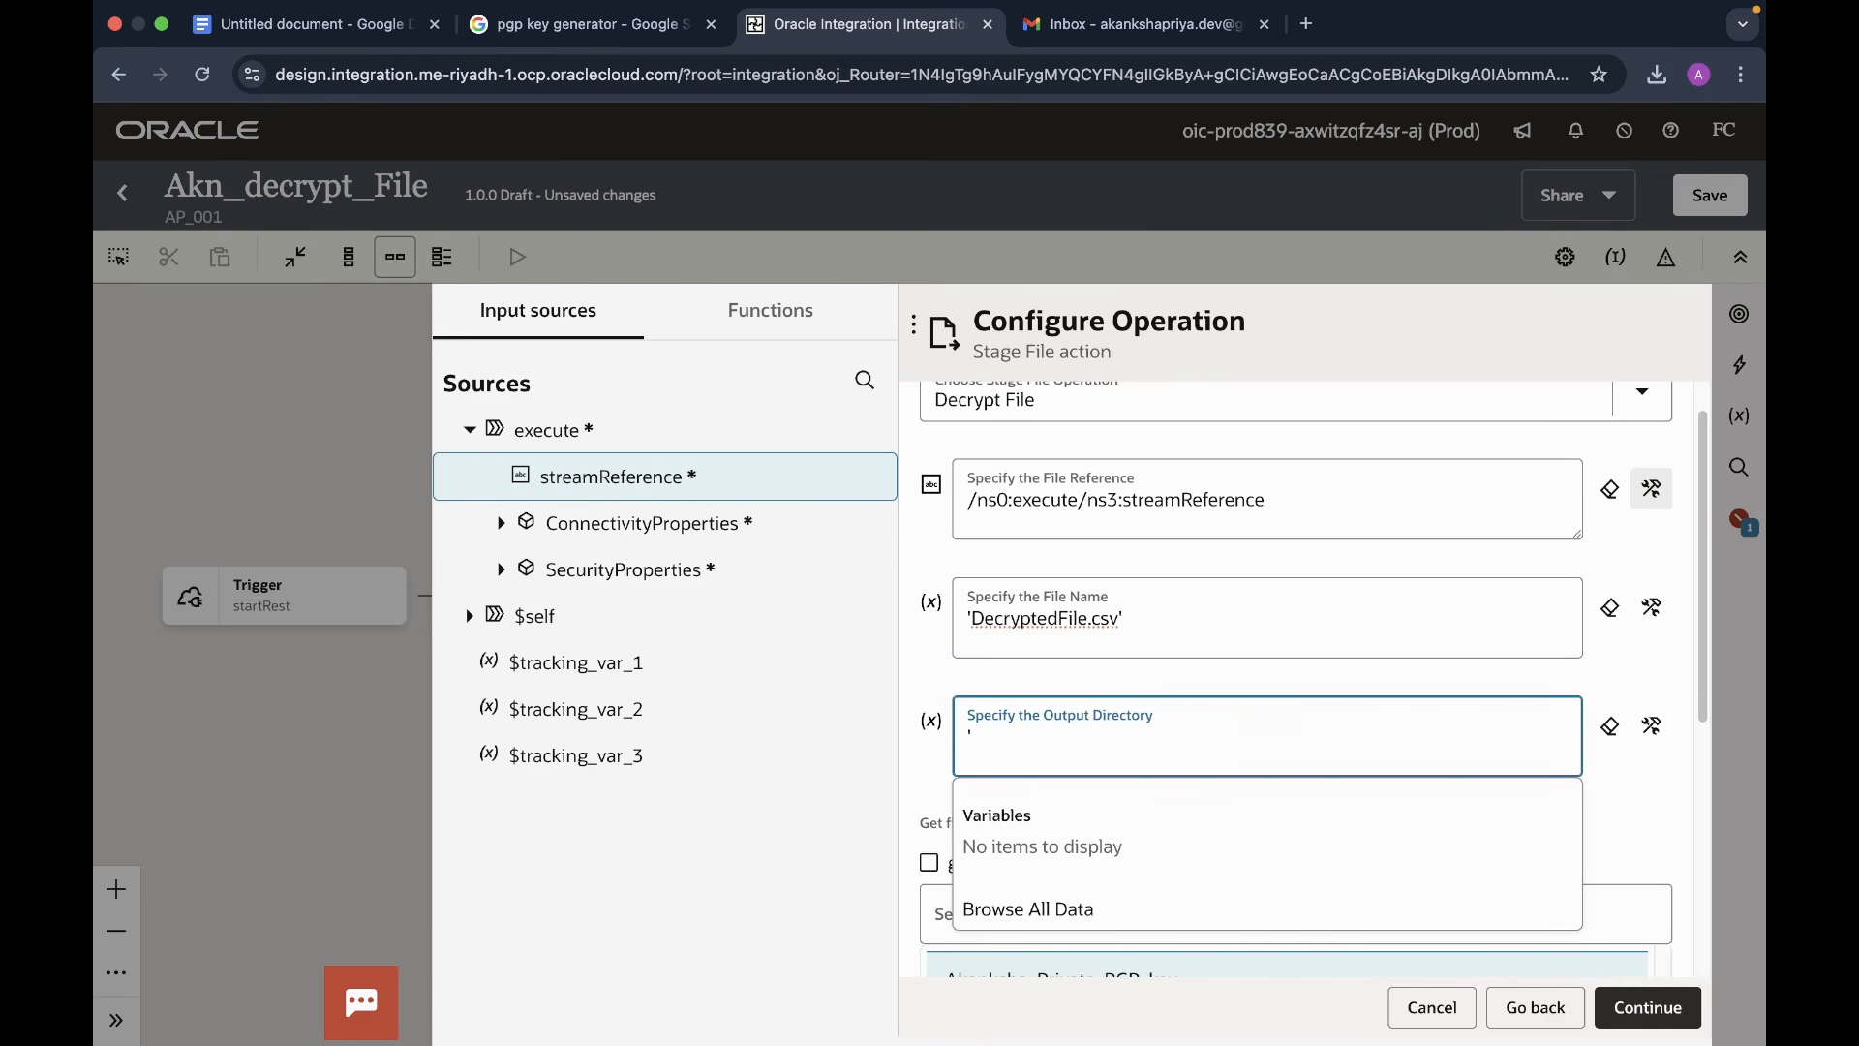
type("/temp'")
- Select the private PGP key and finish the FileDecryptStage configuration
scroll(1366, 779, "down", 4)
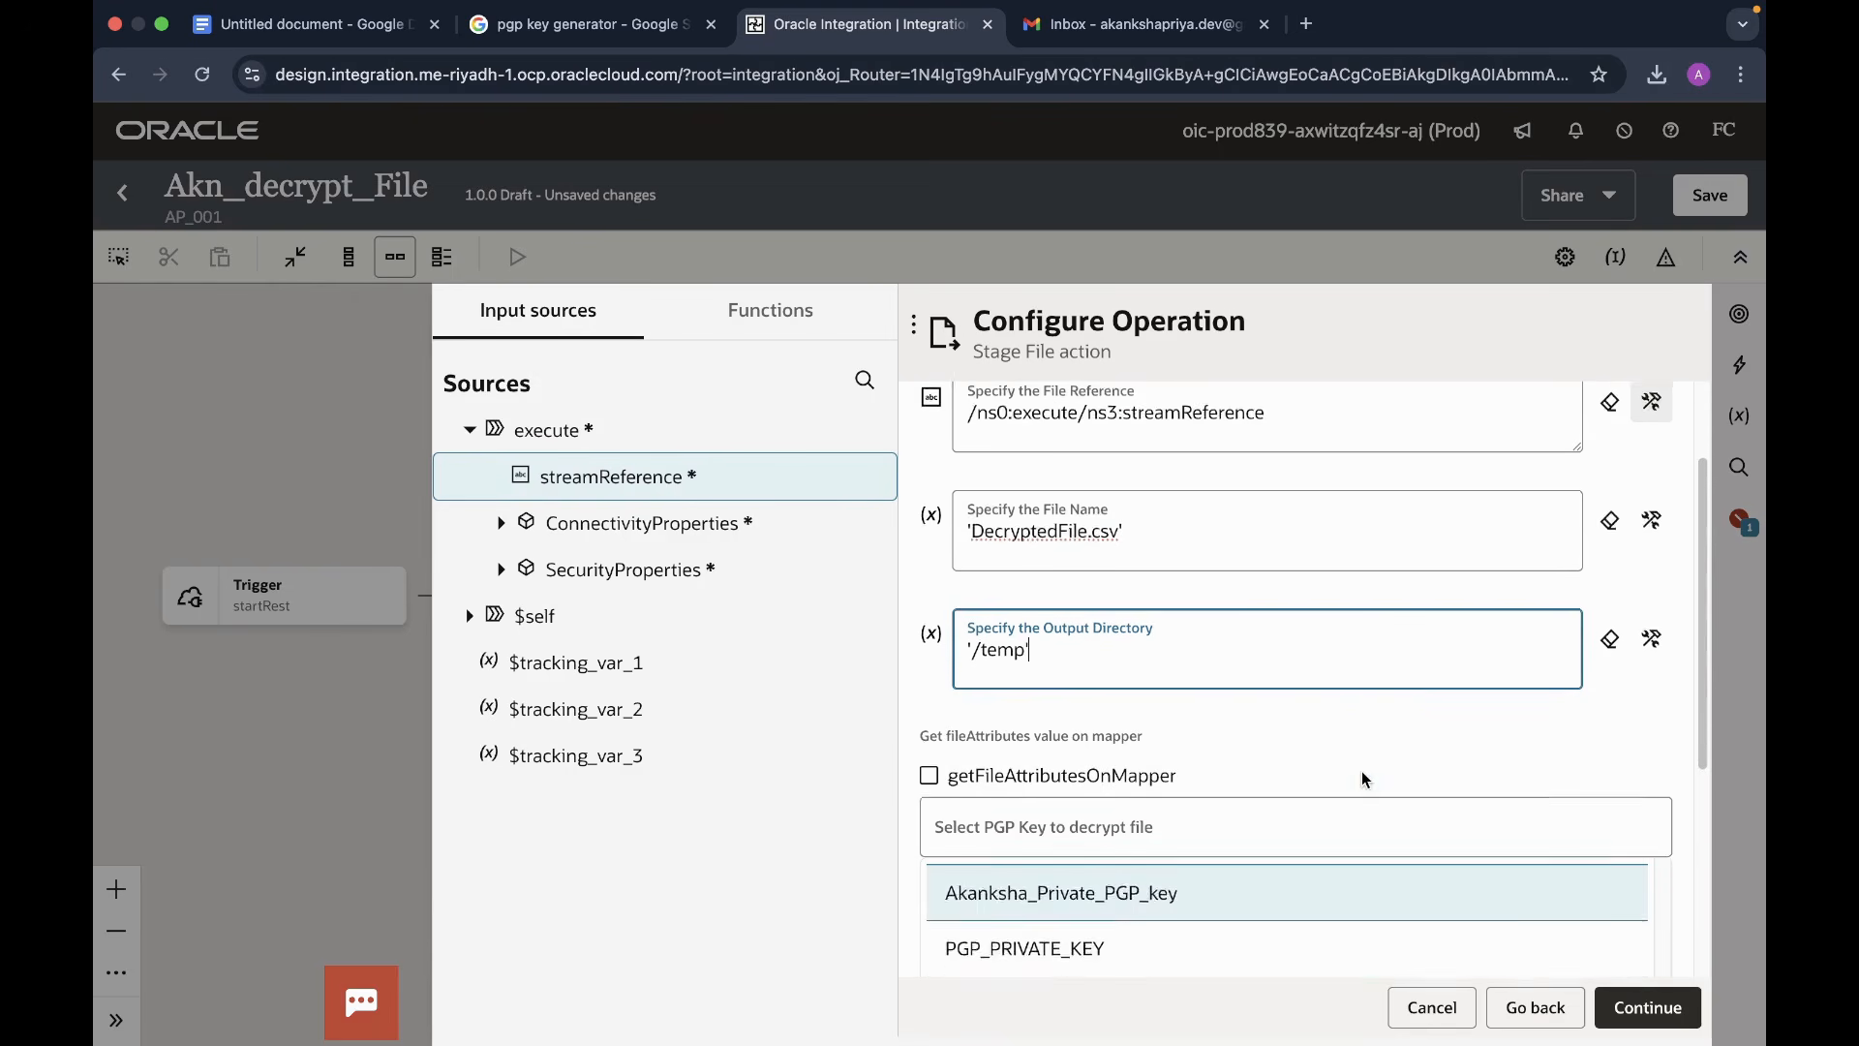
scroll(1228, 782, "down", 1)
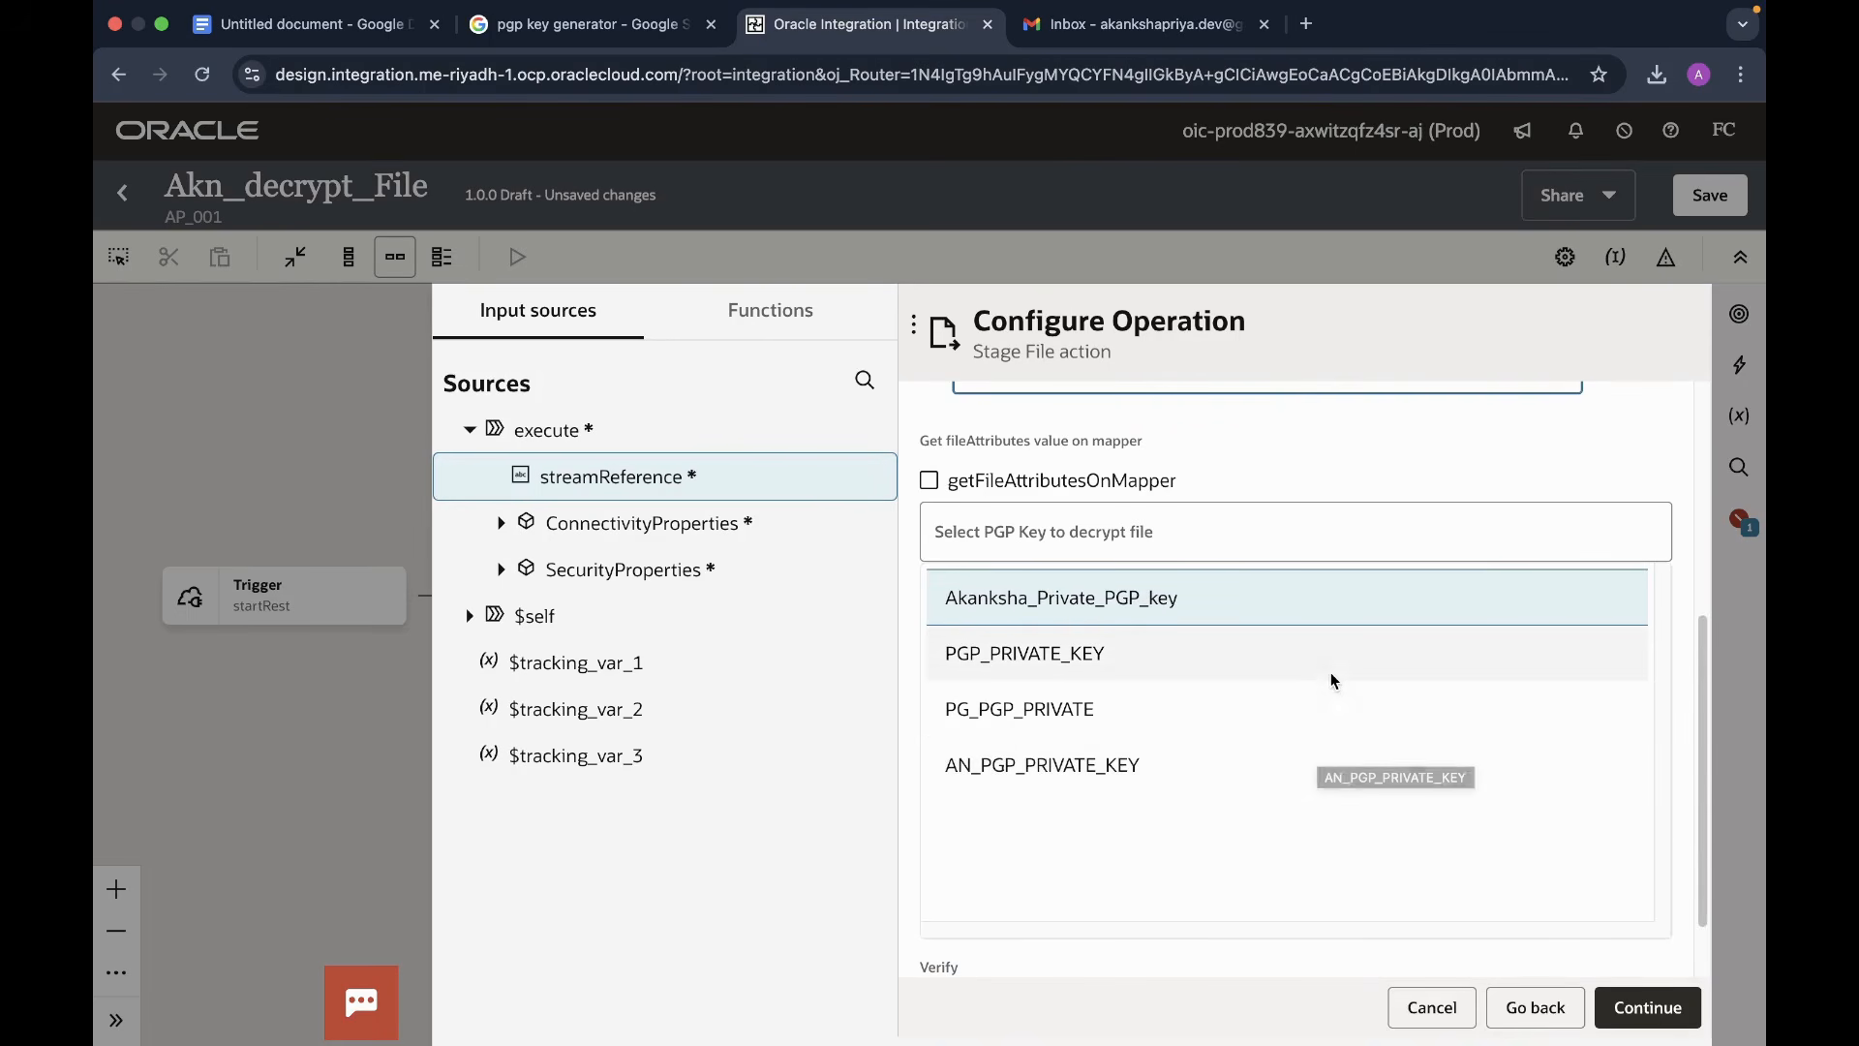
scroll(1327, 736, "down", 1)
scroll(1336, 702, "up", 4)
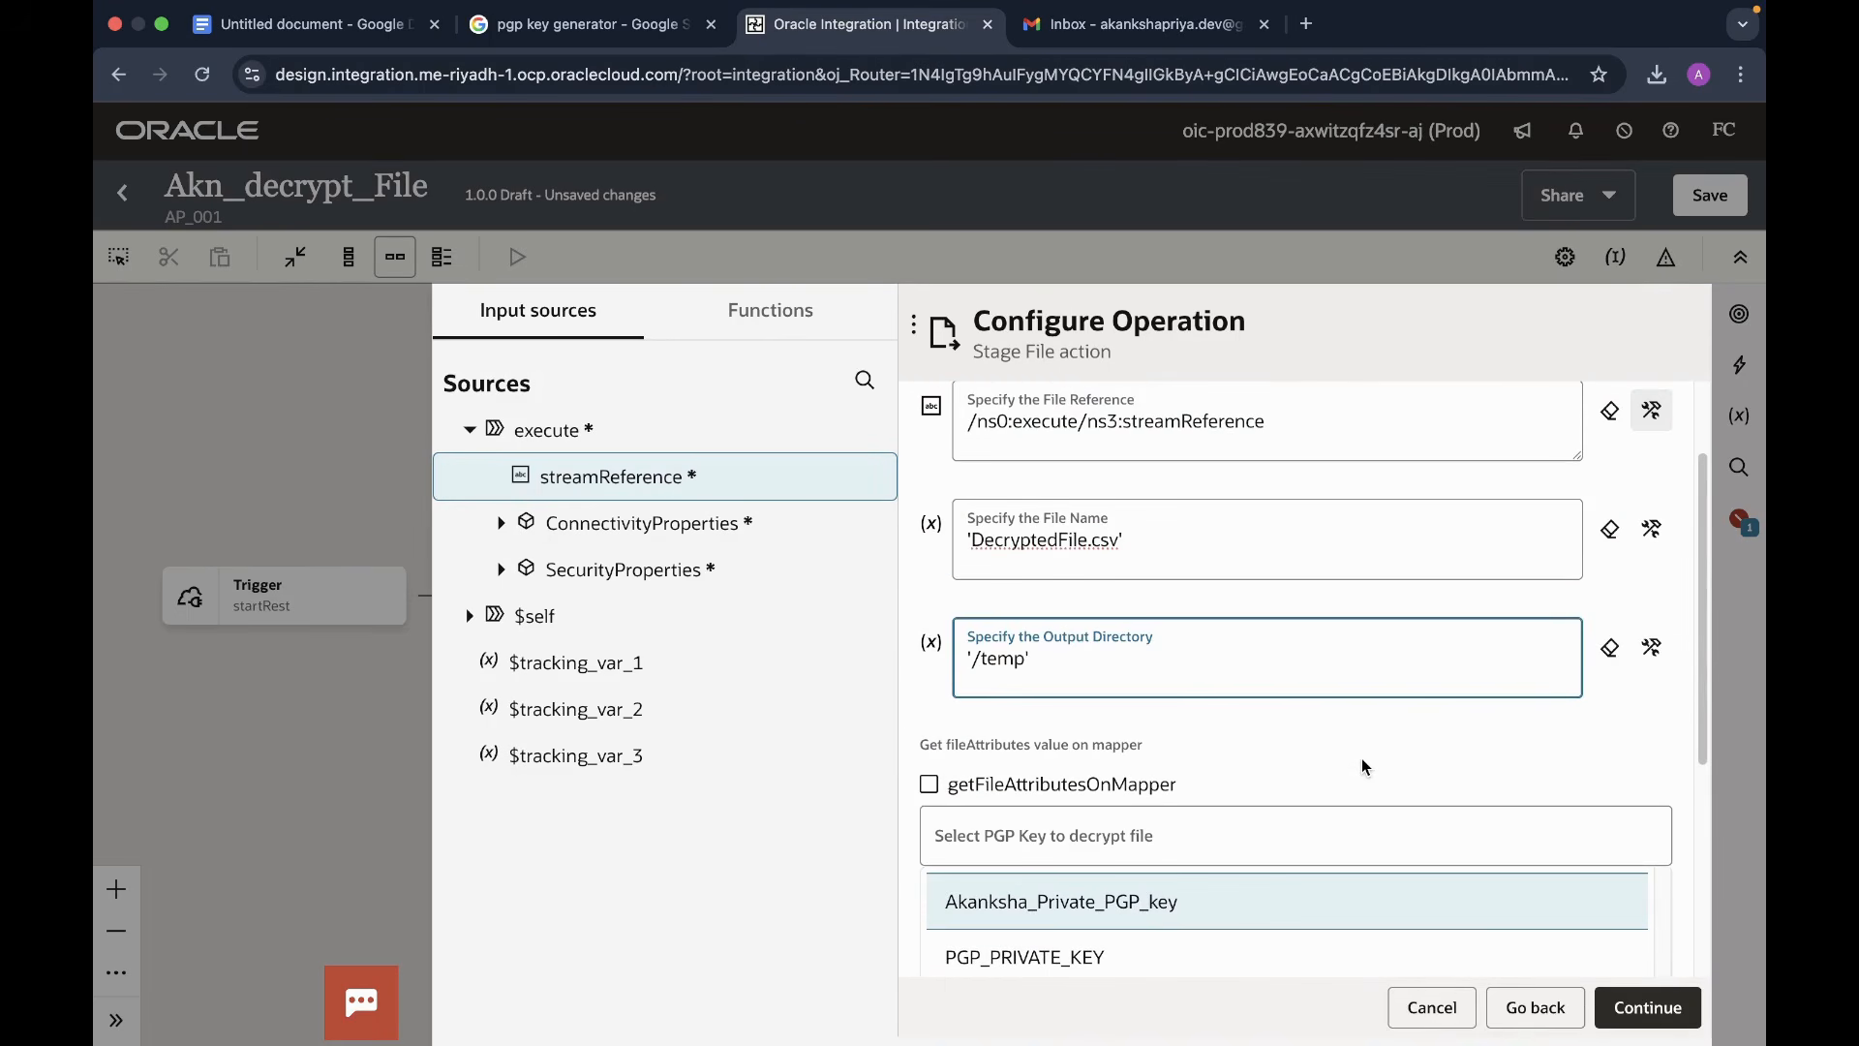
scroll(1365, 767, "down", 3)
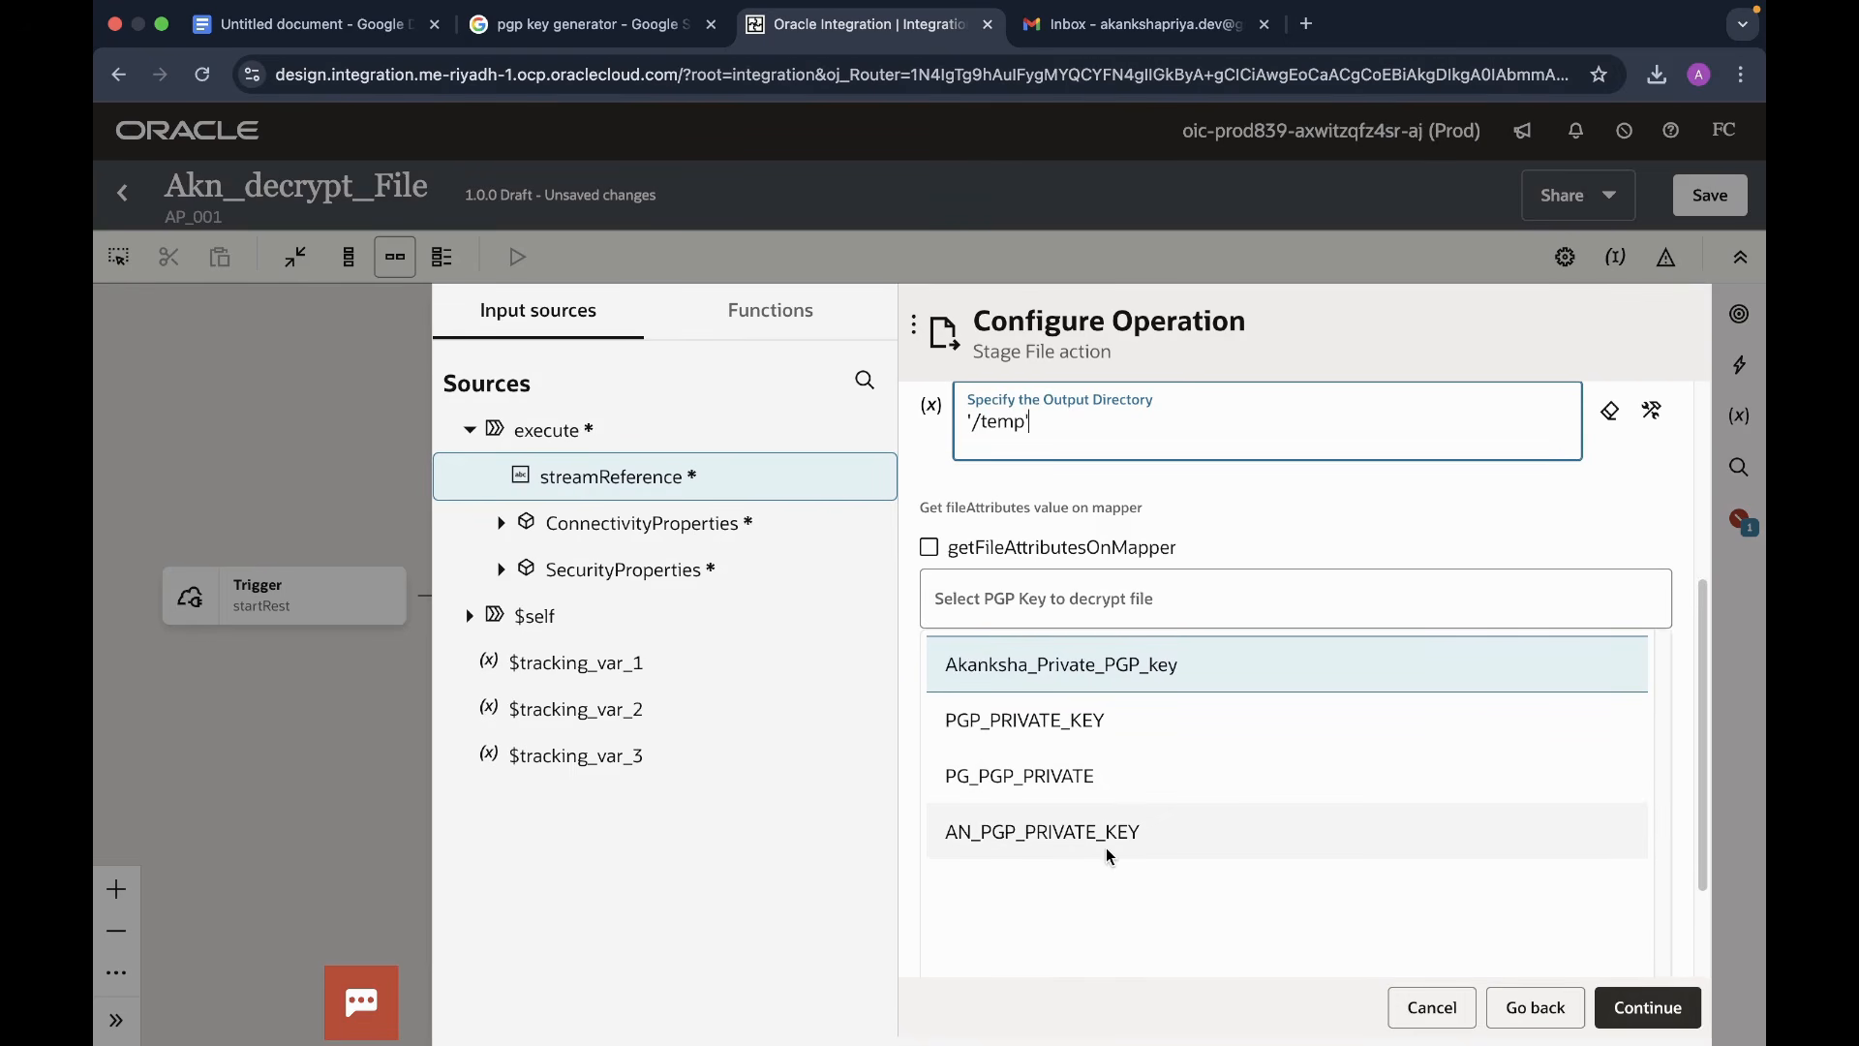
left_click(1113, 680)
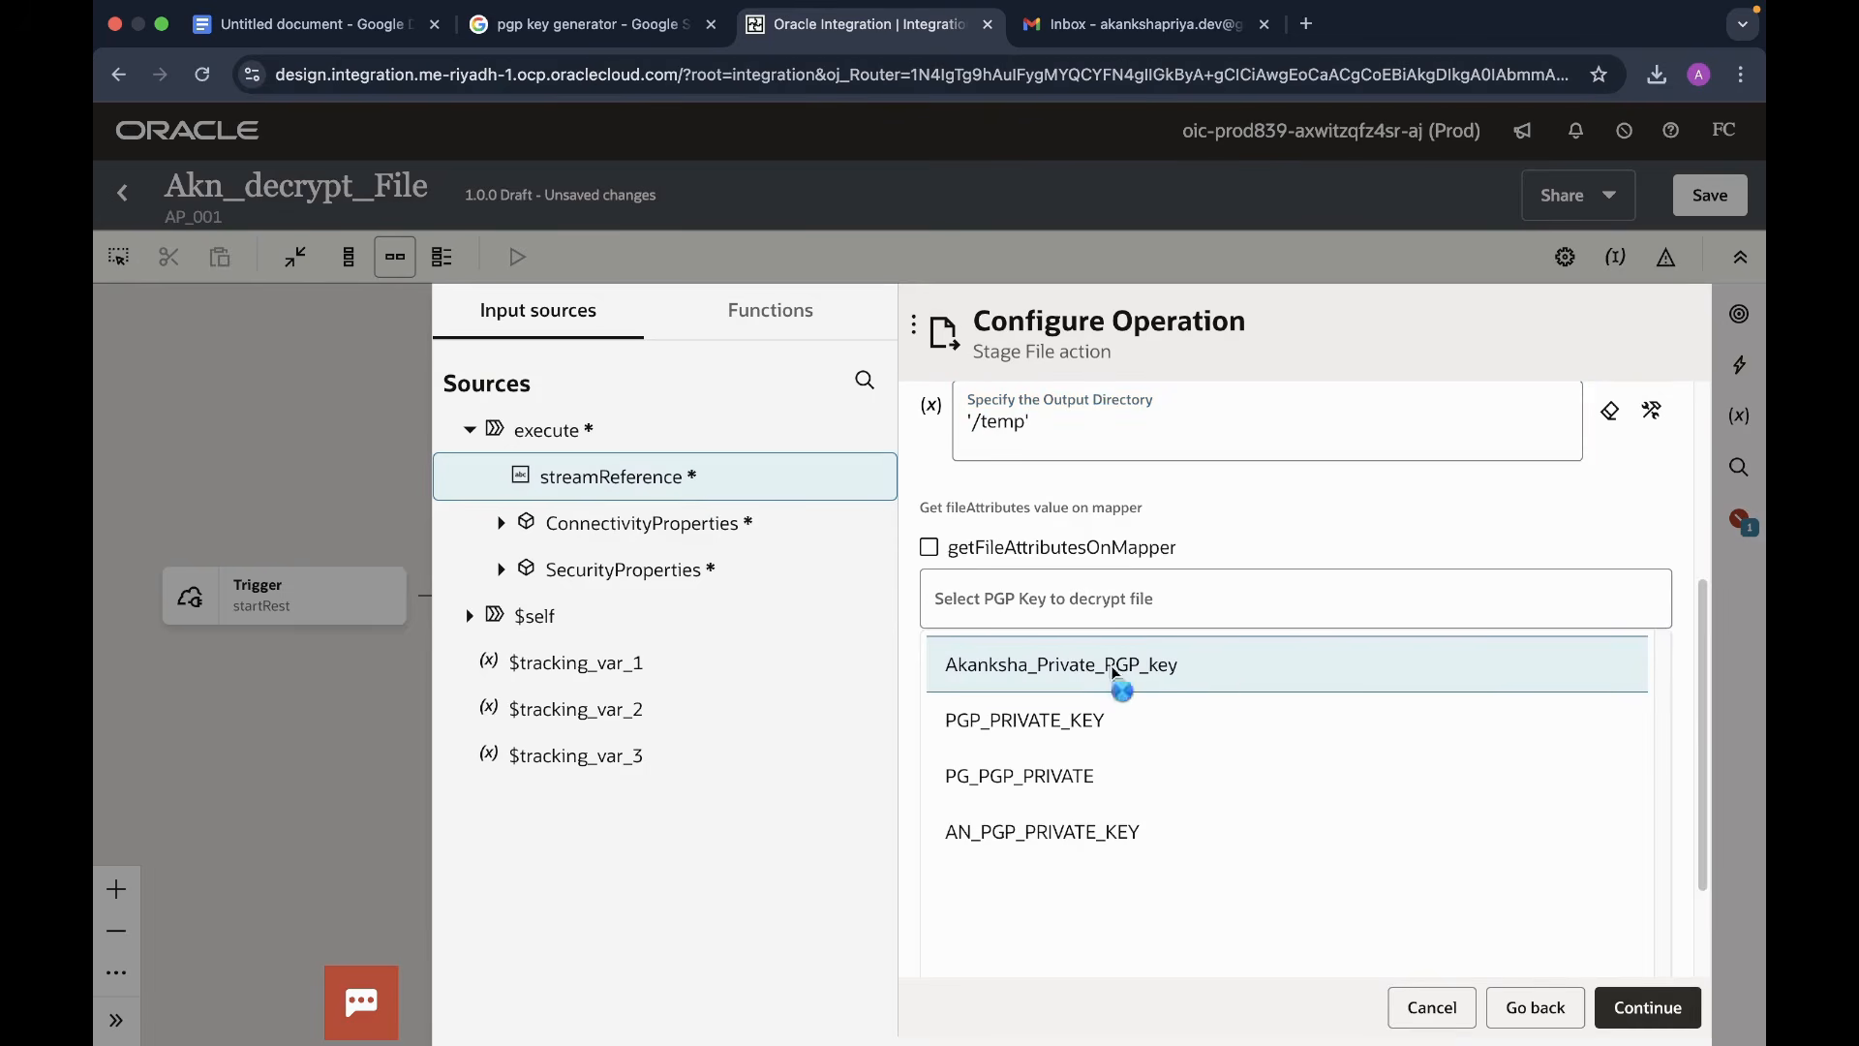
scroll(1329, 892, "down", 5)
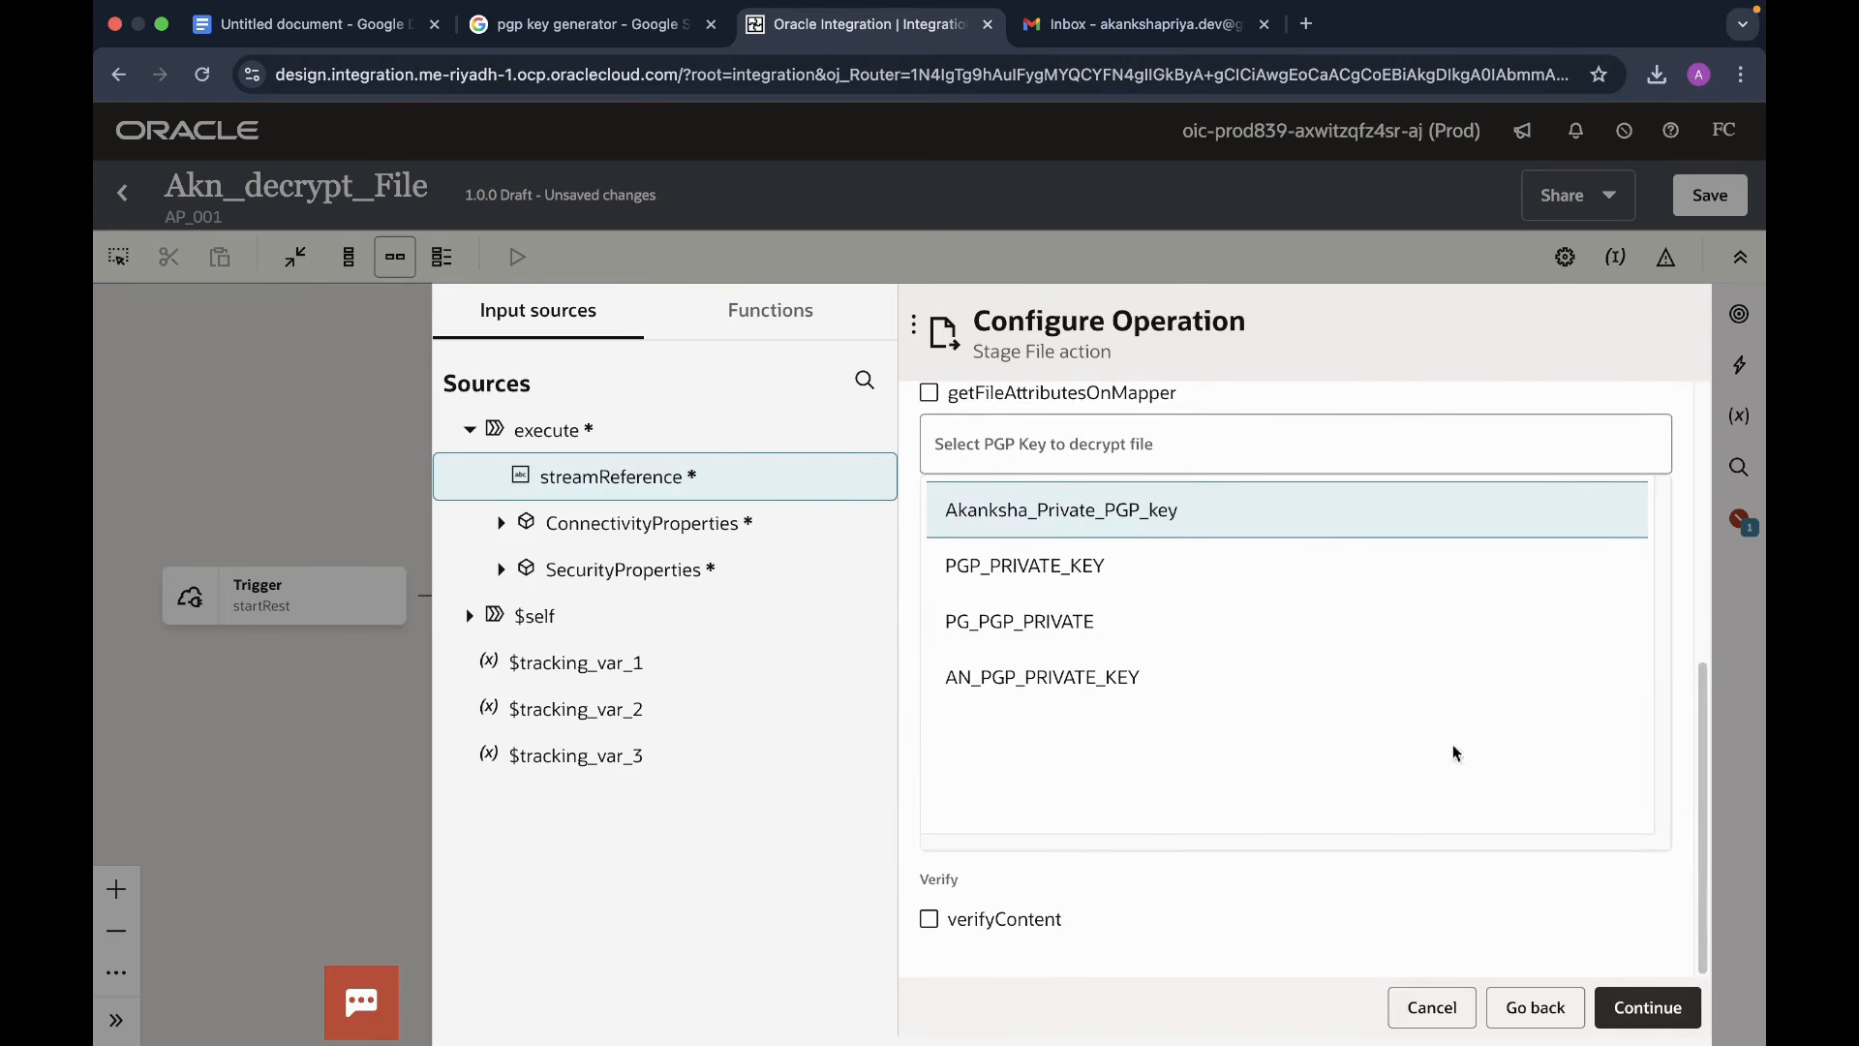
left_click(1647, 1007)
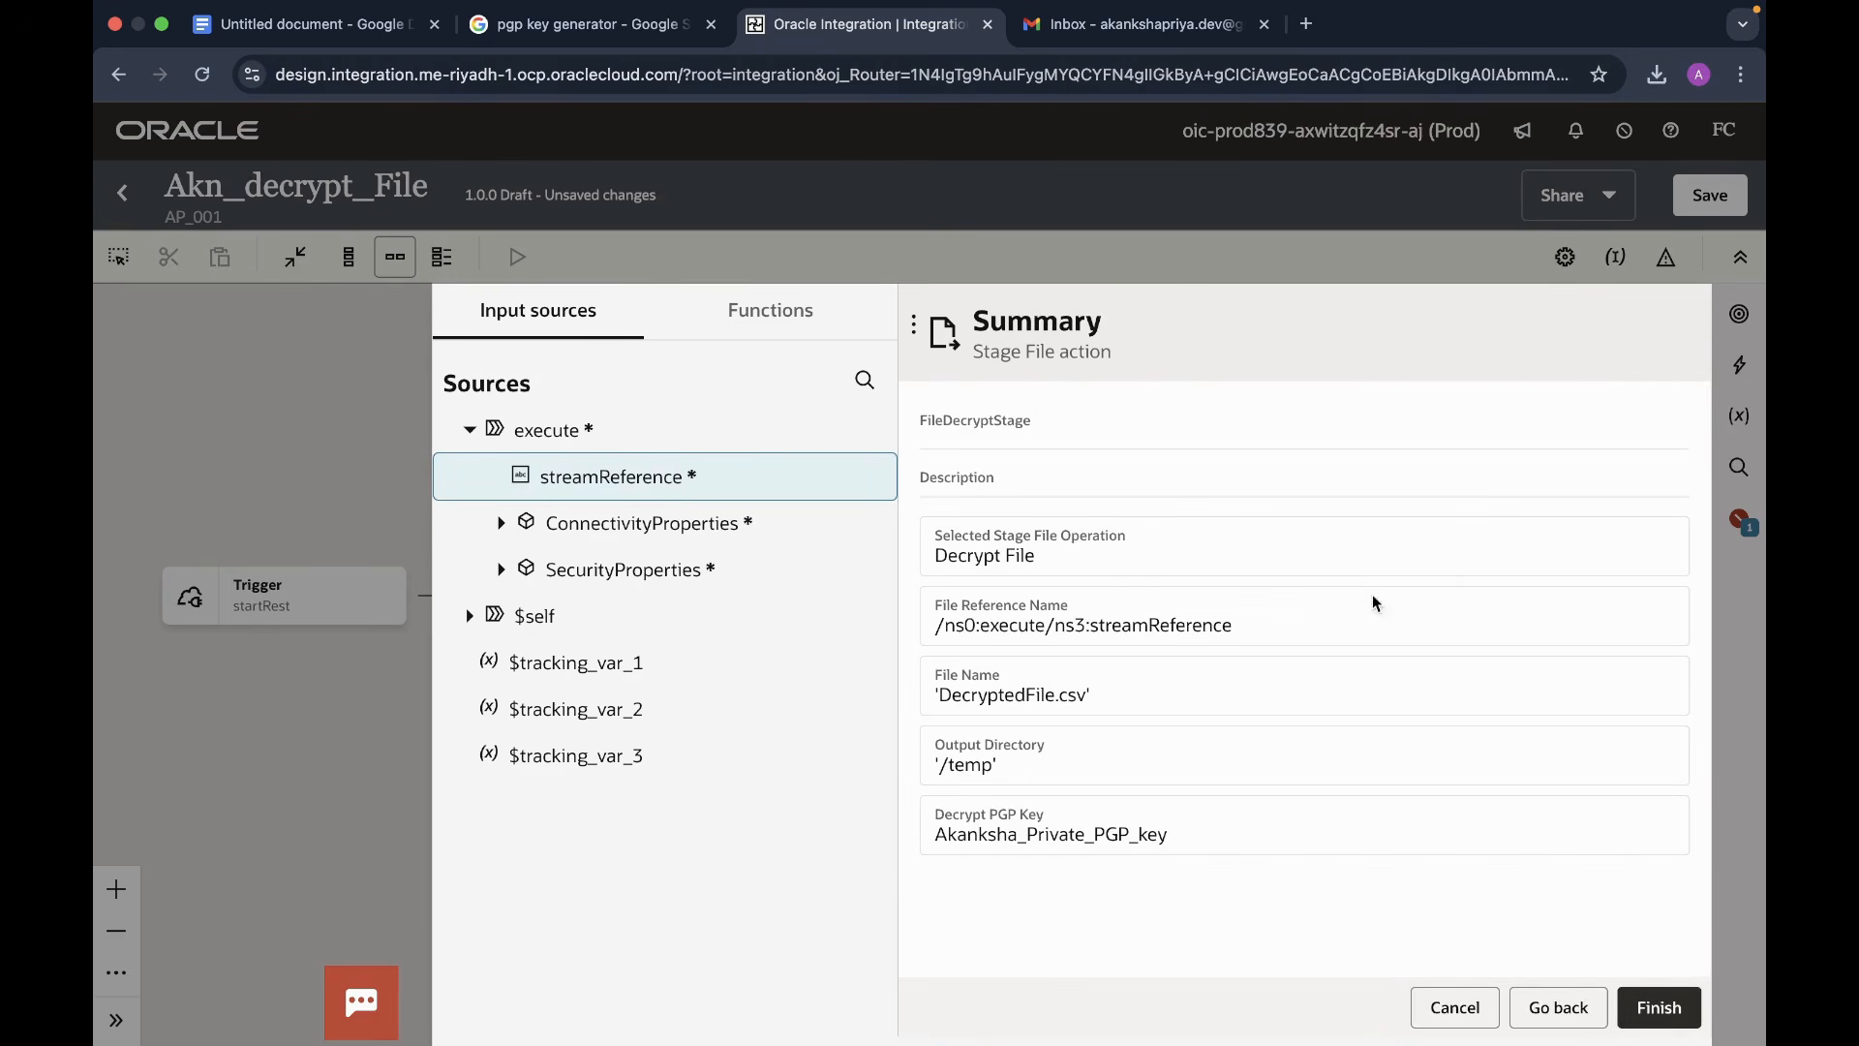
left_click(1674, 1013)
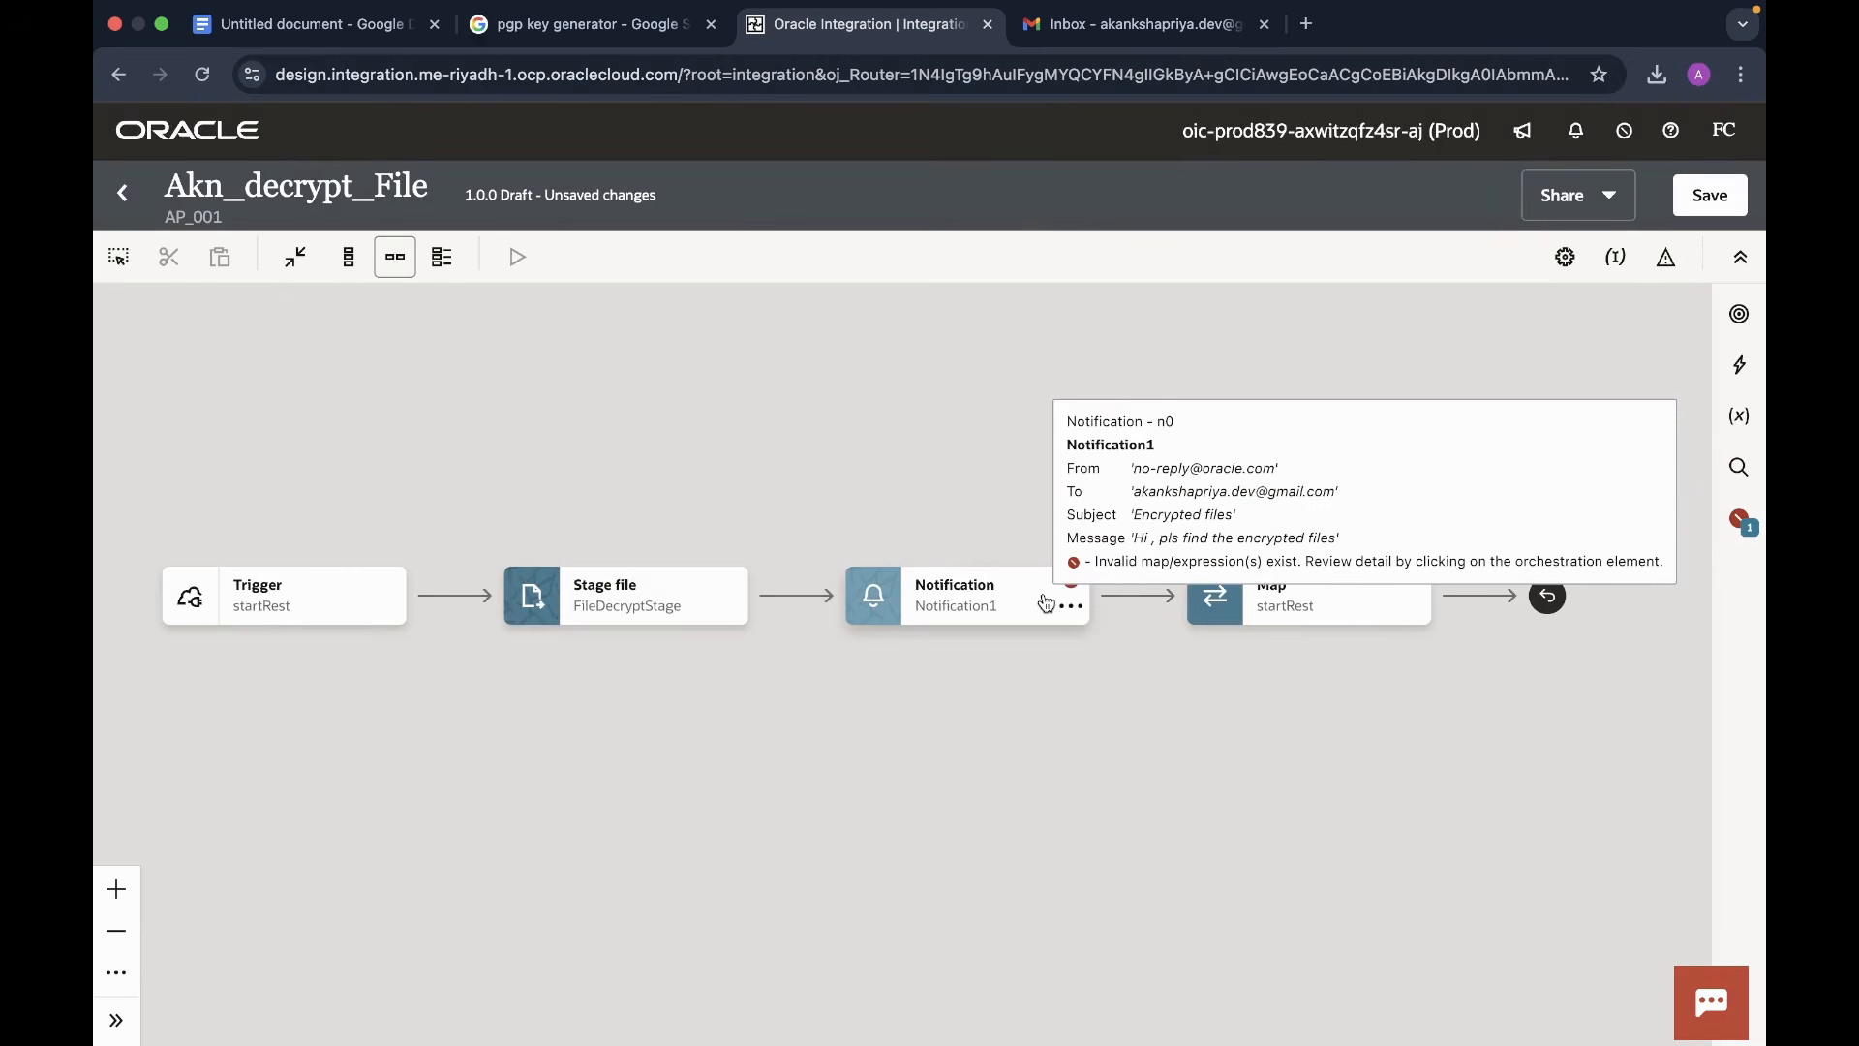
- Edit the notification and change its subject to 'Decrypted files'
left_click(1069, 607)
left_click(1123, 667)
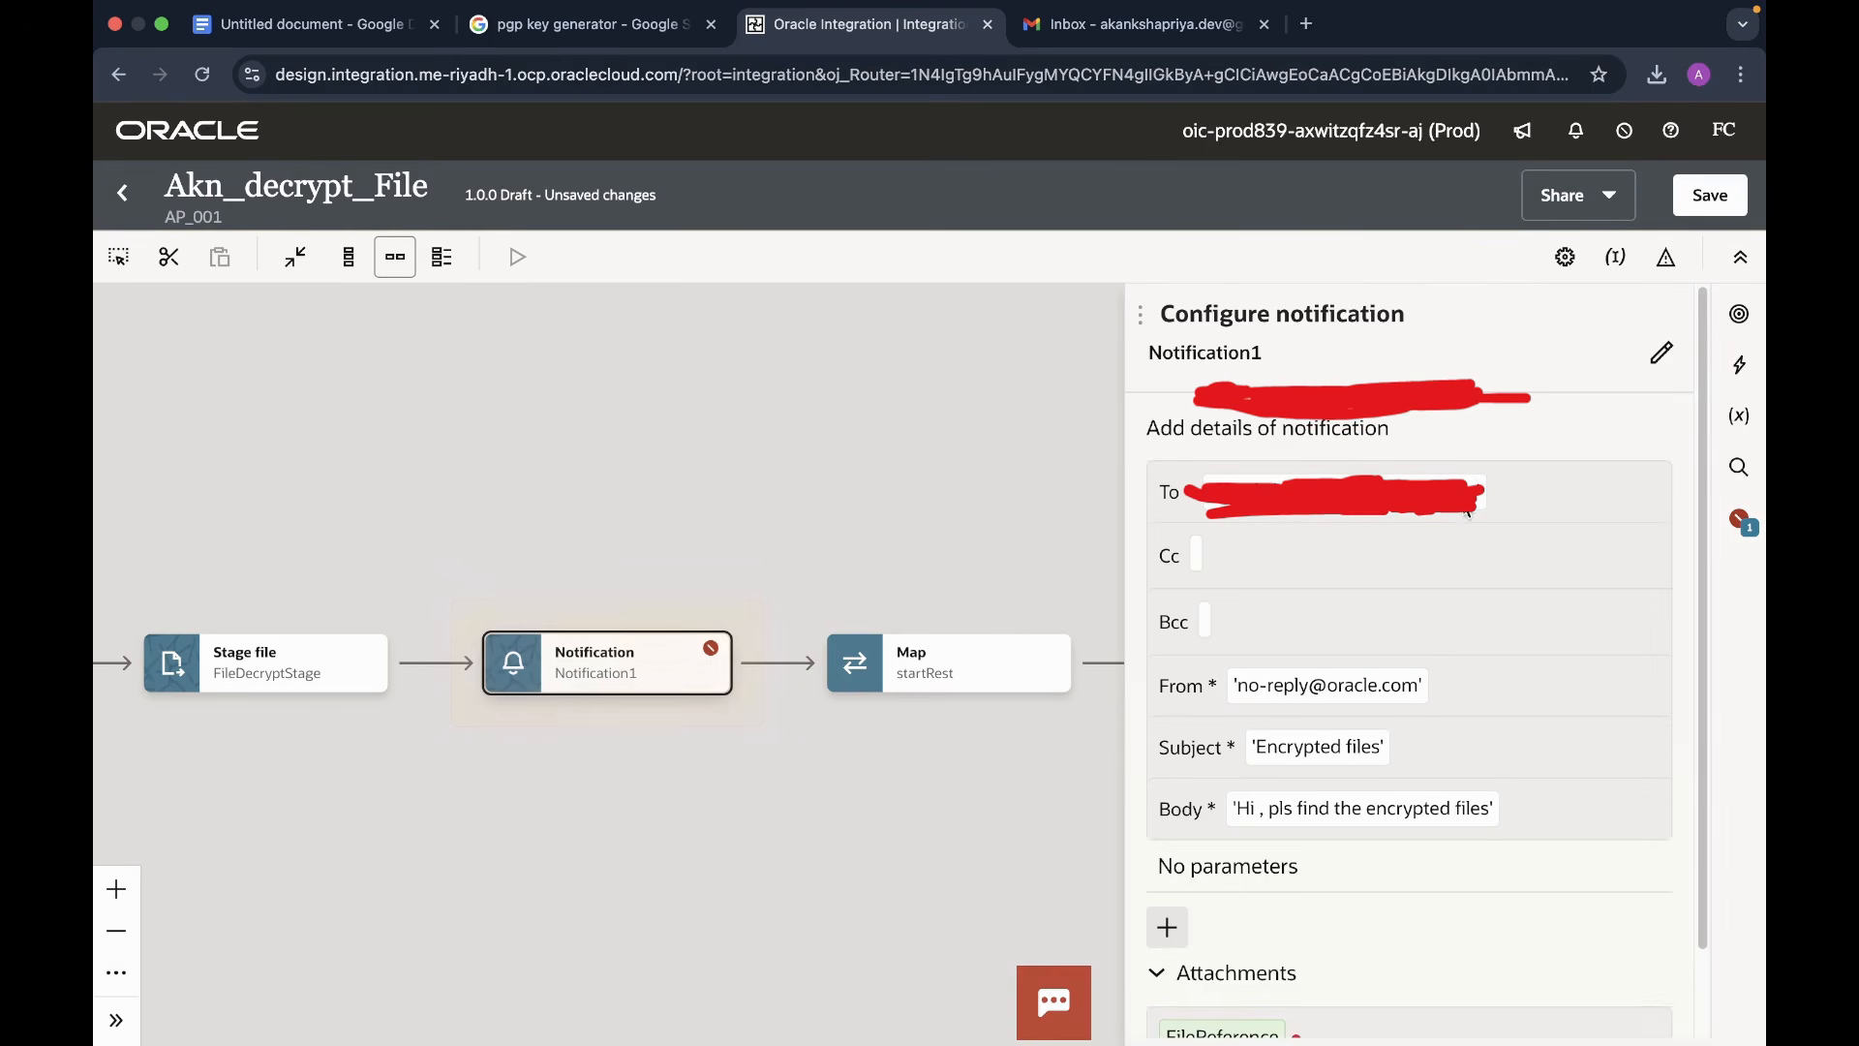
scroll(1517, 627, "down", 2)
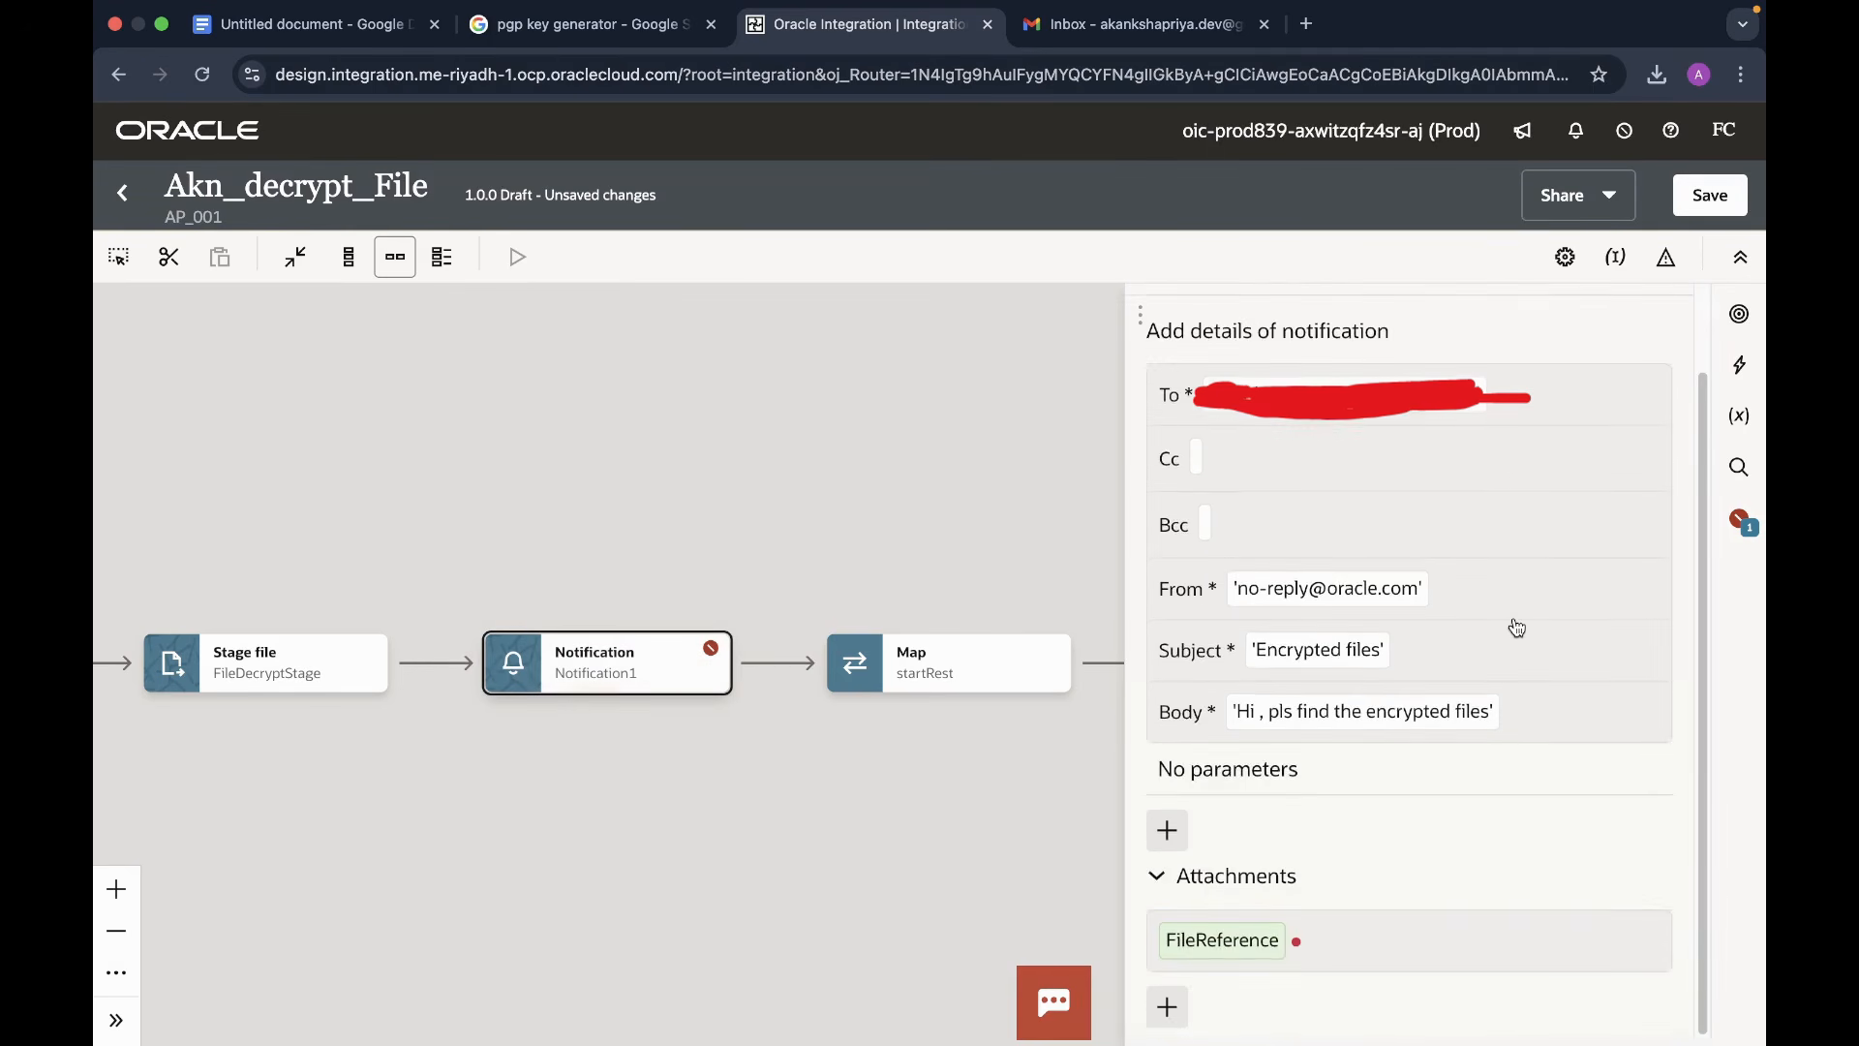
left_click(1288, 657)
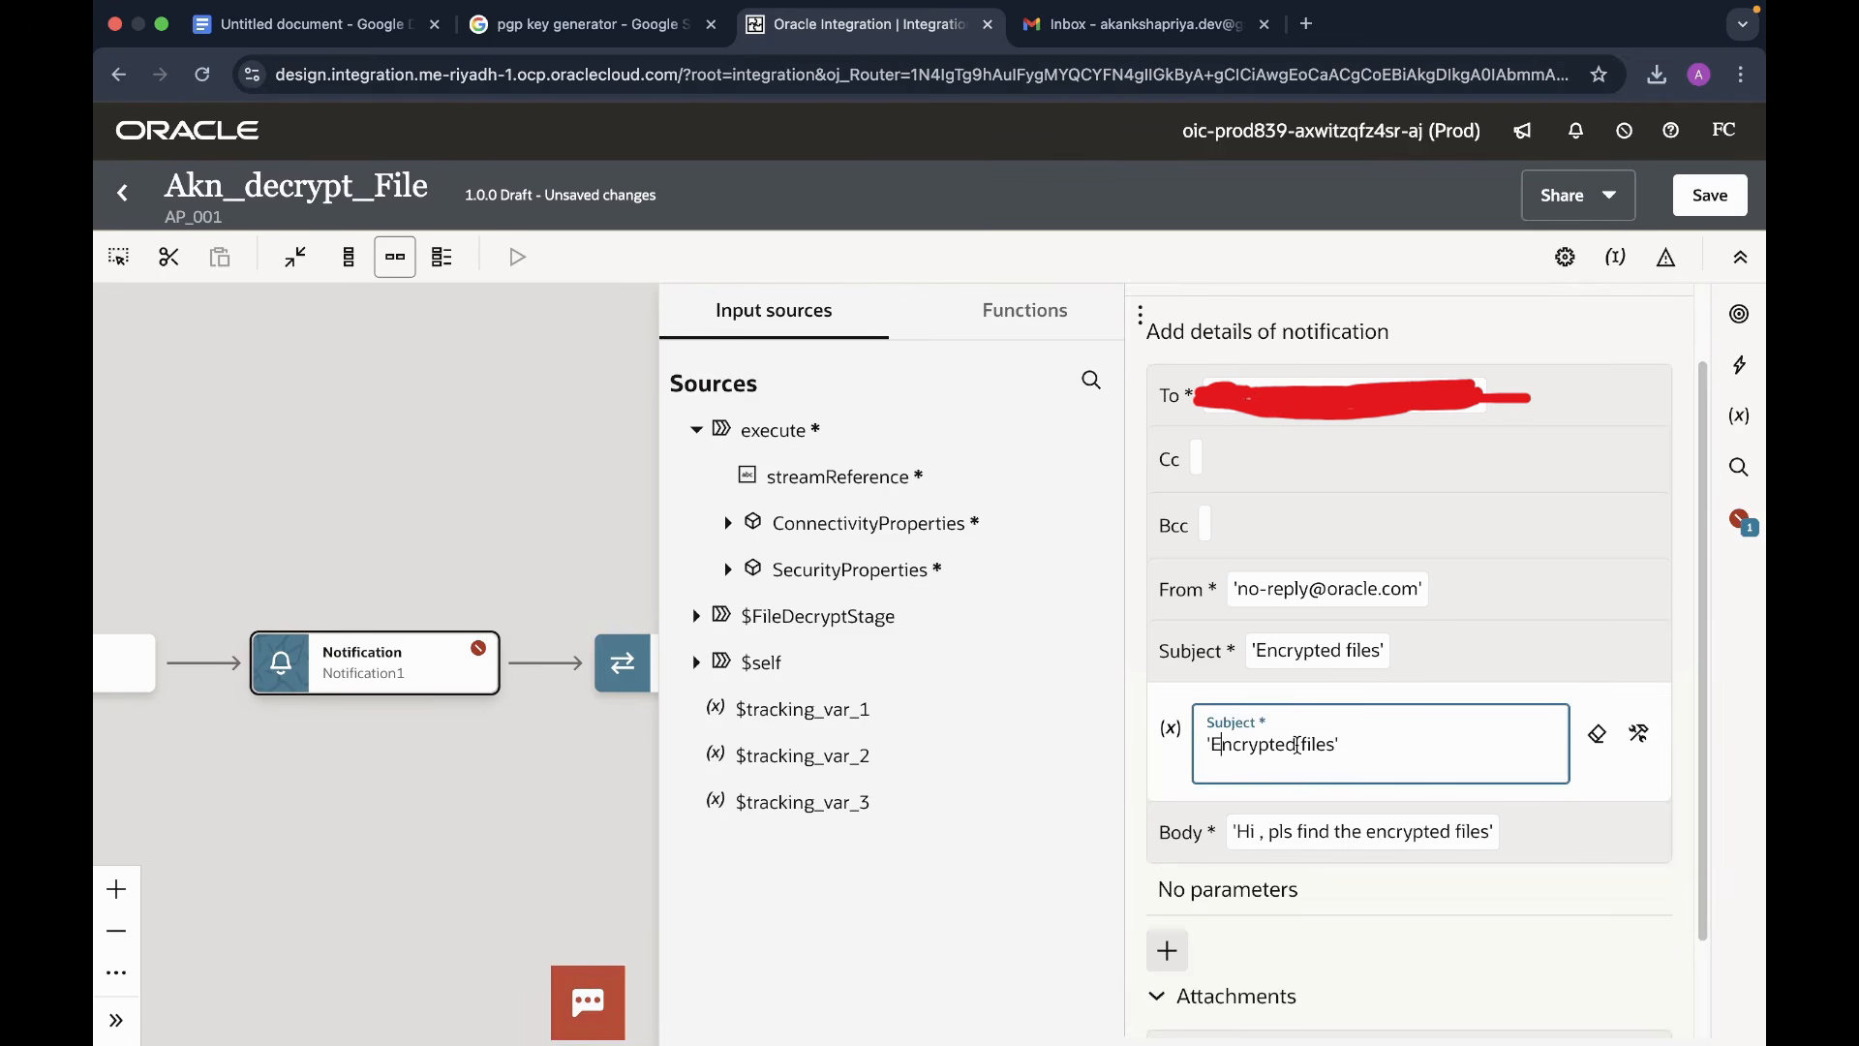
key("BackSpace")
key("BackSpace")
key("BackSpace")
key("BackSpace")
key("BackSpace")
key("BackSpace")
key("BackSpace")
key("BackSpace")
key("BackSpace")
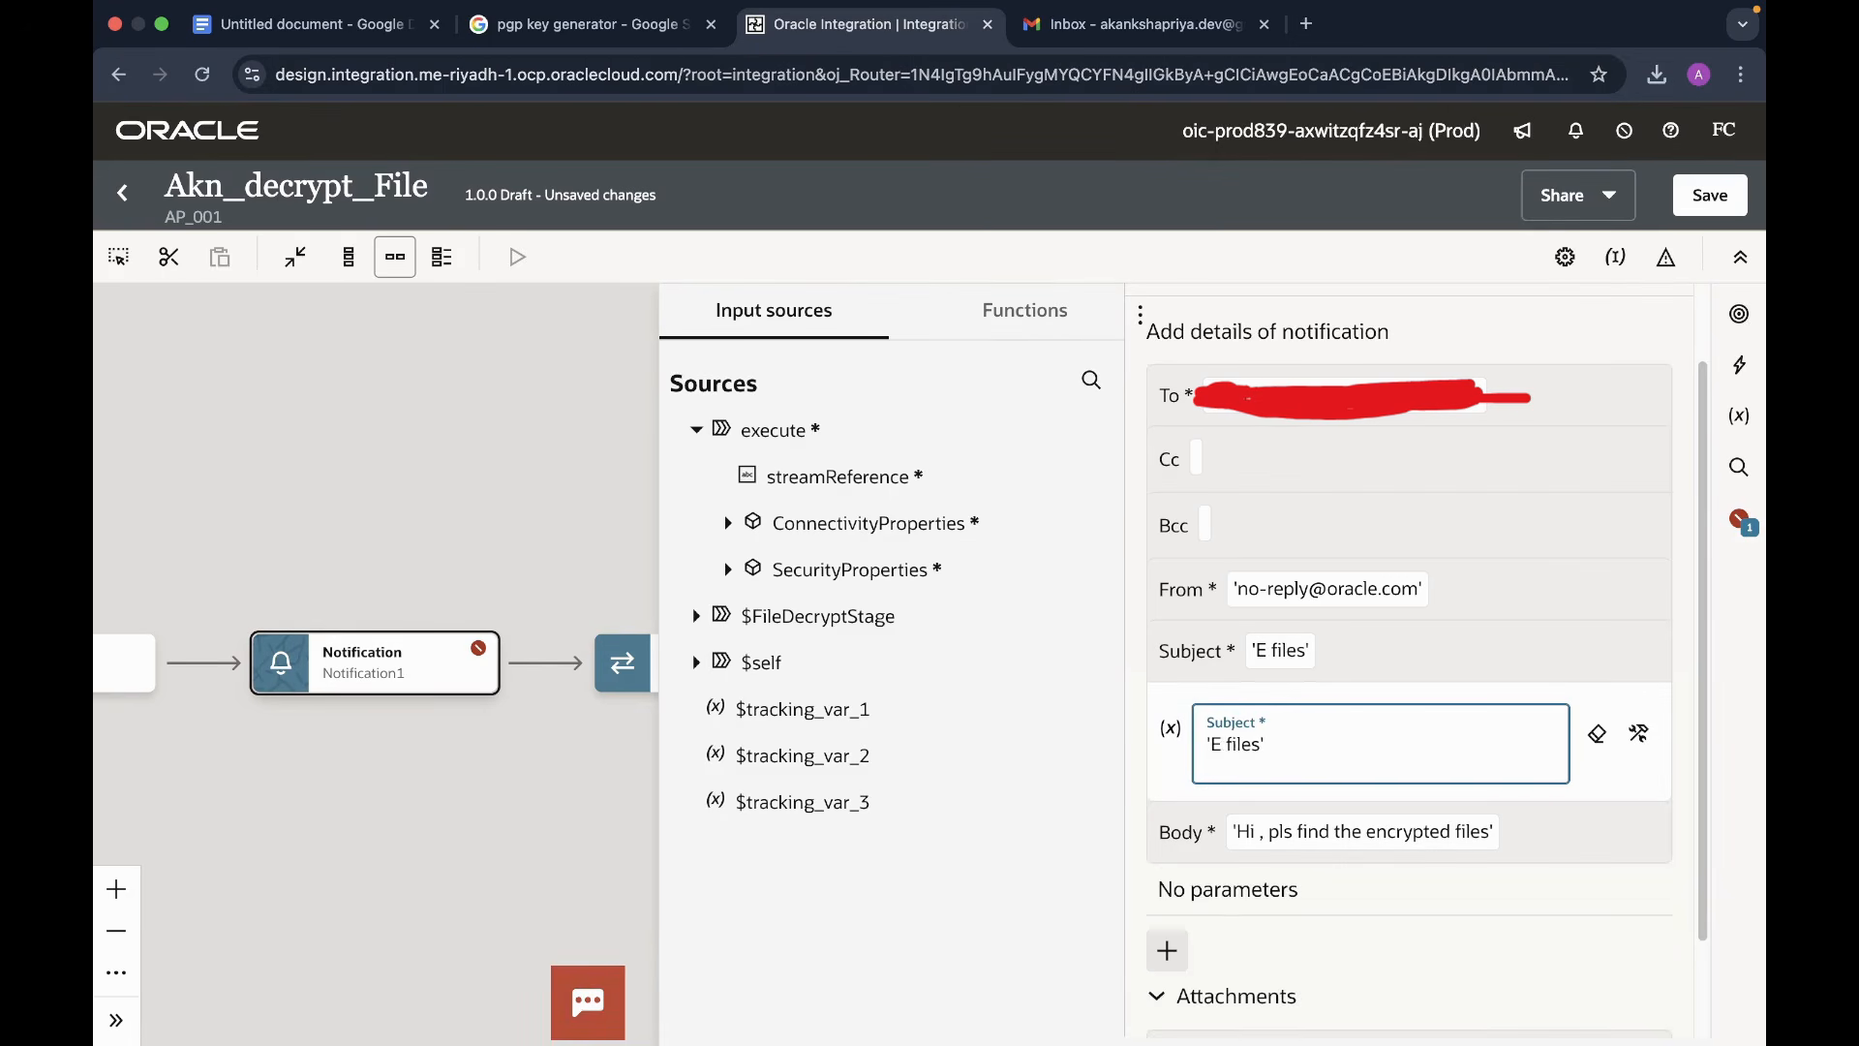
type("Decrypt")
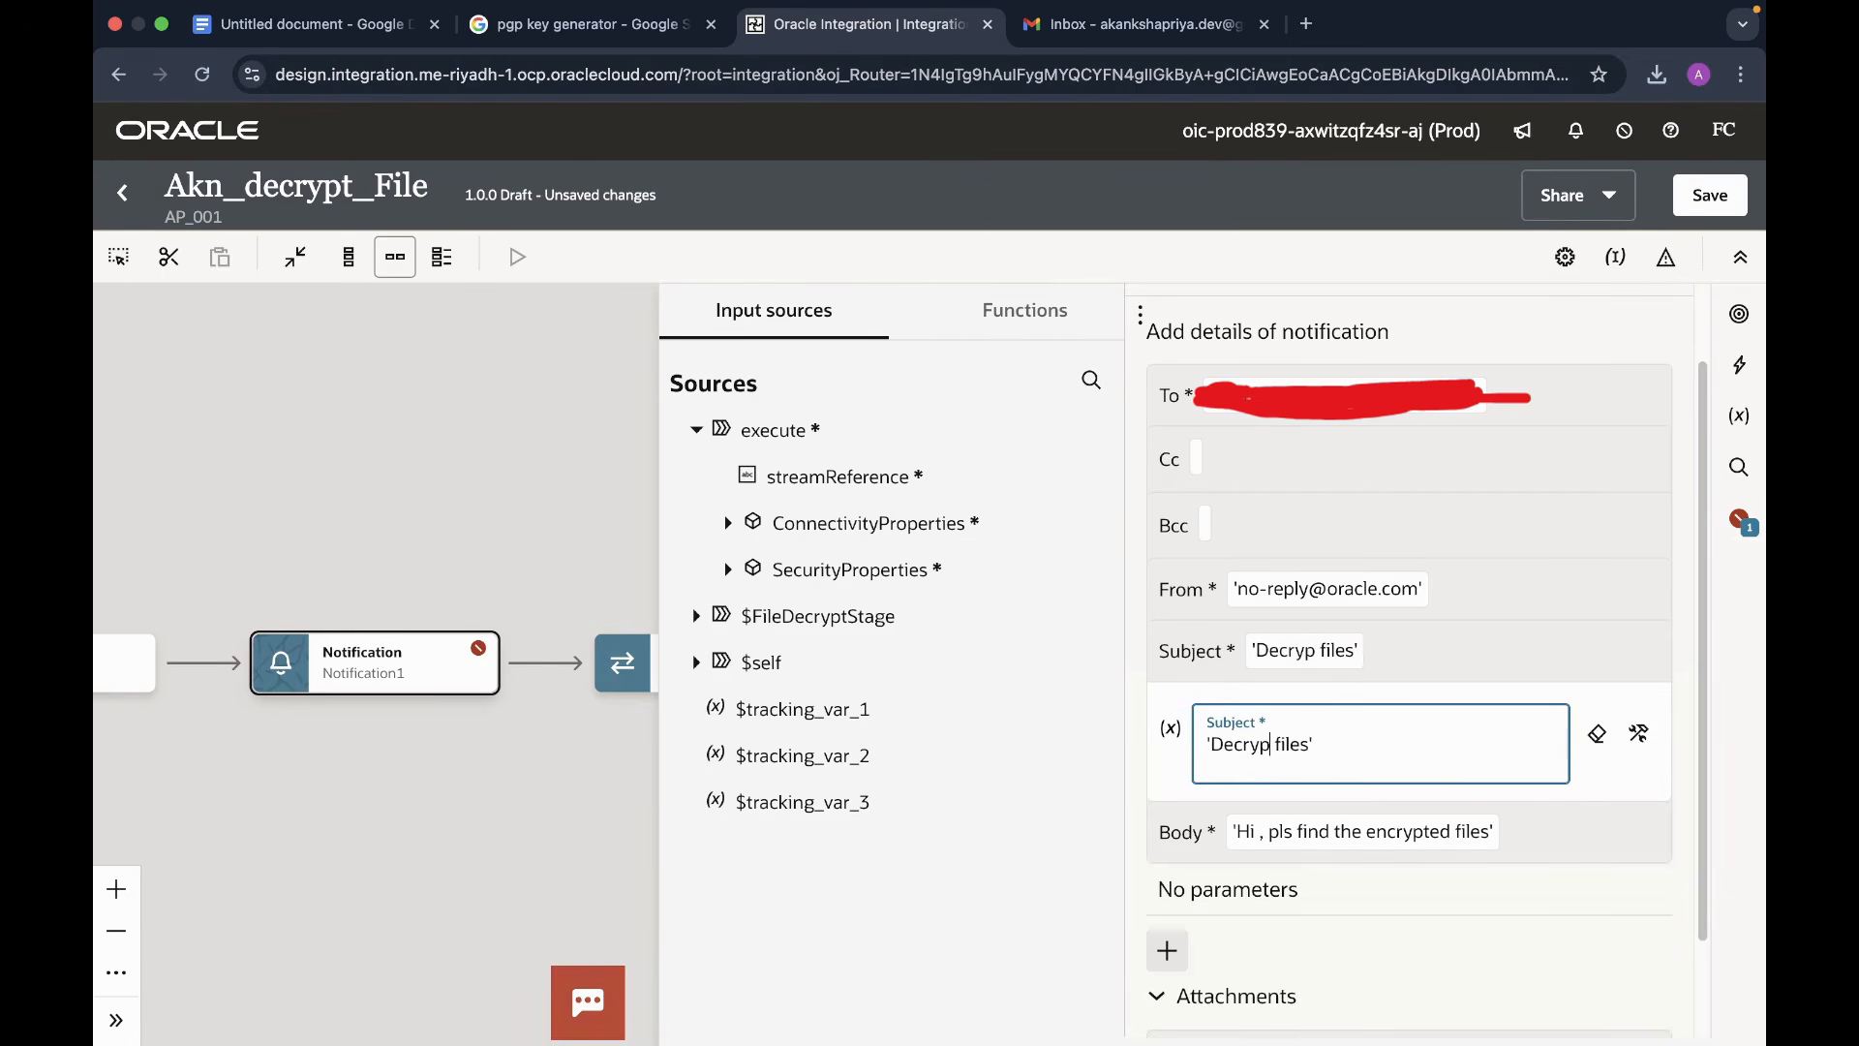
type("d")
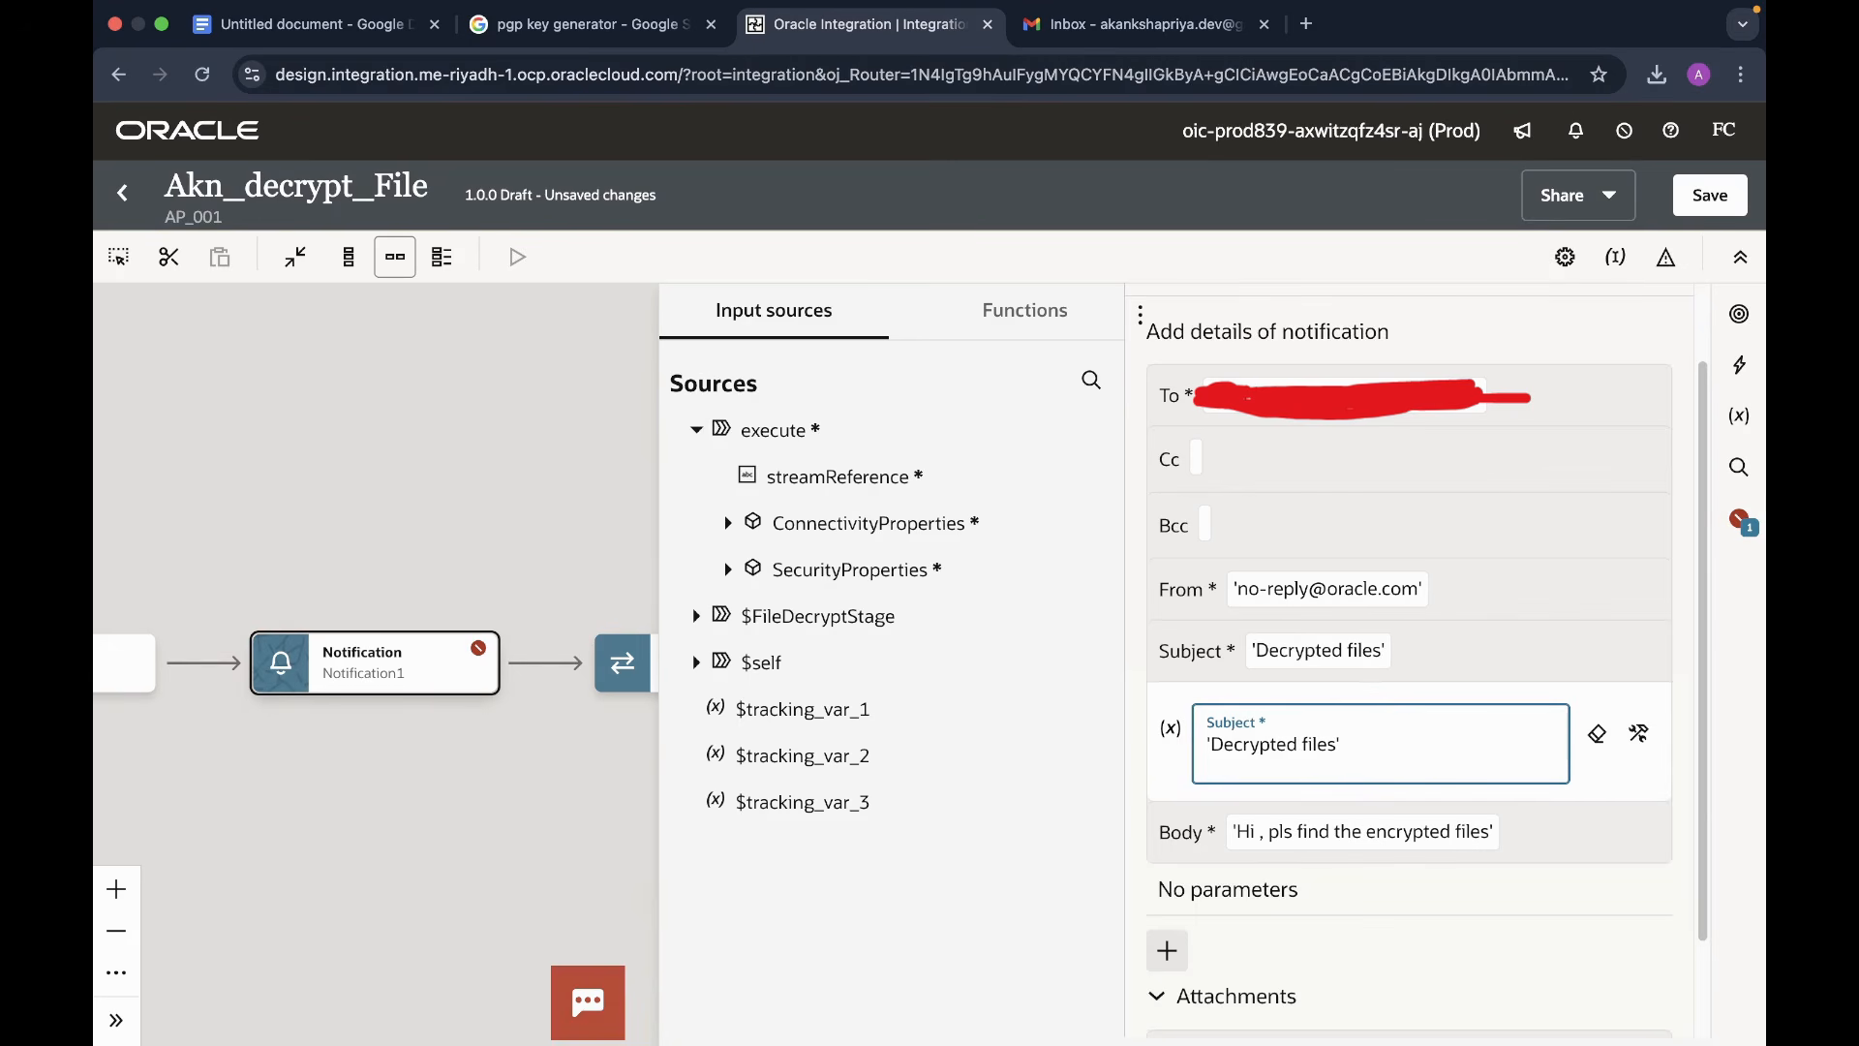
- Change the notification body to 'Hi , pls find the decrypted files'
scroll(1450, 857, "down", 1)
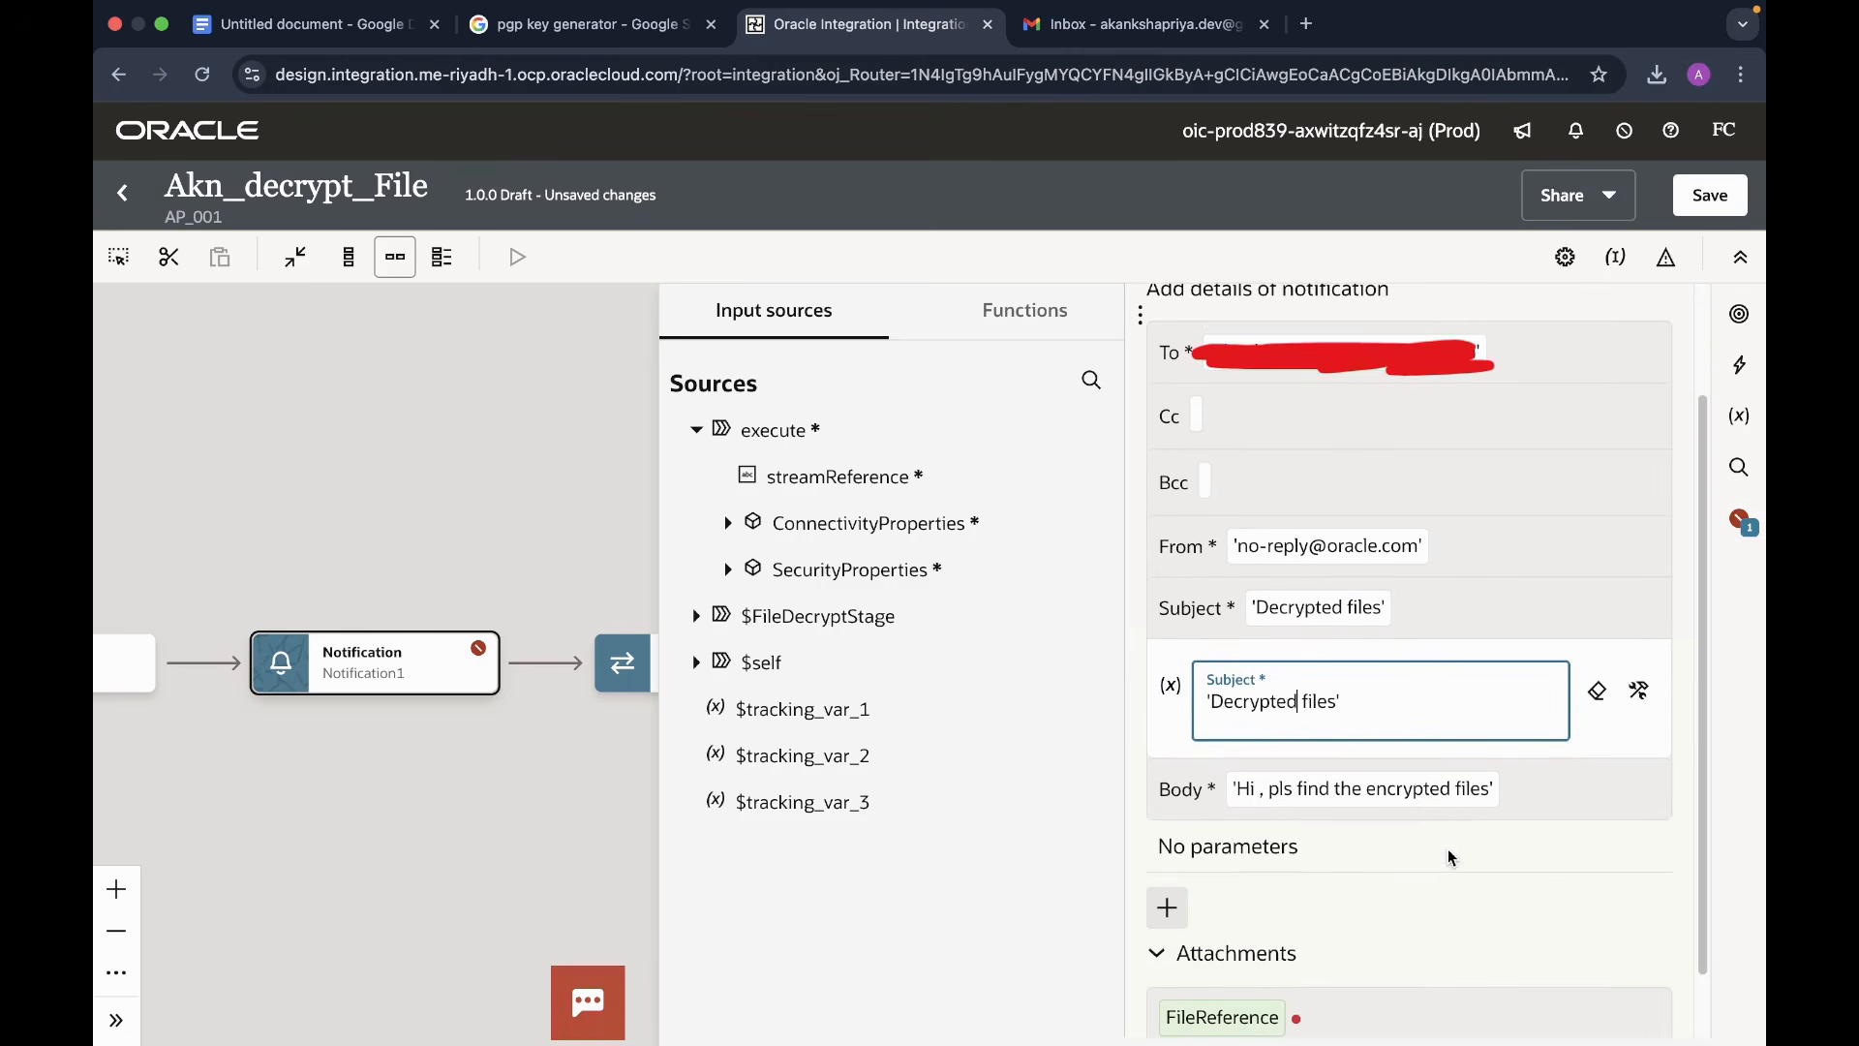
left_click(1425, 790)
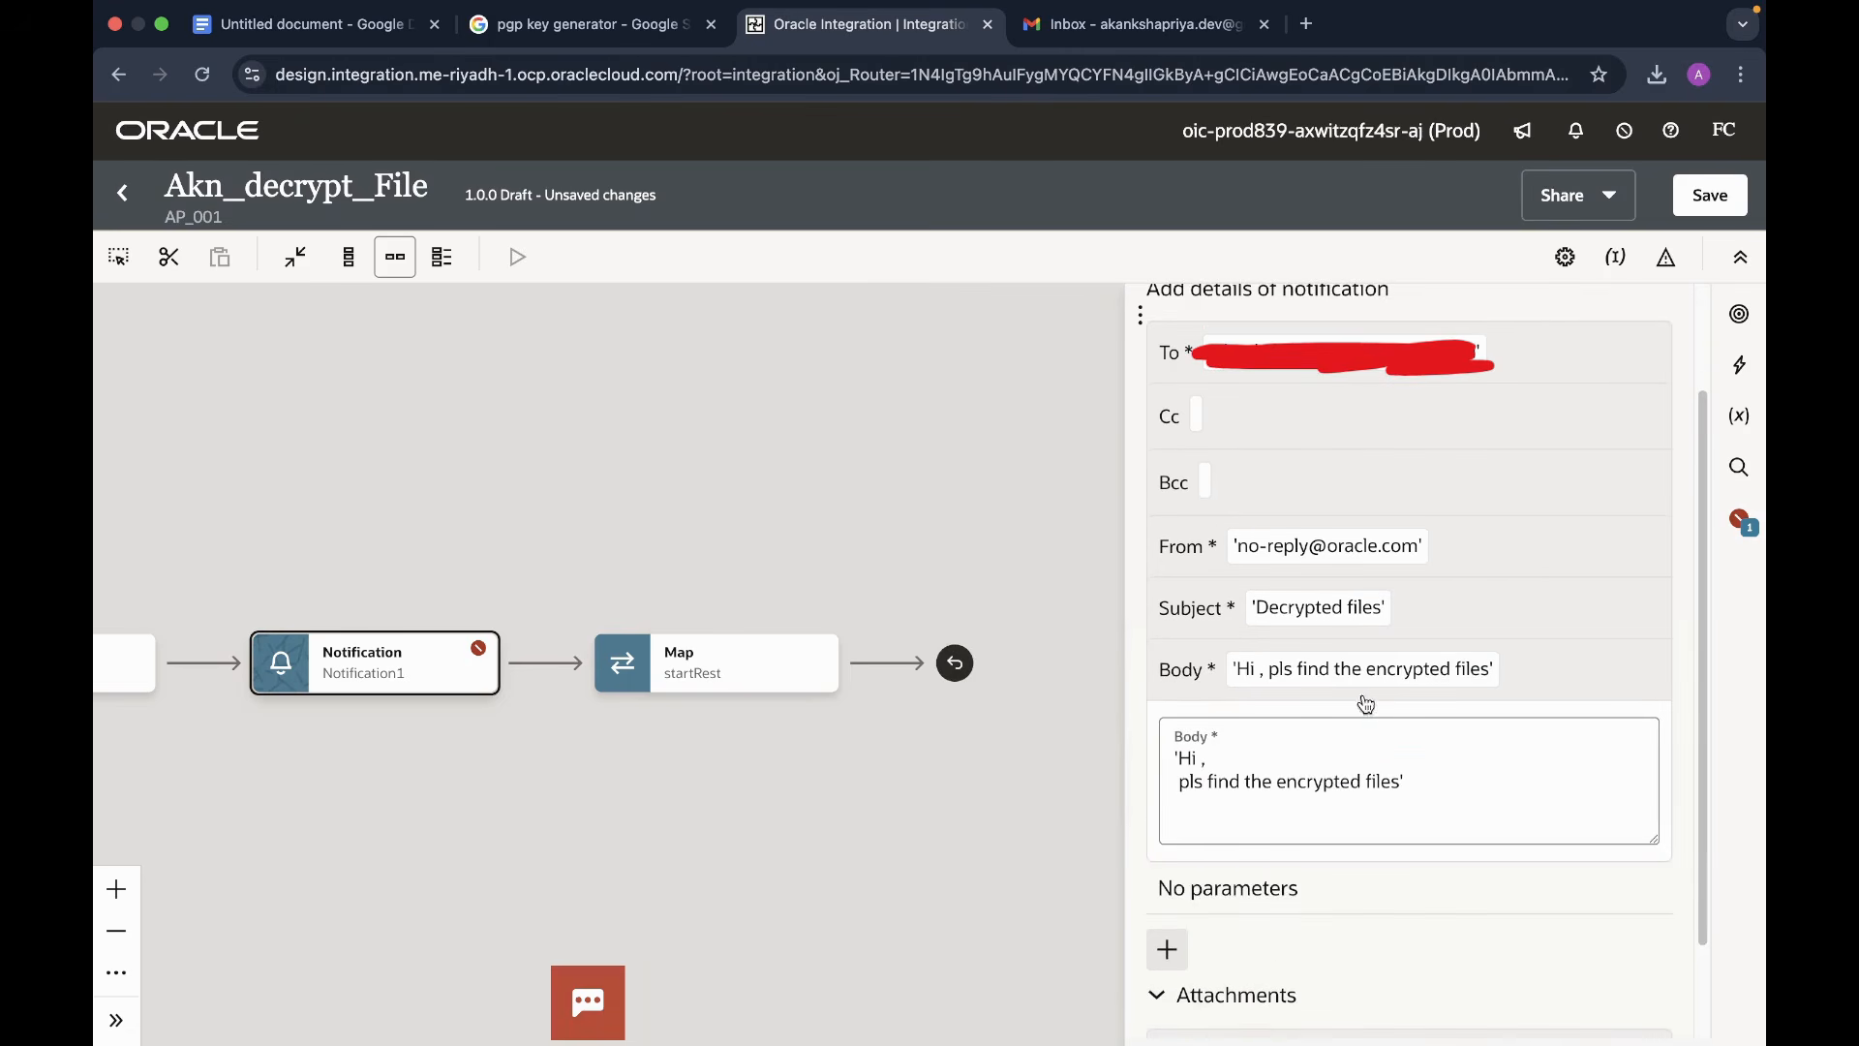
left_click(1412, 675)
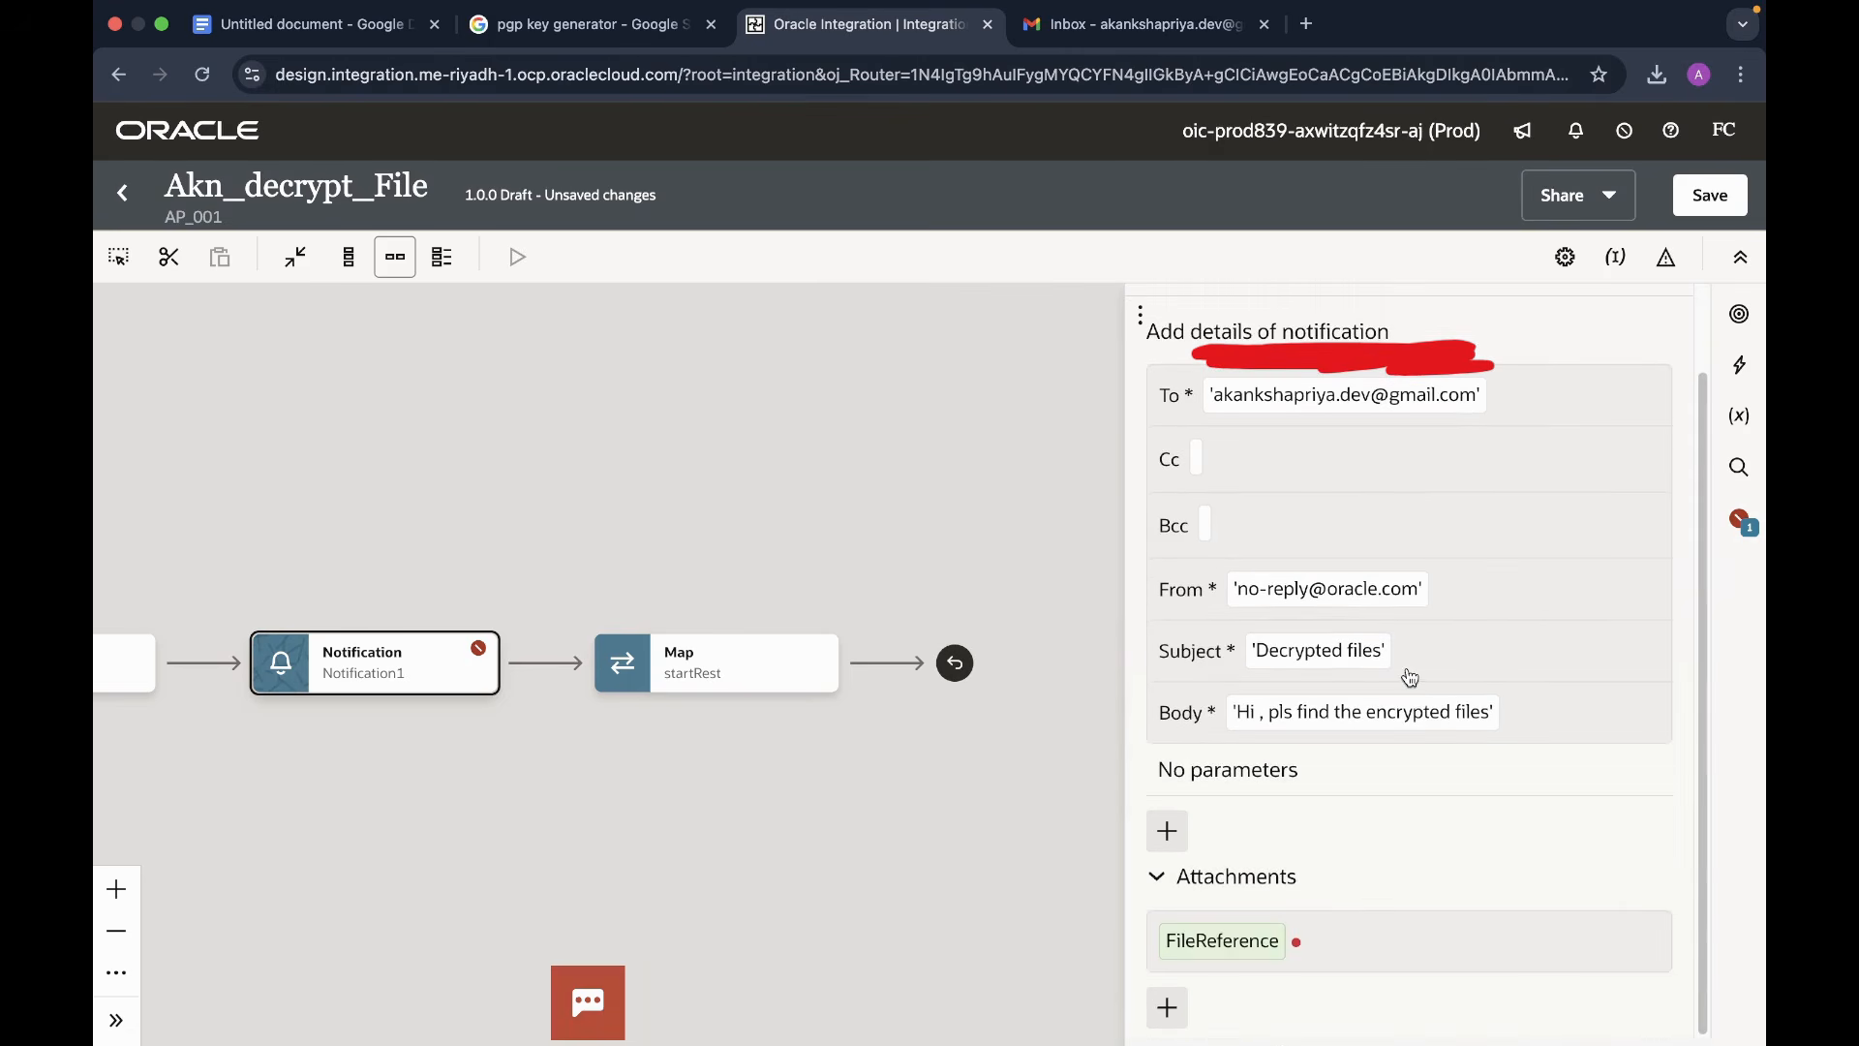
left_click(1420, 728)
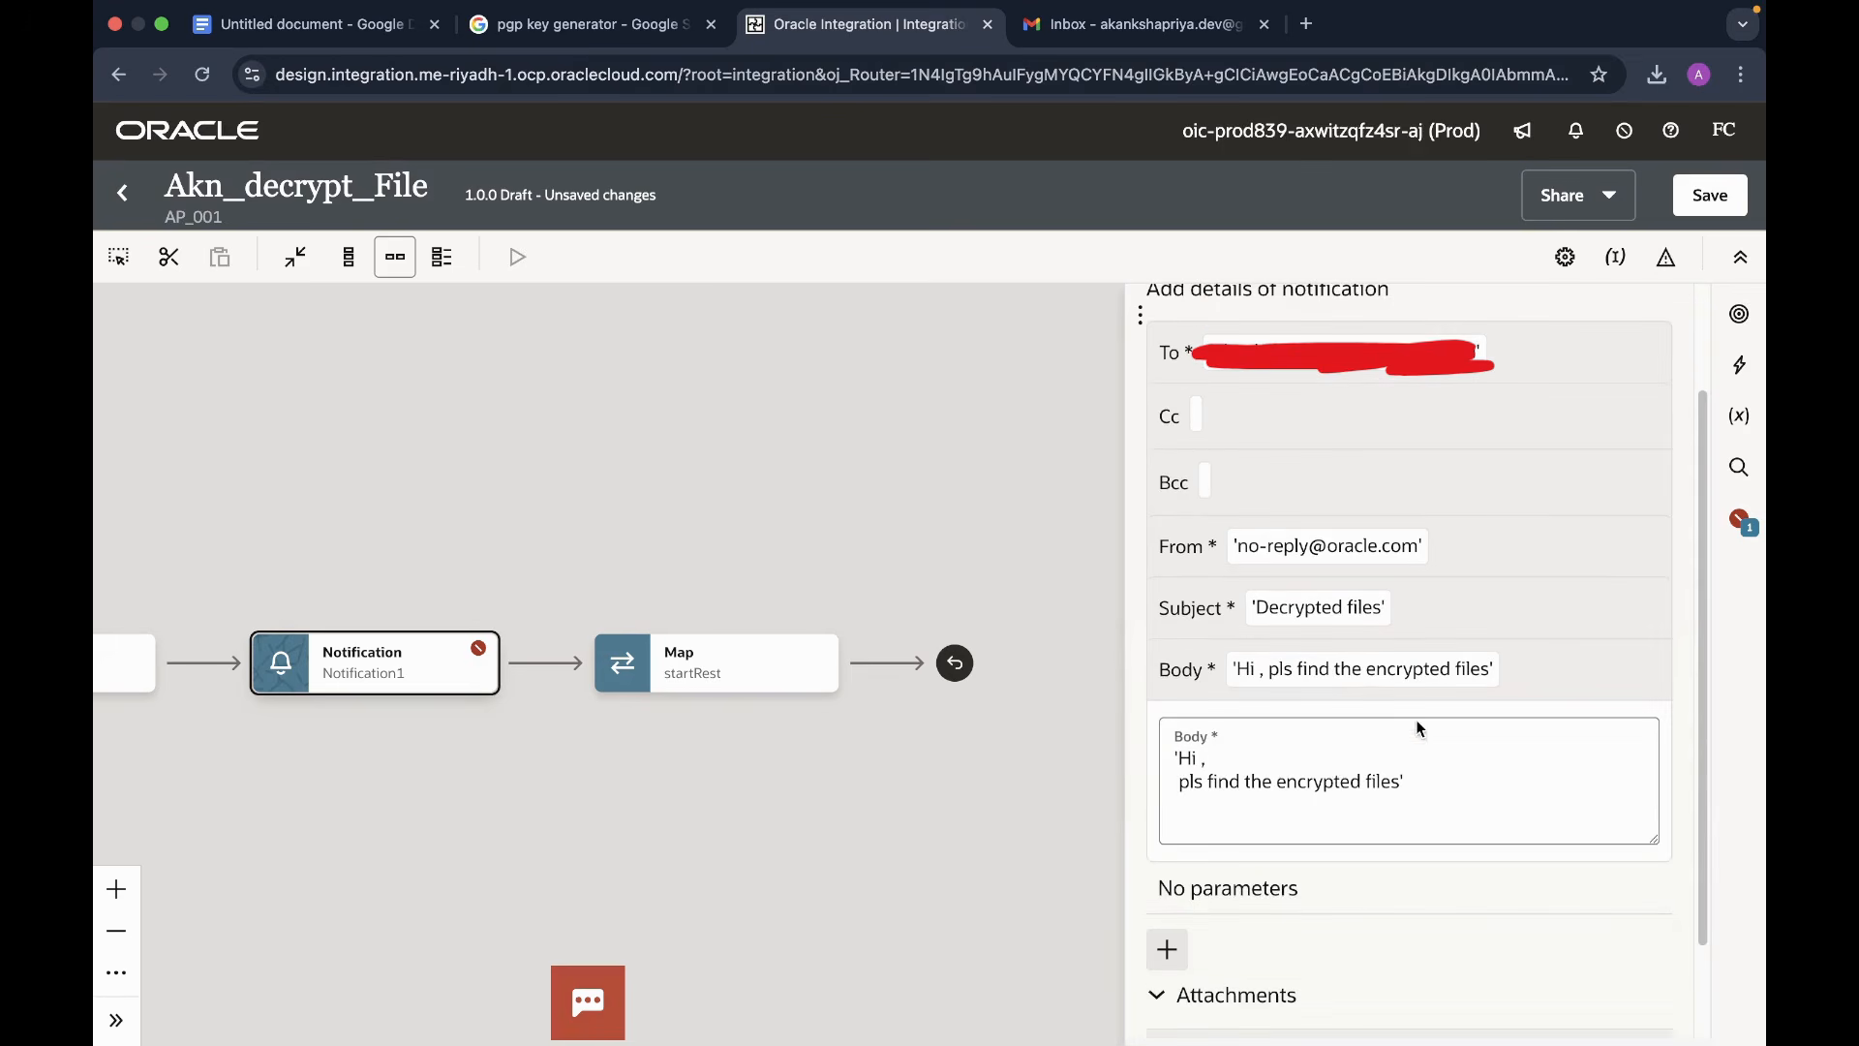
left_click(1360, 784)
key("BackSpace")
key("BackSpace")
key("BackSpace")
key("BackSpace")
key("BackSpace")
key("BackSpace")
key("BackSpace")
key("BackSpace")
key("BackSpace")
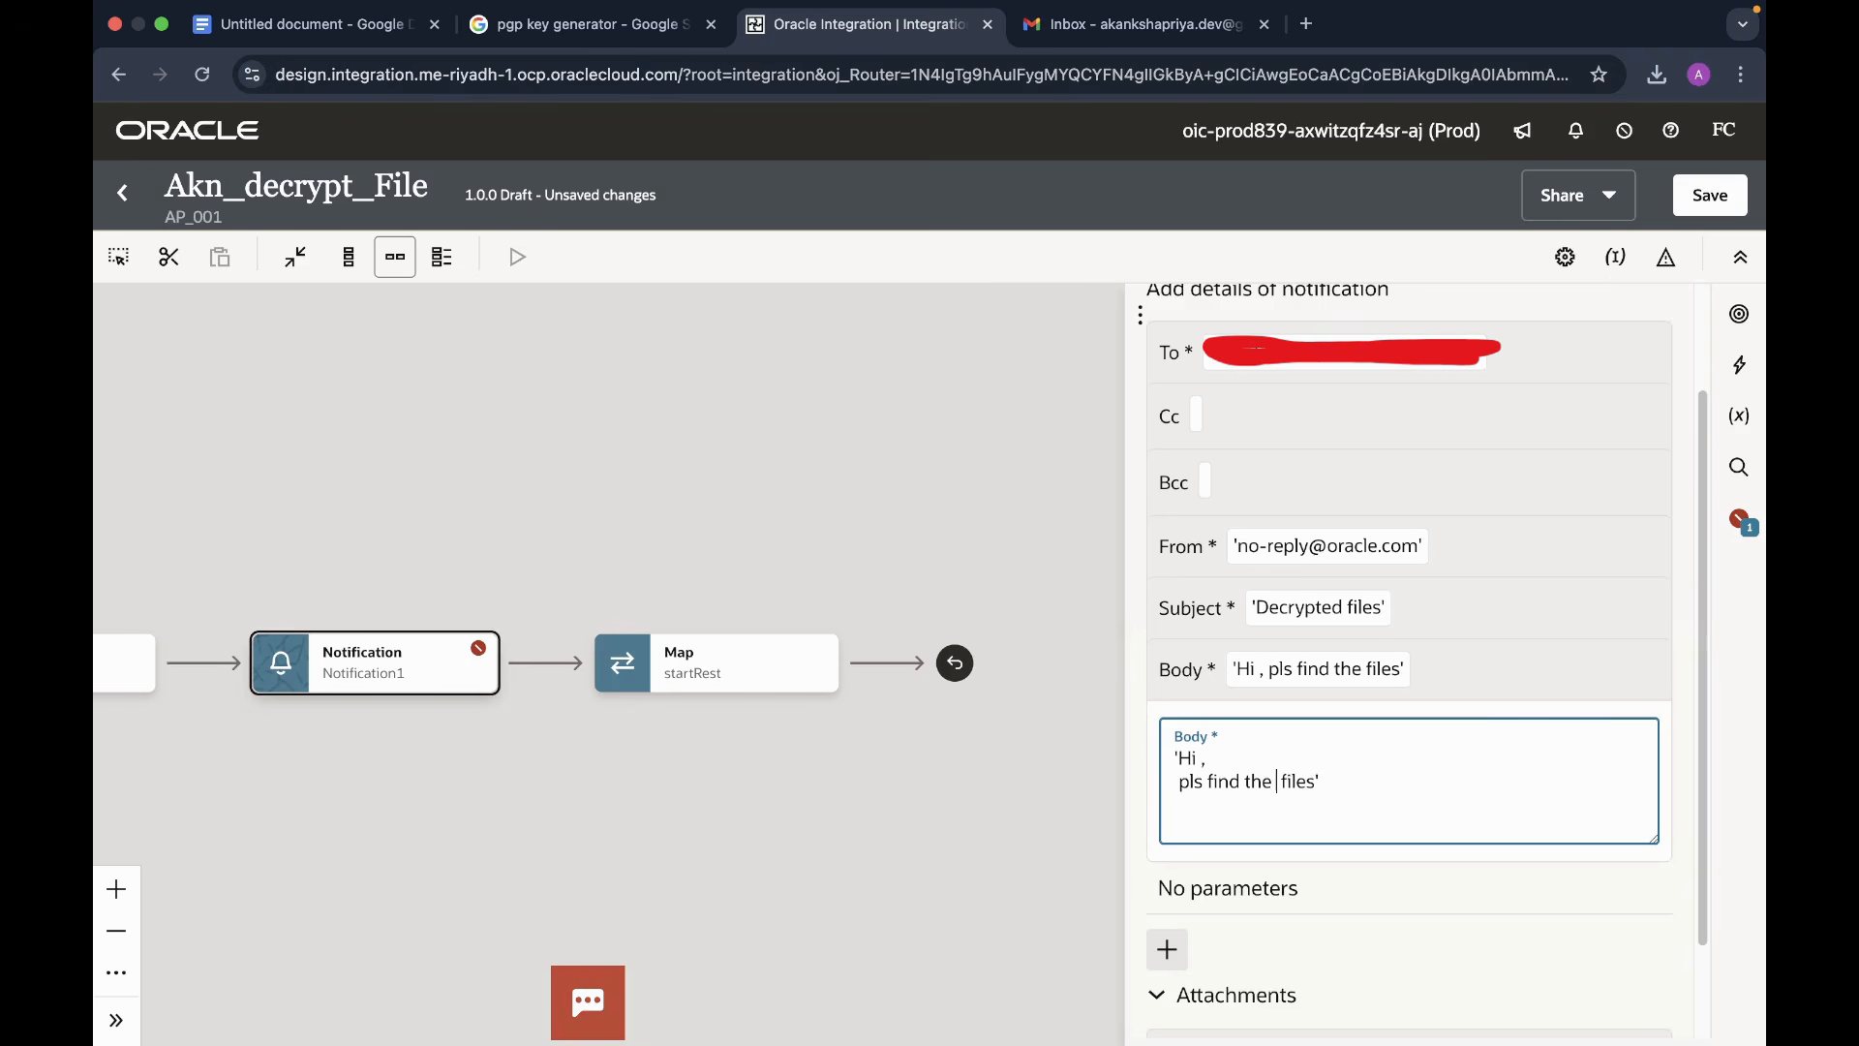
type("decrypted")
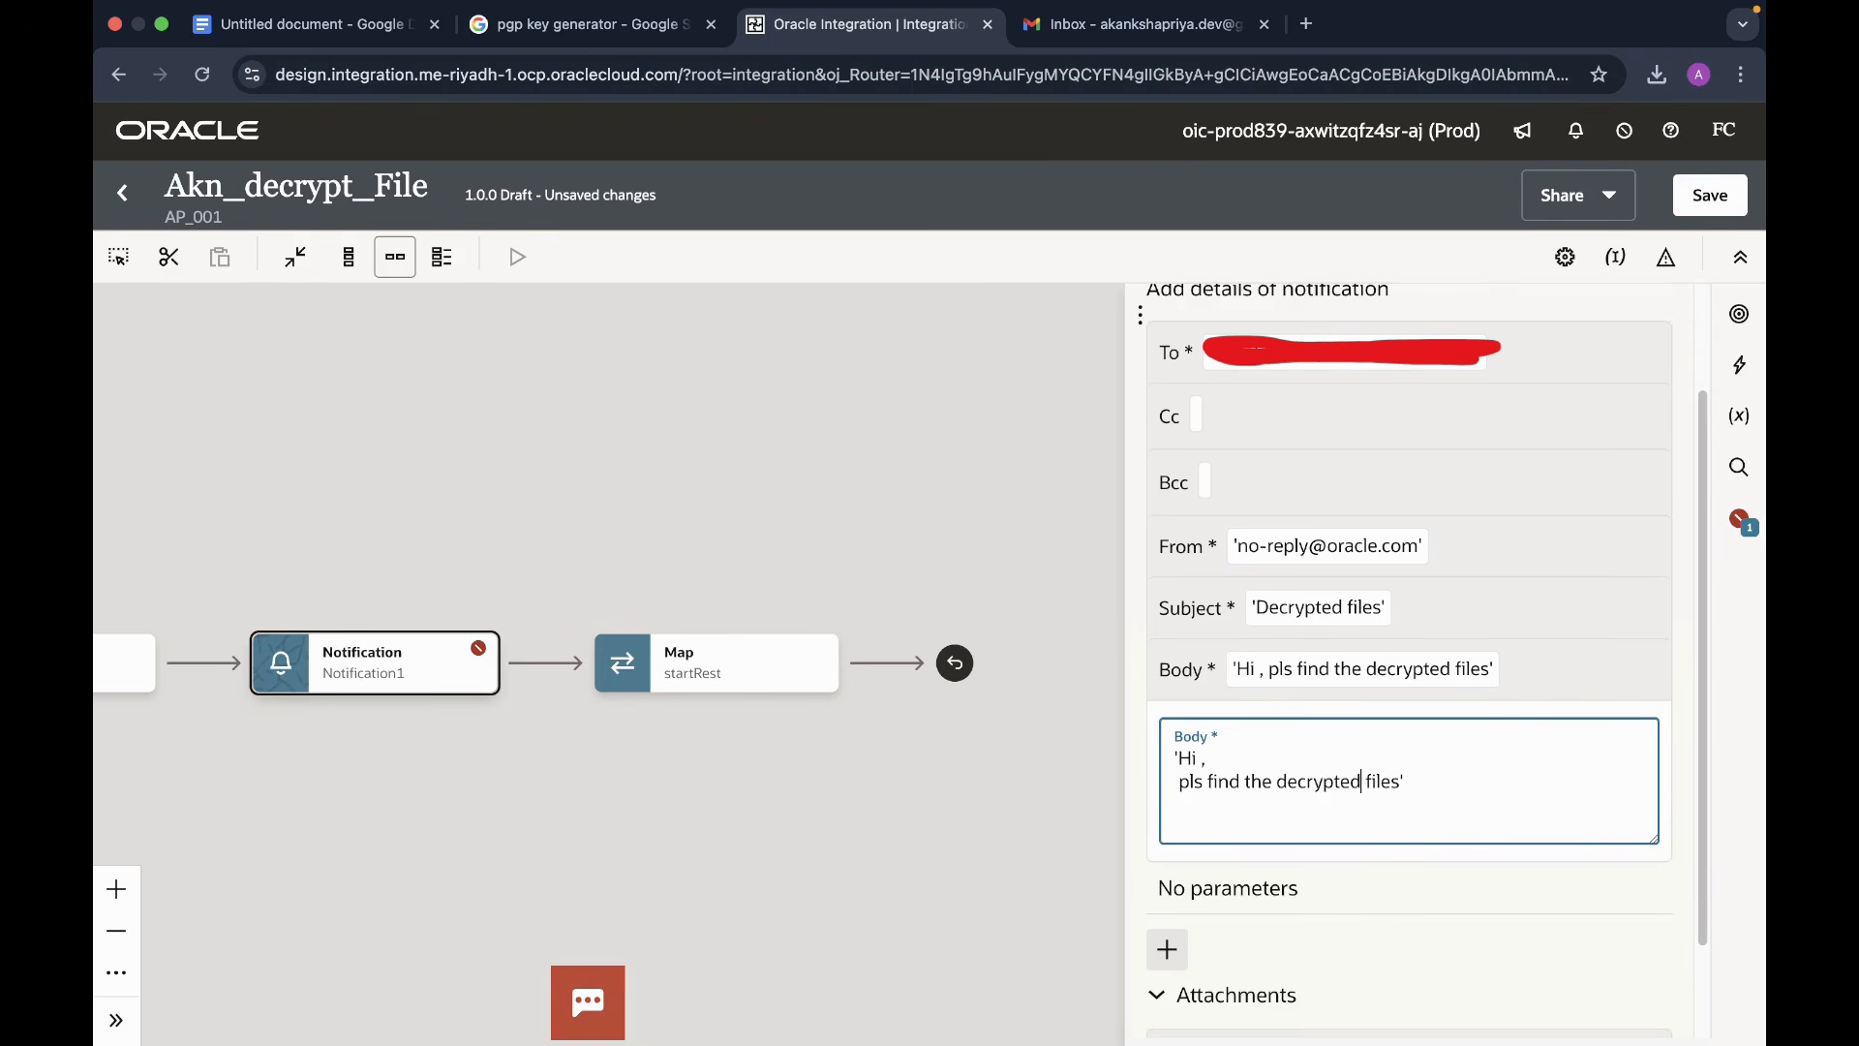
scroll(1340, 958, "down", 2)
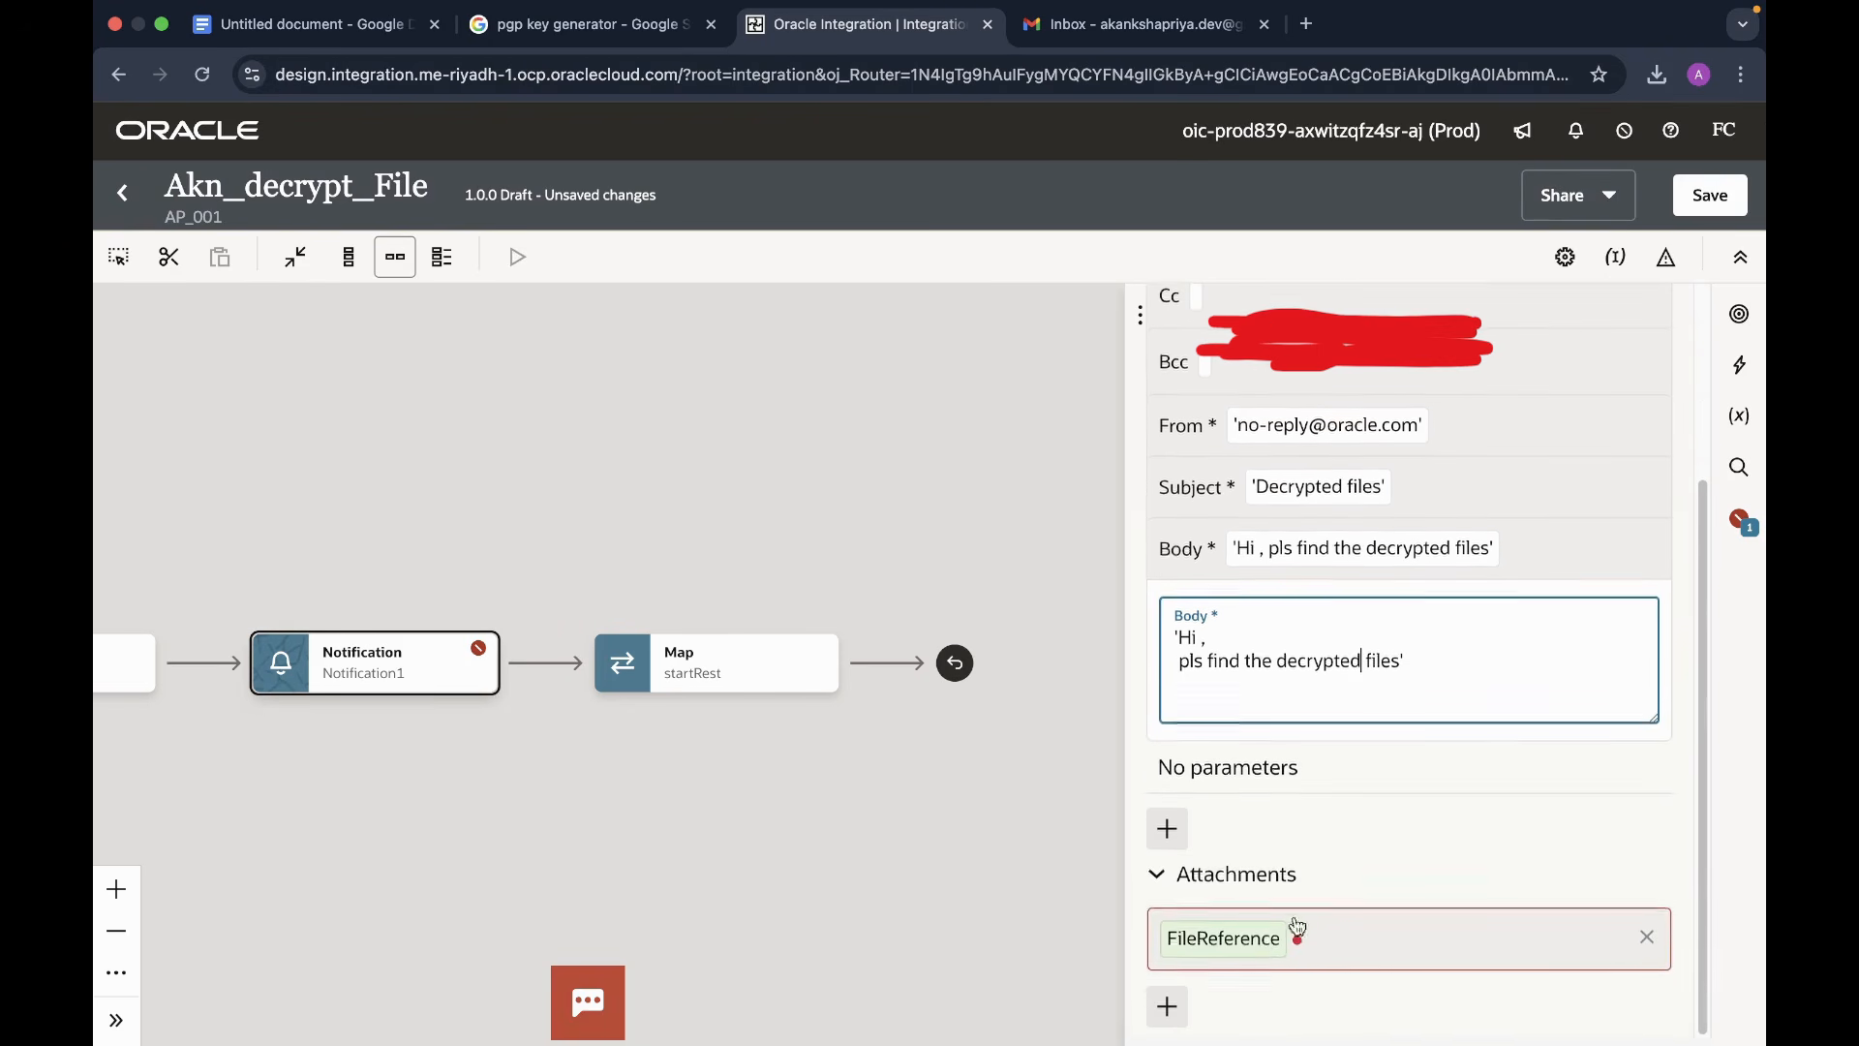
left_click(1252, 941)
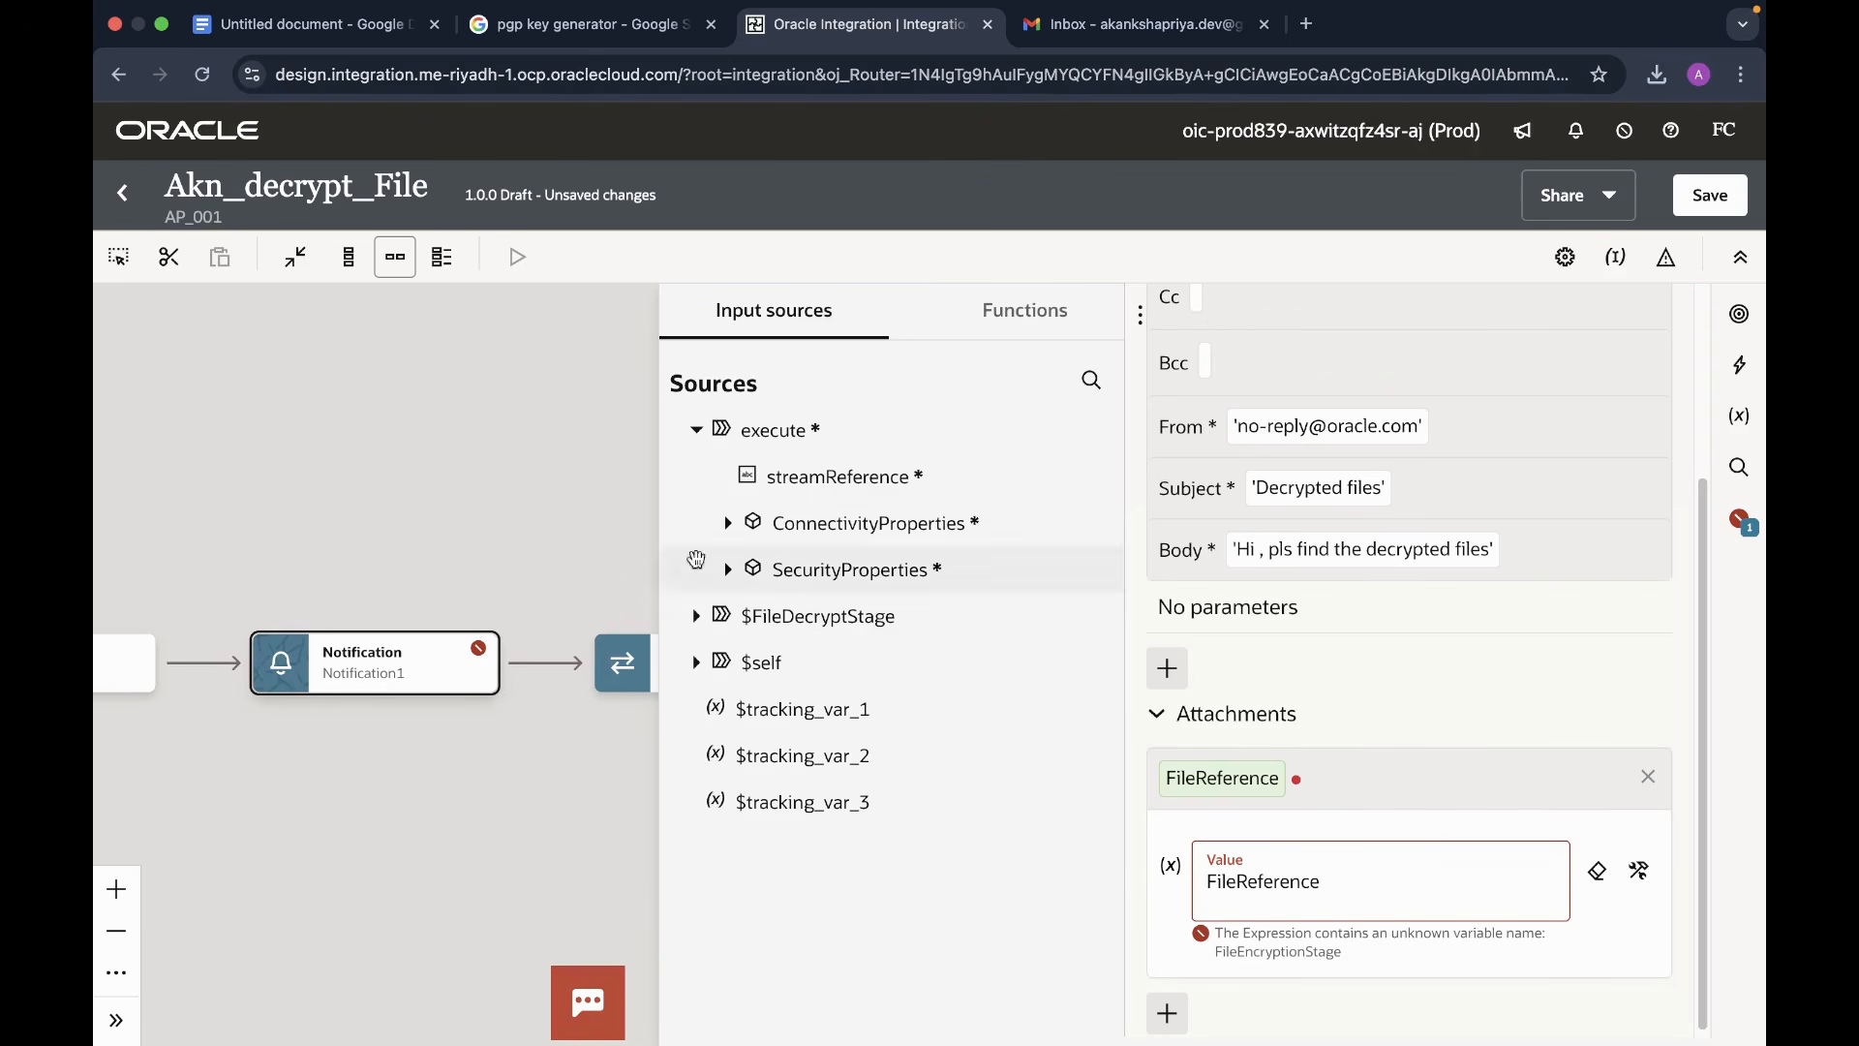
- Map $FileDecryptStage > DecryptResponse > ICSFile > FileReference into the notification attachment value
left_click(699, 618)
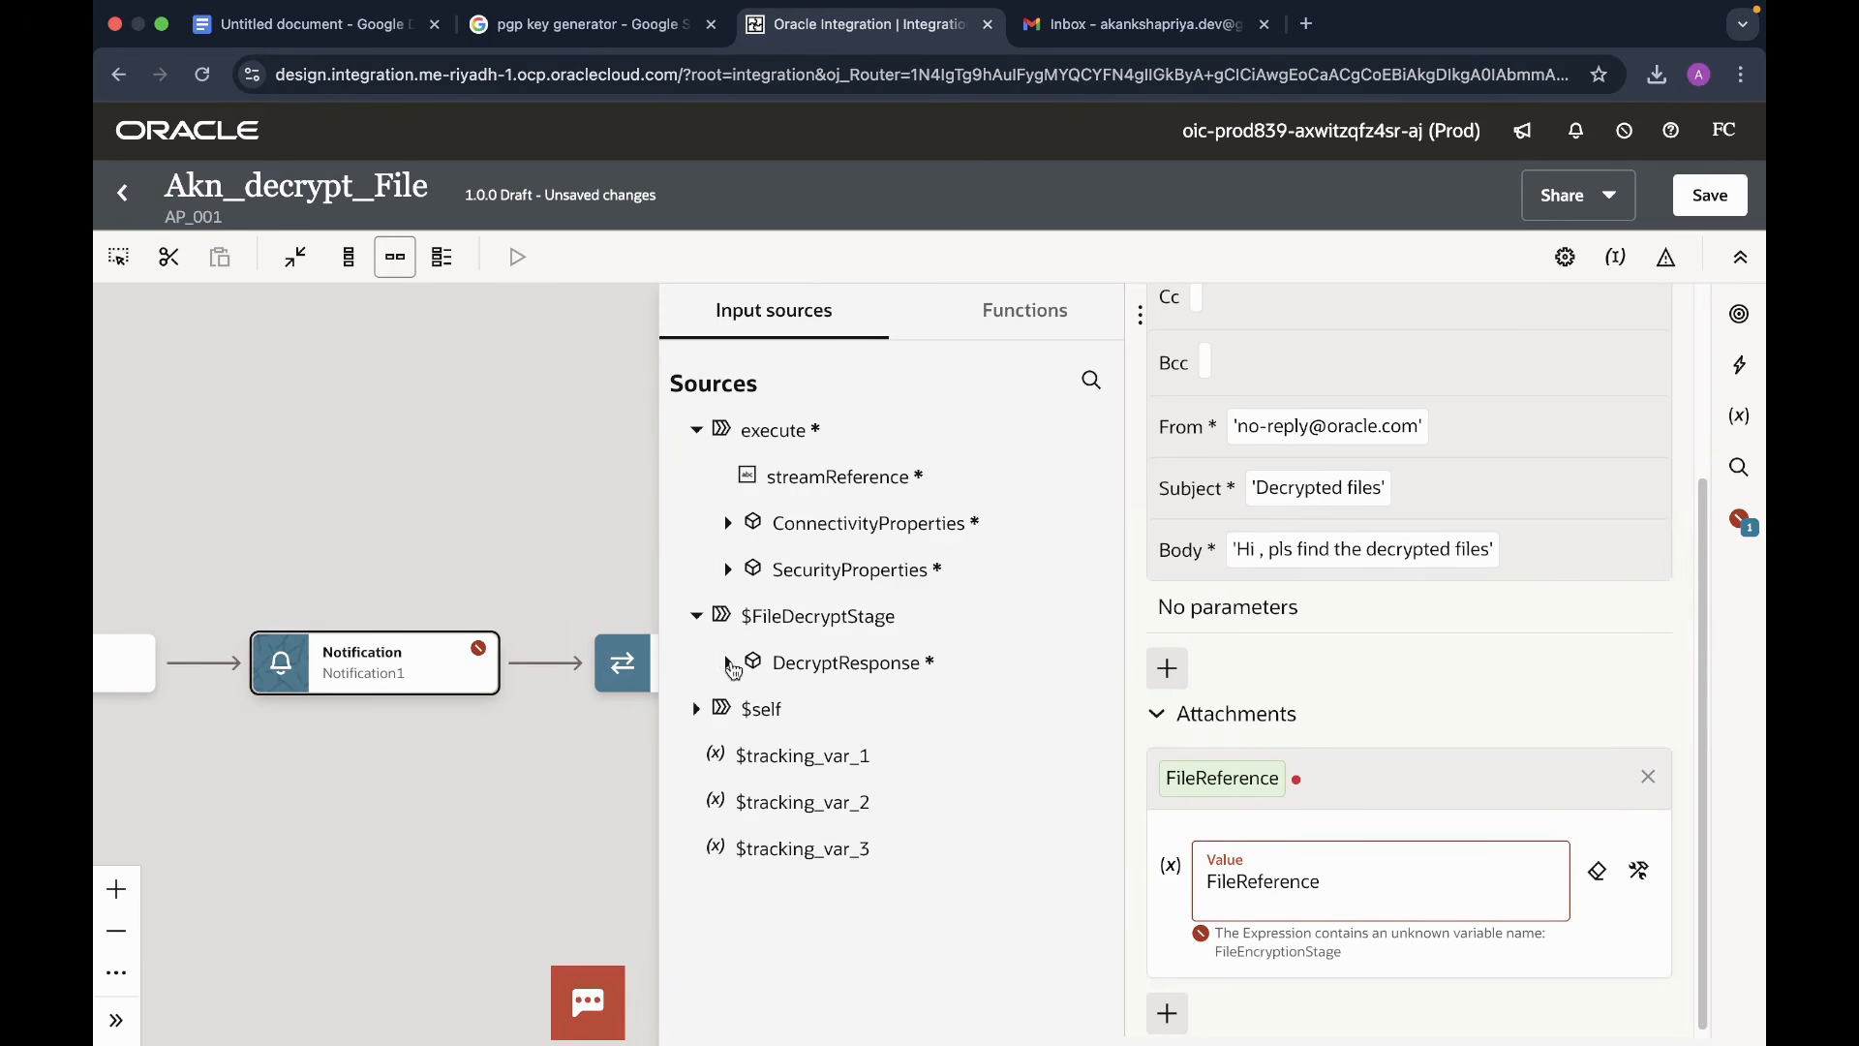
left_click(728, 663)
left_click(752, 714)
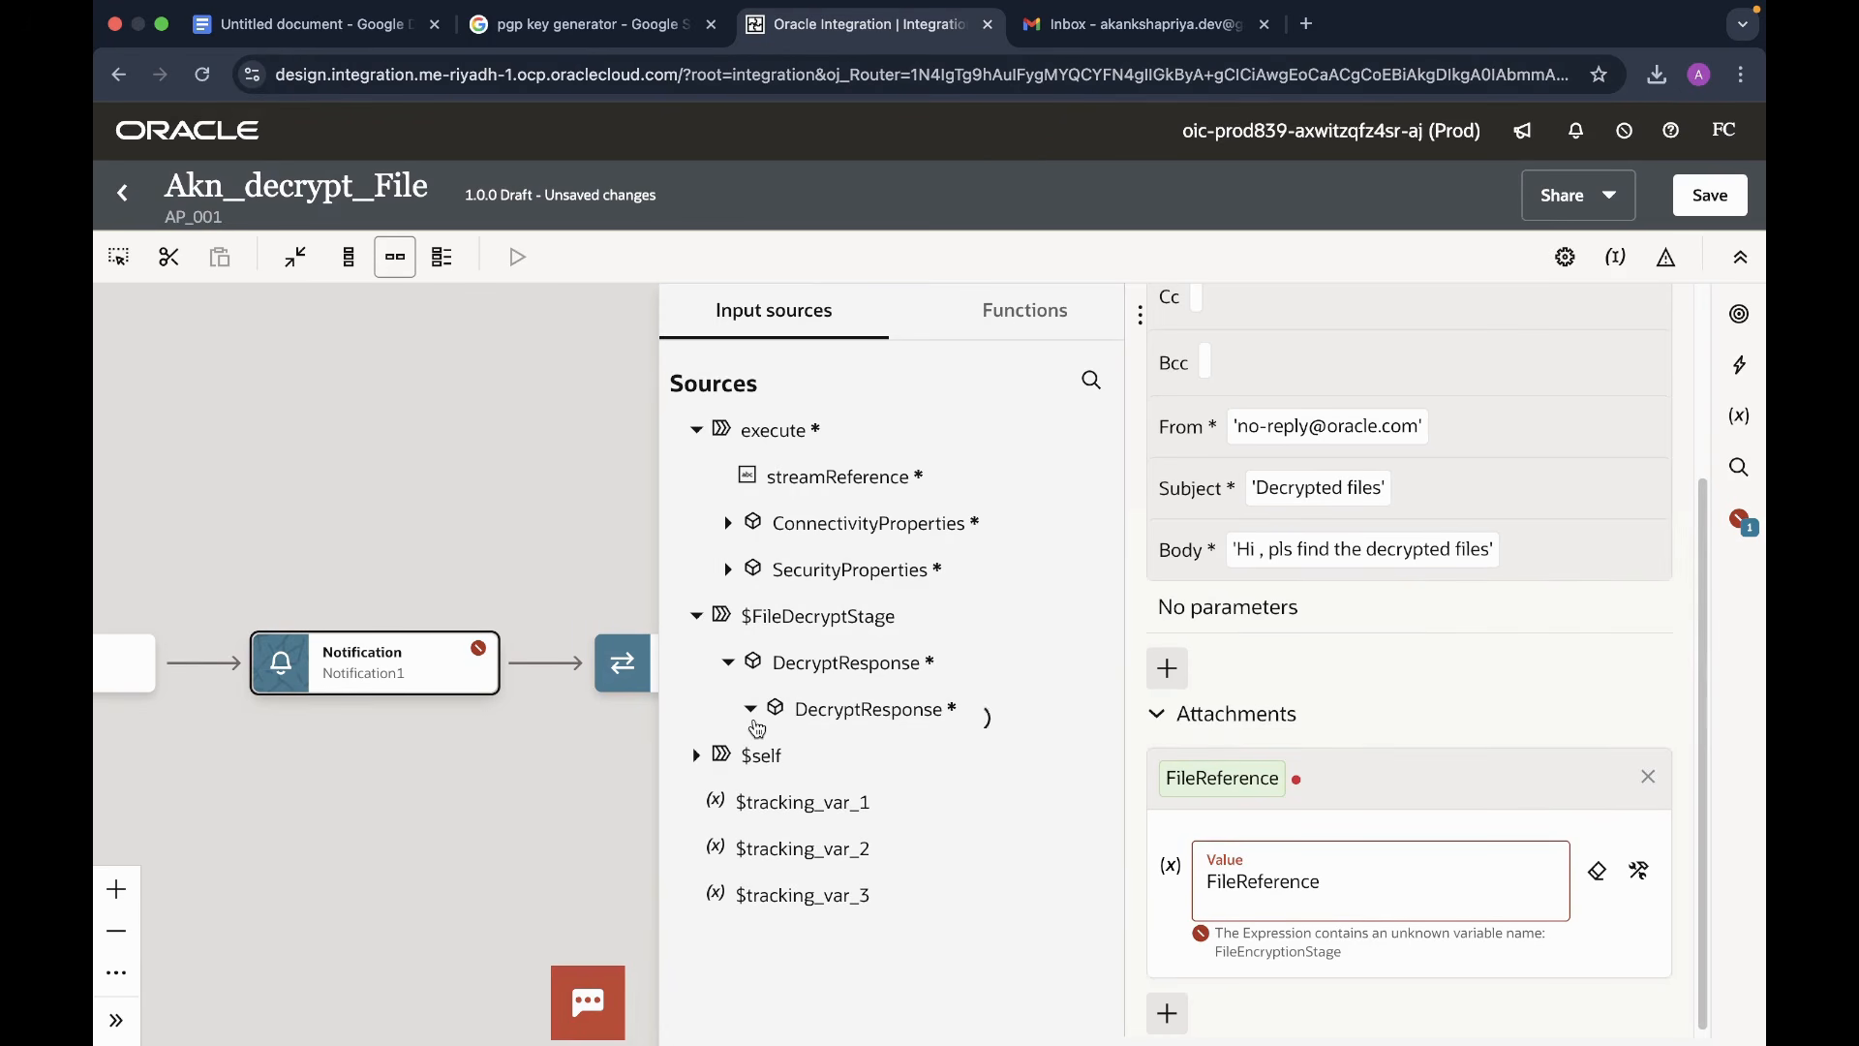
left_click(771, 757)
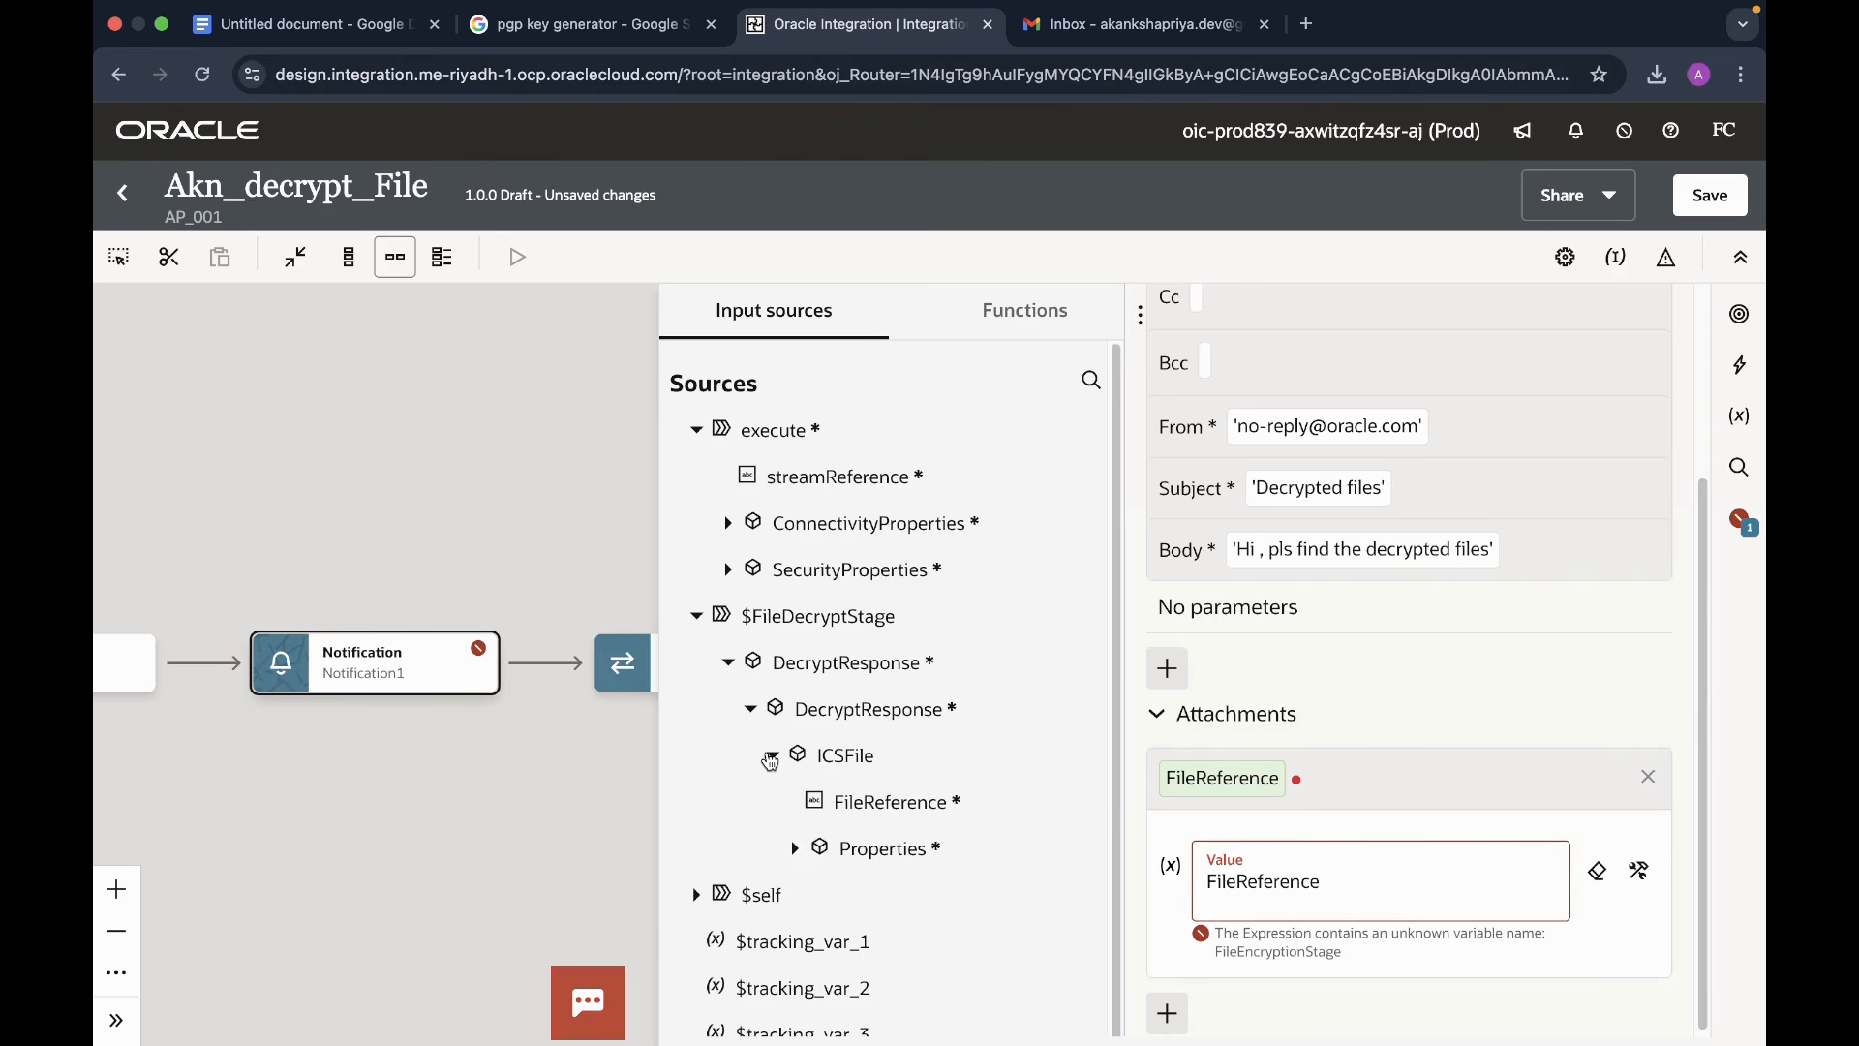
left_click_drag(886, 802, 1335, 885)
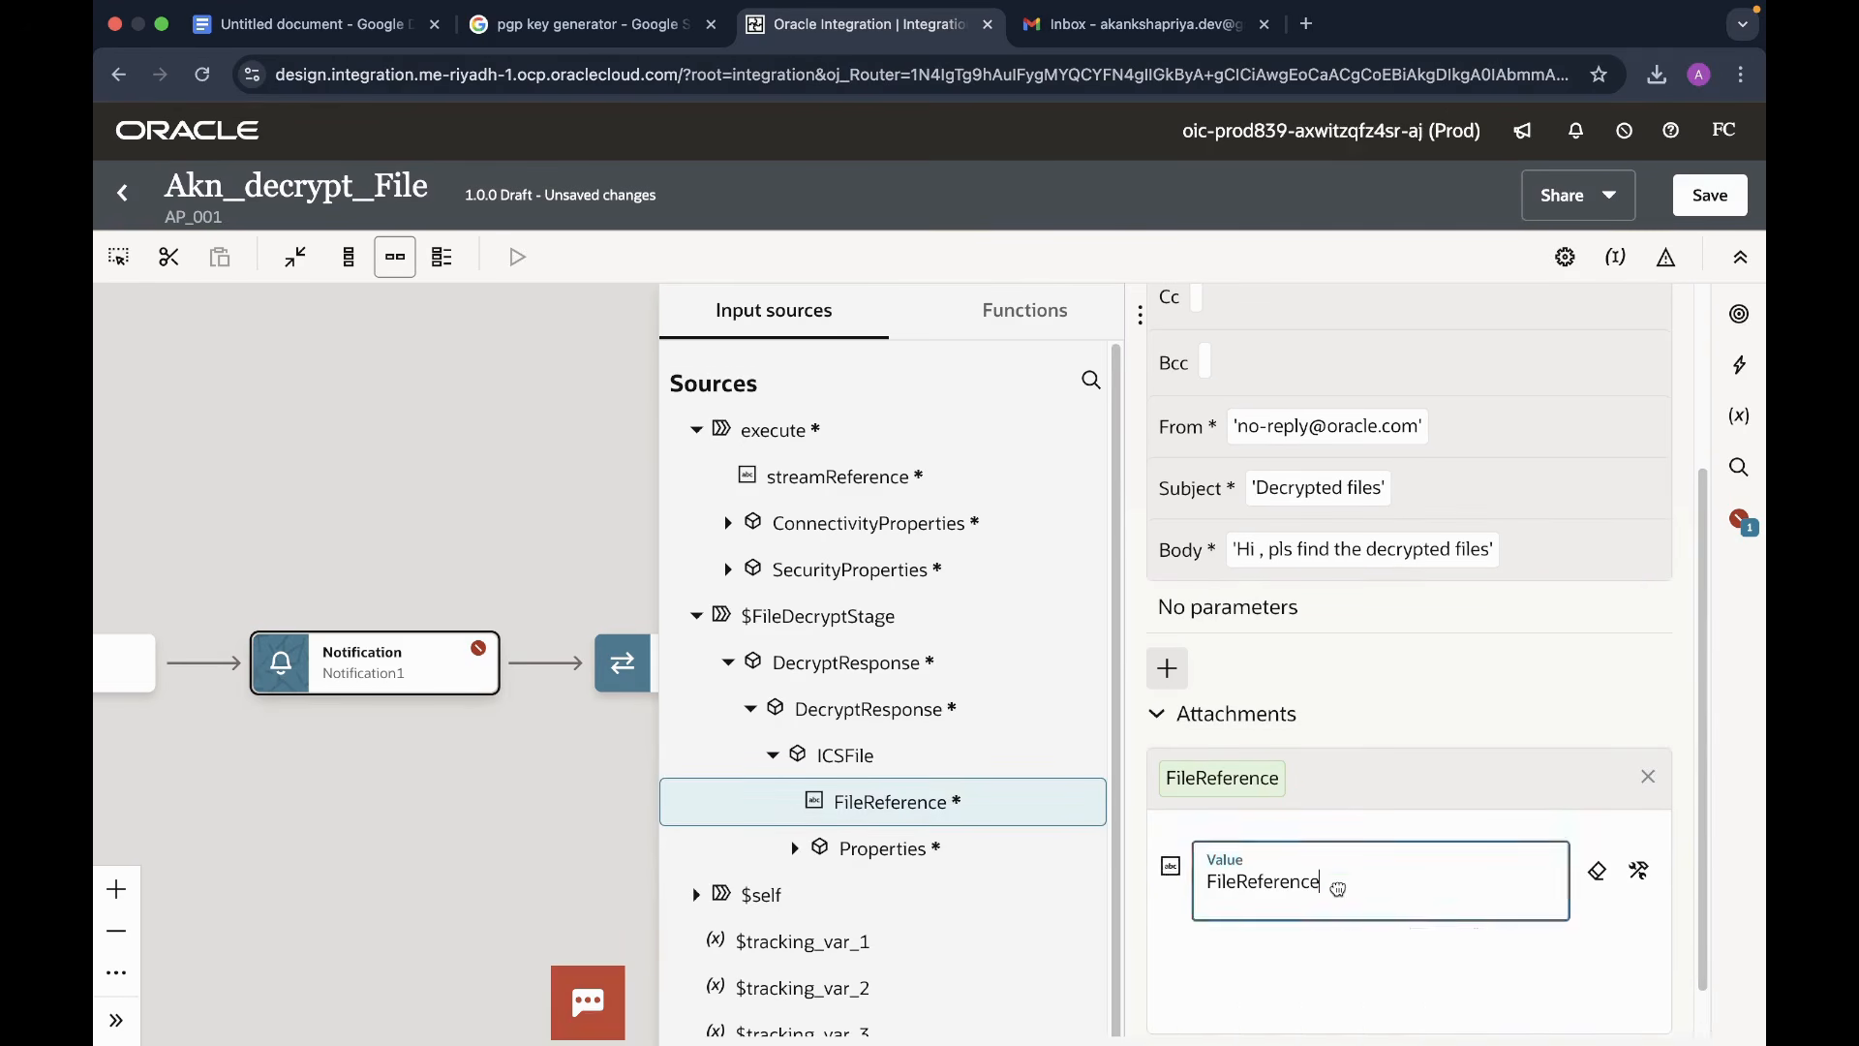
left_click(565, 389)
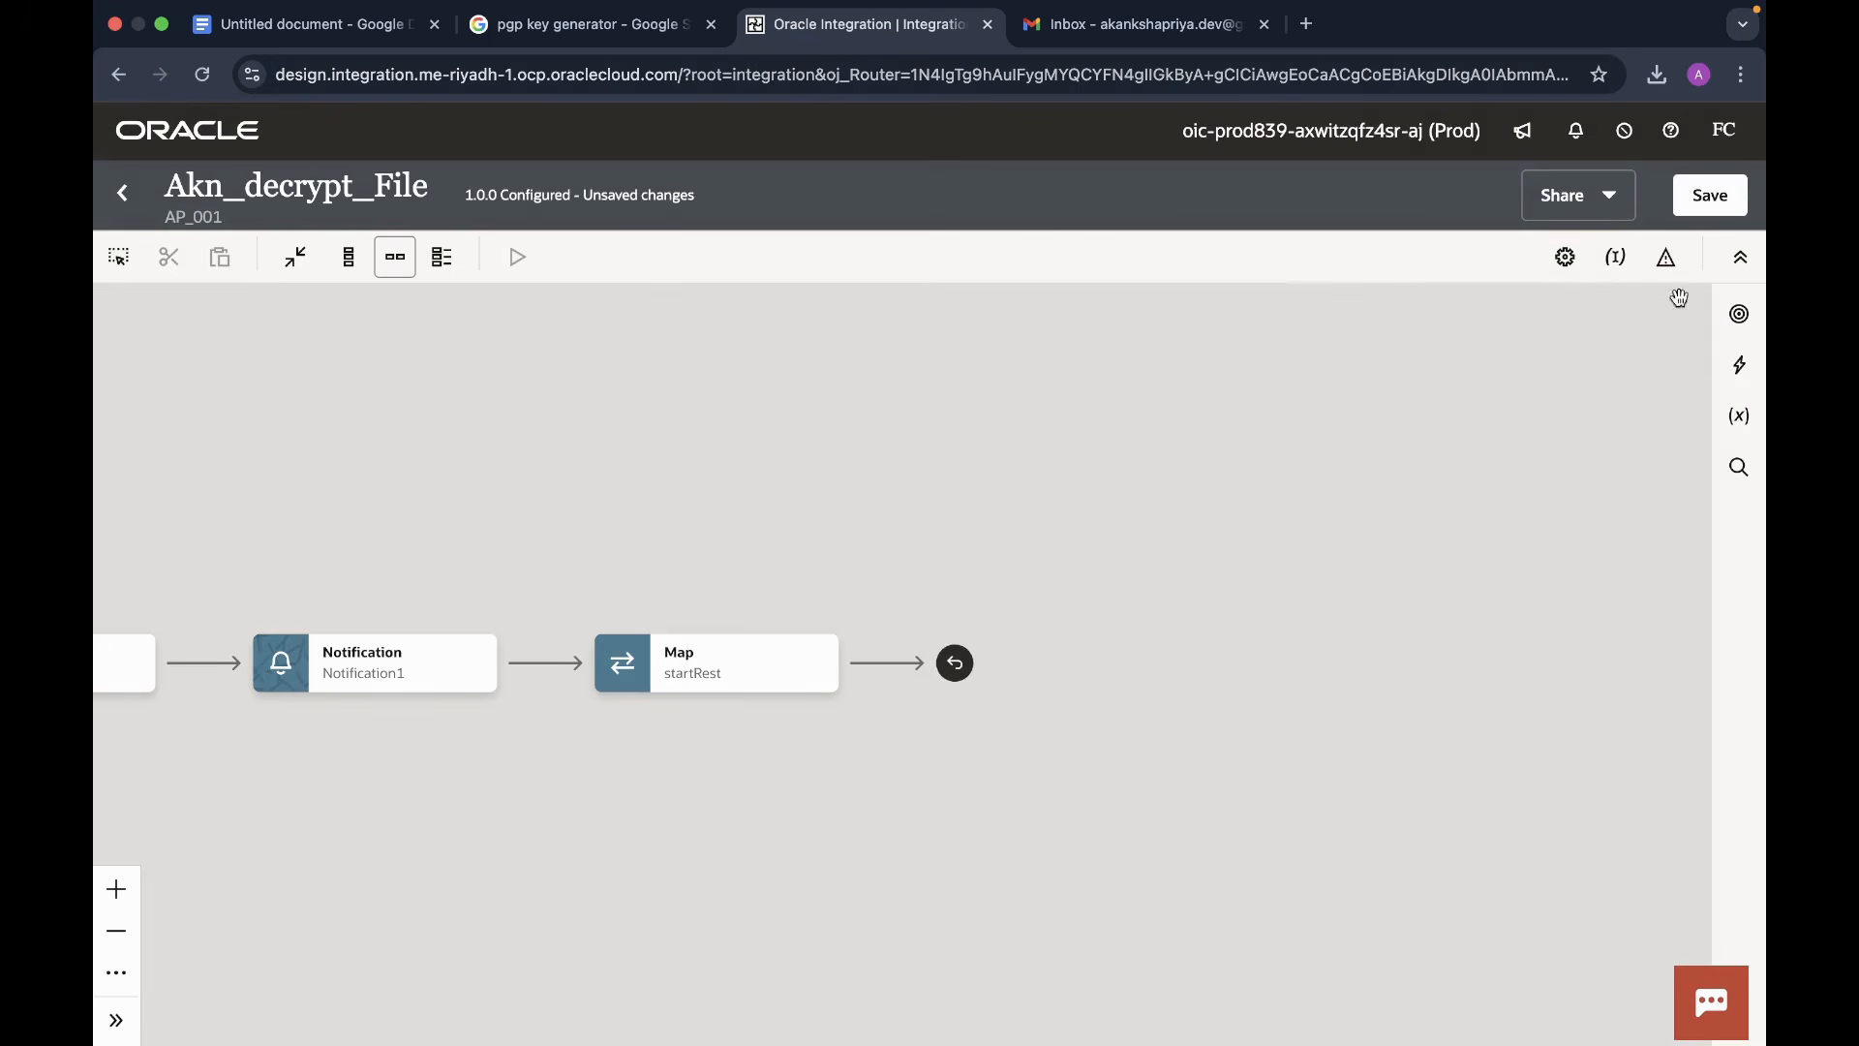
- Save Akn_decrypt_File and return to the AP_001 project
left_click(1716, 205)
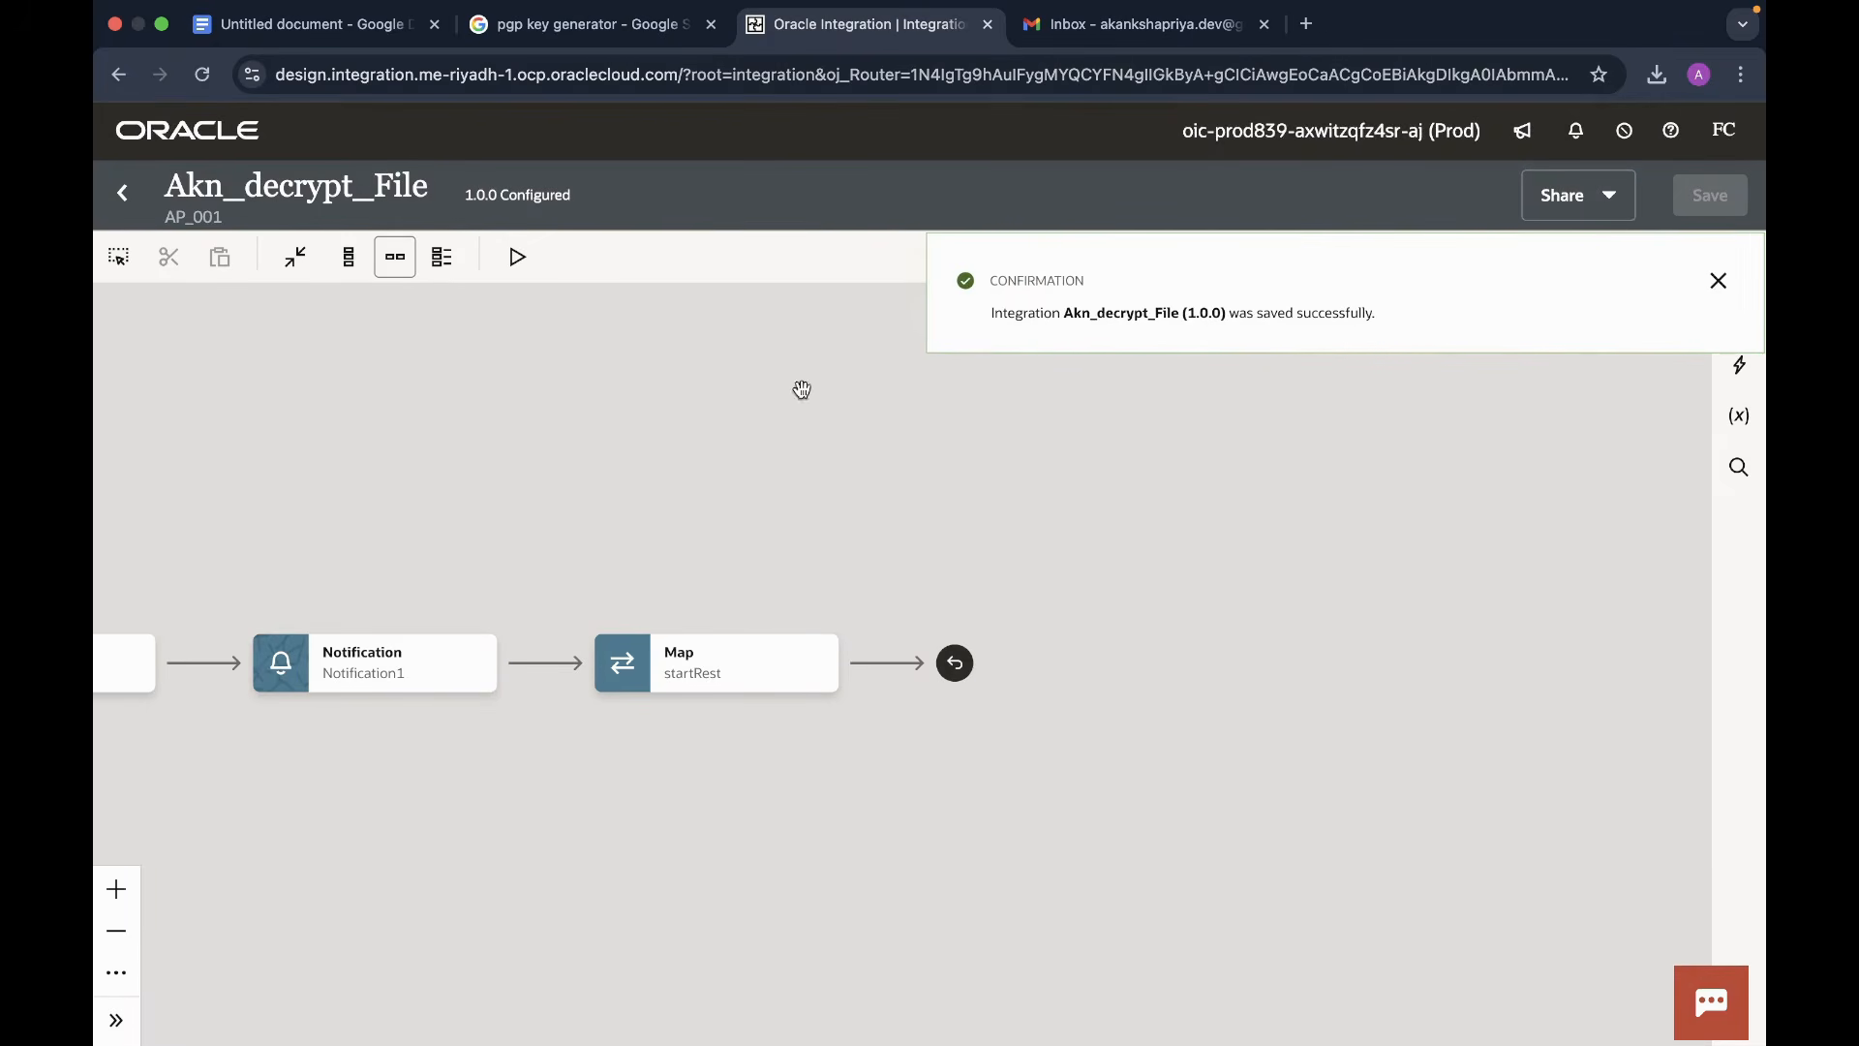
left_click_drag(685, 485, 1358, 472)
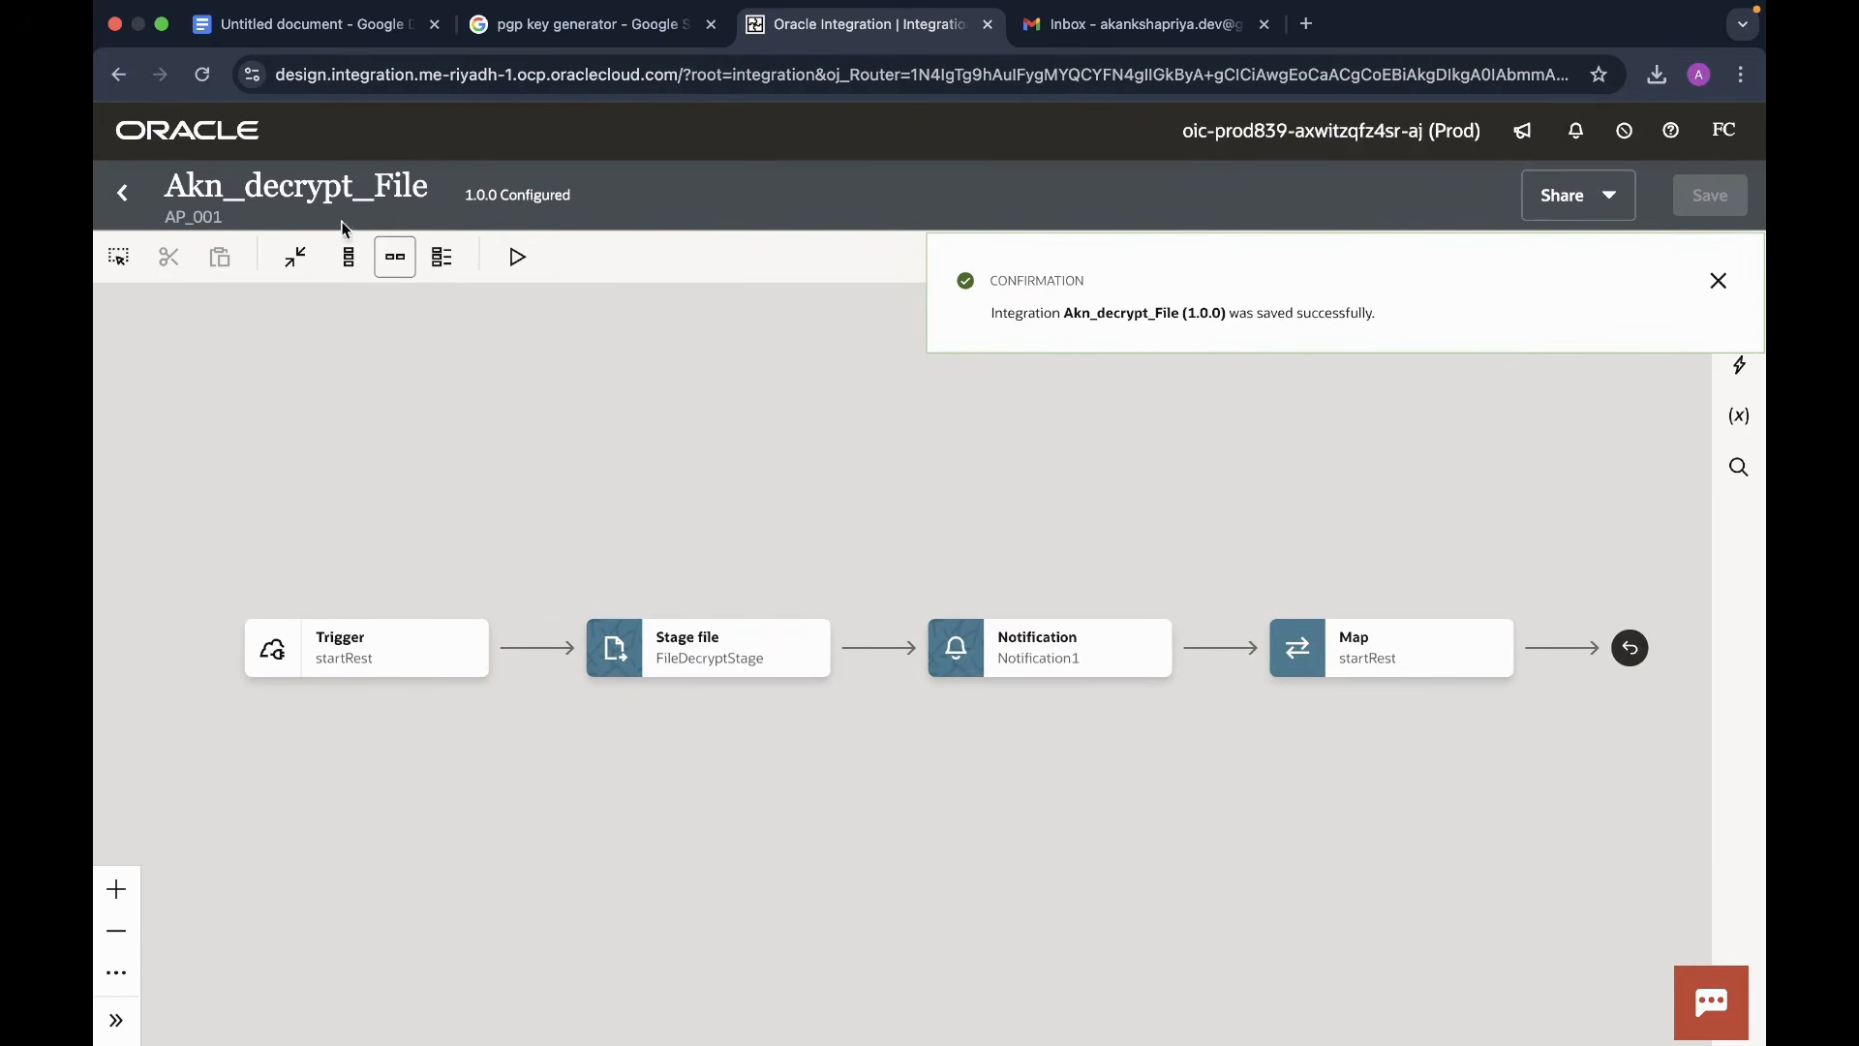
left_click(123, 192)
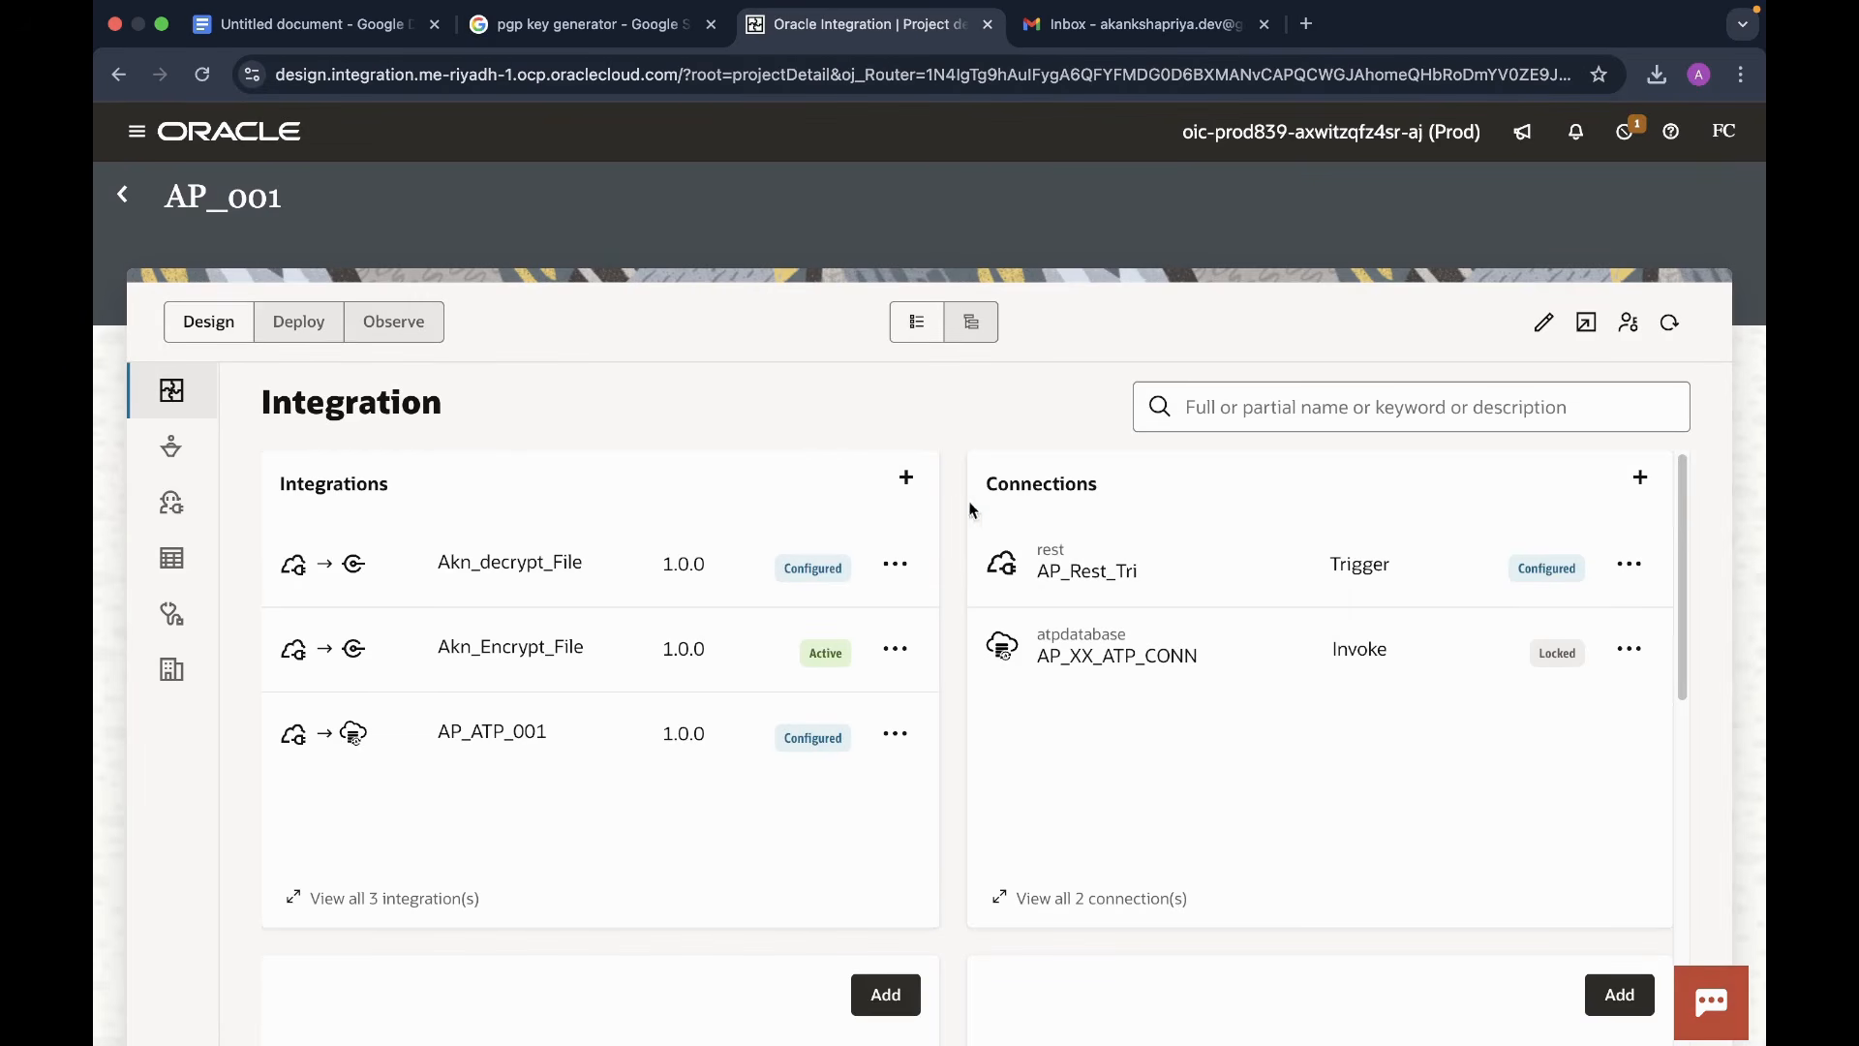
- Activate Akn_decrypt_File, refresh the list, and open its Configure and run page
left_click(895, 563)
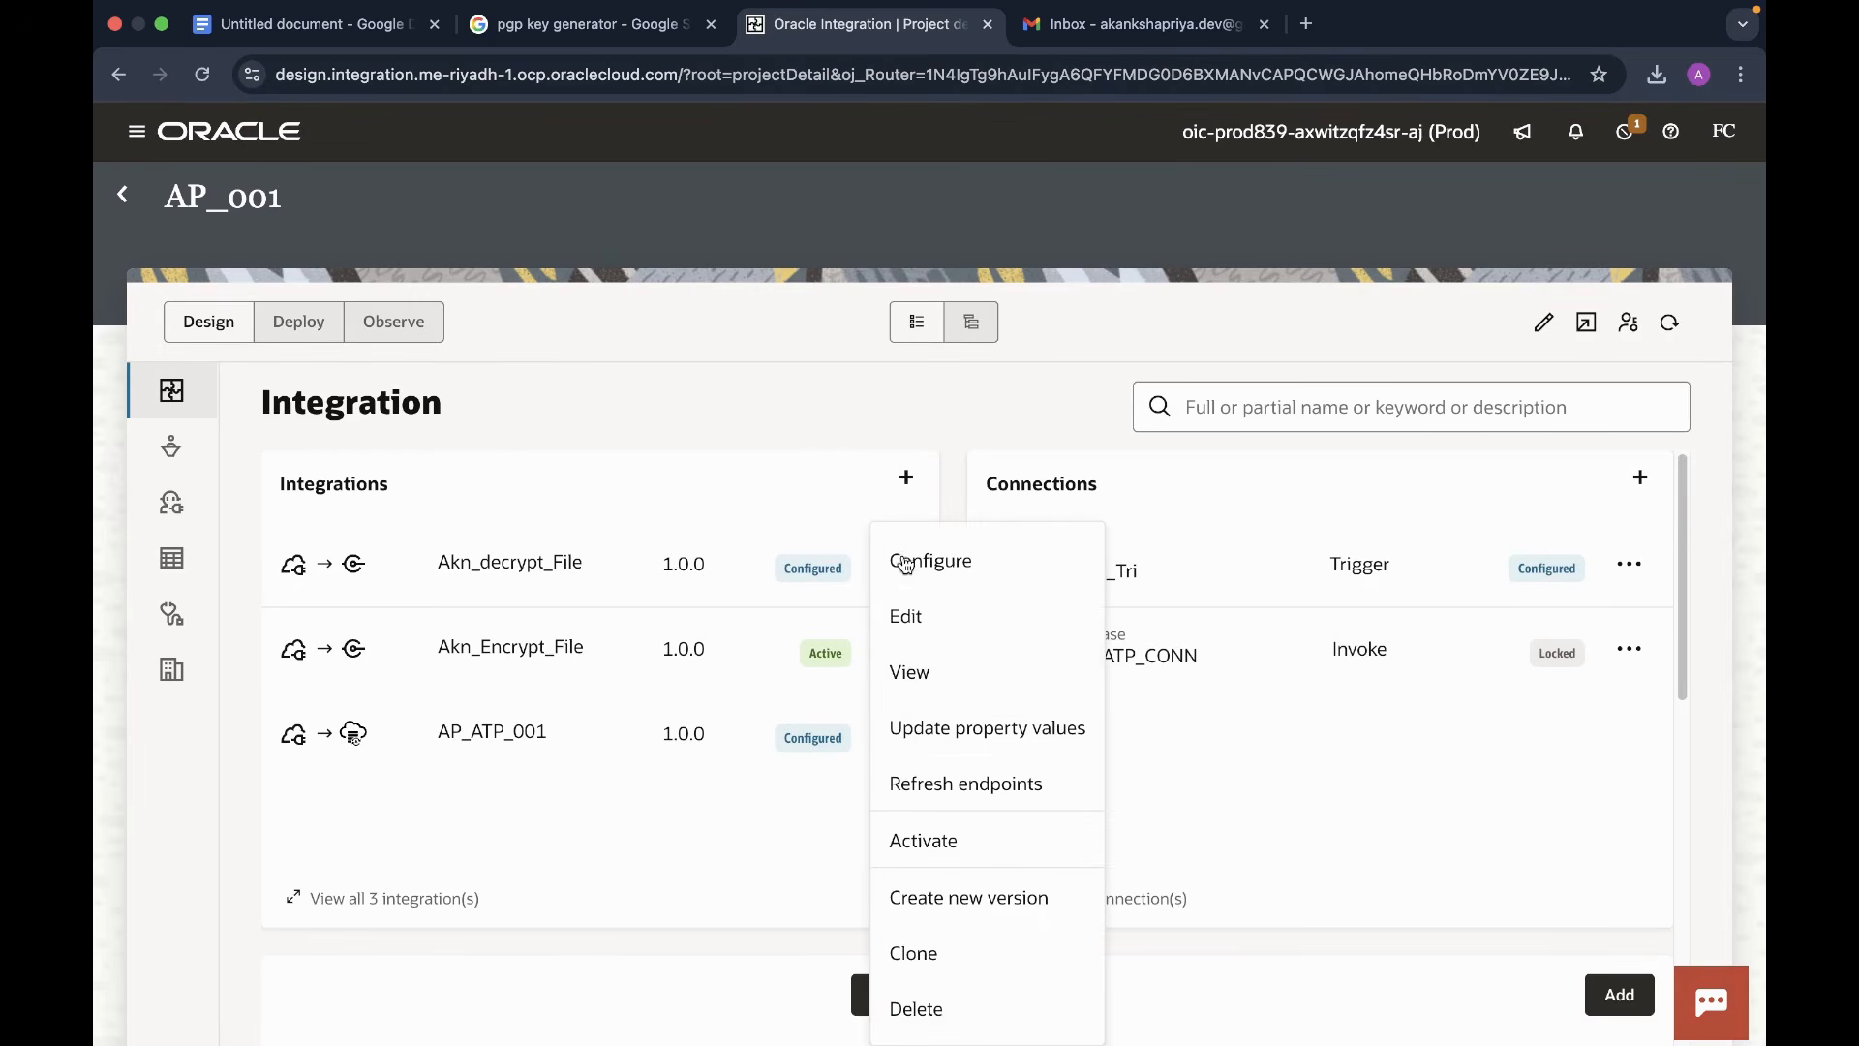
left_click(916, 842)
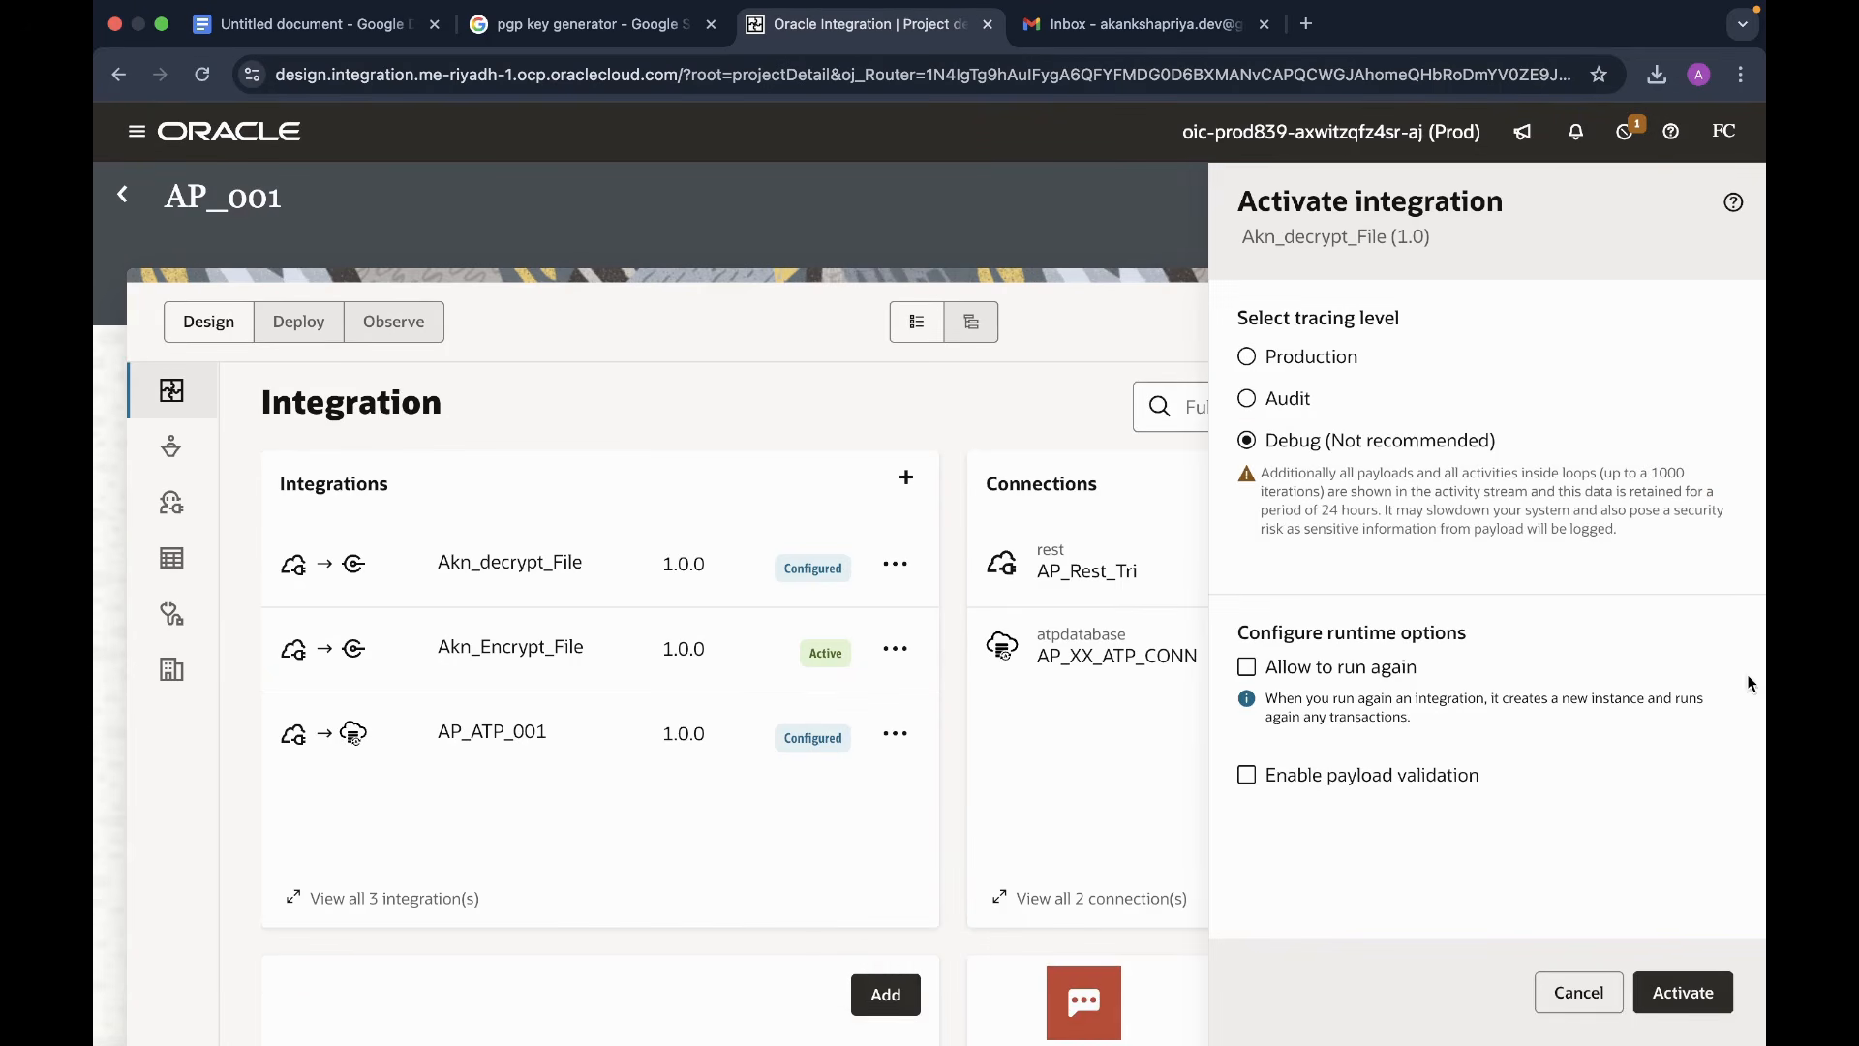
left_click(1685, 997)
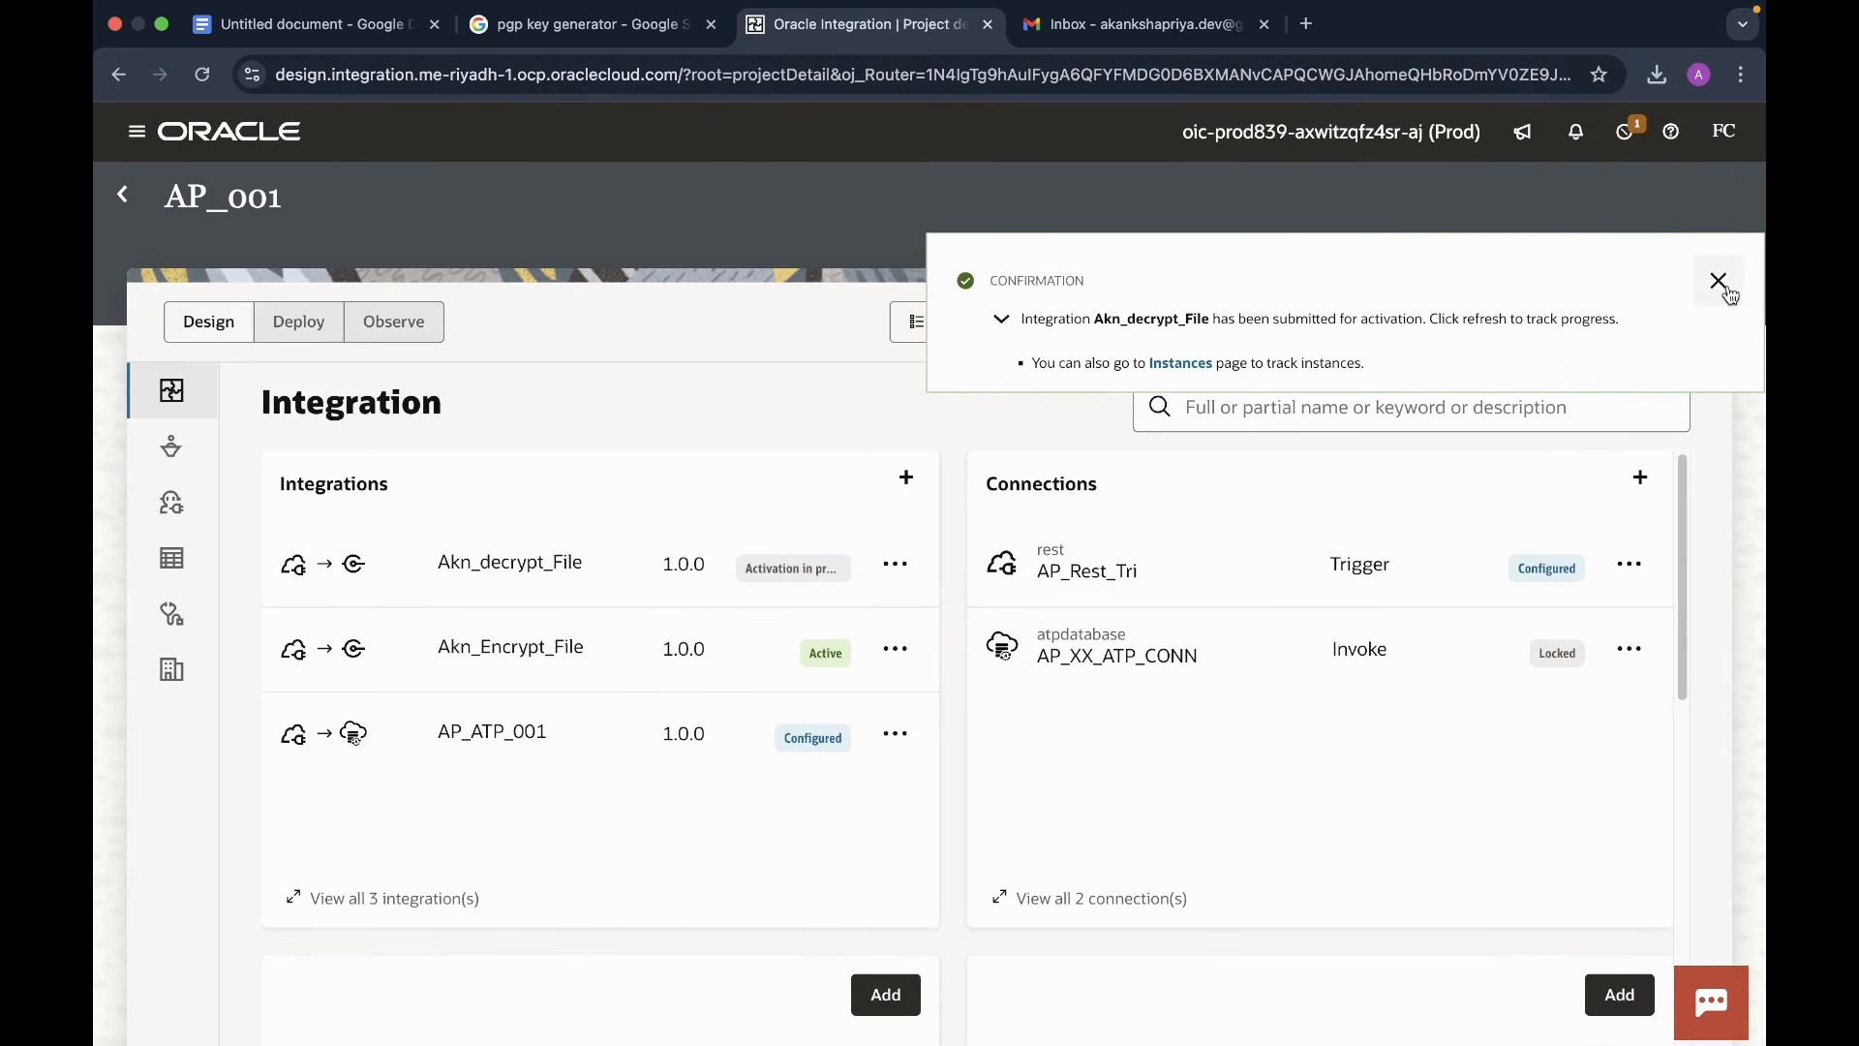
left_click(1719, 279)
left_click(1672, 328)
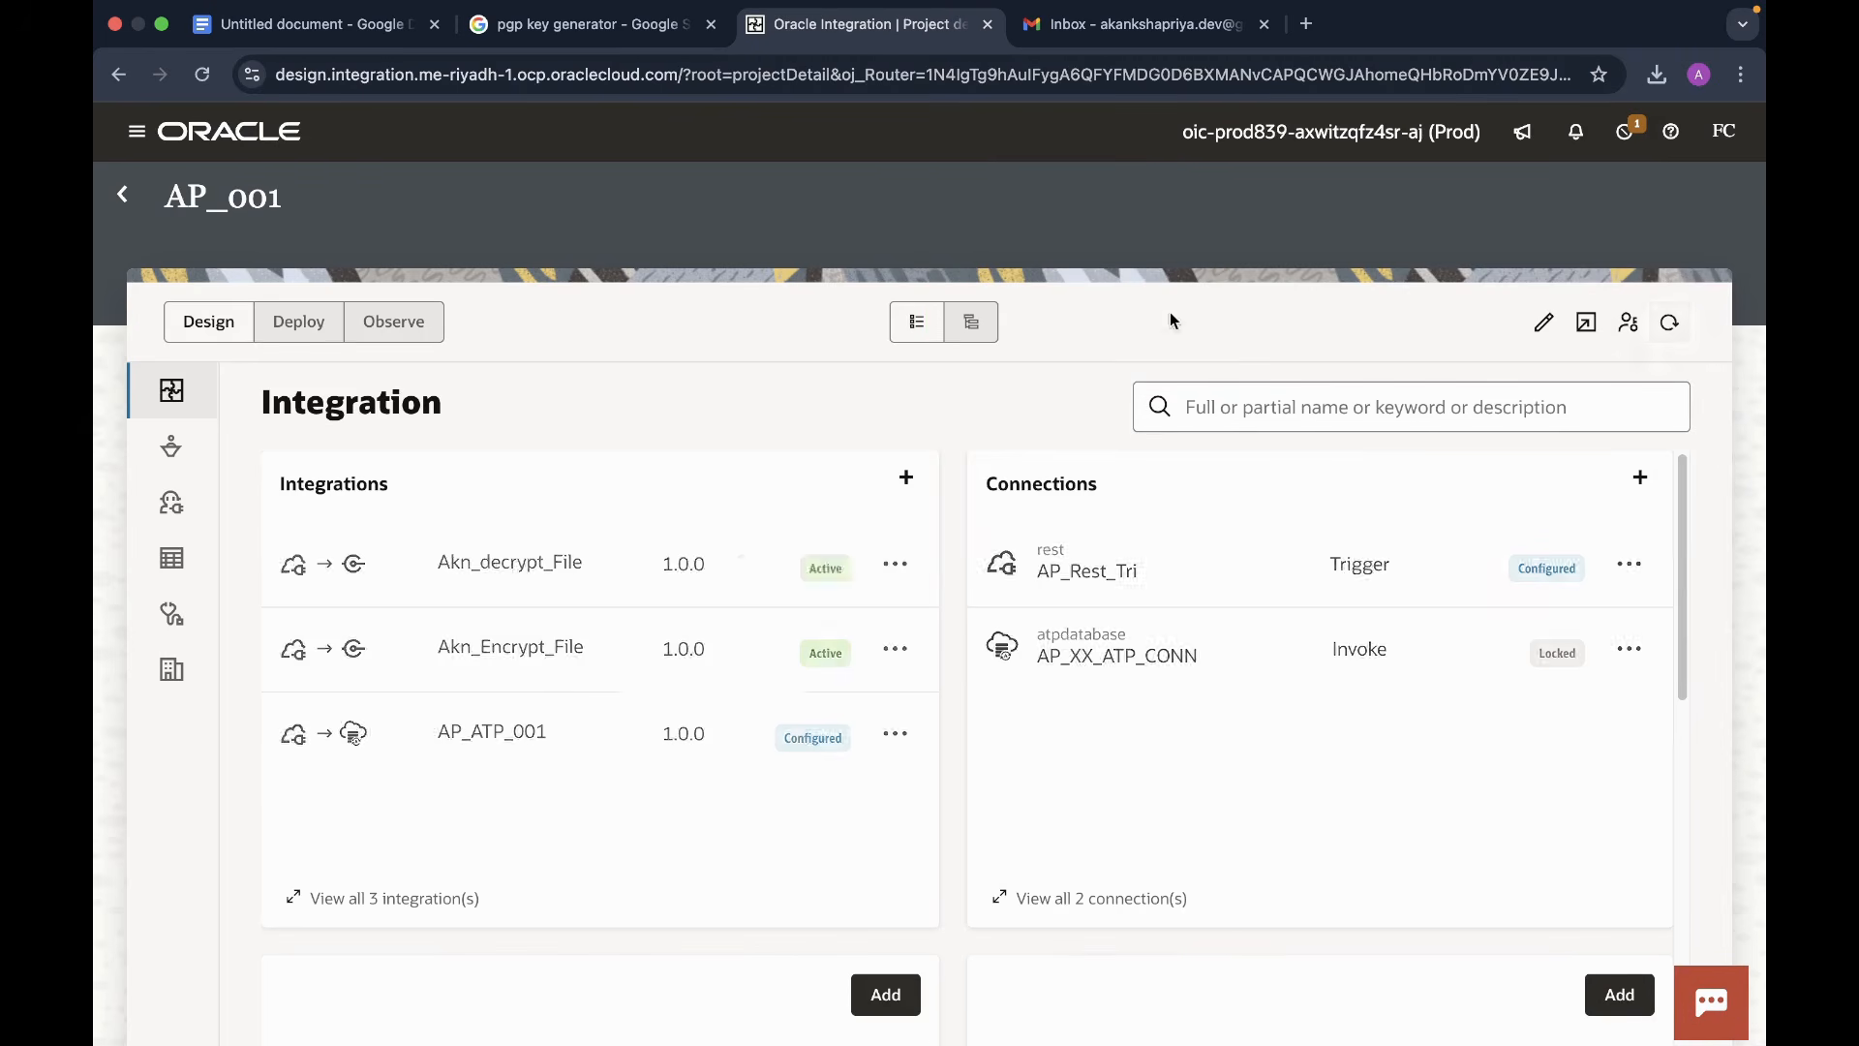
left_click(895, 563)
left_click(908, 729)
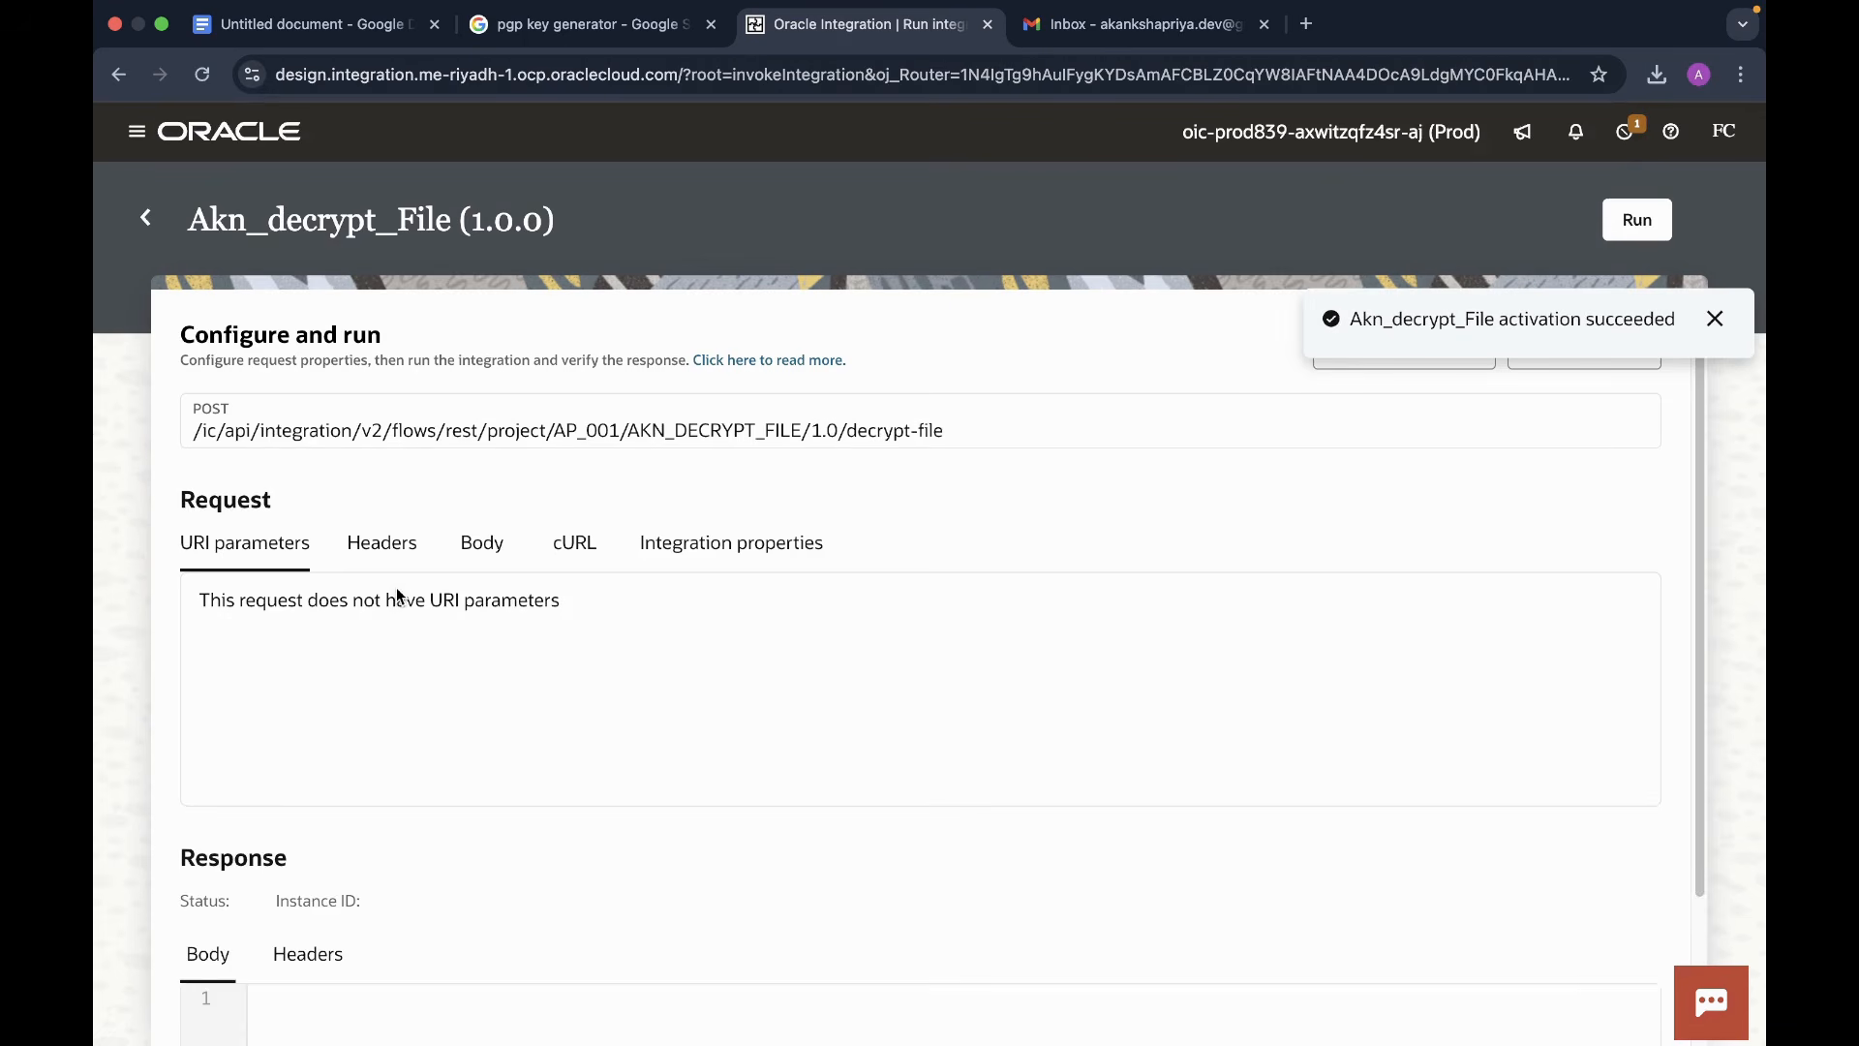
- Set the request body to the file Downloads/Encrypted-file.csv
left_click(468, 546)
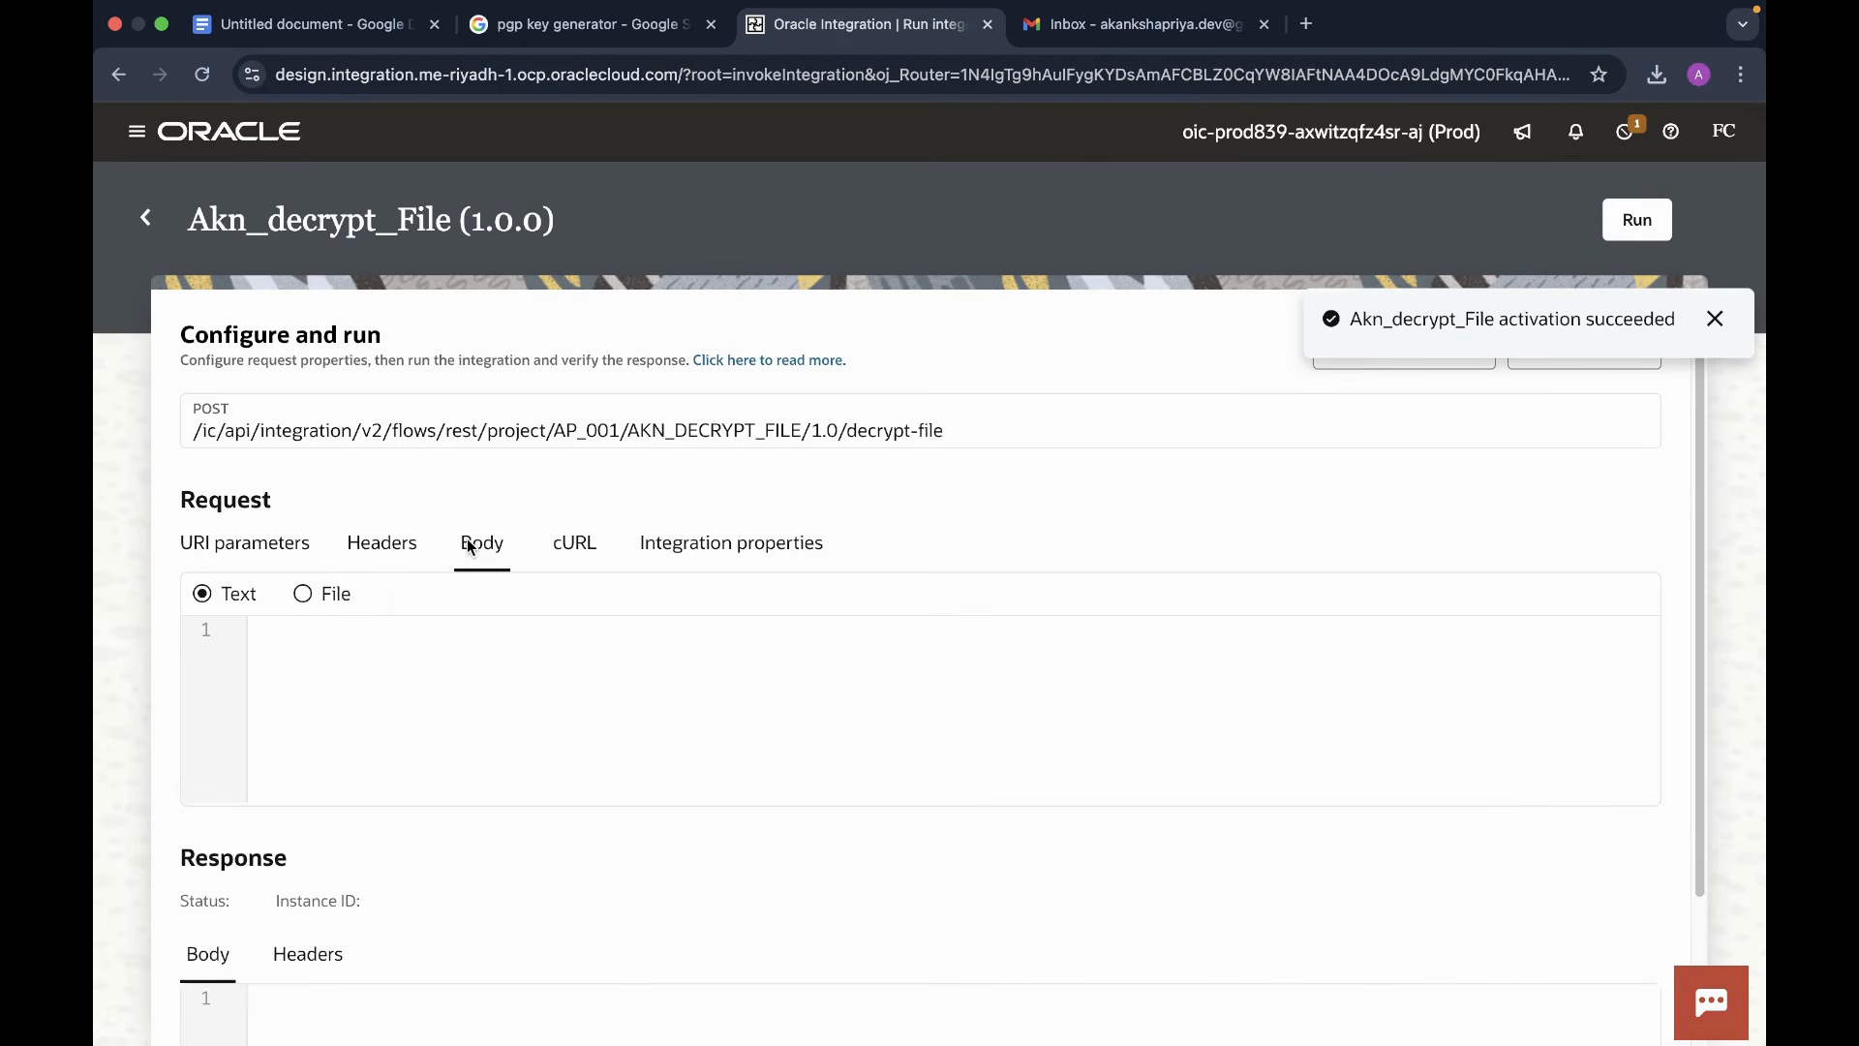
left_click(303, 594)
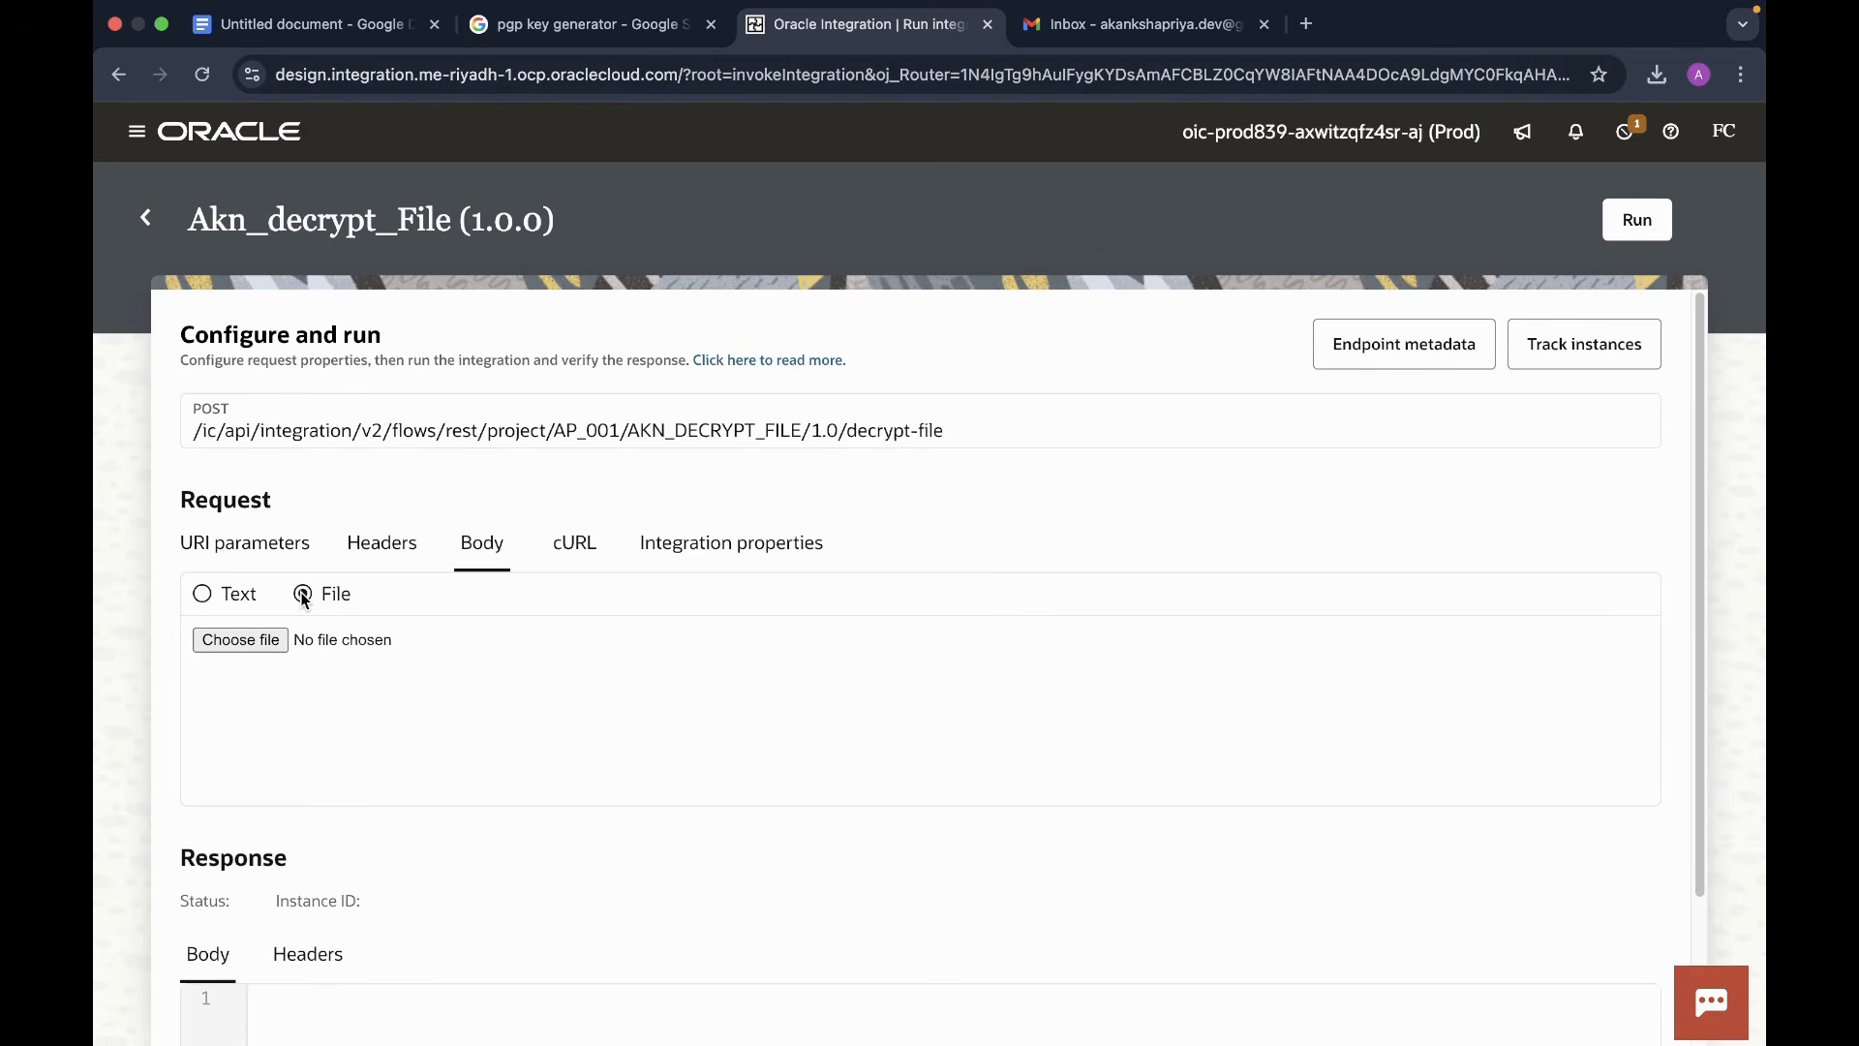
left_click(234, 637)
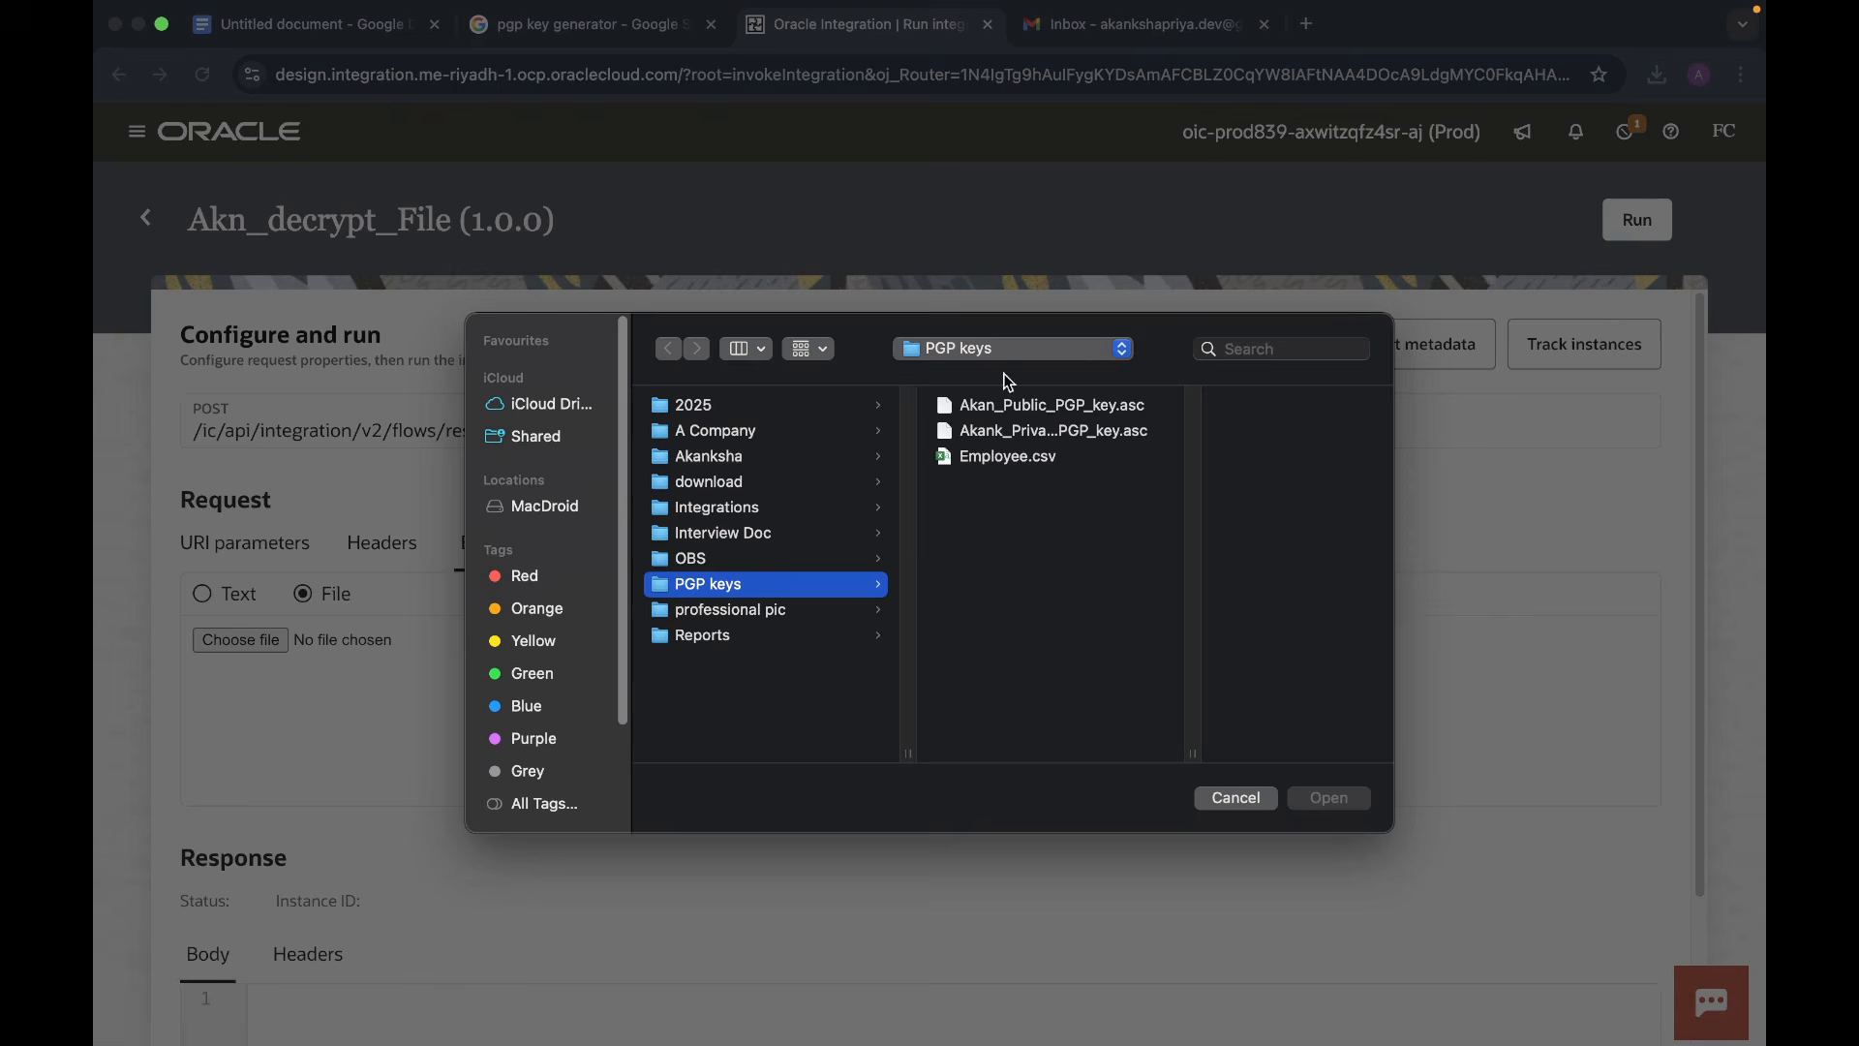
left_click(1072, 351)
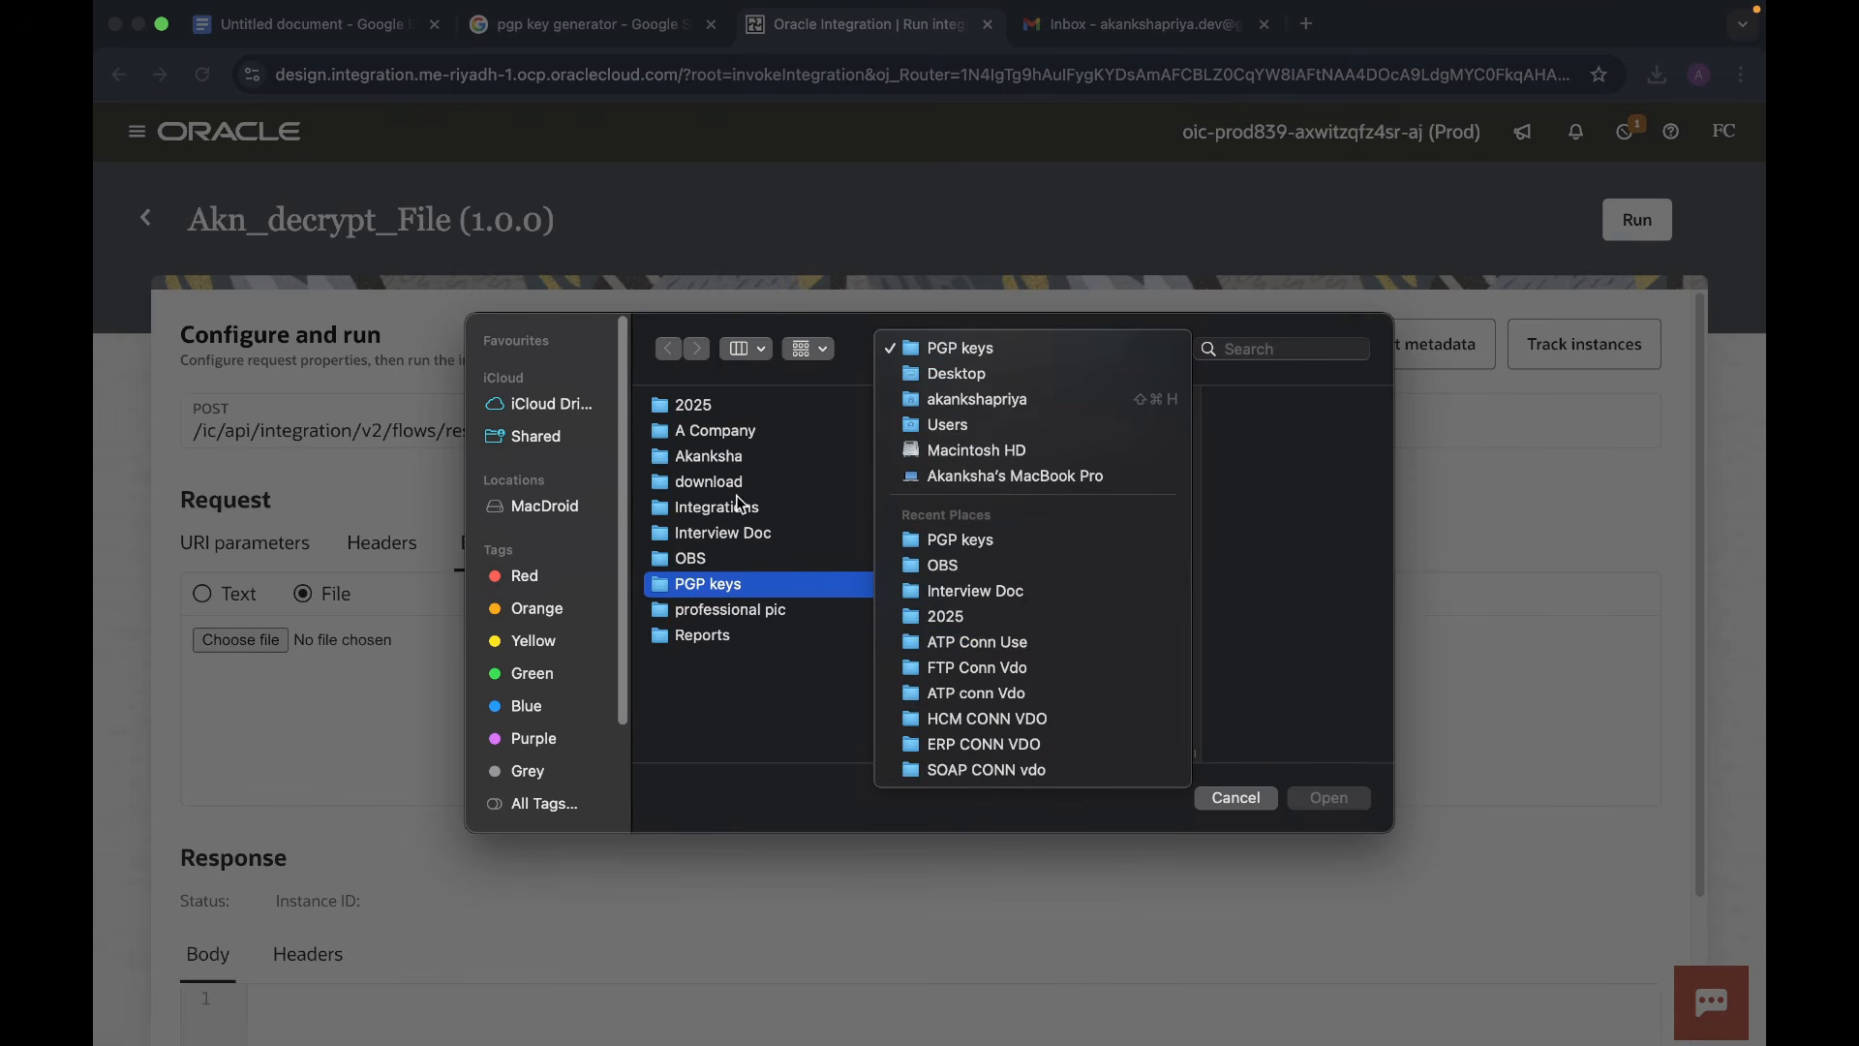
left_click(954, 398)
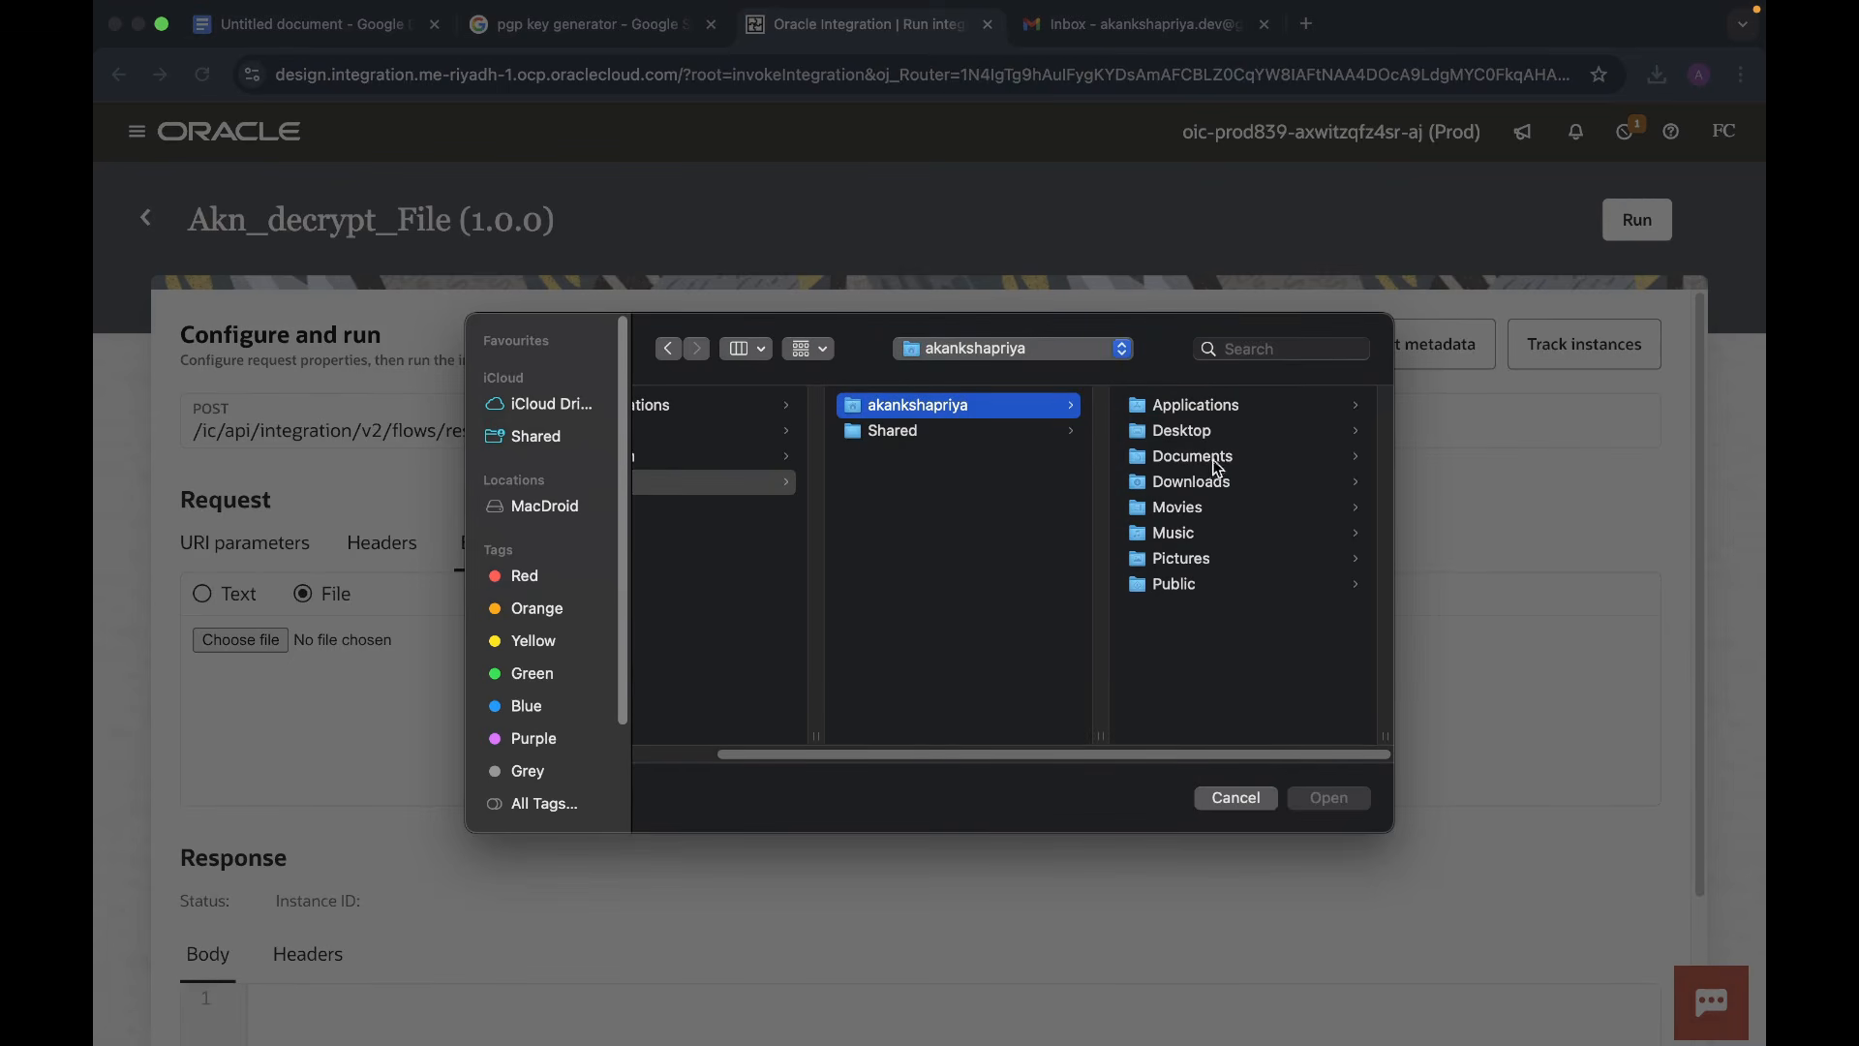
left_click(1201, 485)
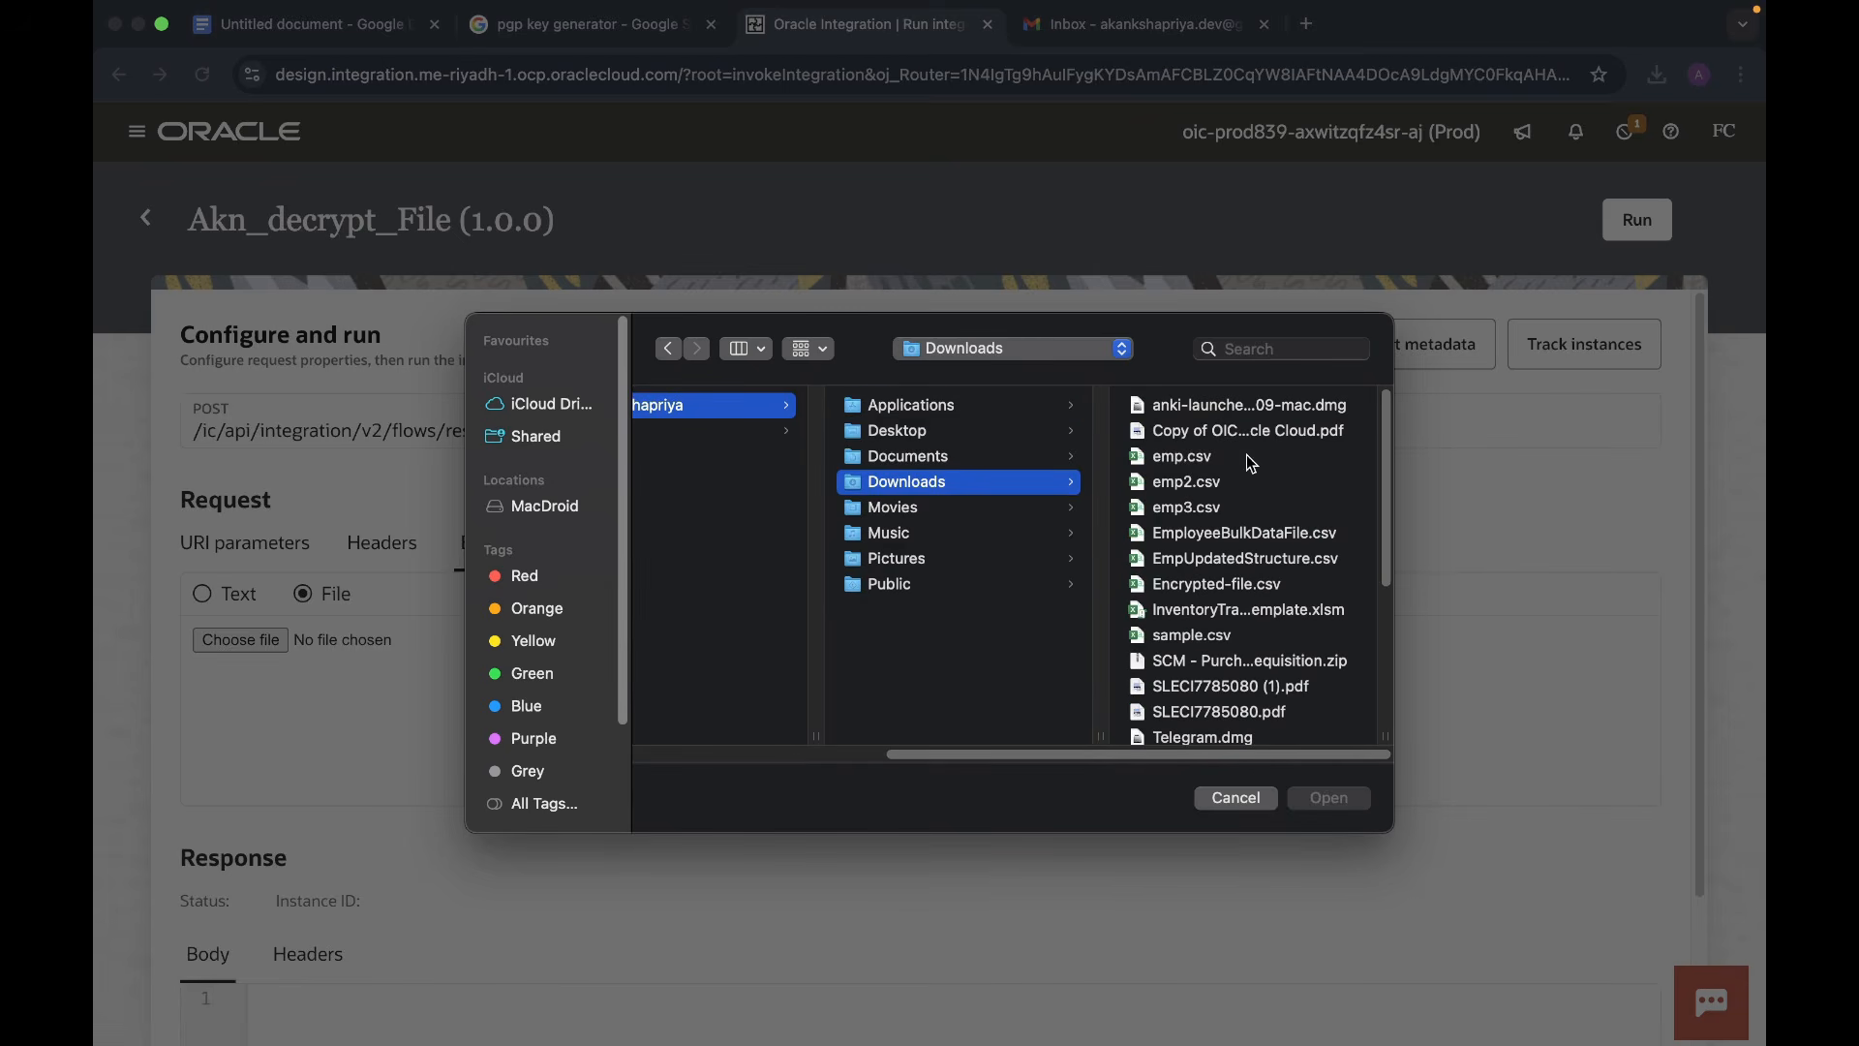
scroll(1255, 586, "down", 2)
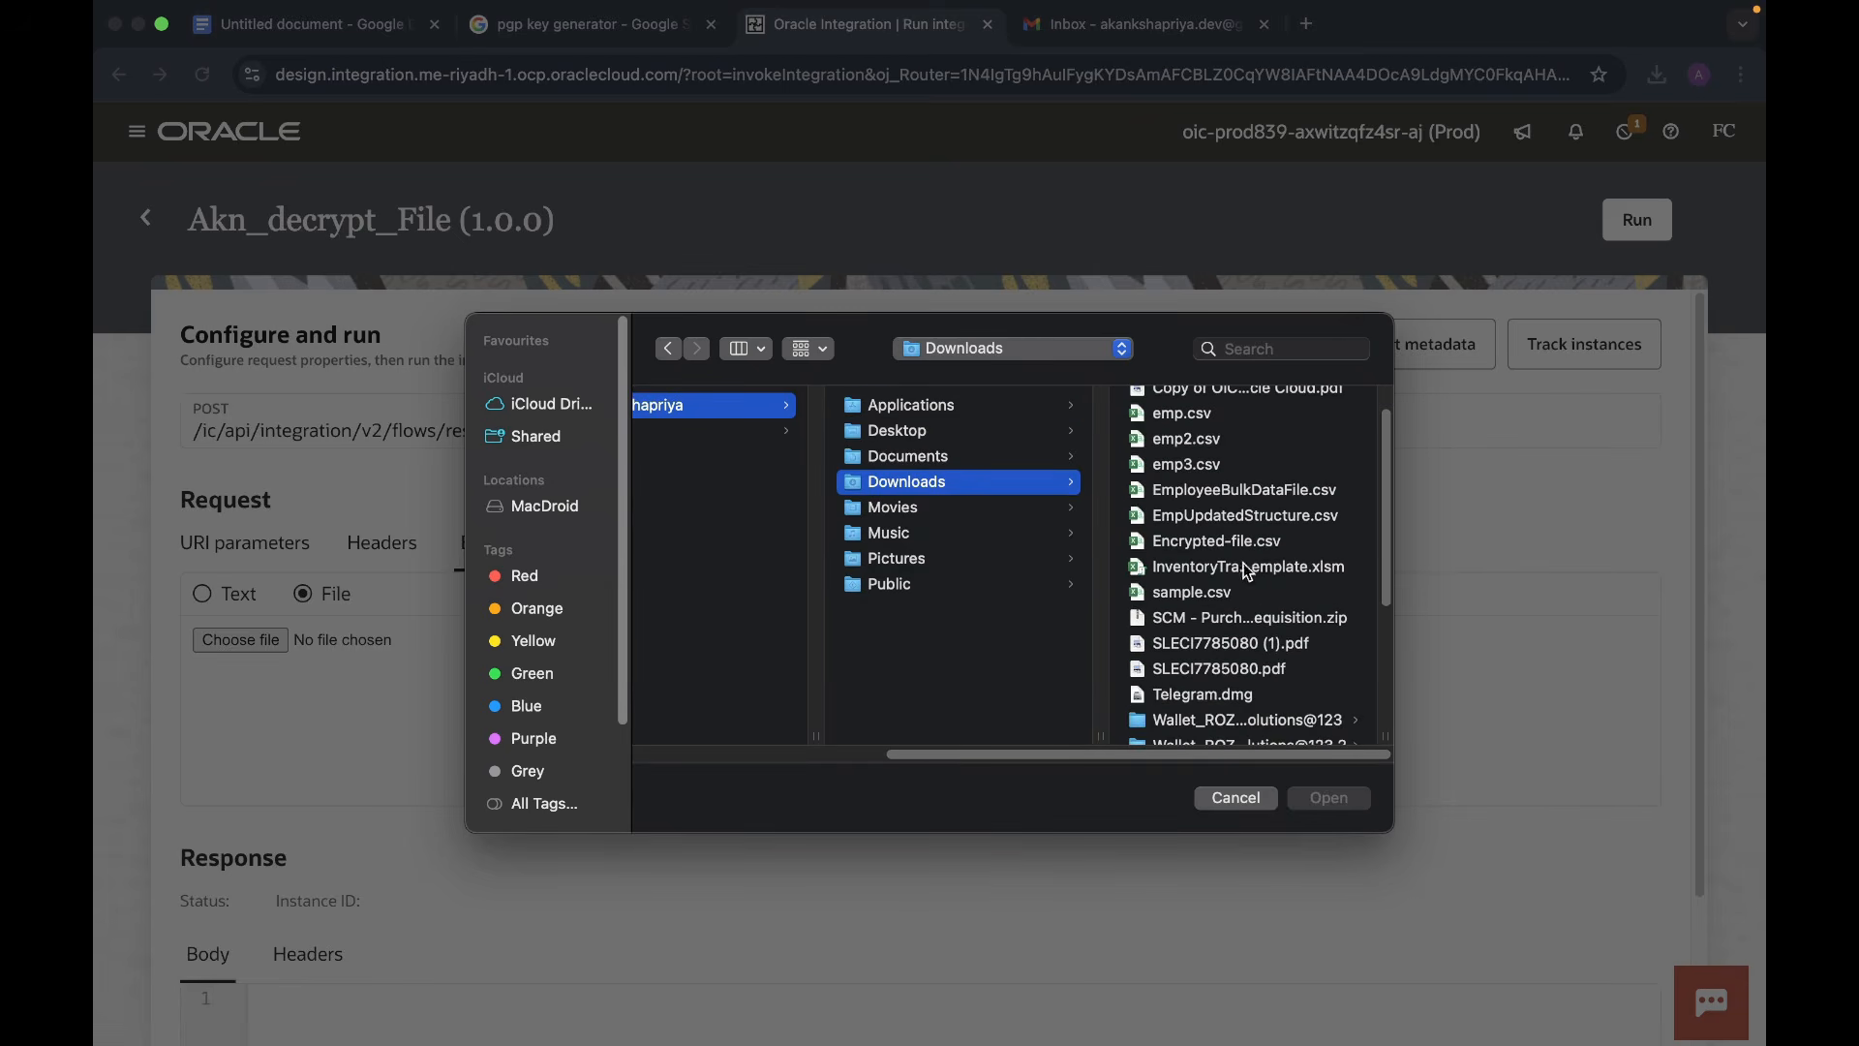
left_click(1187, 542)
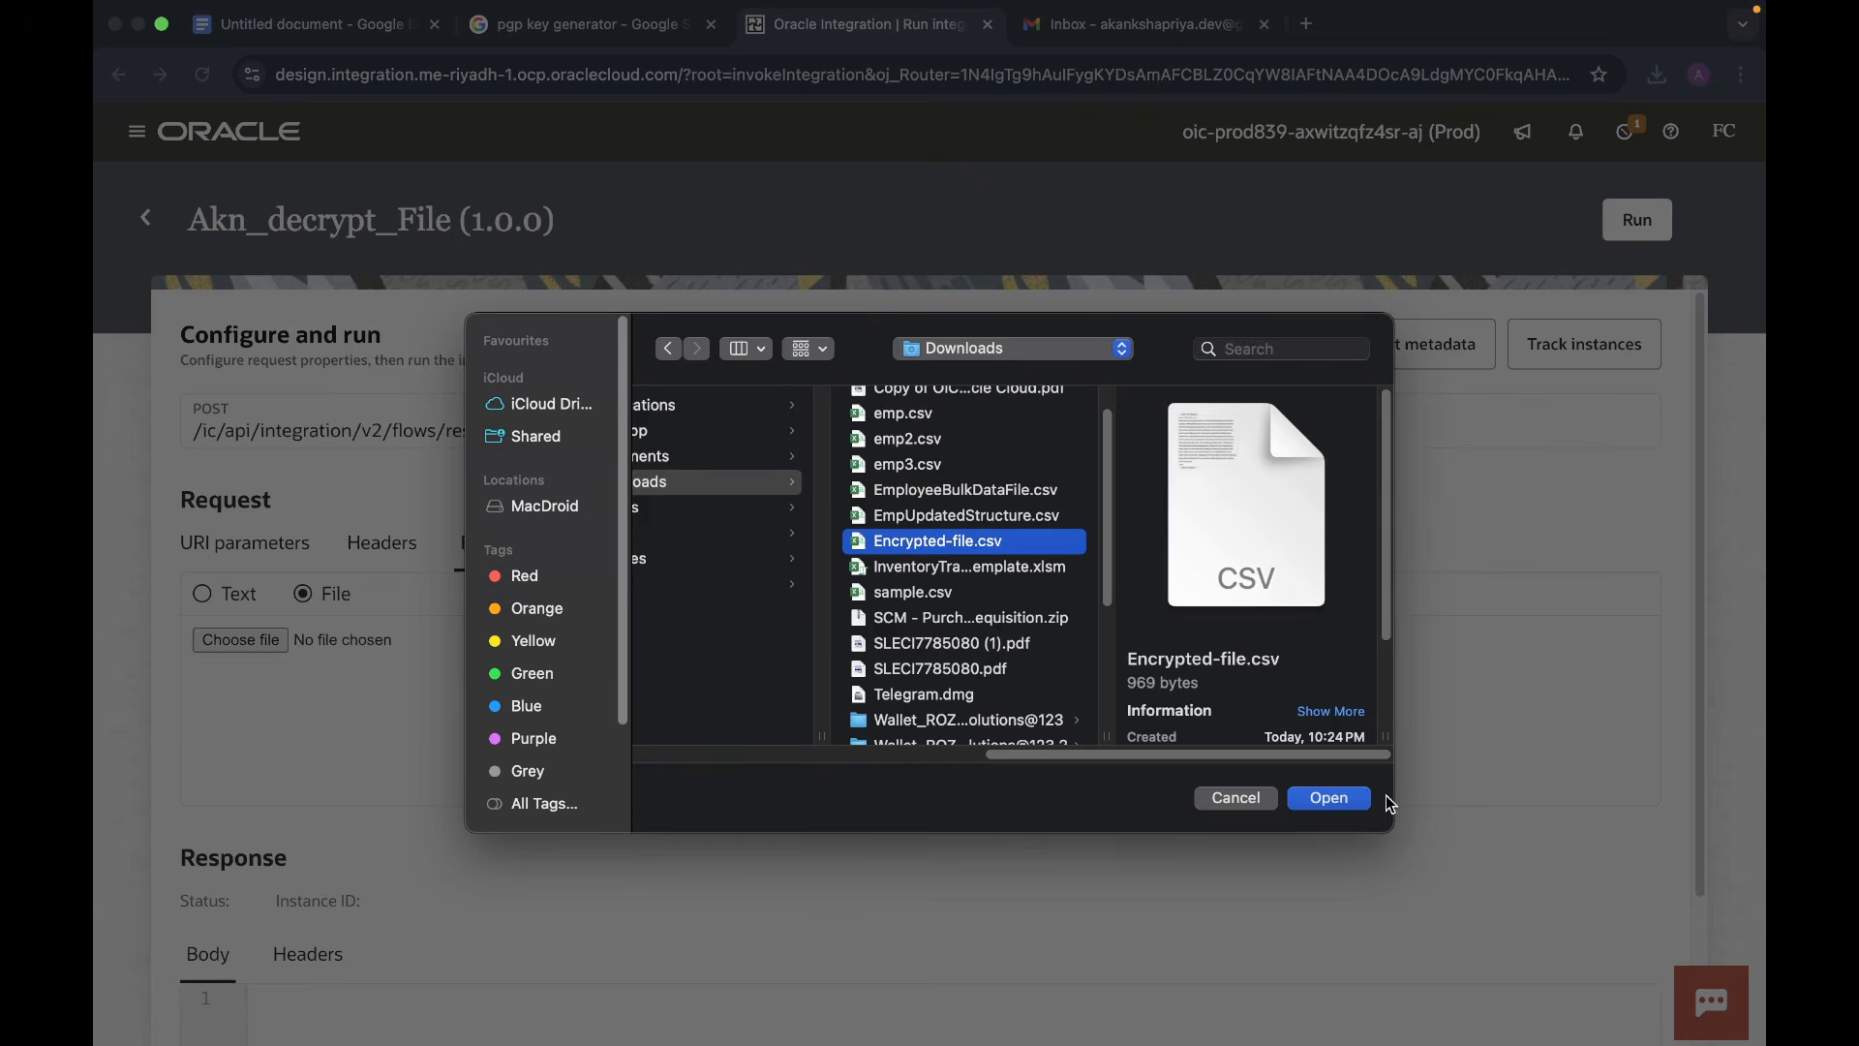
left_click(1346, 799)
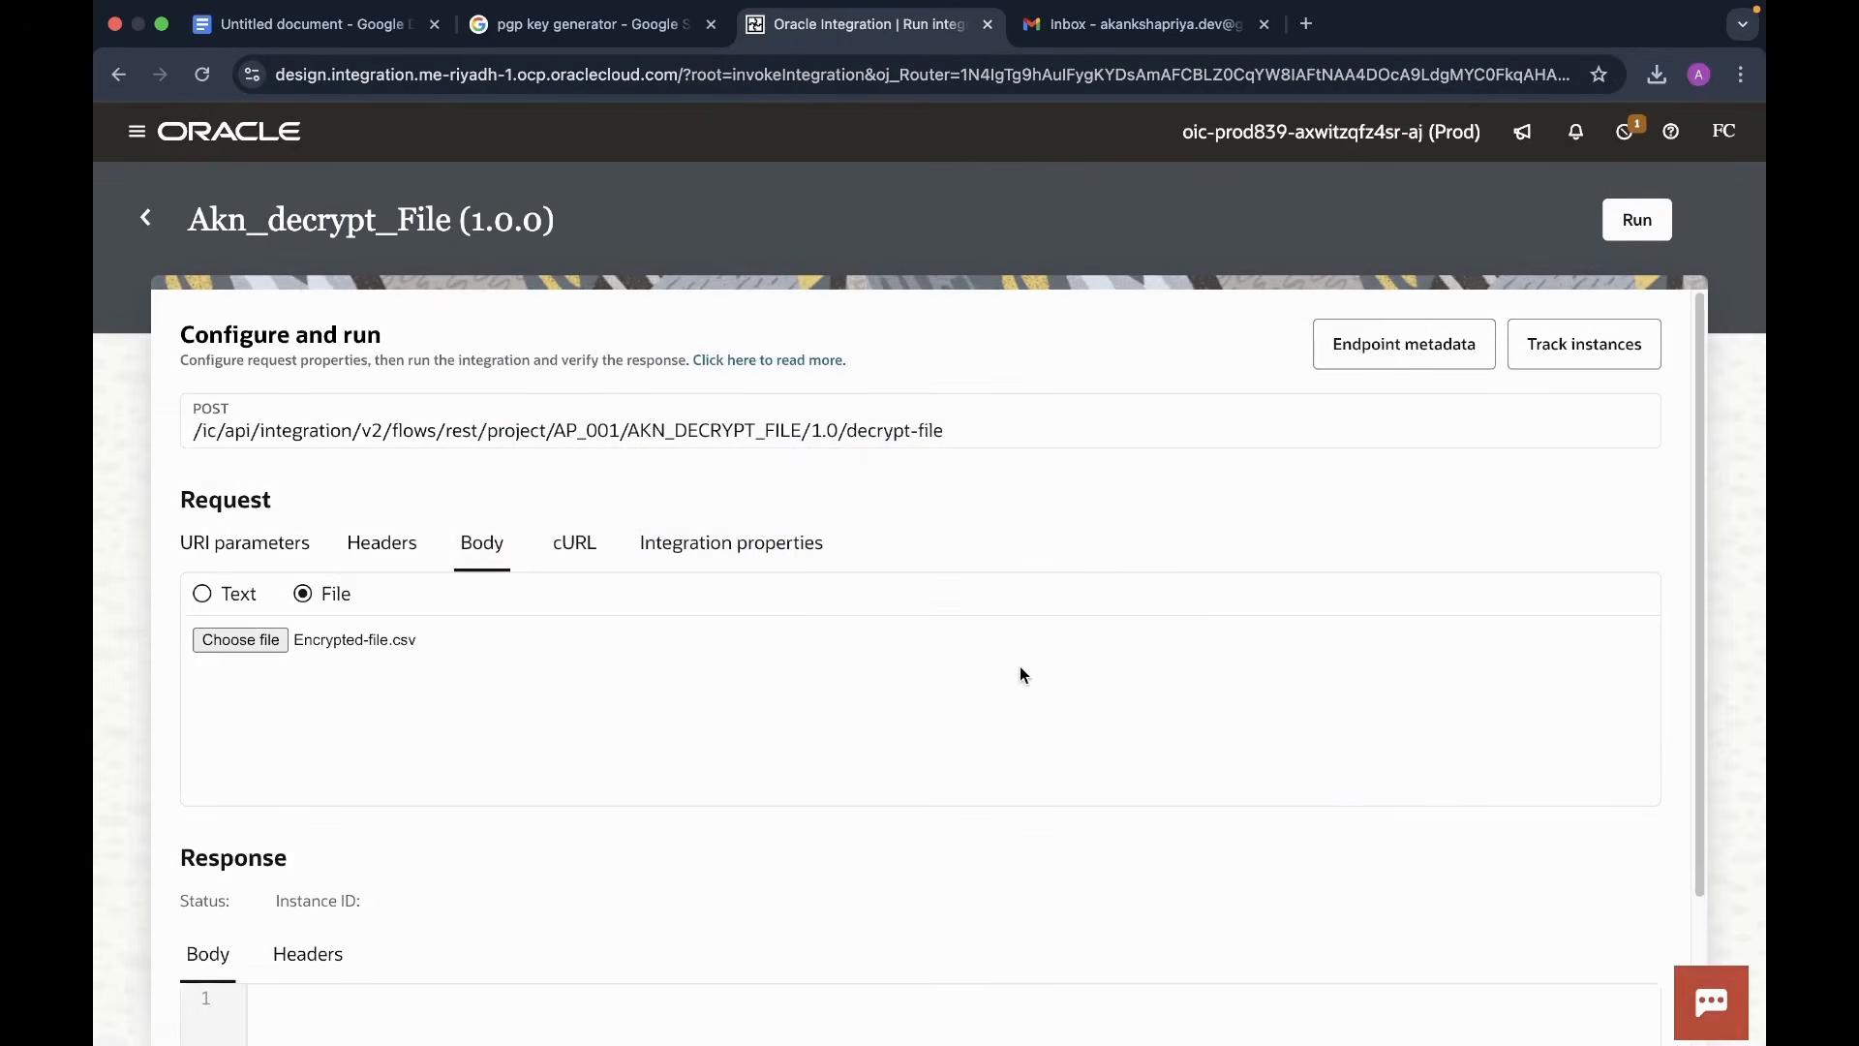
- Run Akn_decrypt_File and confirm the 200 OK success in the activity stream
left_click(1641, 221)
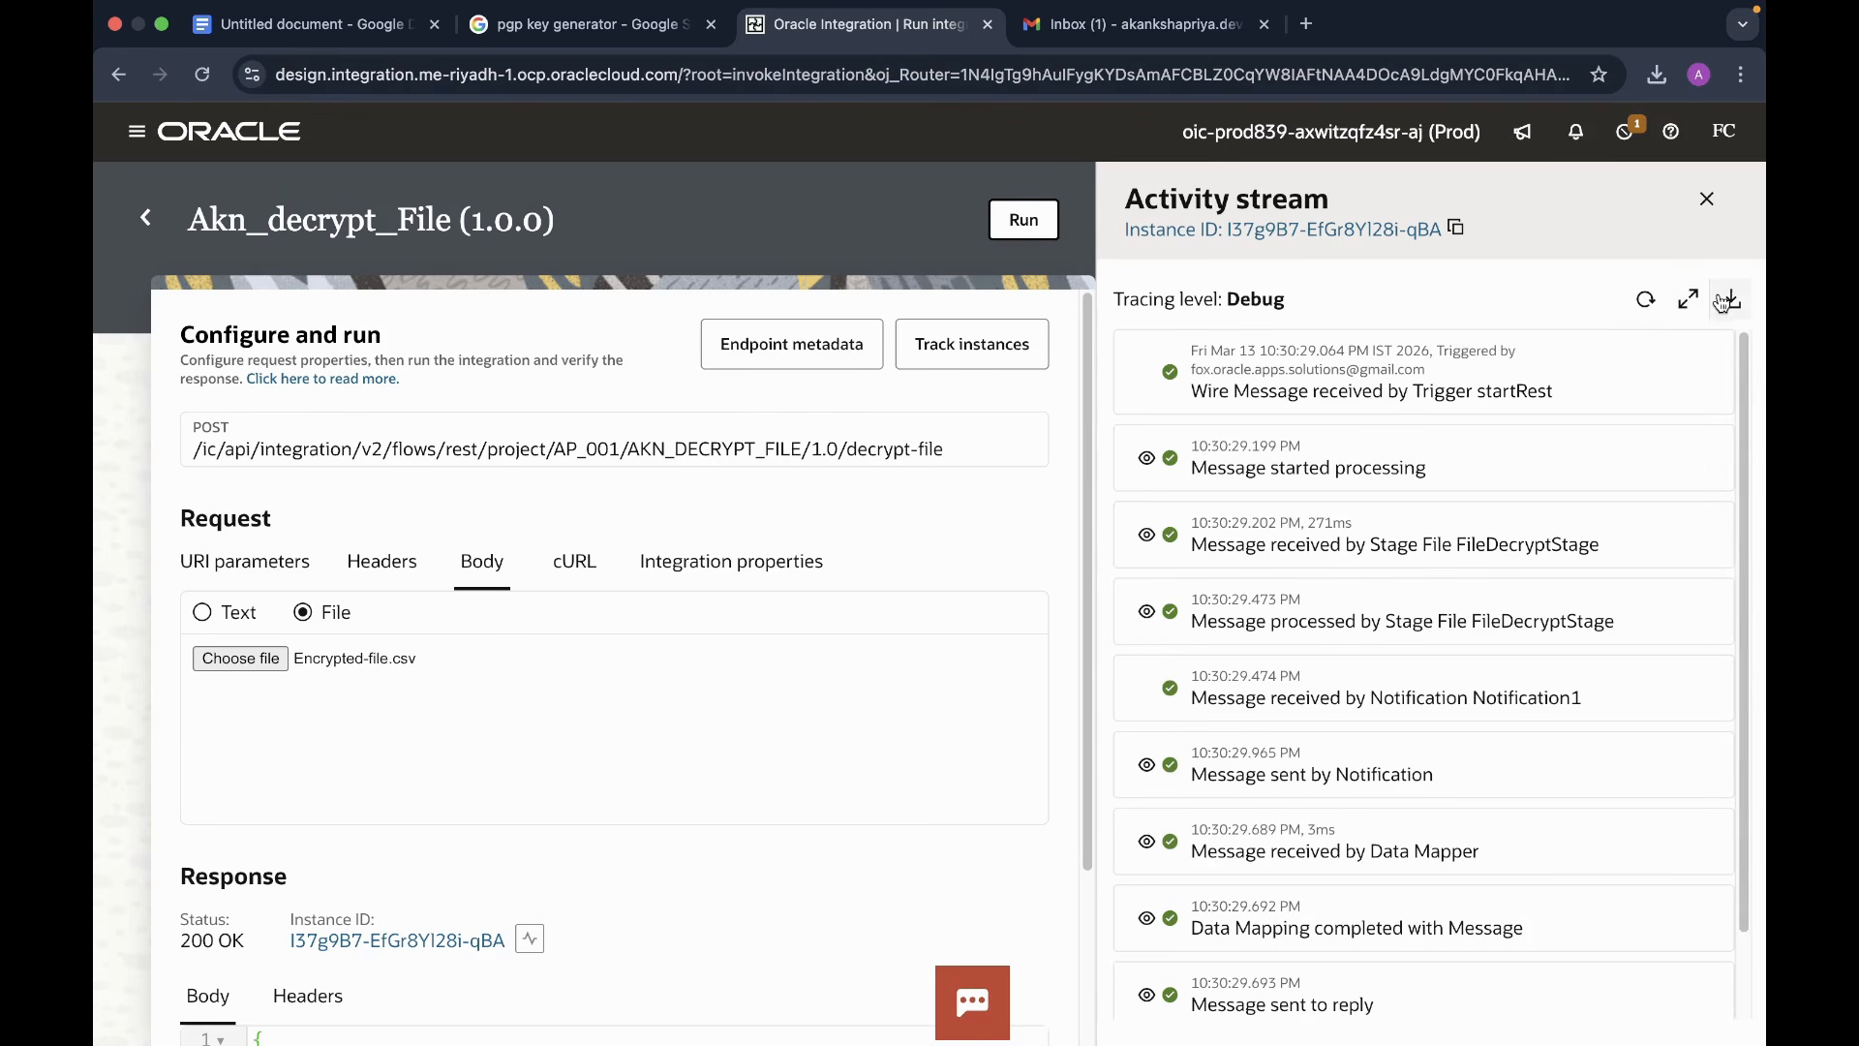
left_click(1645, 299)
scroll(1499, 754, "down", 2)
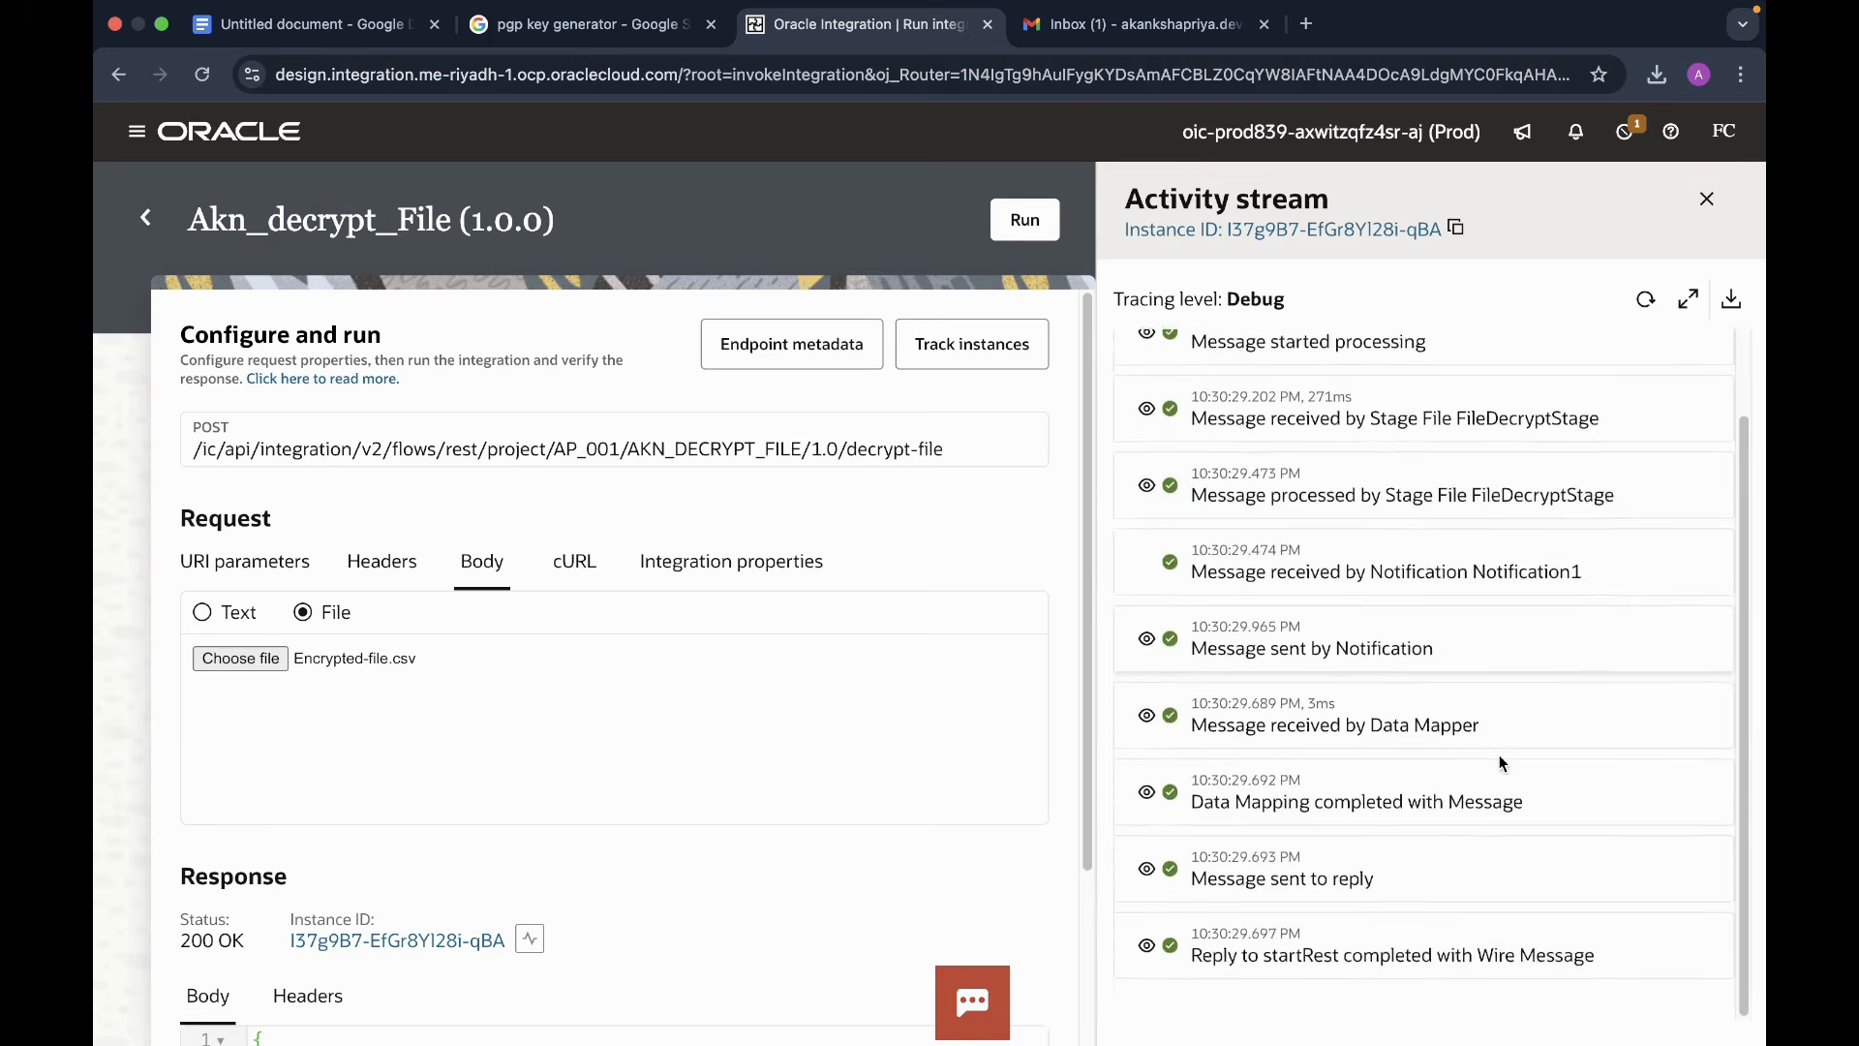
scroll(1500, 753, "up", 2)
key("Escape")
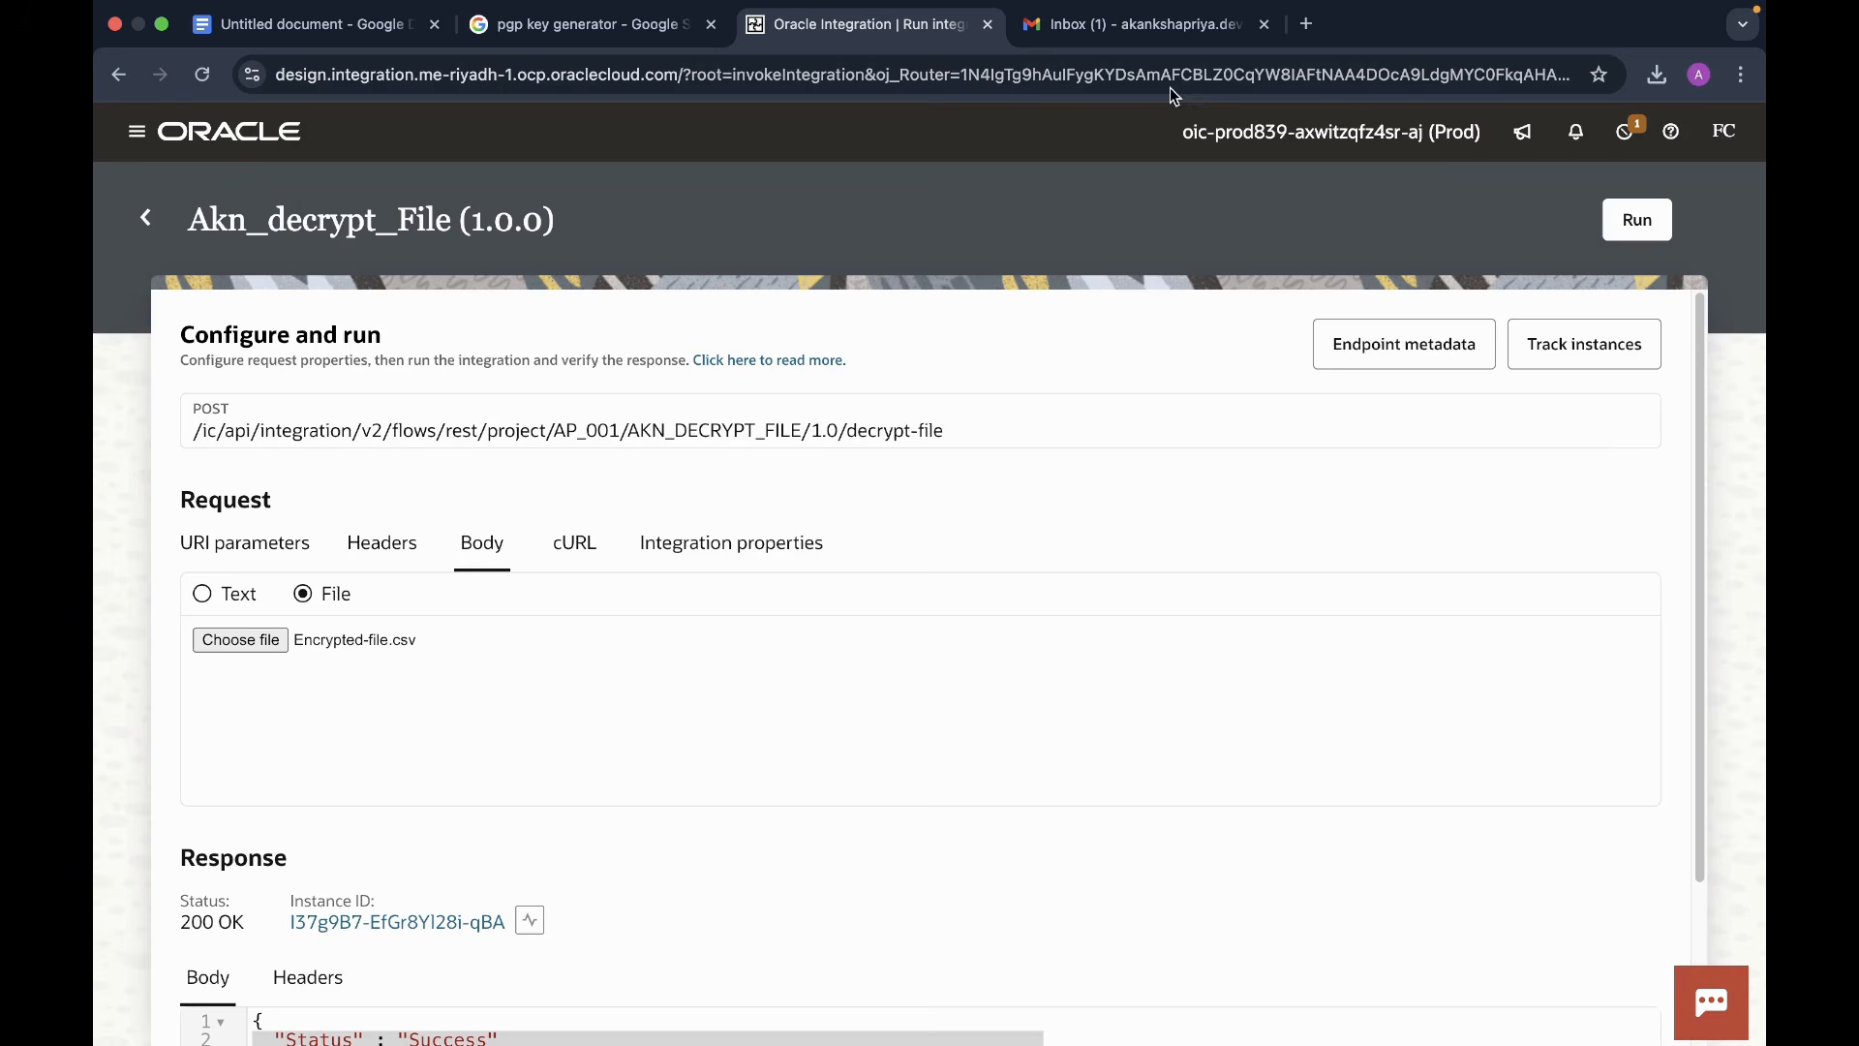
left_click(1144, 32)
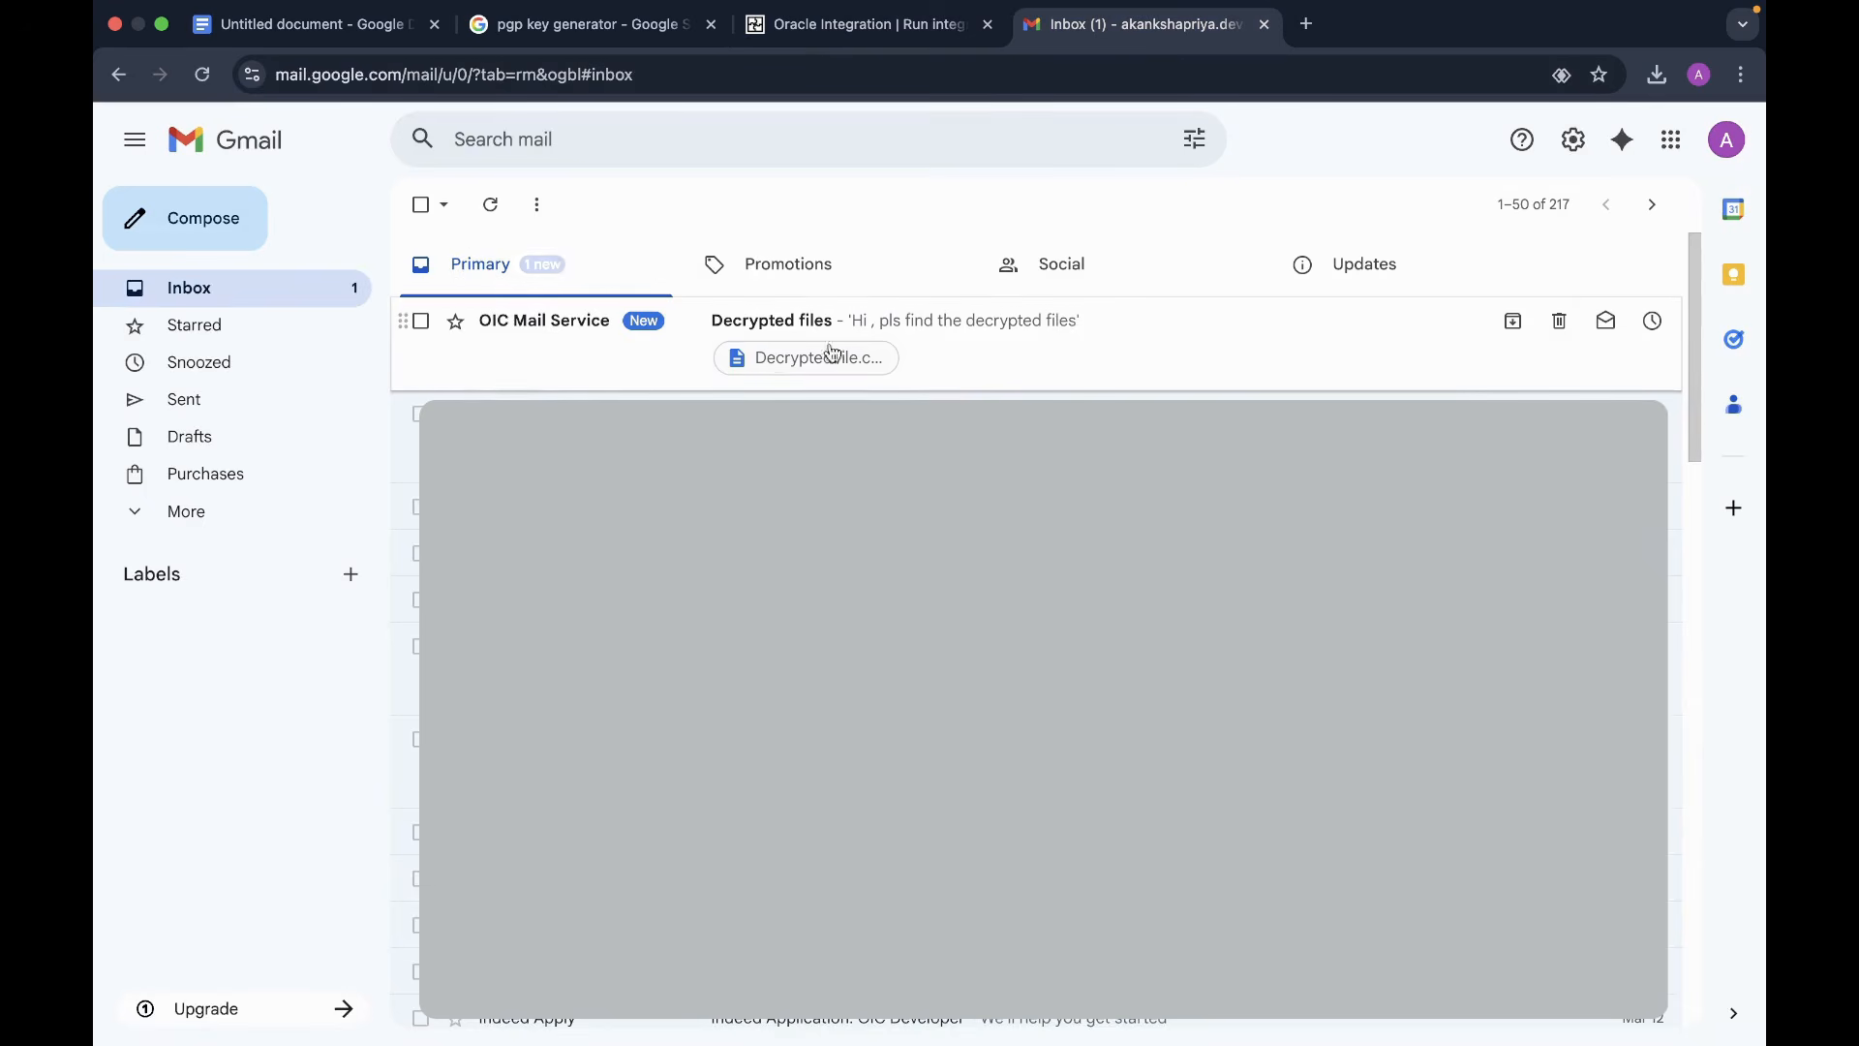
- Download DecryptedFile.csv from the 'Decrypted files' email and view its three HIRE rows in Excel
left_click(1013, 349)
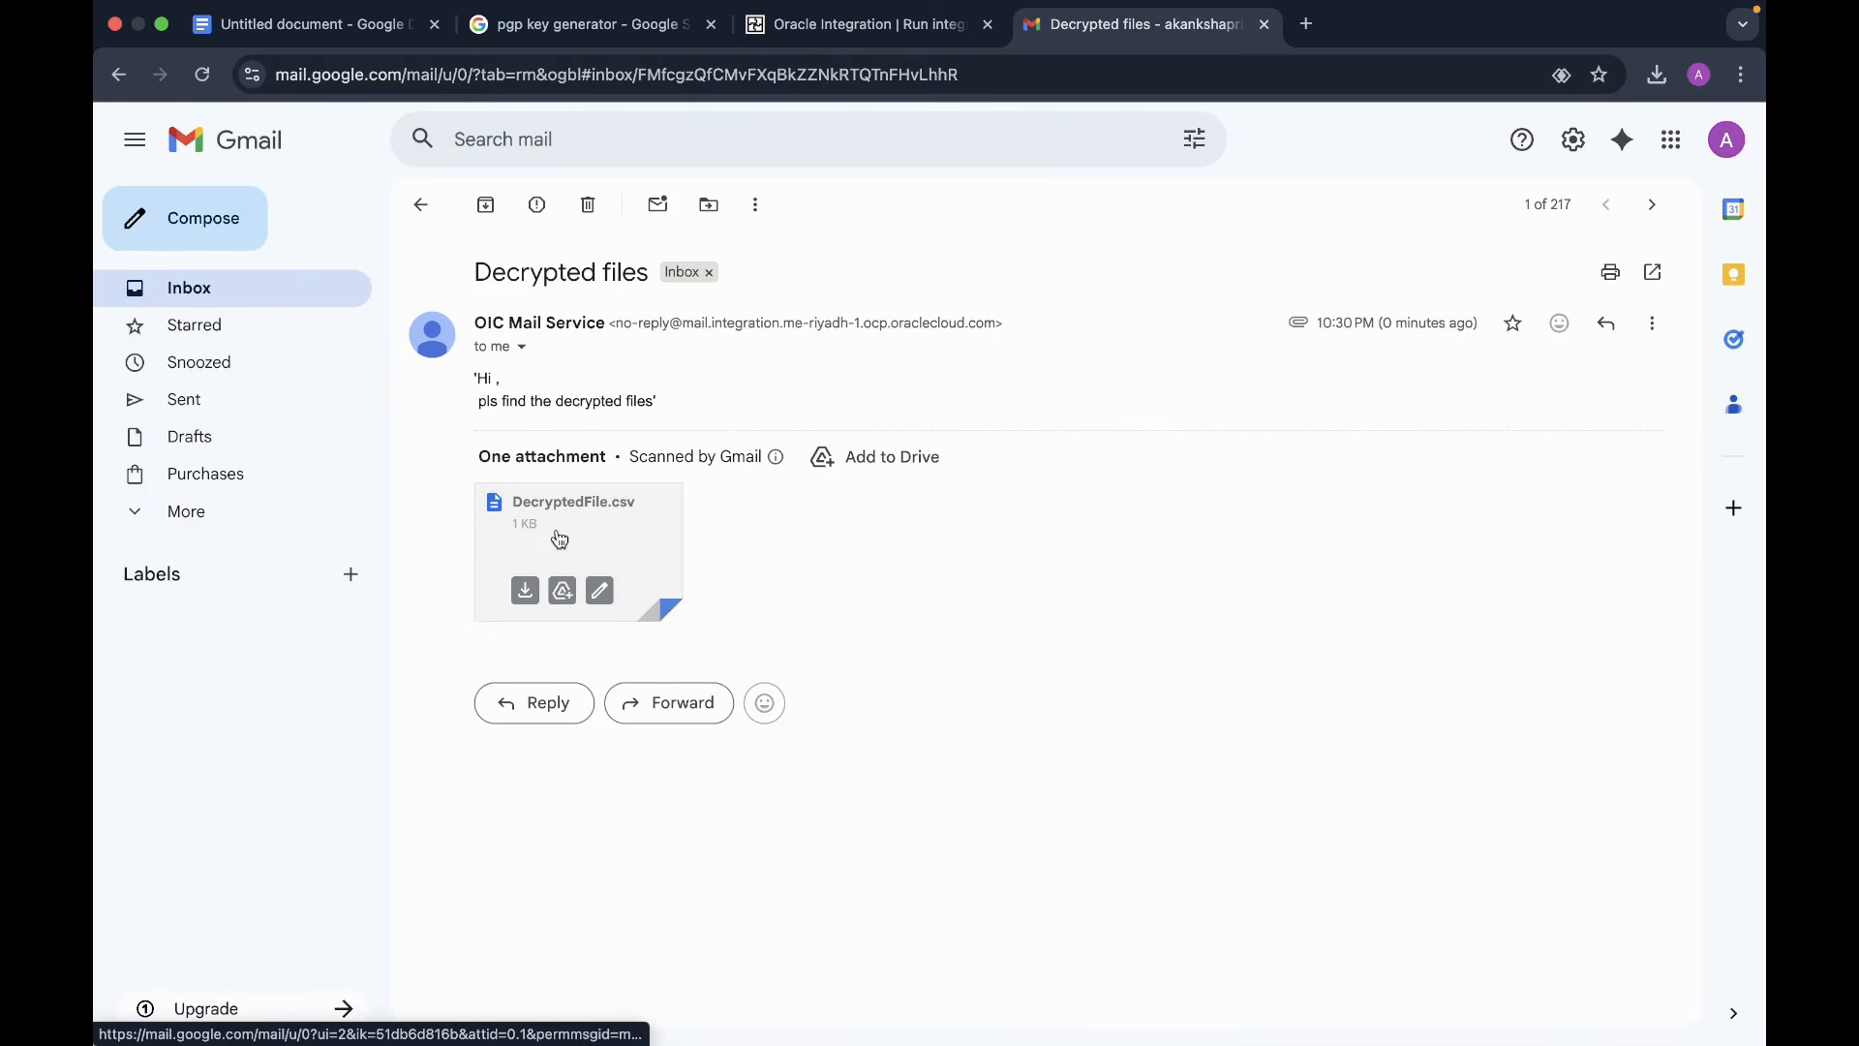
left_click(526, 592)
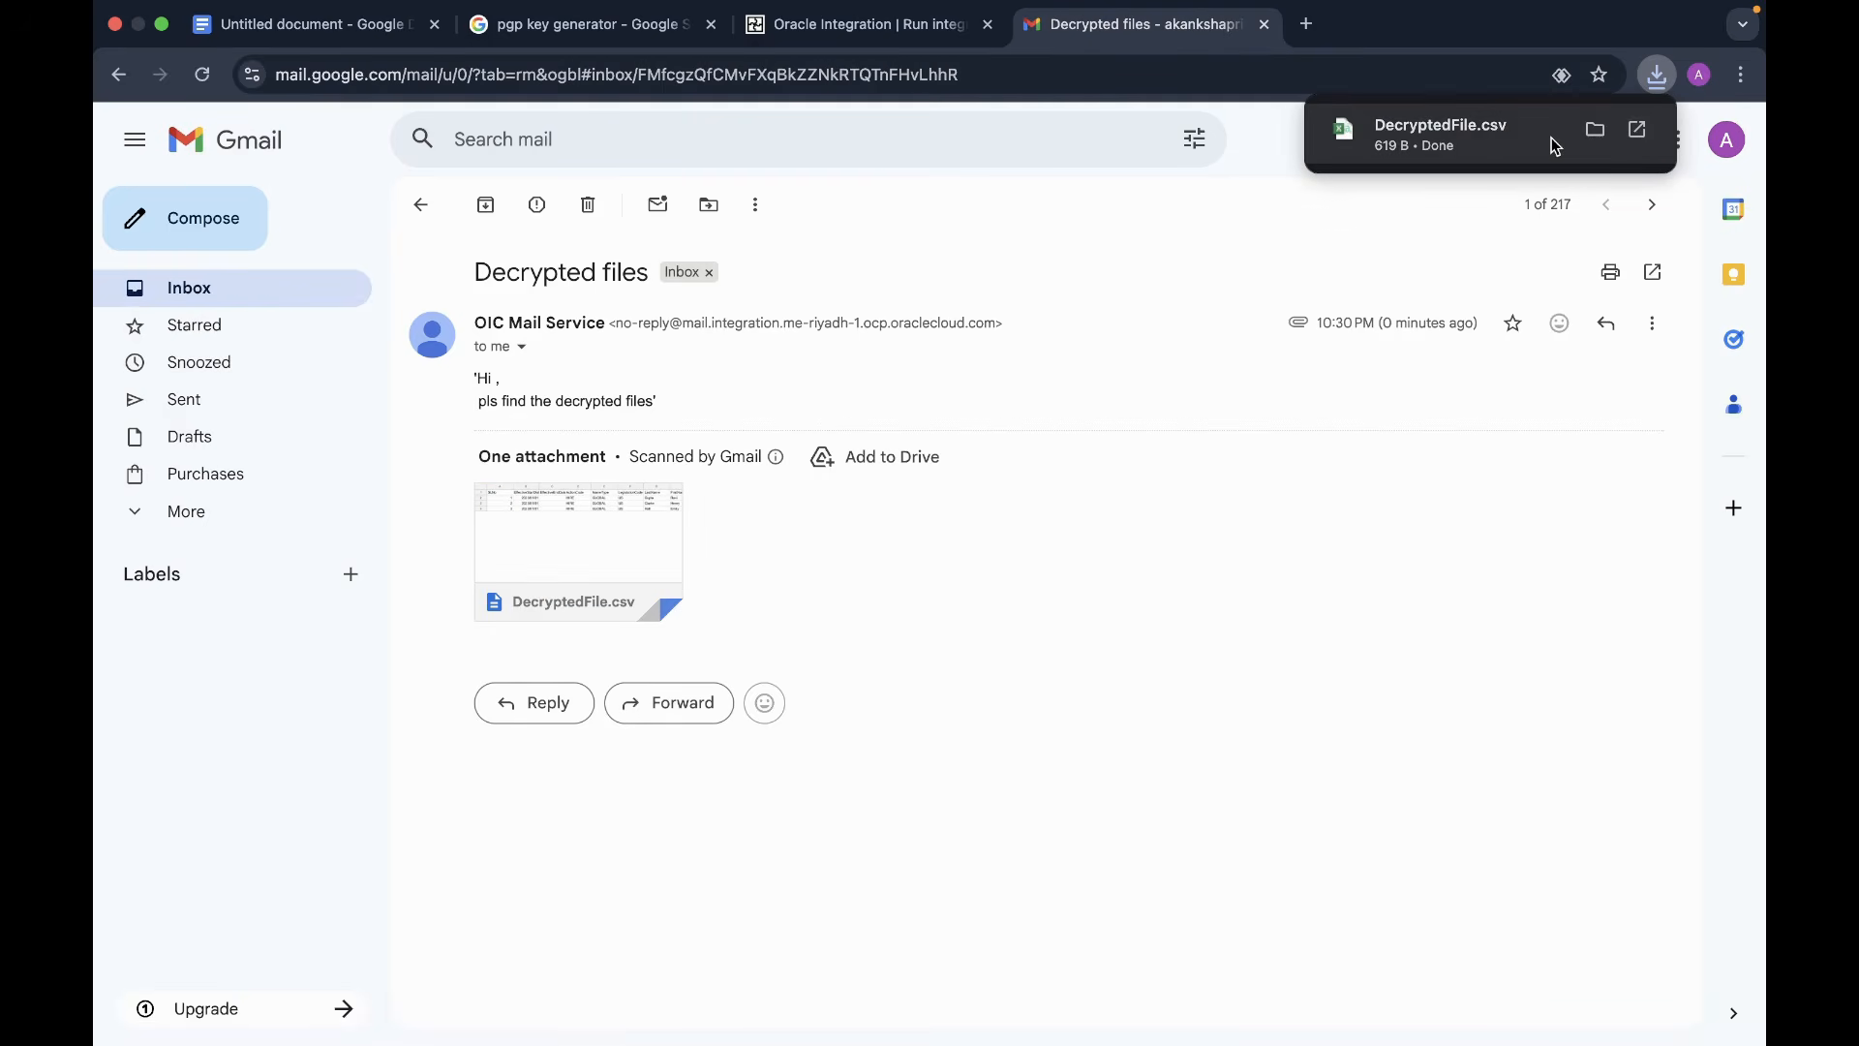
left_click(1479, 147)
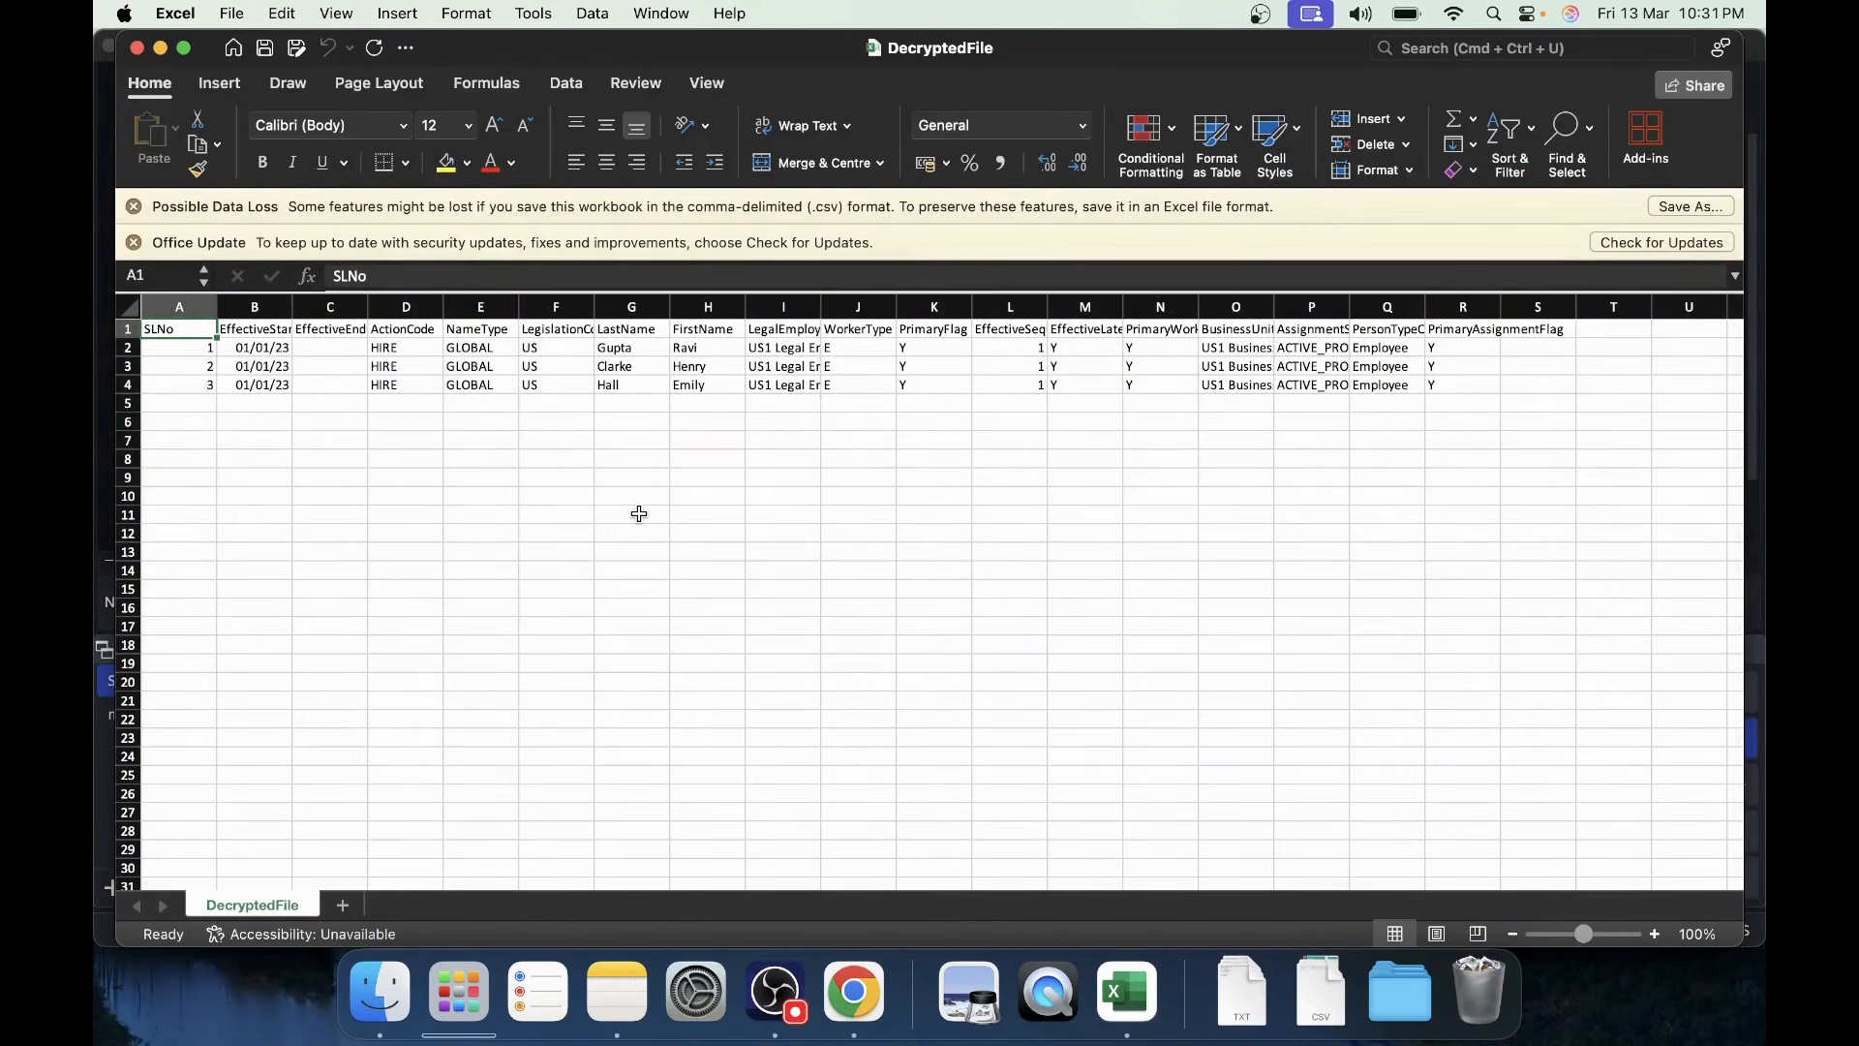
scroll(640, 514, "down", 2)
scroll(639, 514, "up", 2)
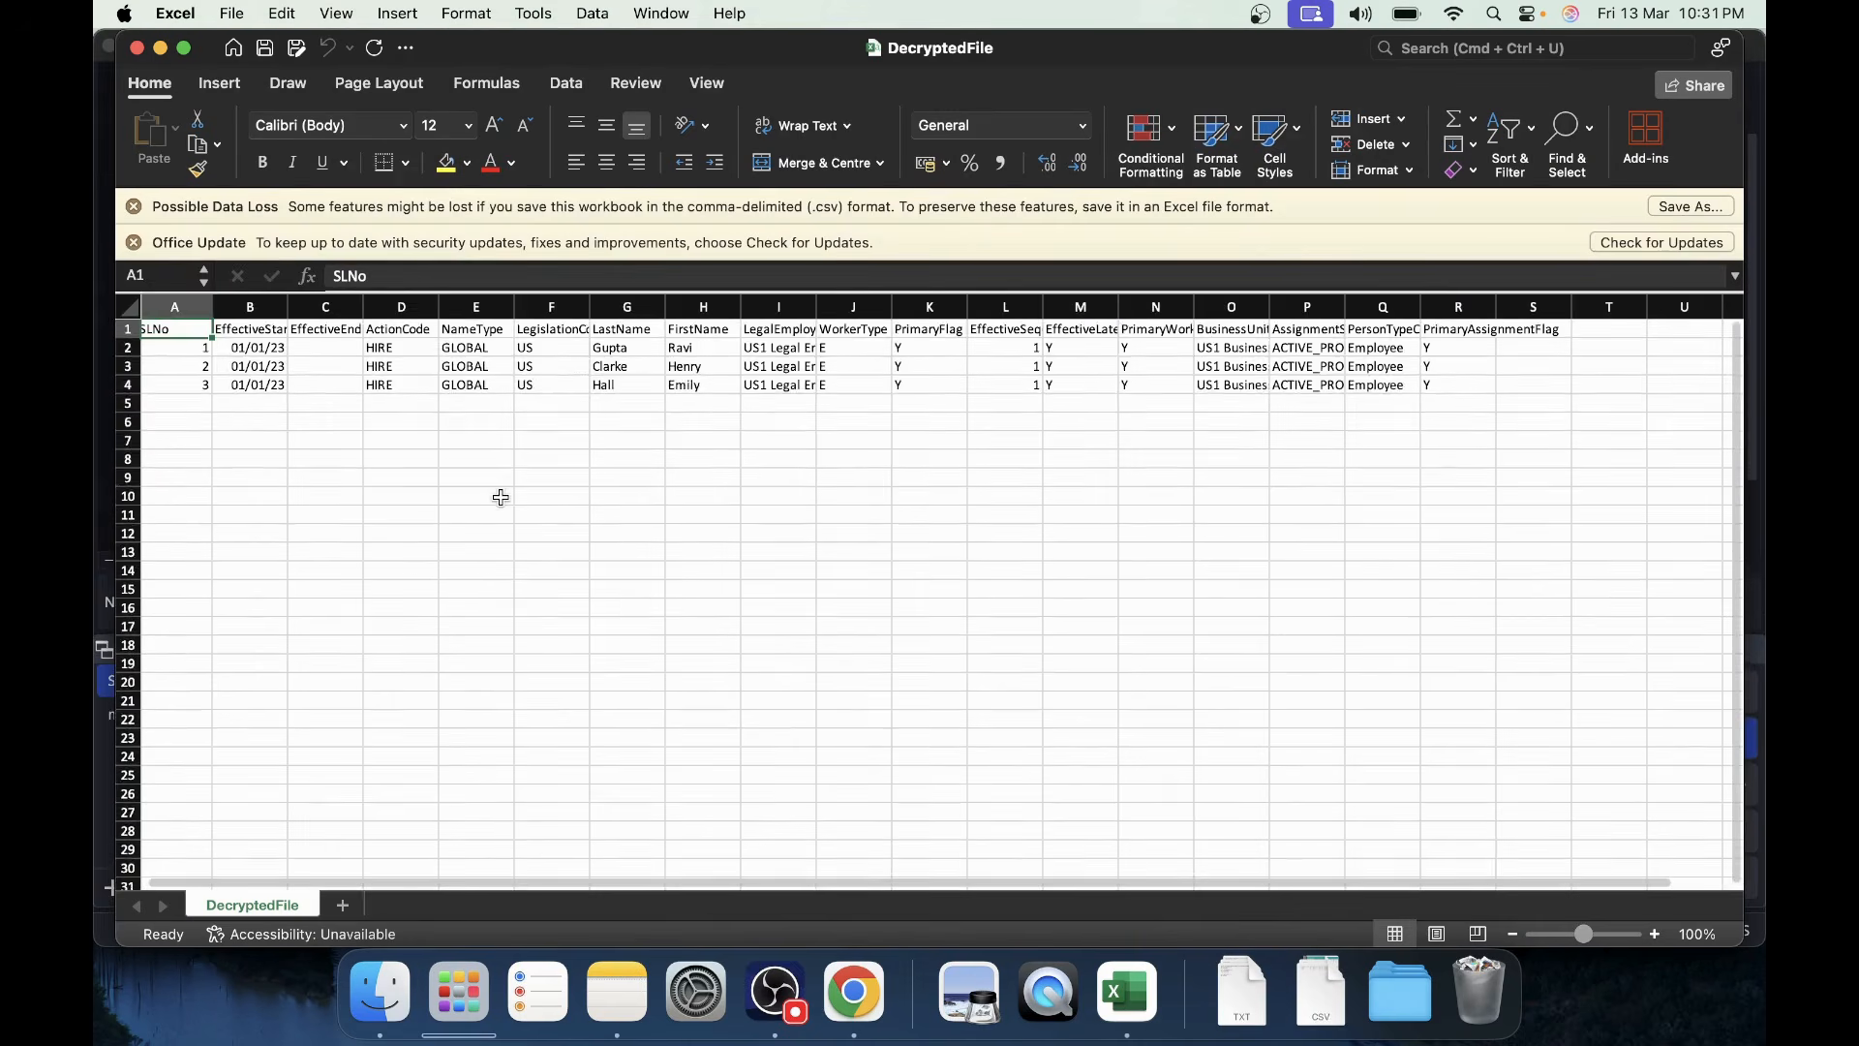
scroll(501, 497, "down", 2)
scroll(501, 498, "up", 2)
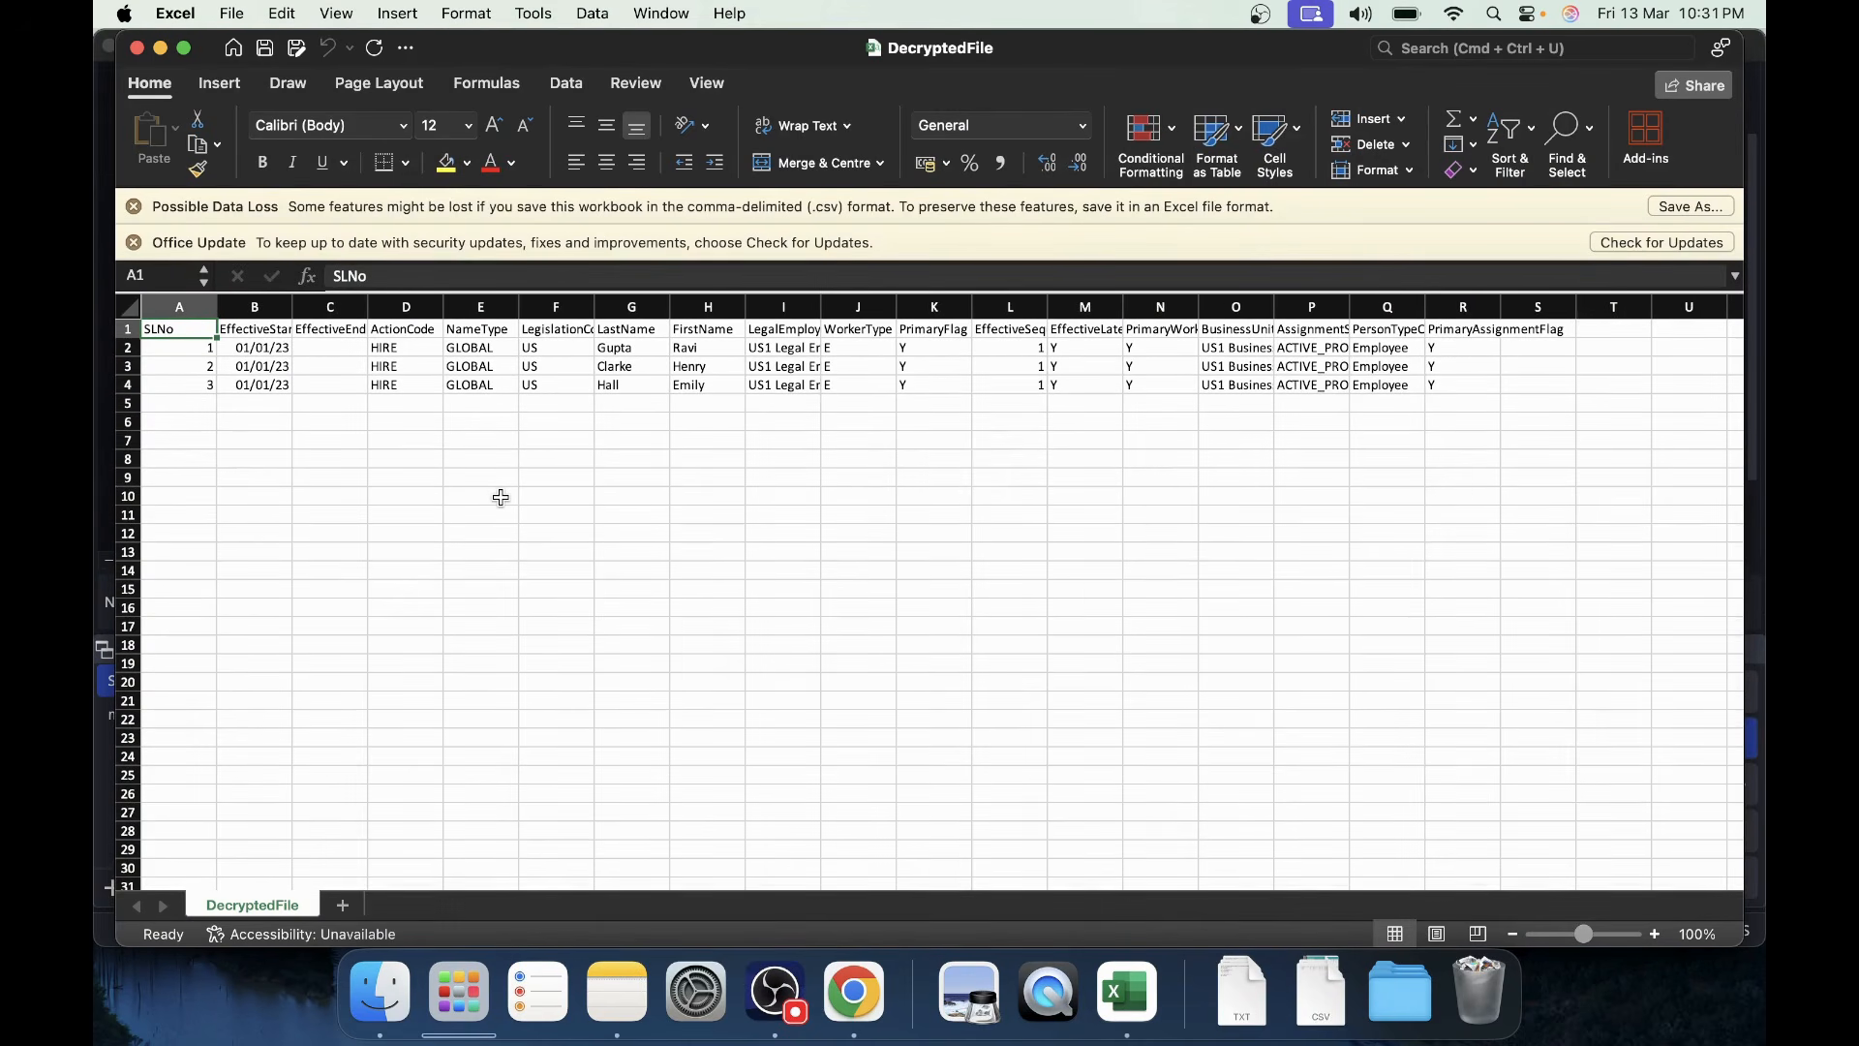